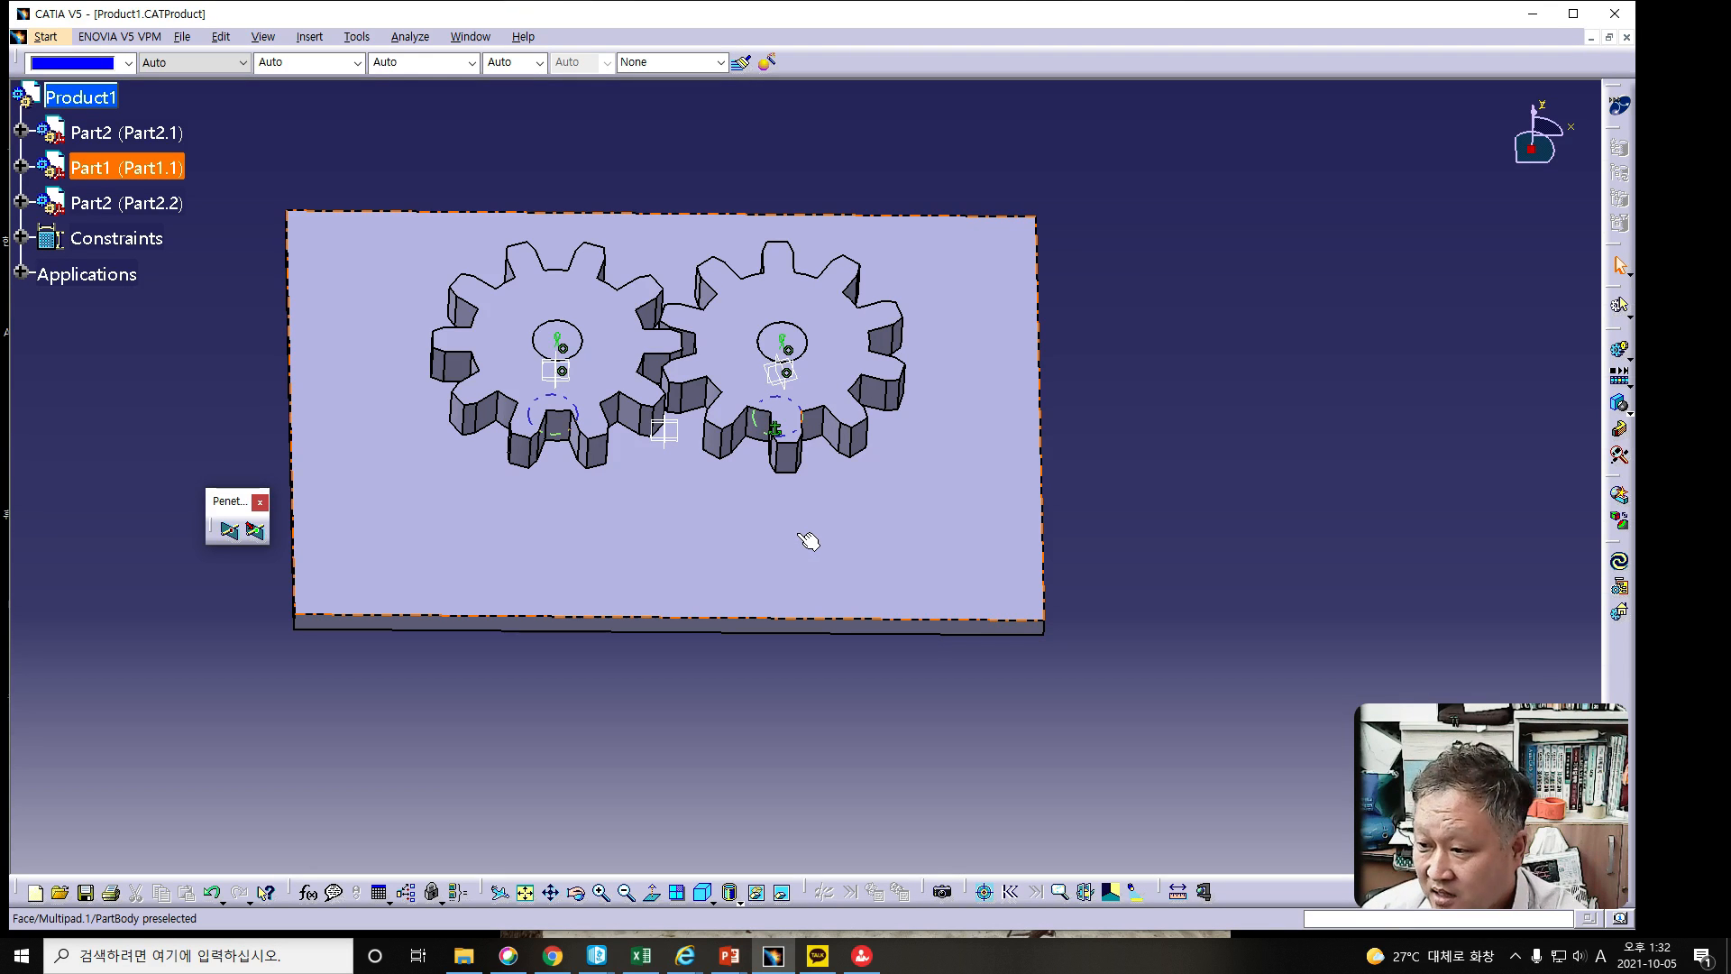
Create a simulation of Mechanism.1 and enable viewpoint animation for it.
click(1620, 352)
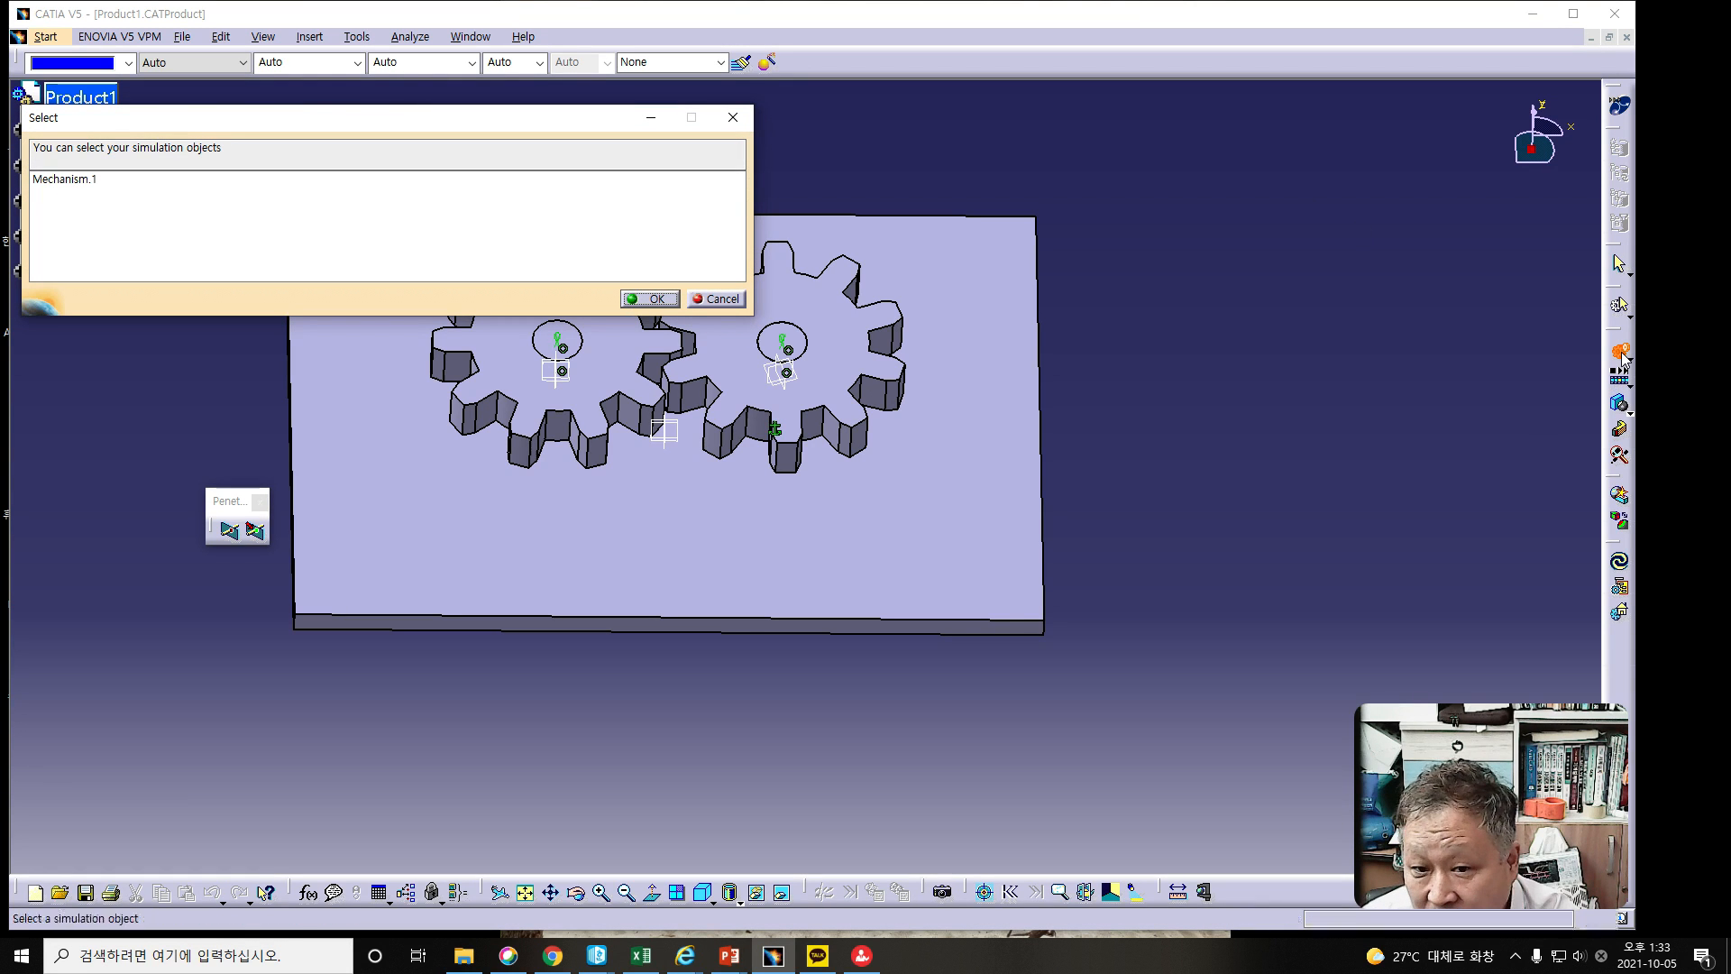
drag(487, 117, 1416, 182)
click(1014, 232)
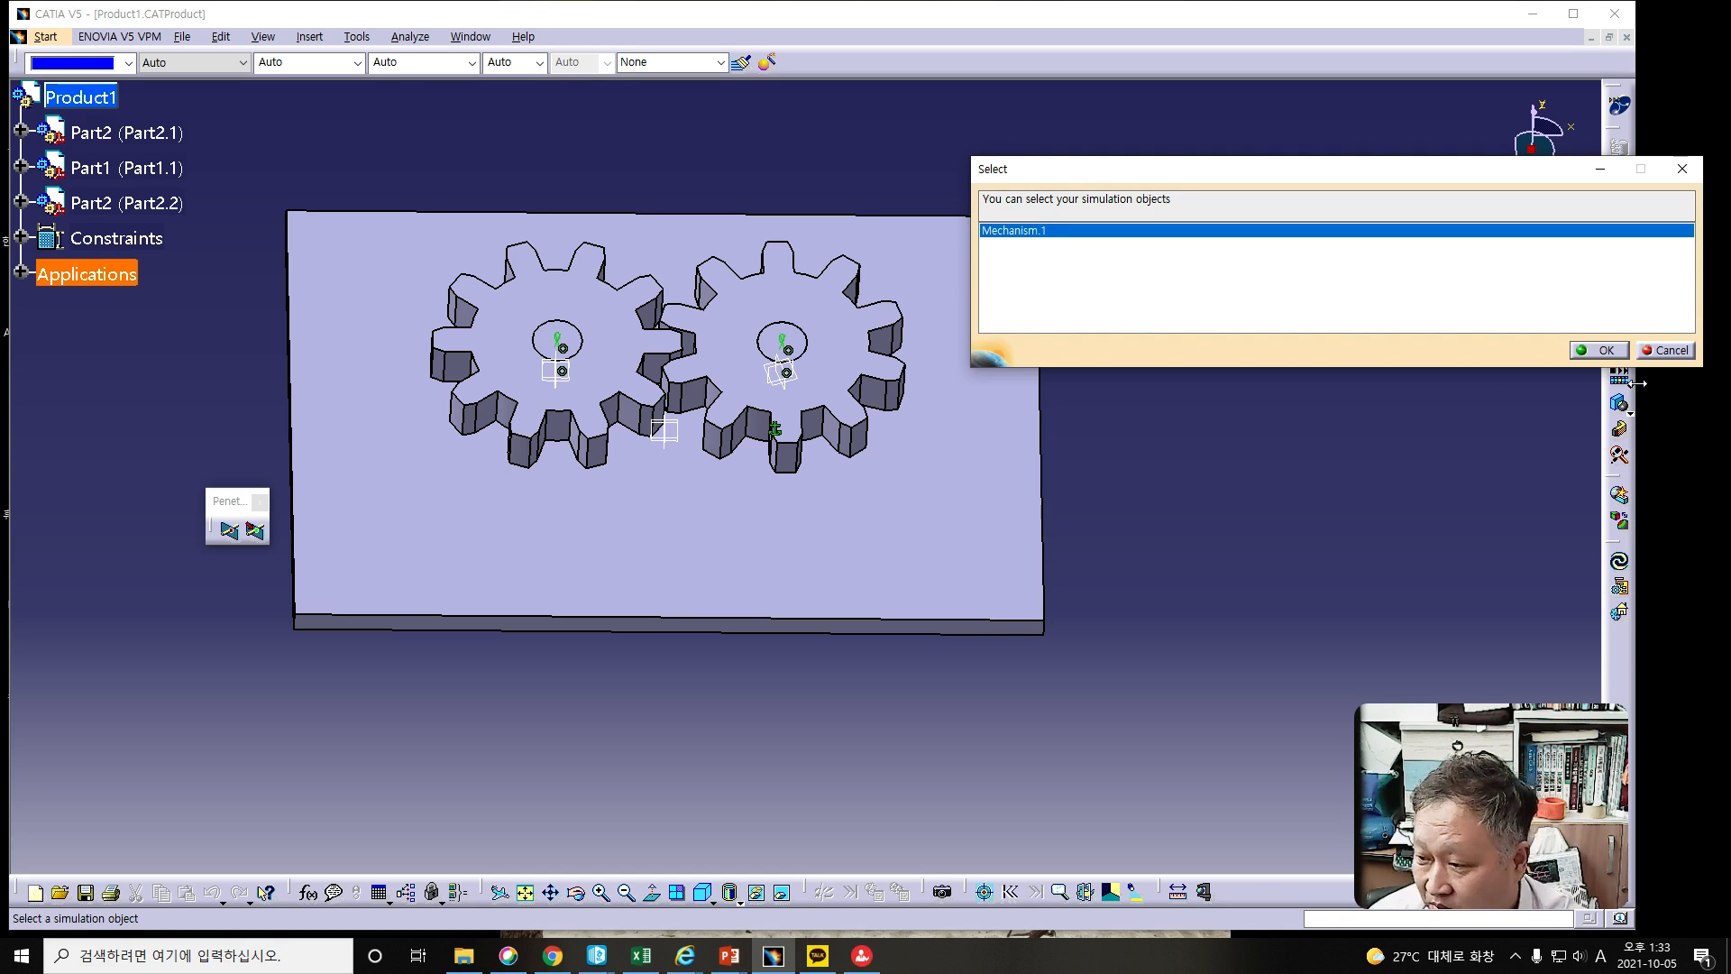
click(1599, 350)
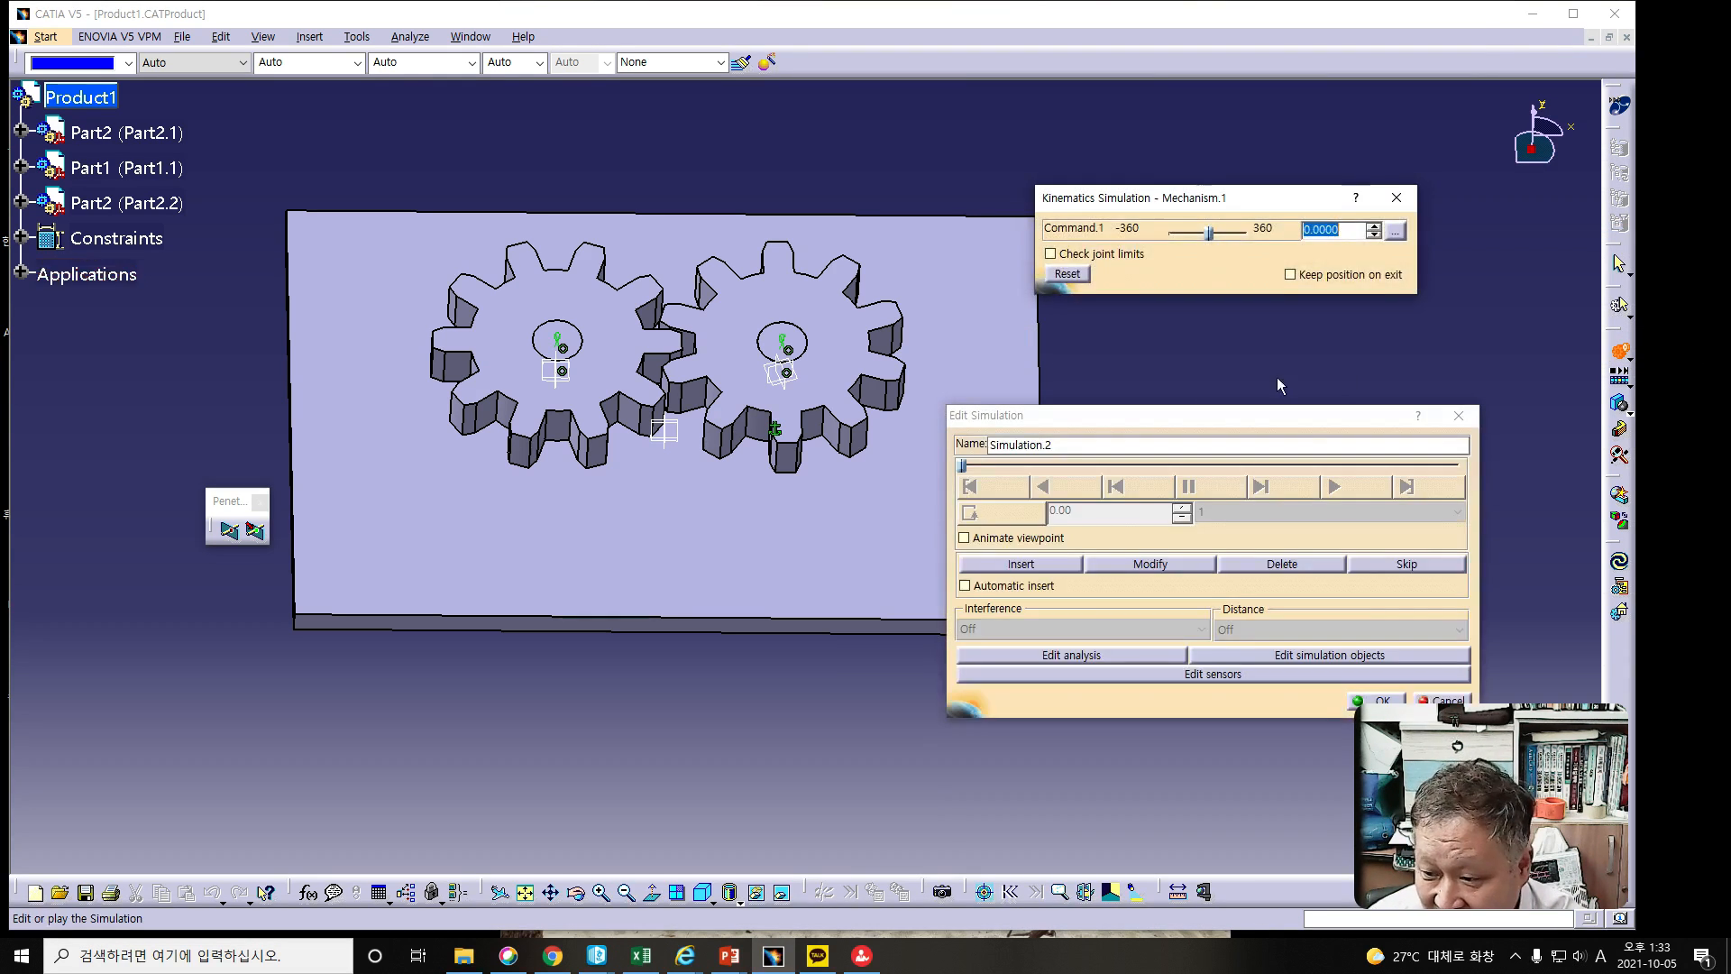
drag(1048, 415, 1118, 363)
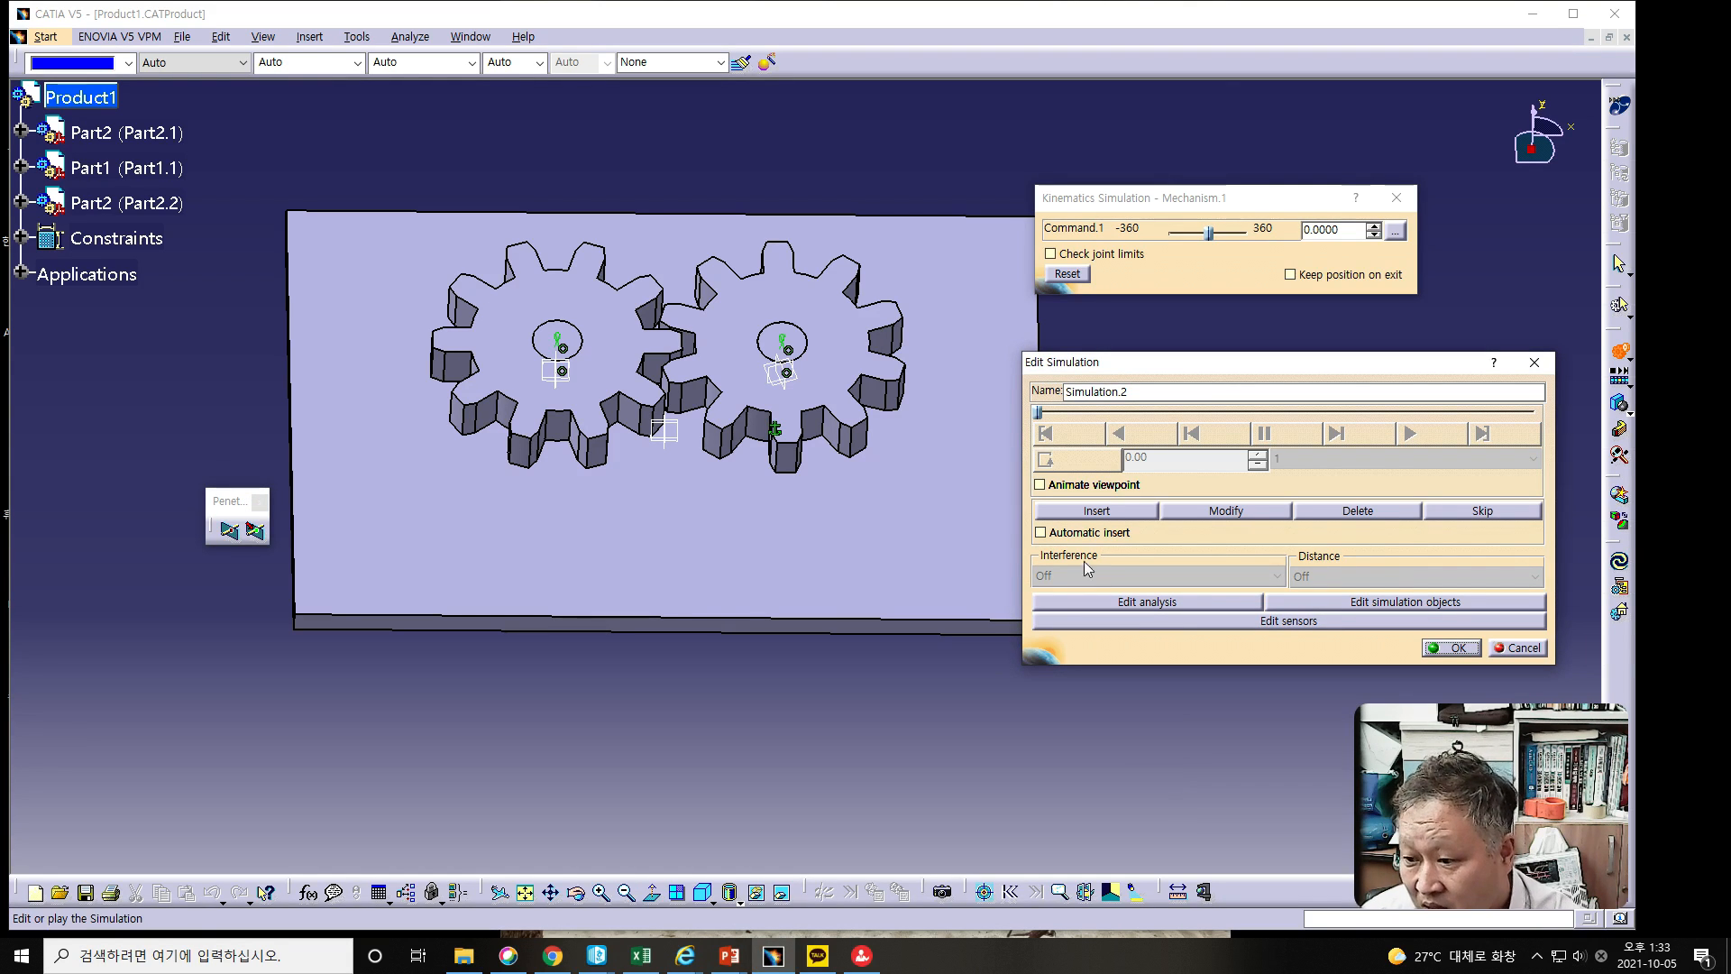
click(1040, 485)
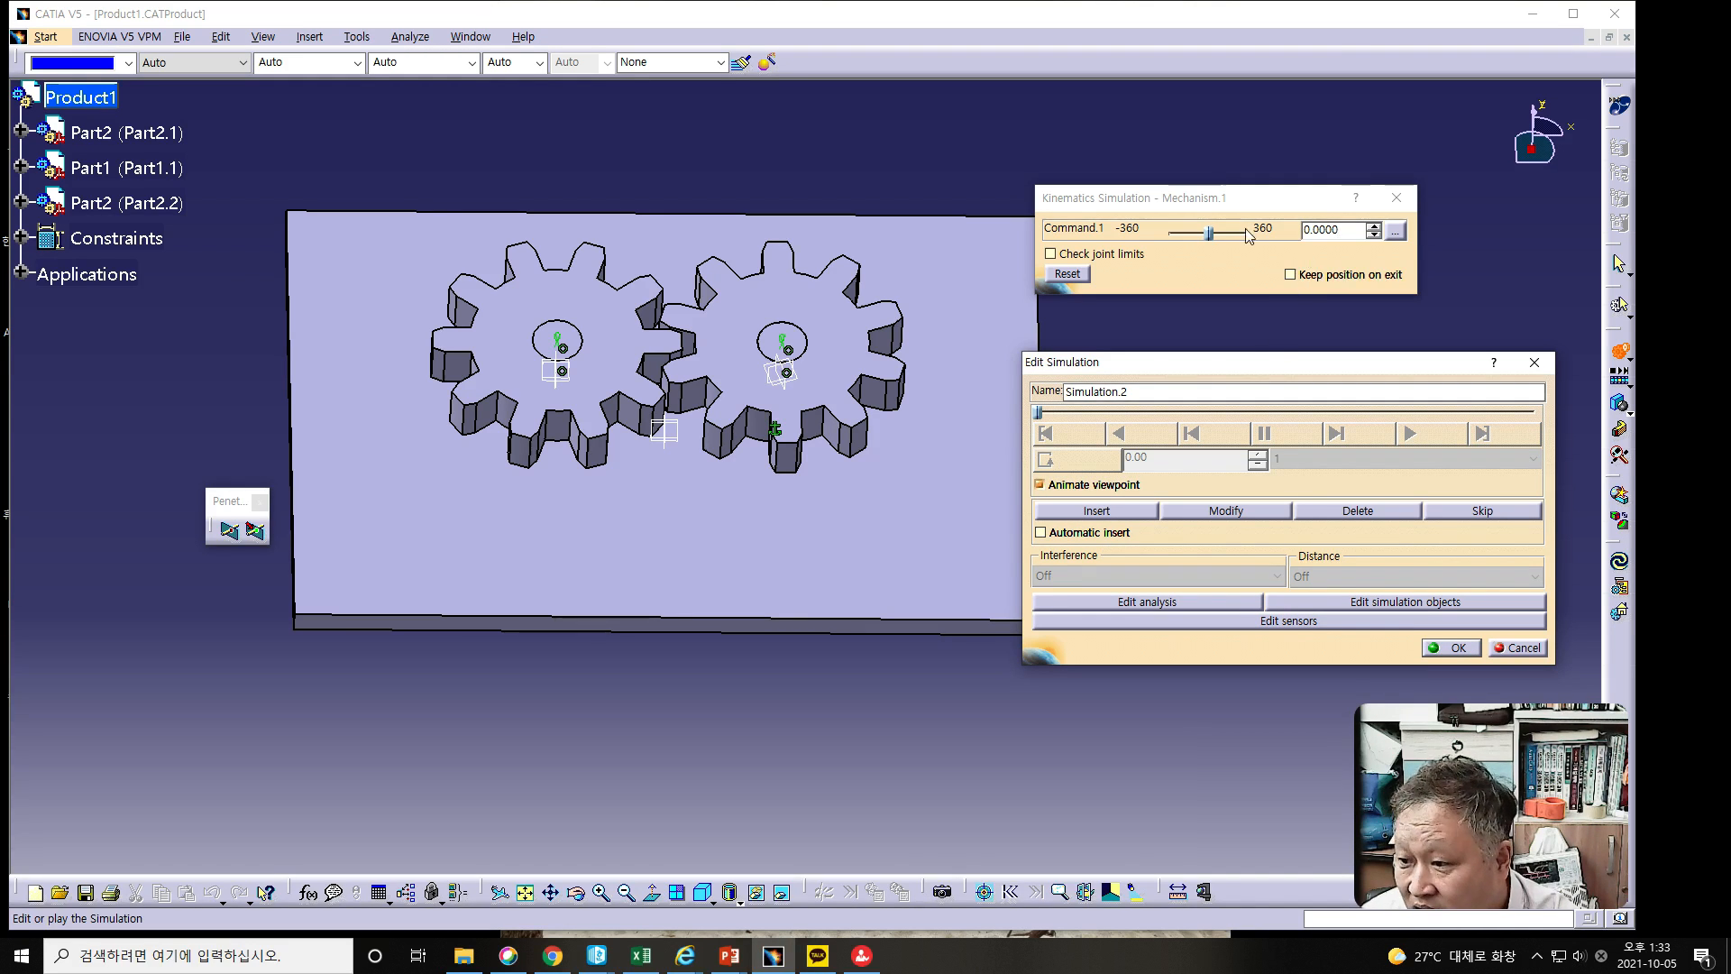
Record a simulation position with Command.1 at 360 and set the playback step to 0.01.
drag(1209, 233, 1251, 237)
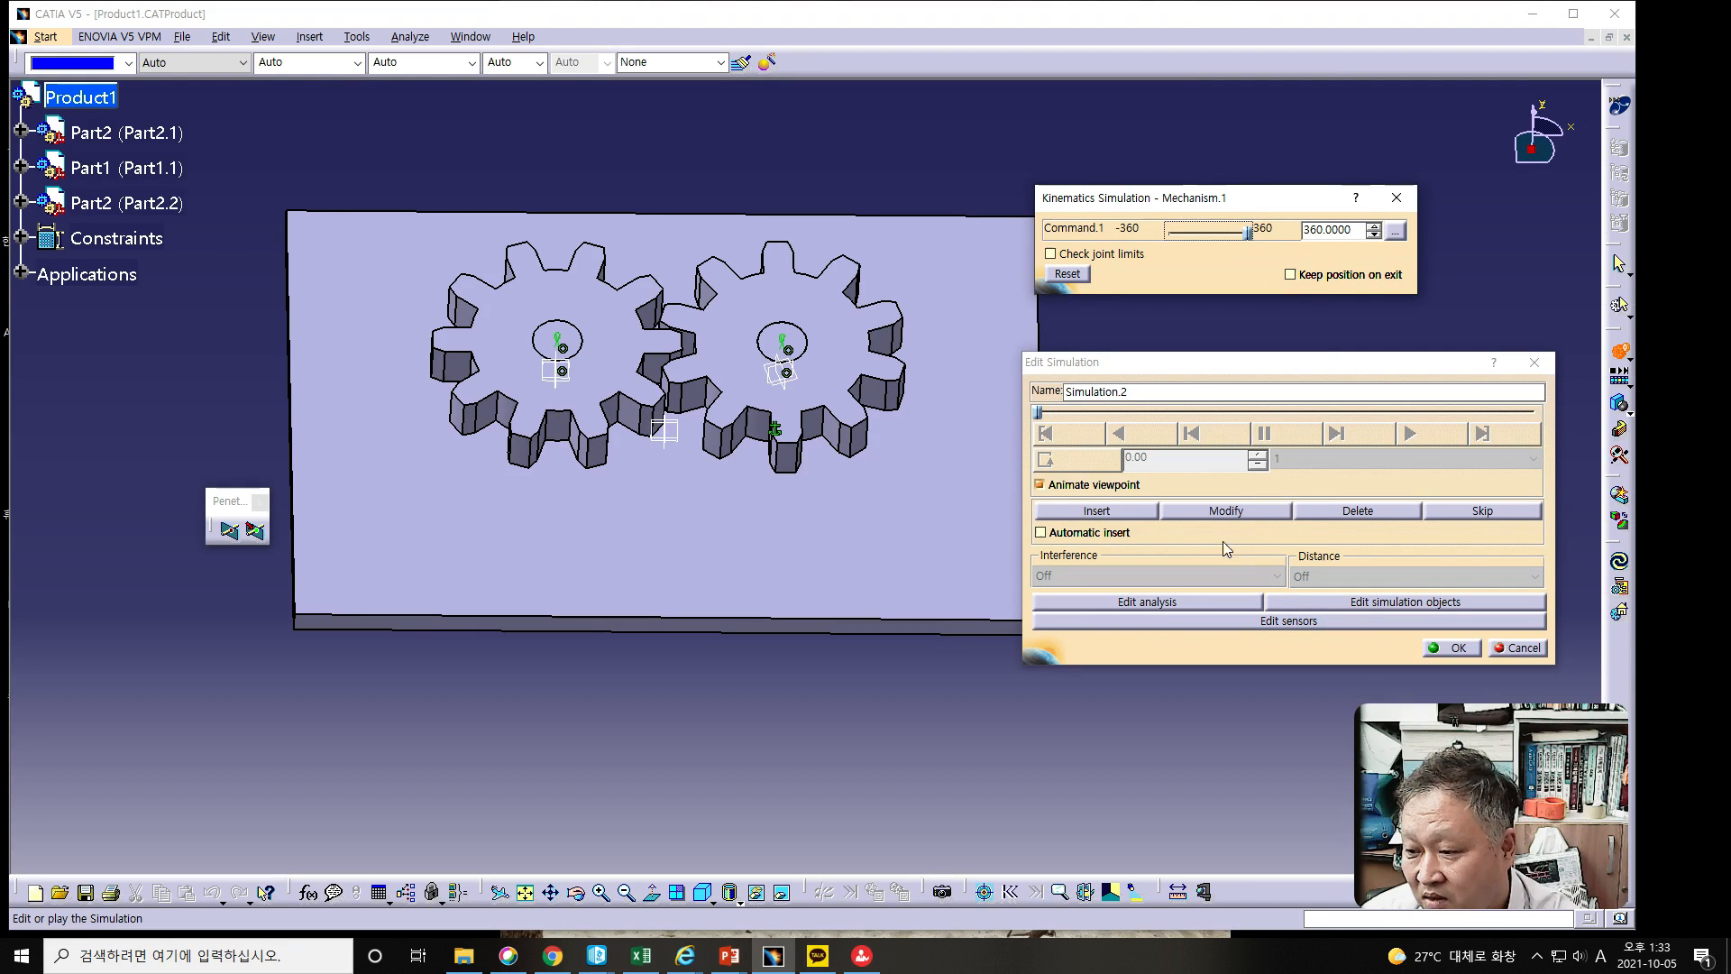
click(1097, 510)
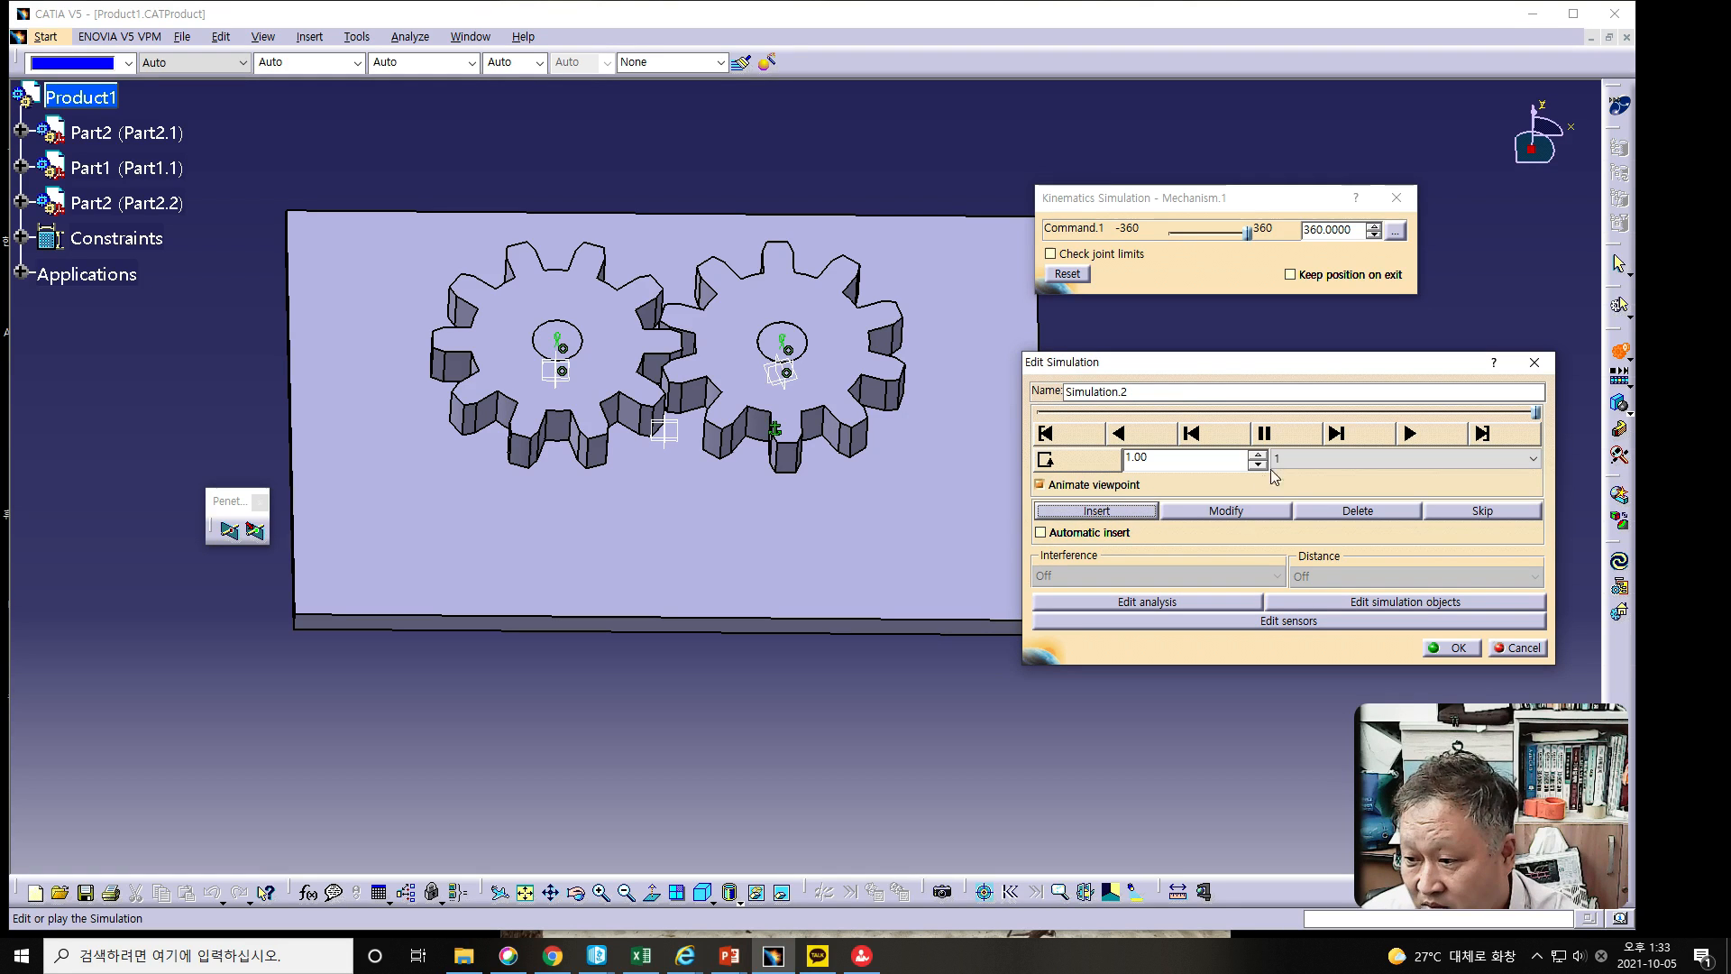
click(1289, 459)
click(1295, 548)
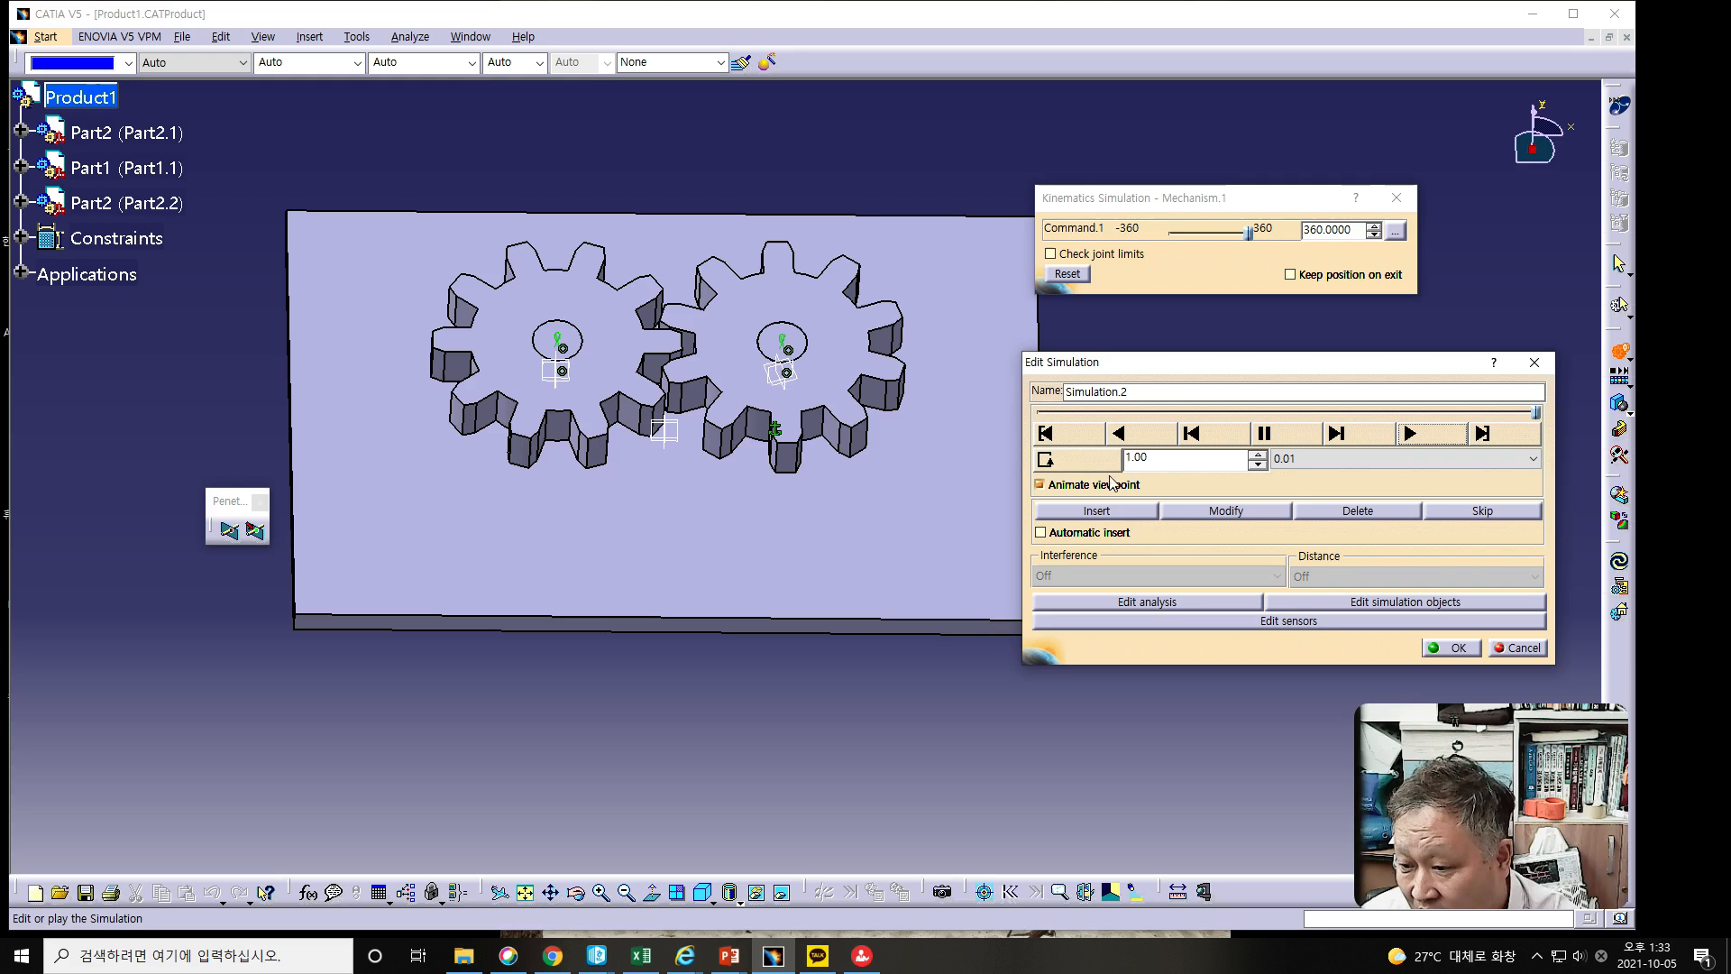
Play the gear simulation in its different loop modes, then discard the simulation.
click(1045, 459)
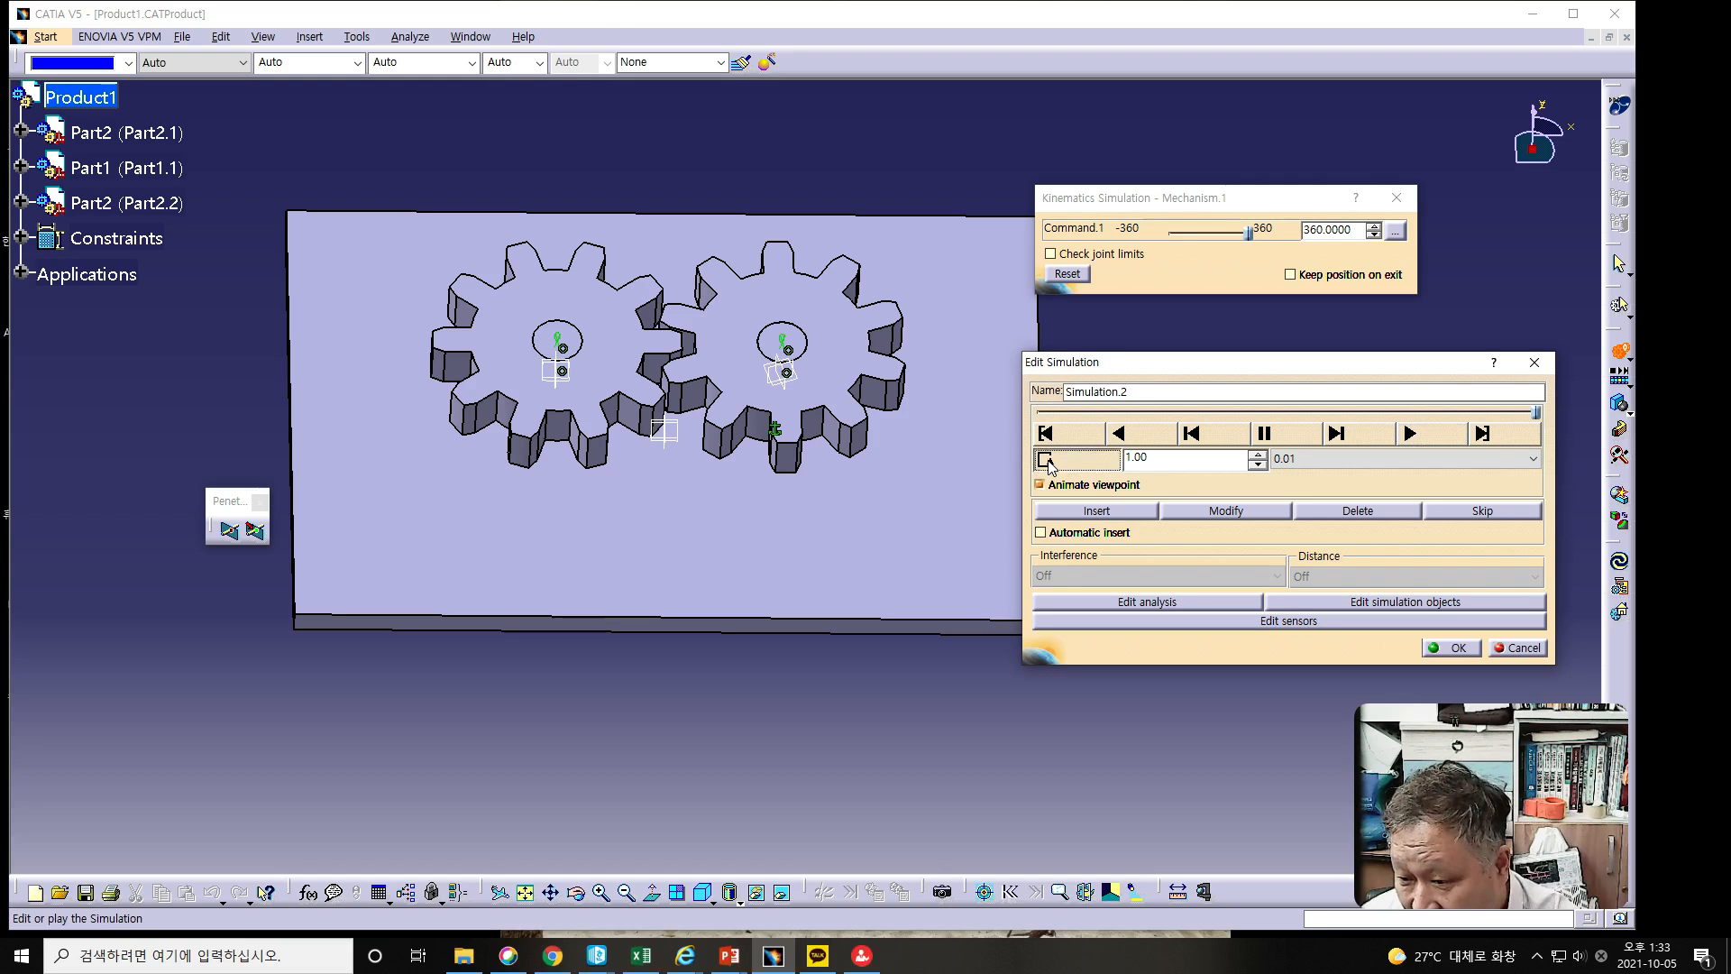
click(1409, 436)
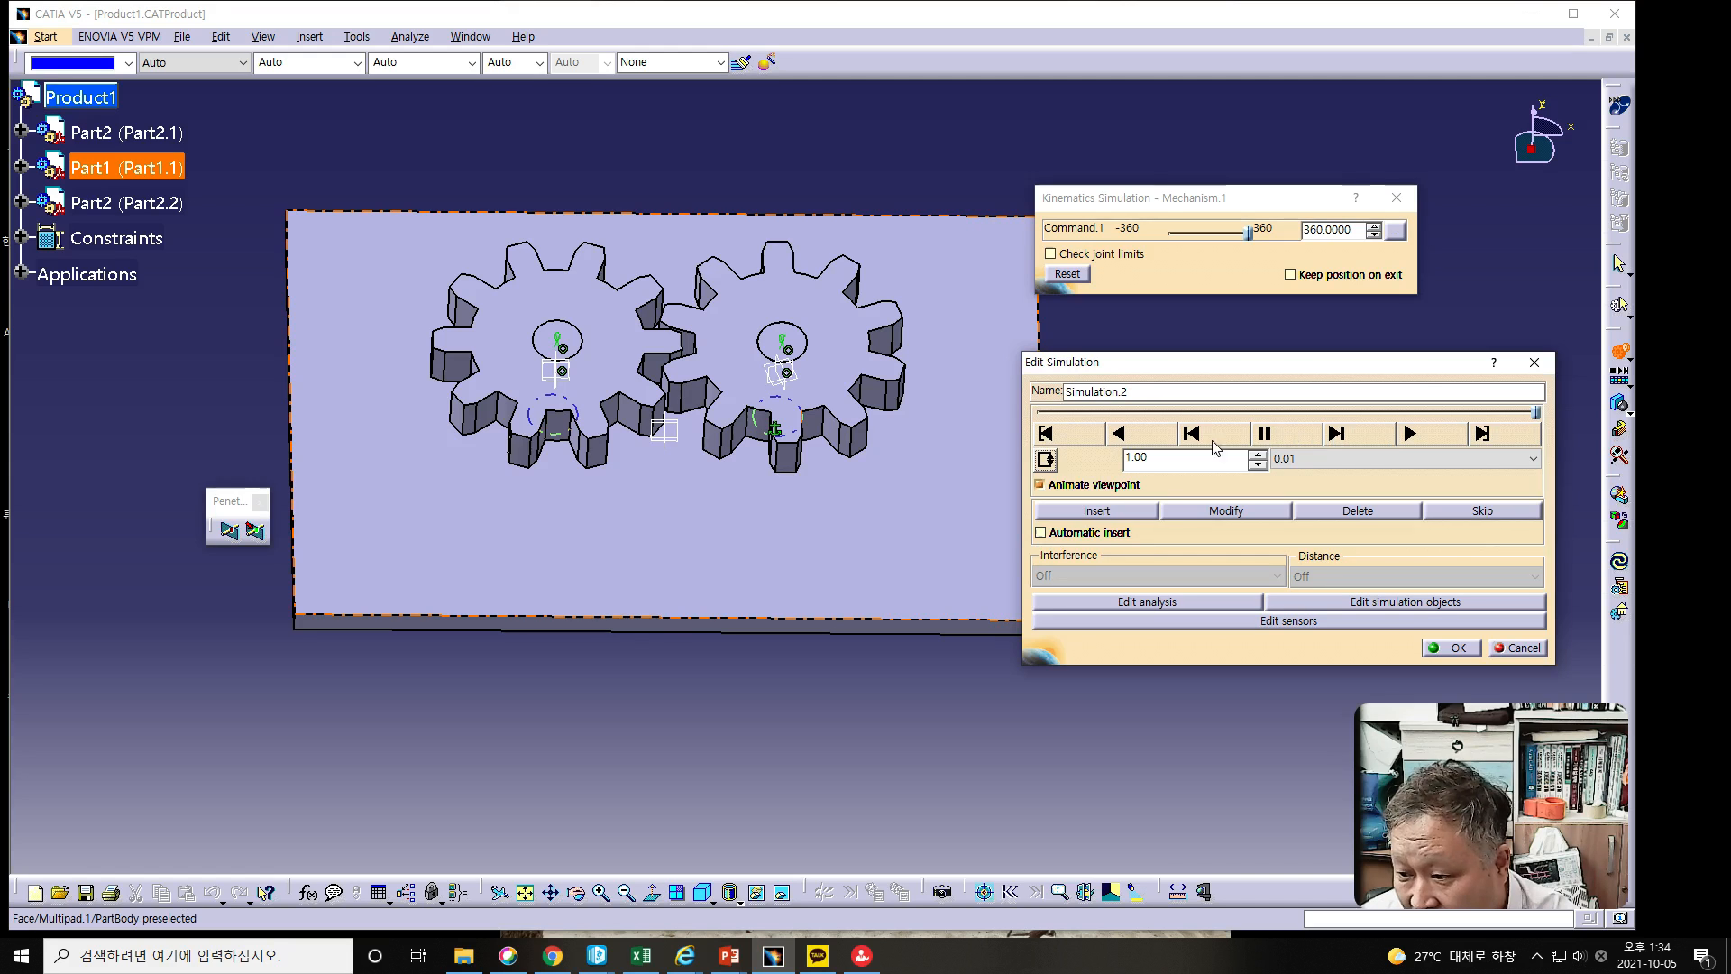
click(1047, 462)
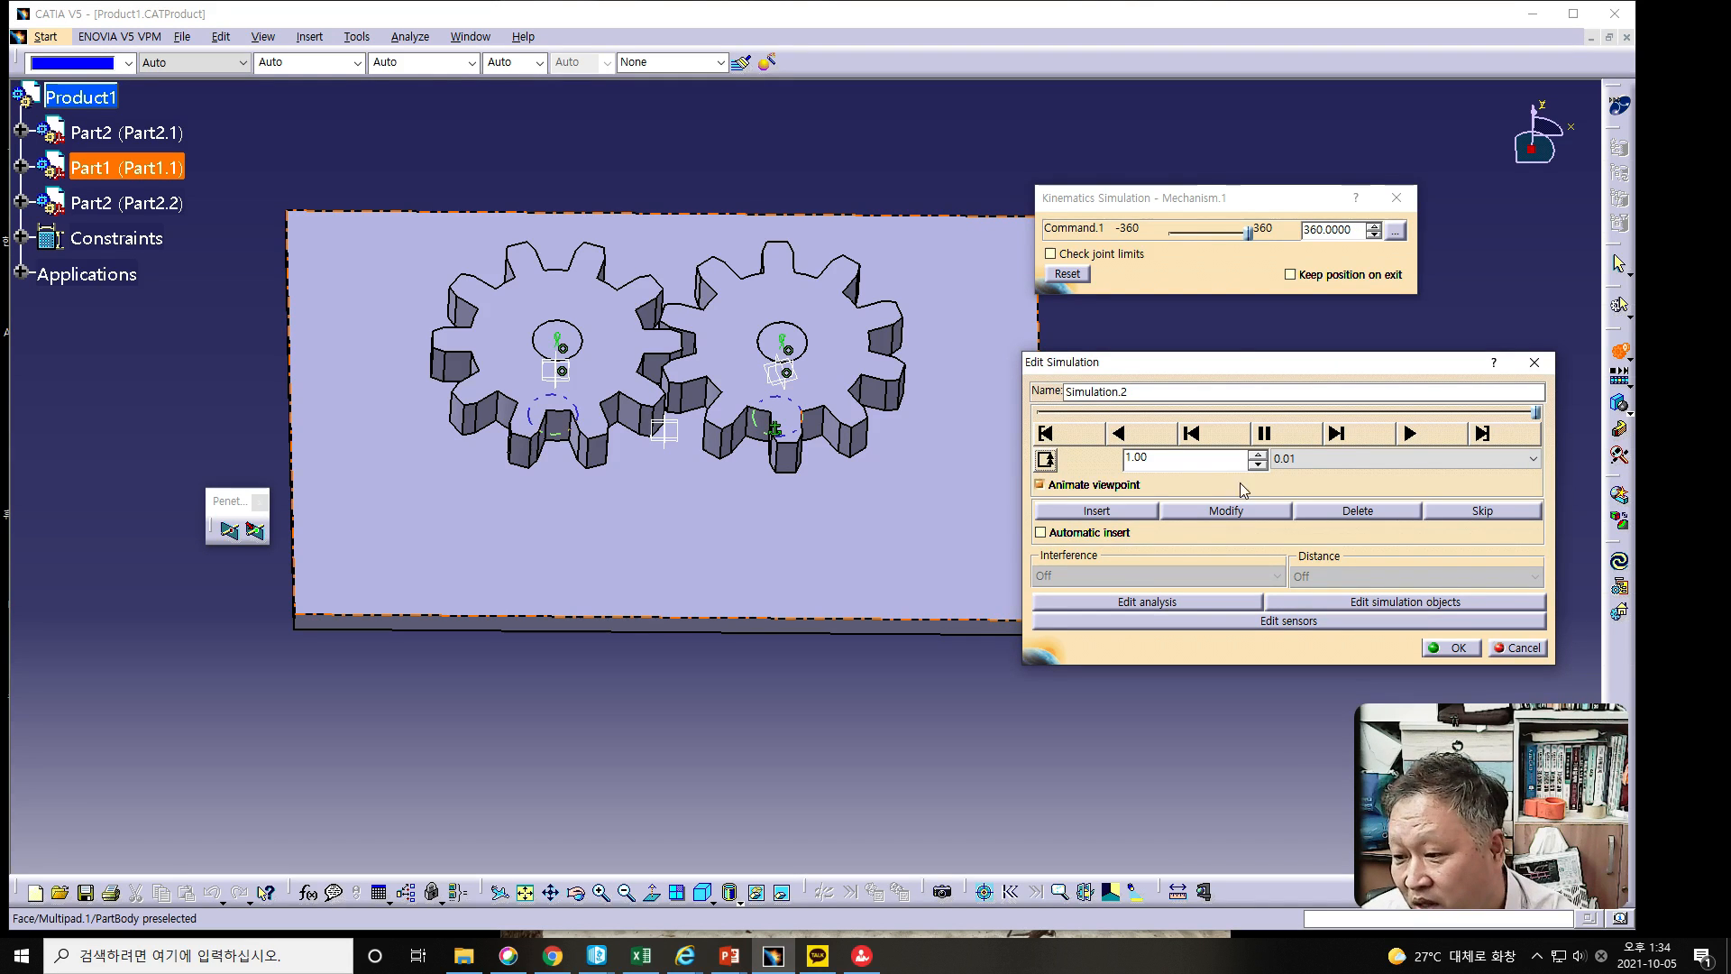
click(1411, 435)
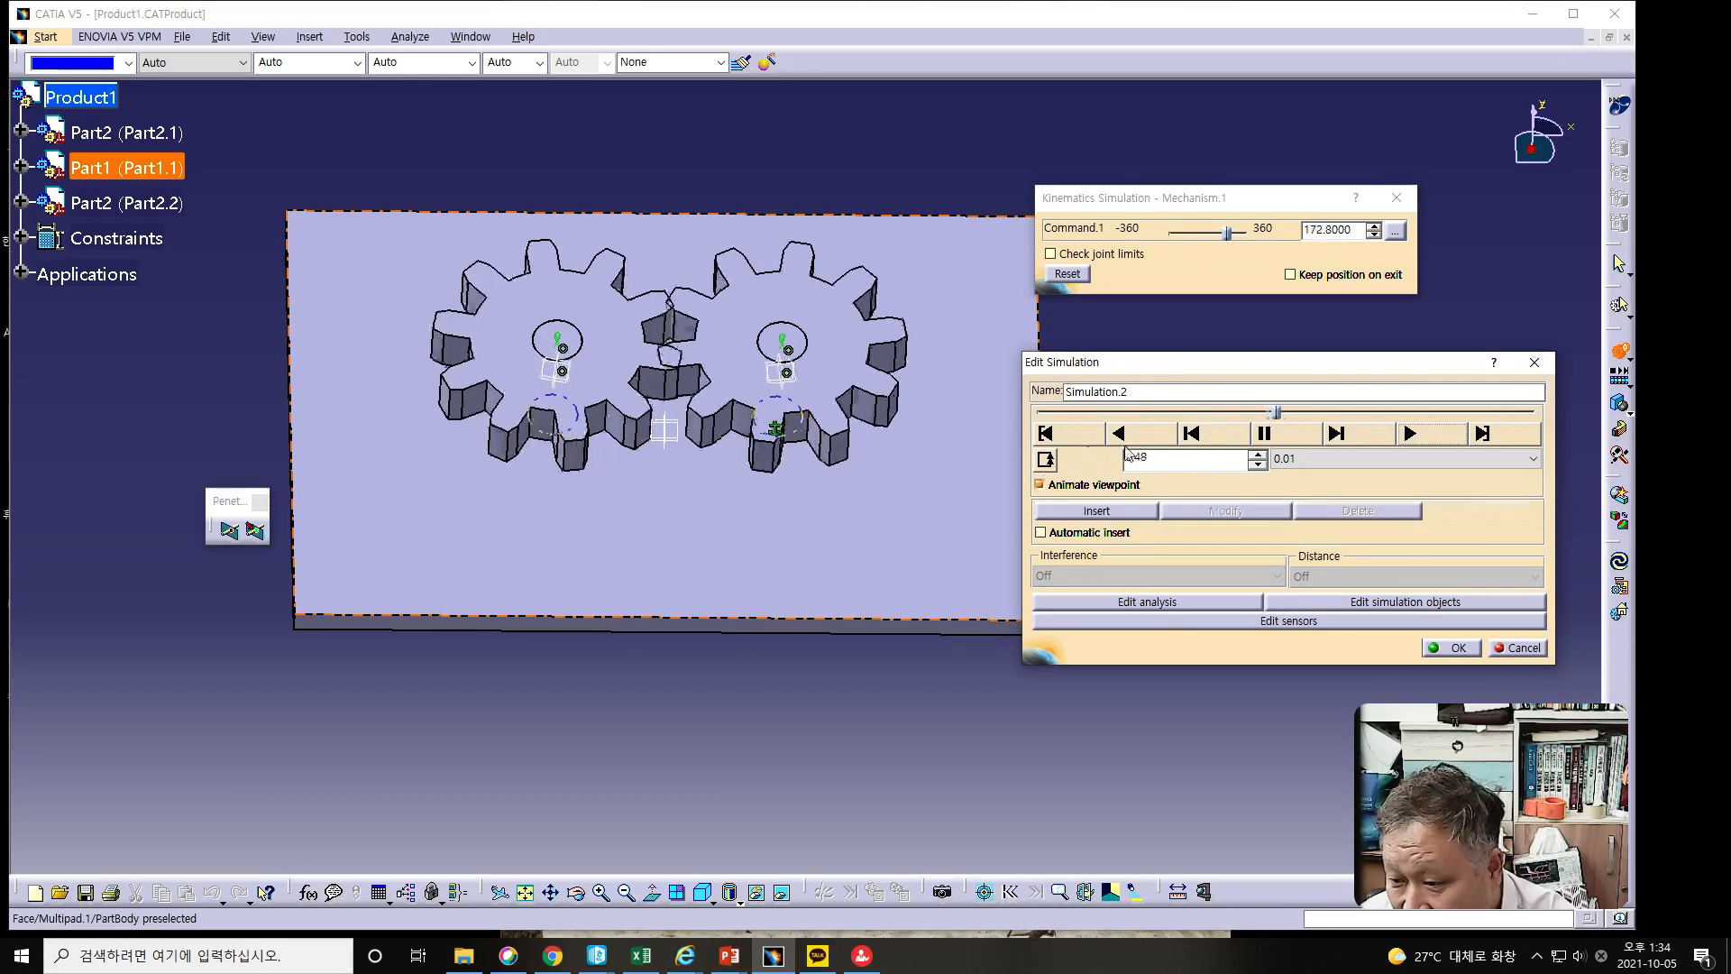
click(1045, 461)
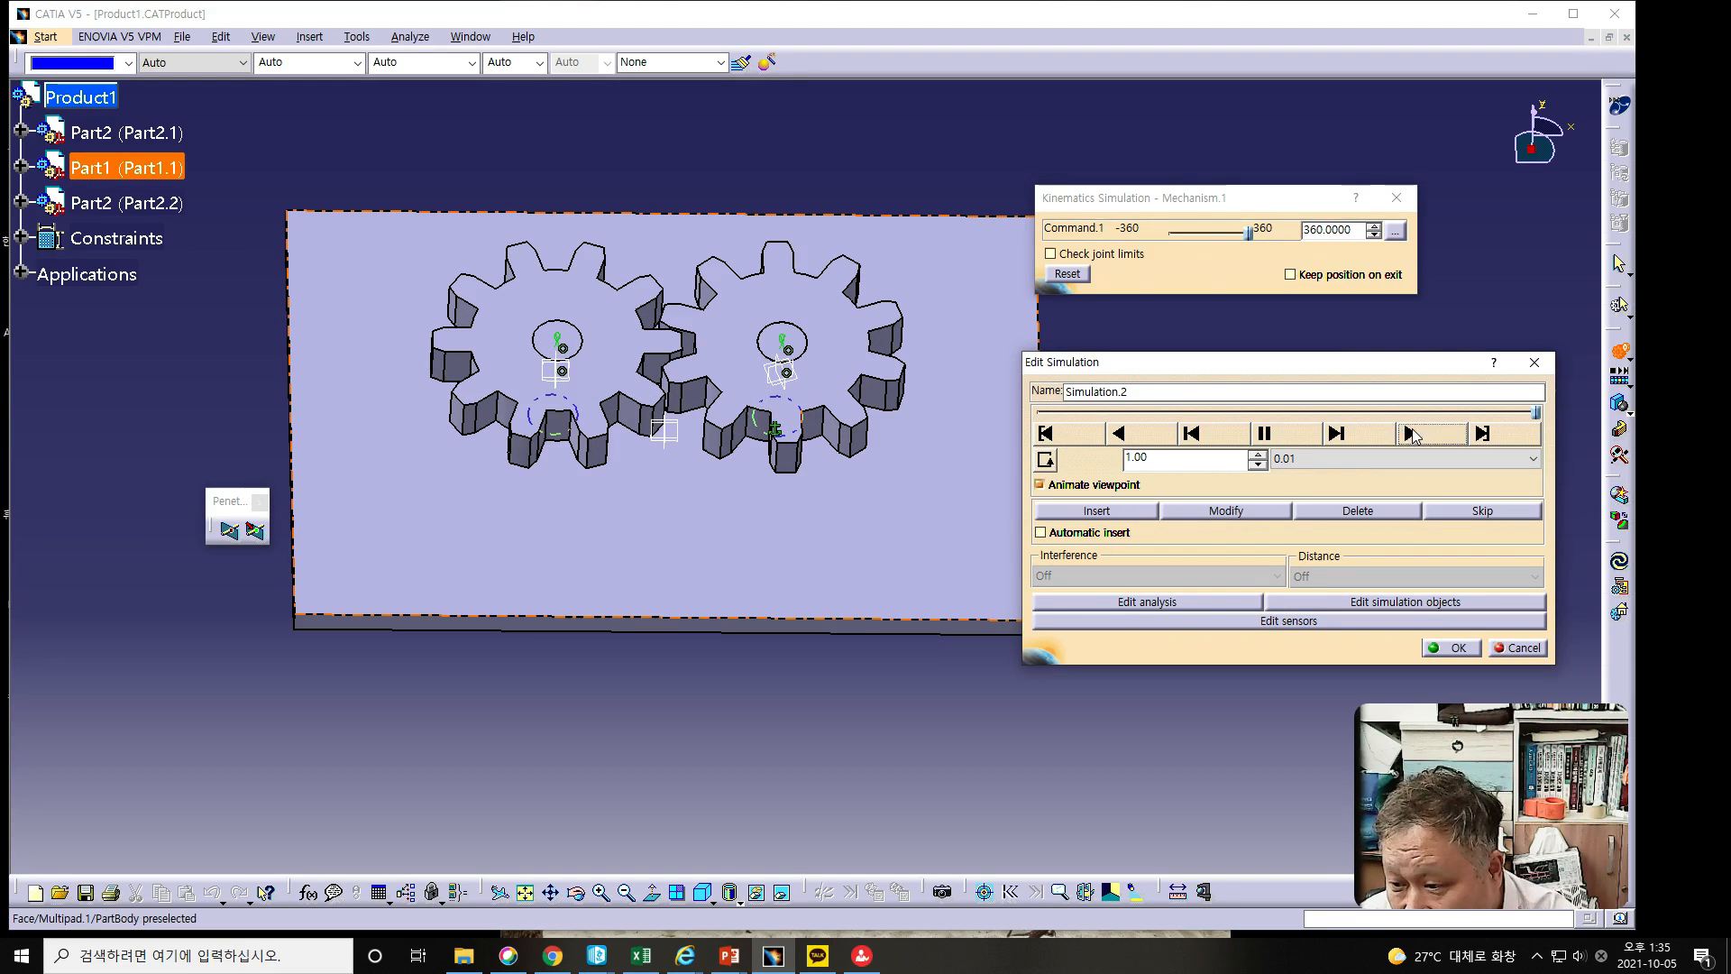
click(1046, 460)
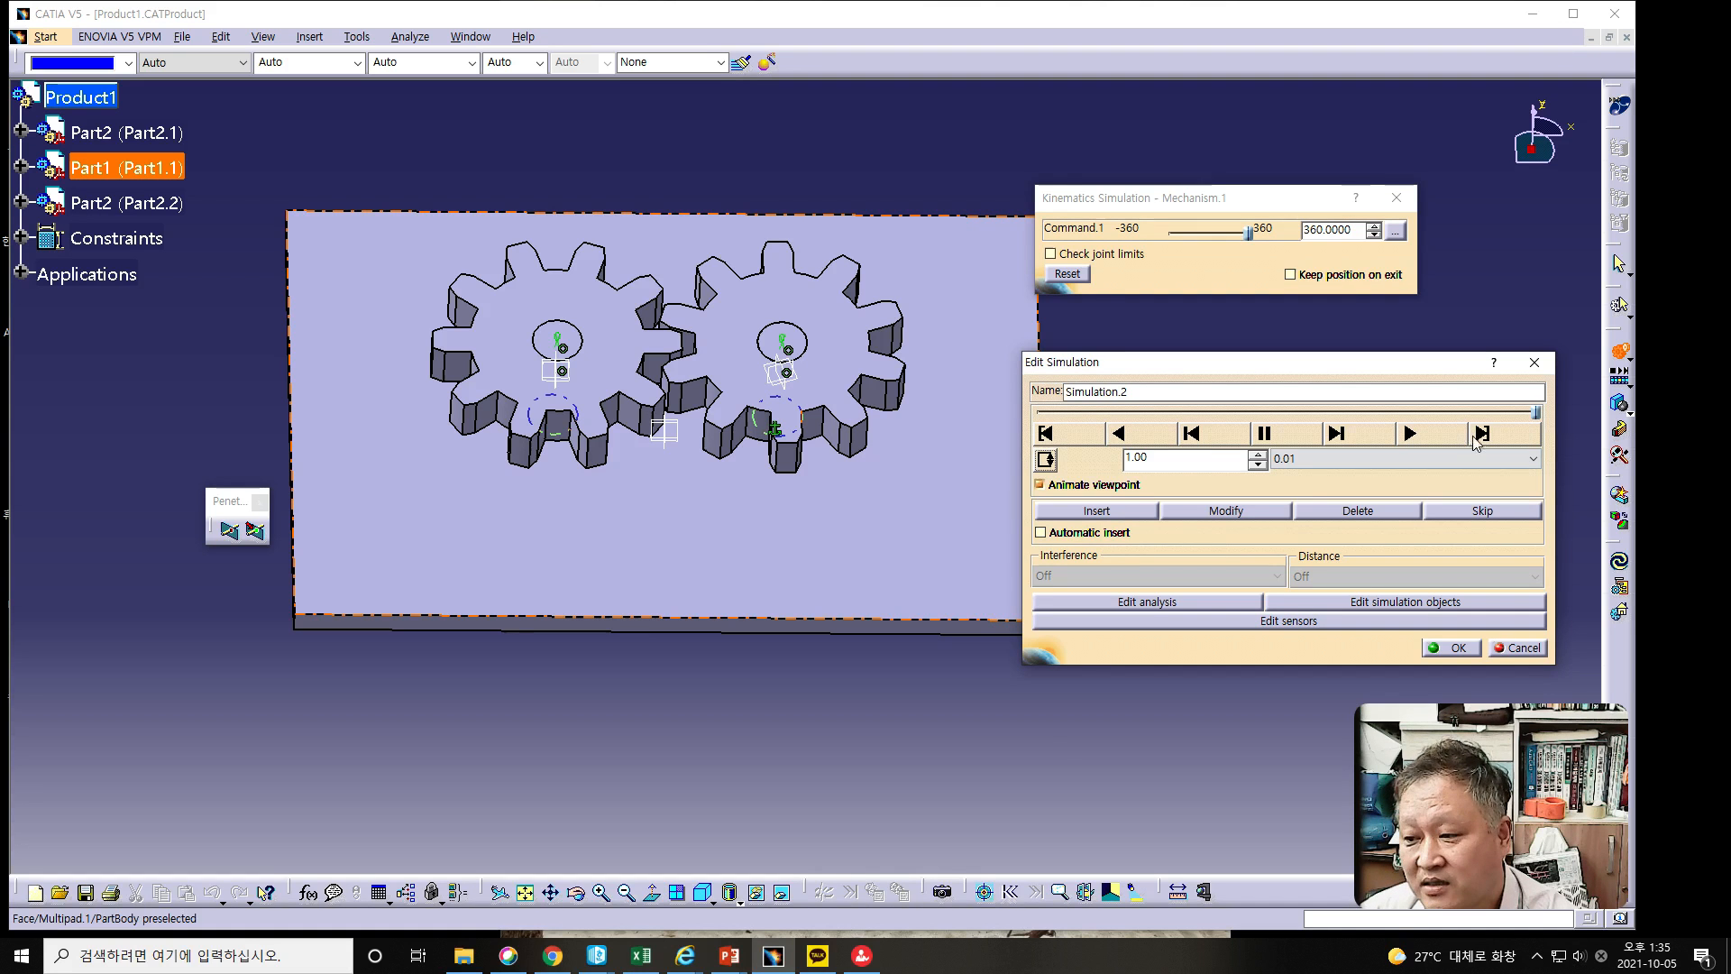
click(1409, 434)
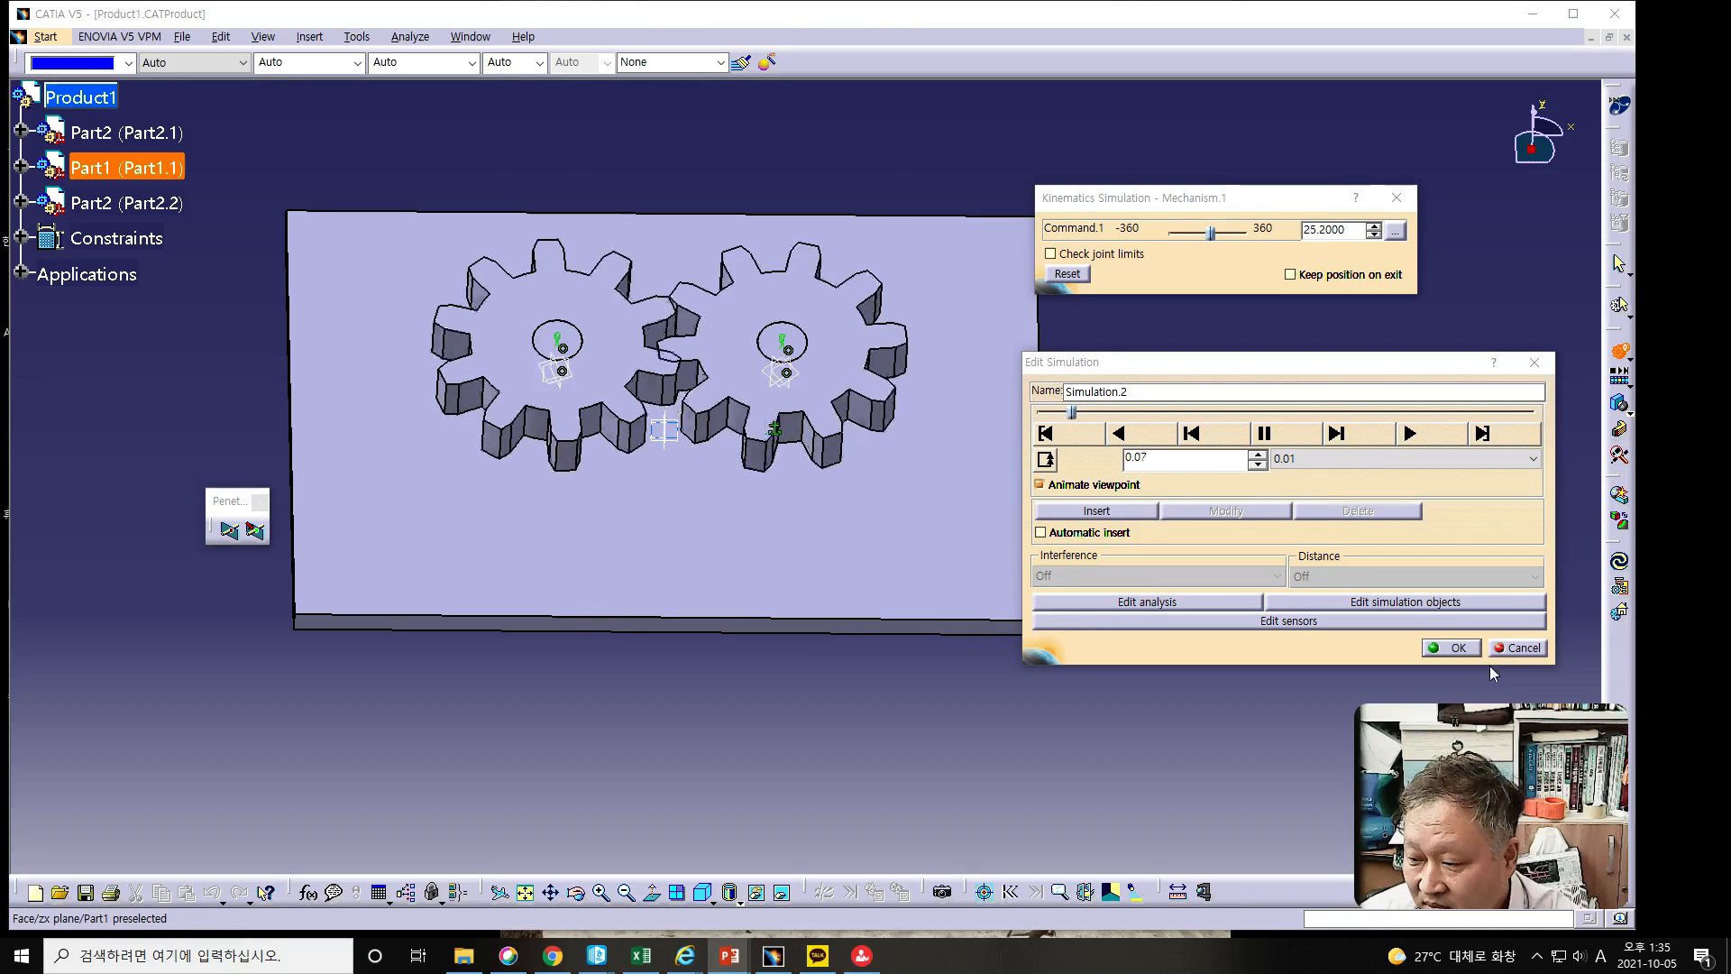
click(1511, 649)
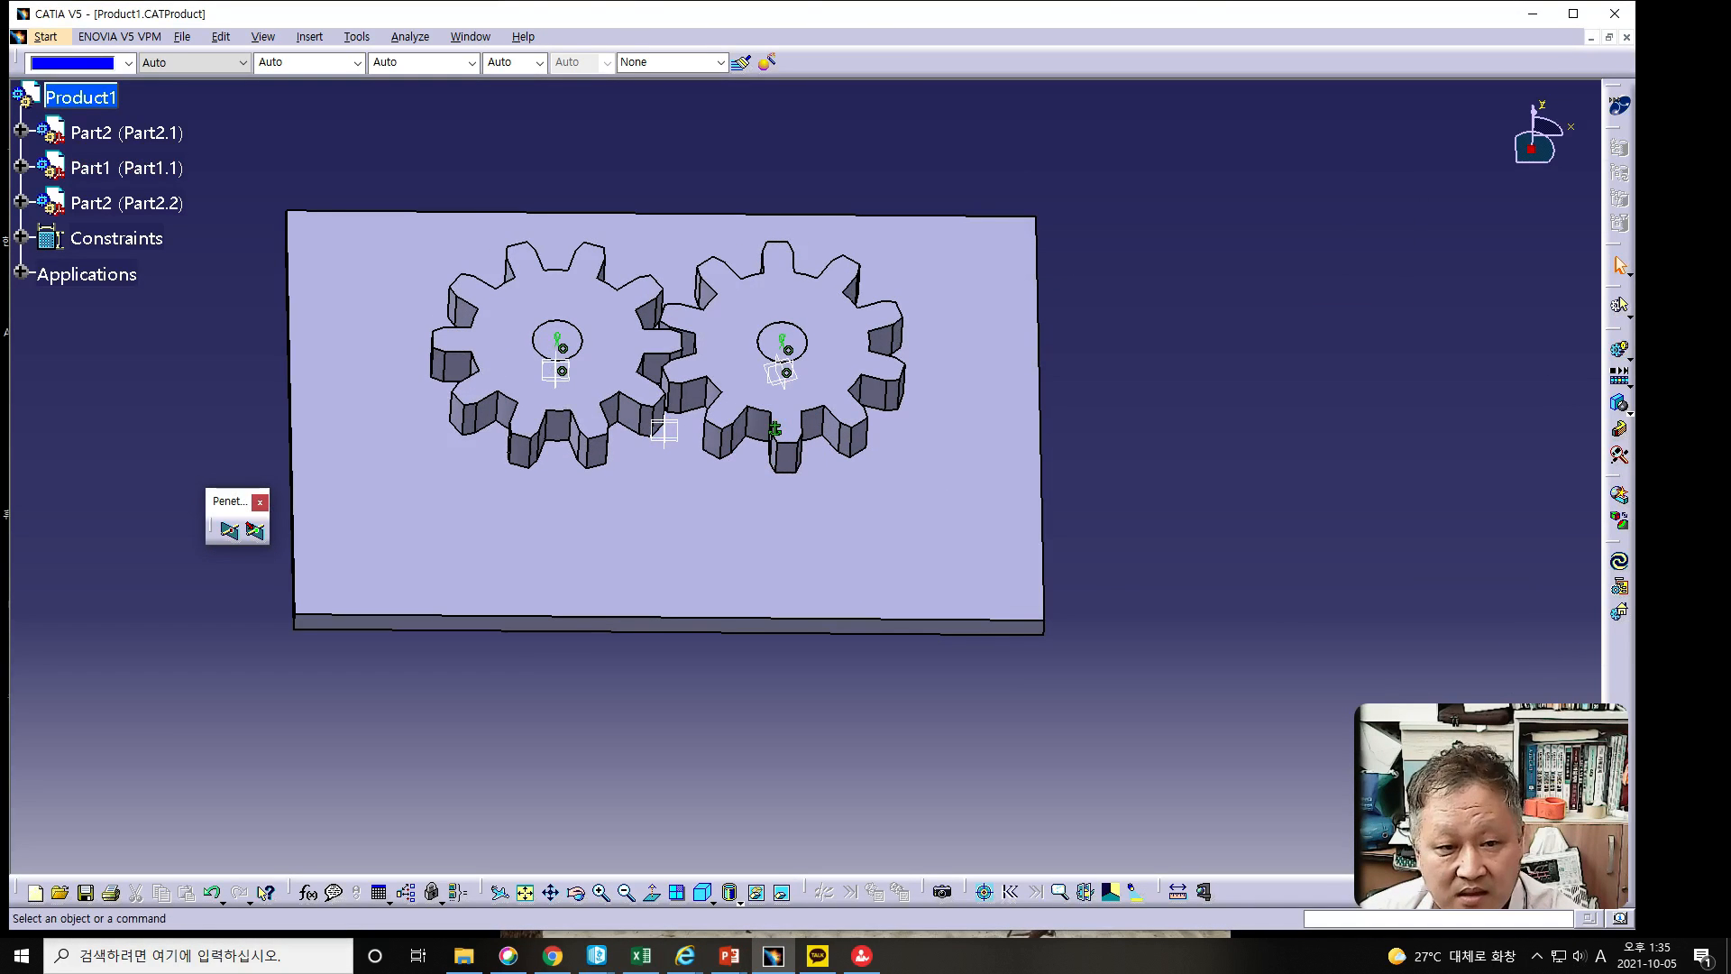
Switch to the PowerPoint umbrella presentation, view its title slide, and move its window away from the model.
drag(0, 23, 924, 15)
key(Home)
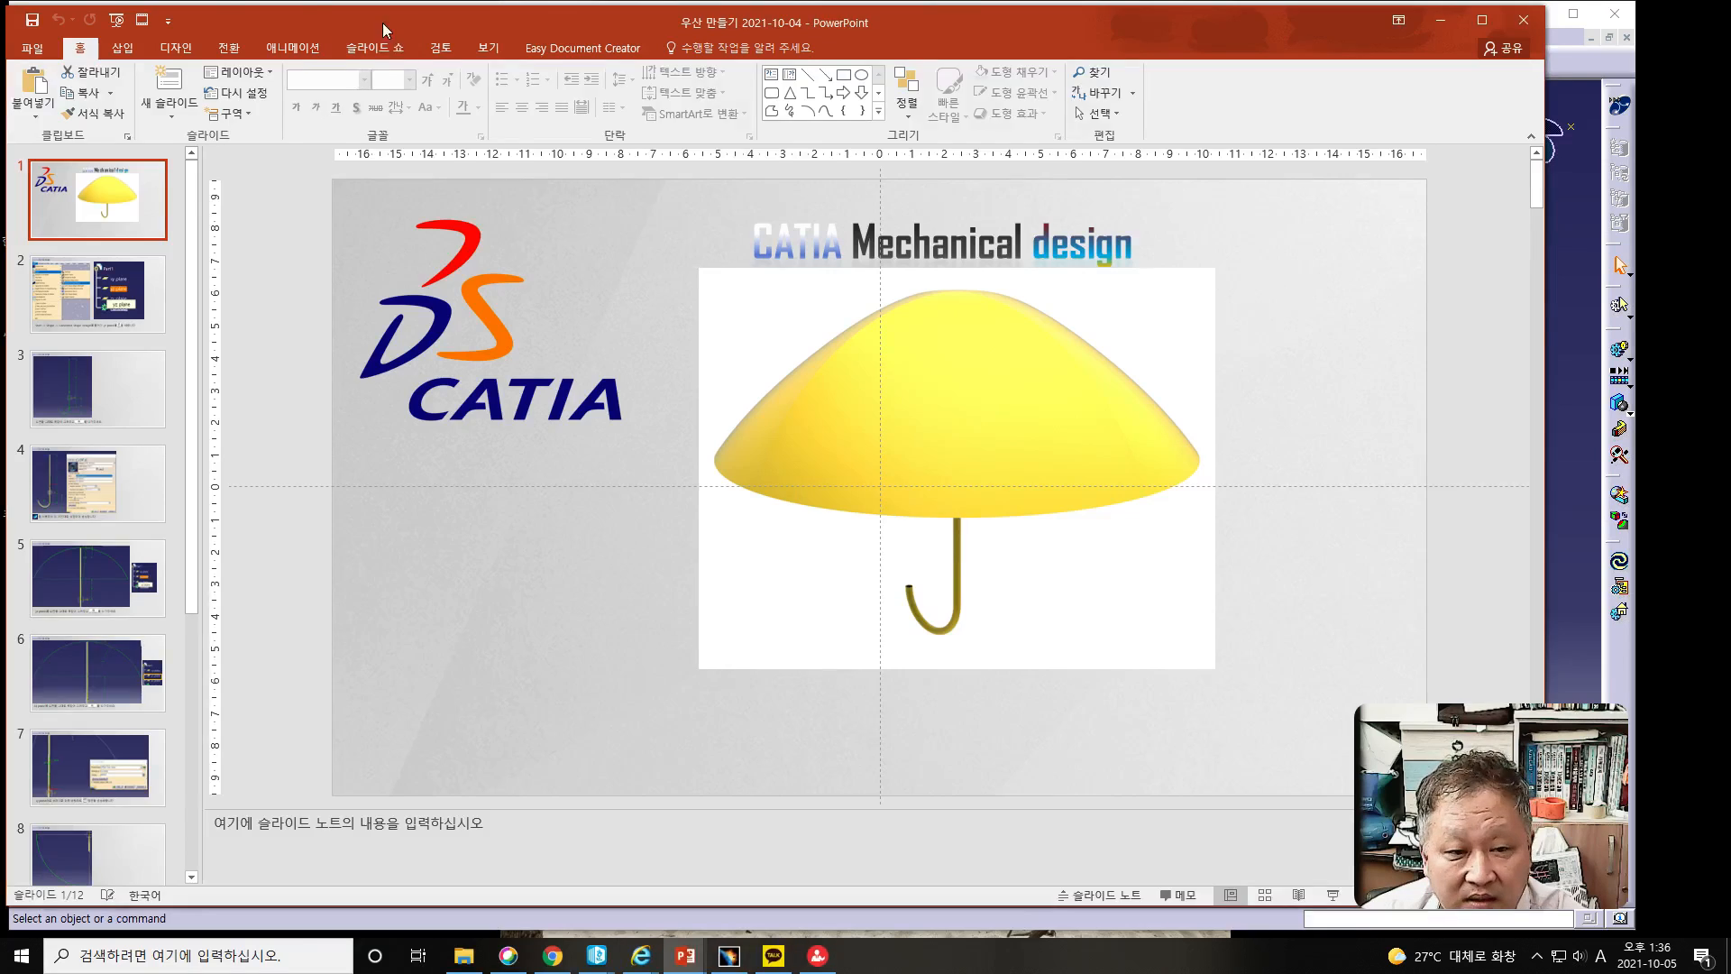
drag(397, 27, 0, 57)
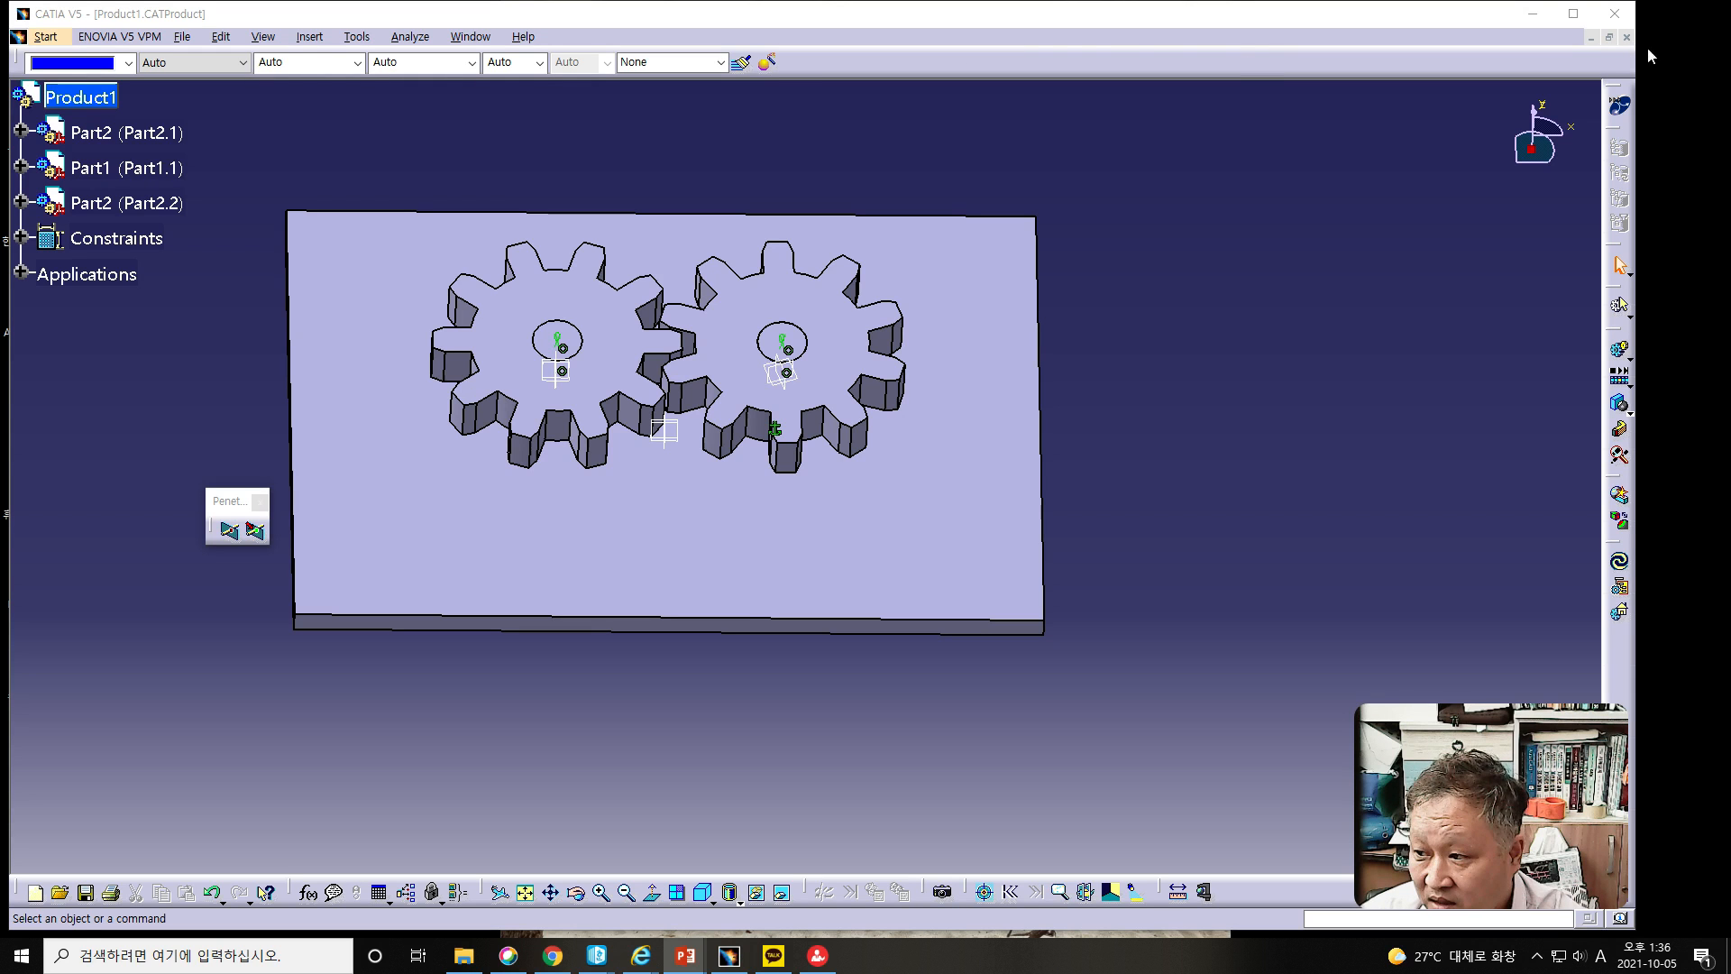
Save the gear assembly as a CATProduct named DMU in the Examples folder, including its dependent documents.
click(191, 44)
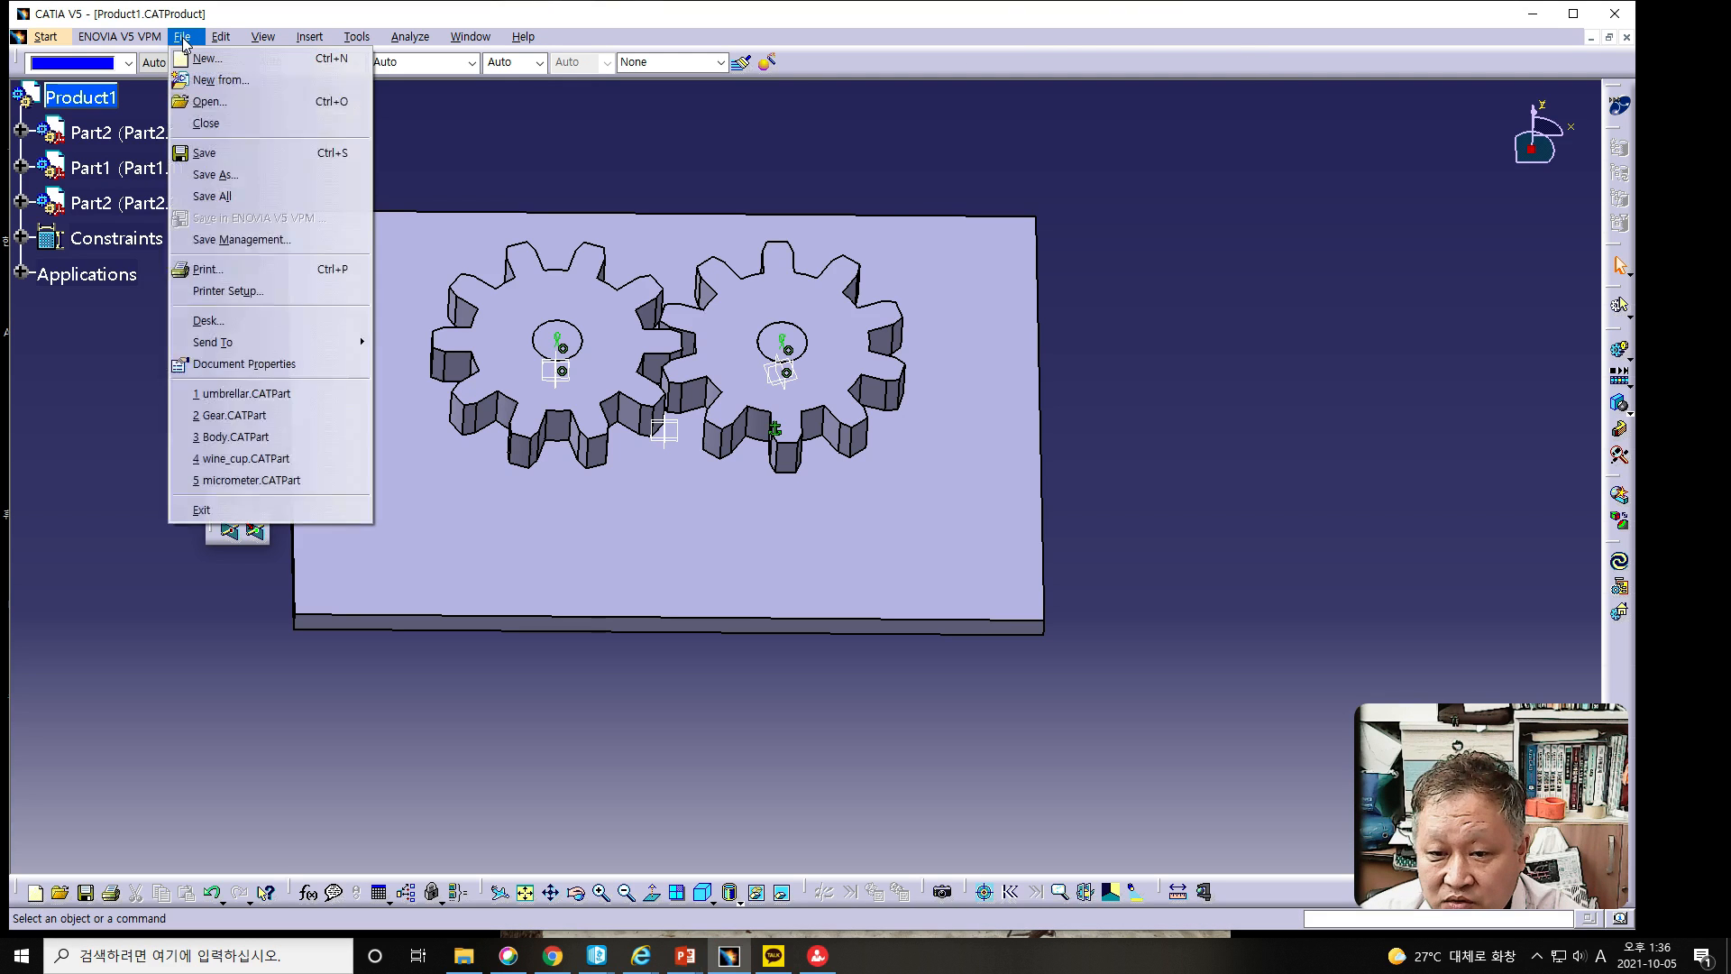
click(206, 176)
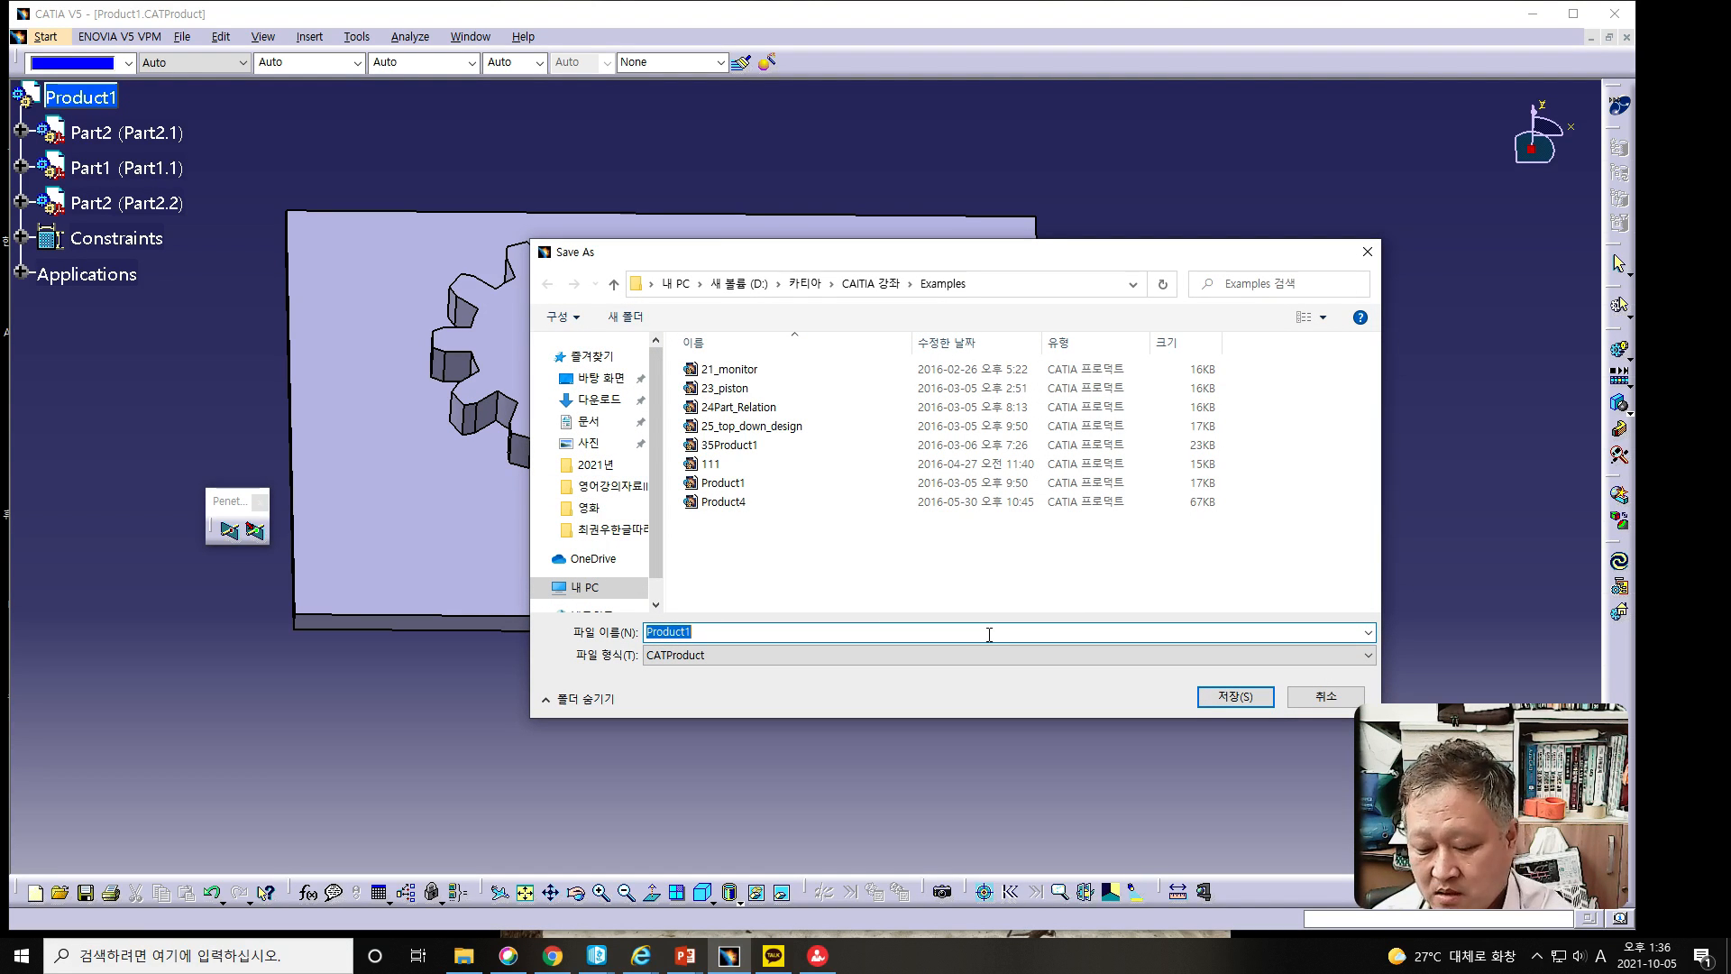
text(DMU)
key(Return)
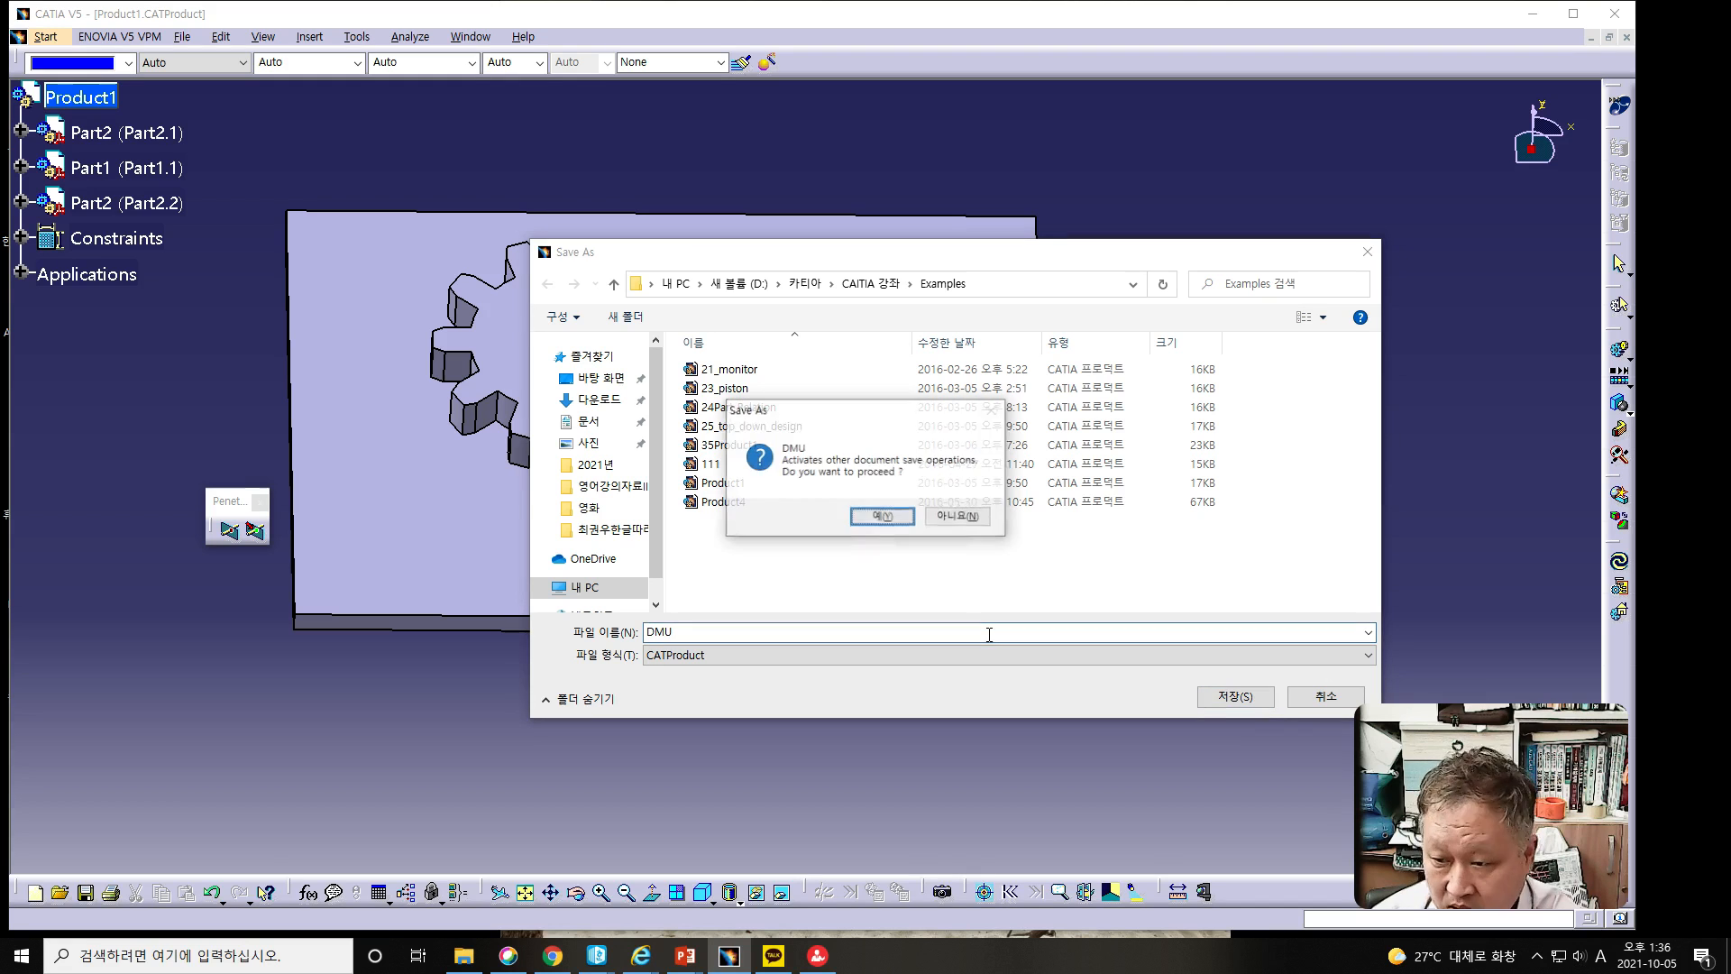
click(885, 518)
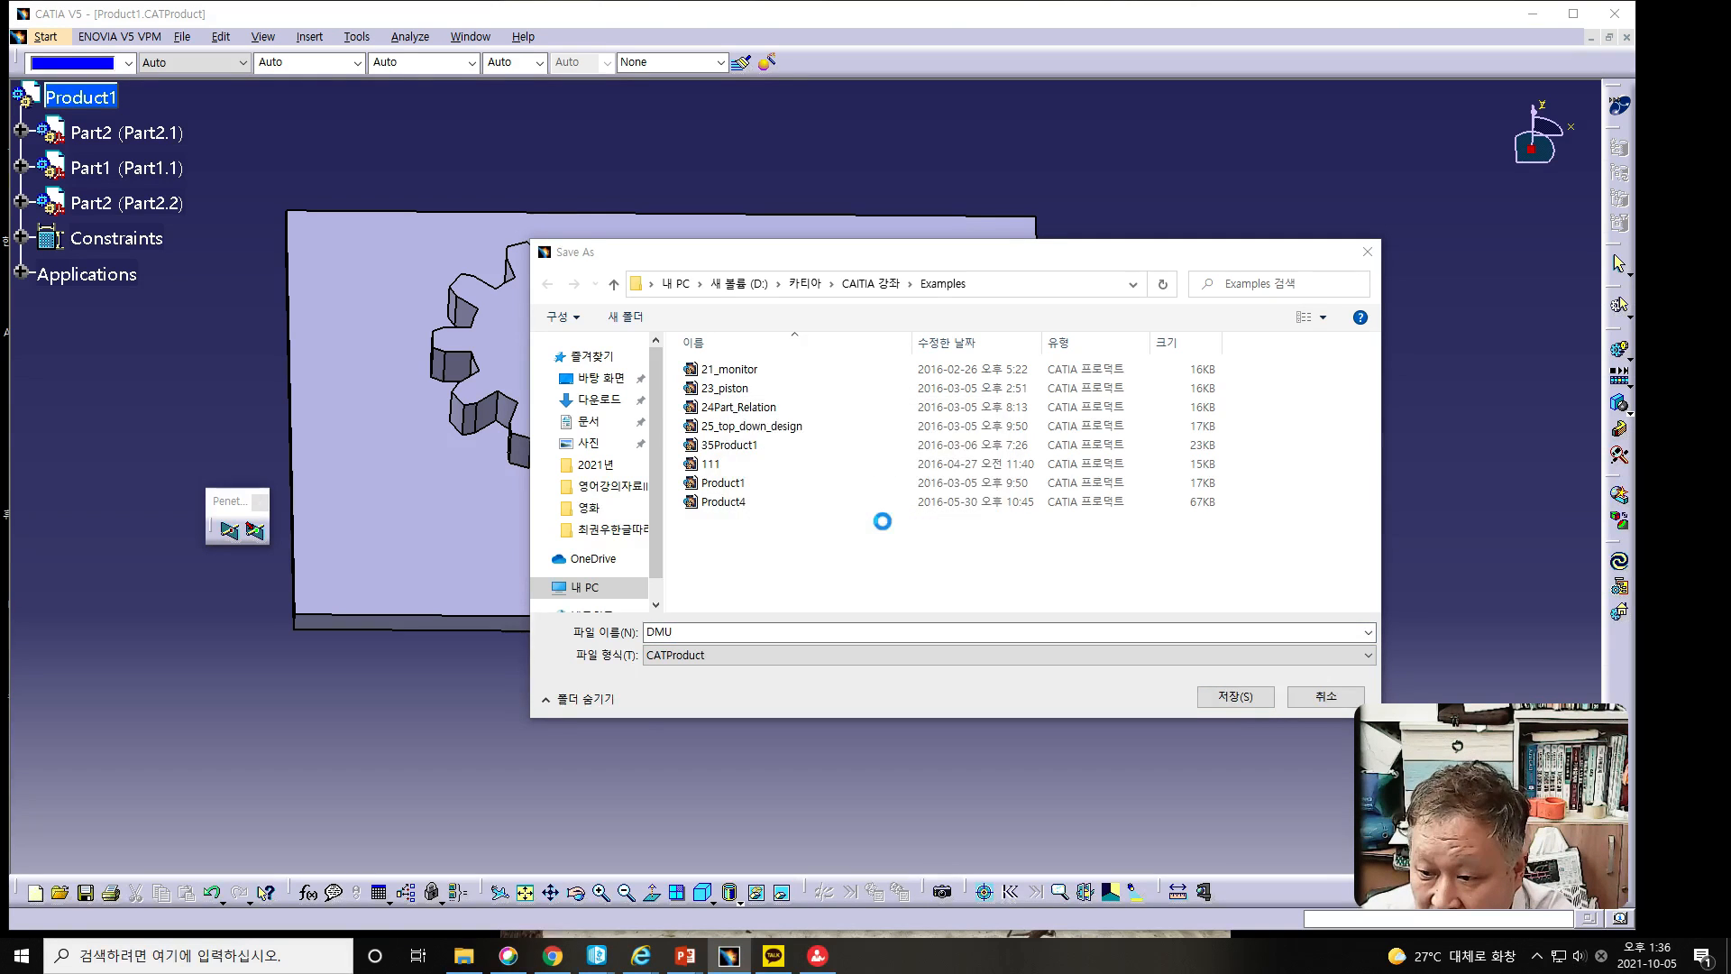
Close the saved assembly and the open Body and Gear part documents.
click(1626, 38)
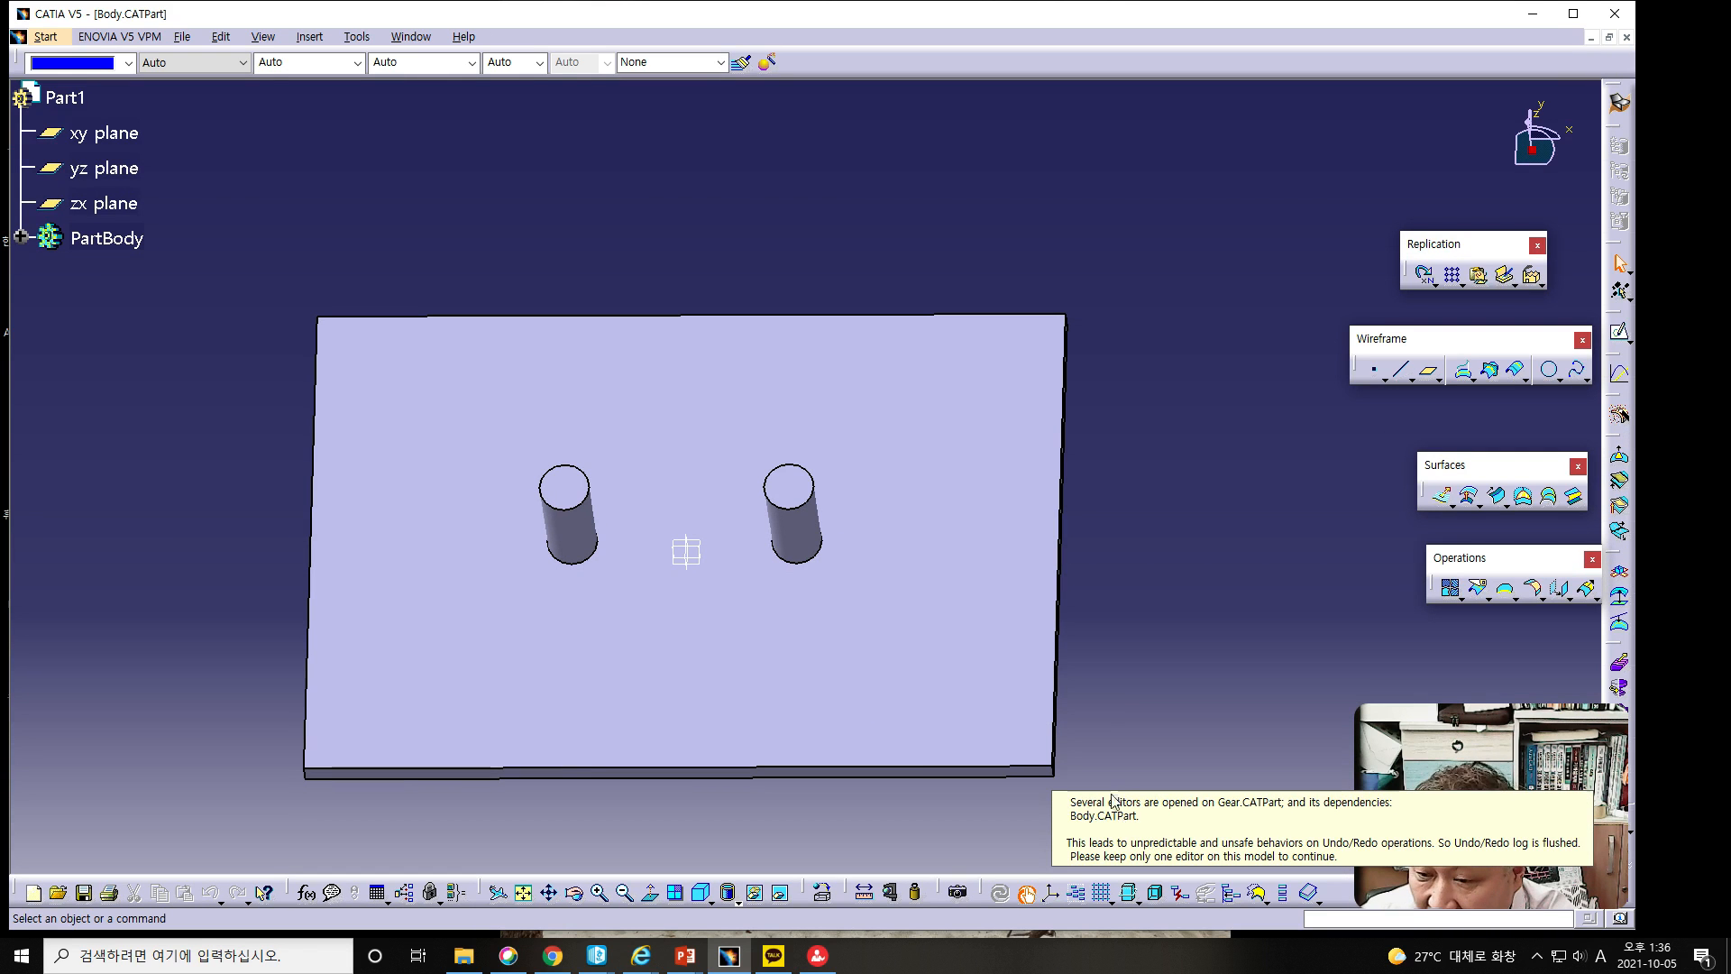
click(1626, 38)
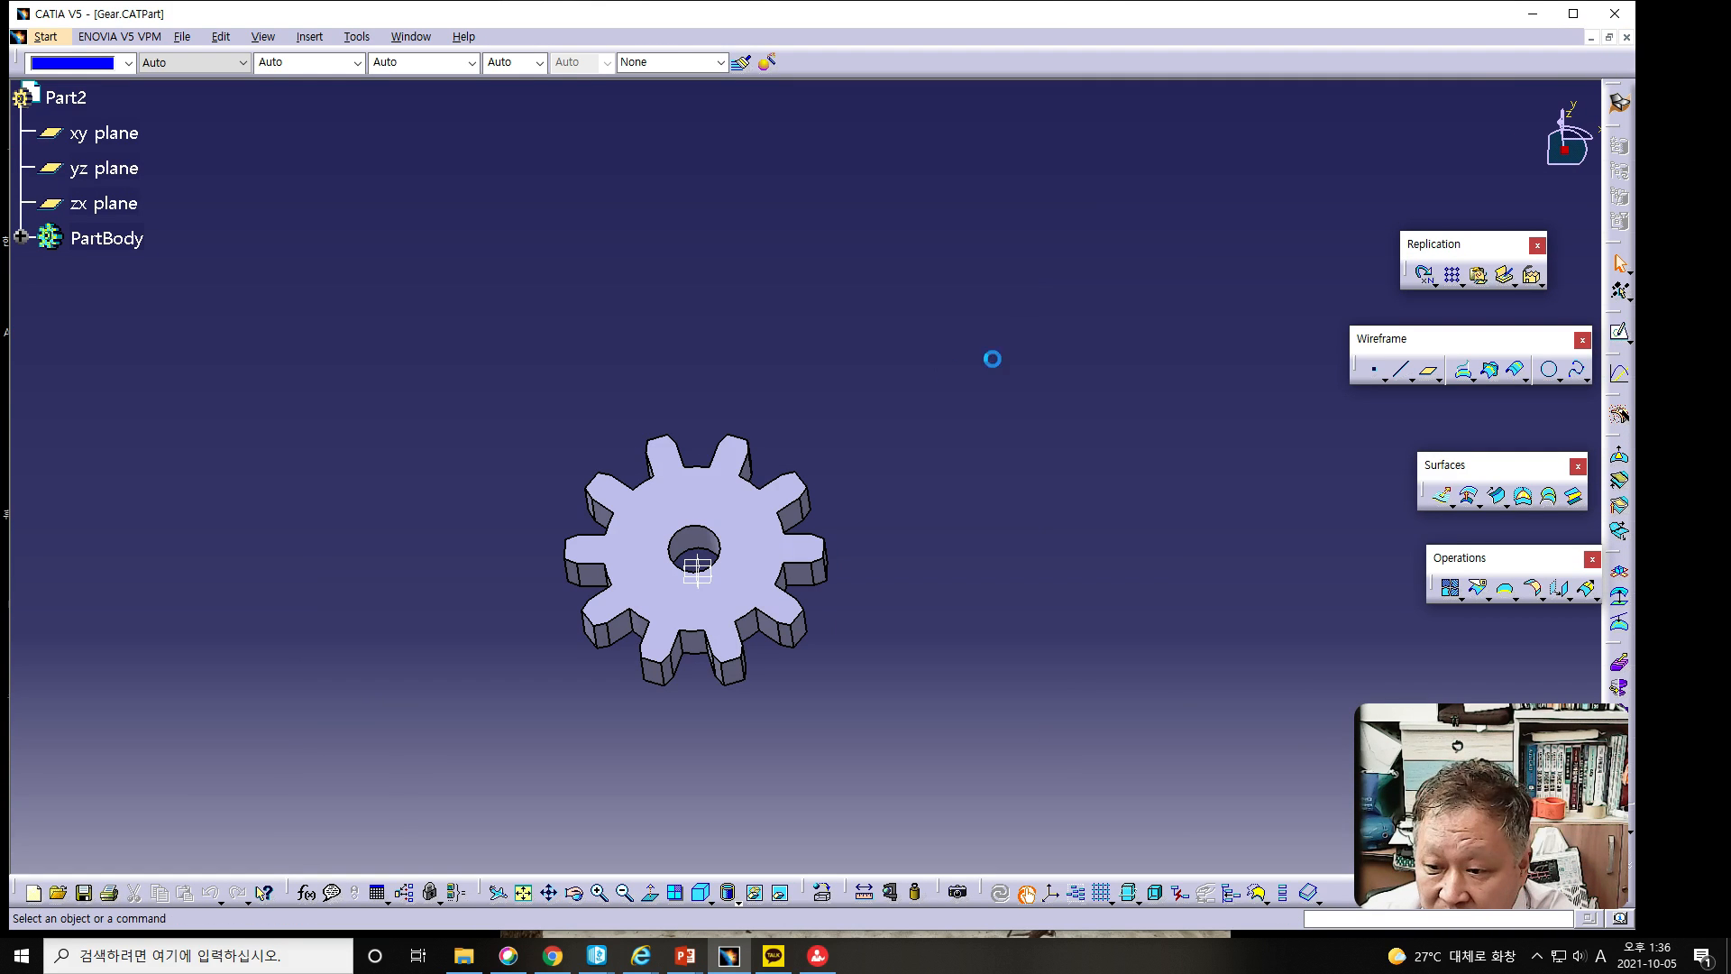
click(1627, 39)
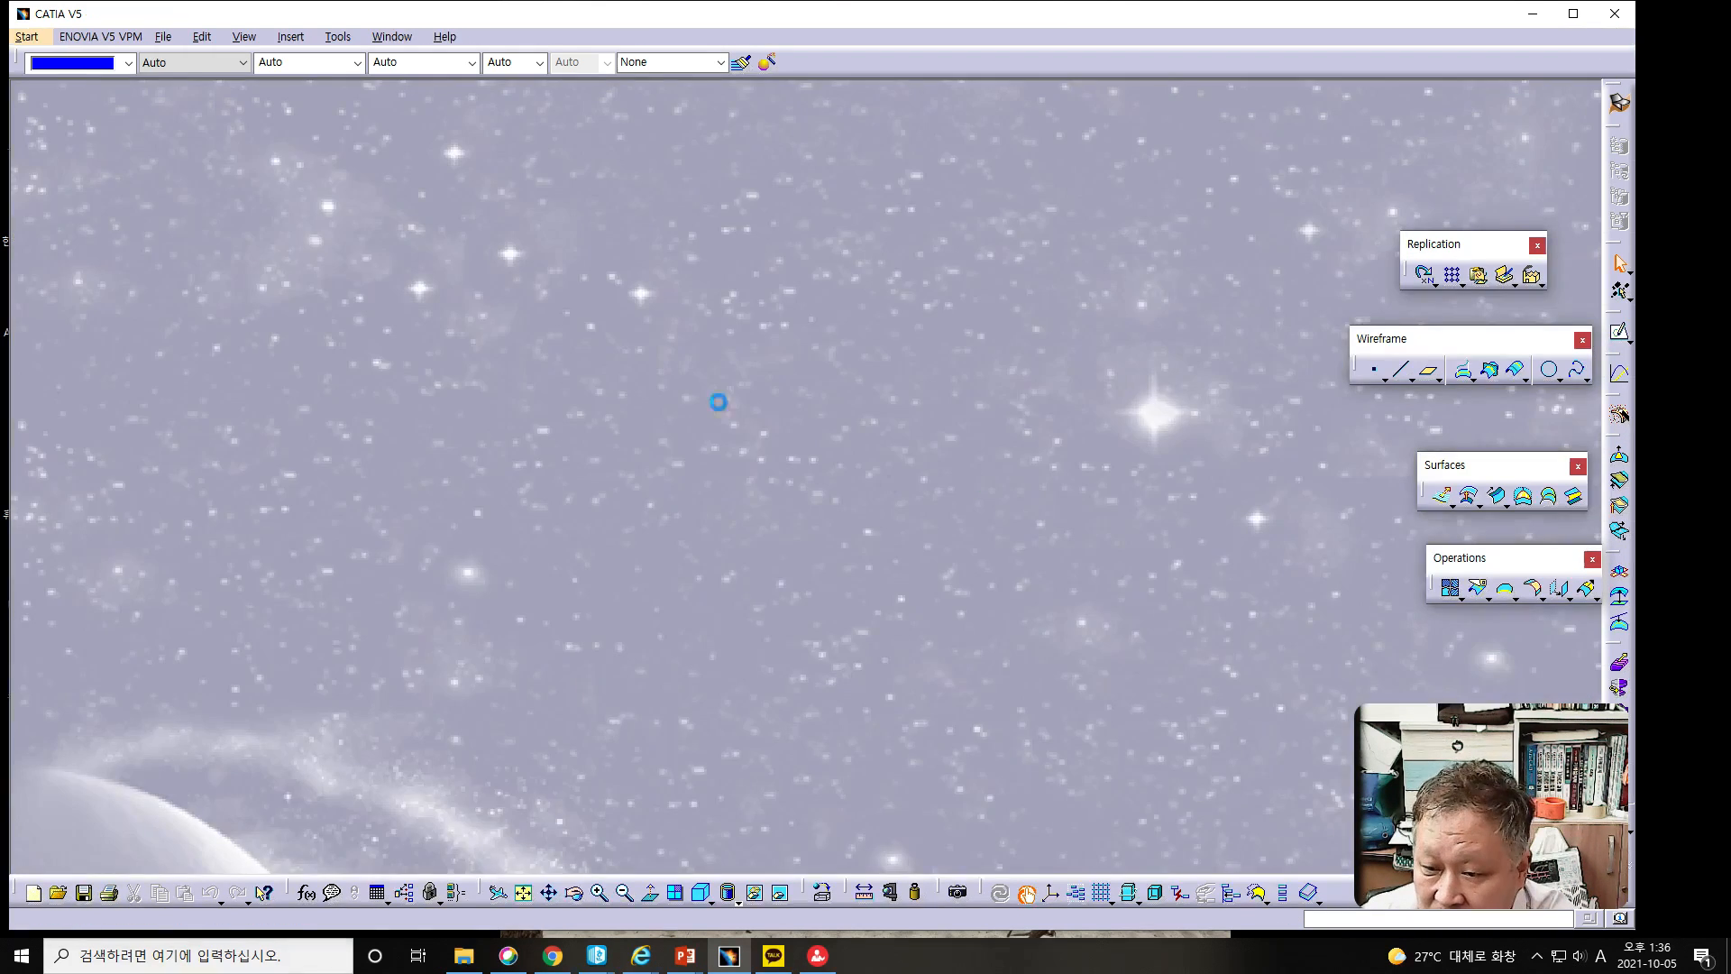
Create a new part named Part1 in Generative Shape Design with hybrid design enabled.
click(25, 37)
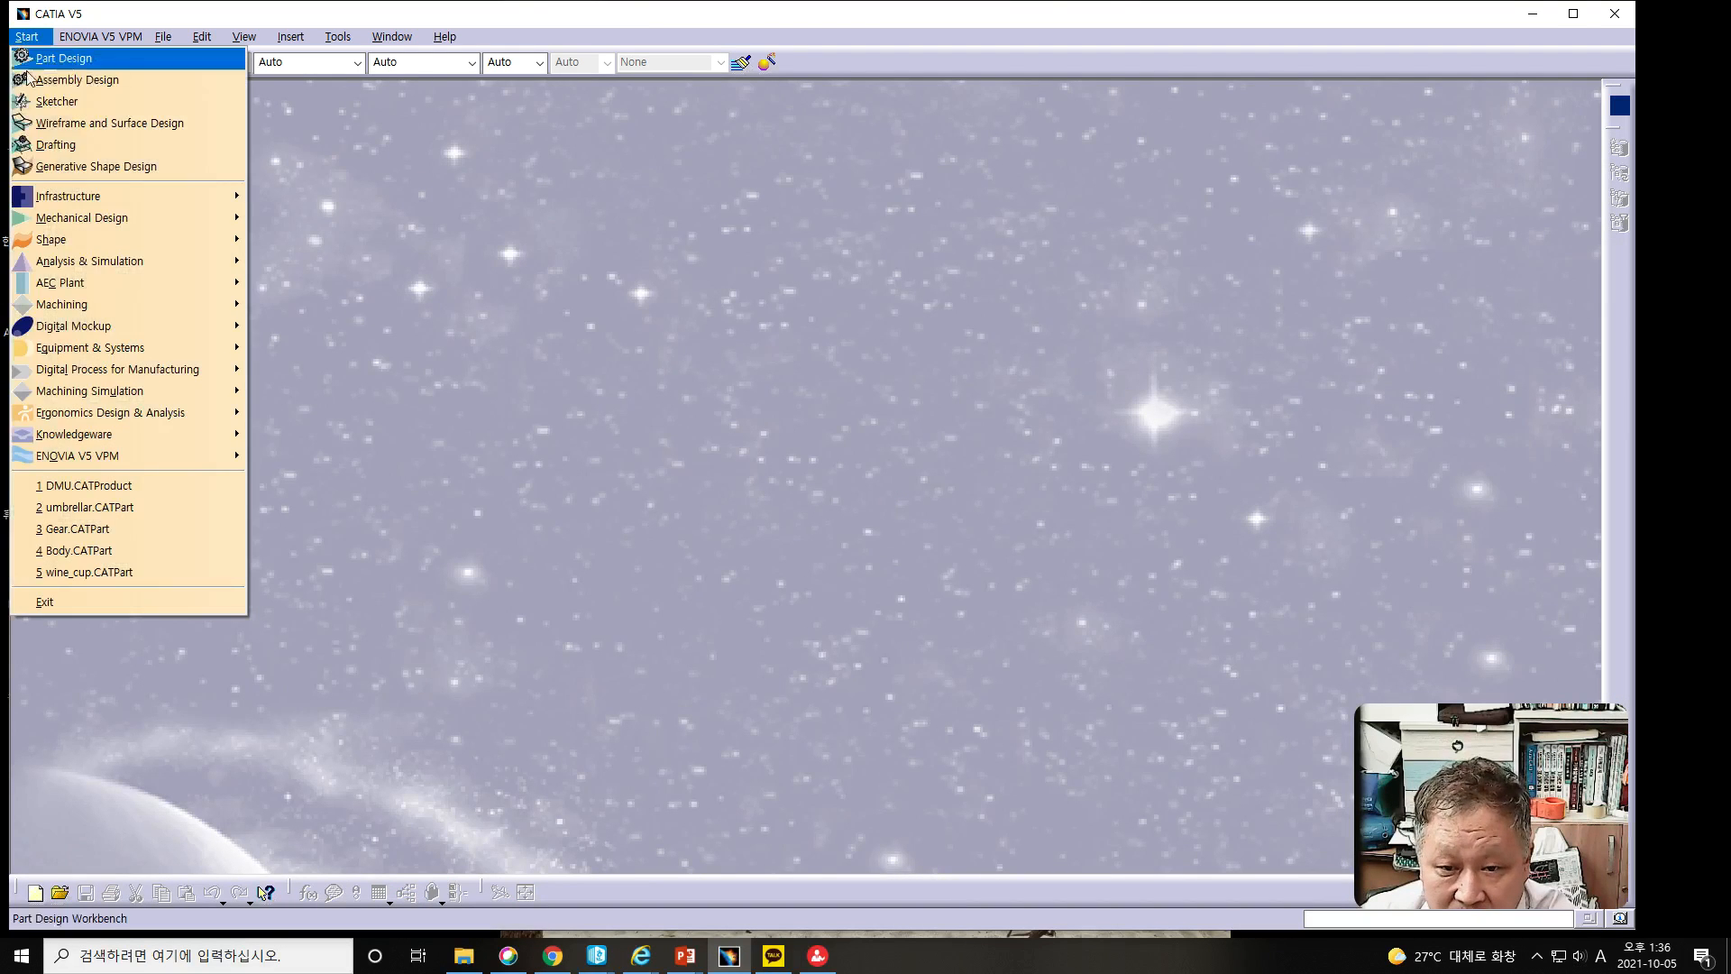
click(67, 165)
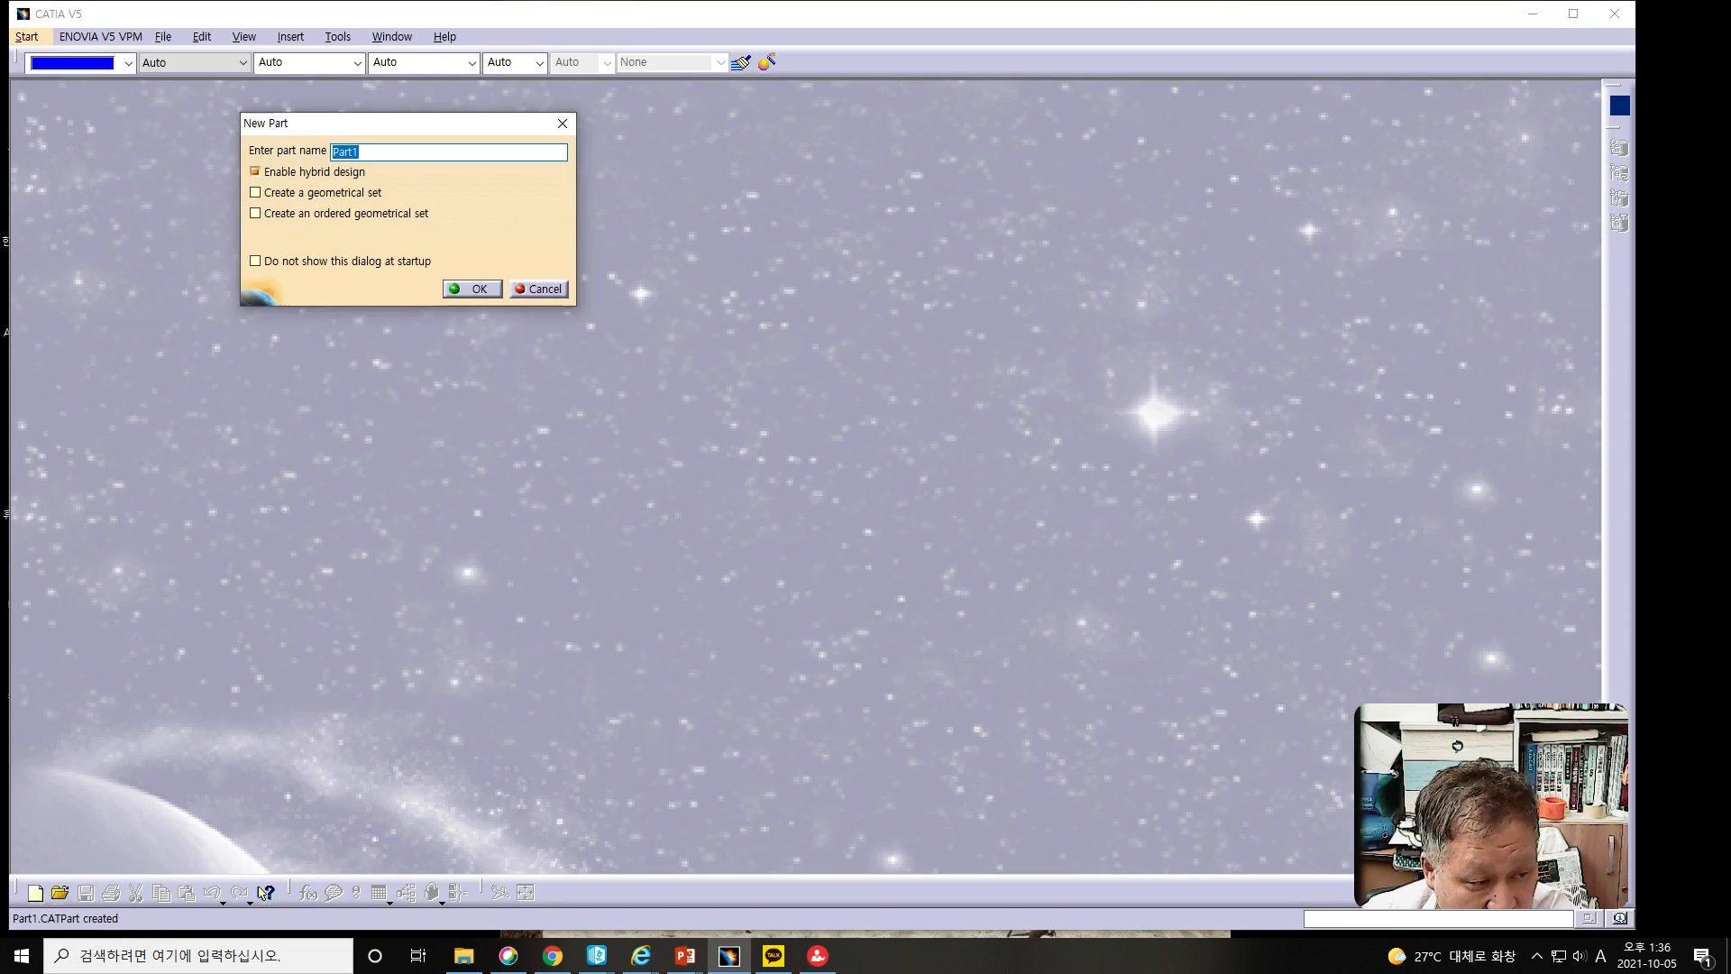
key(alt+Tab)
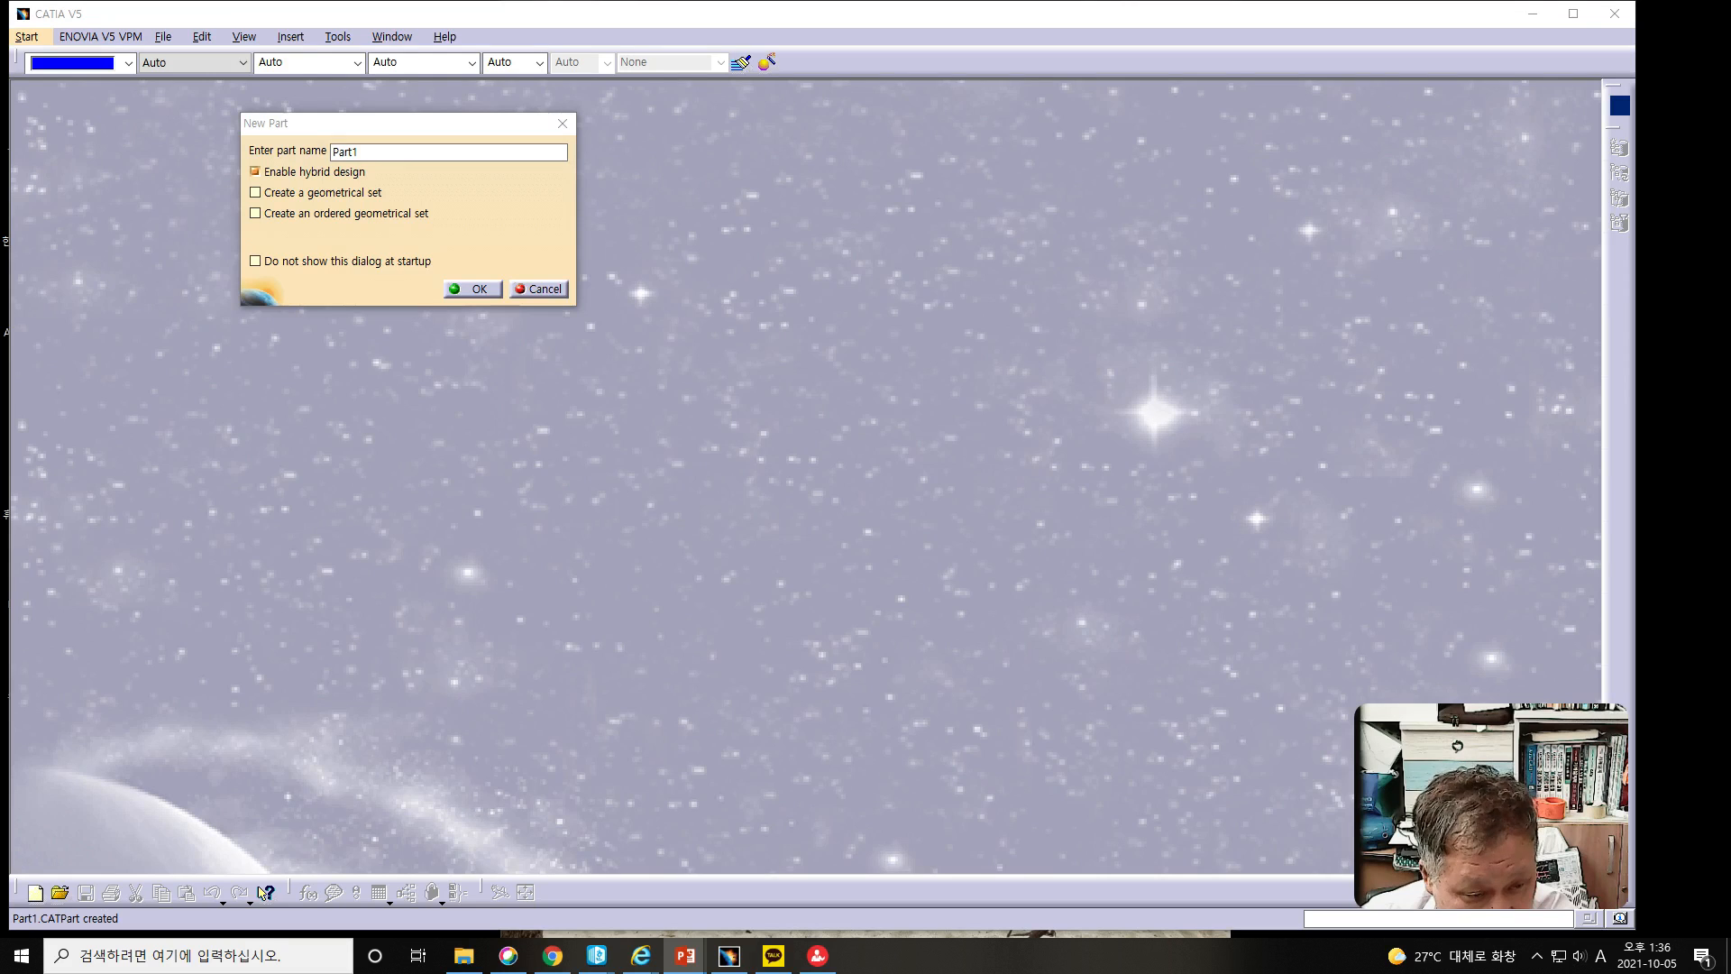
click(496, 294)
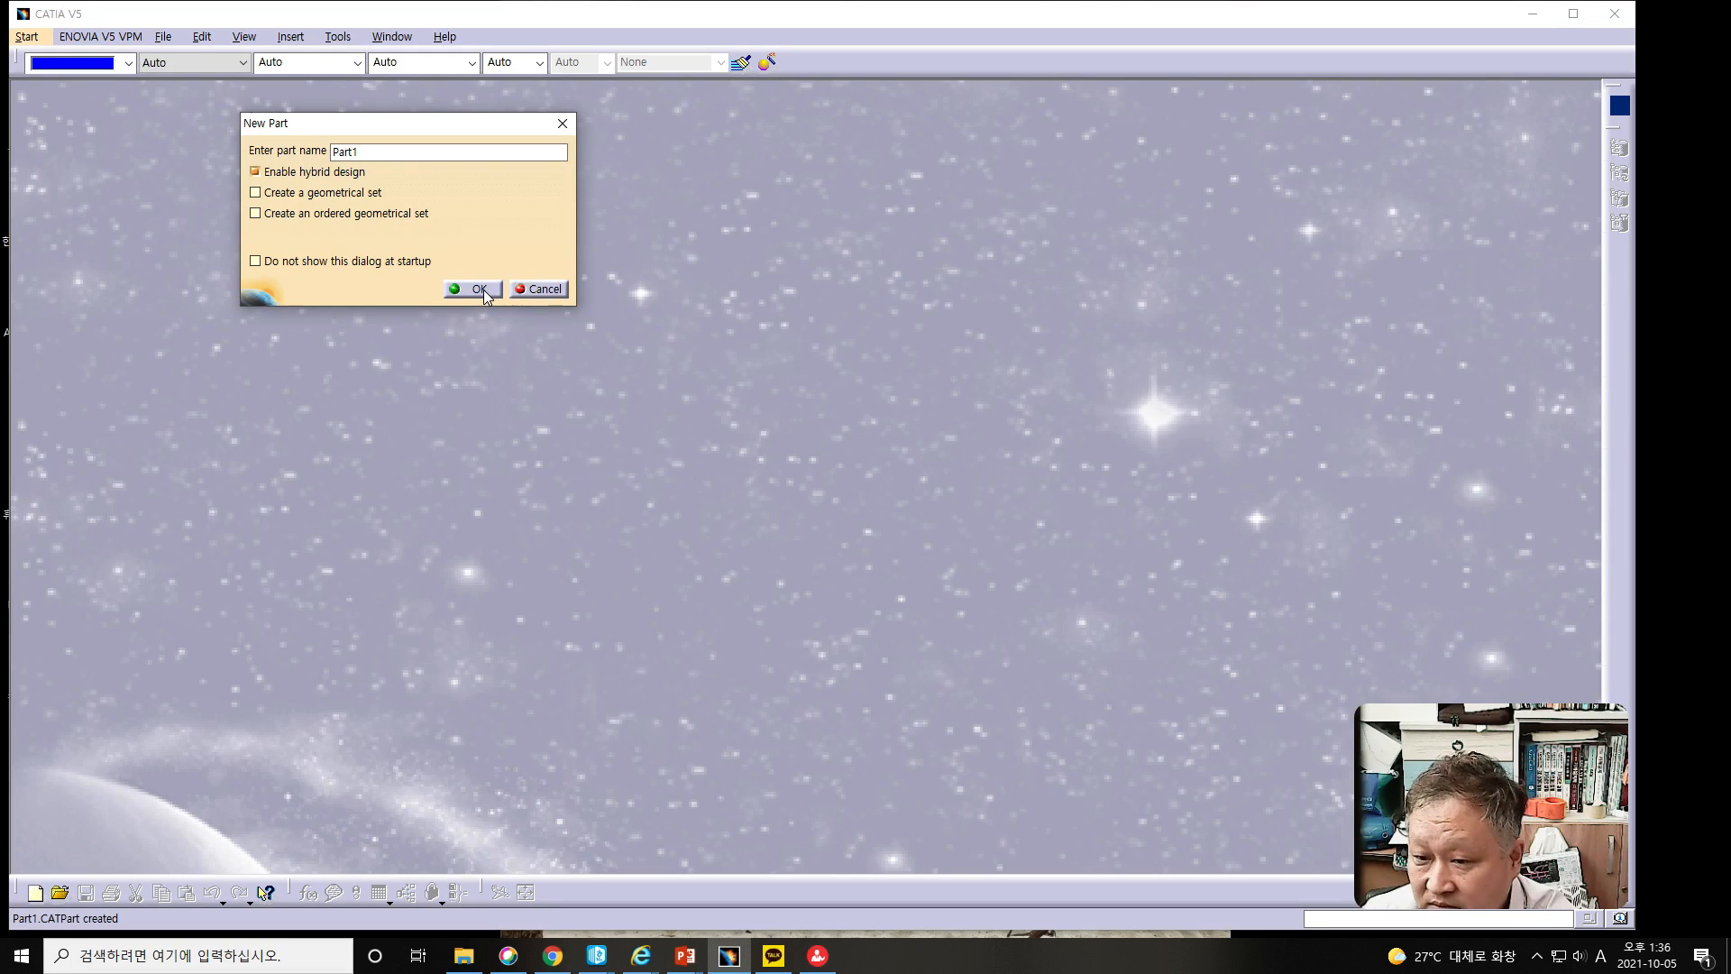
click(482, 288)
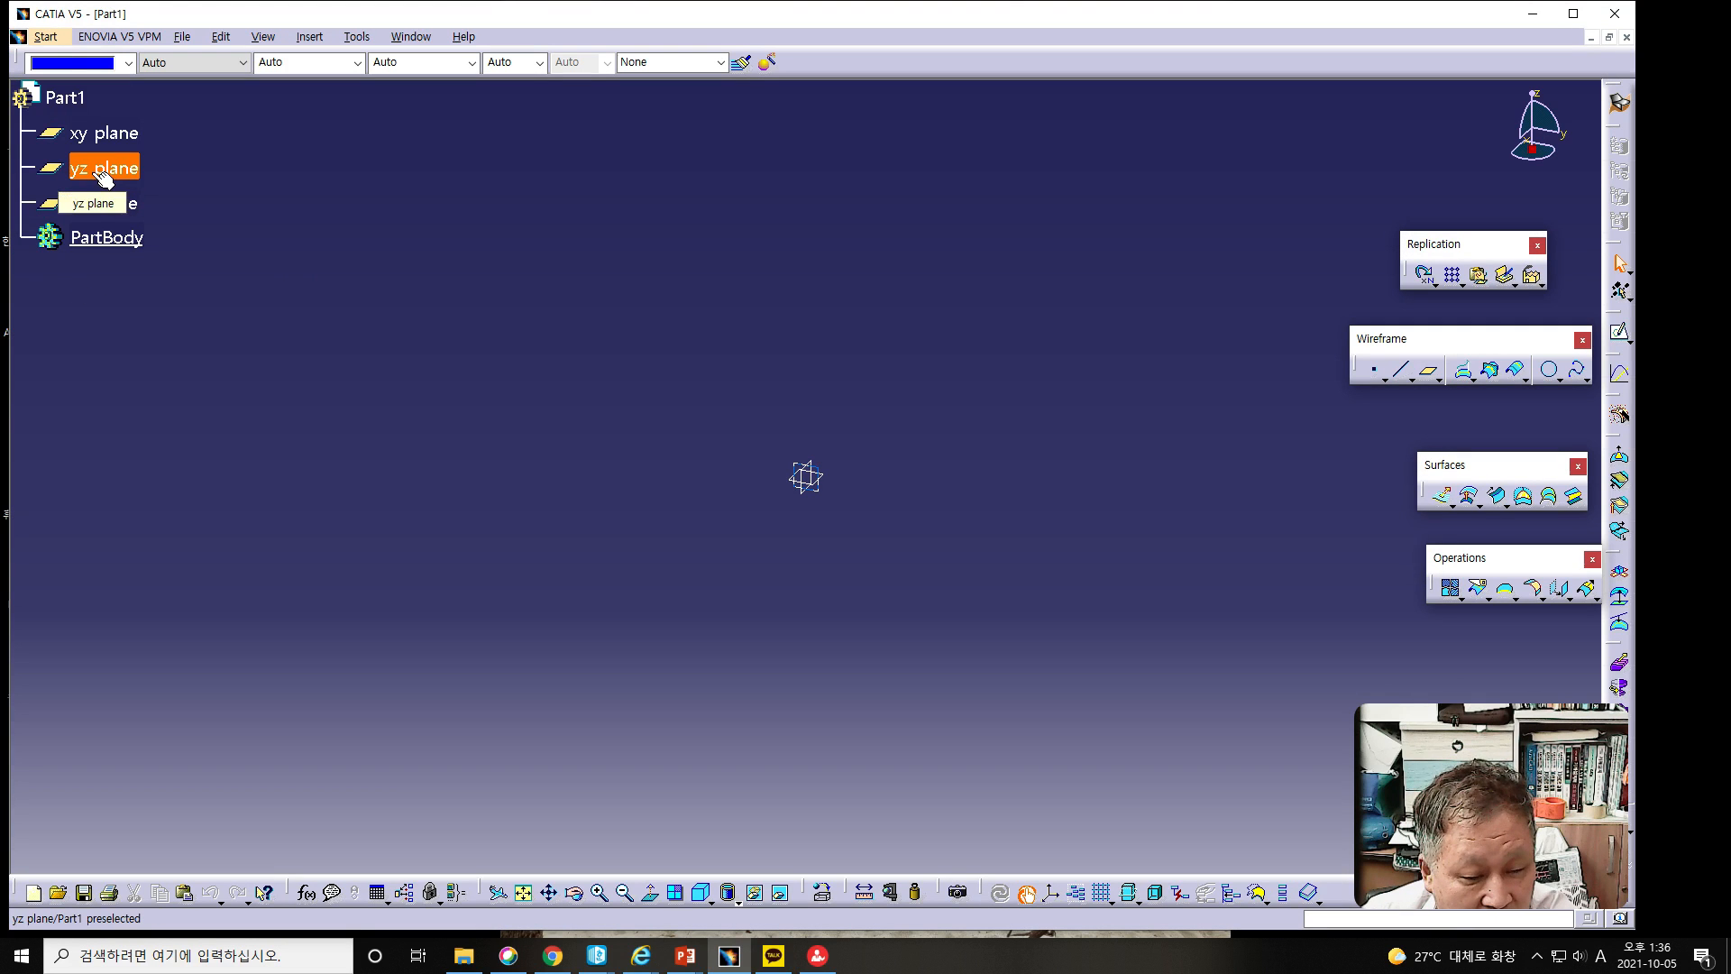
Start a sketch on the yz plane and draw a vertical line about 192 mm long along the V axis, ending below the origin.
click(102, 176)
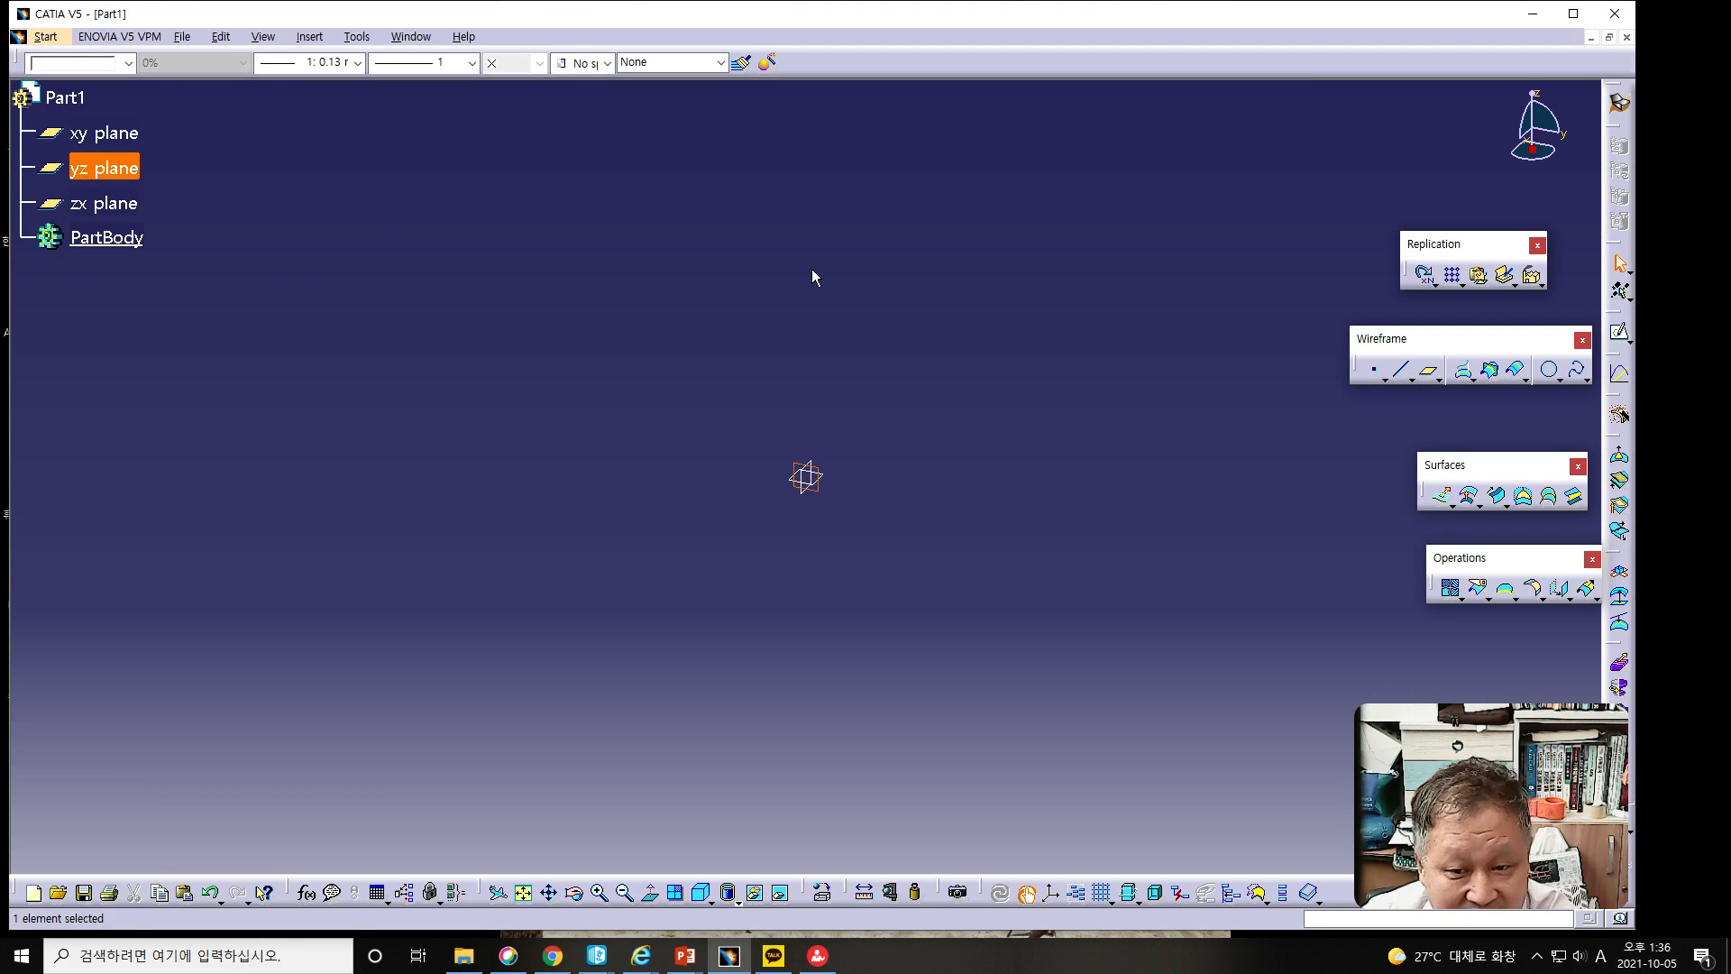
click(1620, 332)
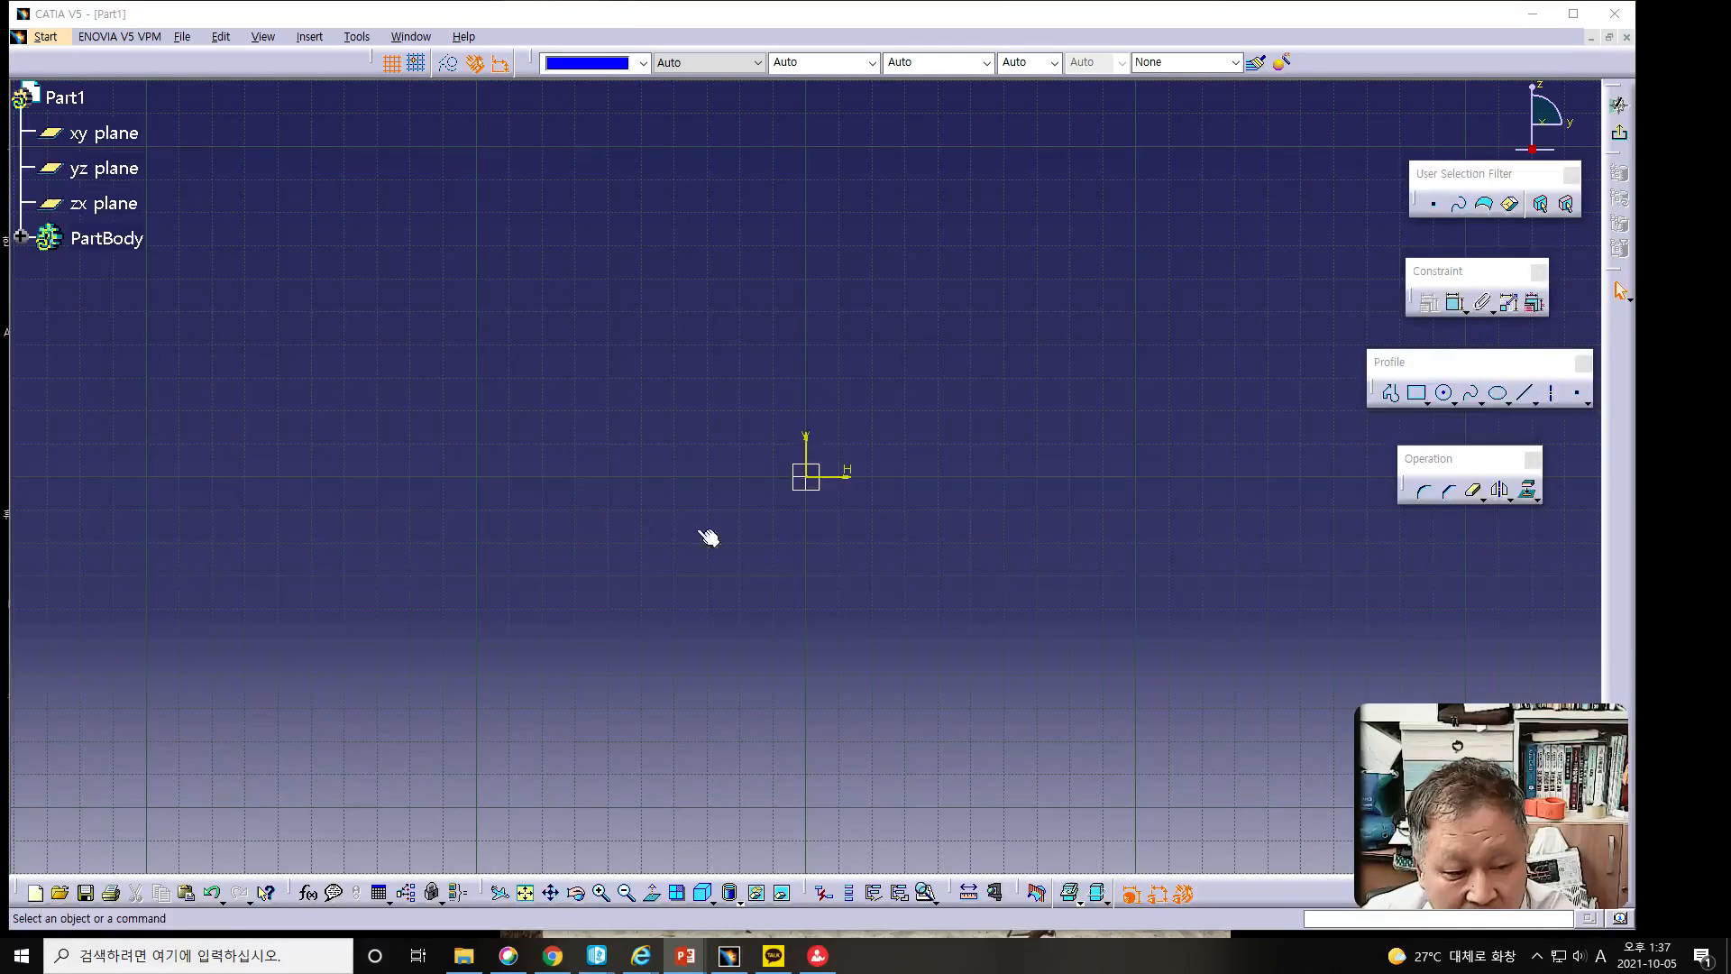
mouse_move(760, 416)
middle_down()
mouse_move(795, 525)
mouse_move(913, 674)
middle_up()
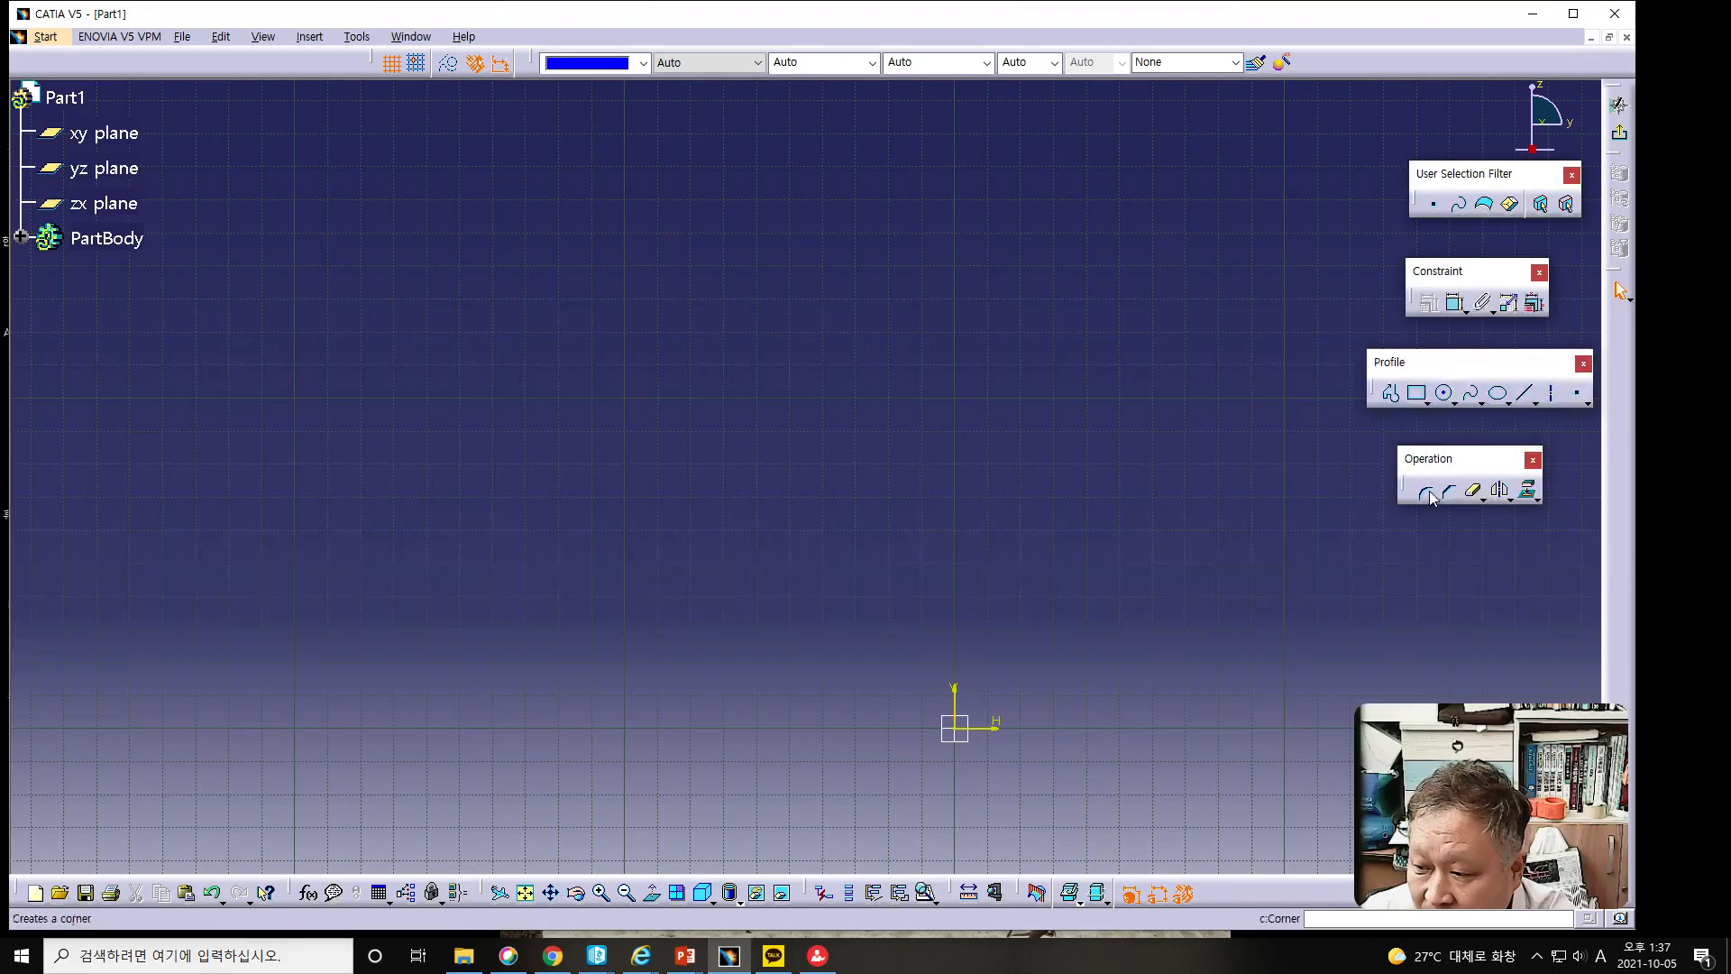
click(1390, 393)
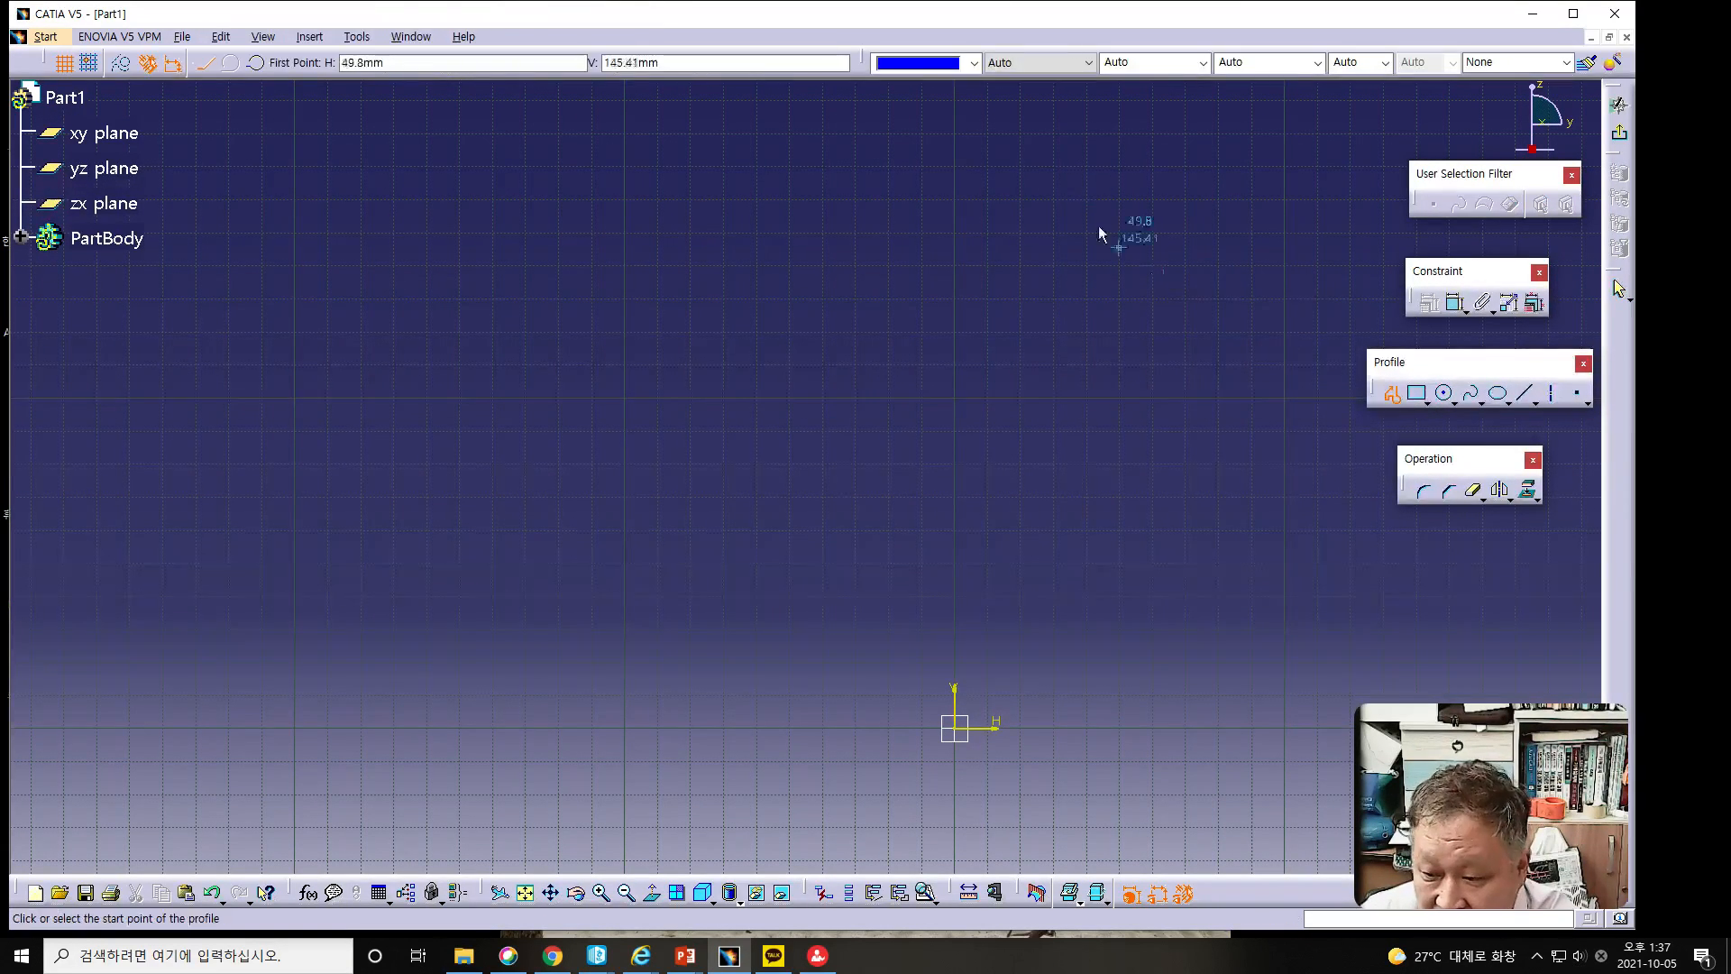
click(955, 178)
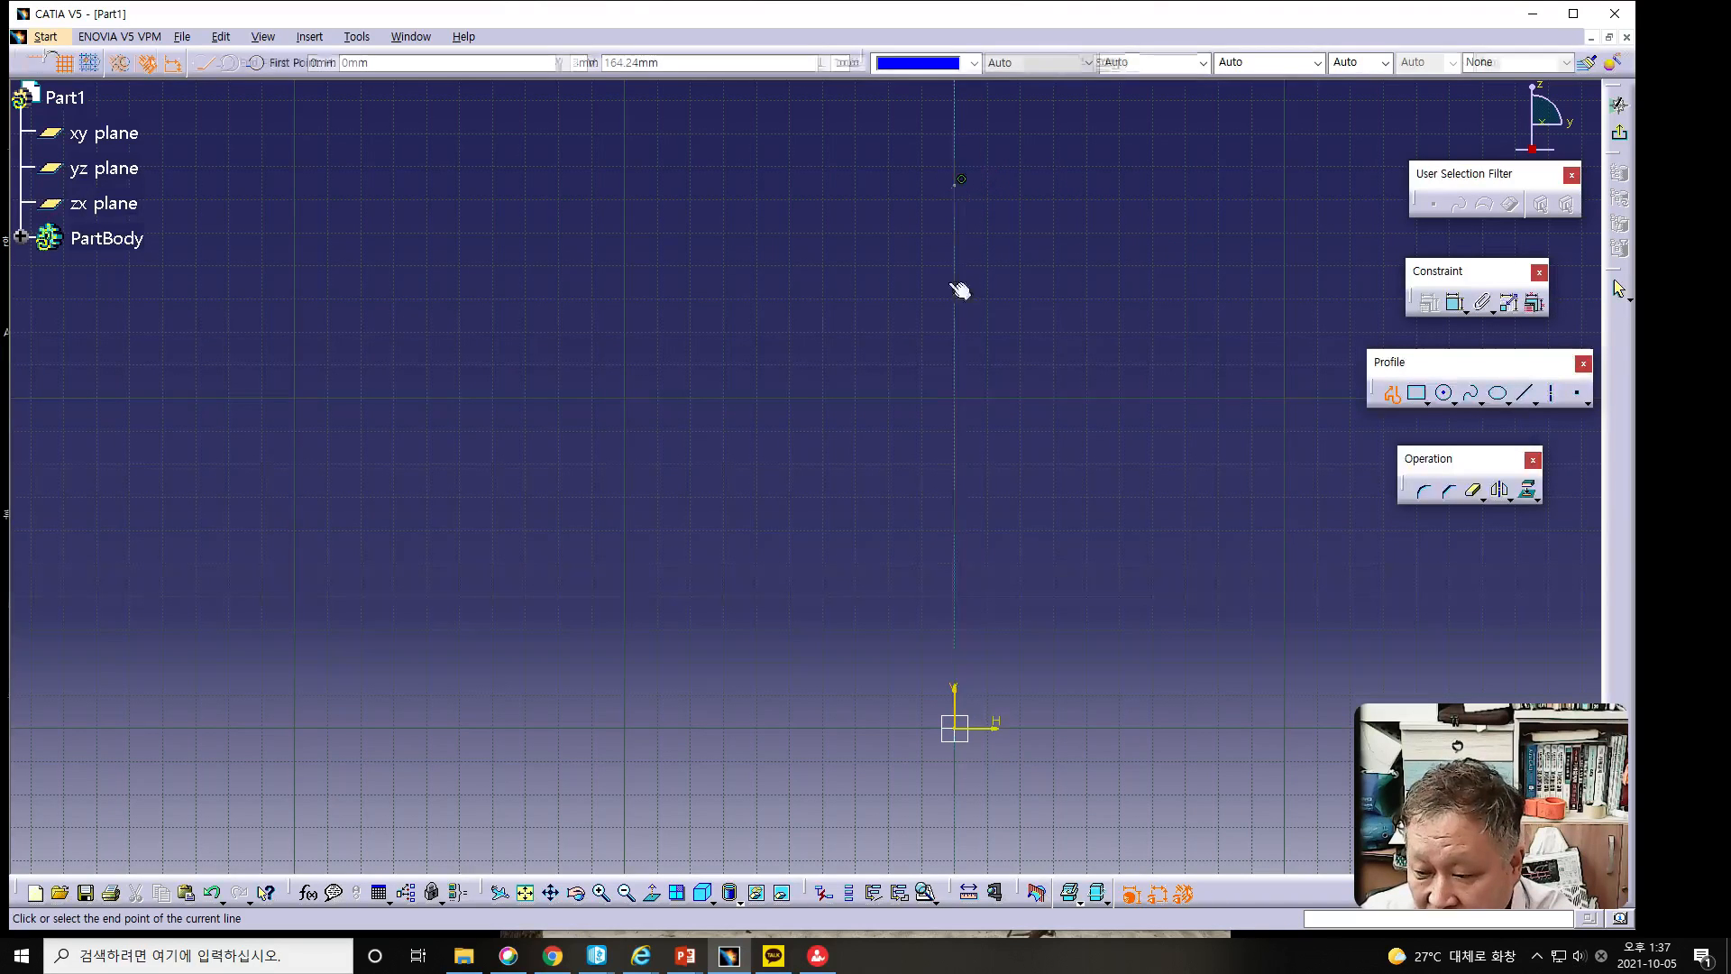
click(955, 814)
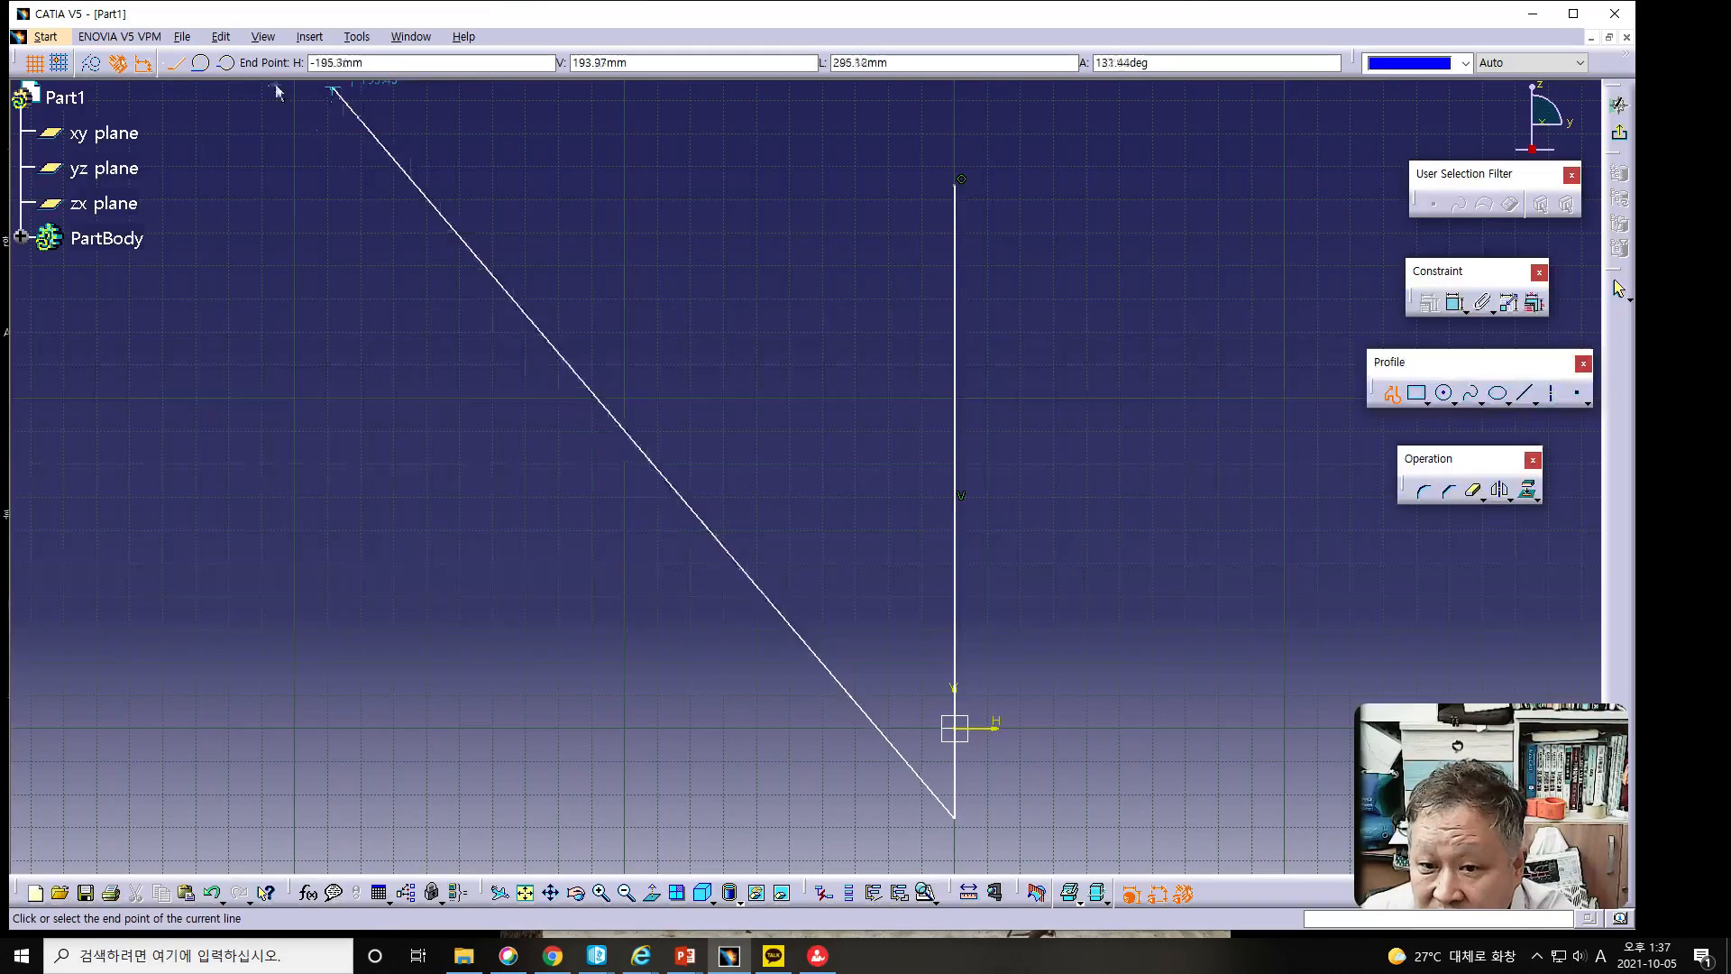
Continue the profile with a three-point arc from the line's lower end, bulging downward and ending on the negative H side.
click(226, 63)
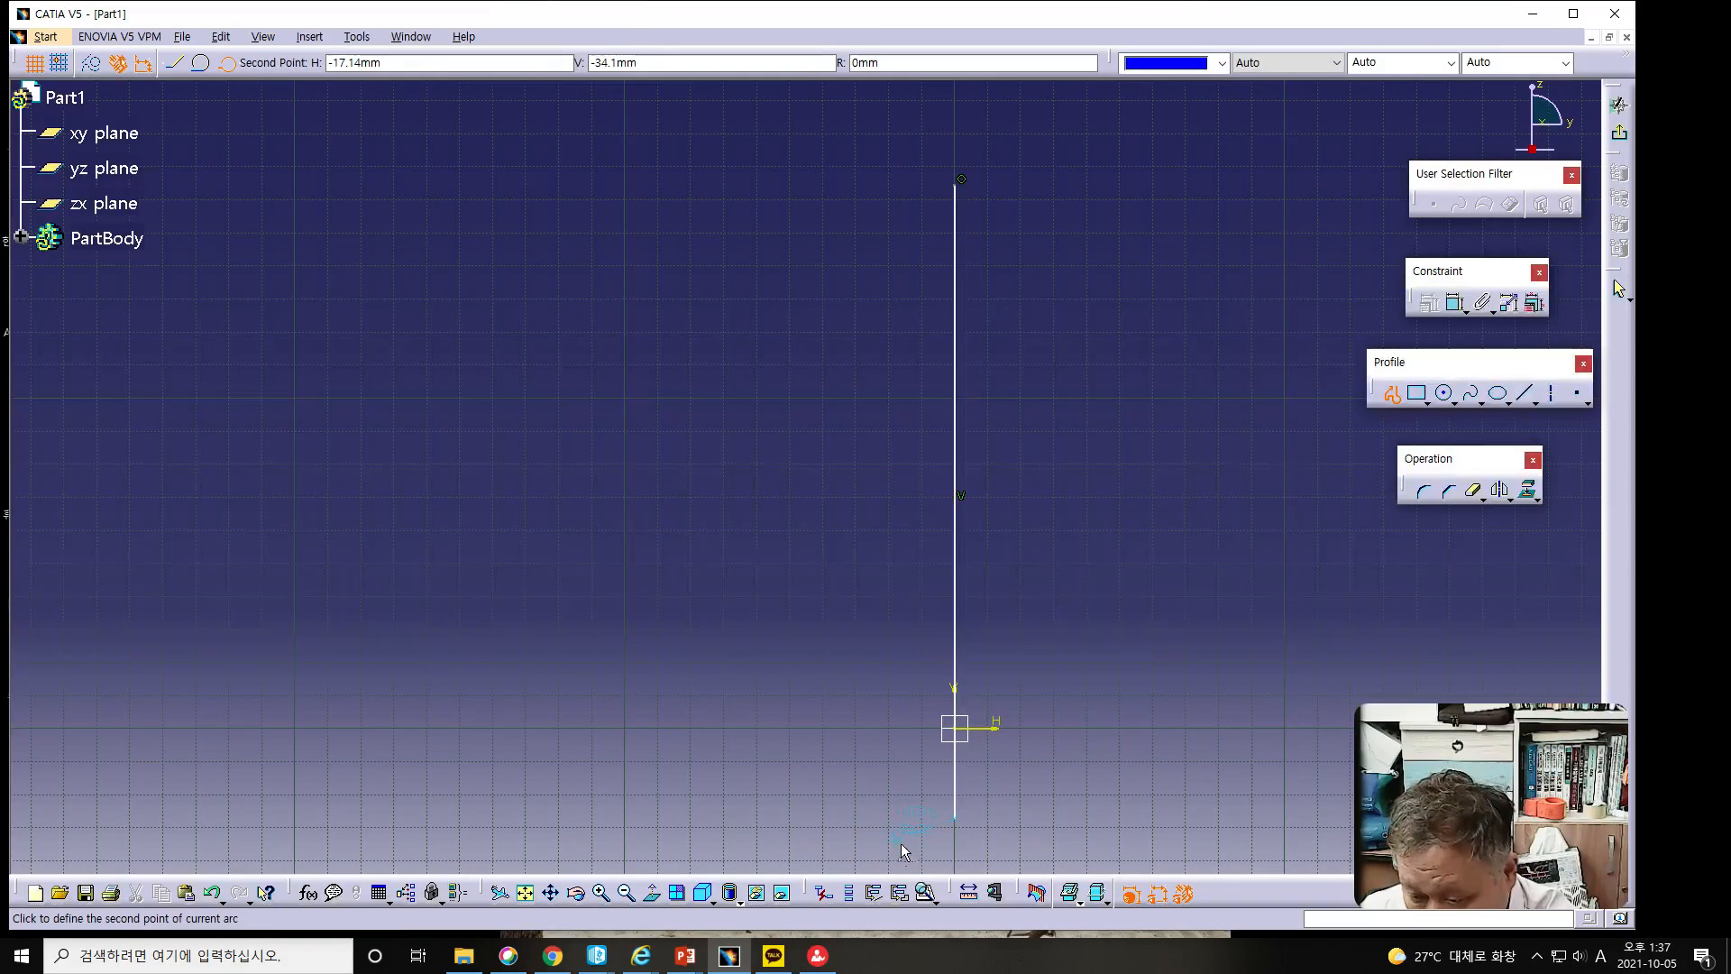
click(873, 862)
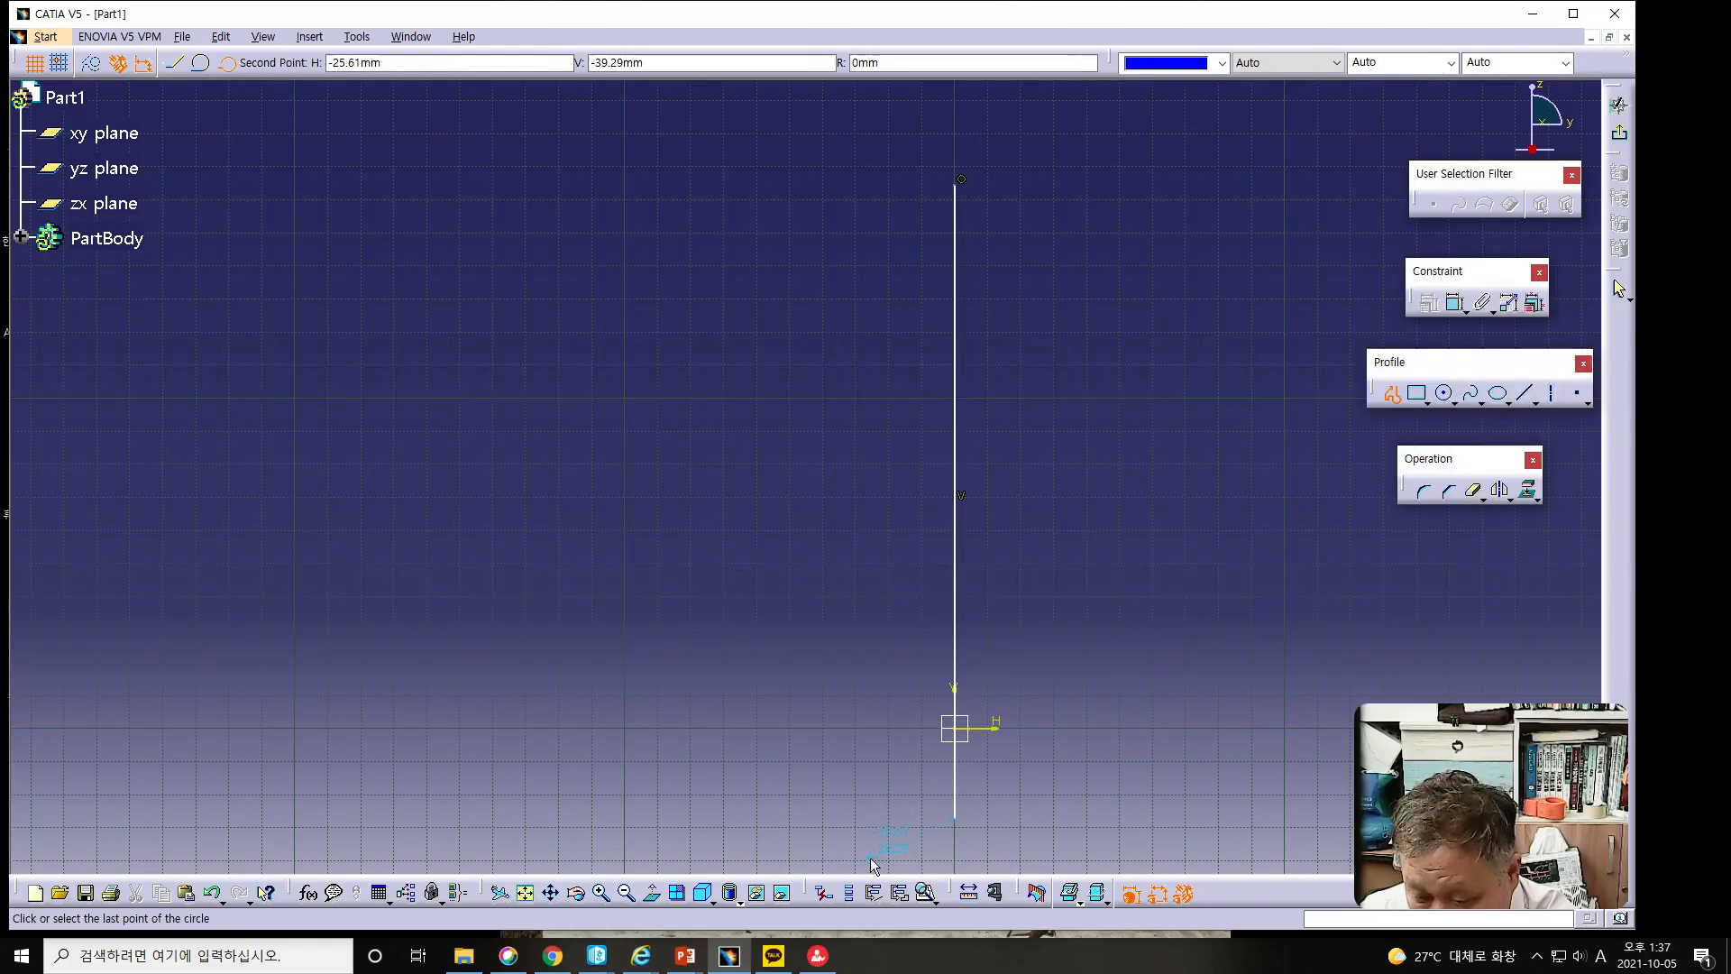
click(789, 819)
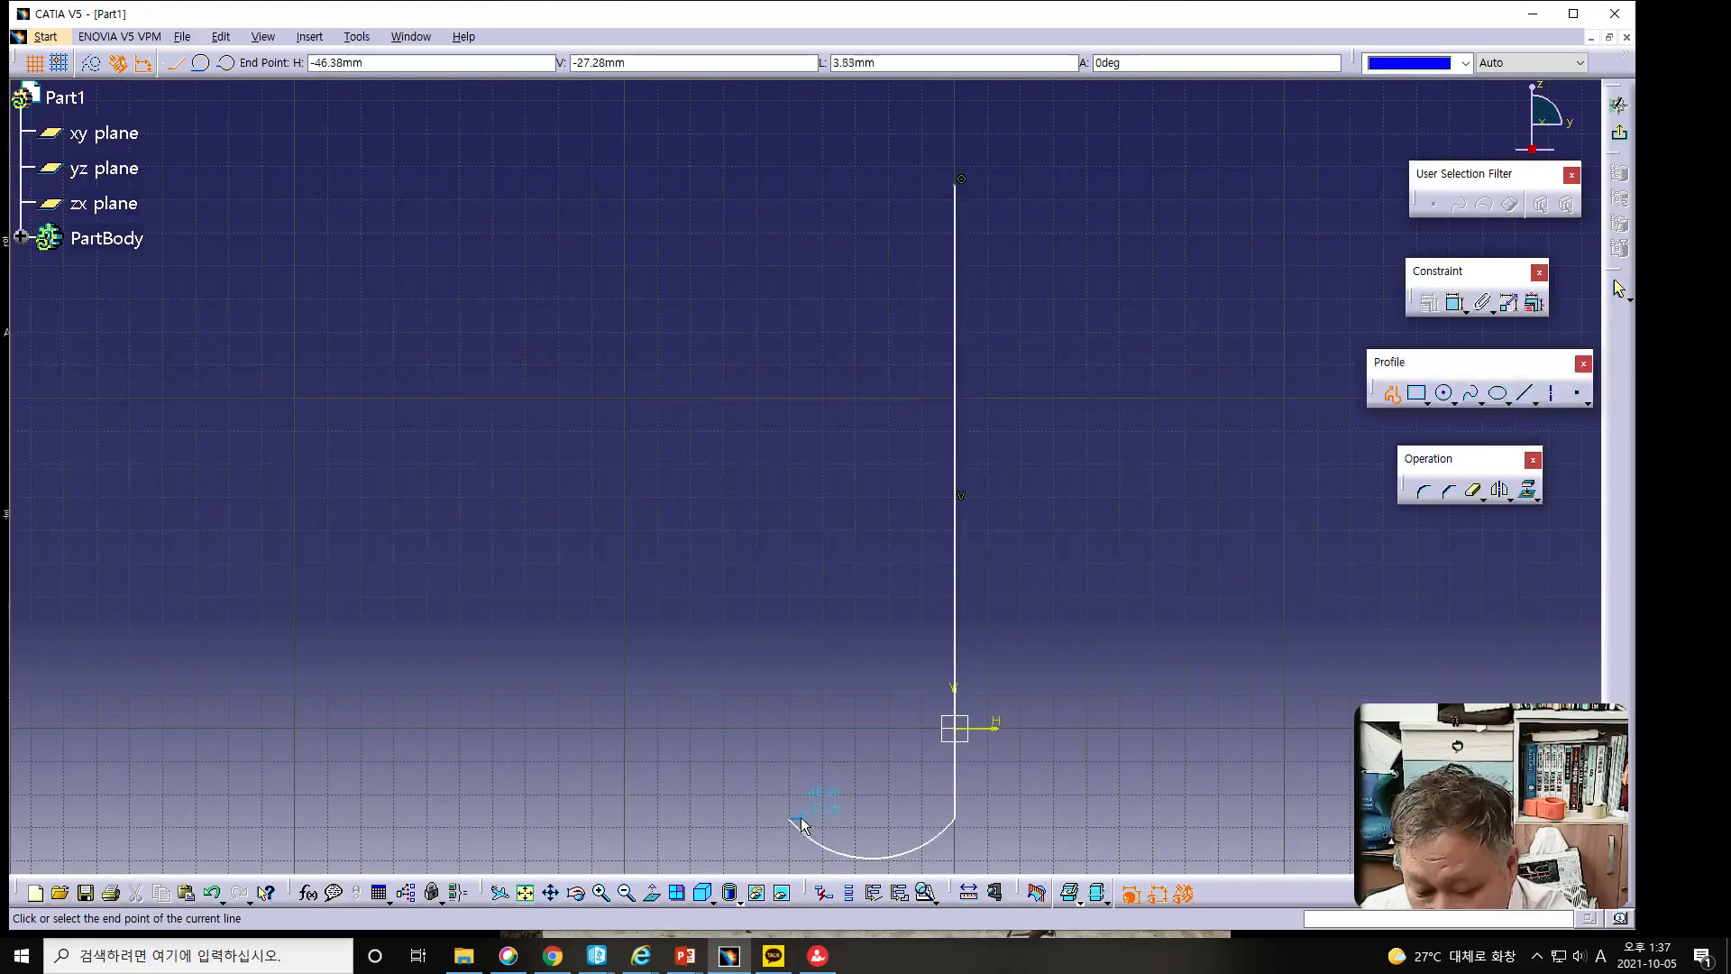
key(Escape)
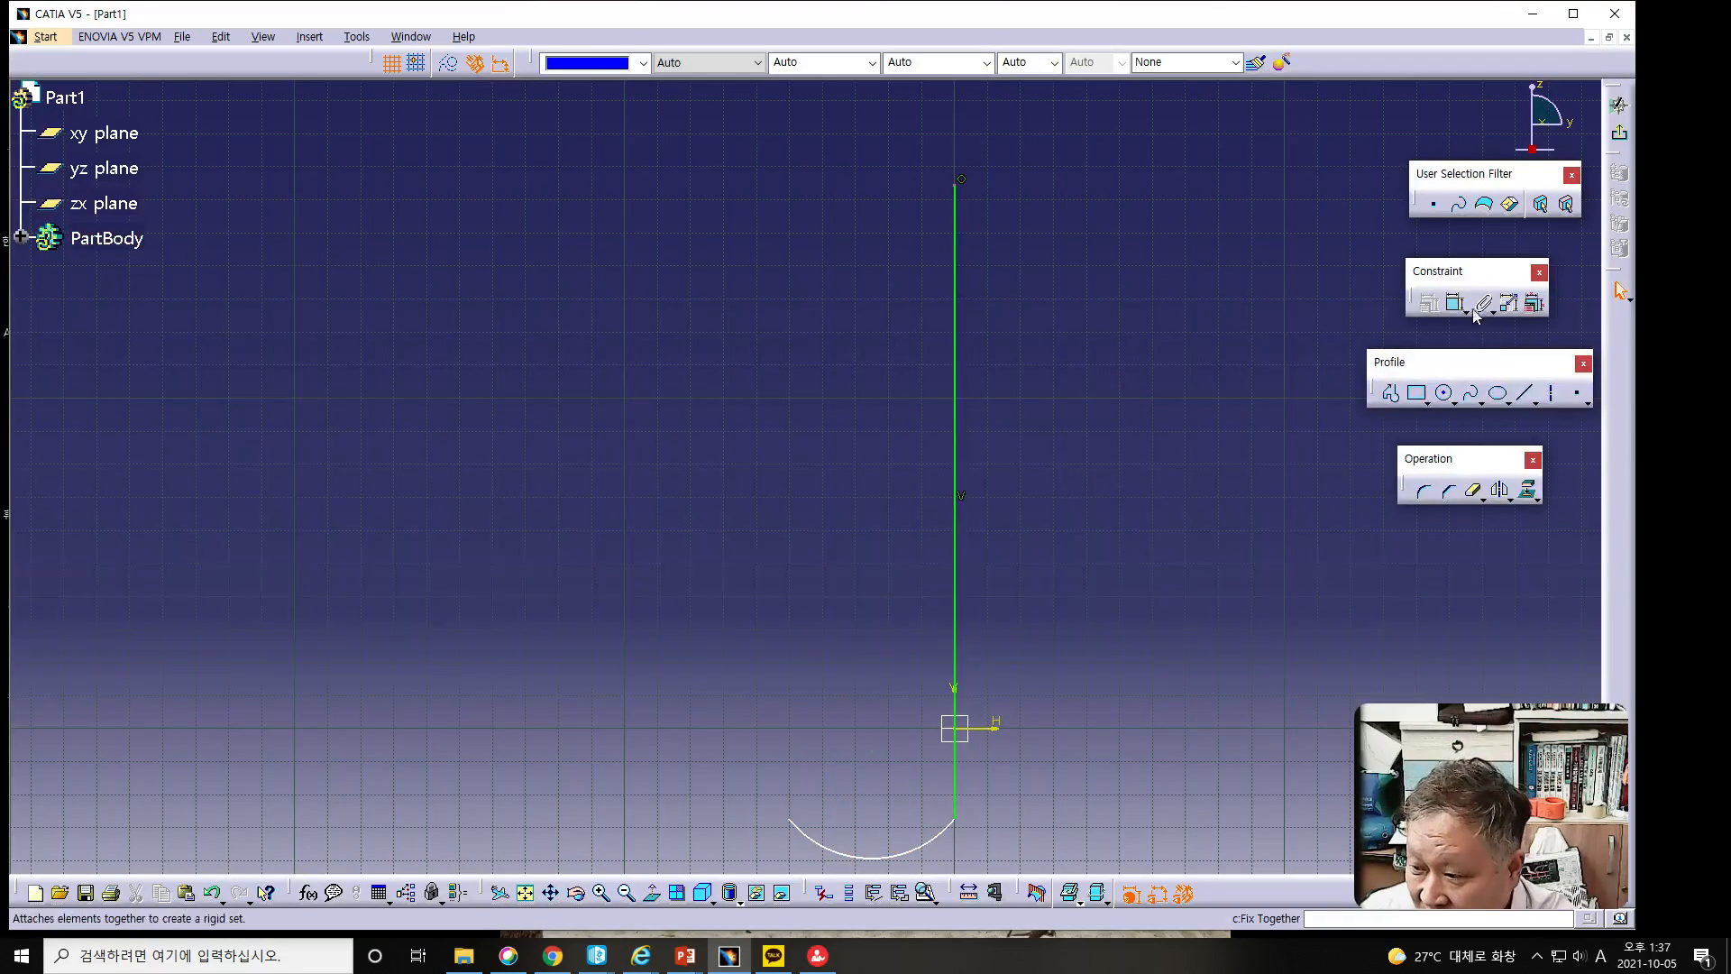
Dimension the handle arc's radius and set it to 30 mm.
click(1460, 306)
click(938, 834)
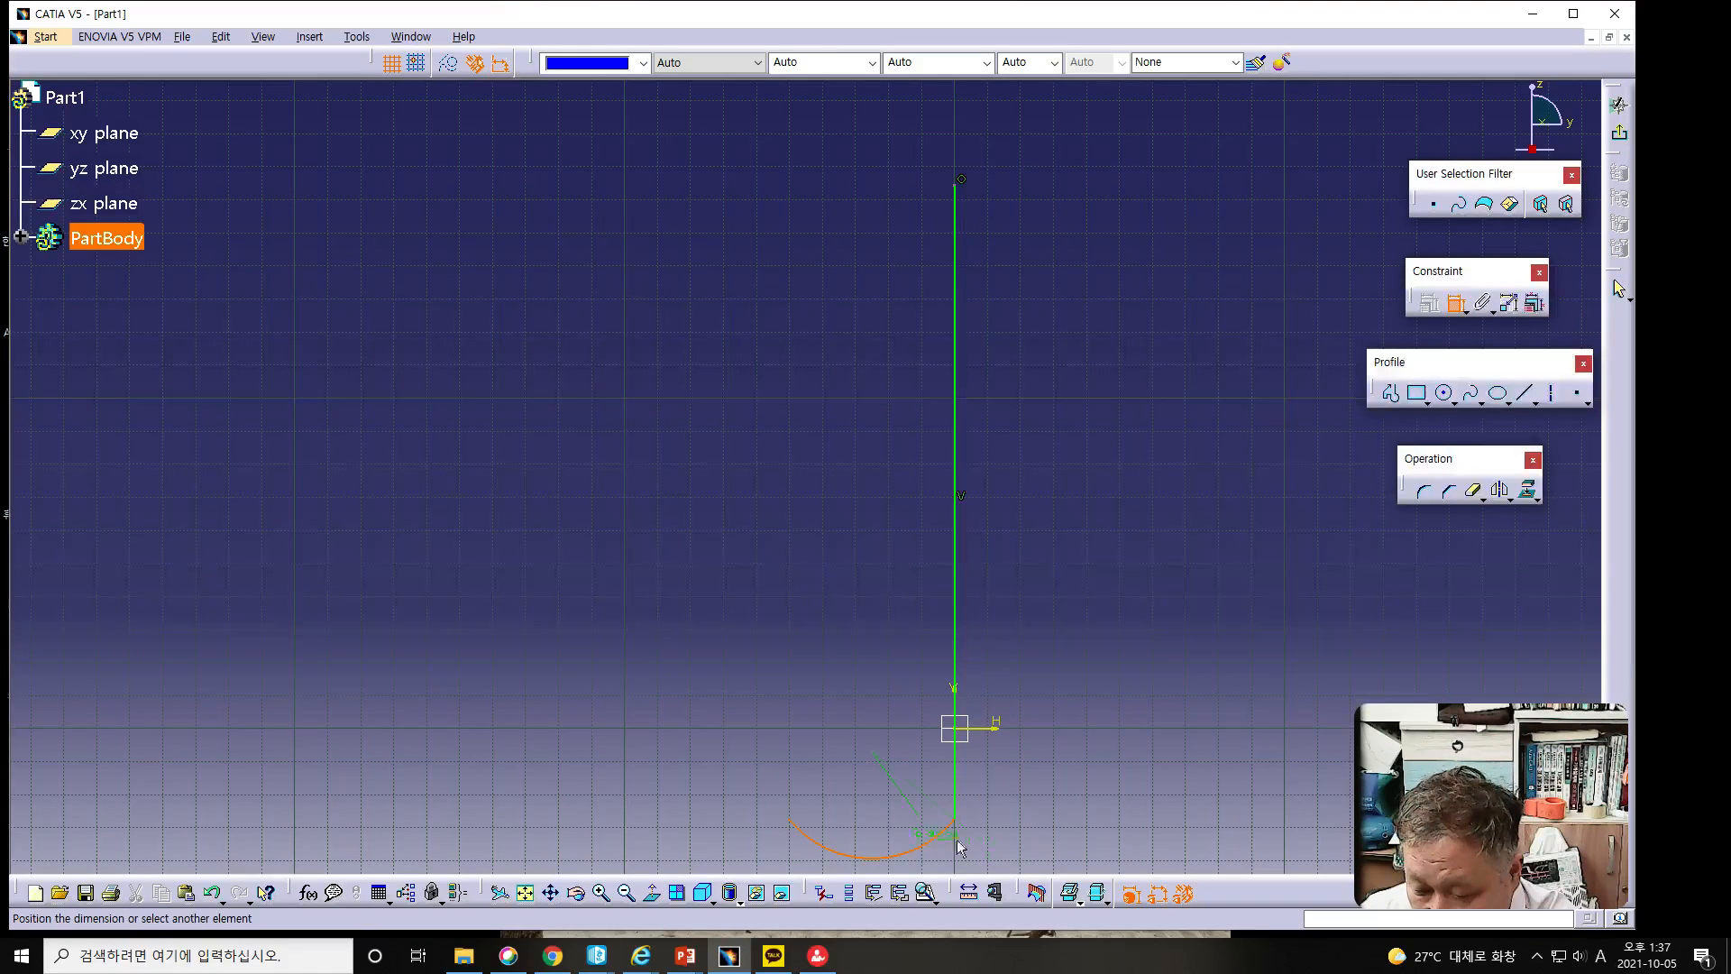
click(966, 870)
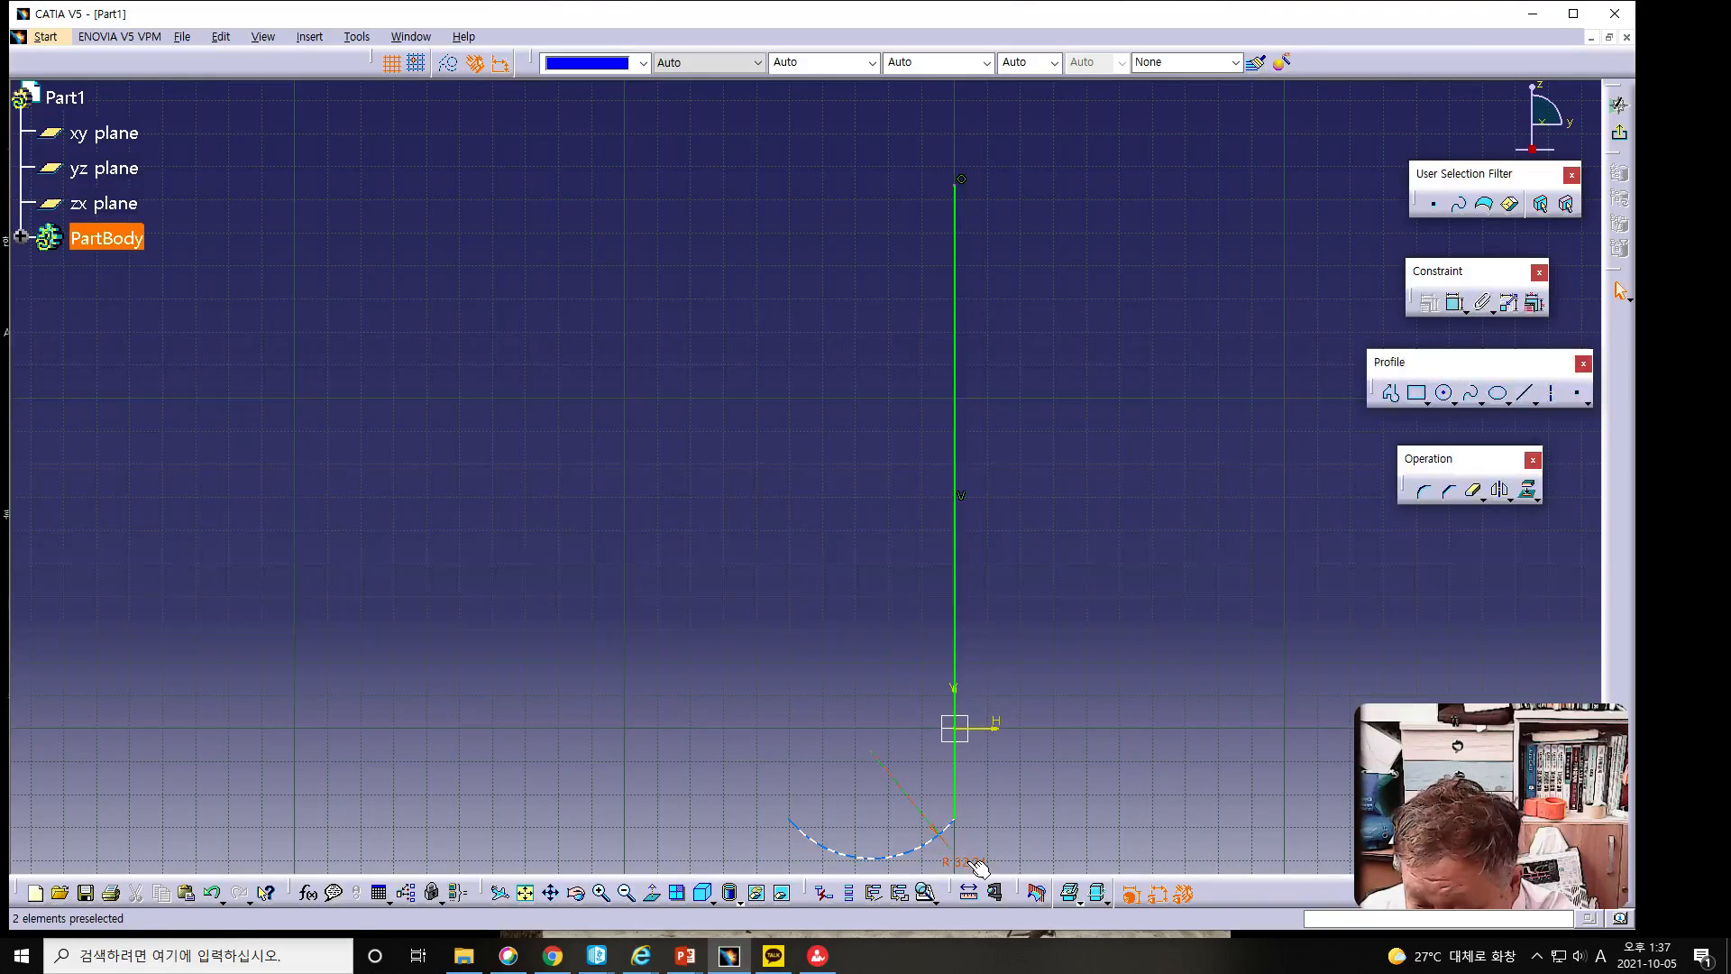
double_click(965, 863)
text(30)
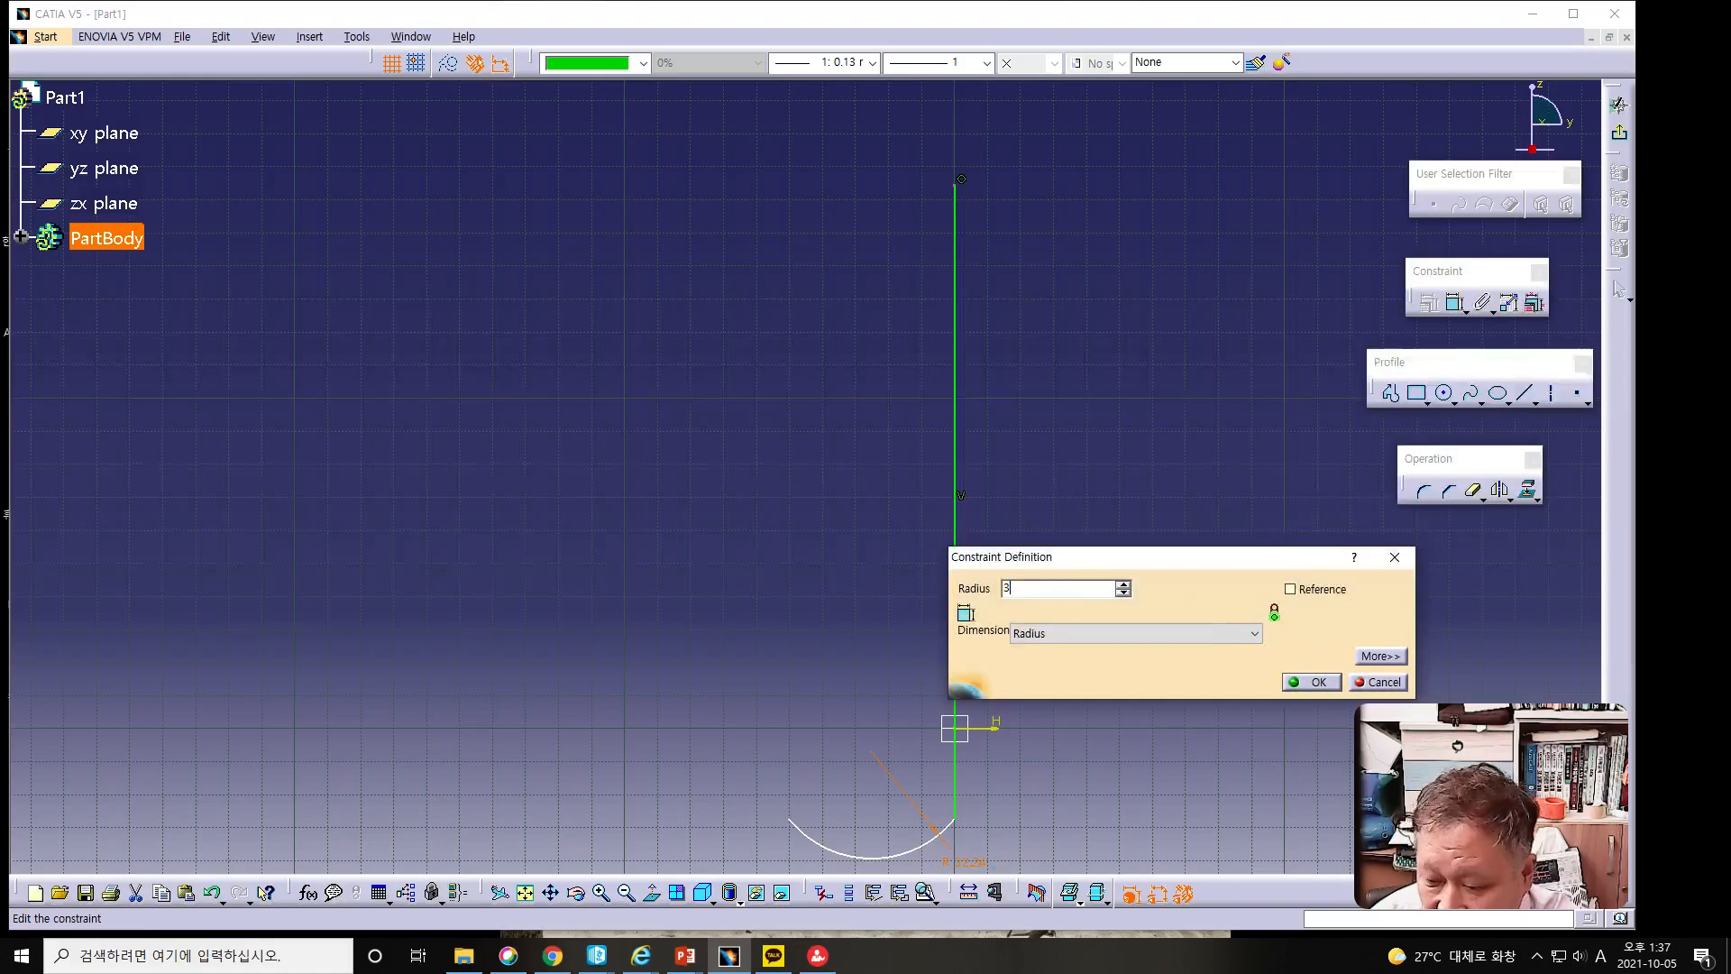
key(Return)
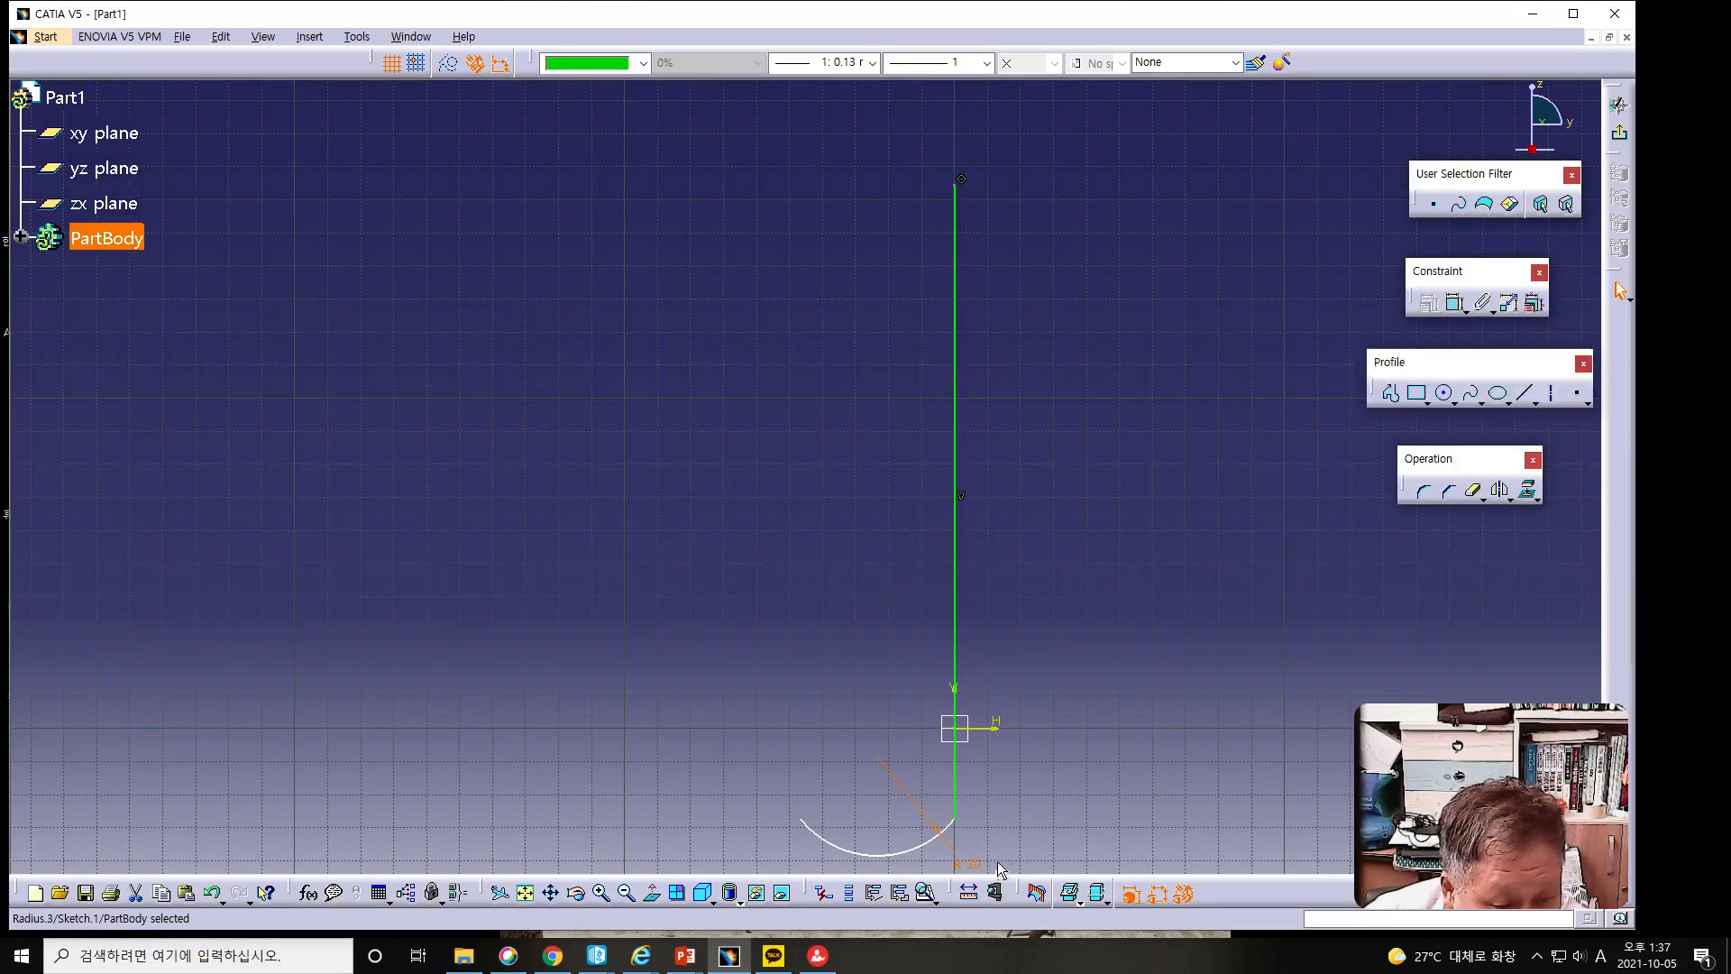
Make the handle arc tangent to the vertical line and pull its free end to form roughly a half circle.
middle_drag(1122, 792, 1095, 735)
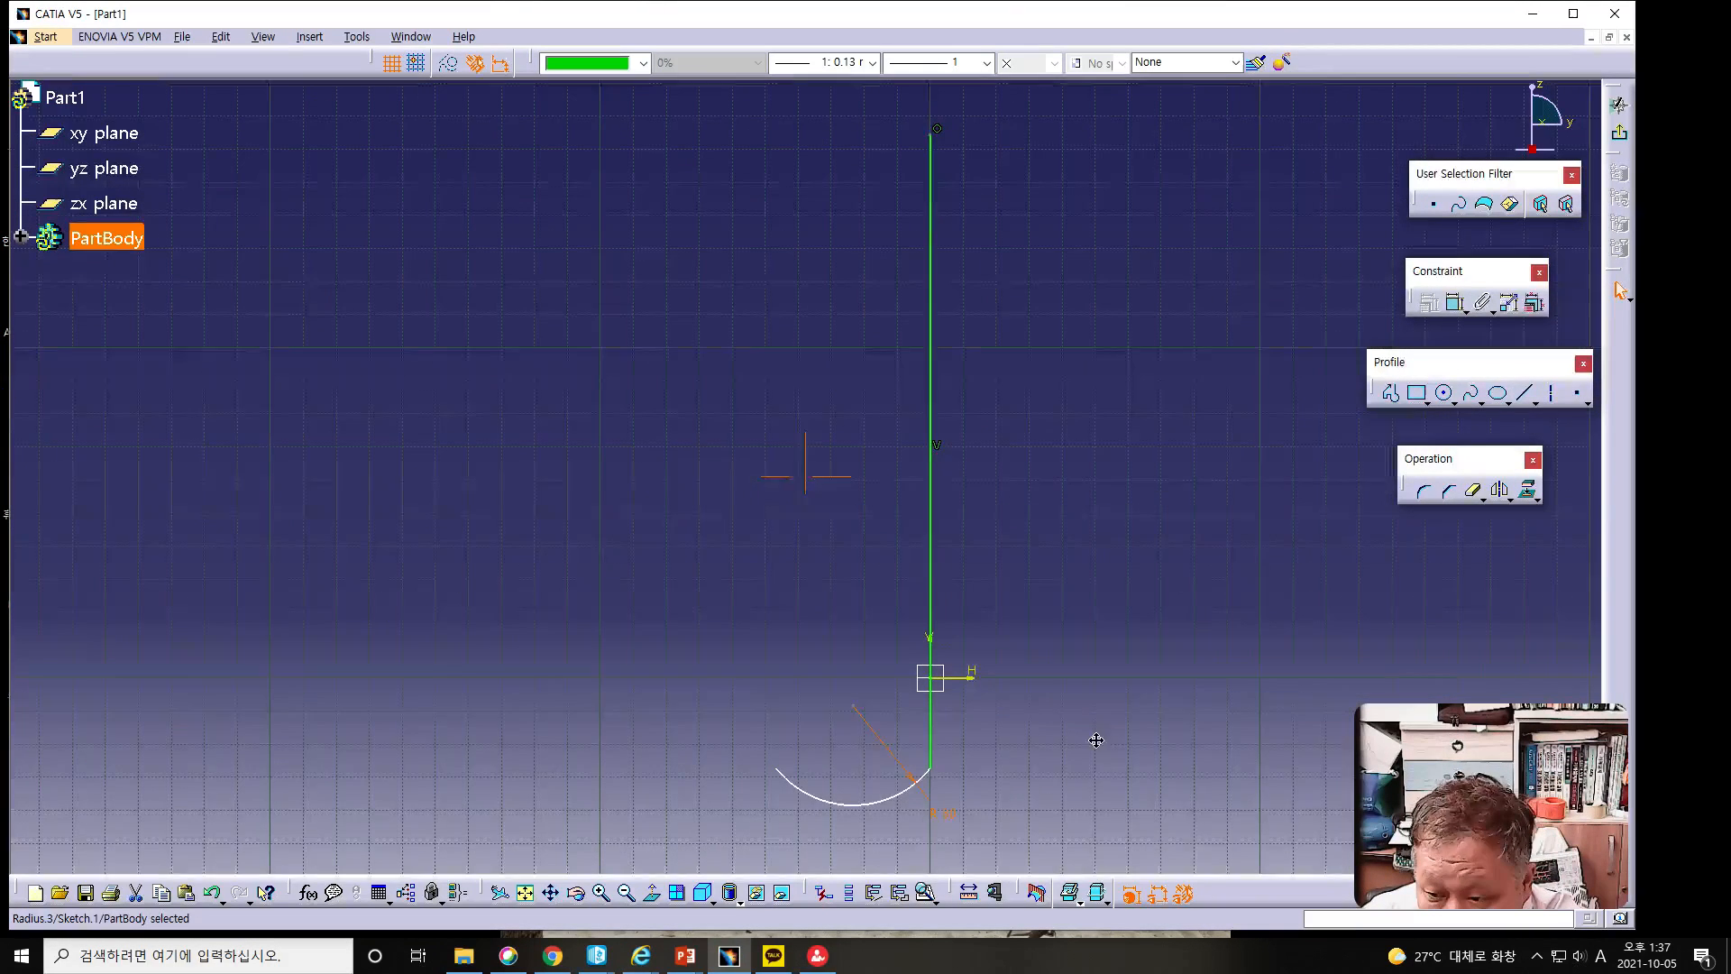
click(889, 787)
ctrl+click(926, 746)
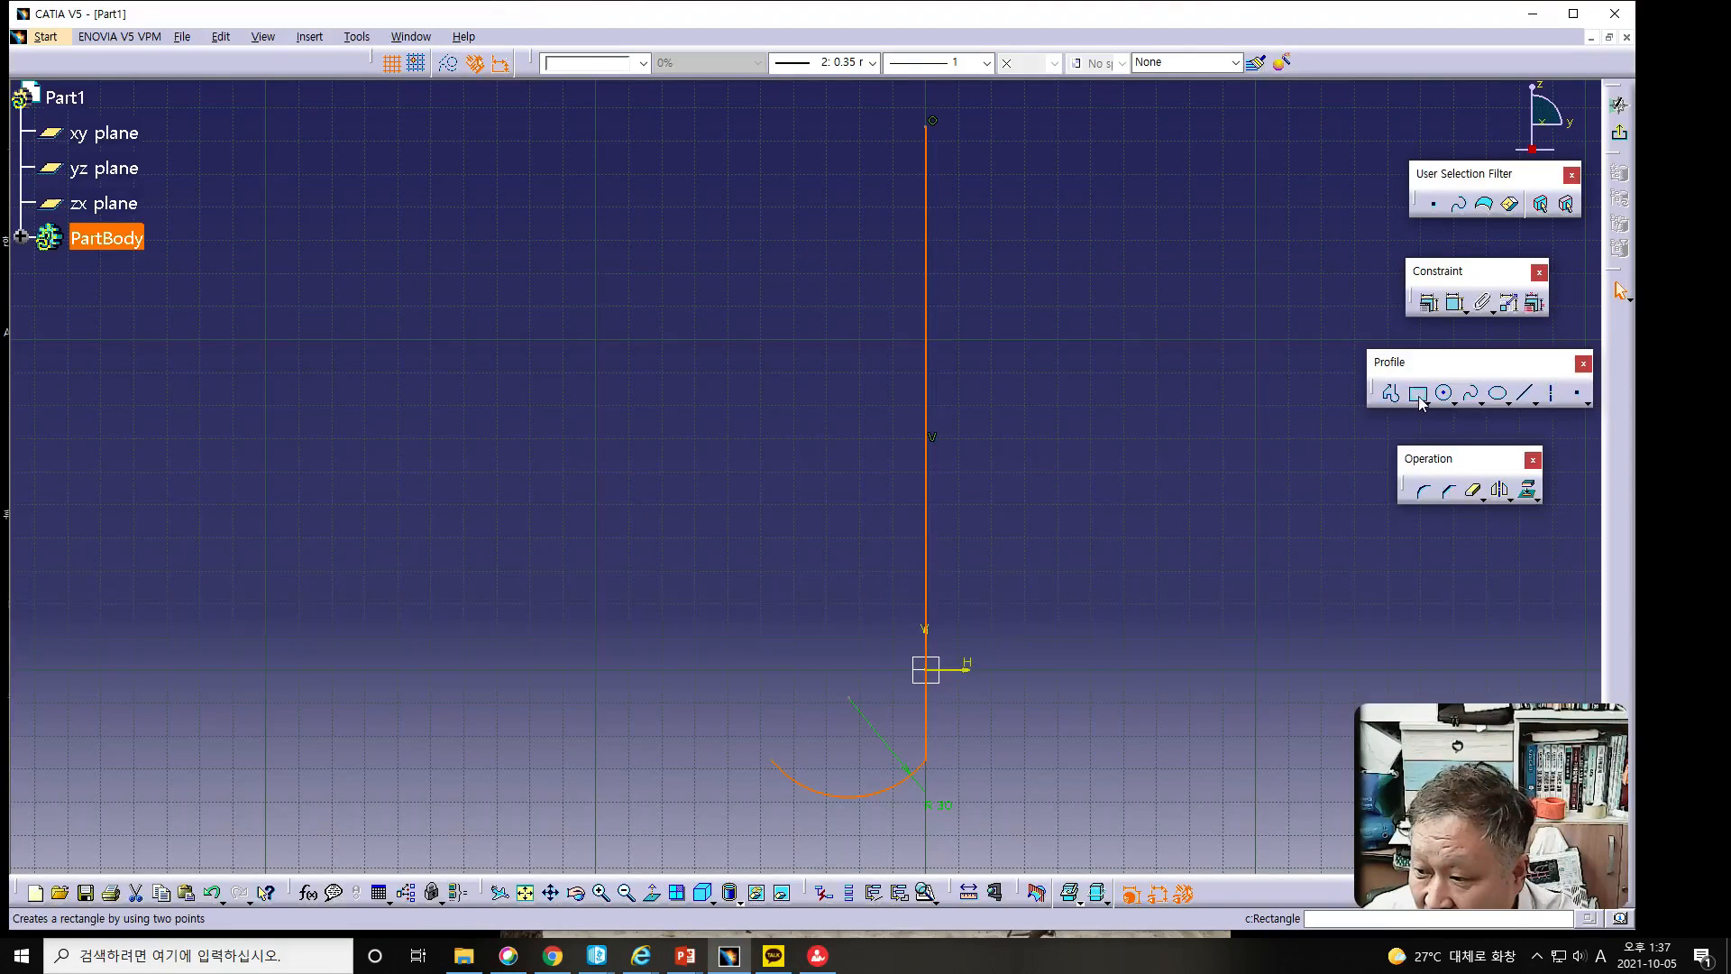
click(1429, 302)
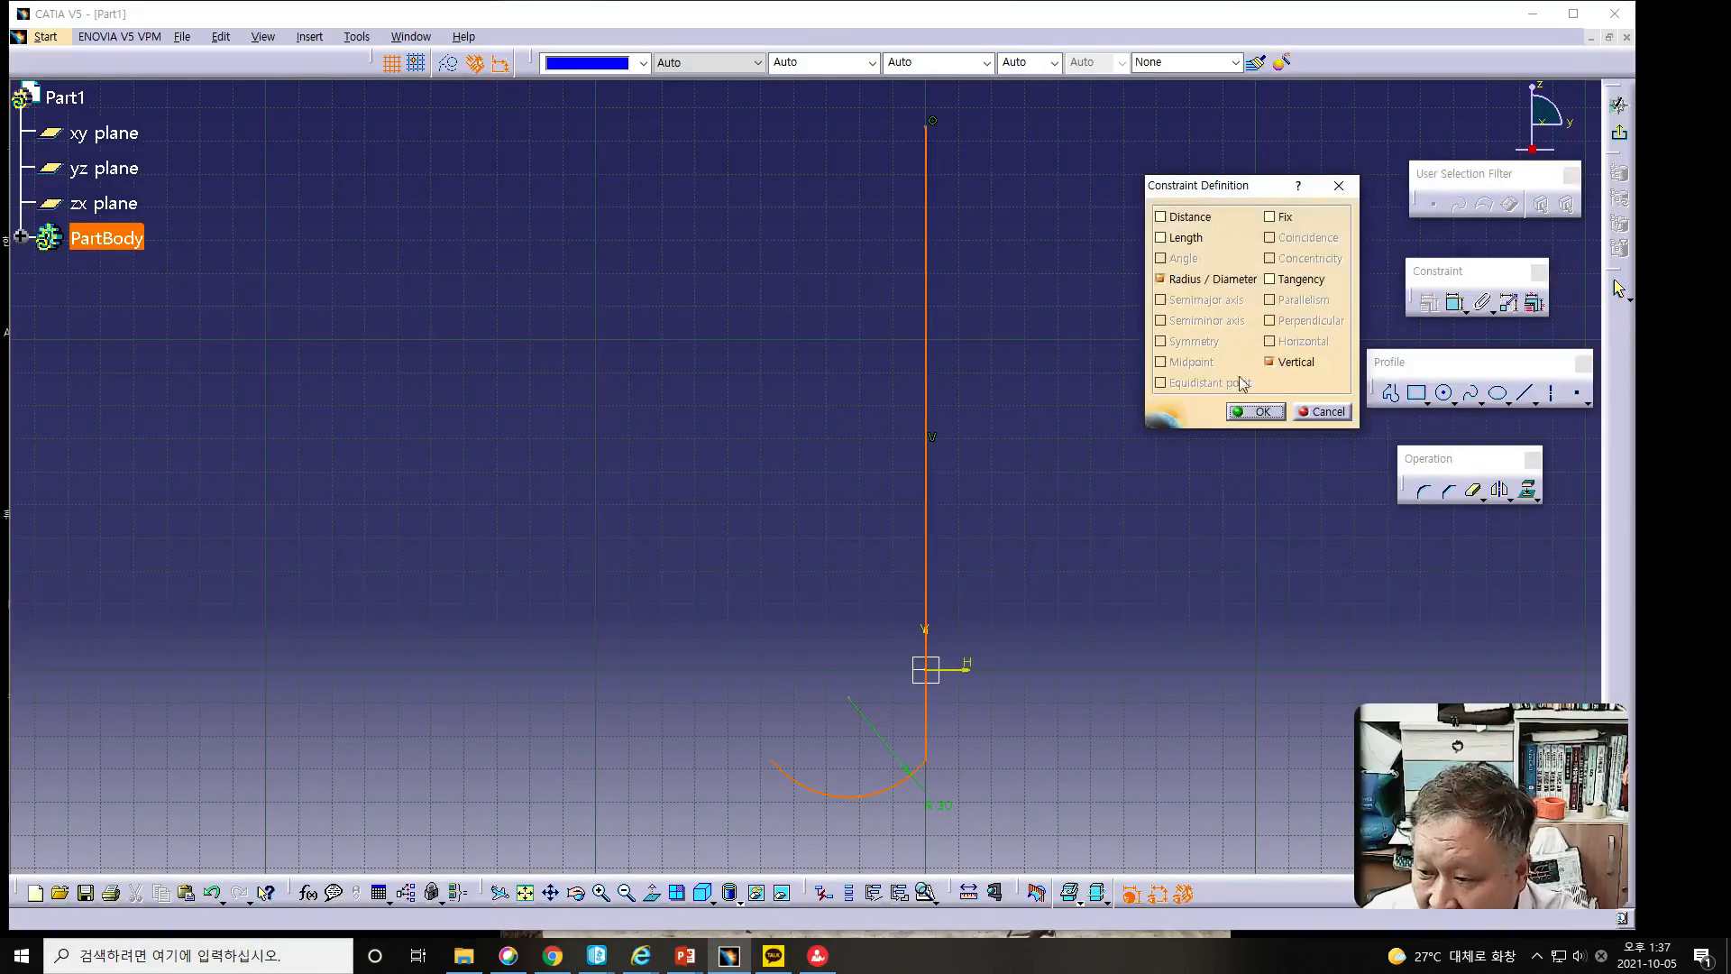
click(1269, 279)
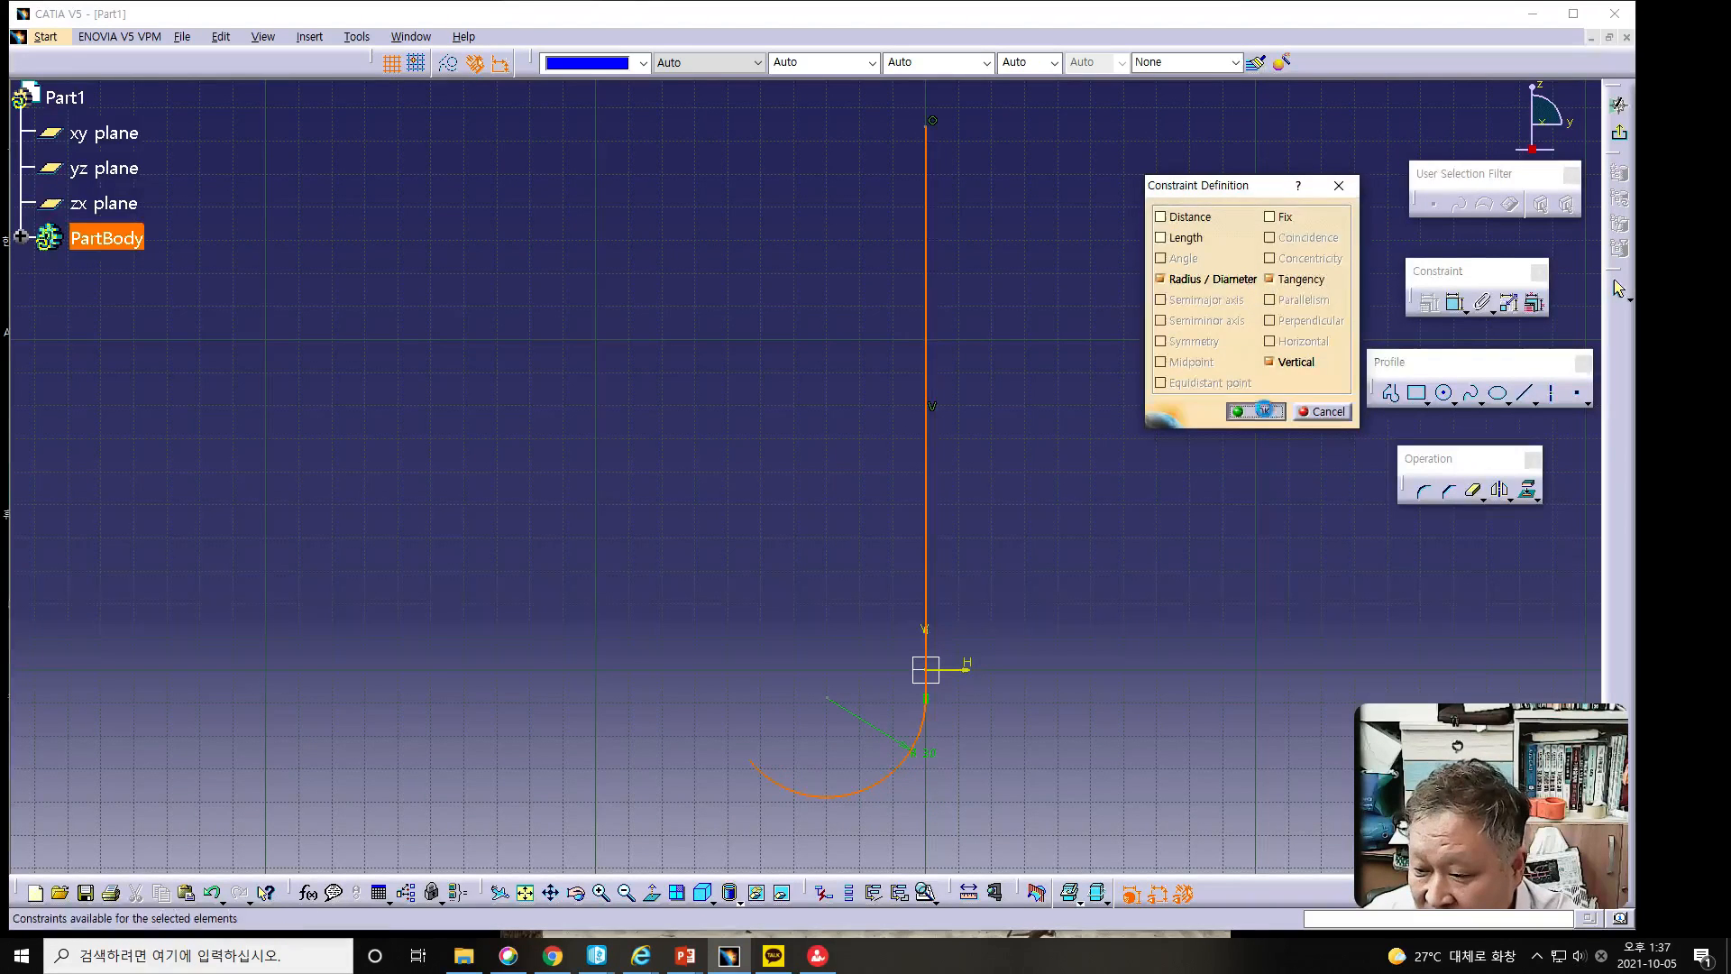
click(1258, 411)
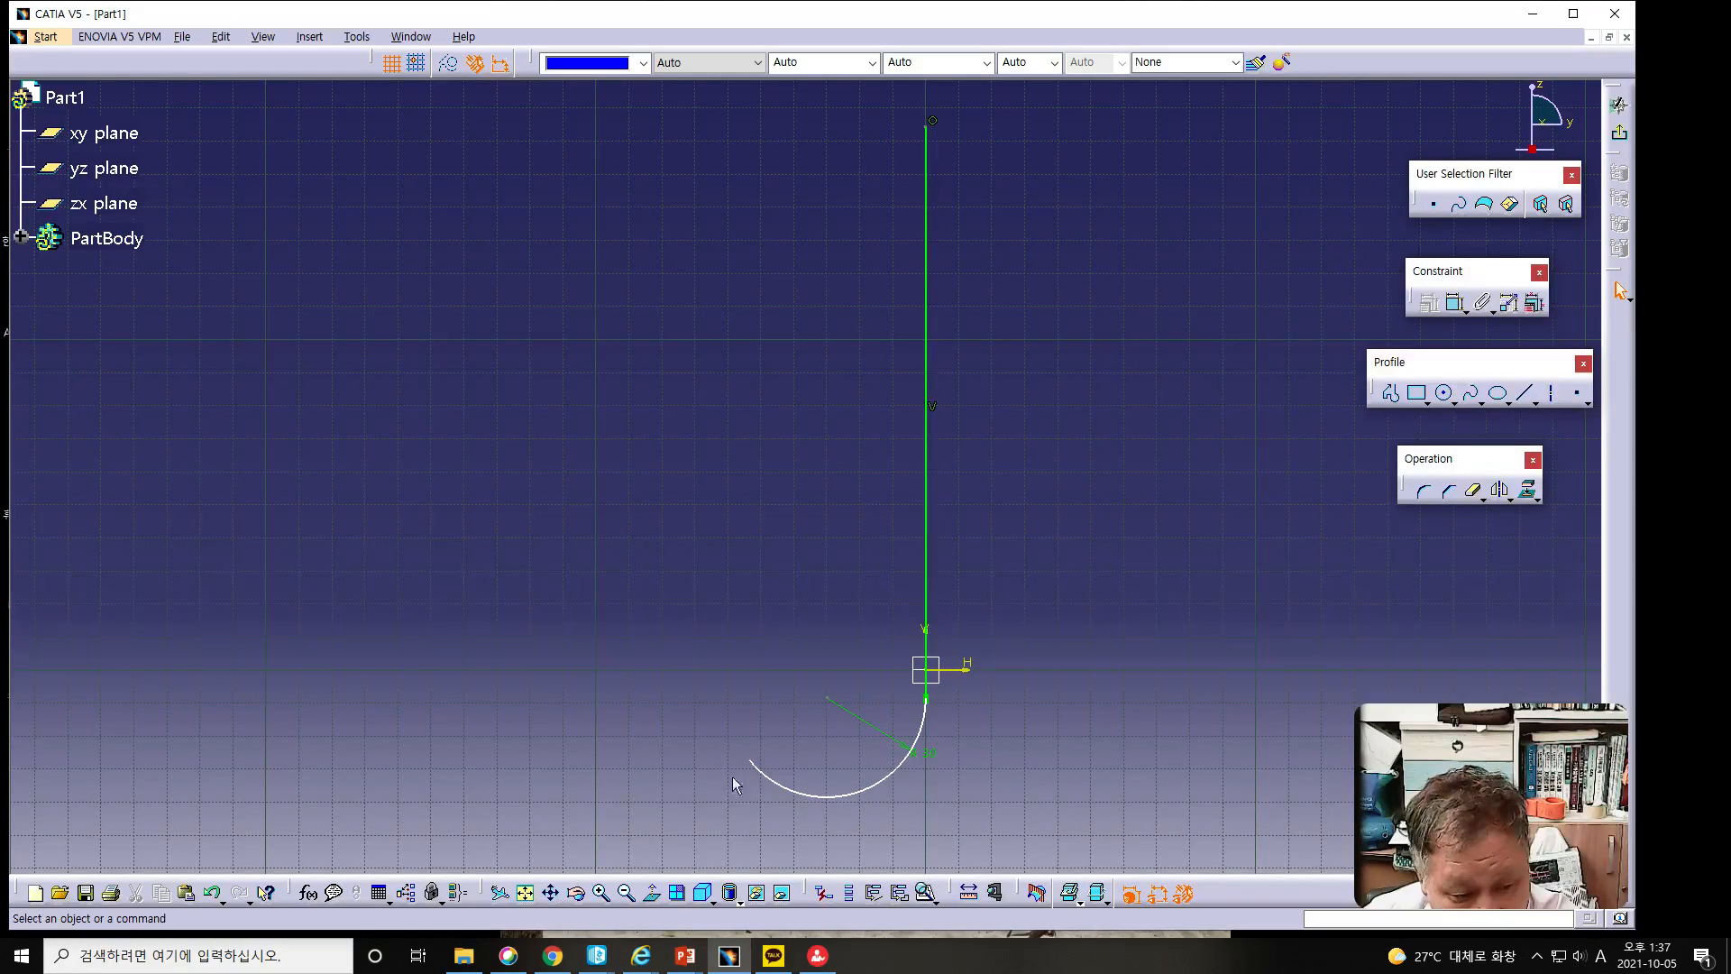
mouse_move(752, 764)
mouse_down()
mouse_move(737, 731)
mouse_move(727, 779)
mouse_up()
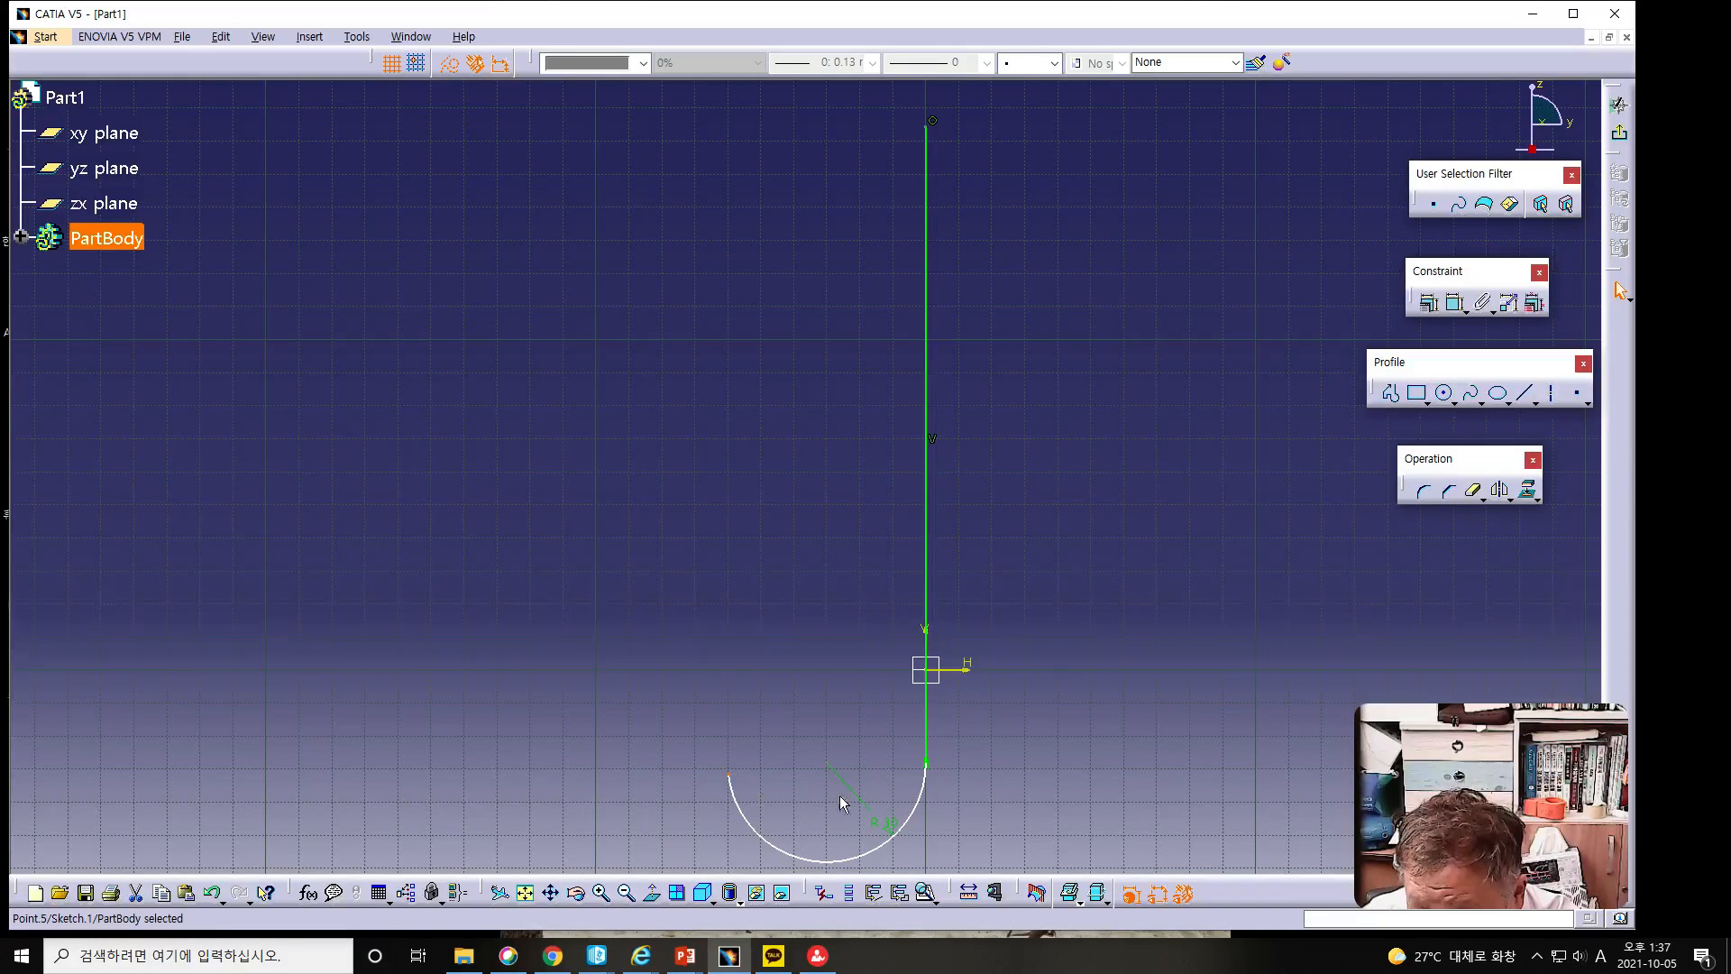
Dimension the vertical shaft line's length and set it to 250 mm.
click(926, 501)
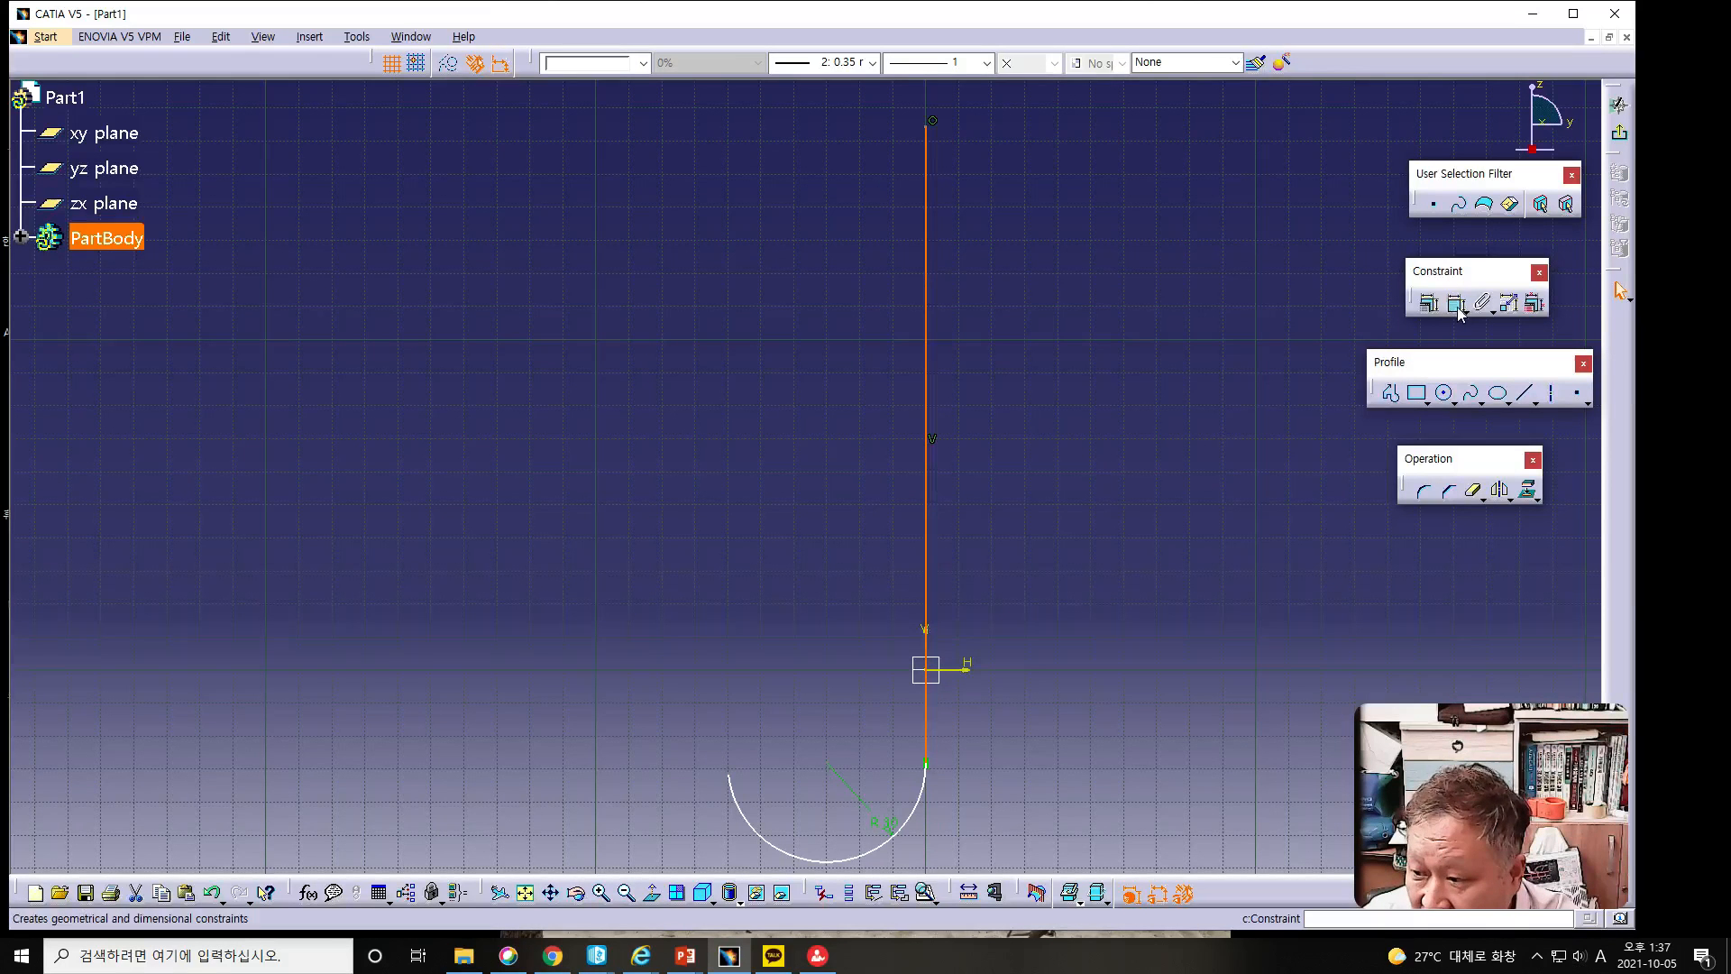
click(1429, 302)
click(1208, 468)
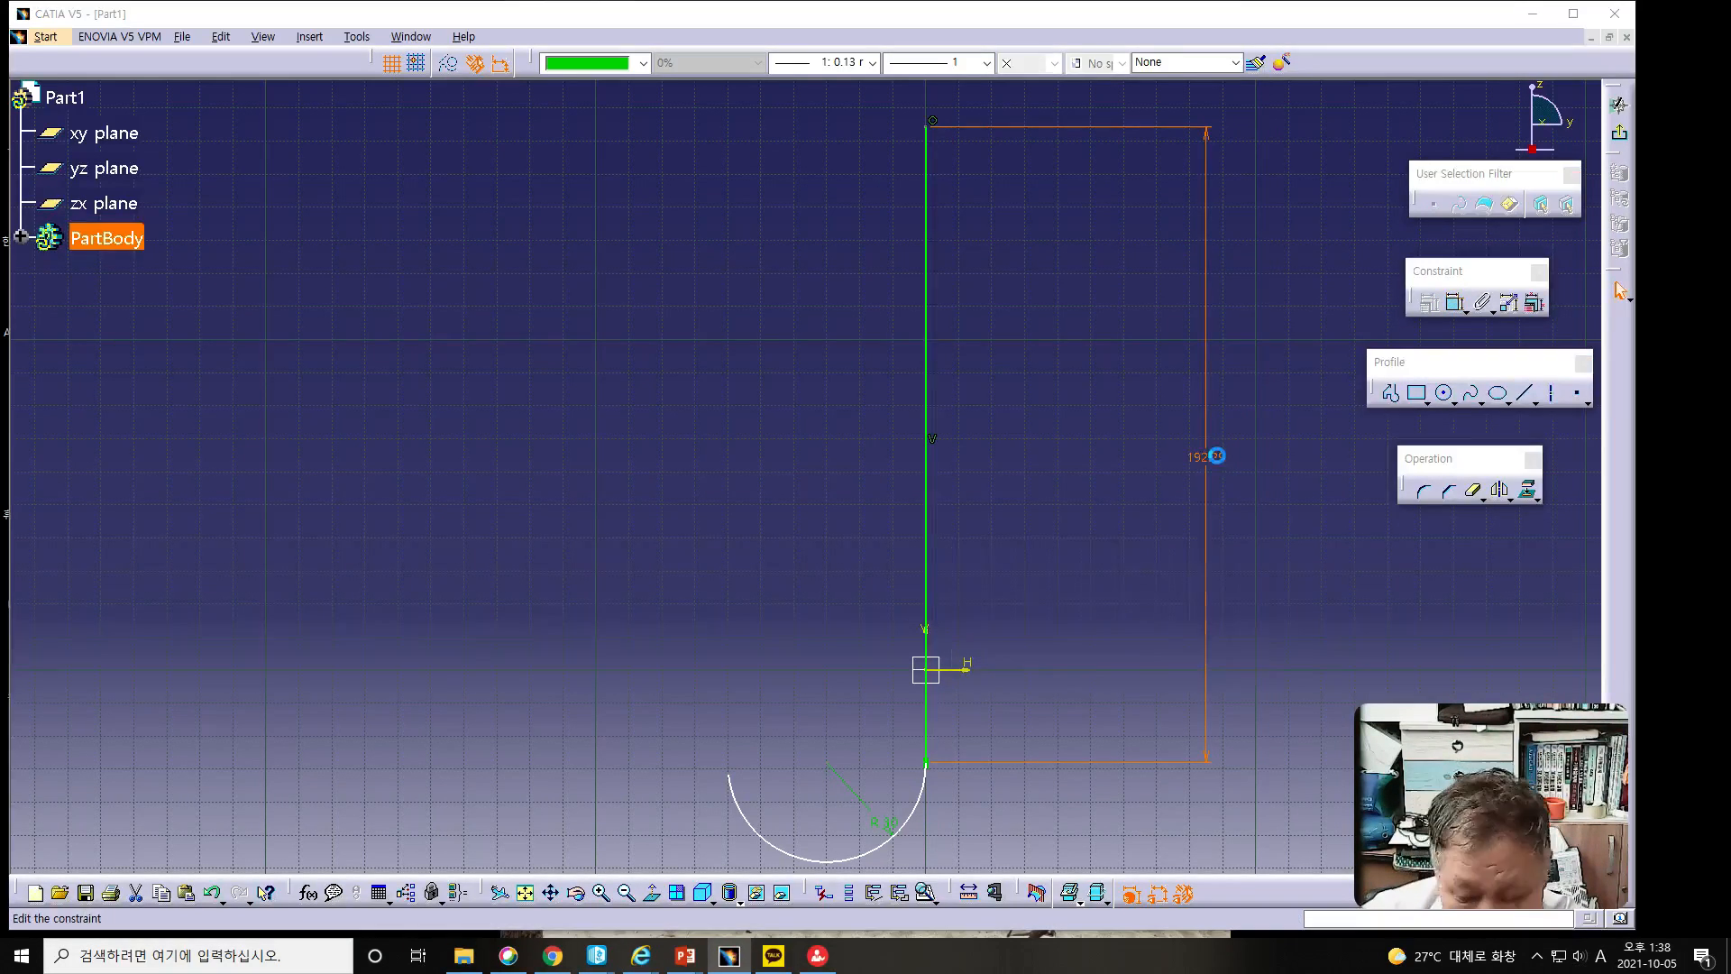
double_click(1215, 456)
text(250)
key(Return)
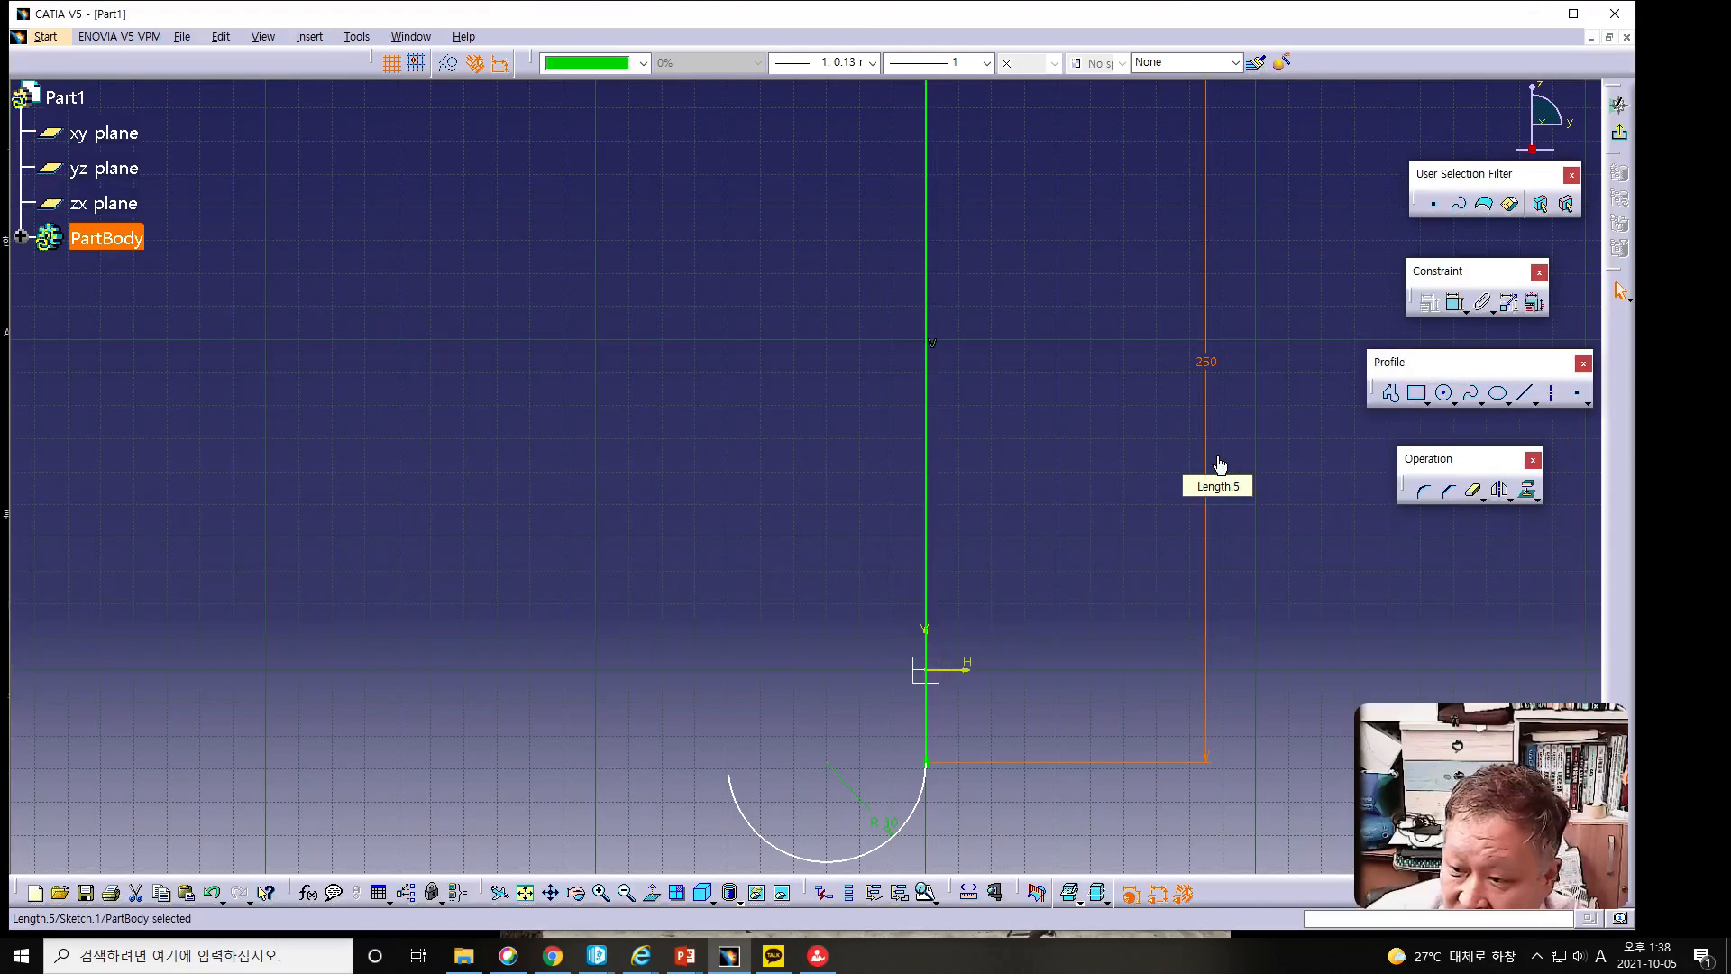
ctrl+middle_drag(1056, 539, 1077, 595)
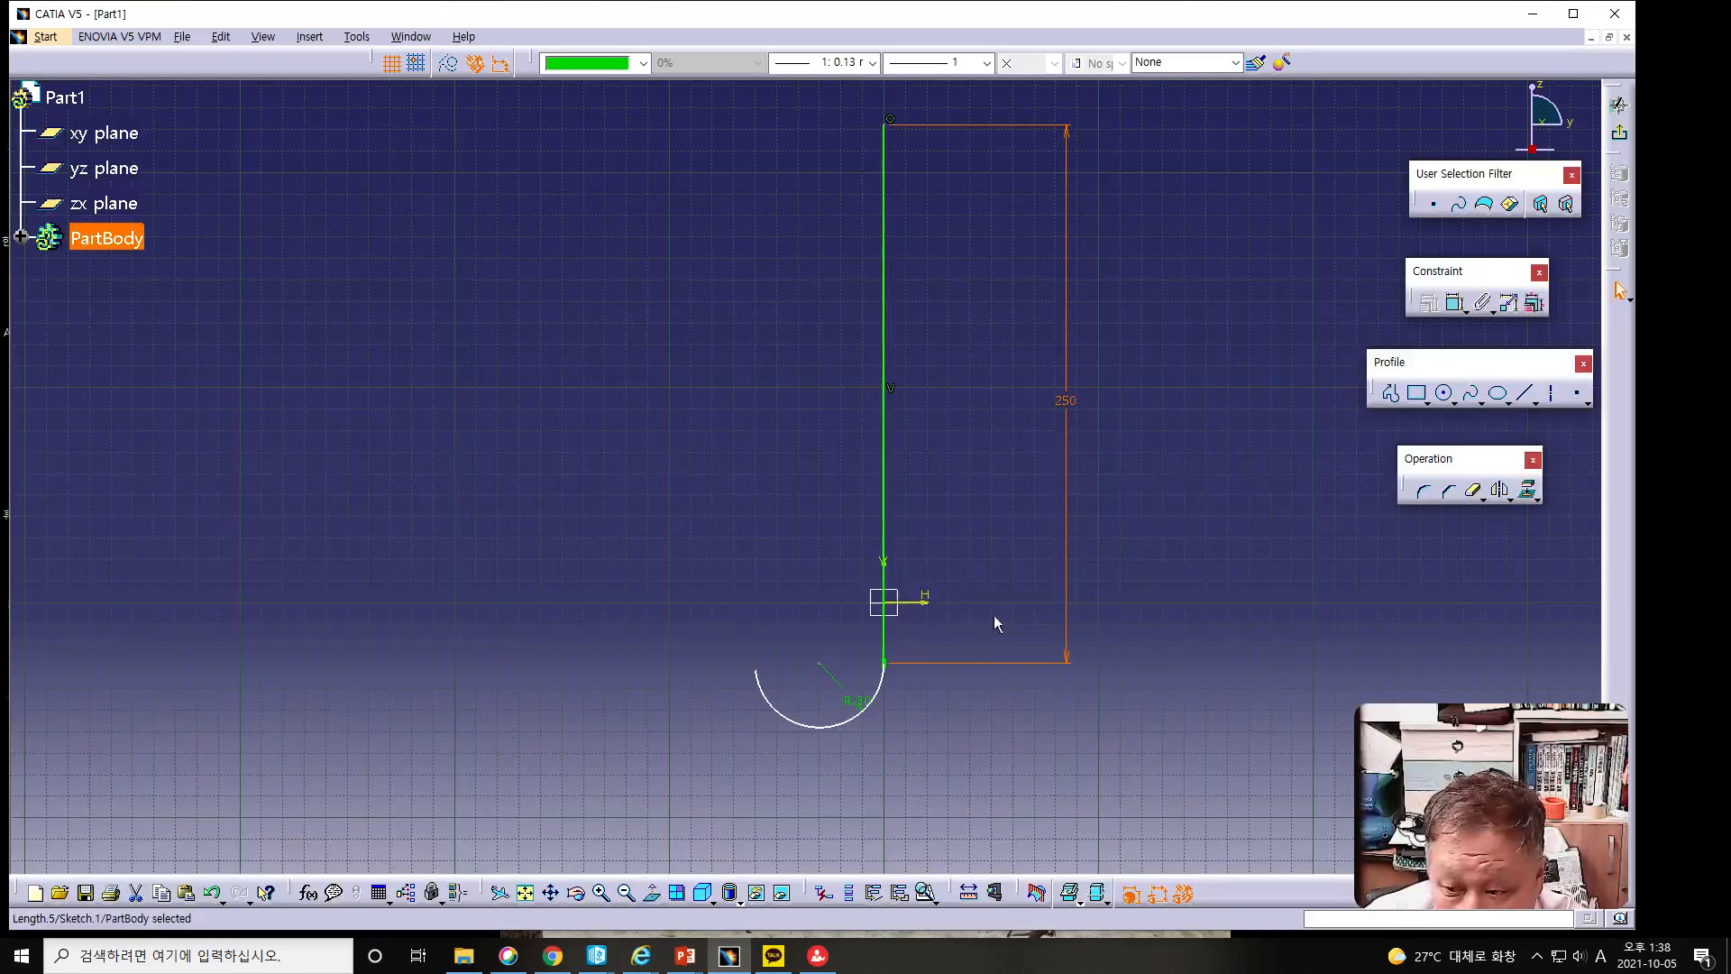
Dimension the distance from the H axis to the bottom of the handle arc and set it to 80 mm.
click(915, 602)
click(833, 722)
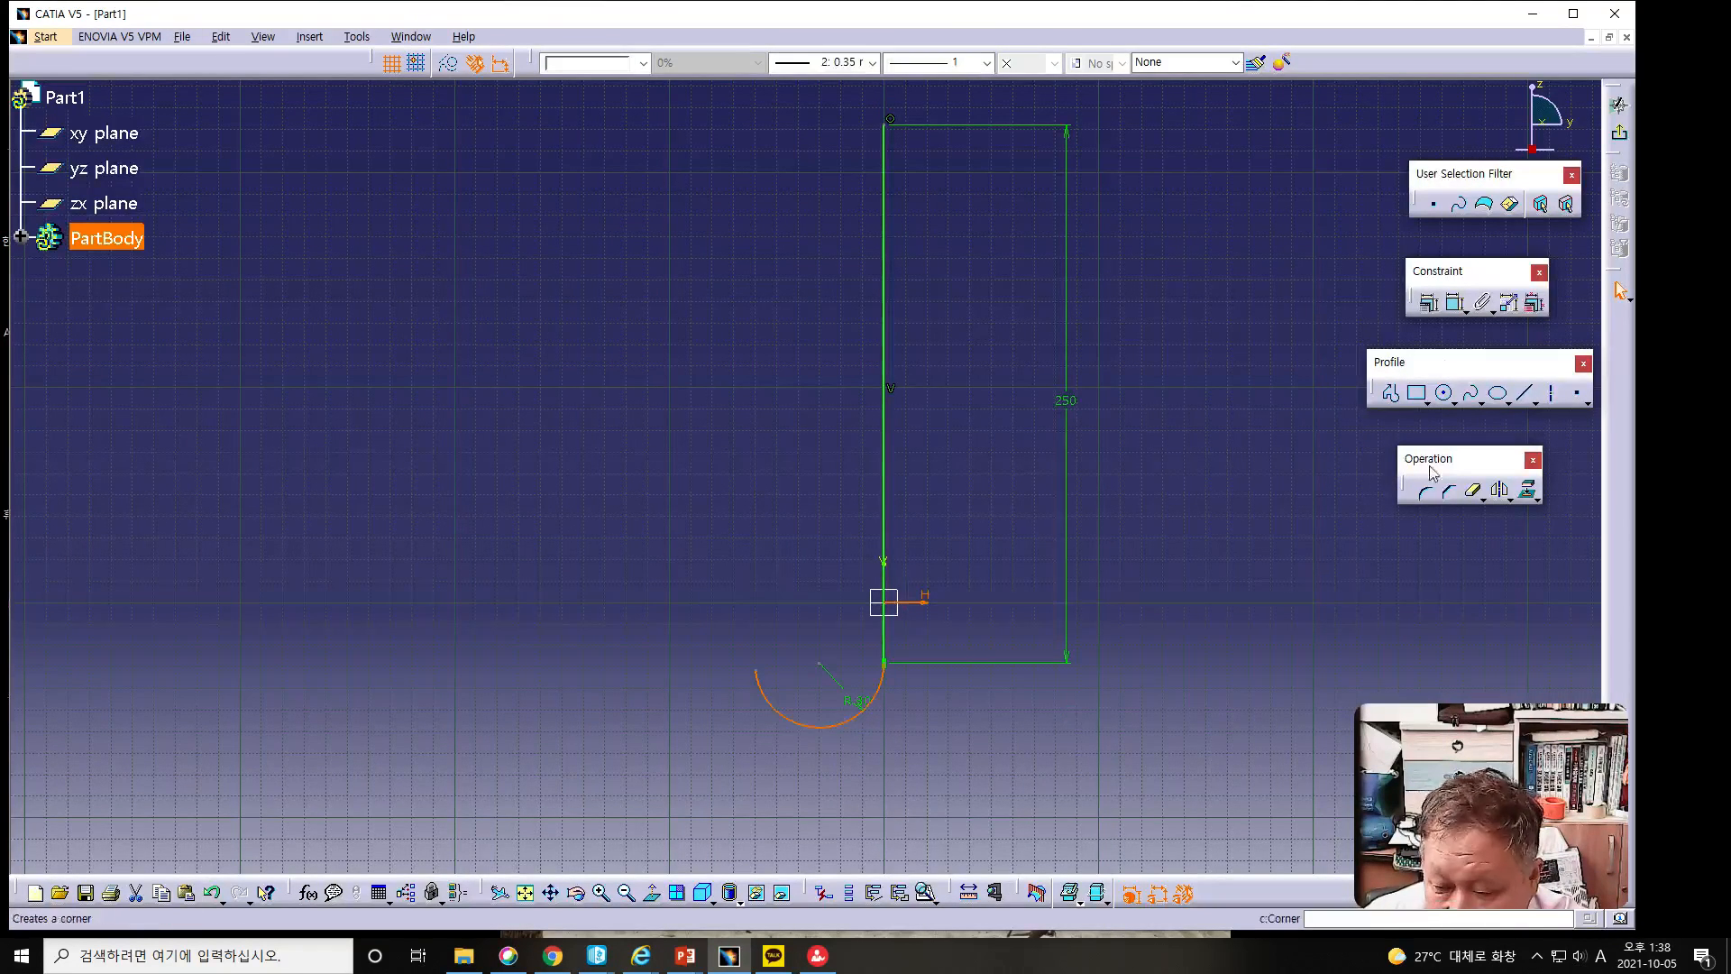
click(1455, 304)
click(1245, 668)
text(80)
key(Return)
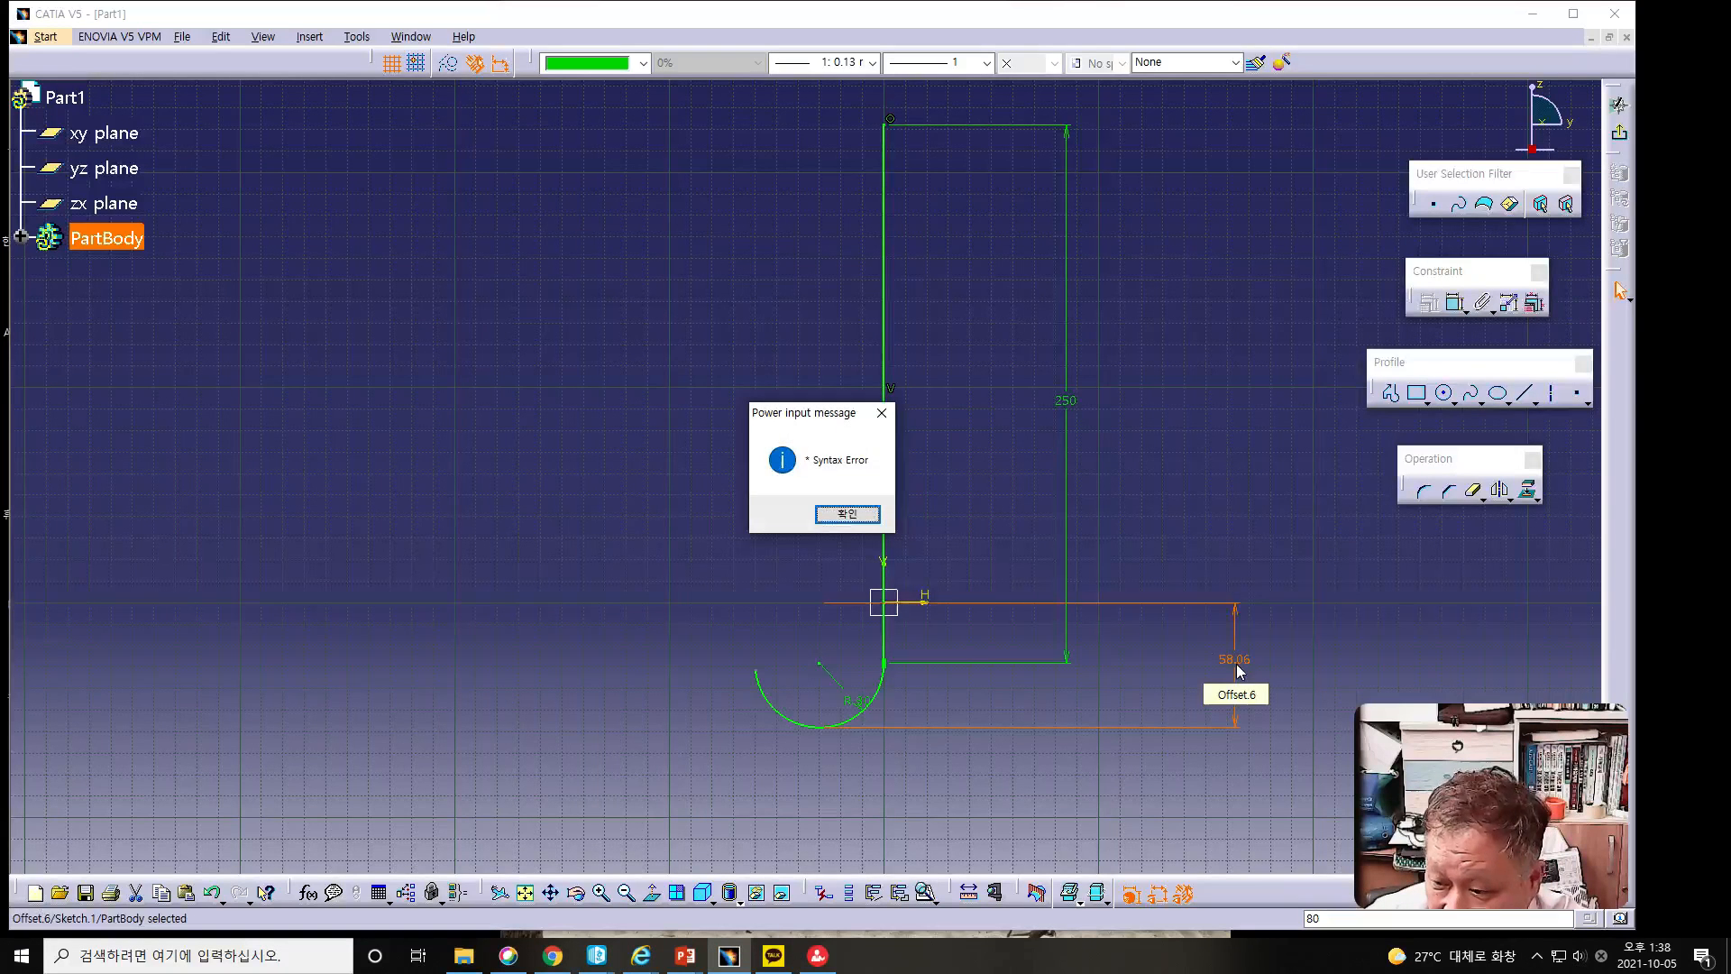
key(Return)
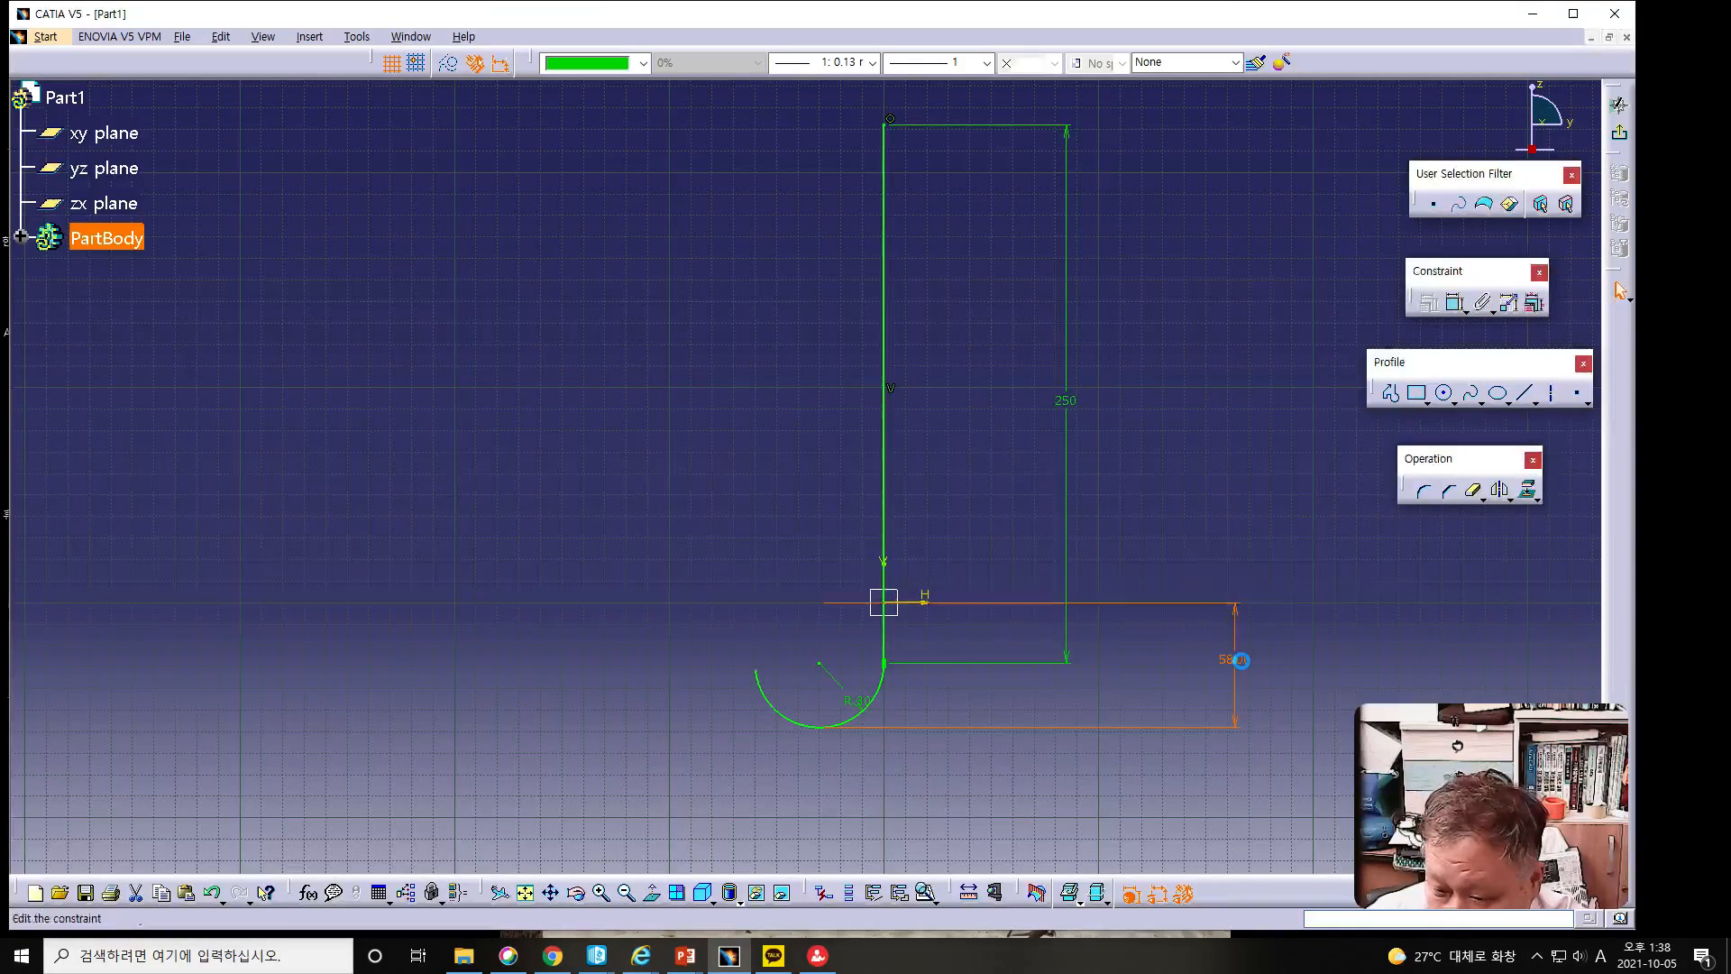
double_click(1241, 660)
text(80)
key(Return)
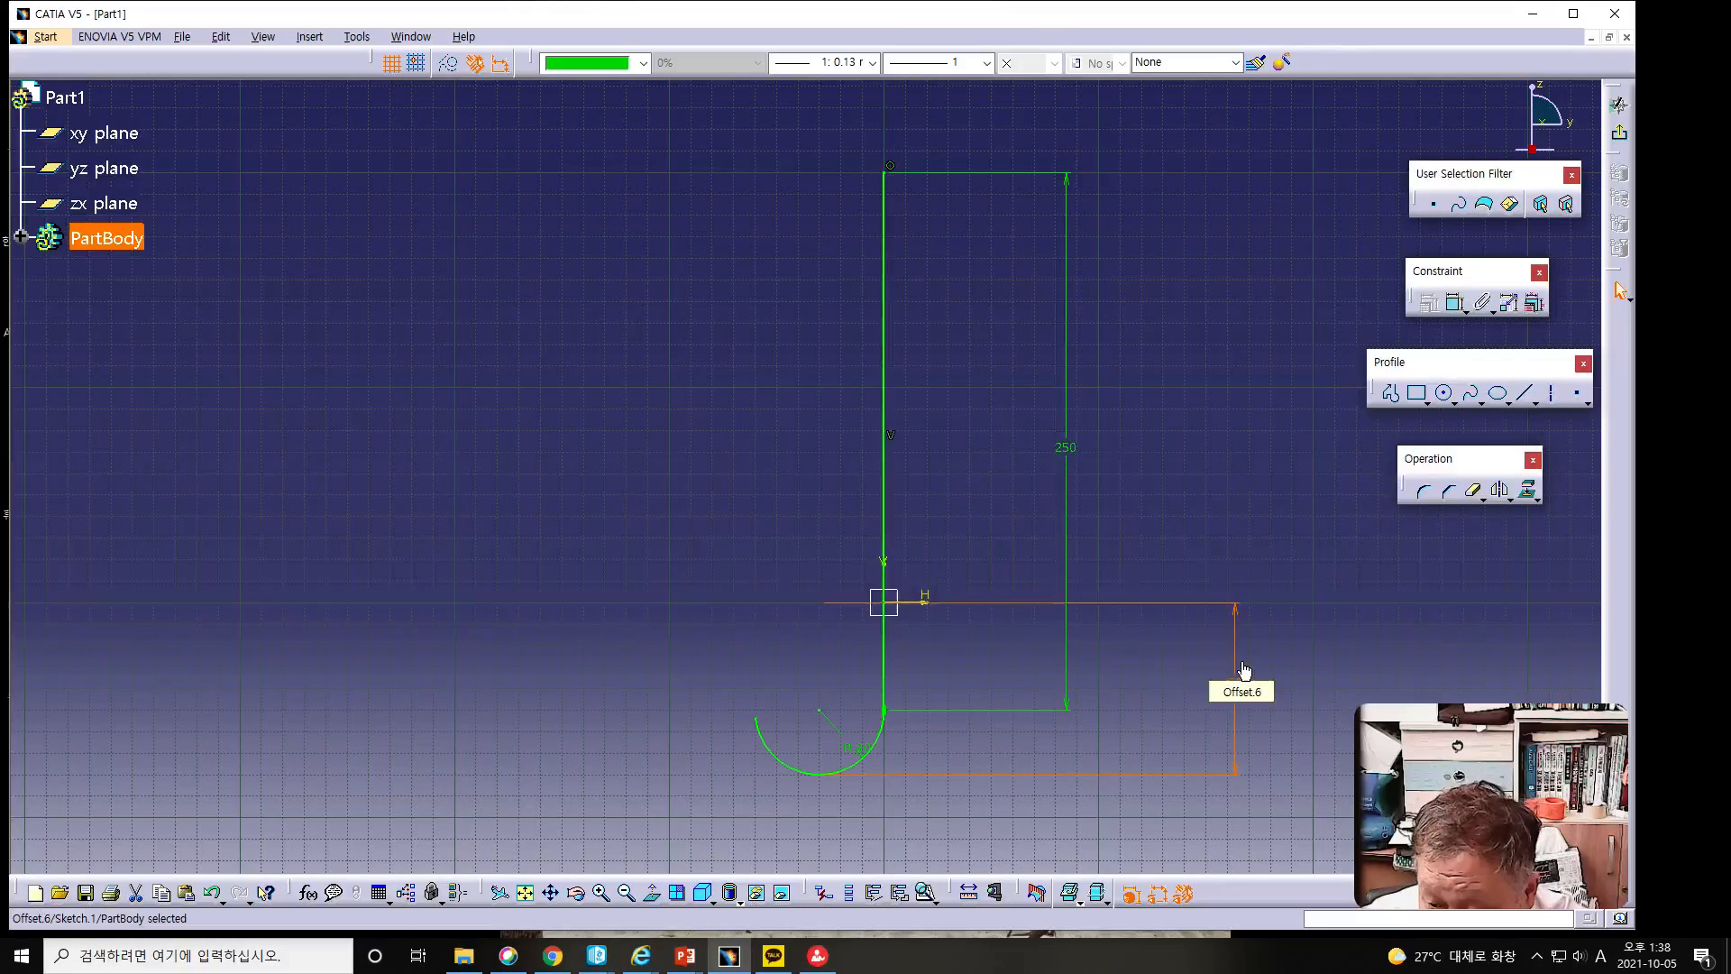
click(1227, 685)
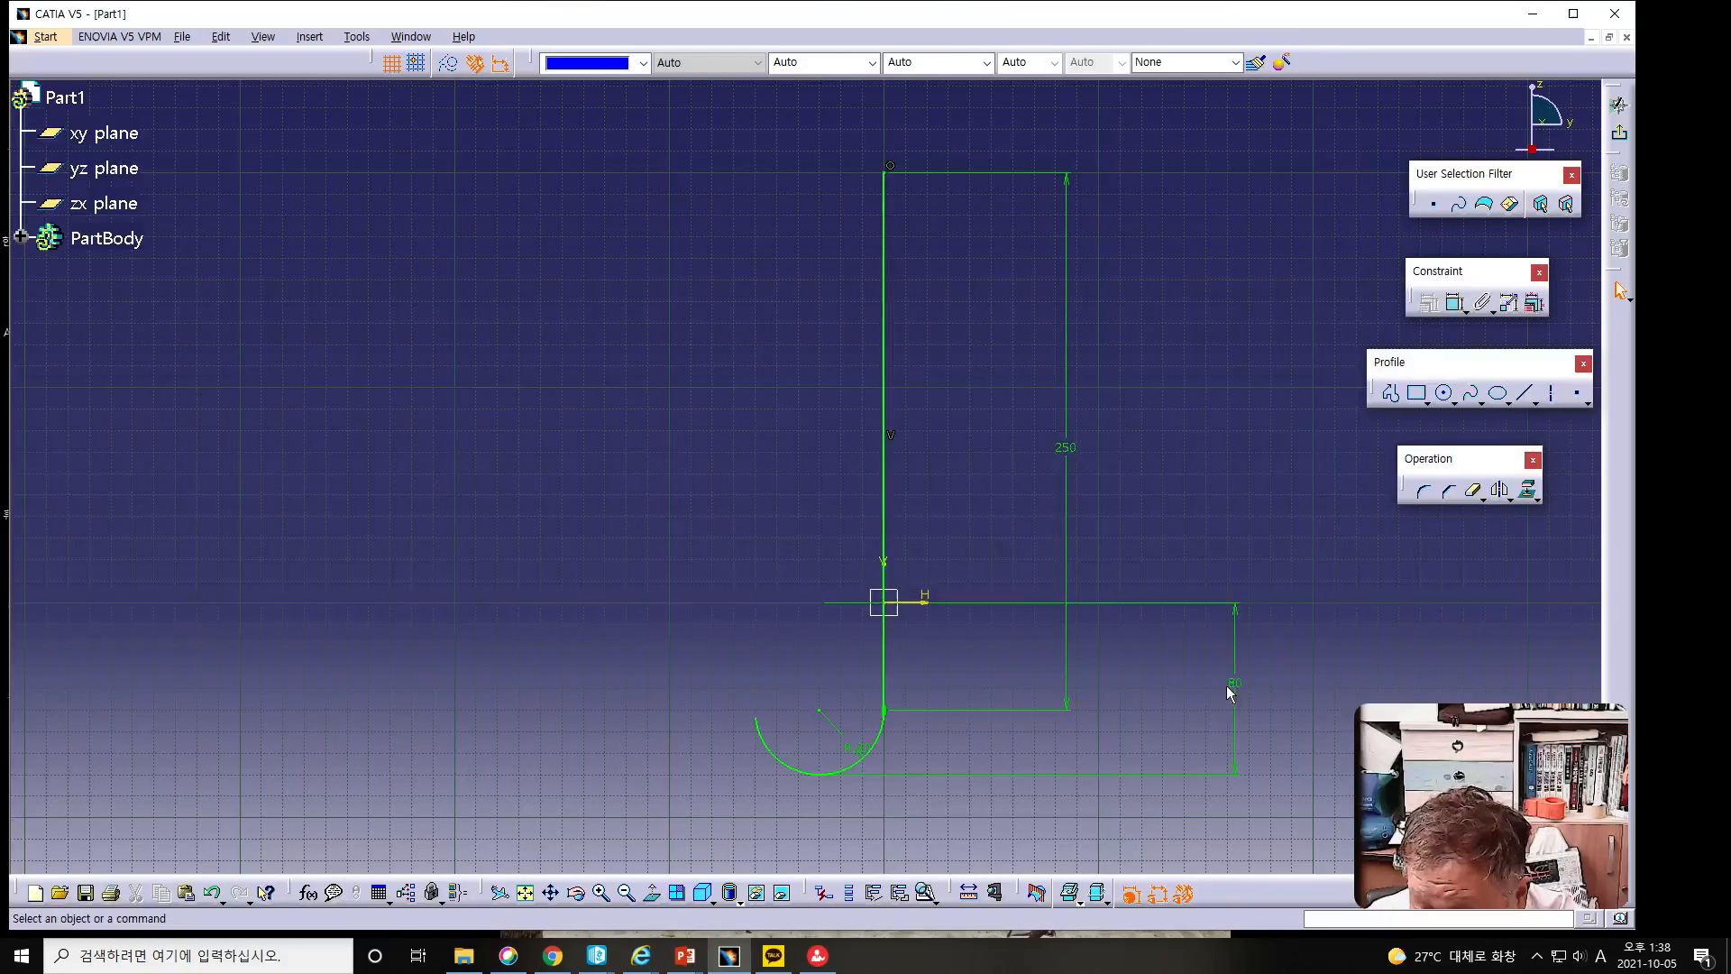
Draw a horizontal axis about 106 mm long from the handle arc's center past the arc's free end.
click(756, 718)
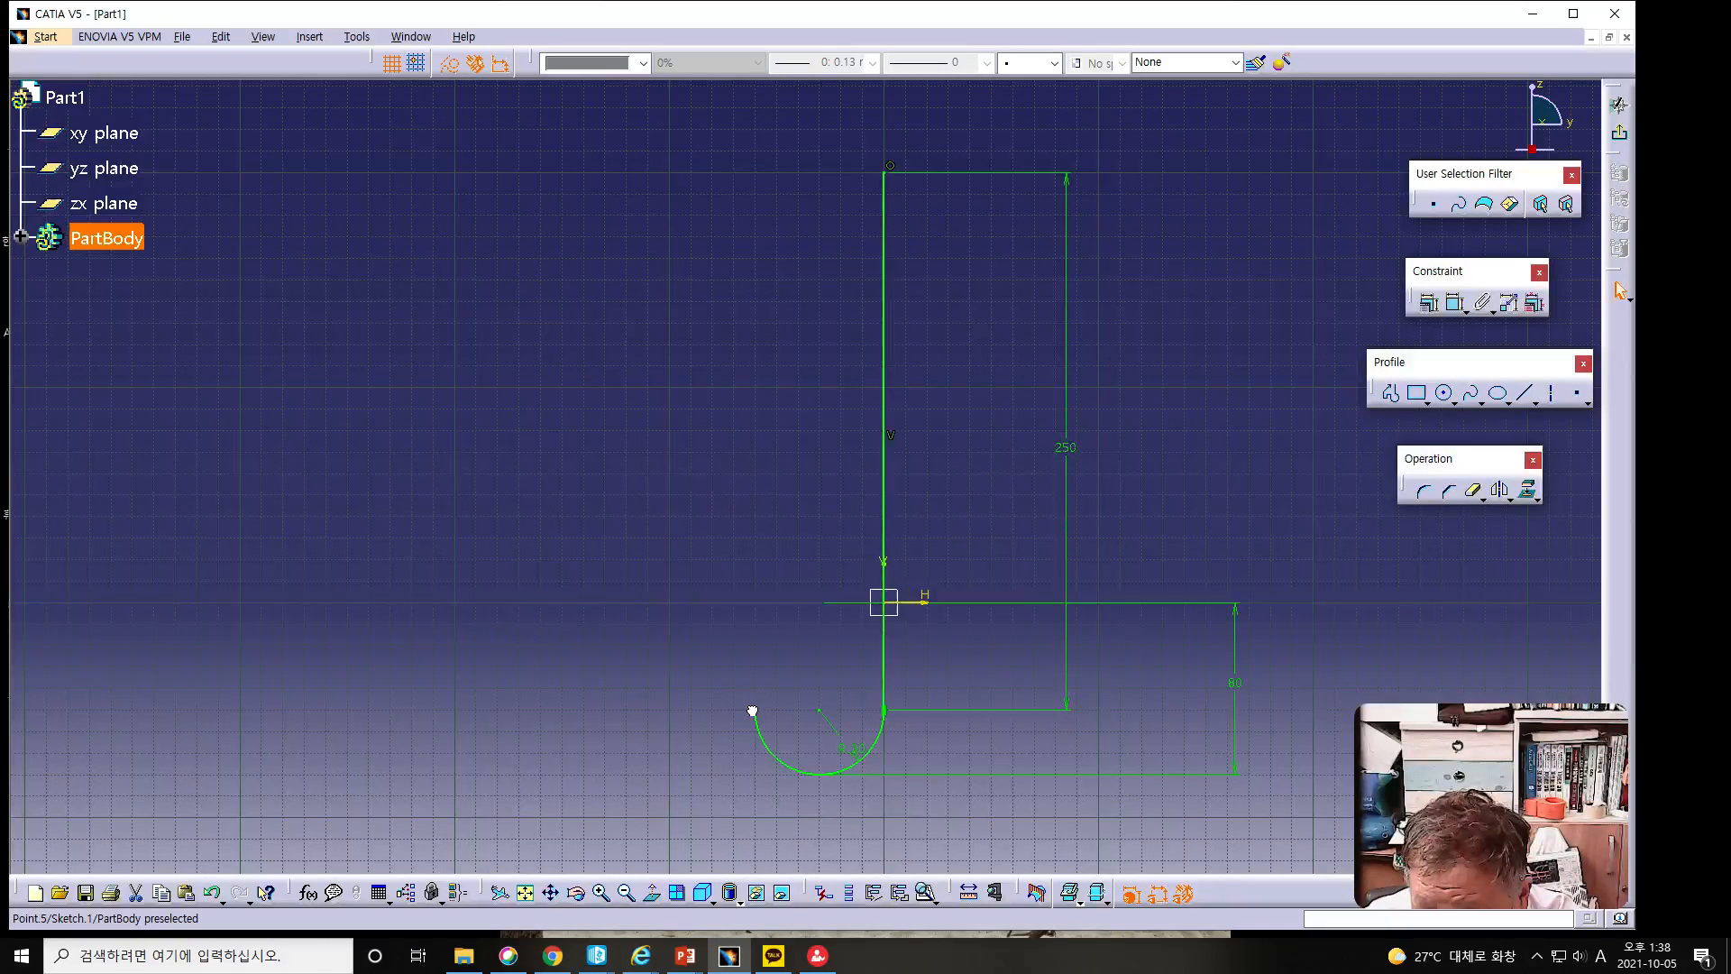
ctrl+click(819, 711)
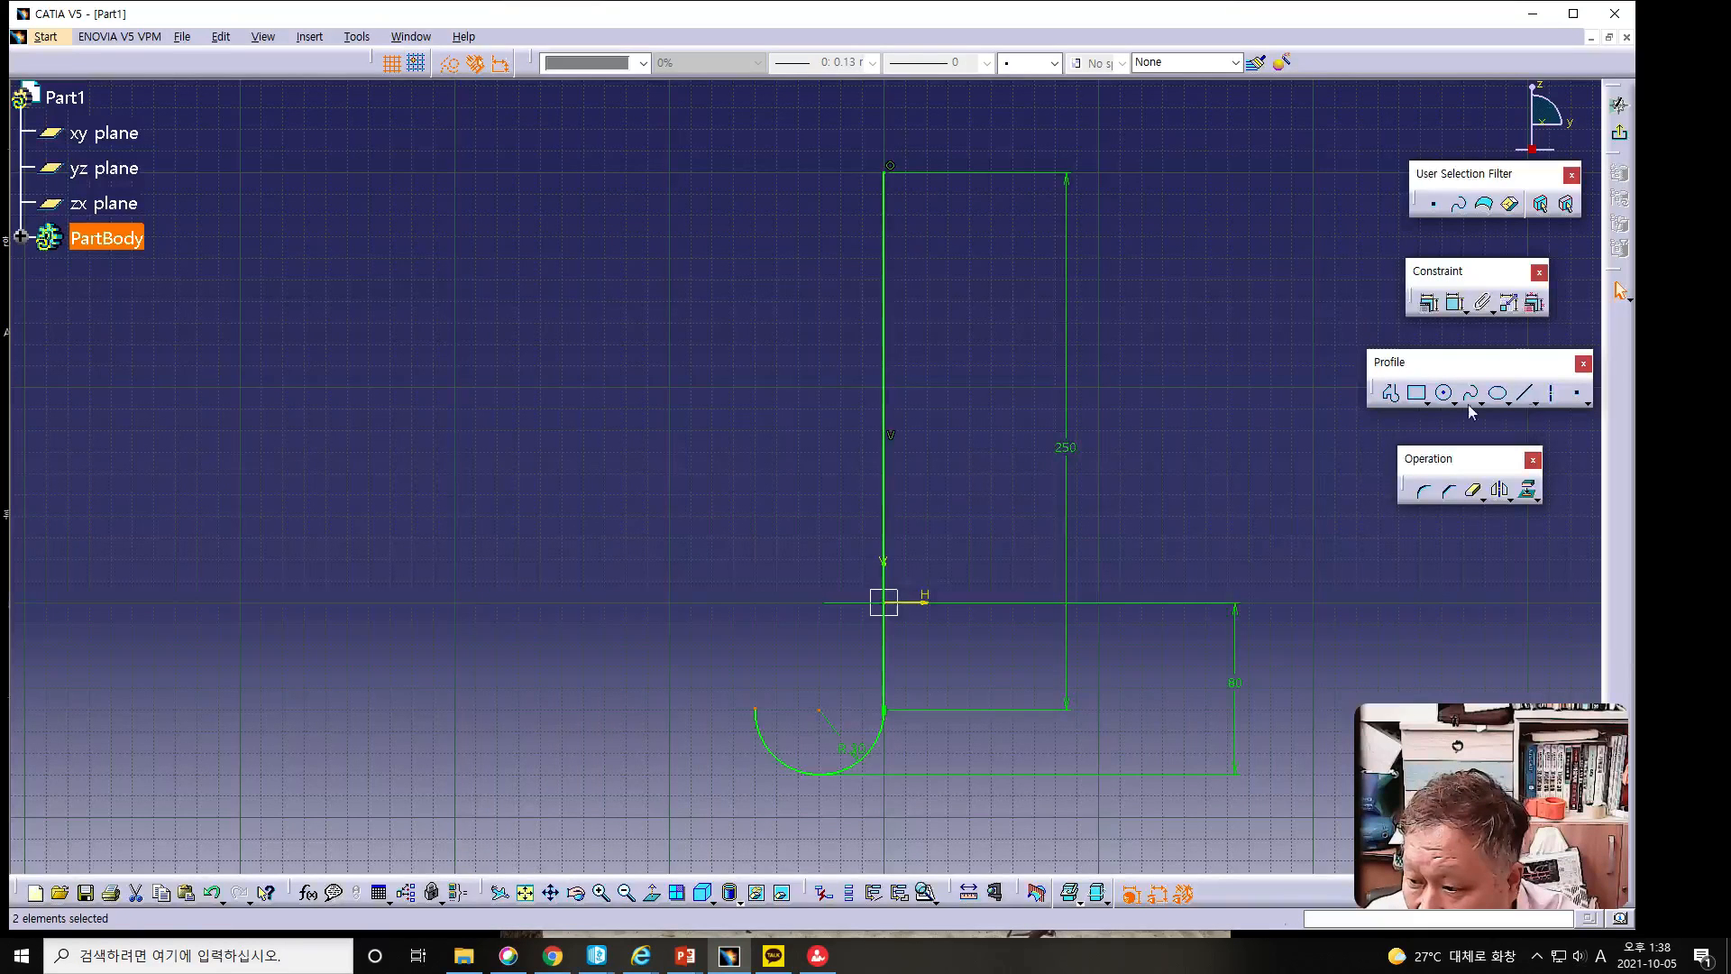
click(1551, 393)
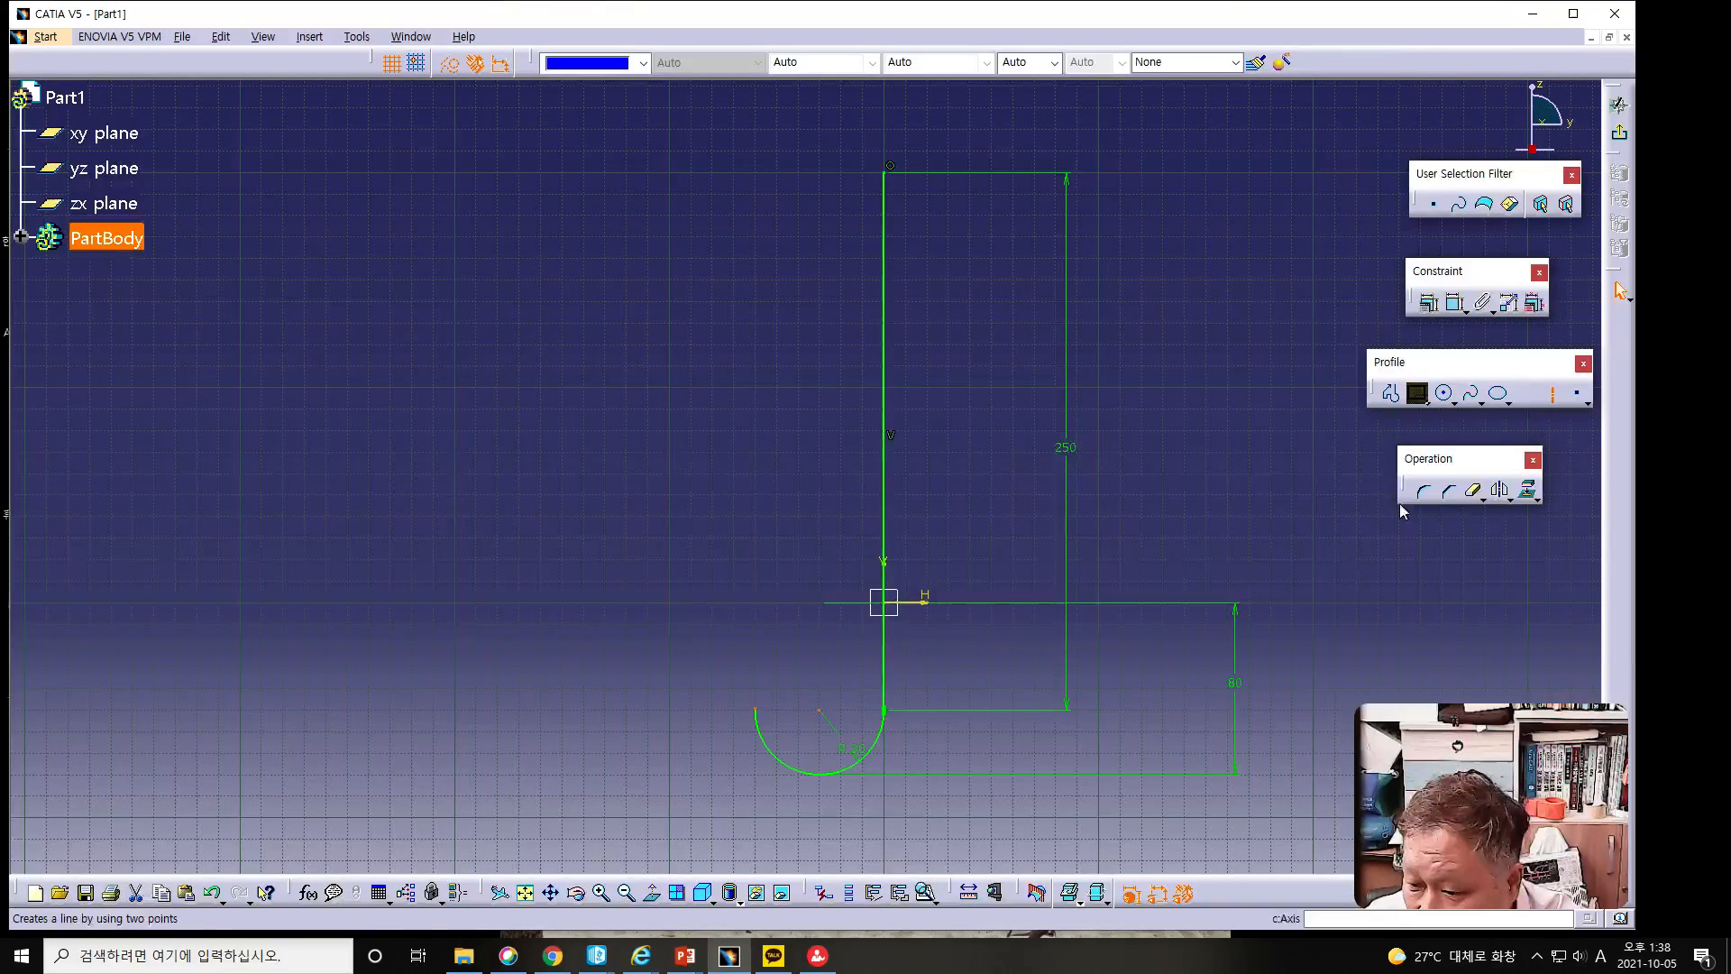
click(819, 710)
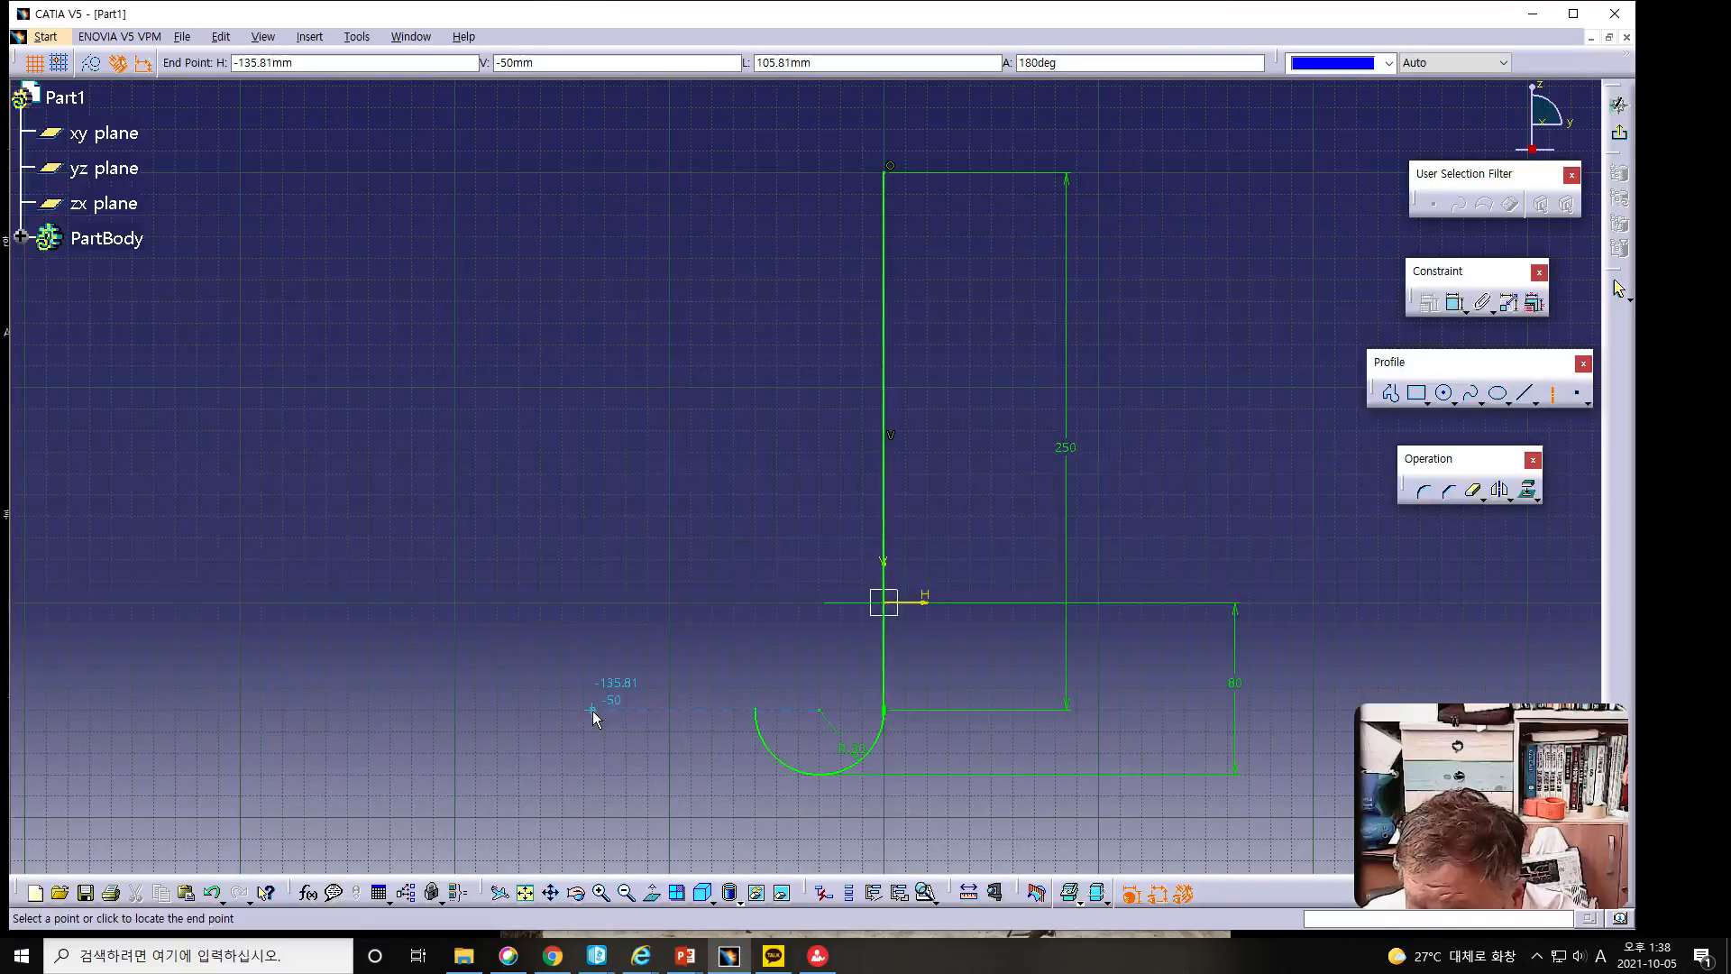
click(592, 708)
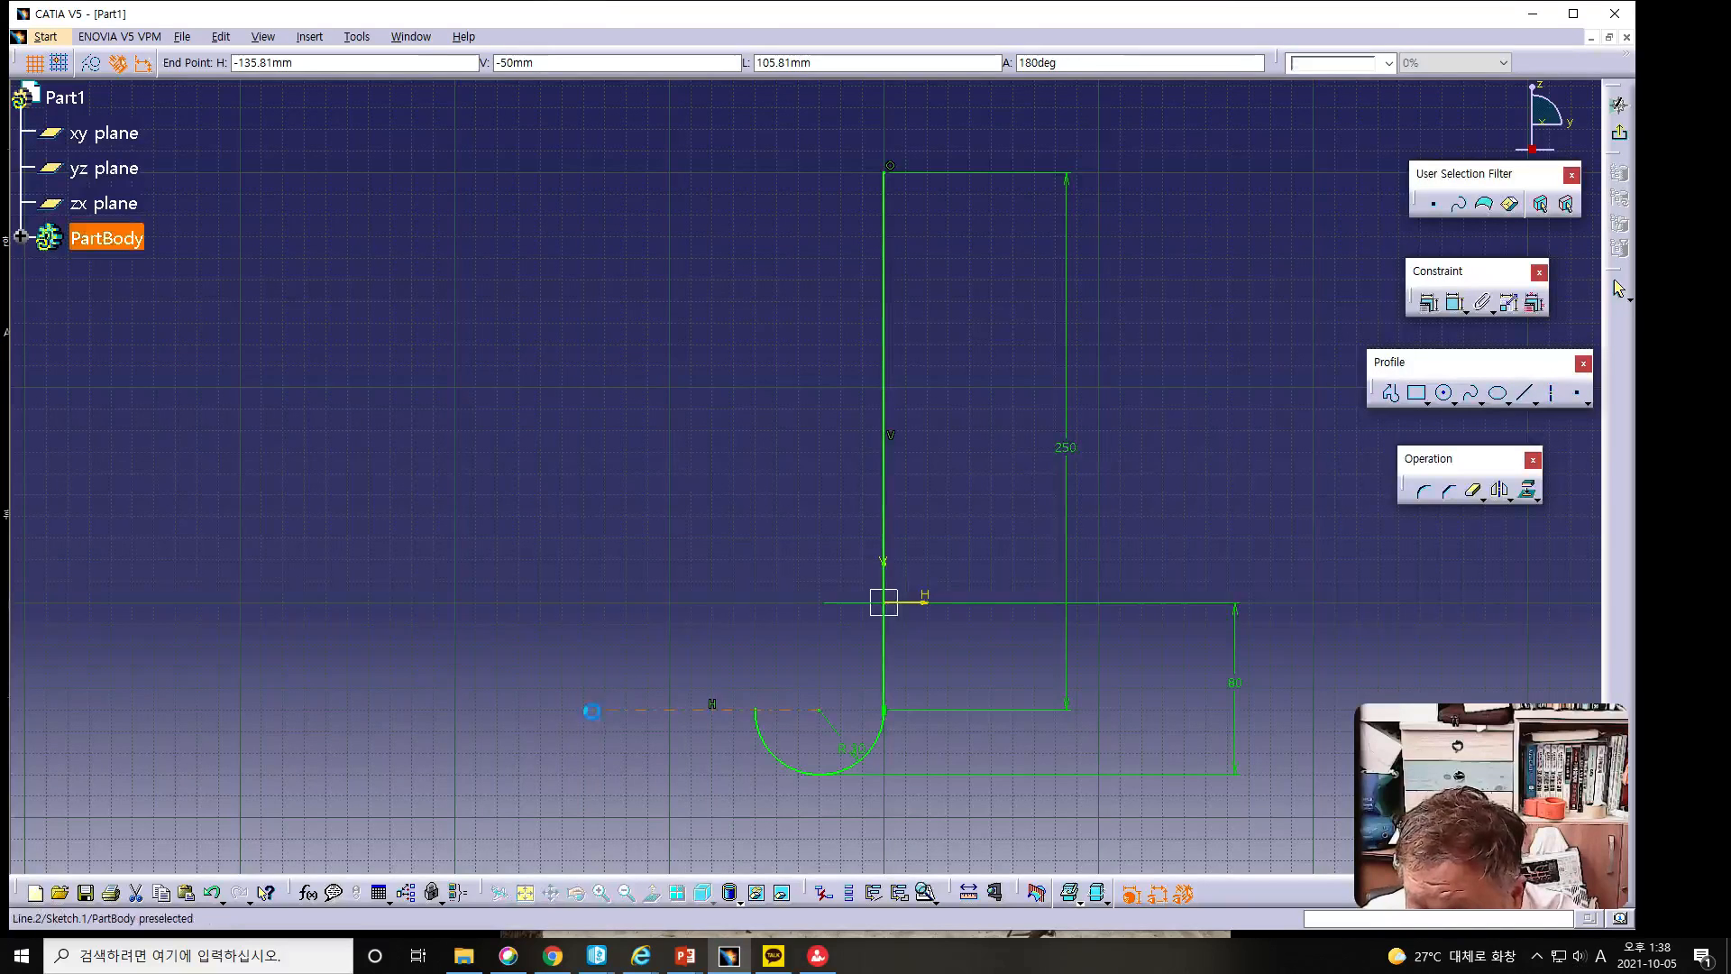
Constrain the handle arc's free end to be coincident with the horizontal axis and exit the sketch.
click(756, 711)
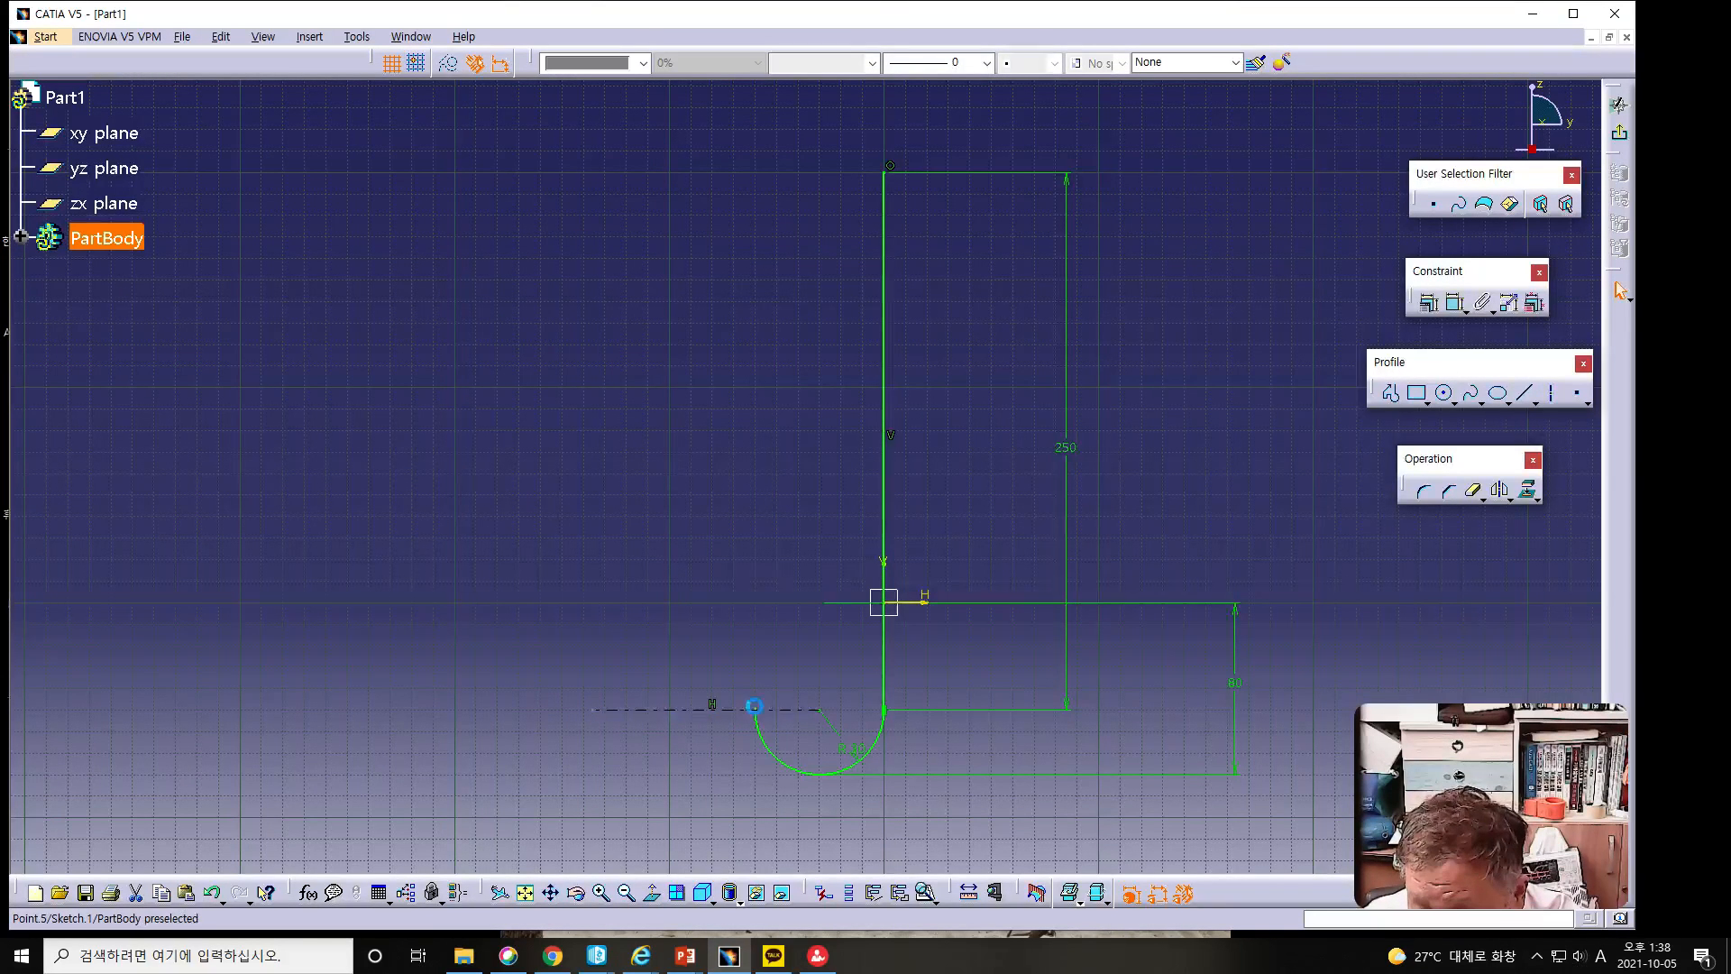
ctrl+click(758, 722)
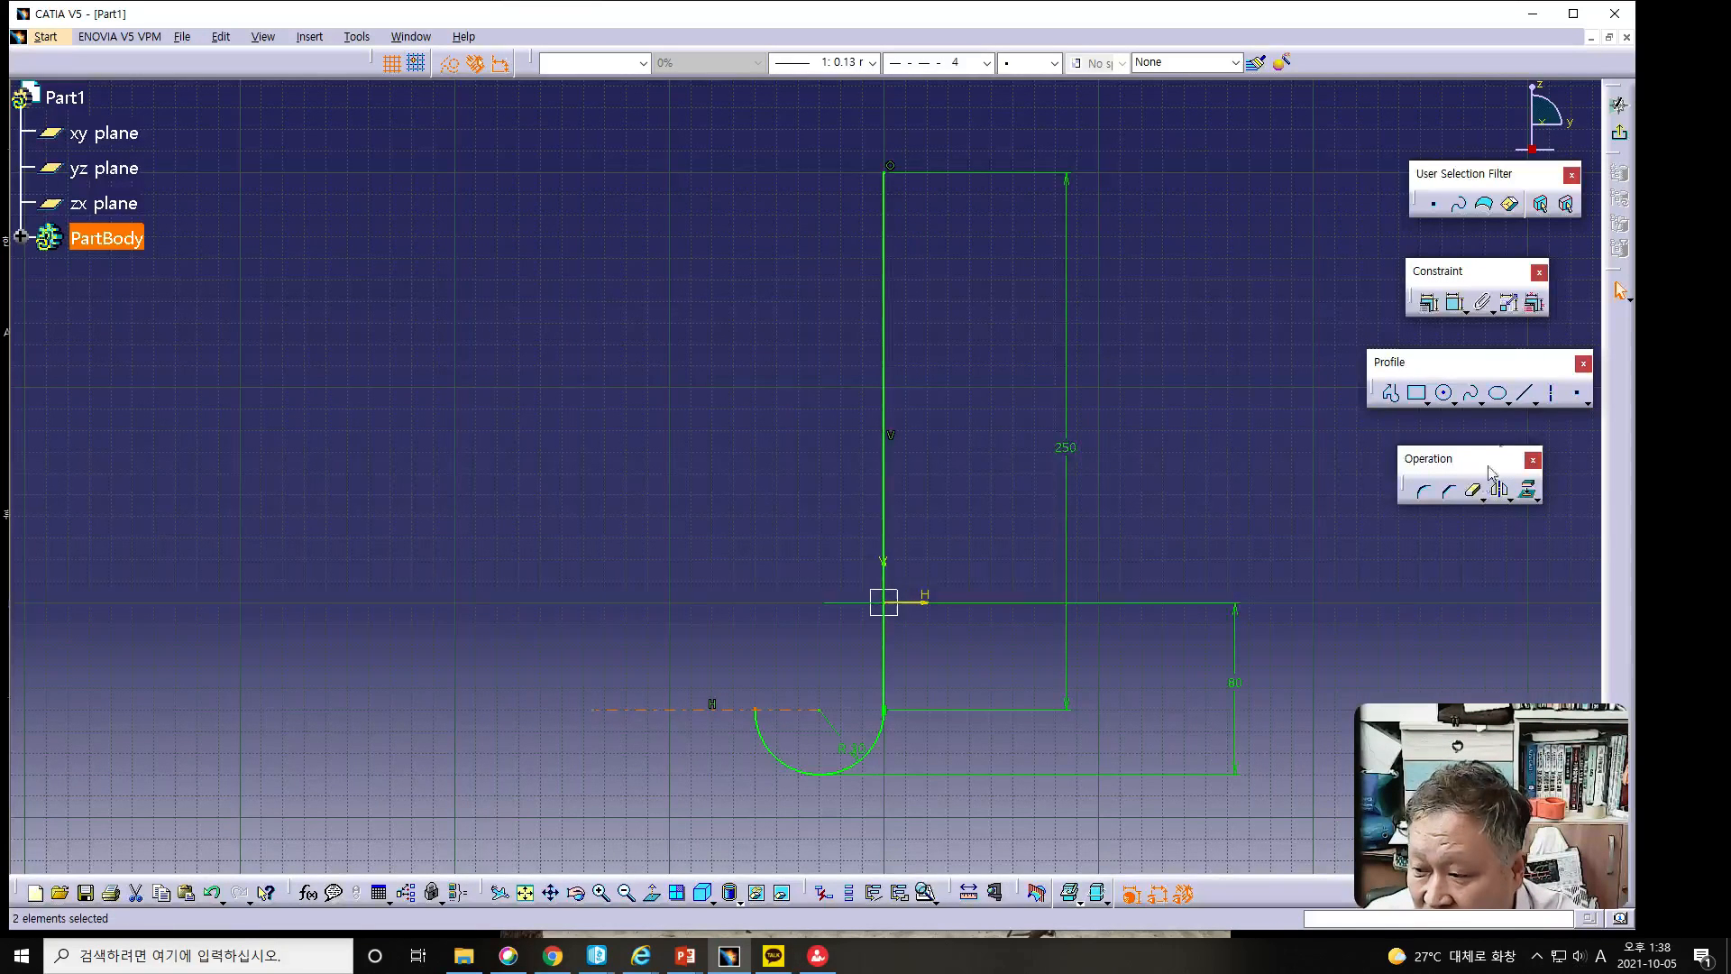
click(1428, 303)
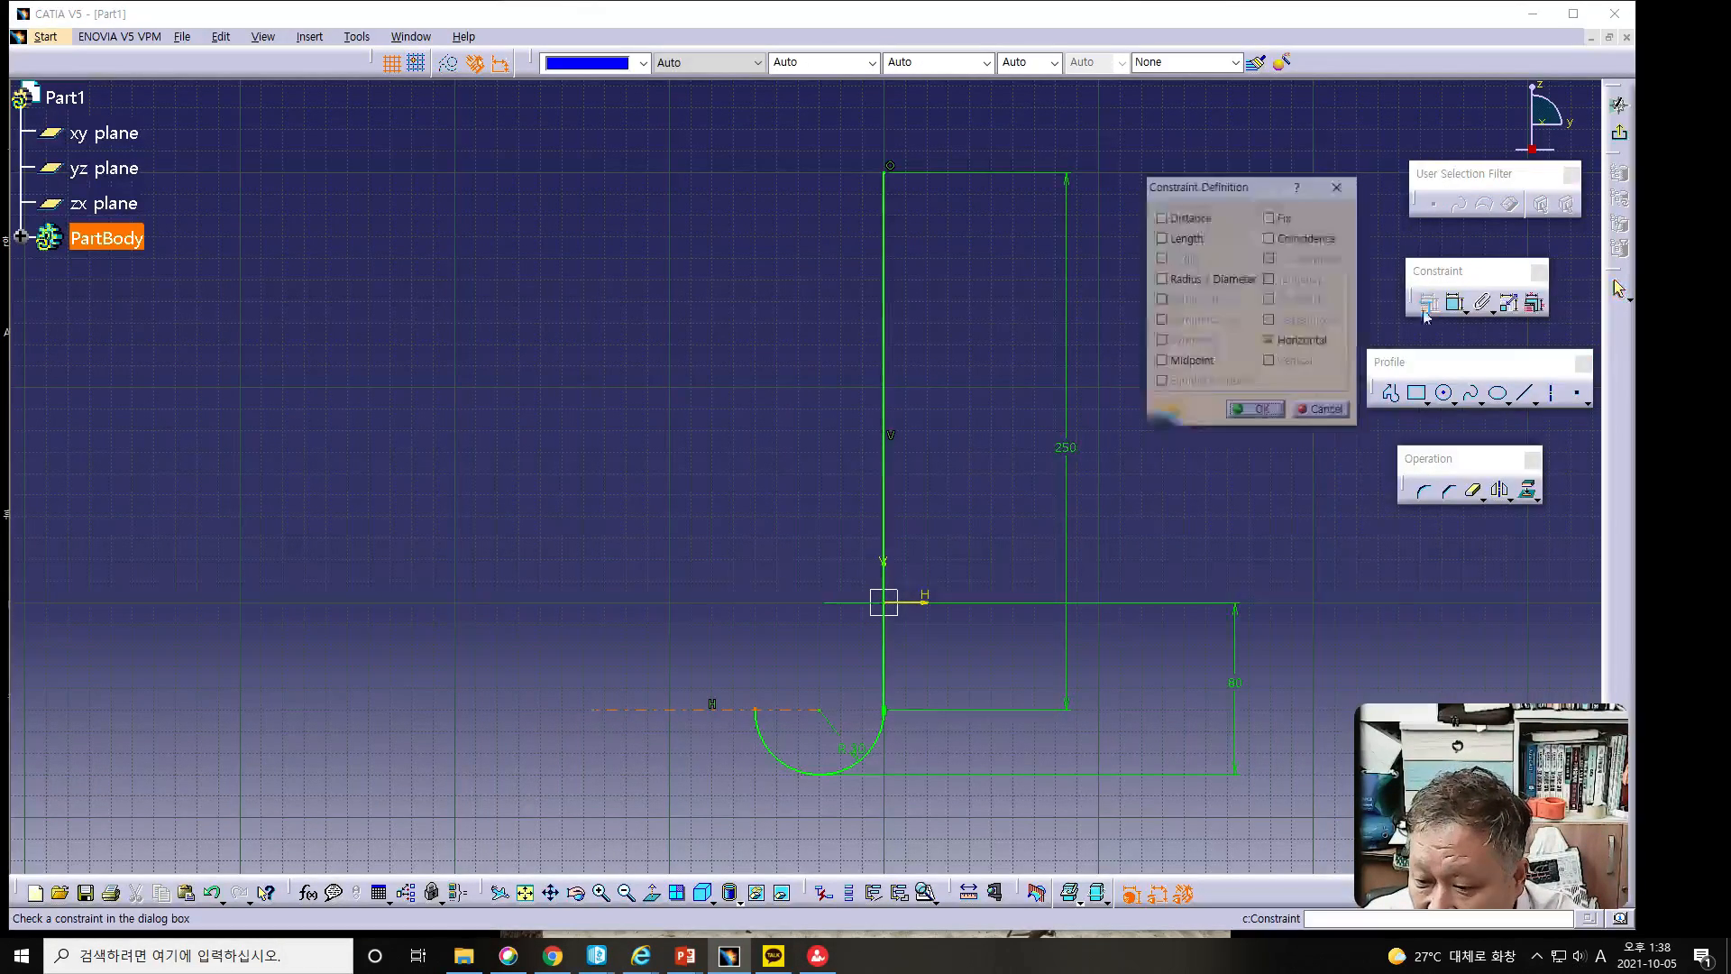
click(1271, 238)
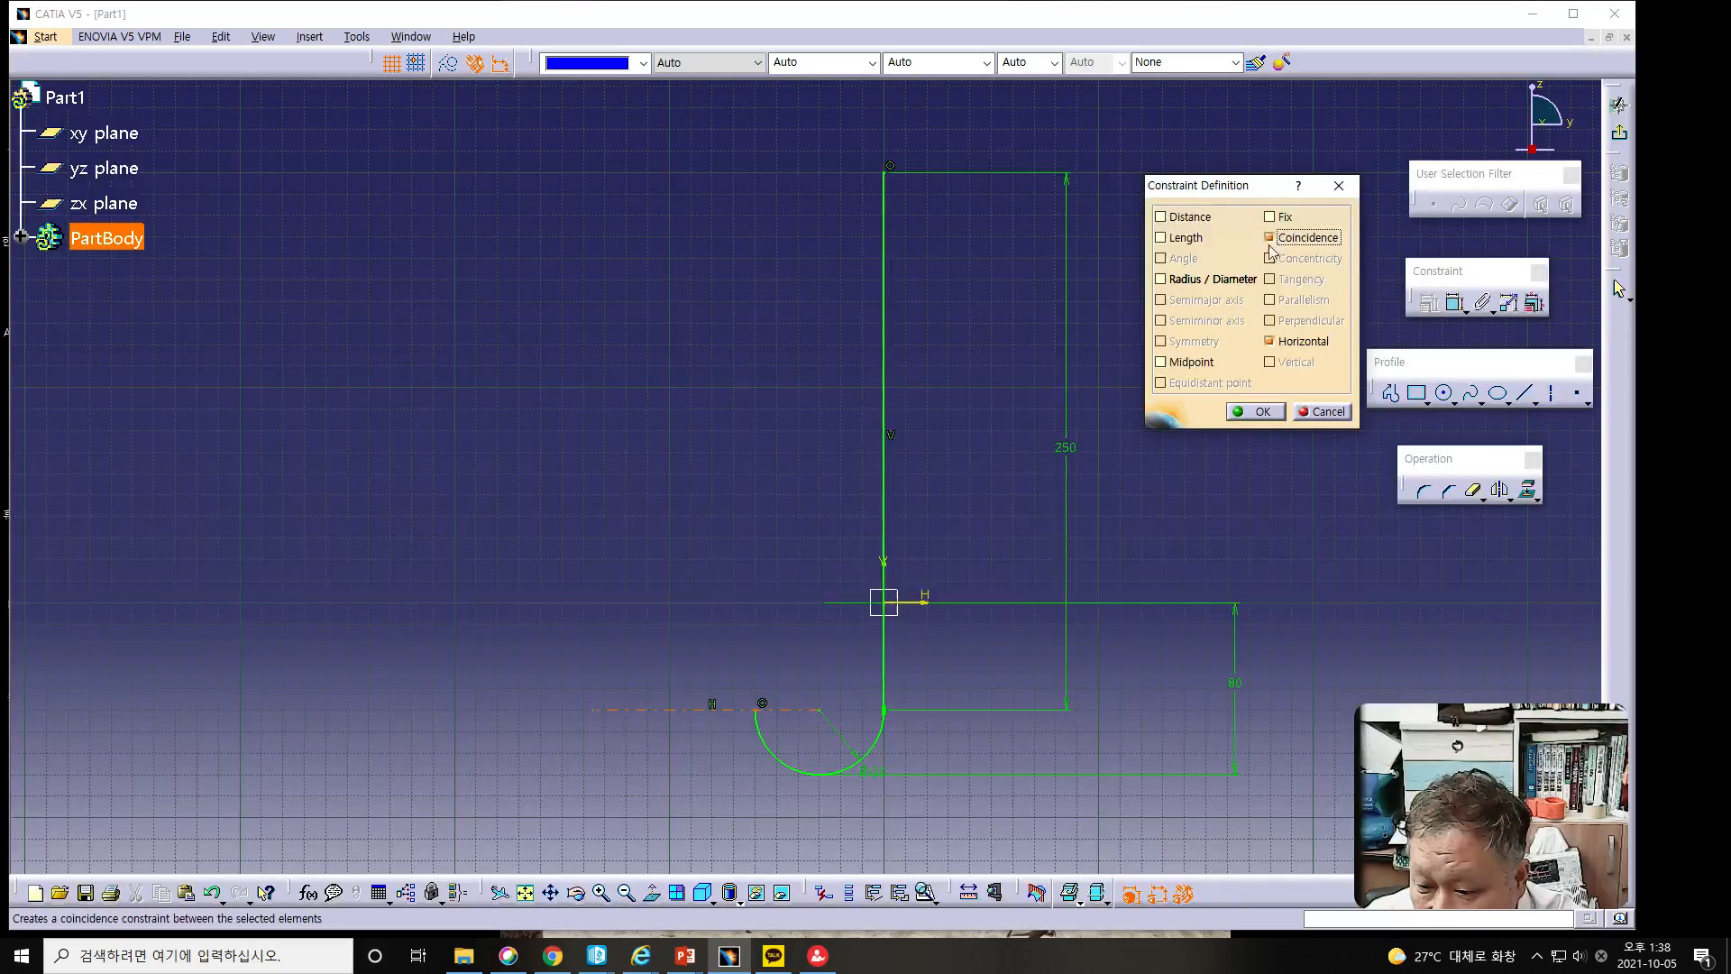
click(1267, 413)
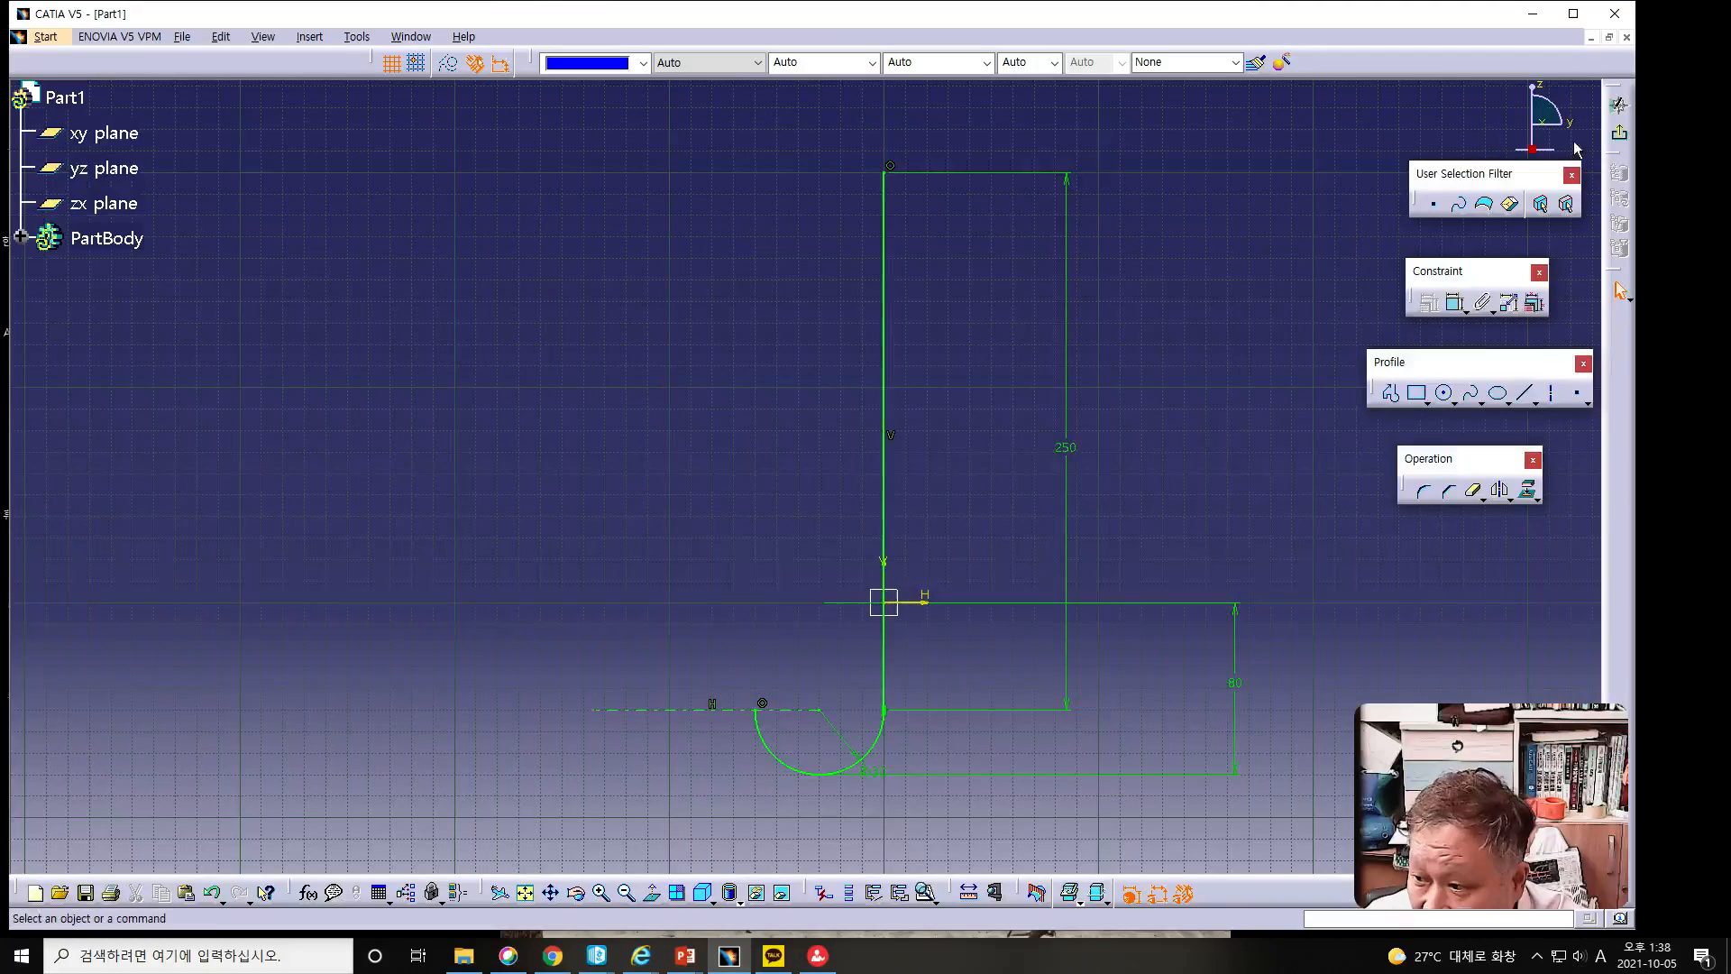
click(1619, 132)
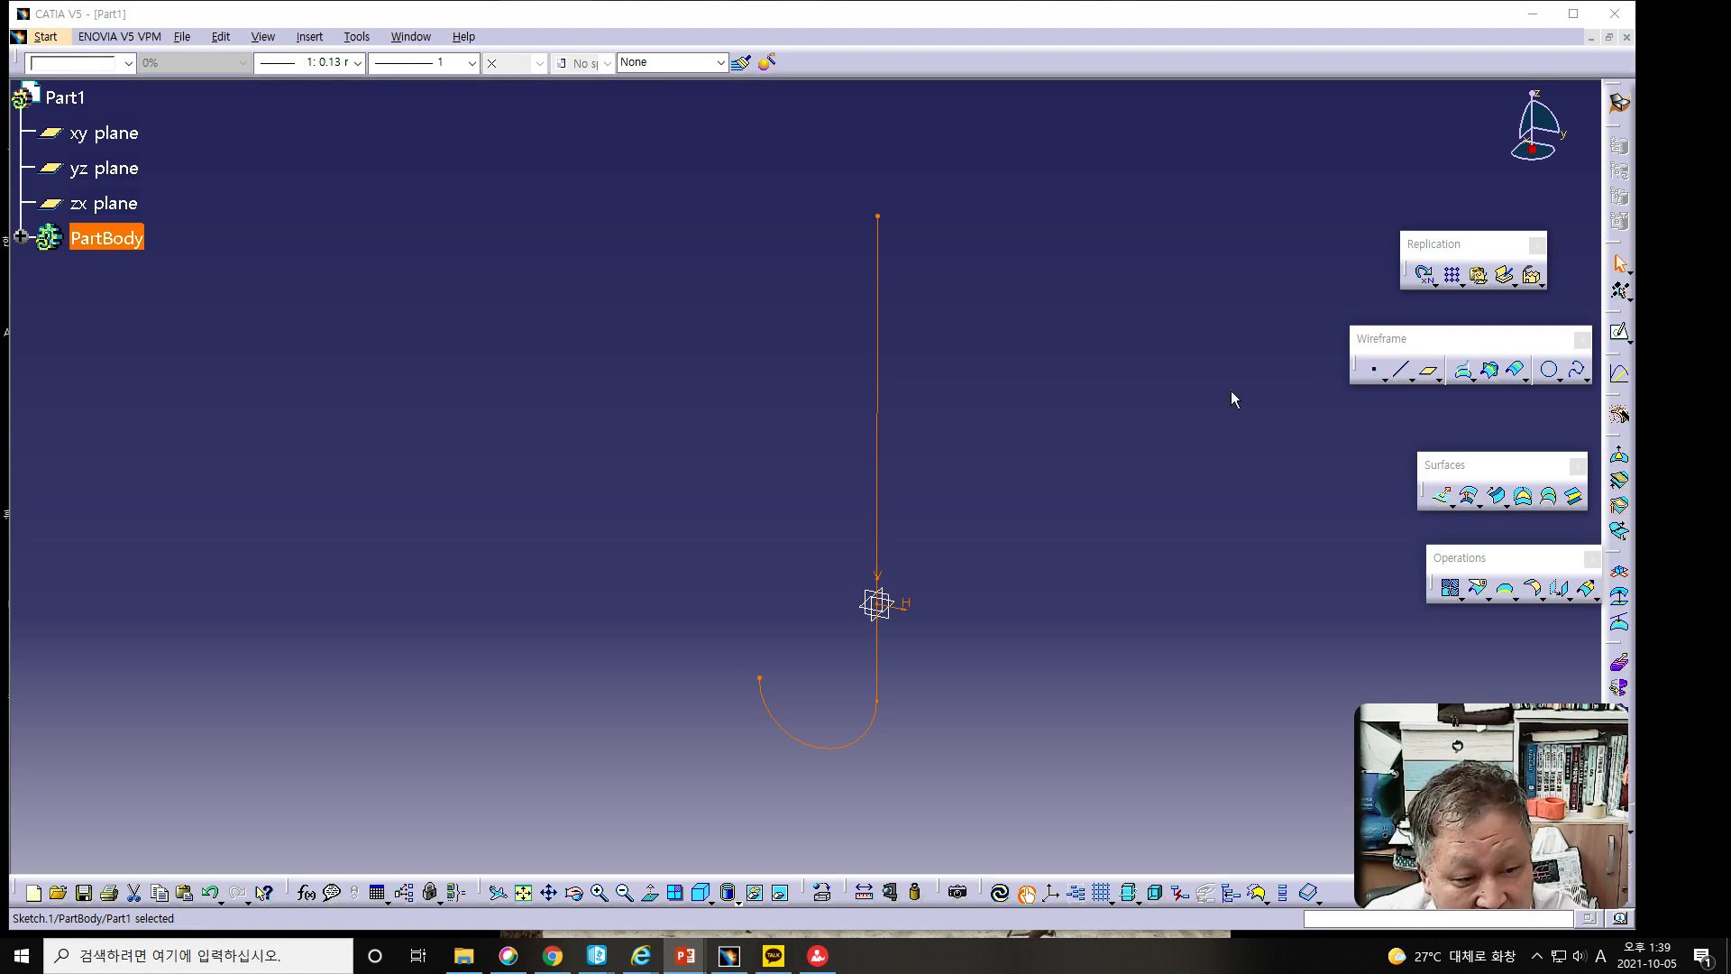
Set up a swept surface with a circular profile, the Center and radius subtype and a radius of 3 mm.
click(1501, 502)
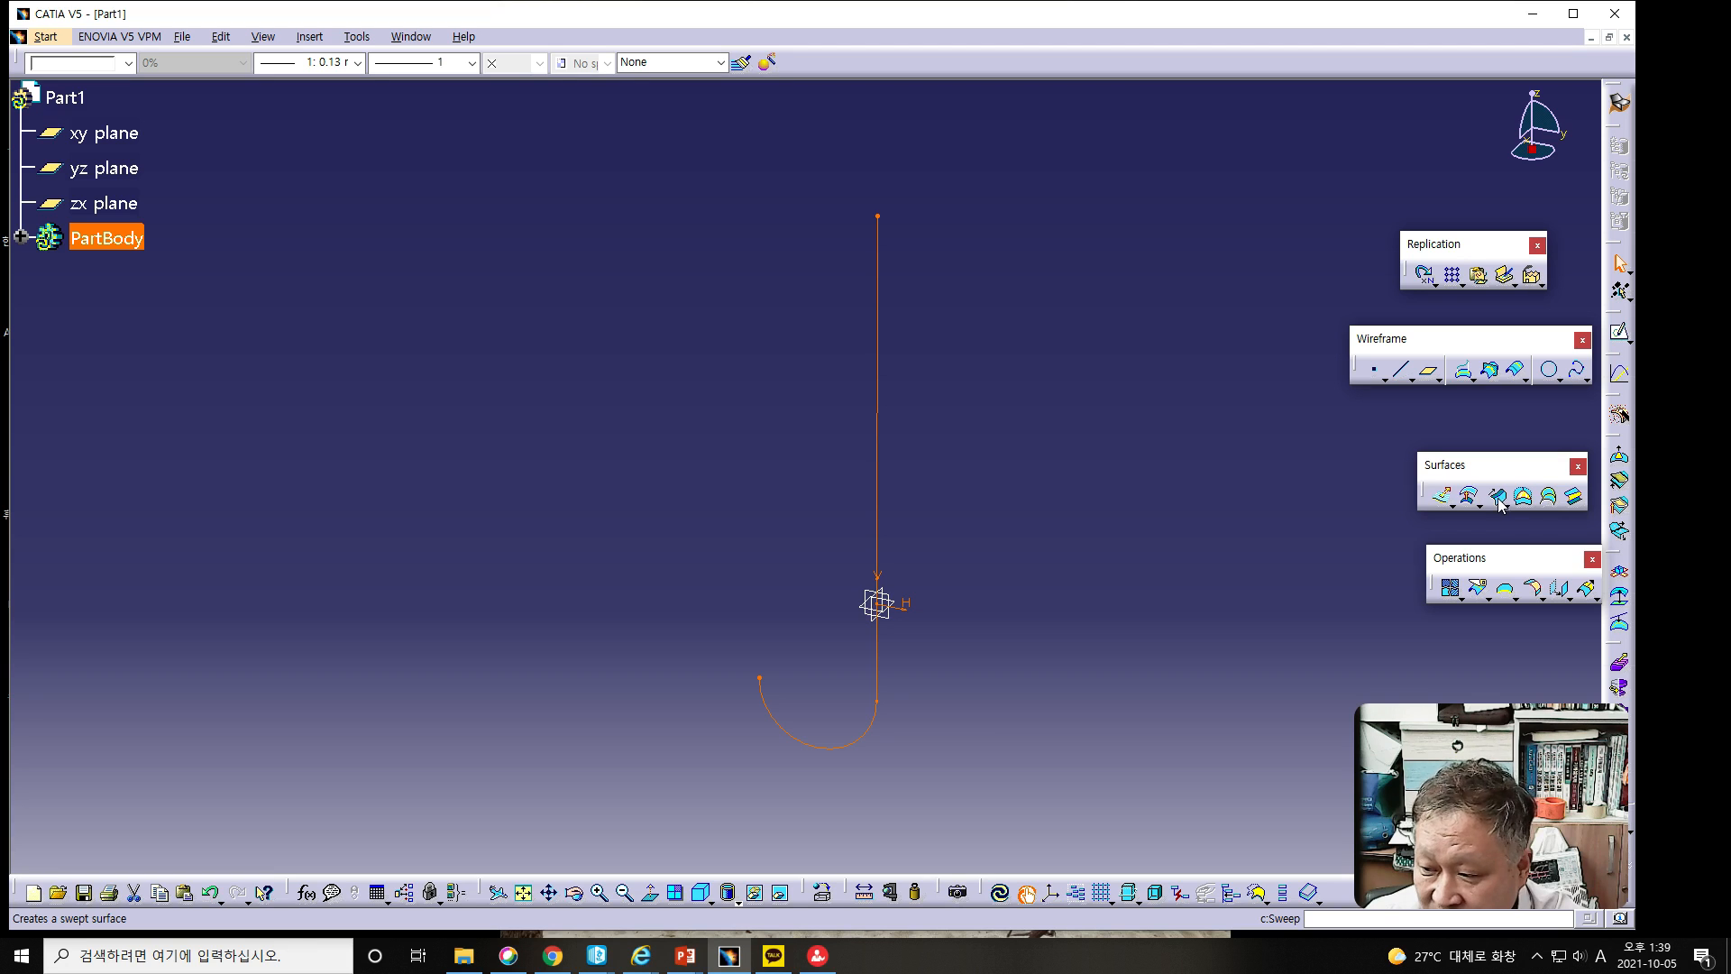
click(1501, 502)
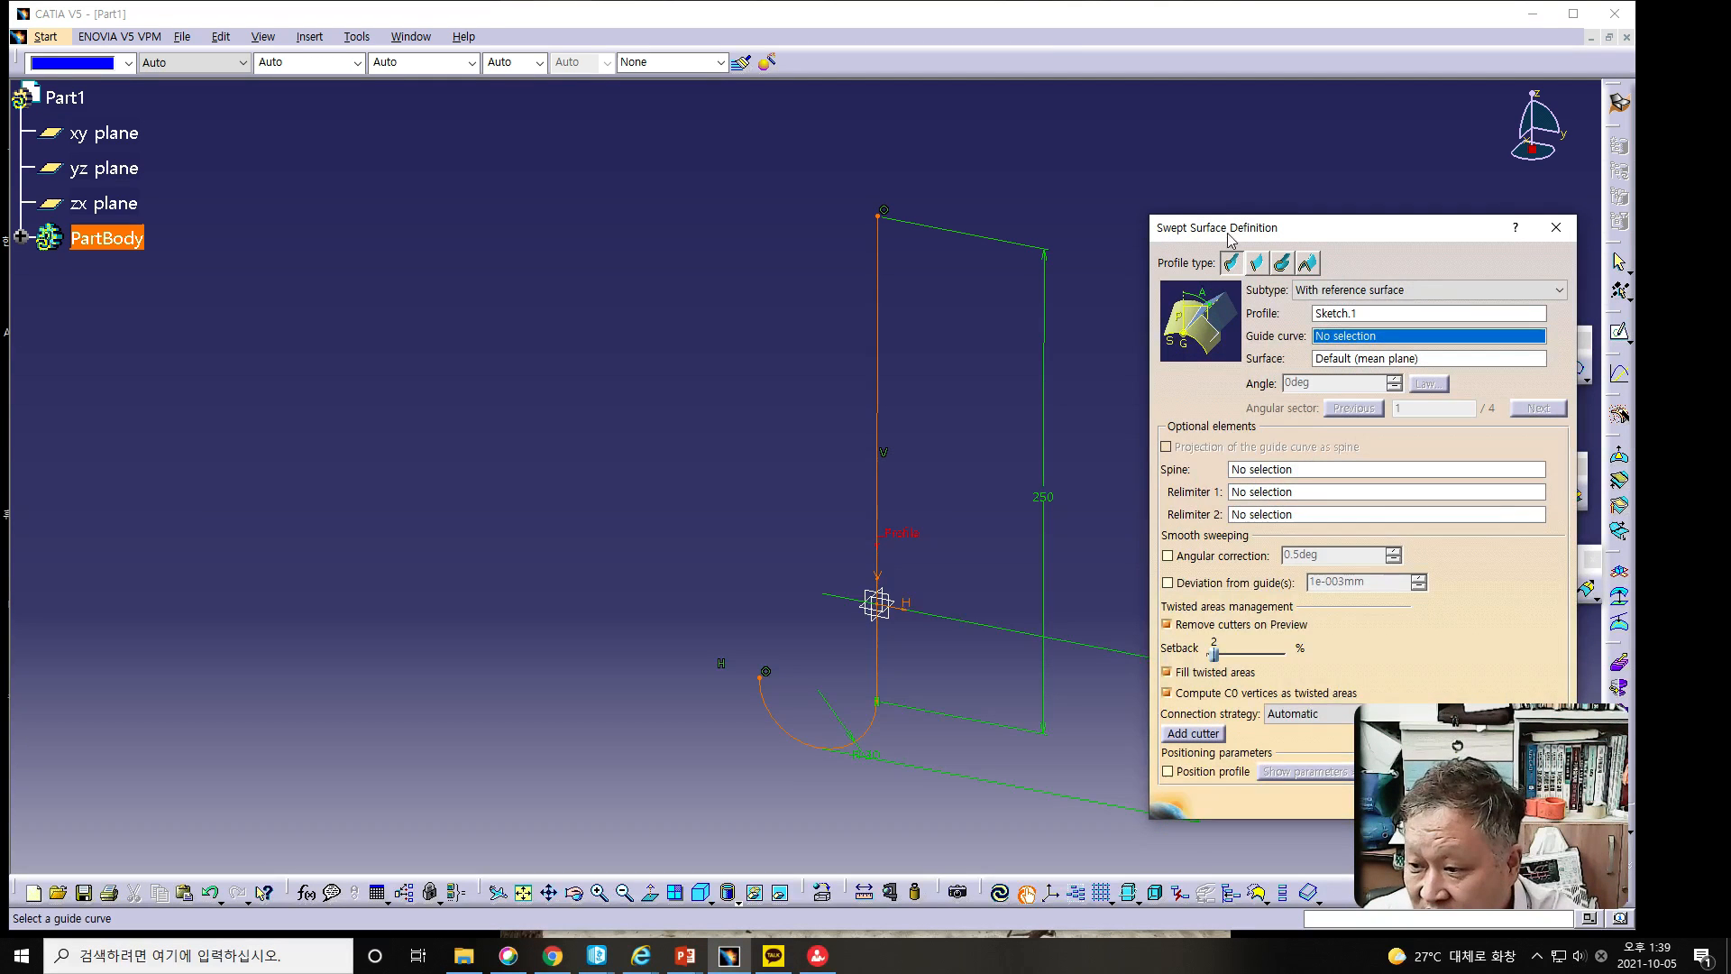
drag(1258, 232, 1146, 161)
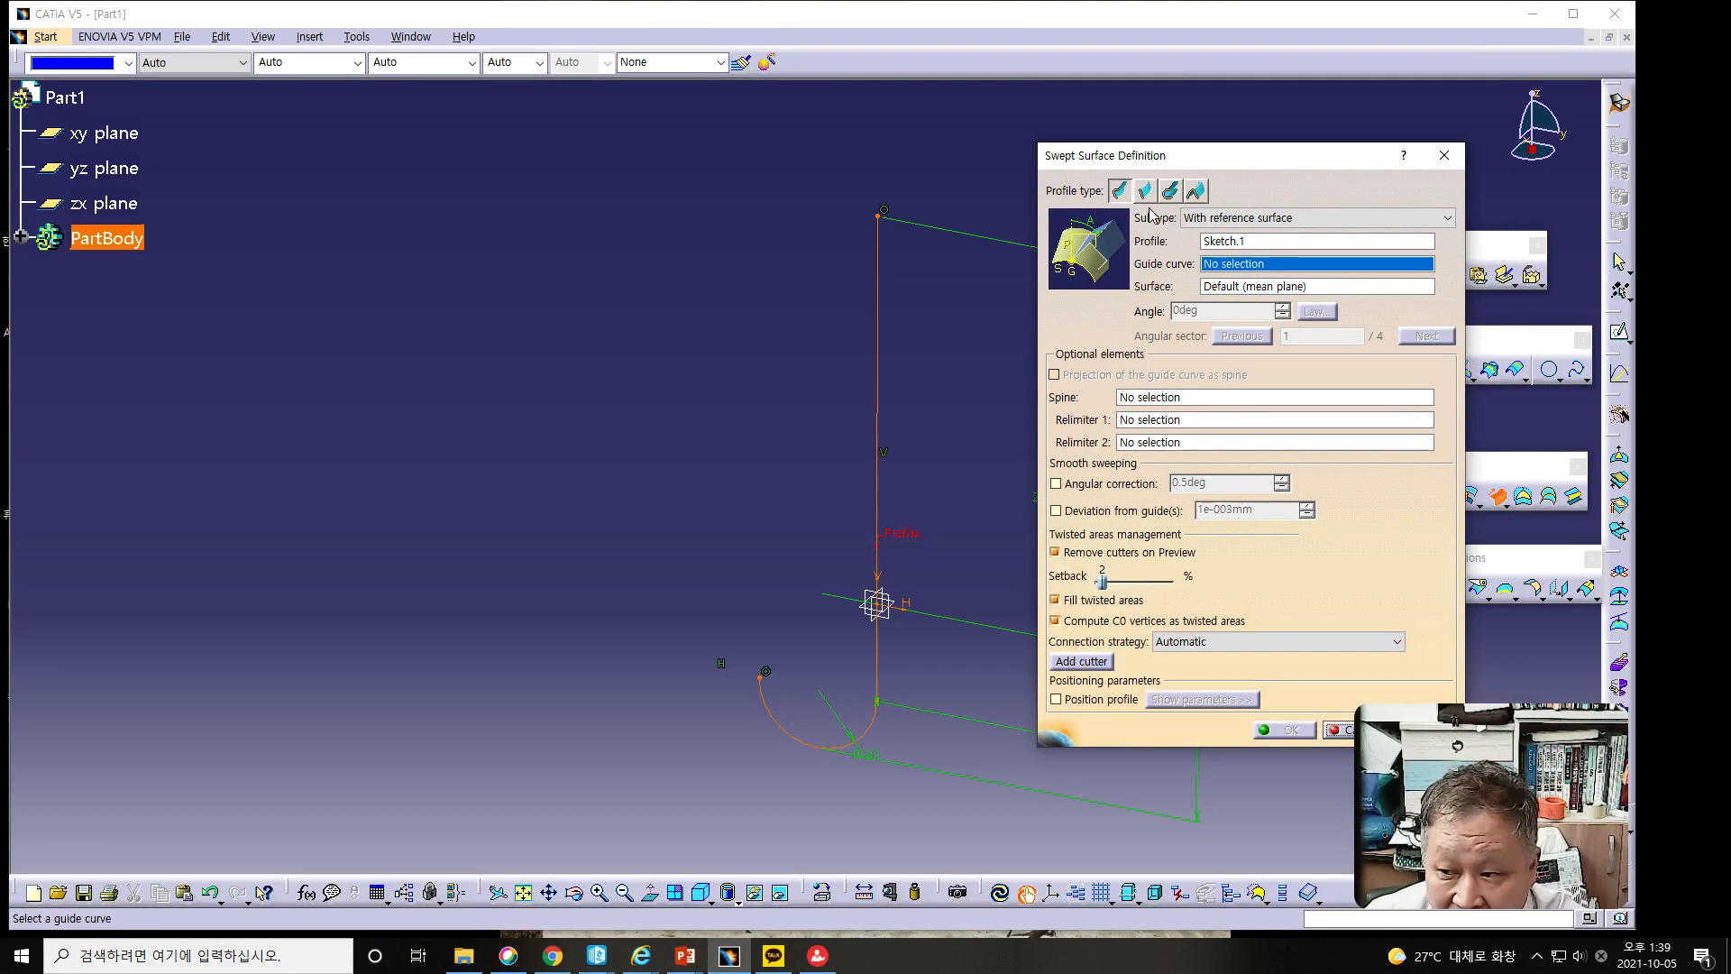
click(1169, 190)
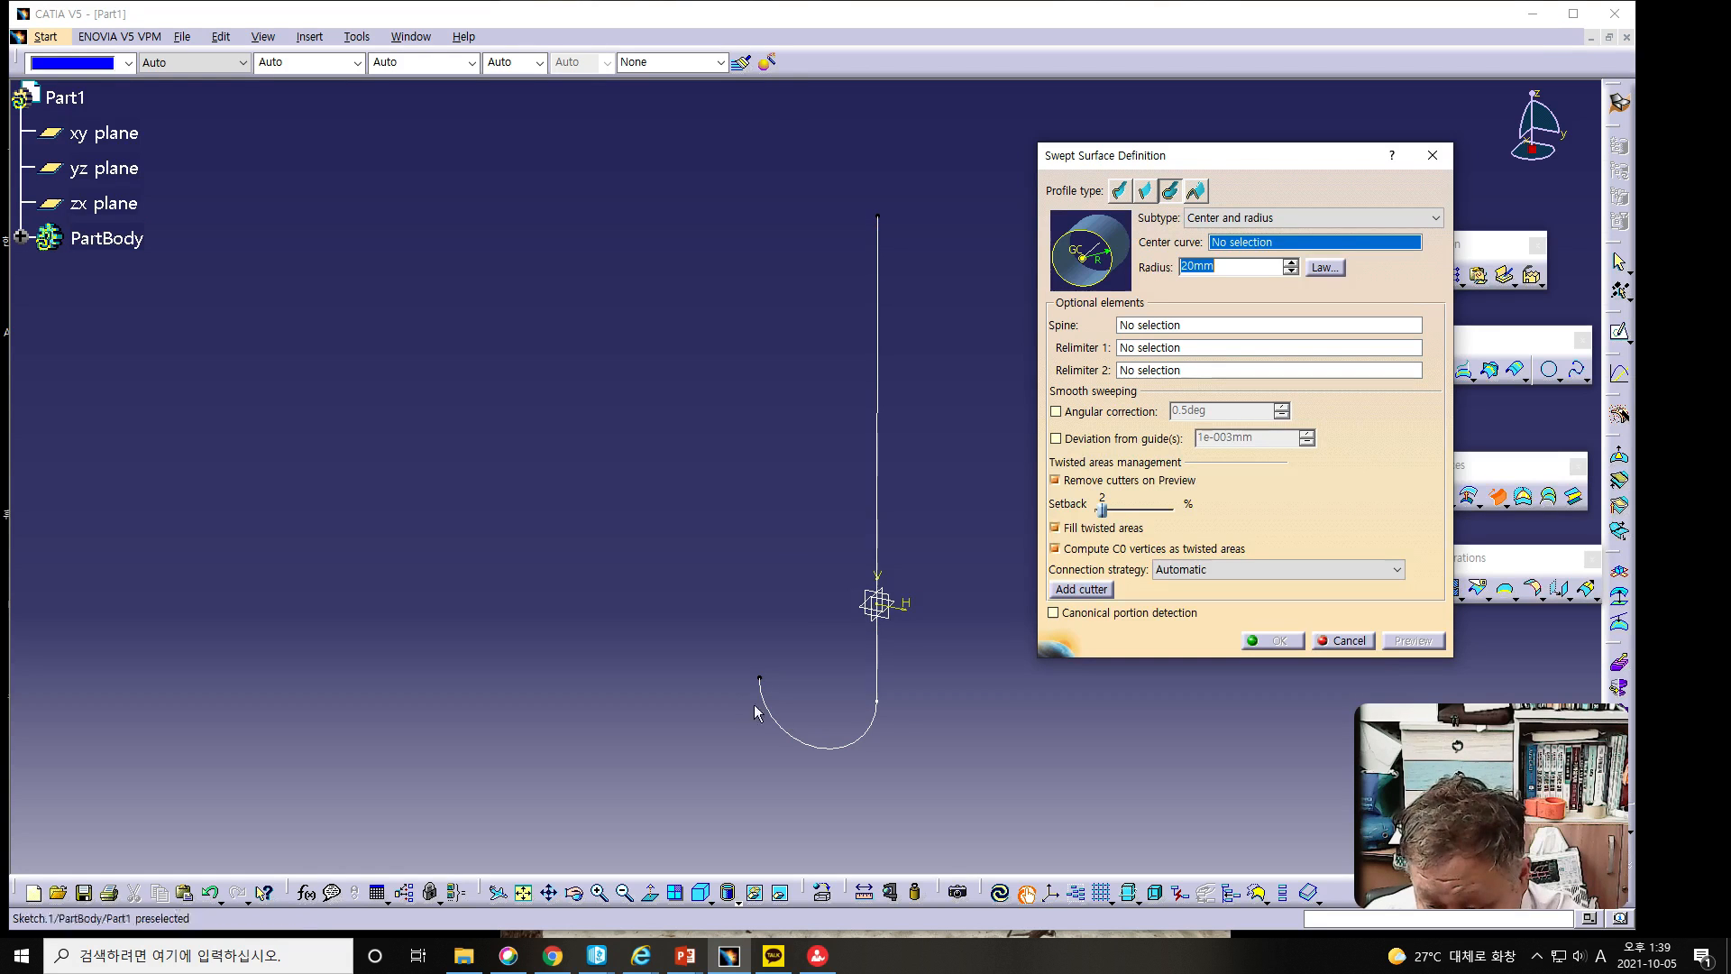
click(1250, 221)
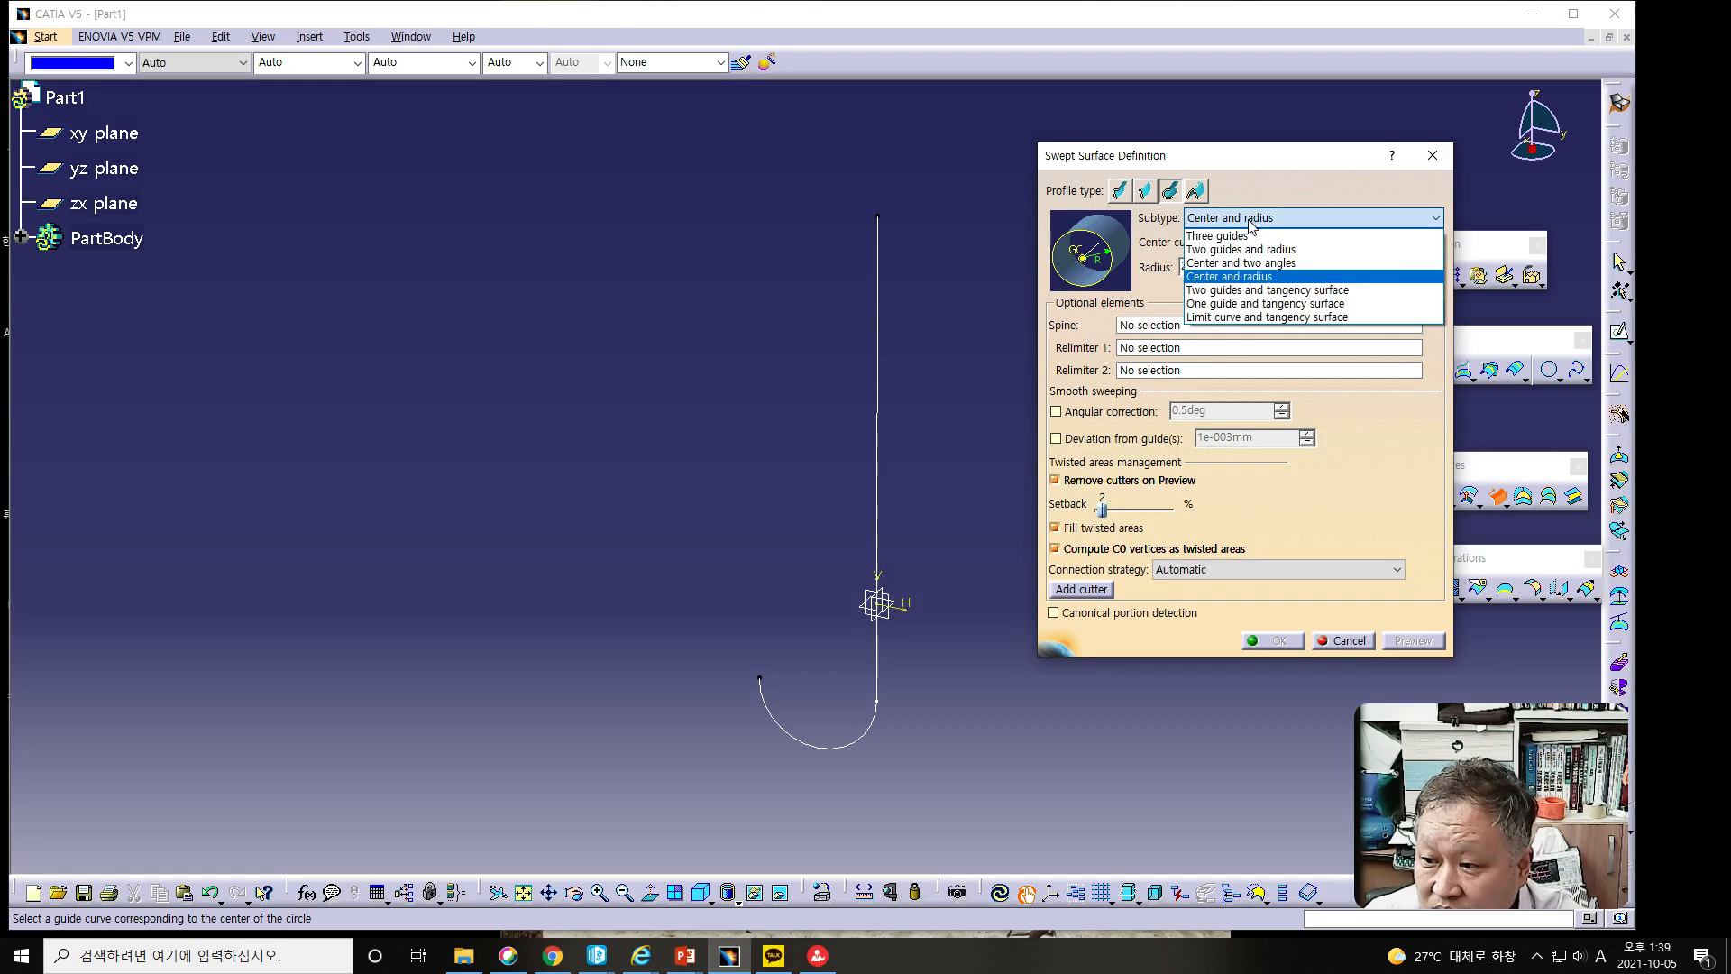
click(1249, 276)
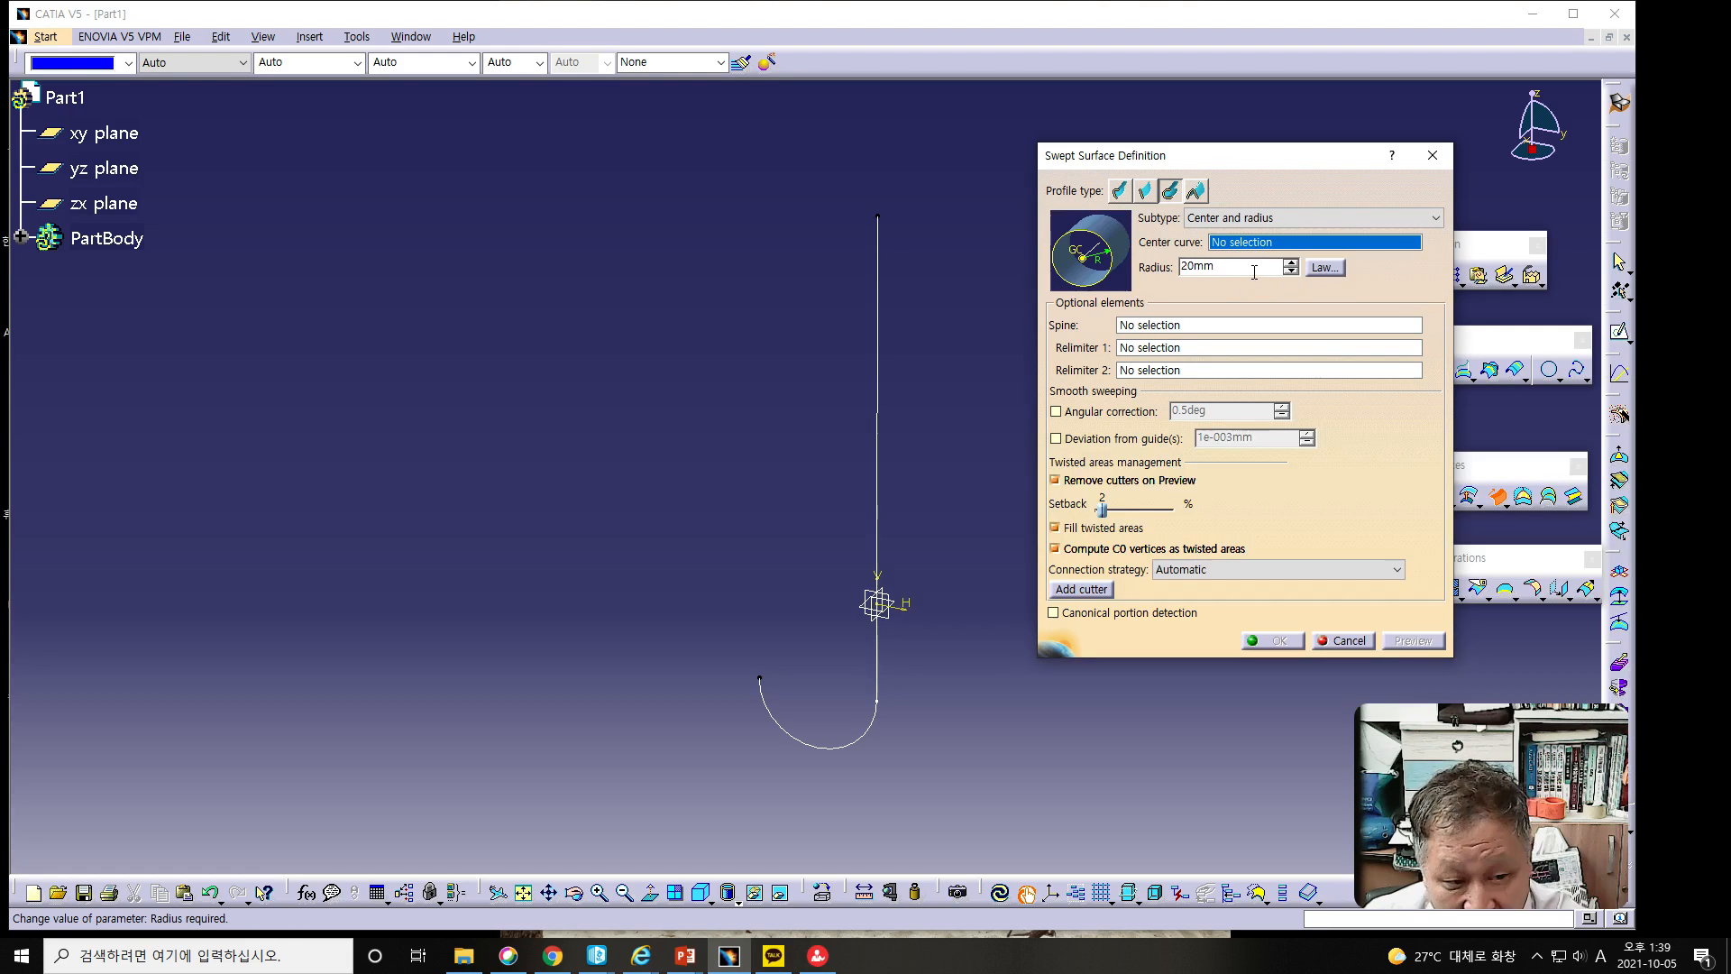
click(1239, 272)
text(3)
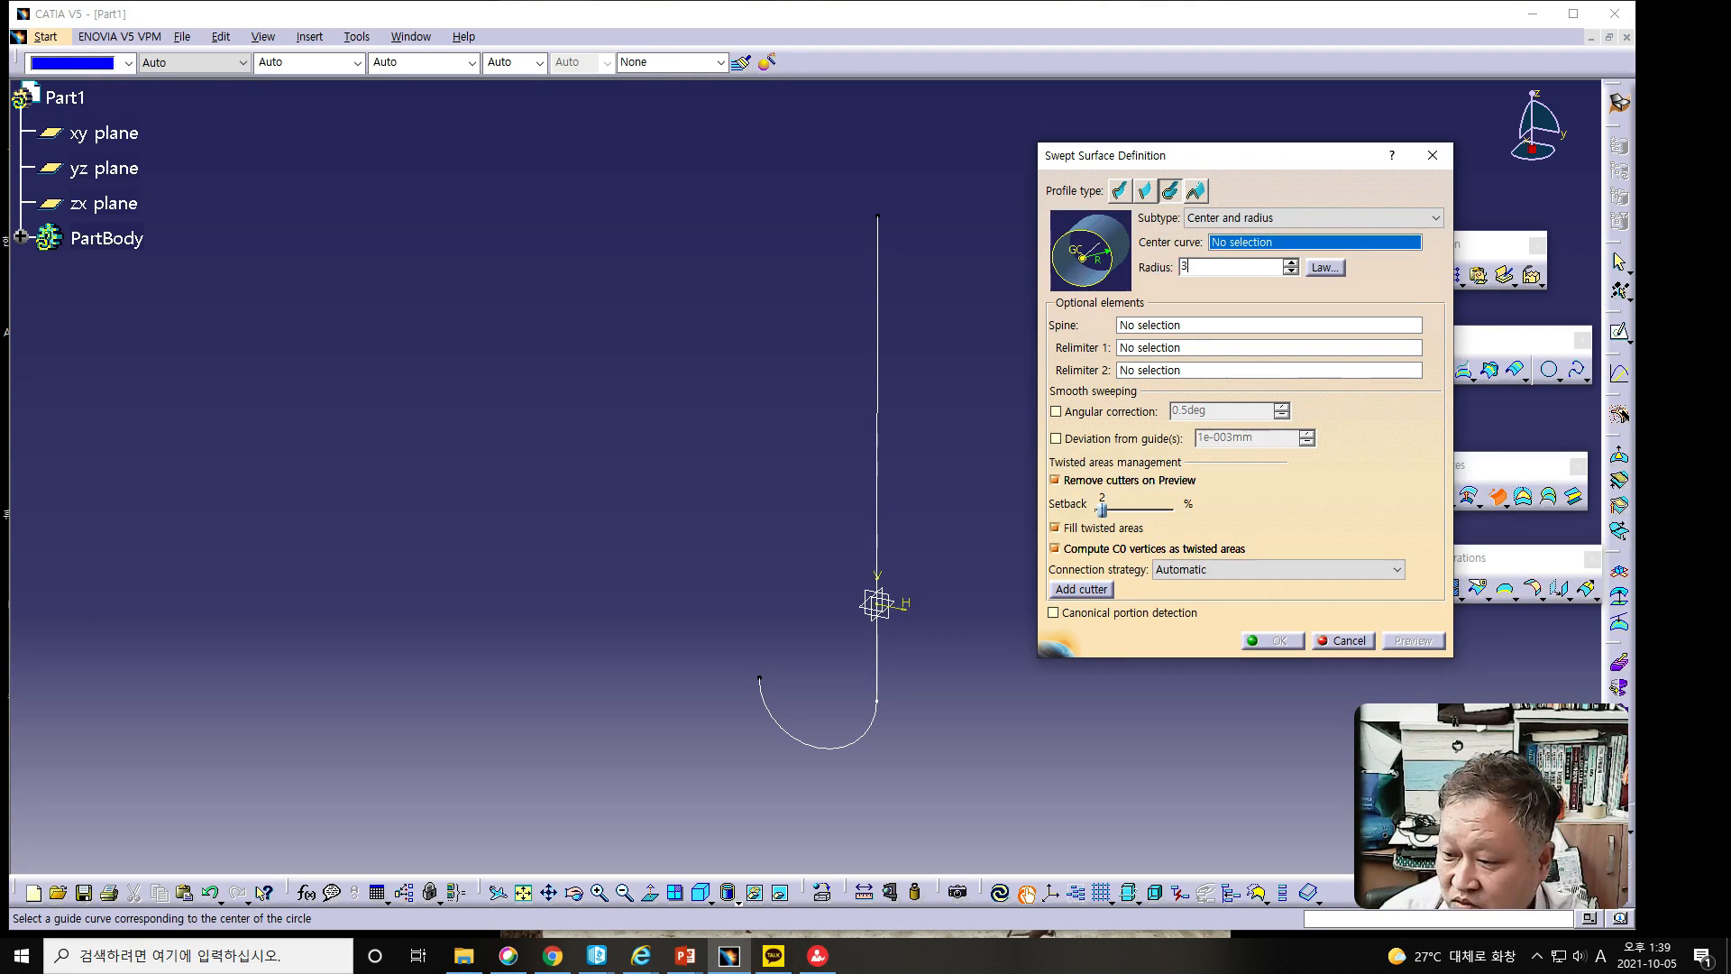
Use the shaft and handle sketch as both spine and center curve, preview the sweep and create it.
click(1237, 327)
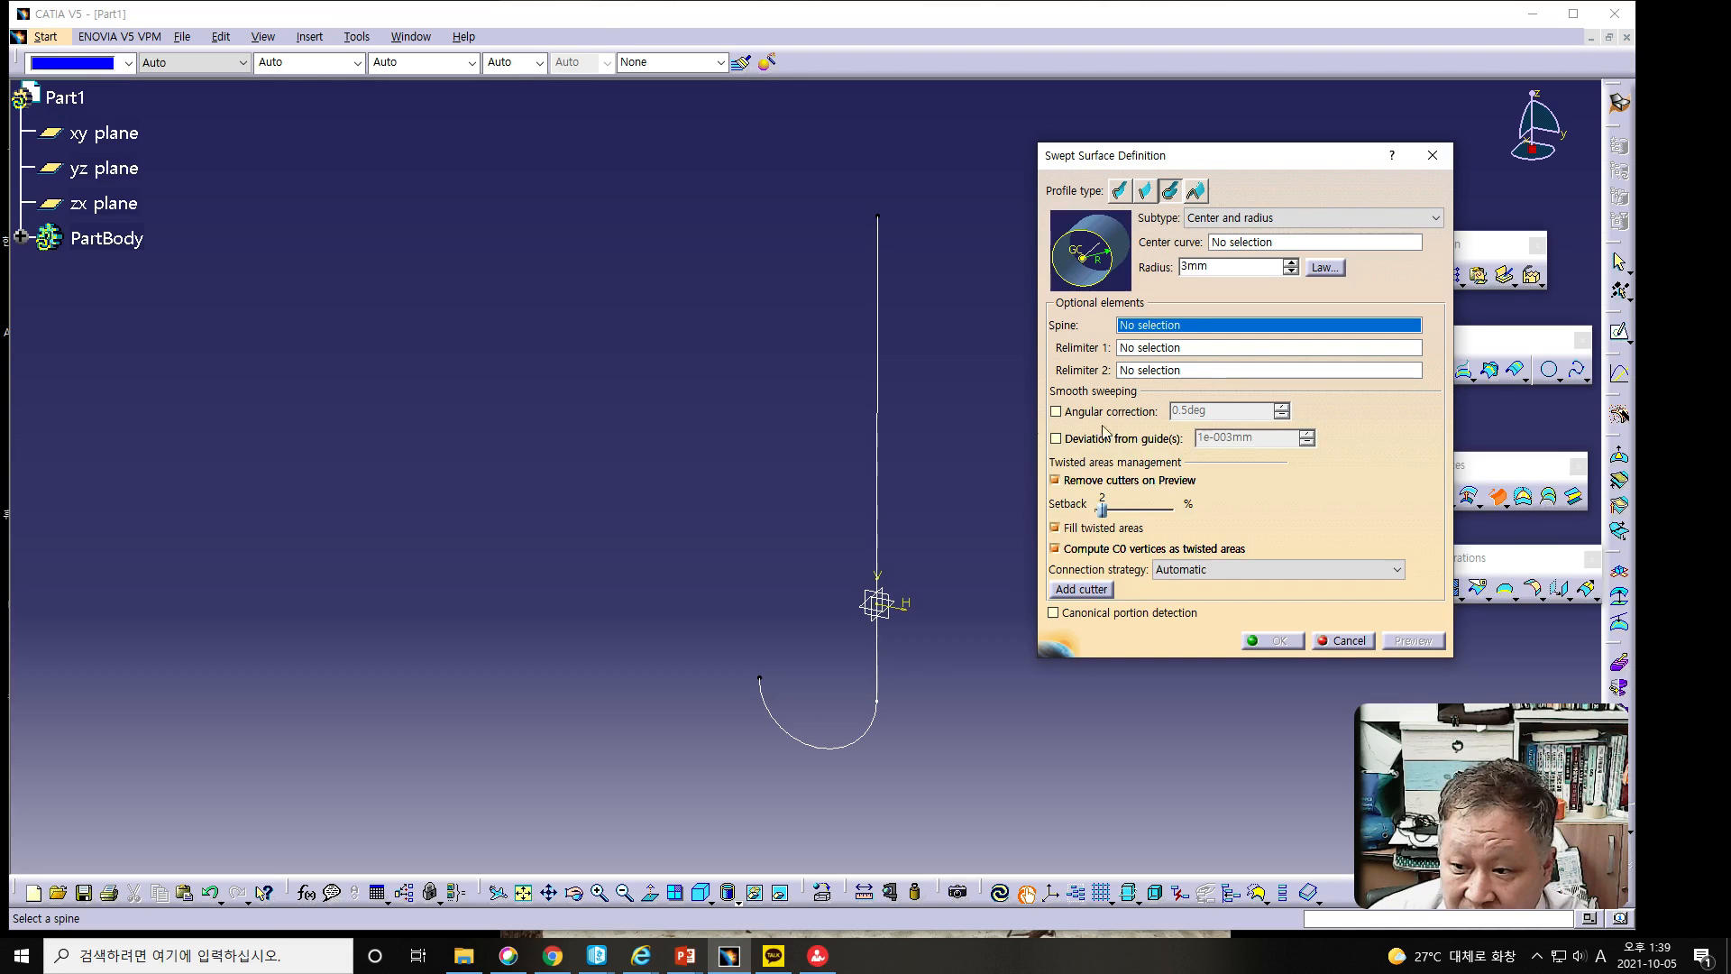
click(880, 405)
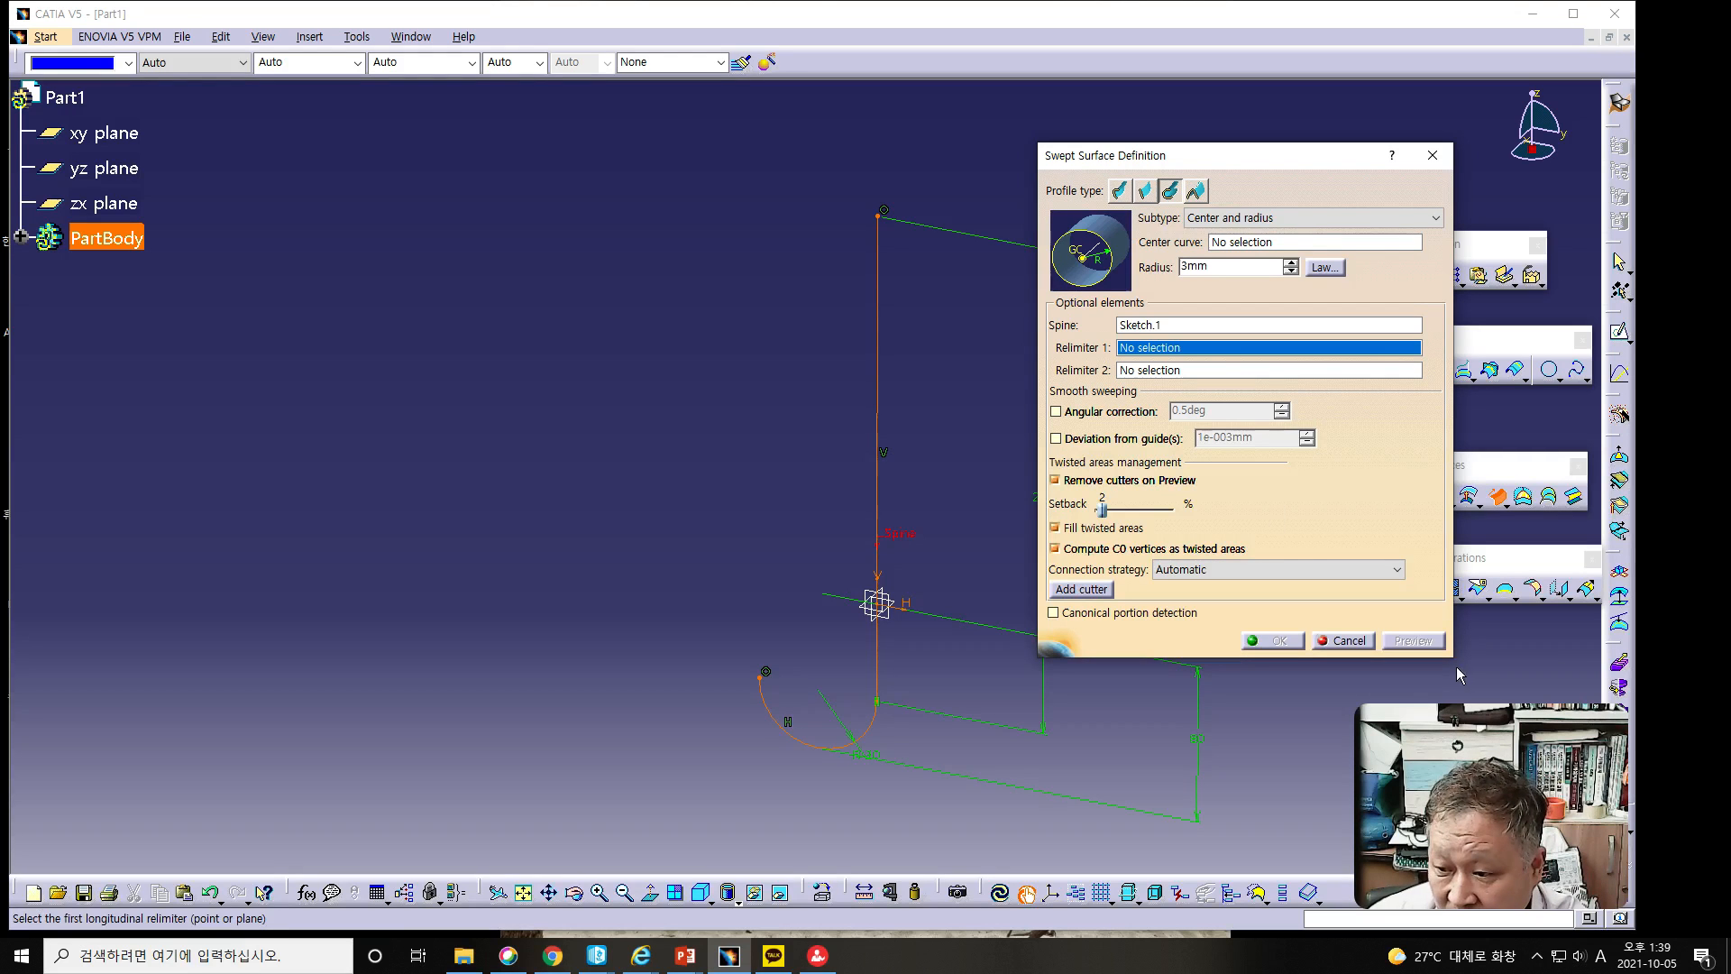
click(1271, 241)
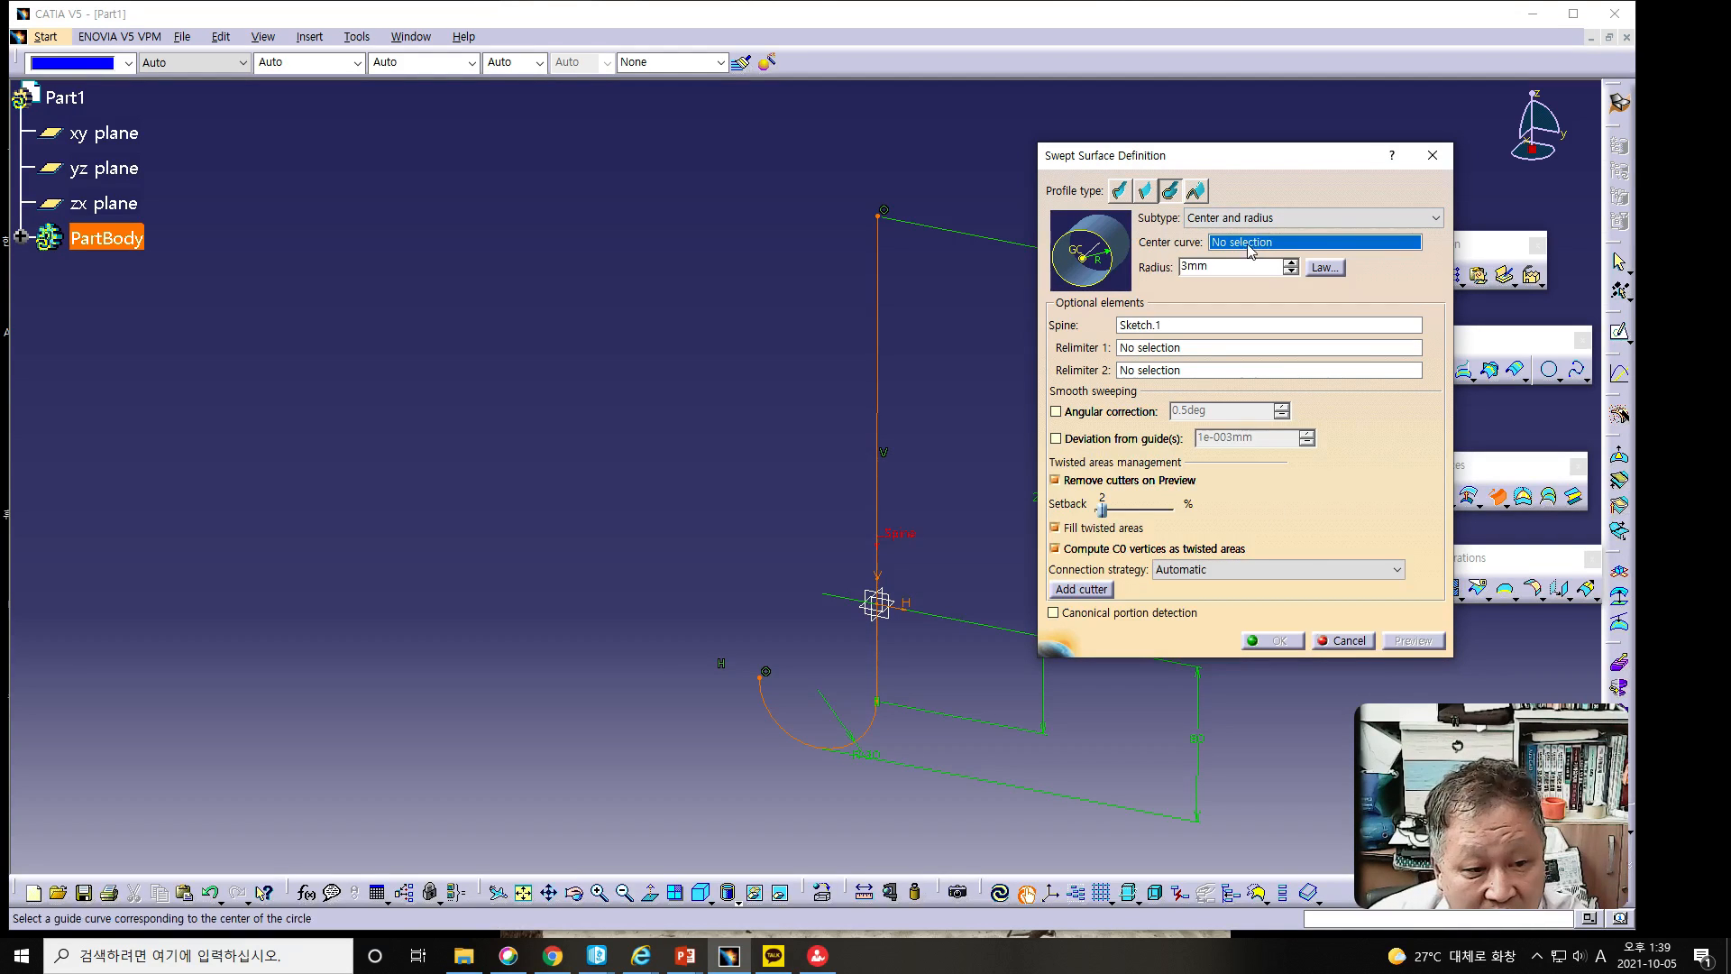
click(885, 420)
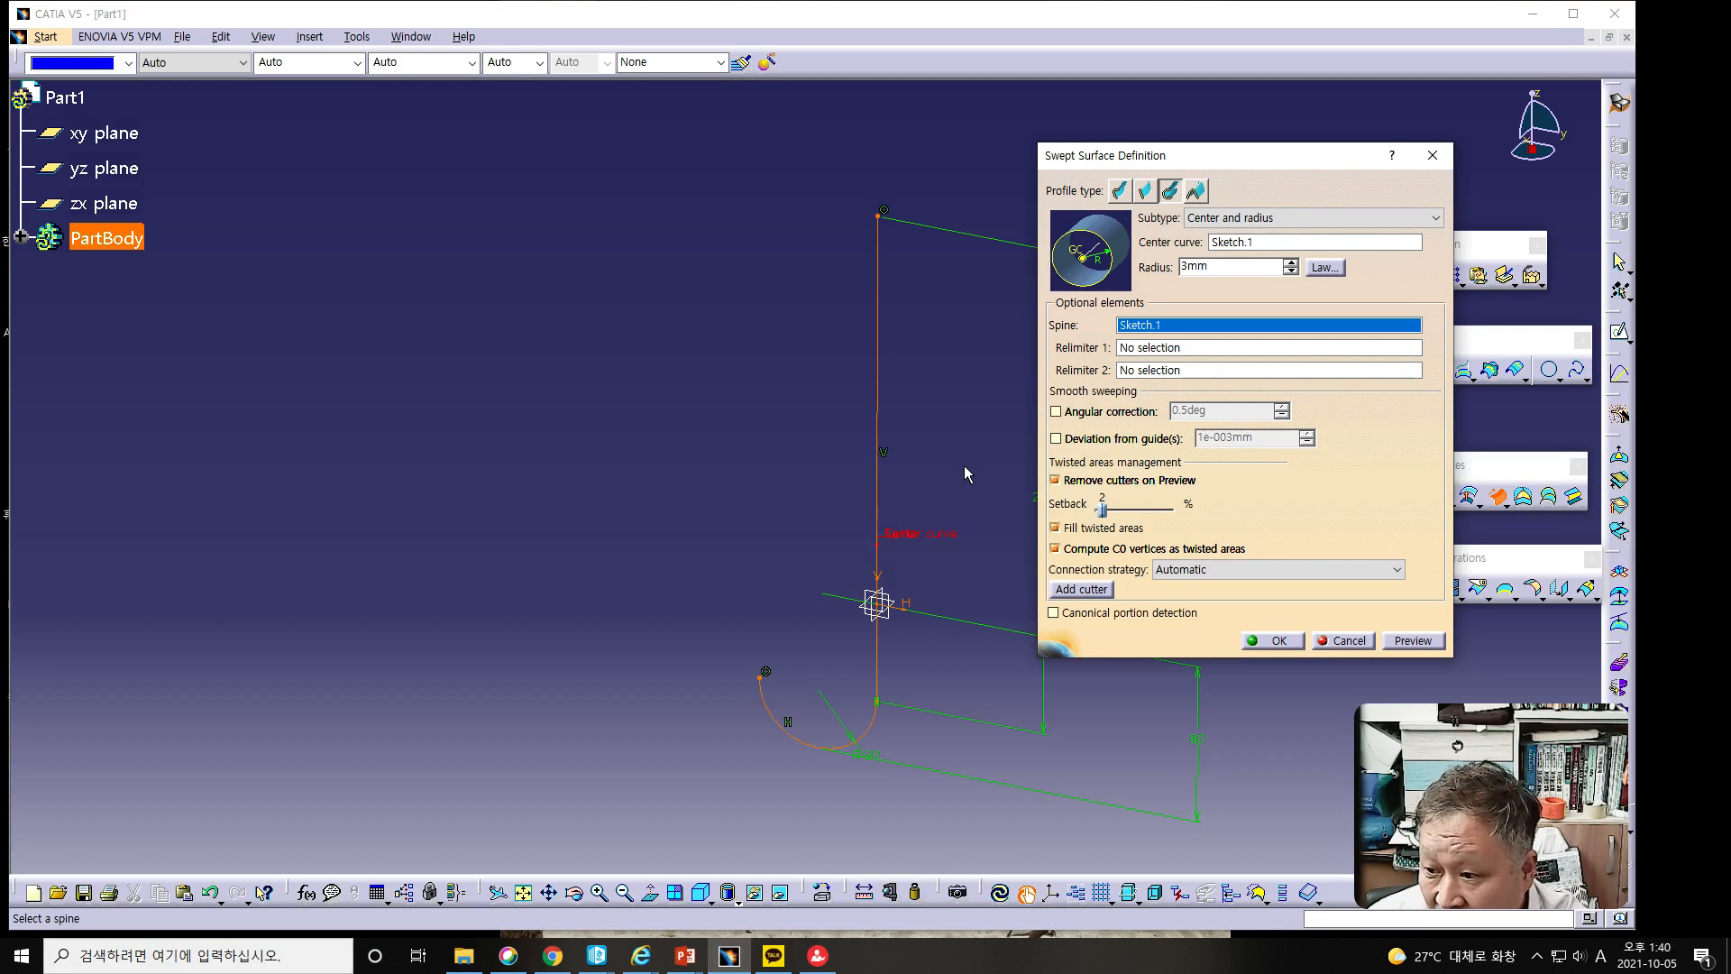
click(1412, 639)
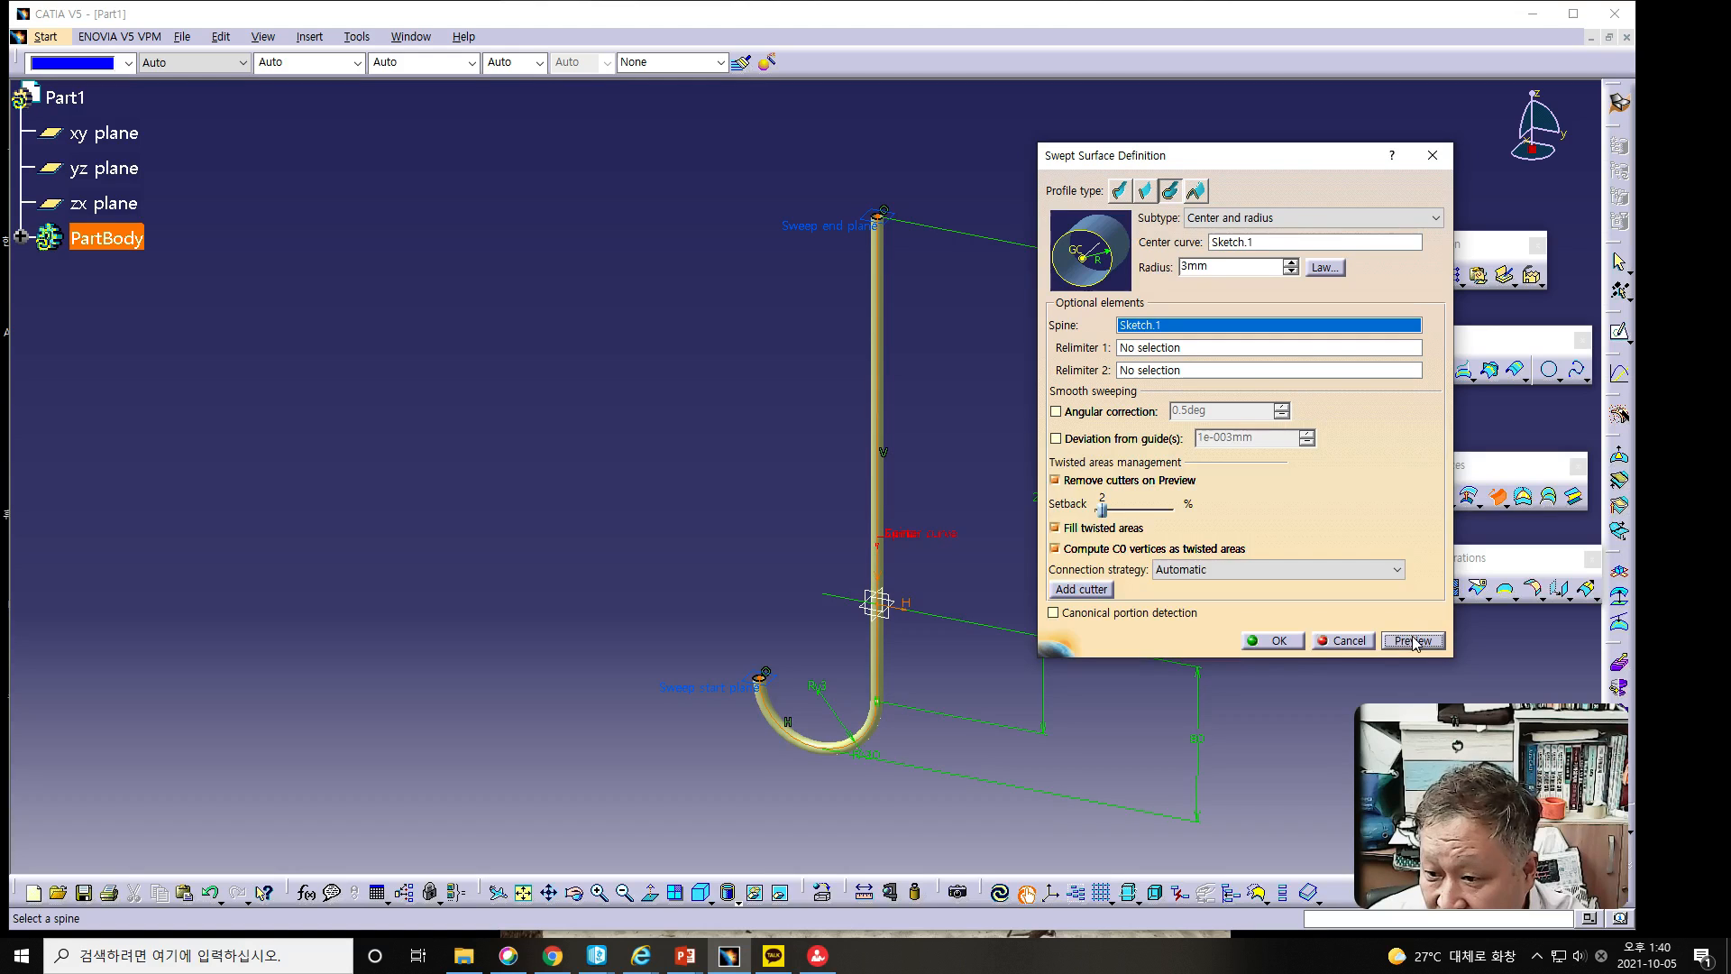
click(1277, 640)
middle_drag(1051, 568, 1089, 498)
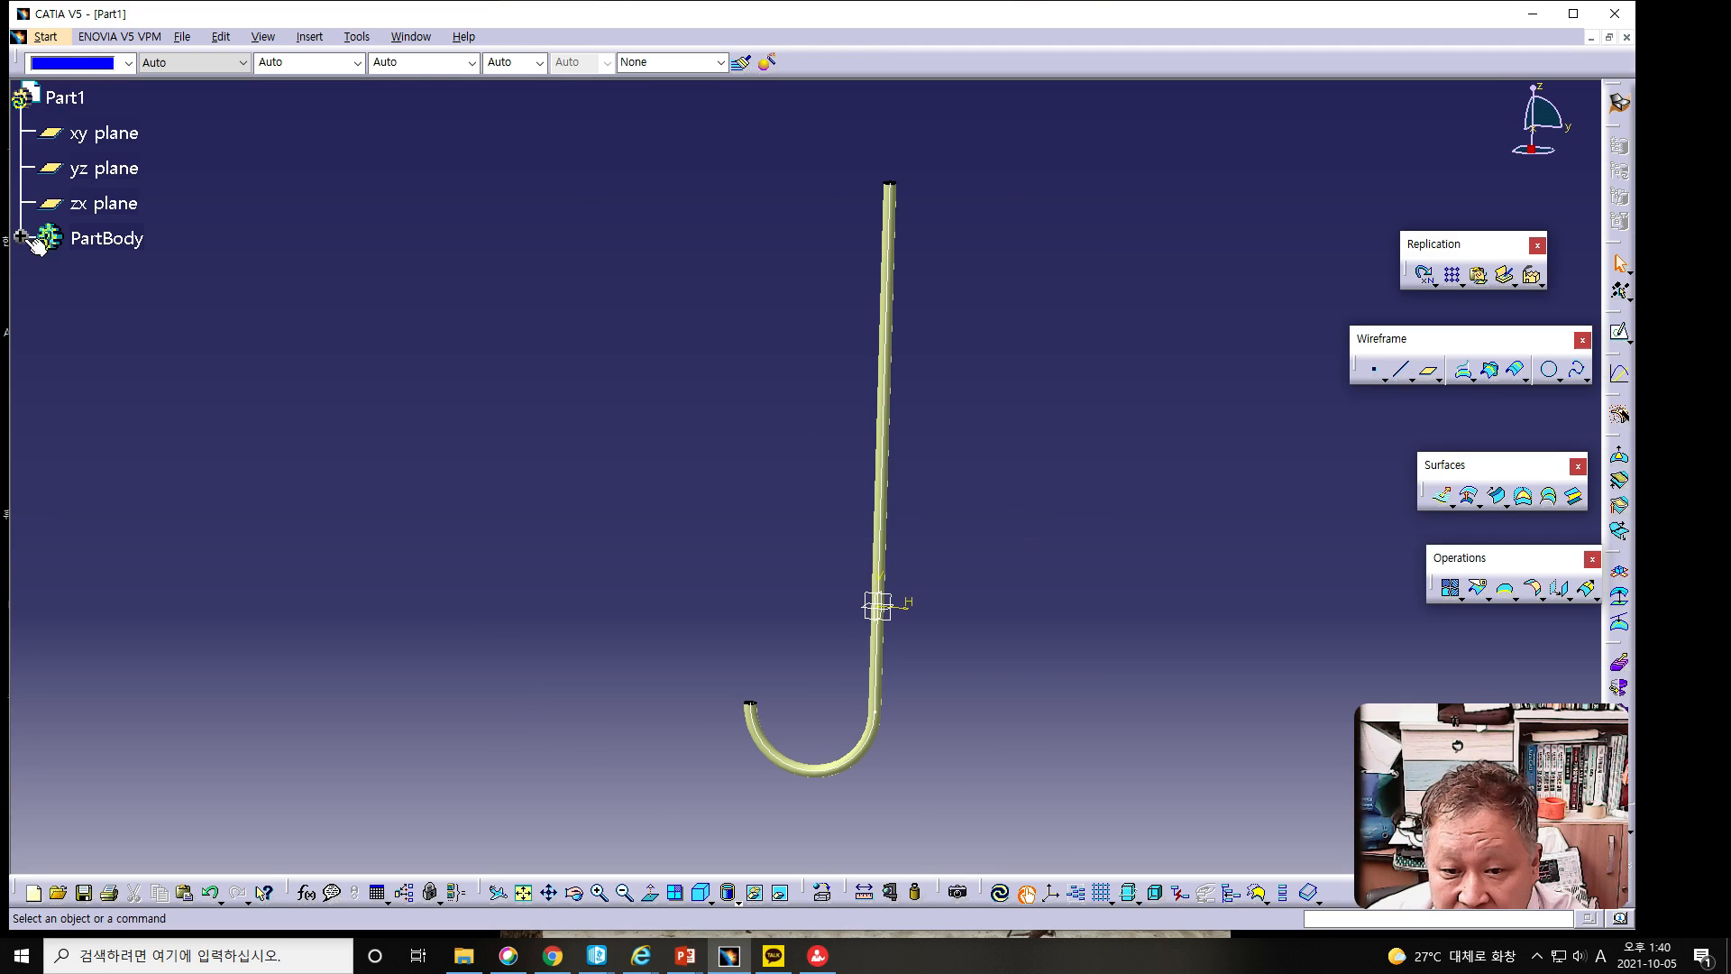
Reopen the shaft and handle sketch to review its geometry, and return to the 3D model.
click(25, 236)
double_click(107, 275)
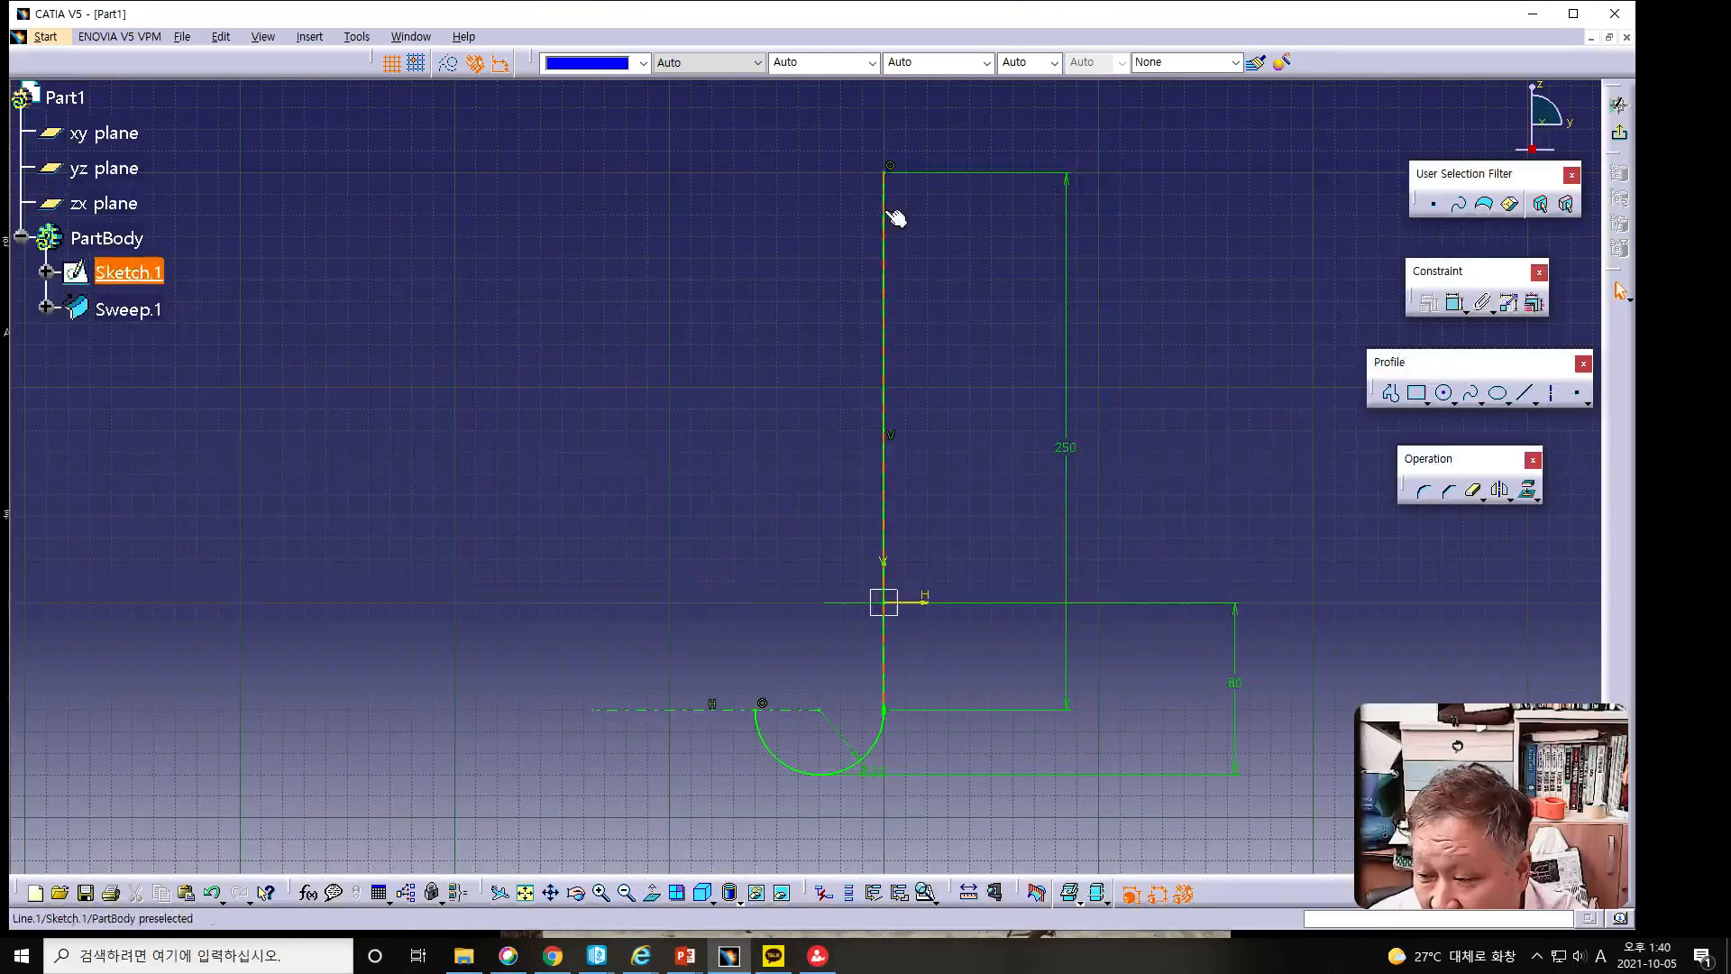
click(1620, 132)
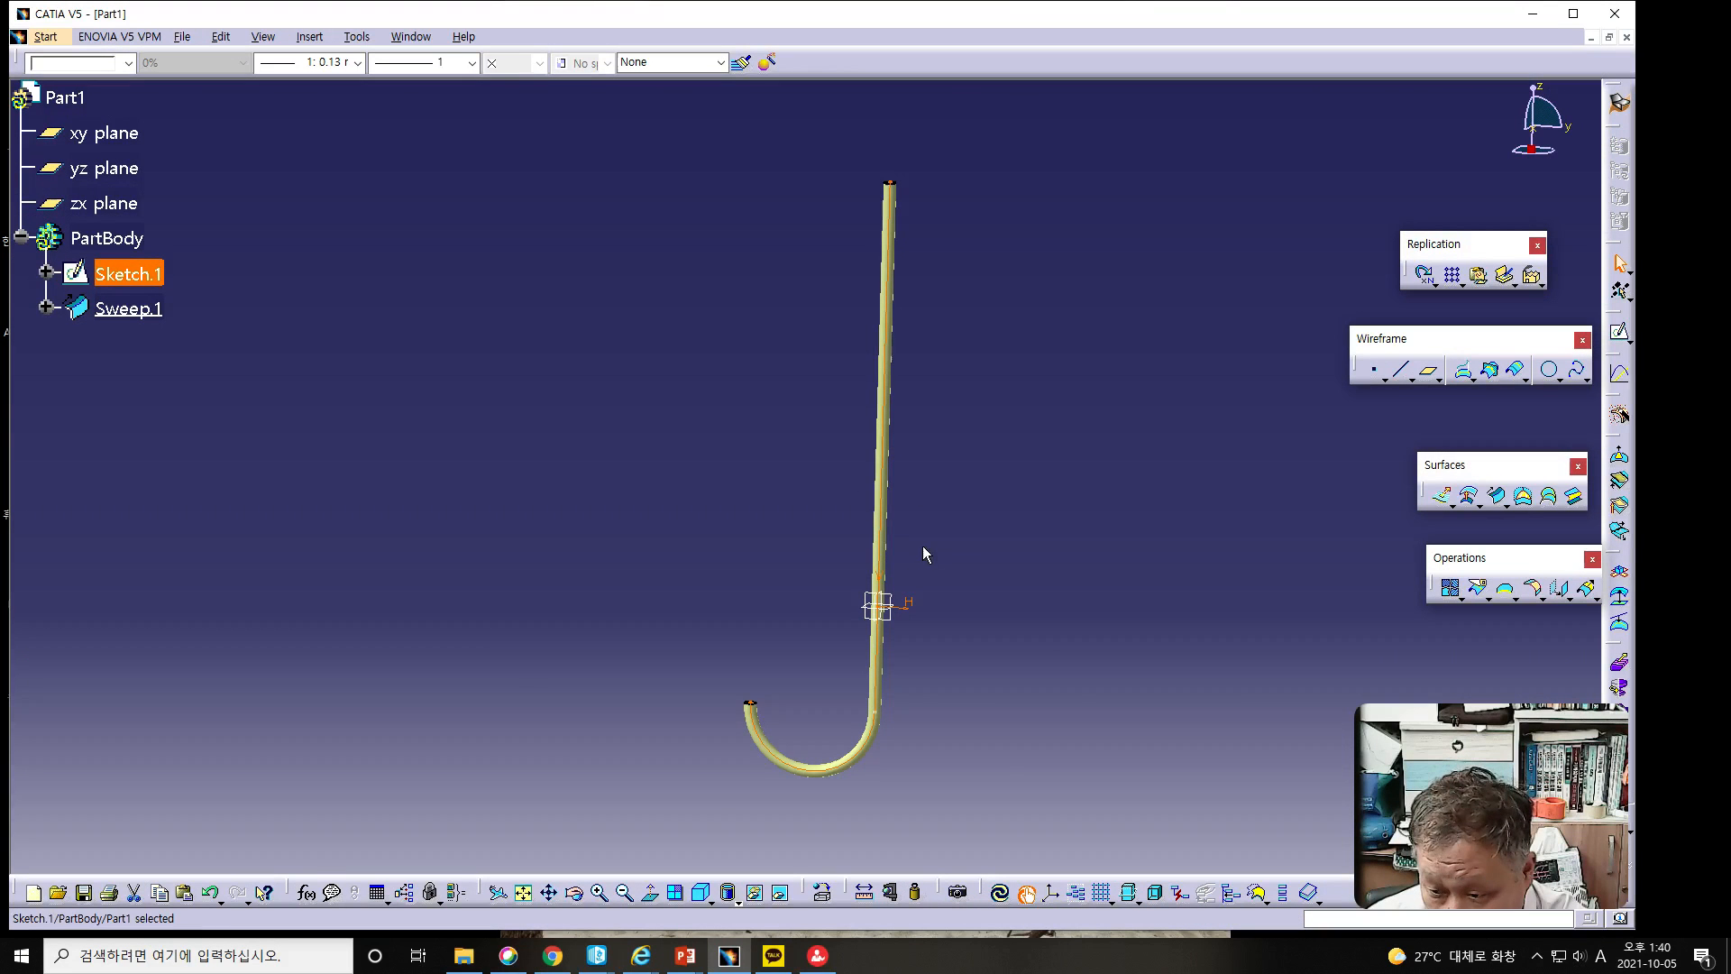
middle_drag(971, 552, 1051, 495)
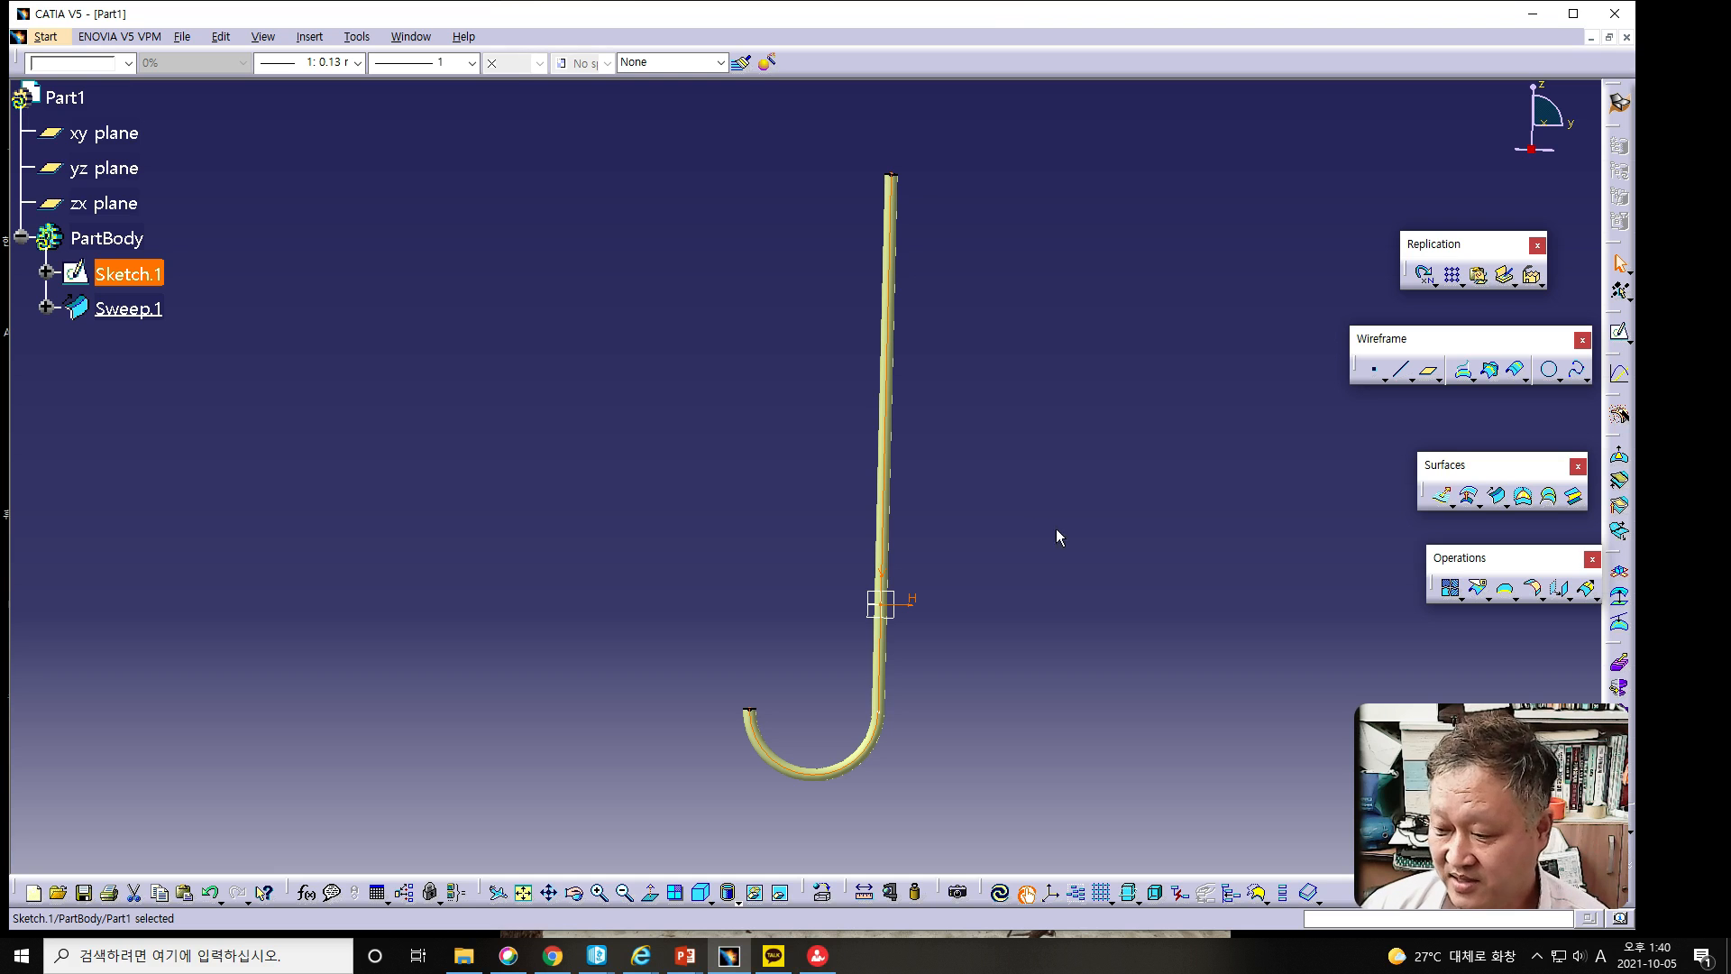
key(alt+Tab)
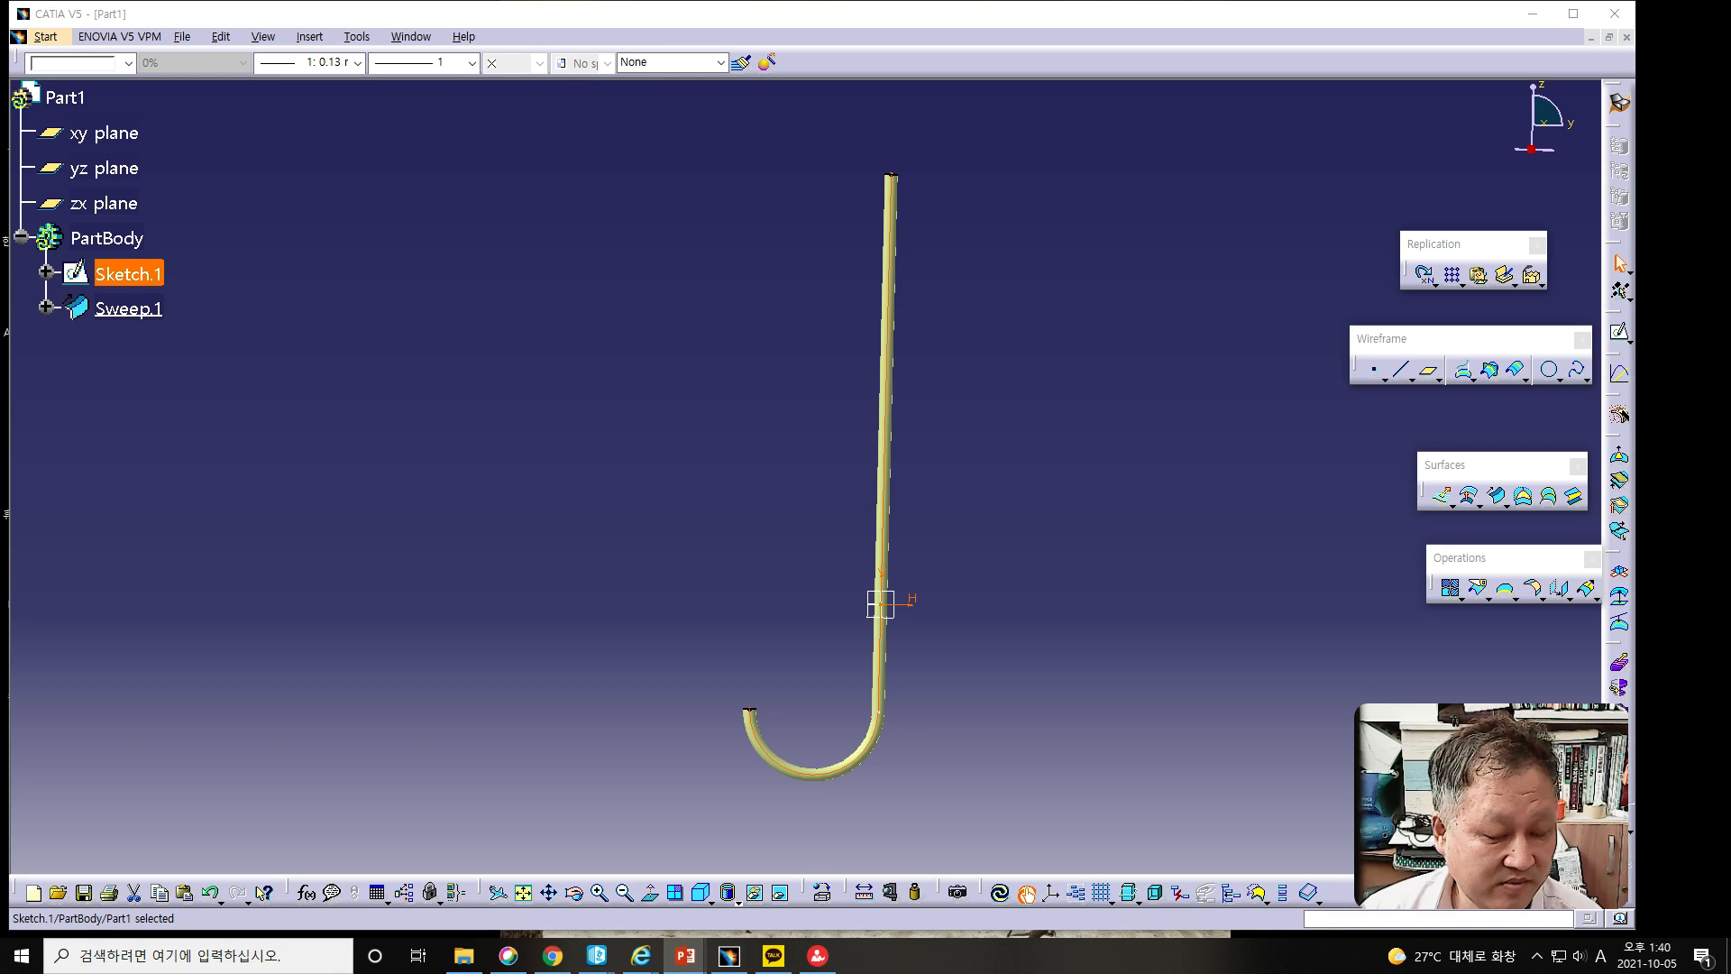
Start a new sketch on the yz plane.
click(104, 167)
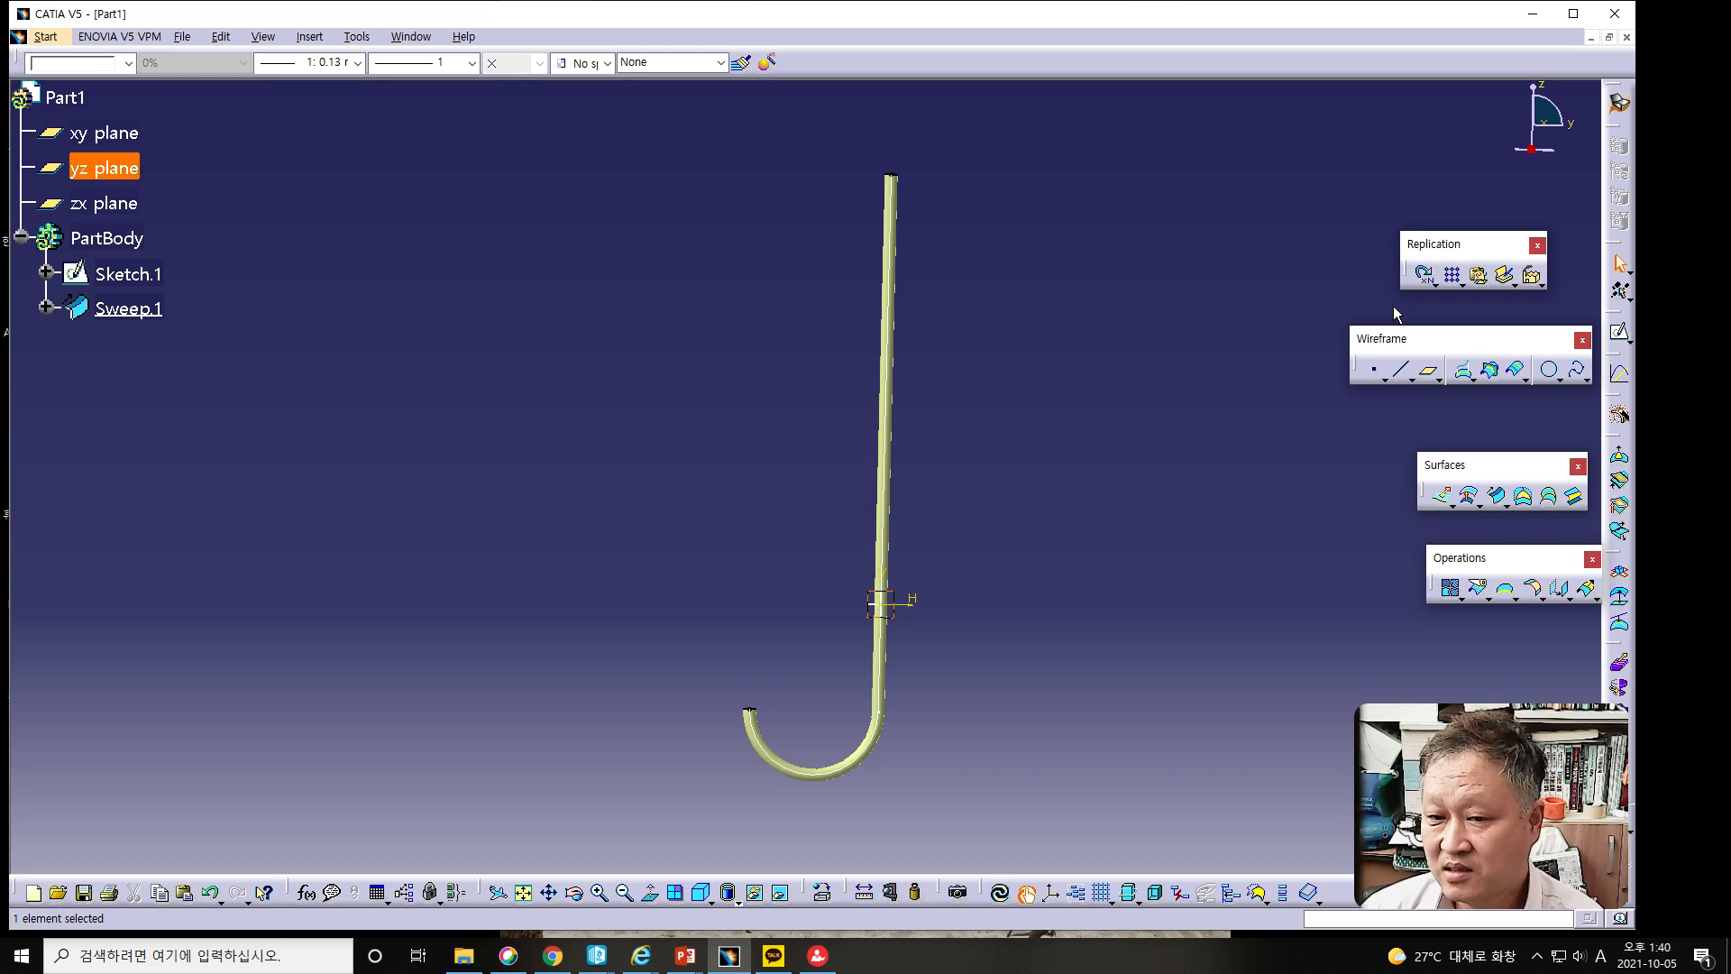
click(1619, 335)
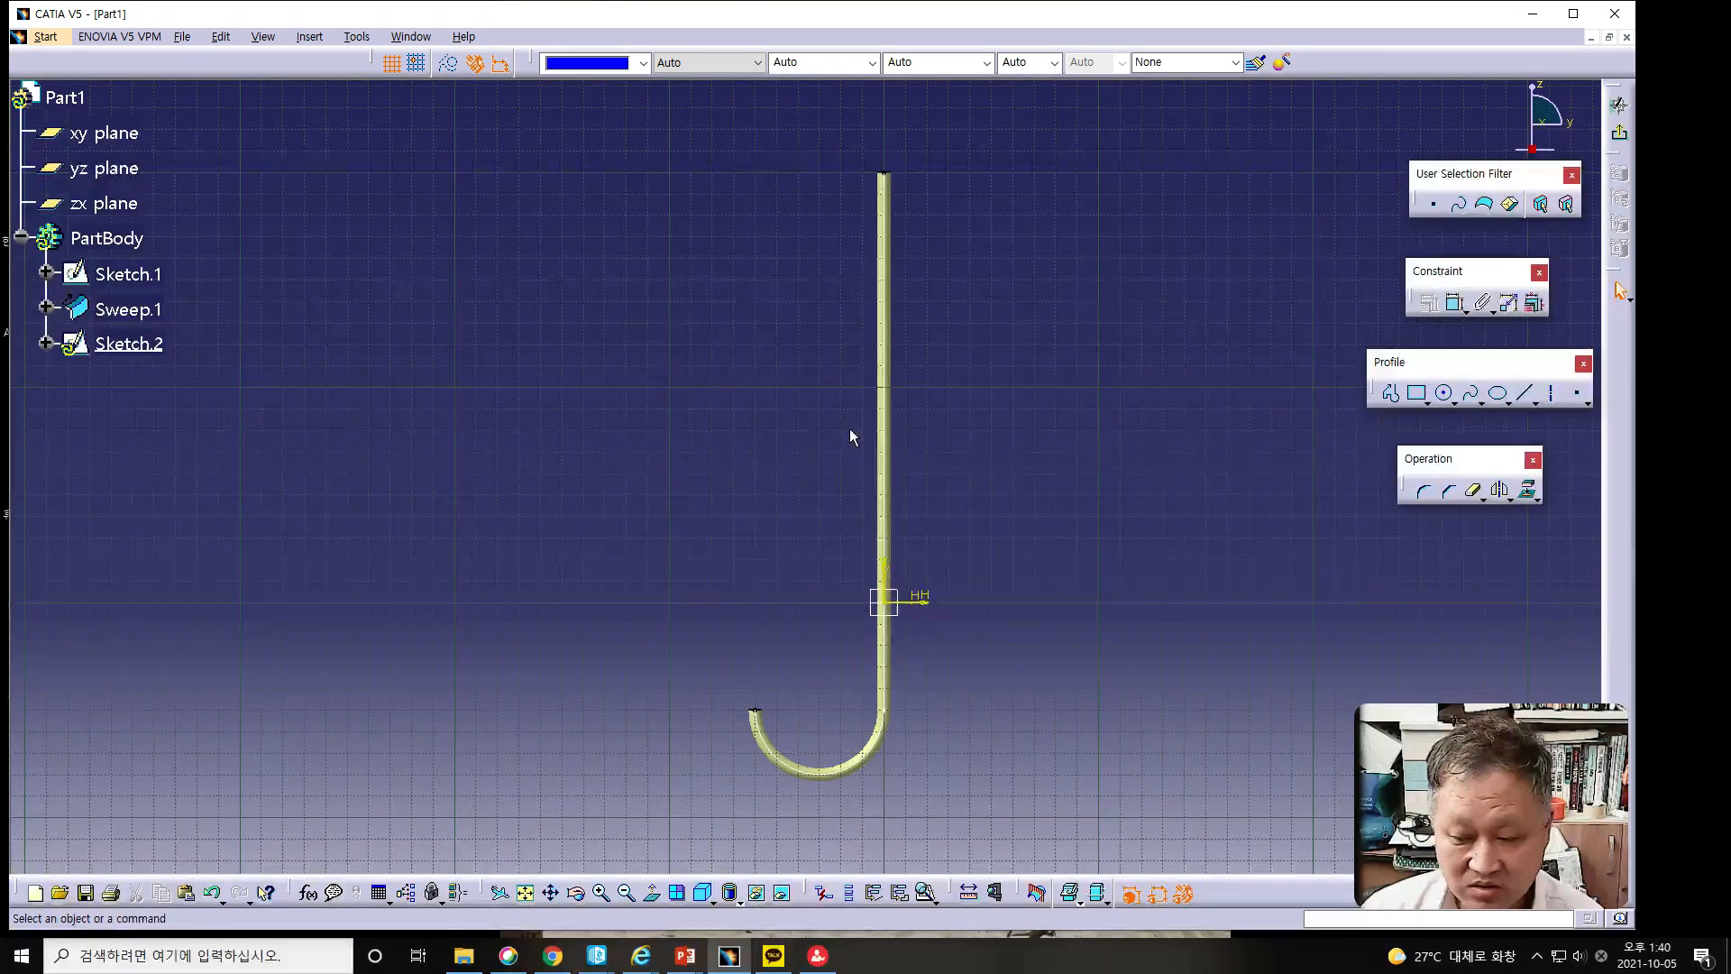
middle_drag(802, 473, 663, 585)
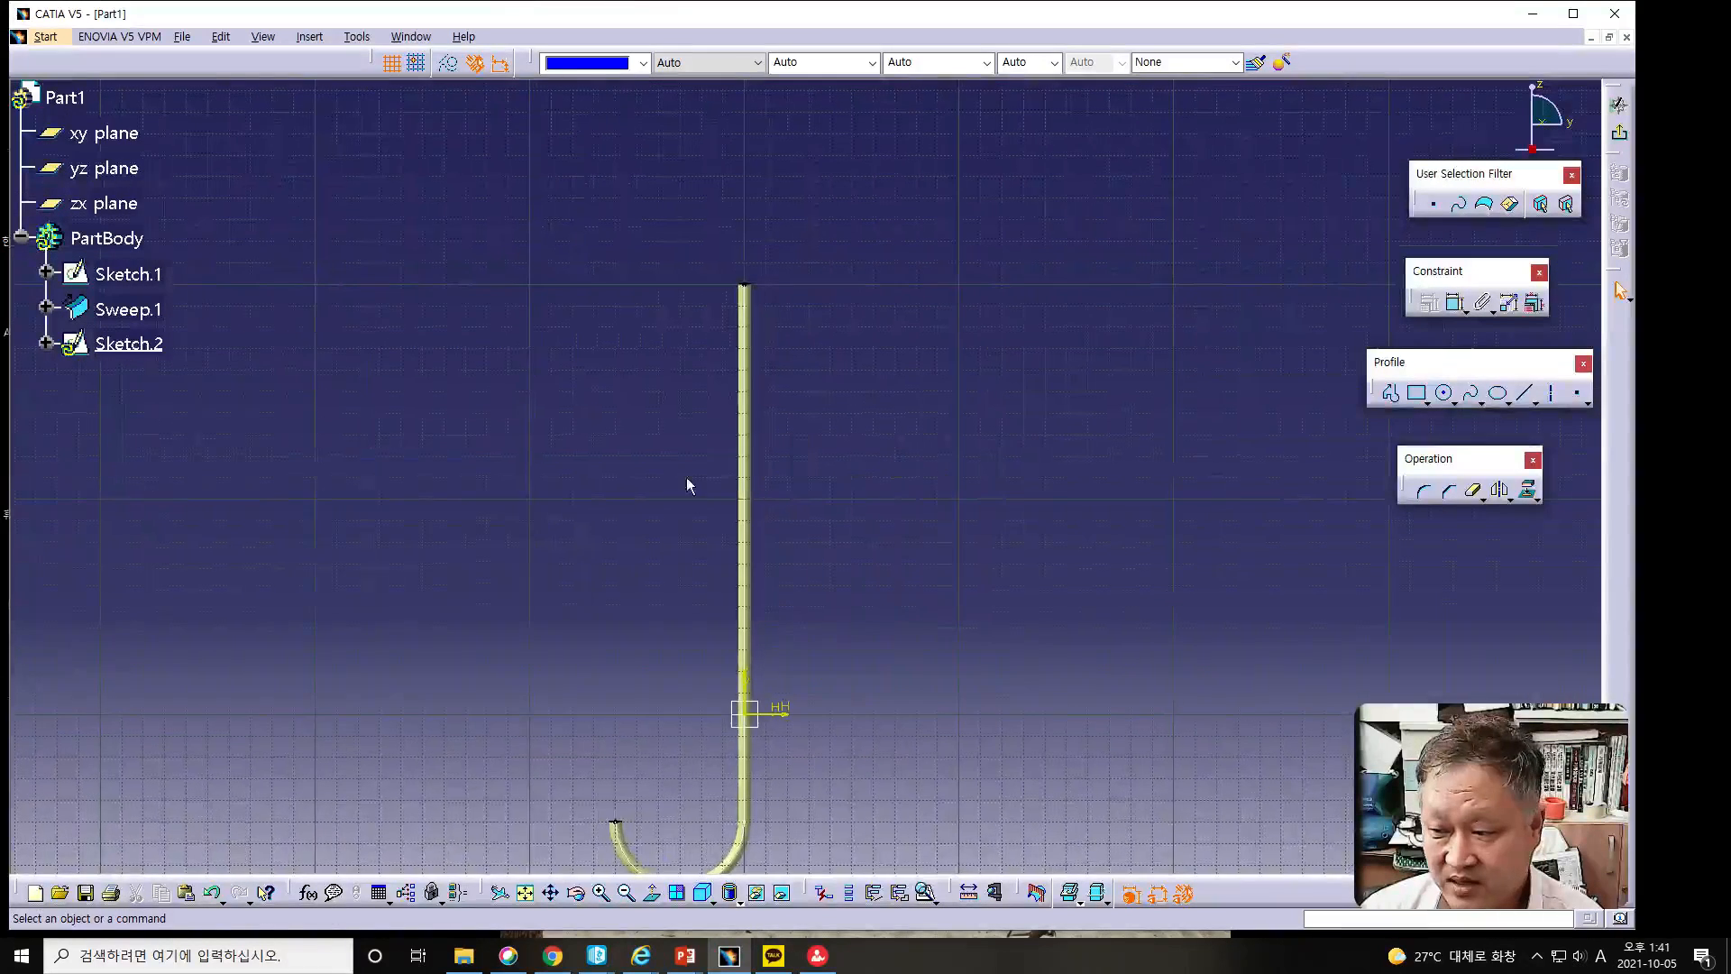
Sketch a three-point arc for the canopy, passing through the shaft's upper end and spreading to both sides of it.
click(1444, 393)
click(1455, 405)
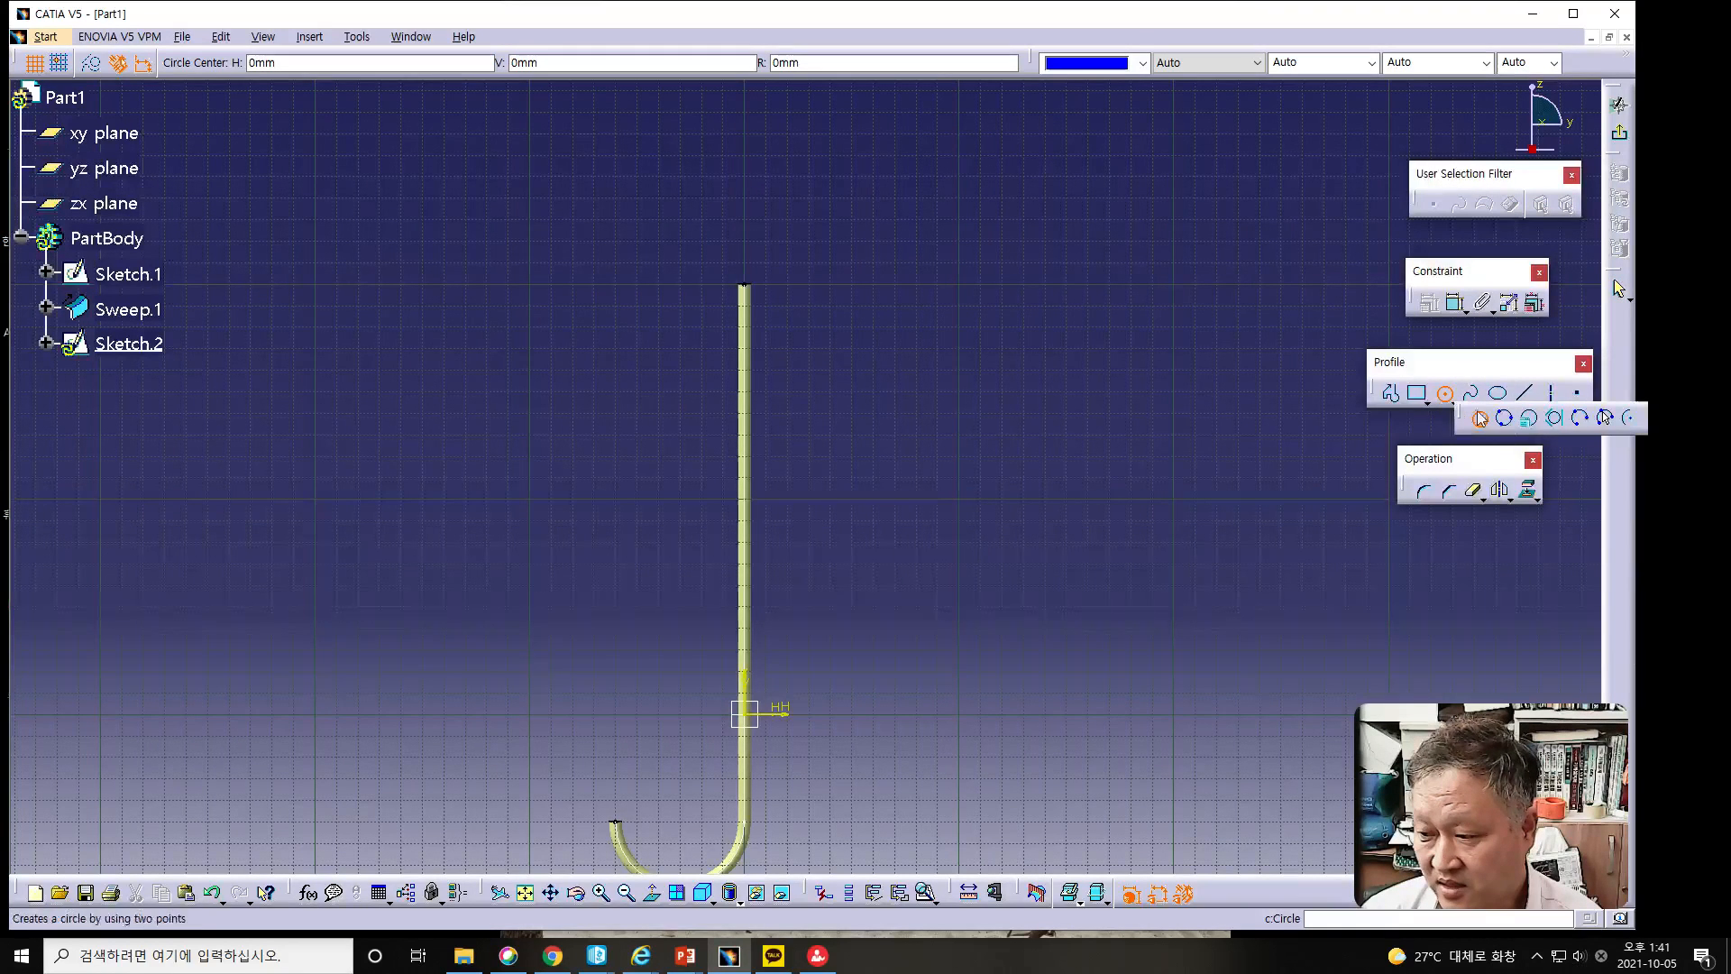
click(1579, 417)
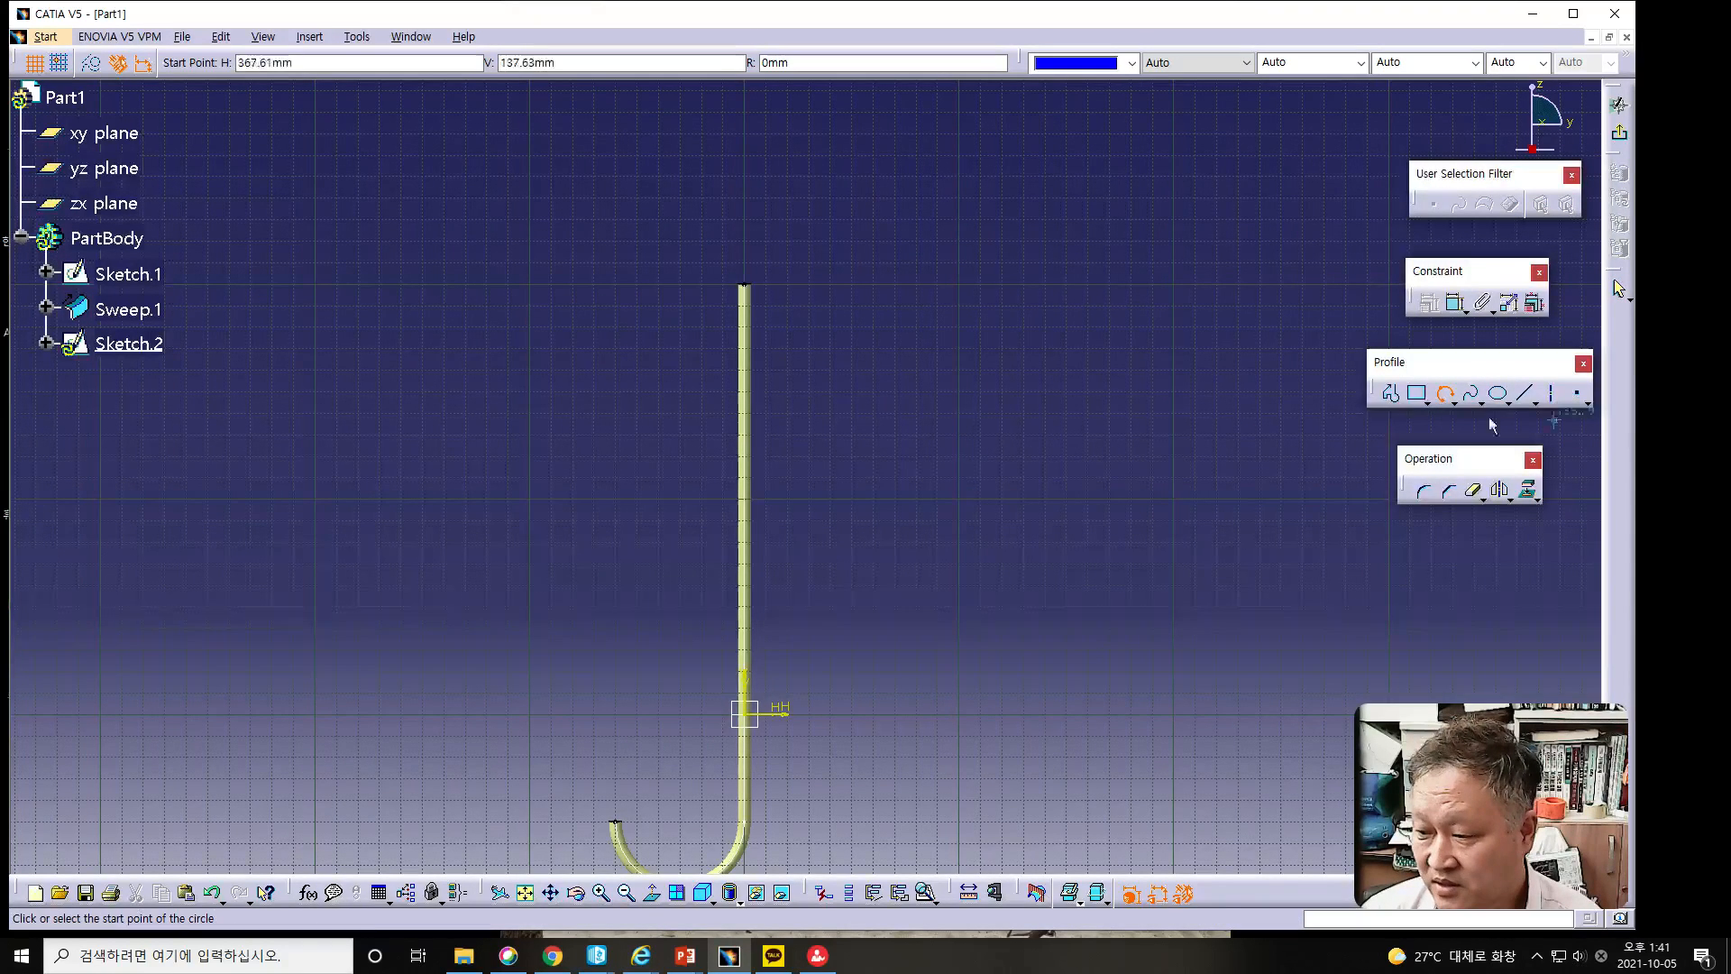
click(315, 457)
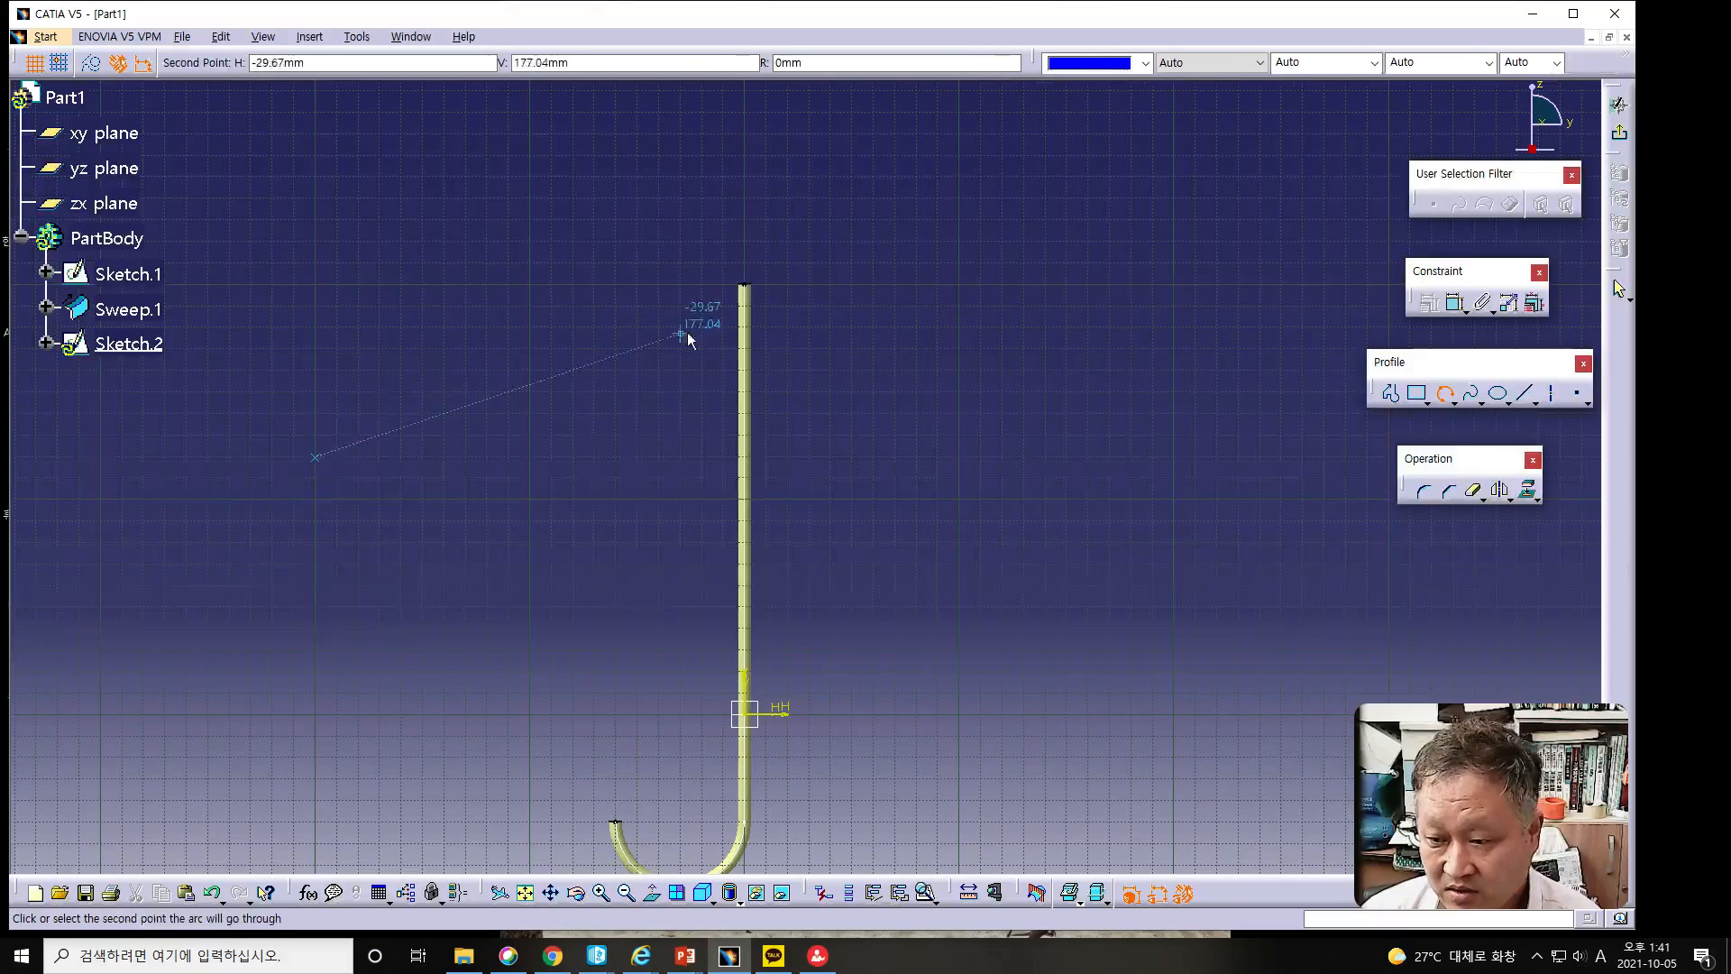
click(741, 285)
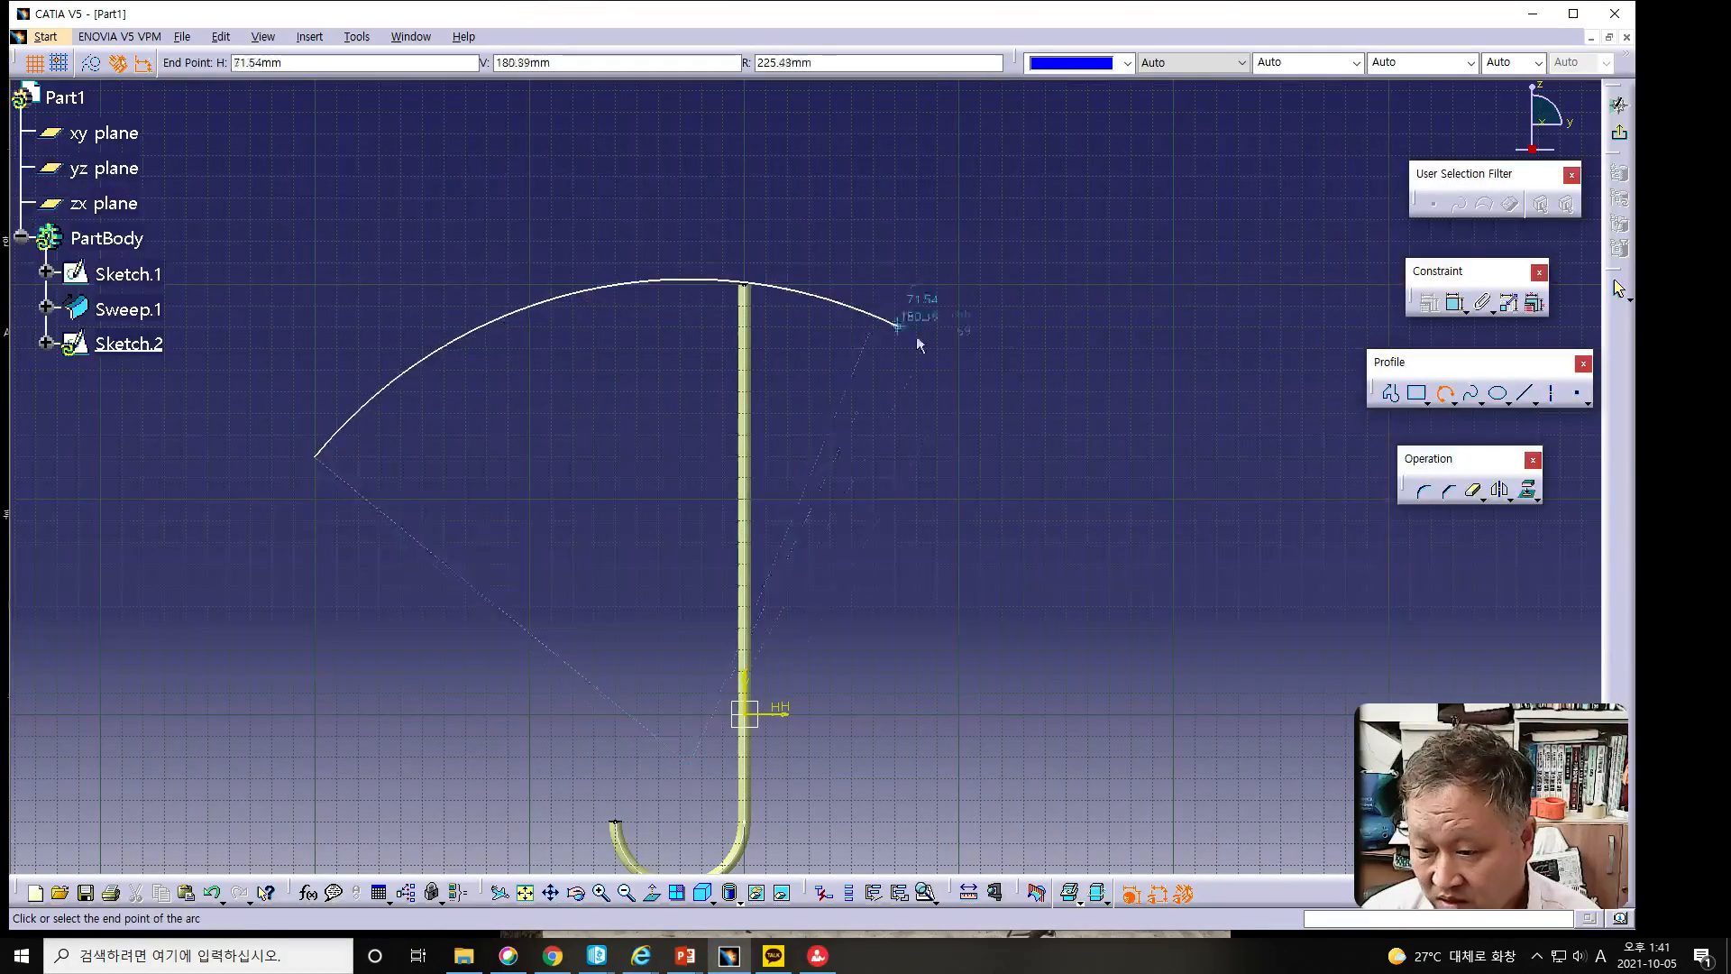
click(1080, 460)
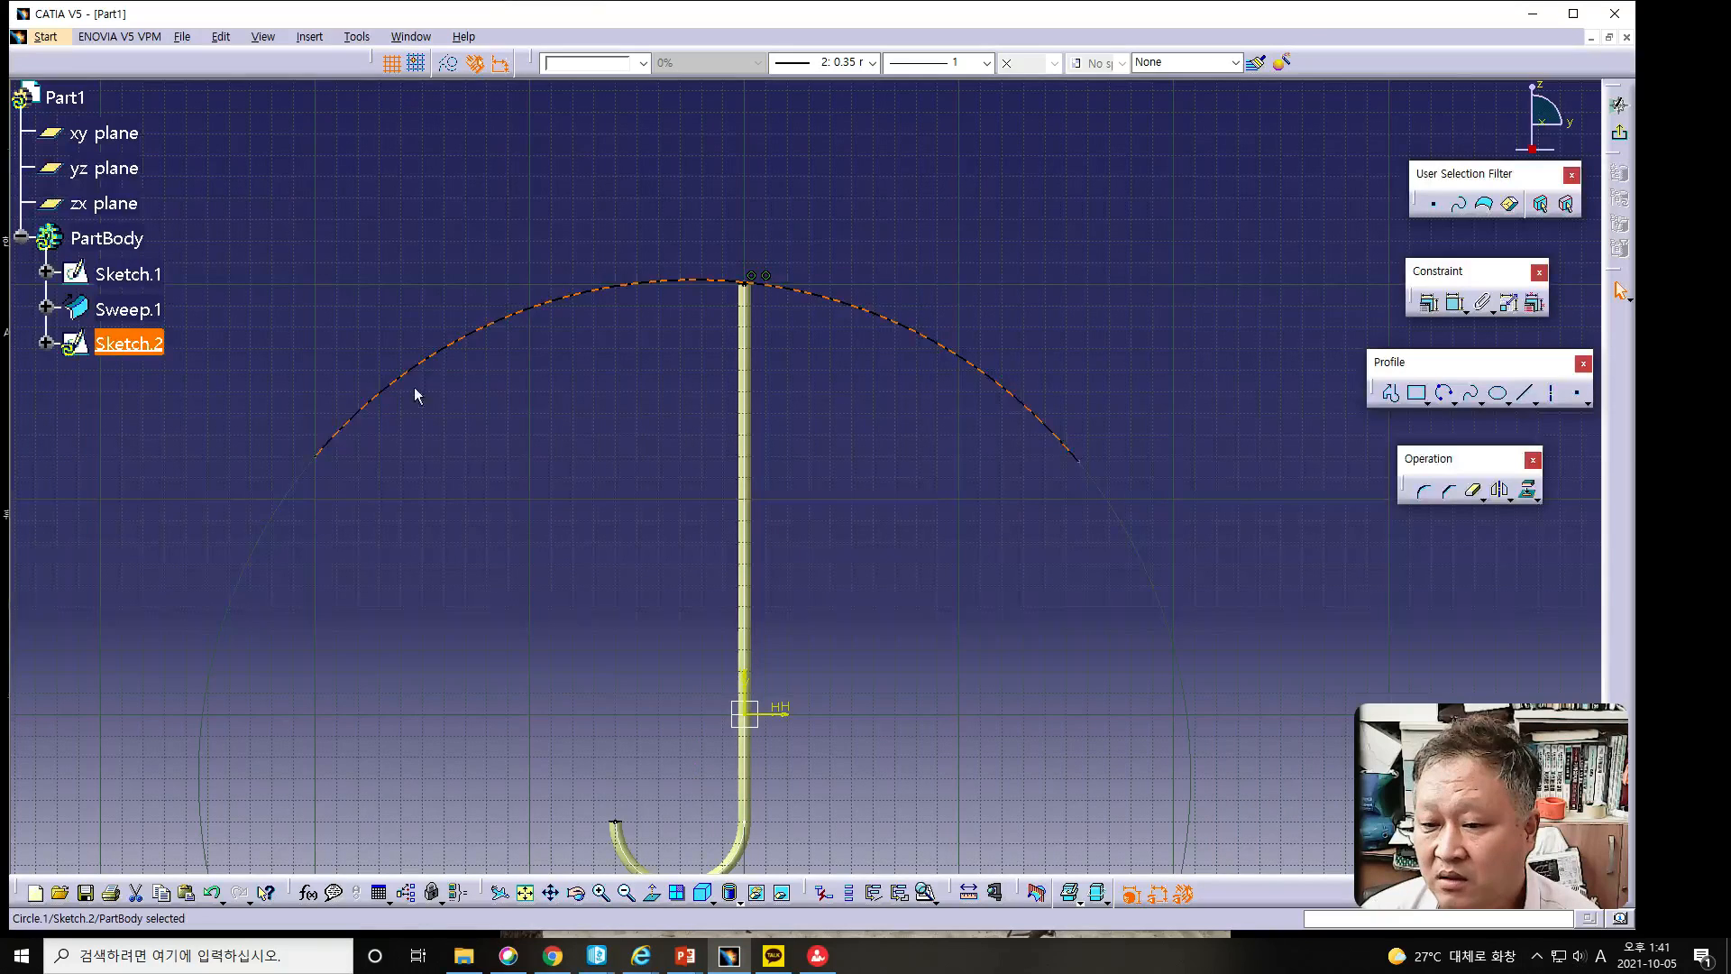
Dimension the canopy arc's radius and set it to 200 mm.
click(434, 370)
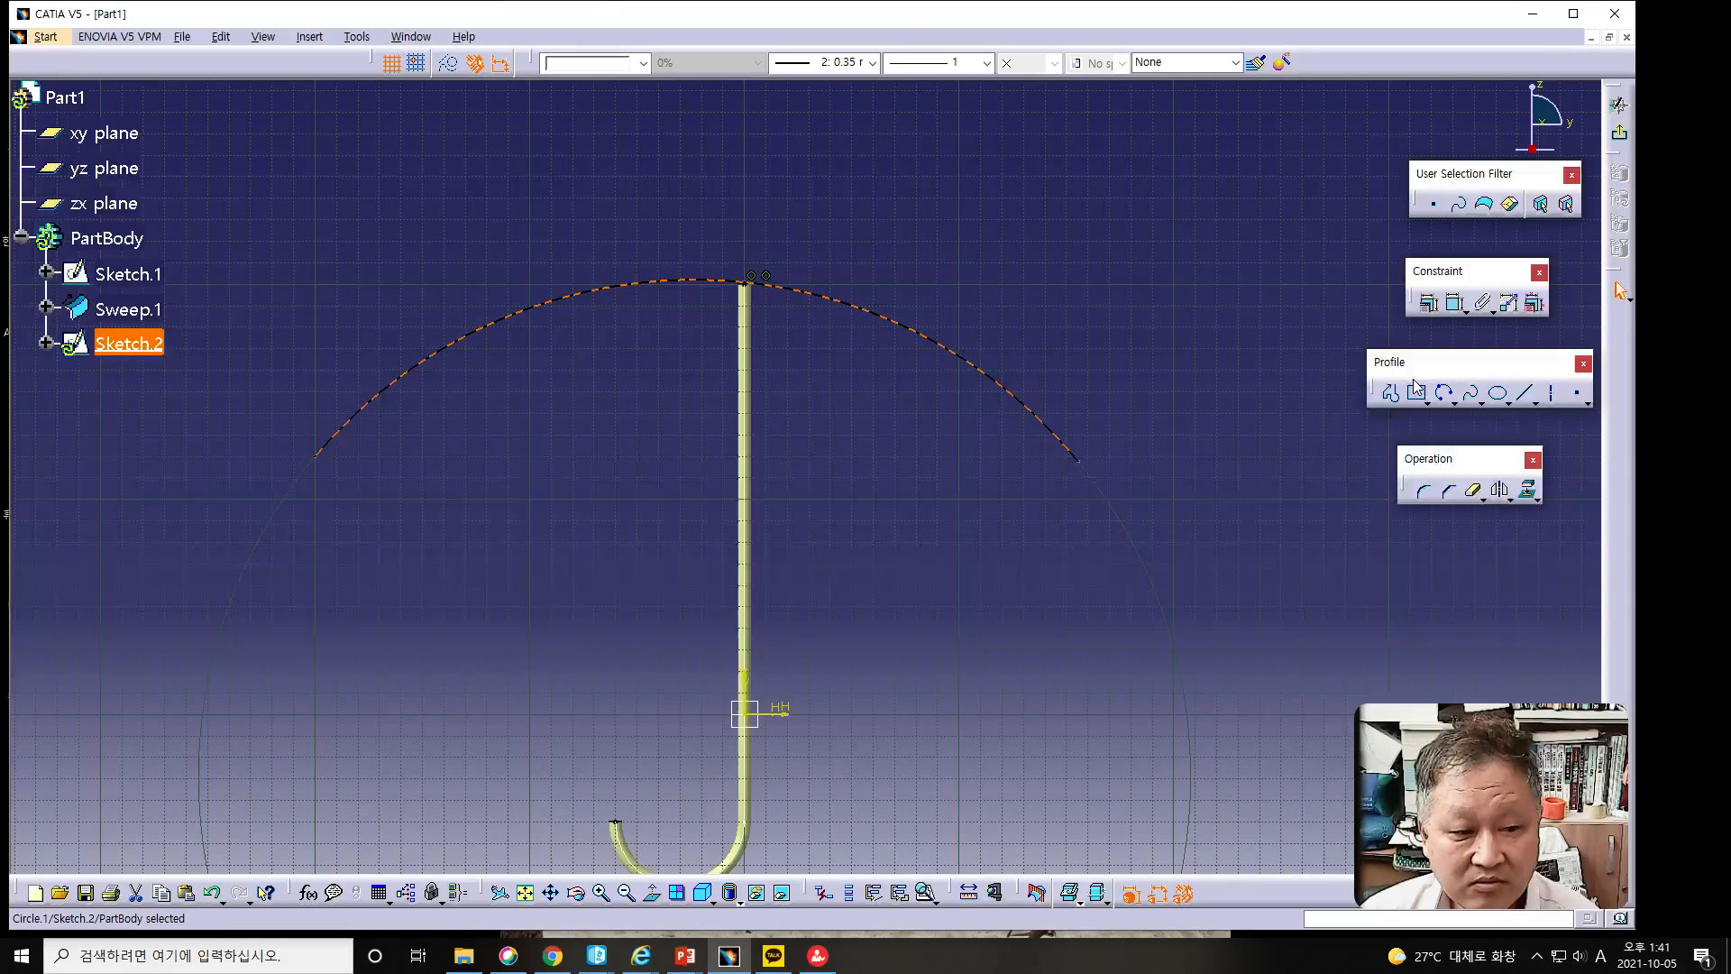
click(1454, 303)
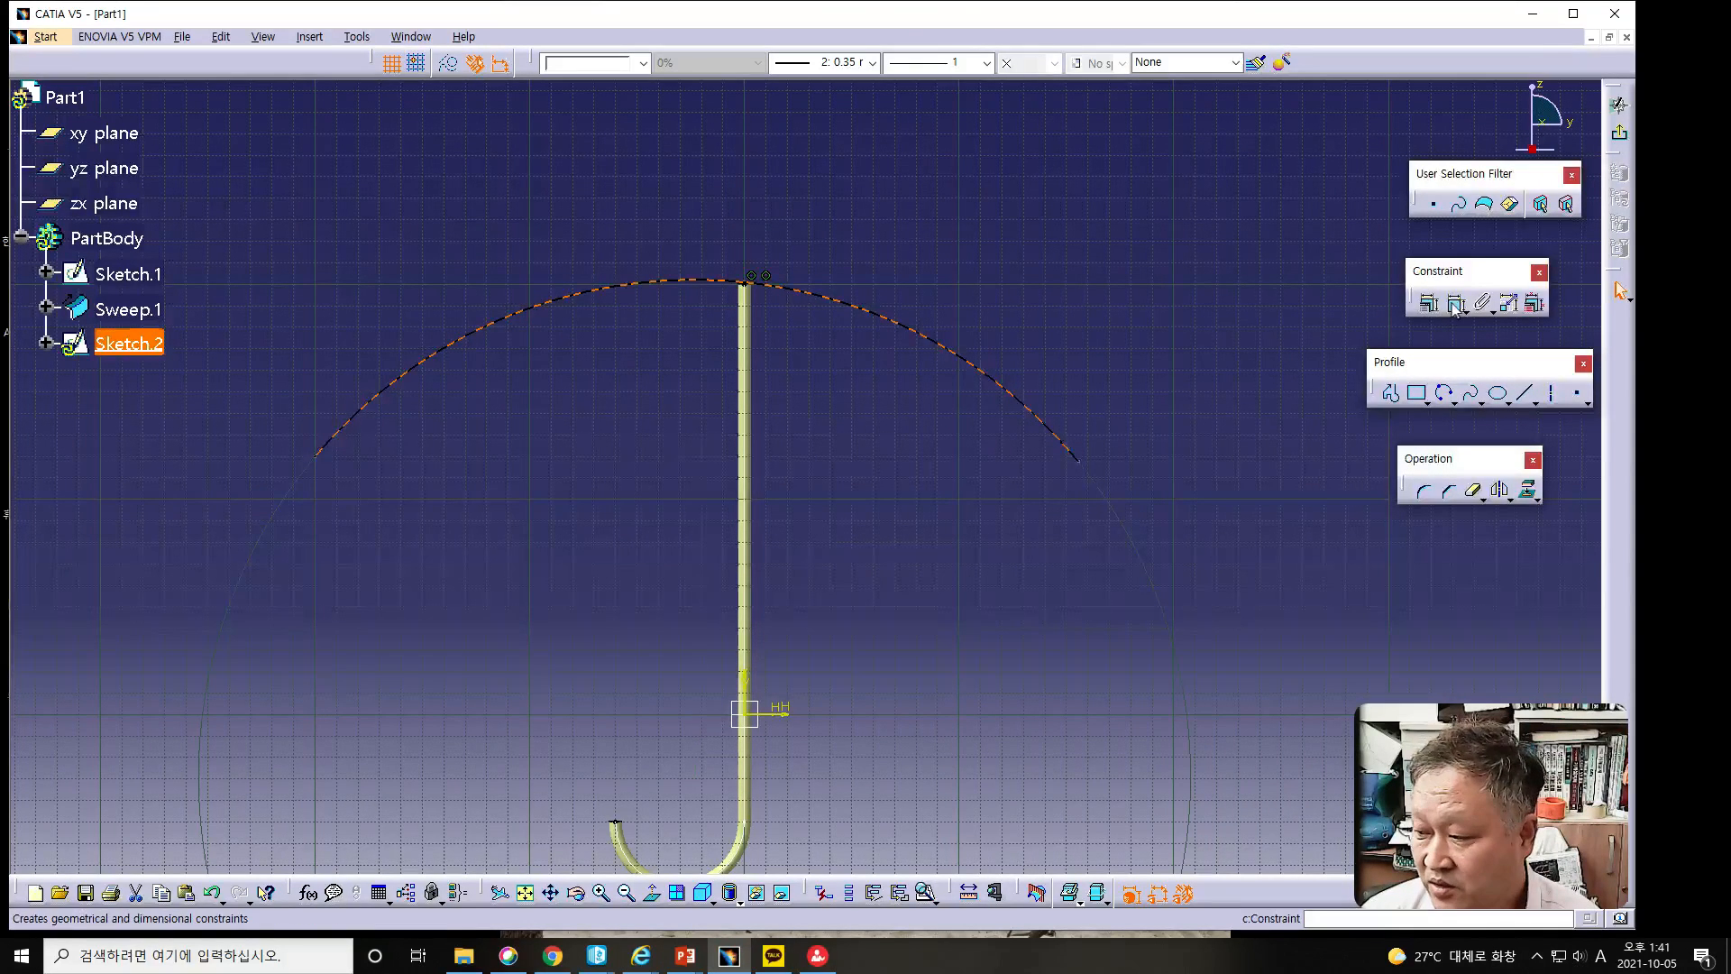
click(1008, 214)
double_click(1007, 215)
text(200)
key(Return)
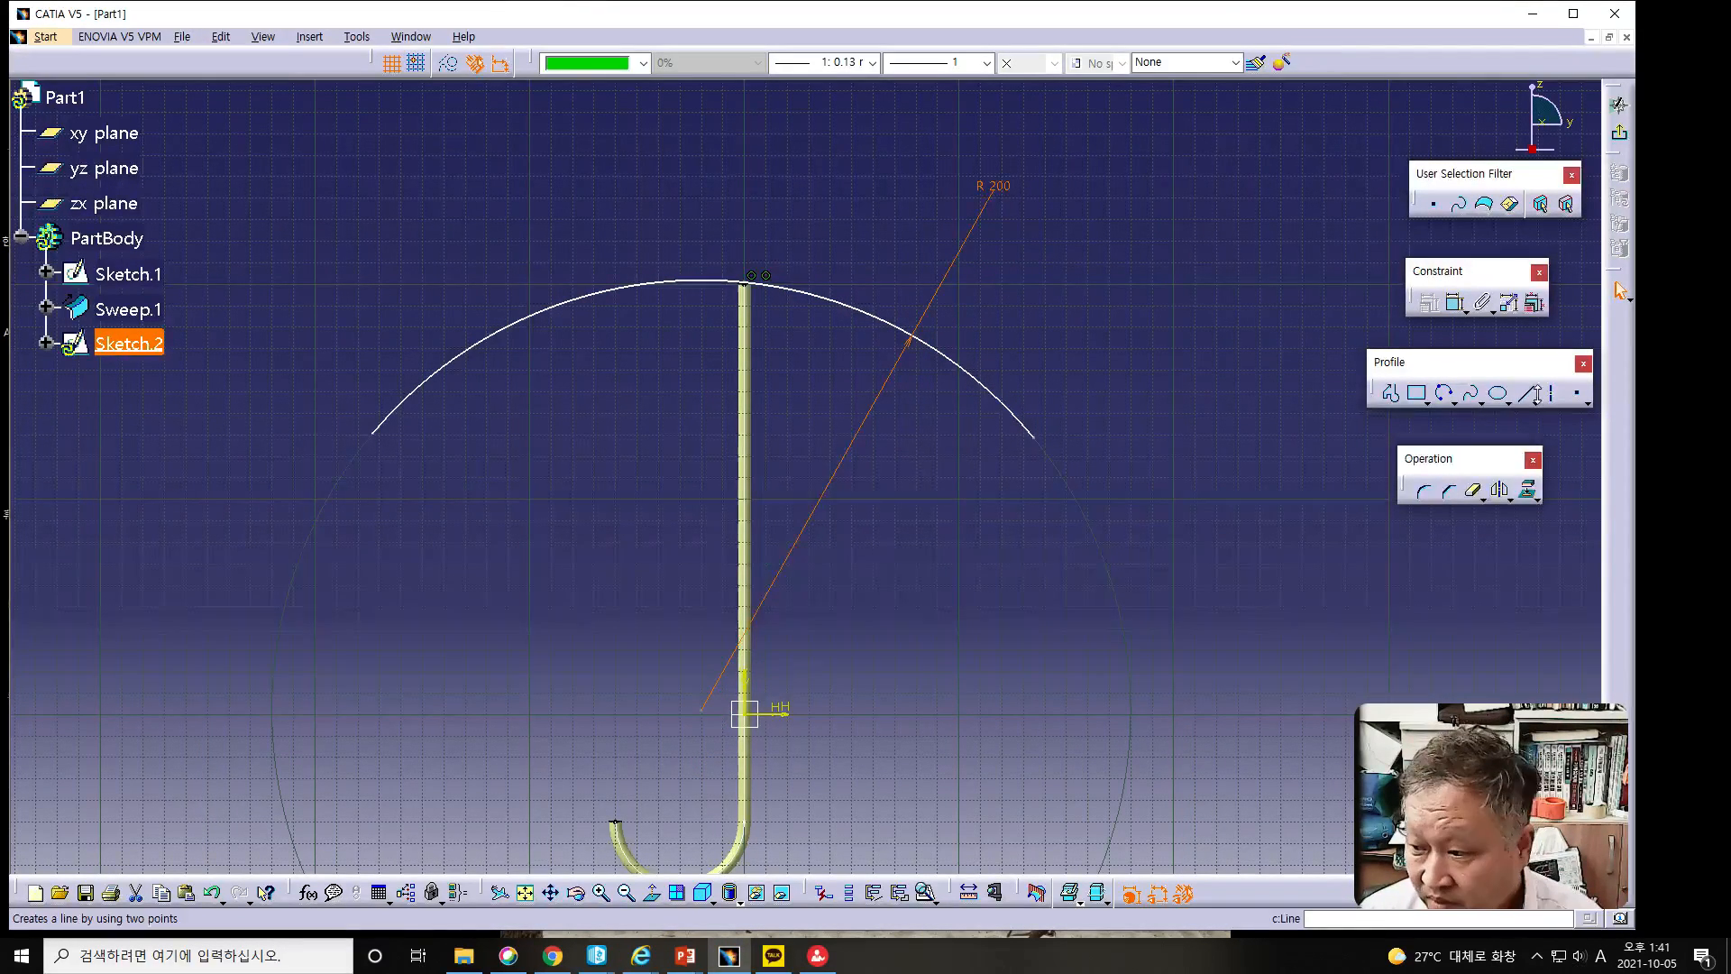
Draw a horizontal axis line across the canopy arc at the height of its endpoints, extending slightly past both ends.
click(1551, 393)
click(1075, 439)
click(279, 438)
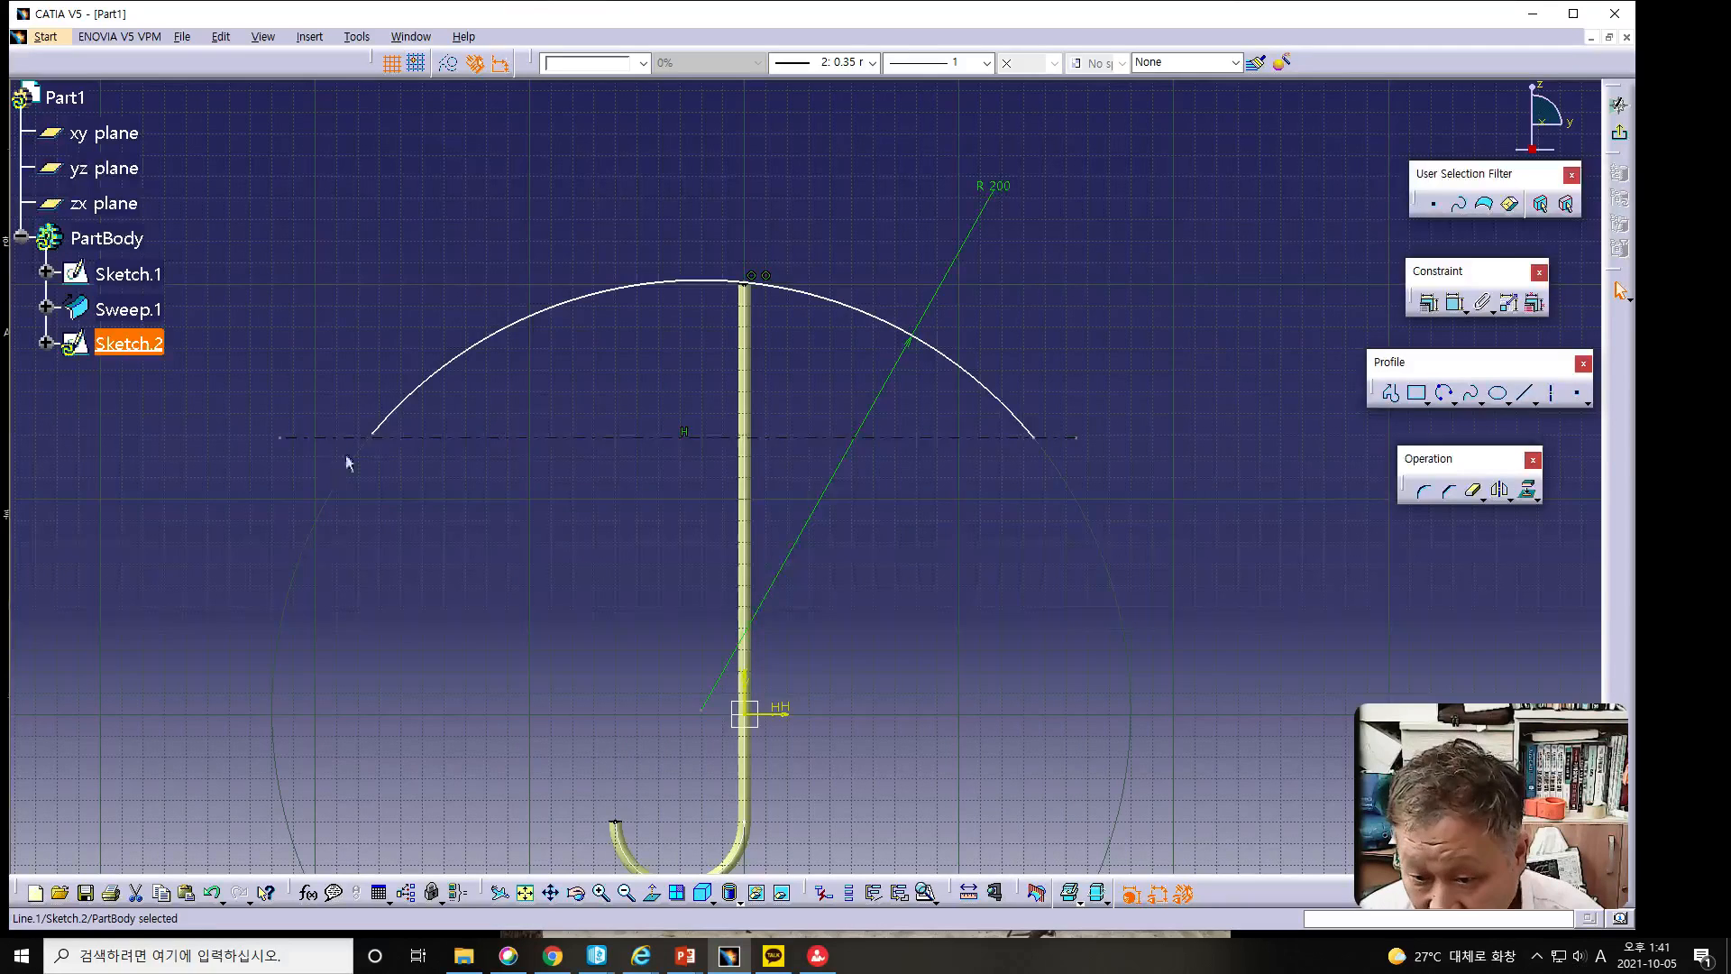
Make the canopy arc's right endpoint coincident with the horizontal axis line.
click(375, 435)
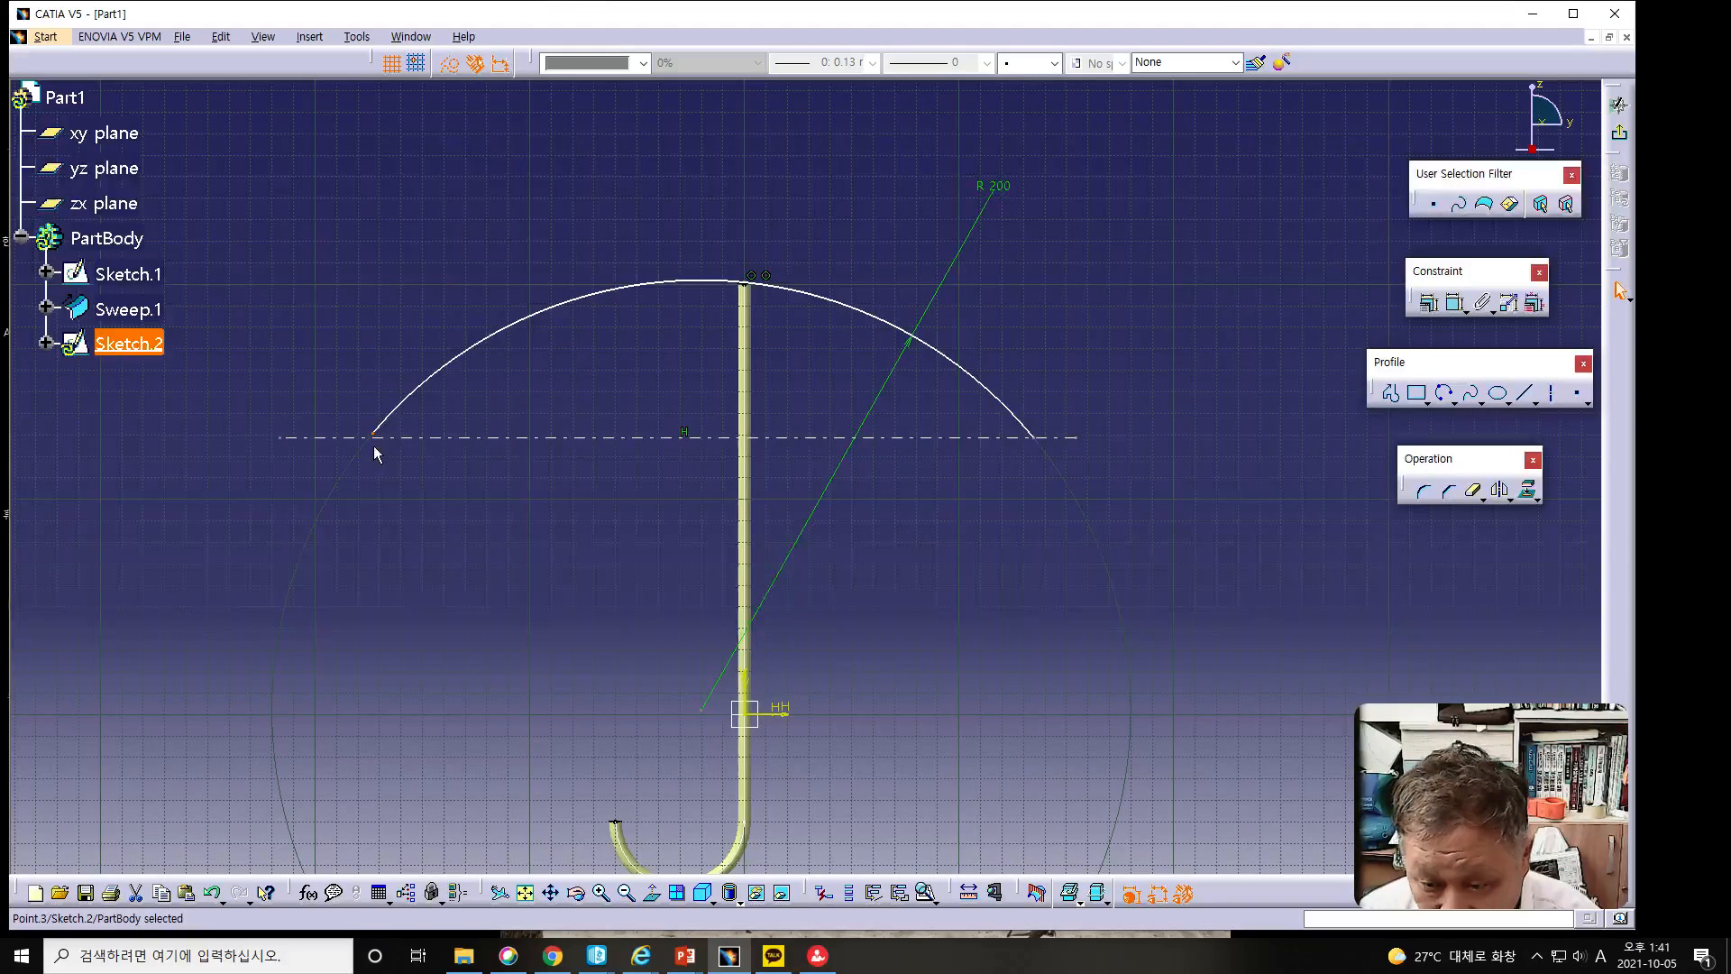
ctrl+click(392, 438)
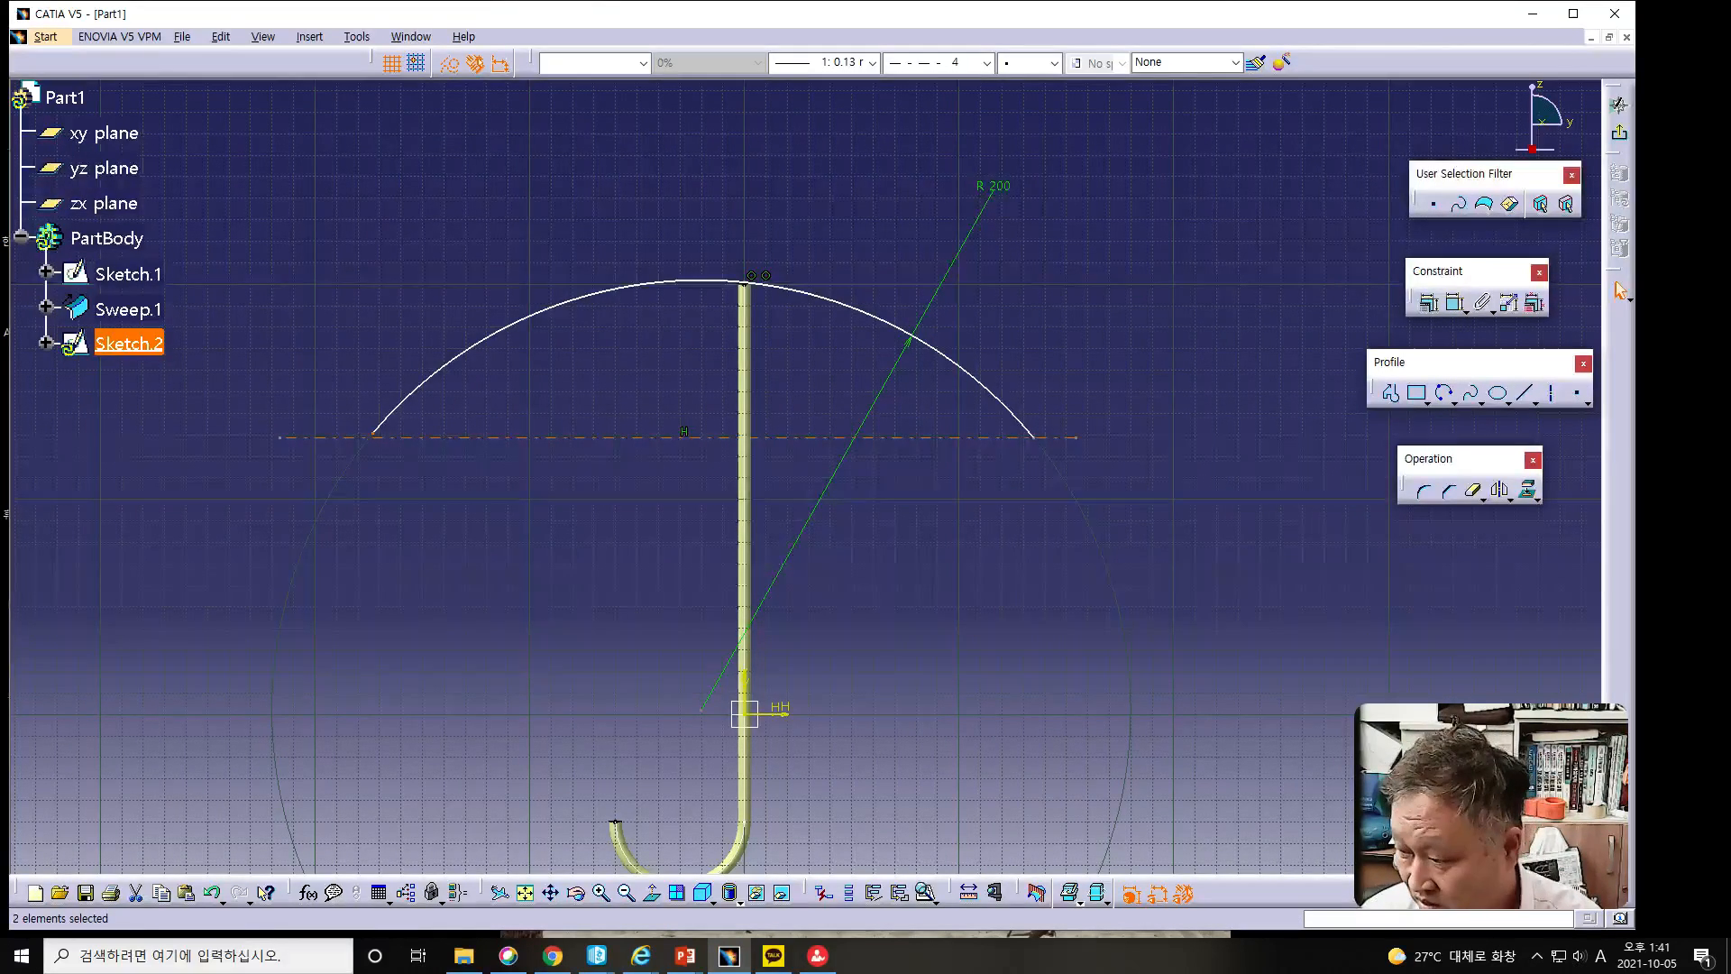
click(1036, 438)
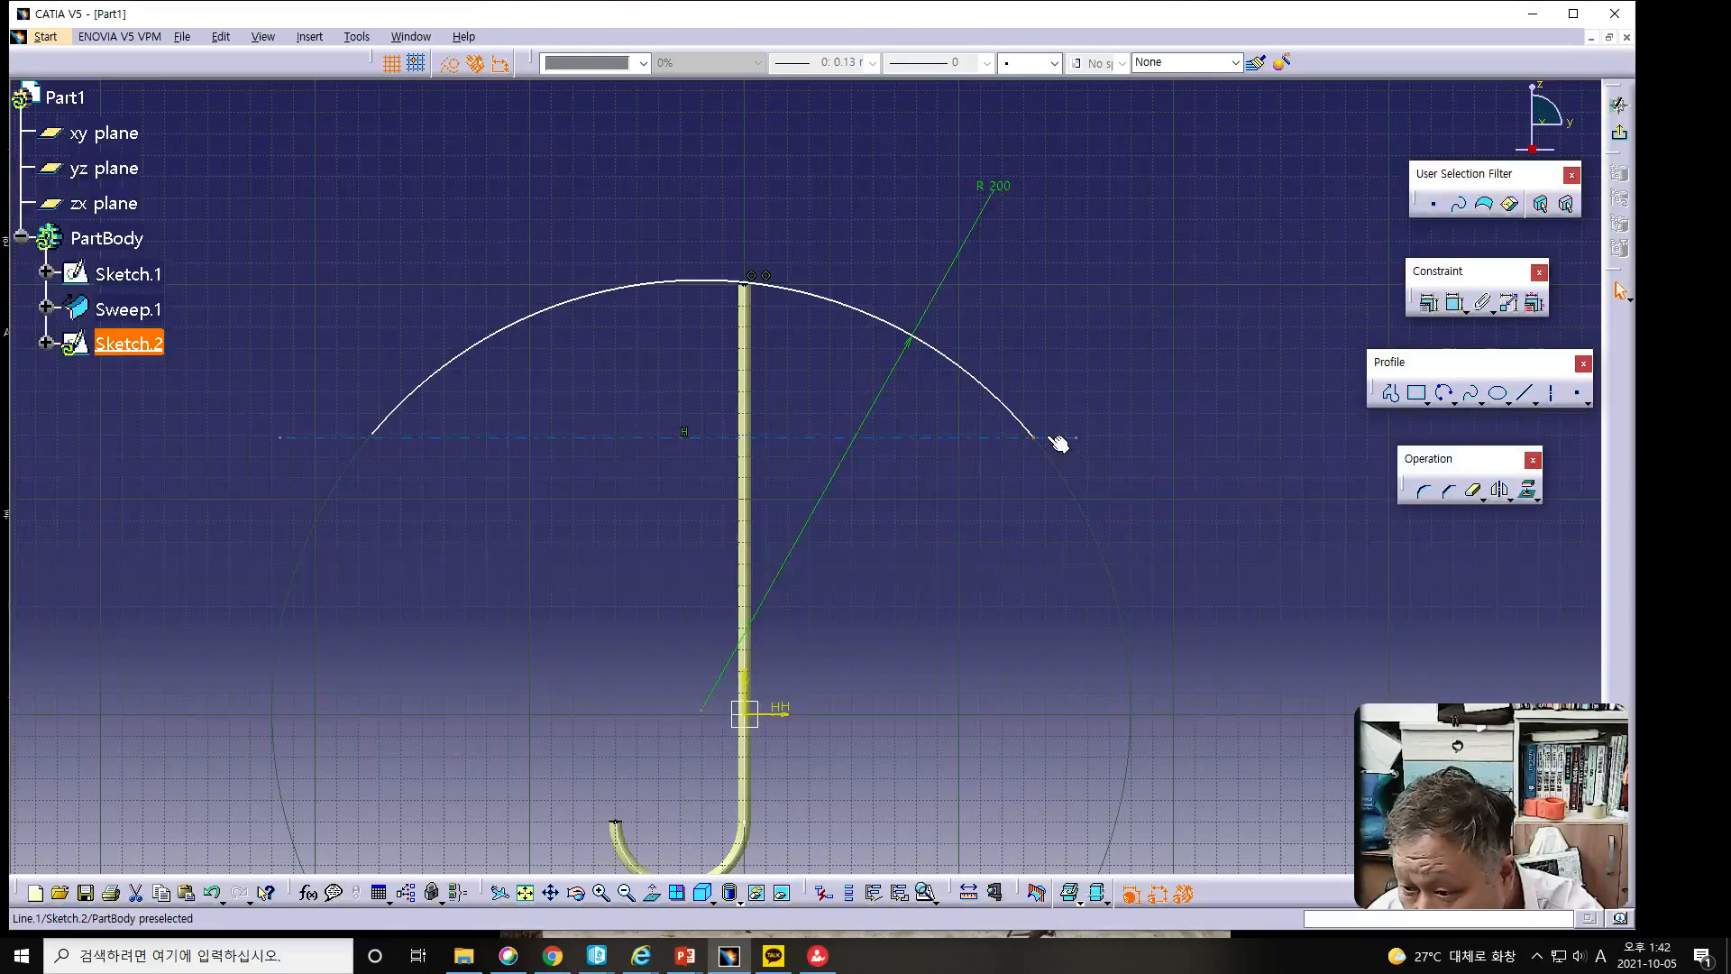
click(1053, 438)
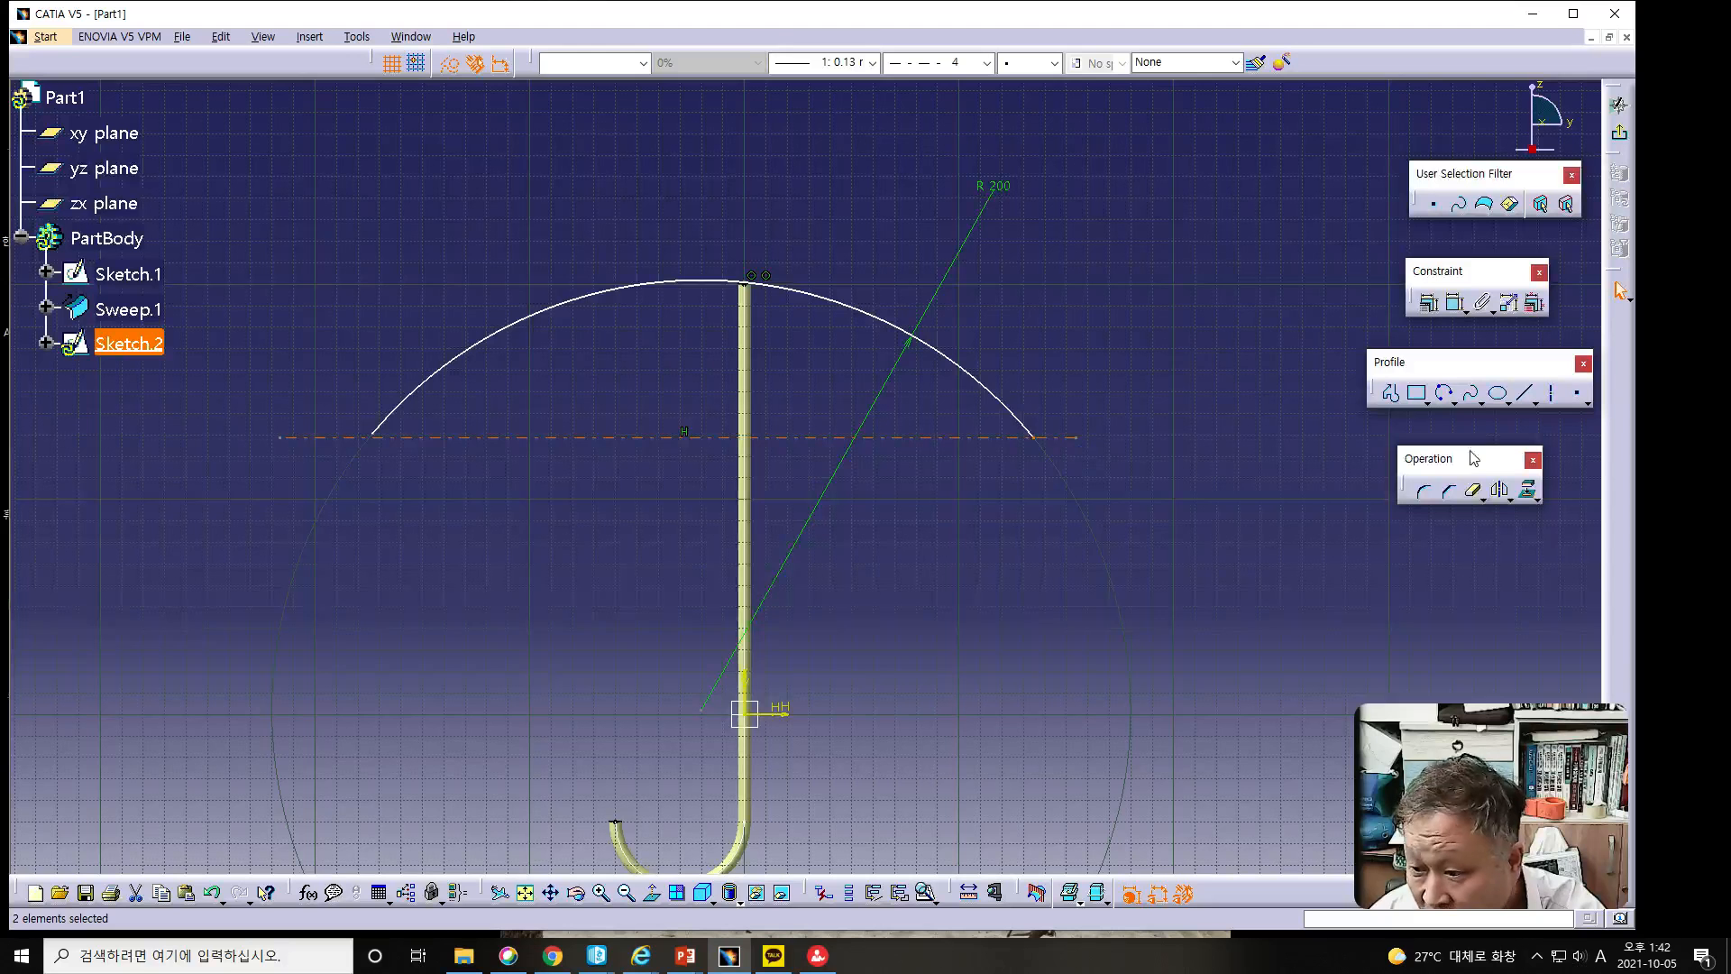
click(1428, 303)
click(1269, 237)
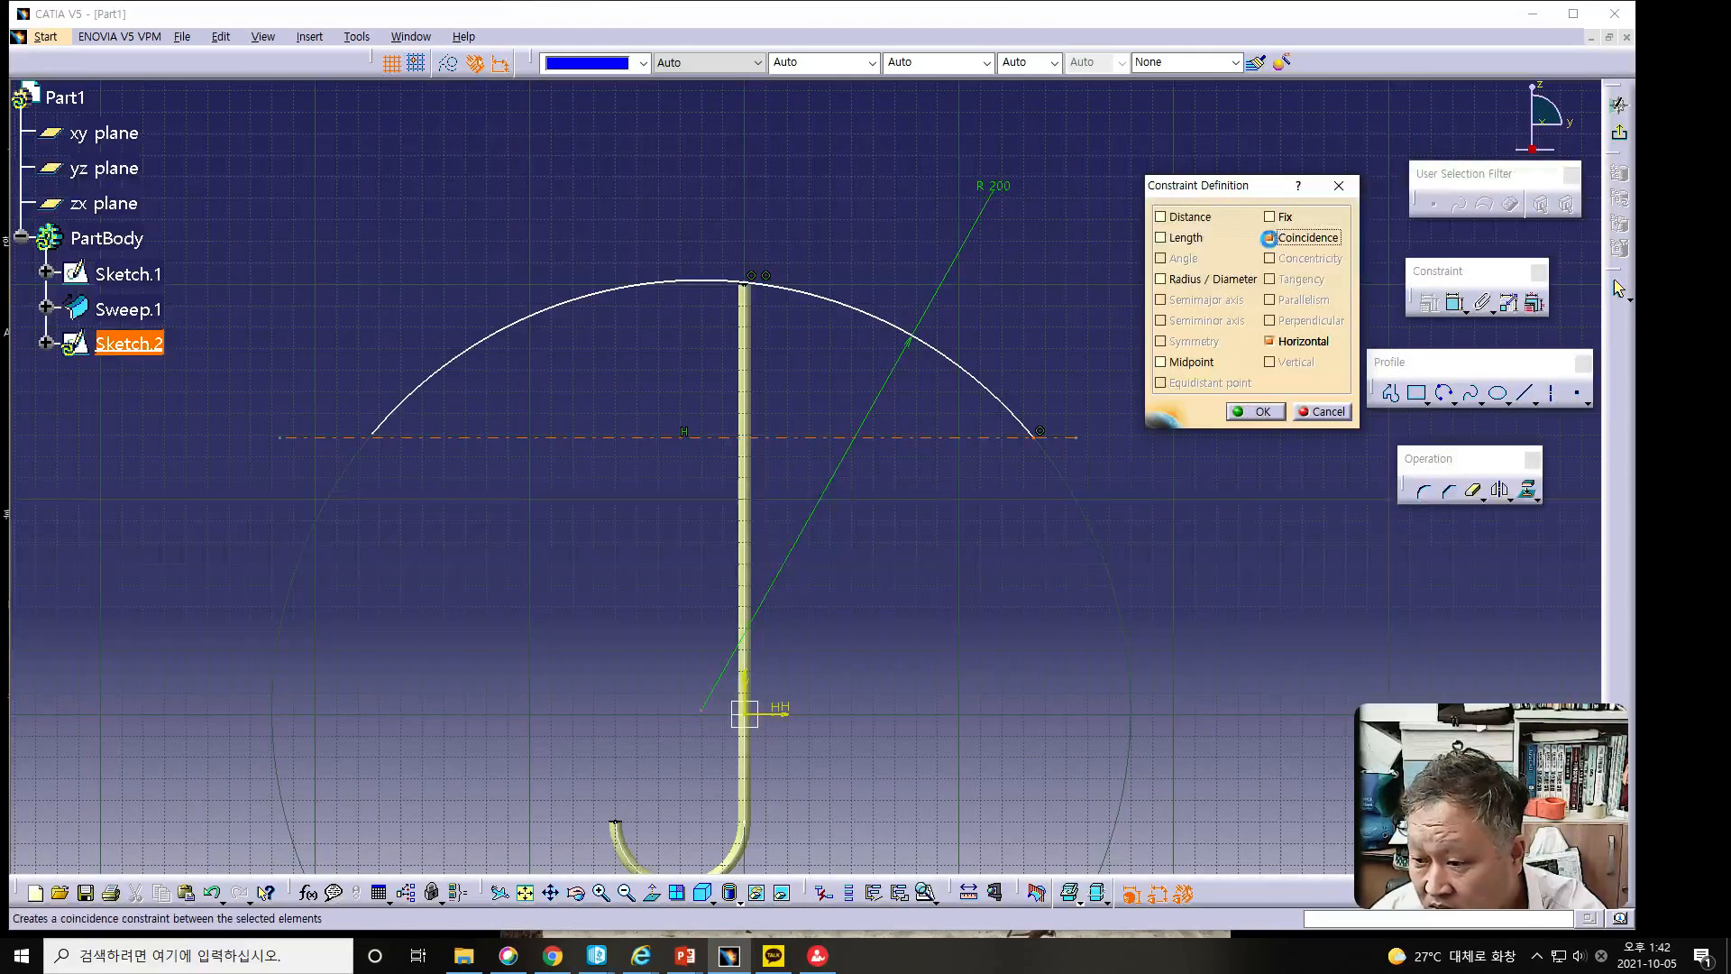
click(1256, 411)
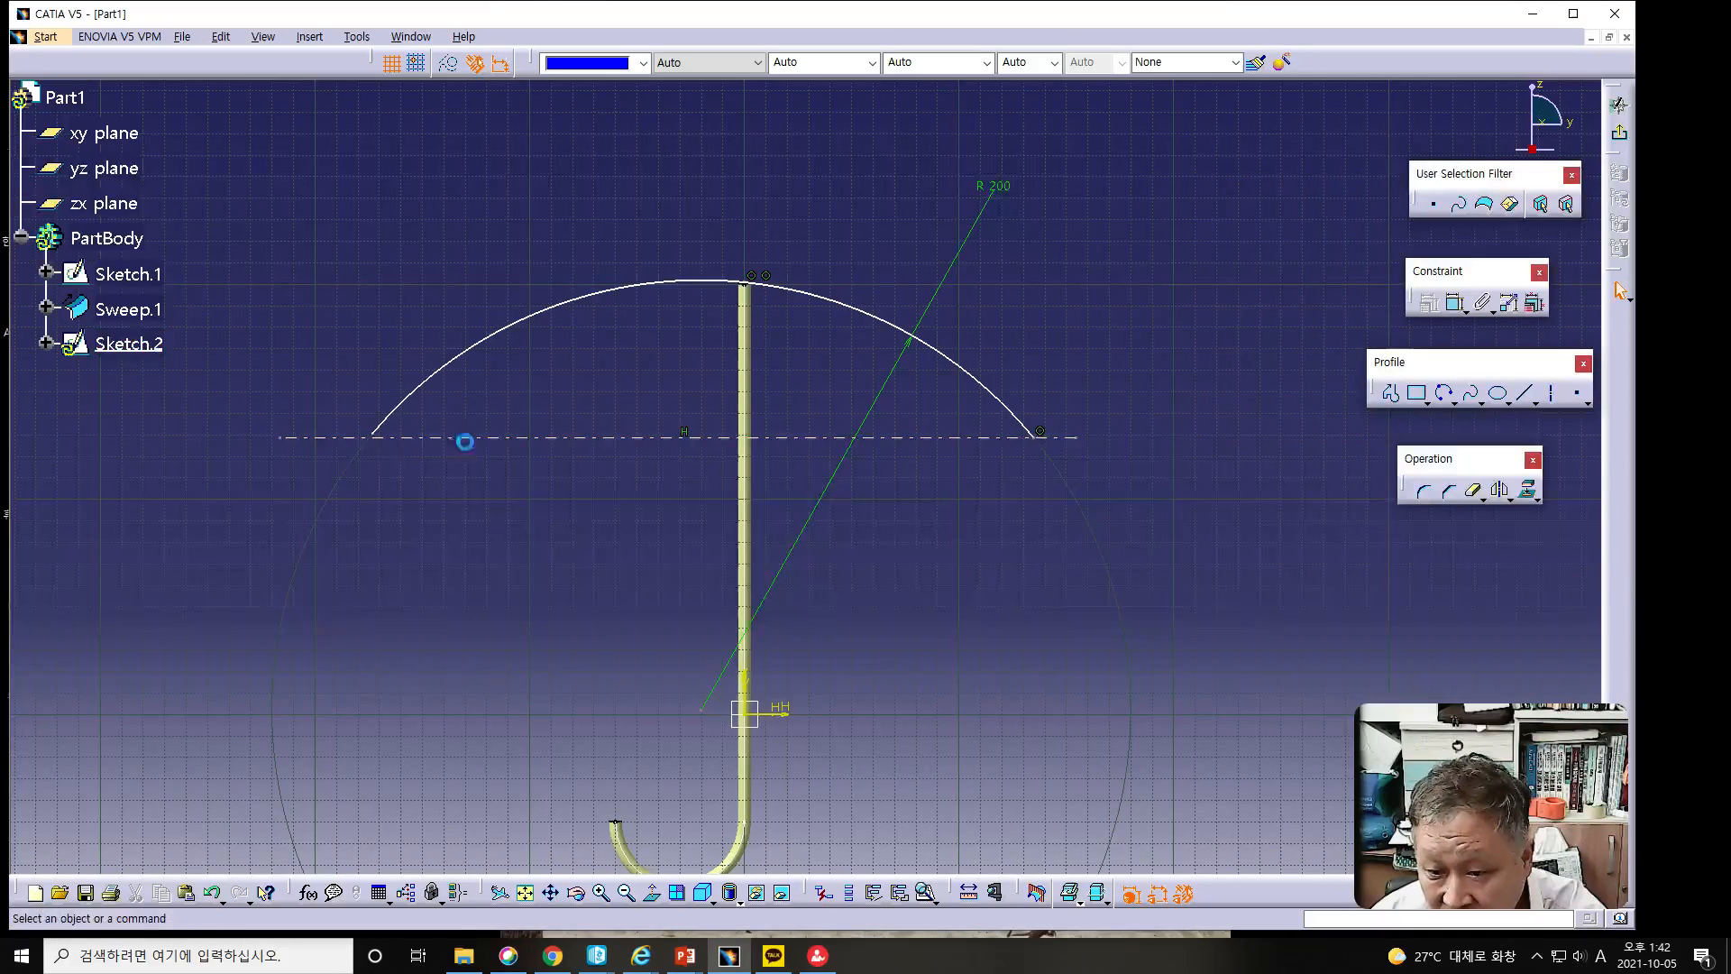
Make the canopy arc's left endpoint coincident with the horizontal axis line.
click(377, 436)
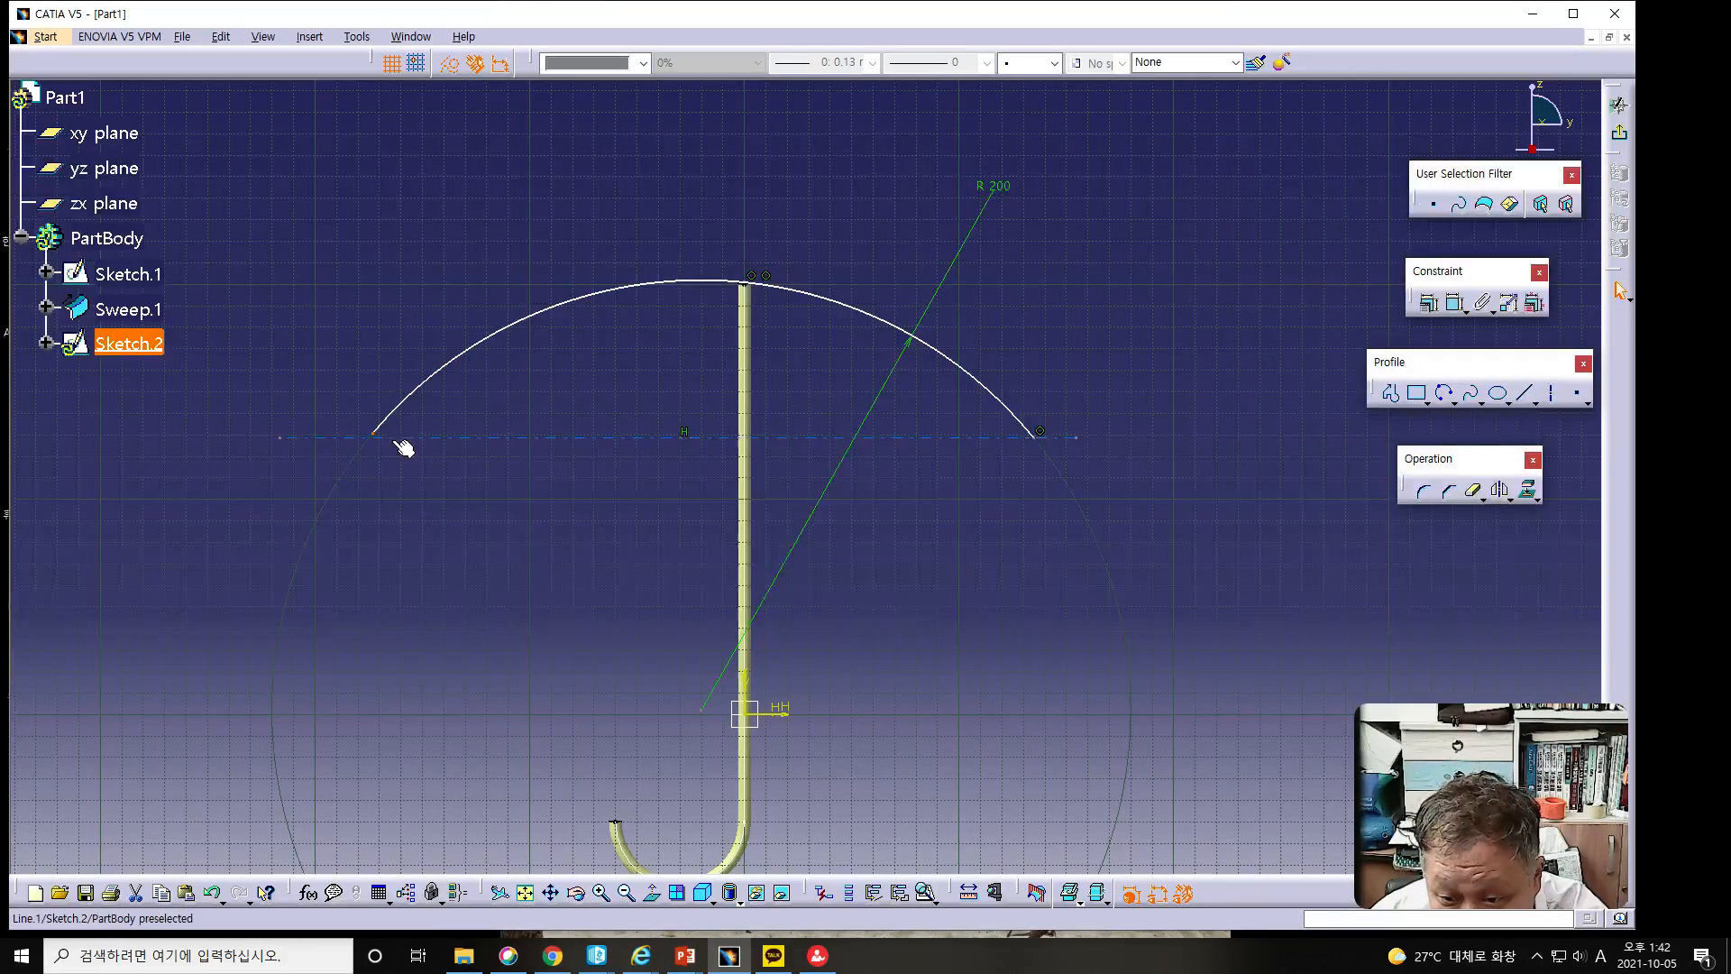
ctrl+click(403, 446)
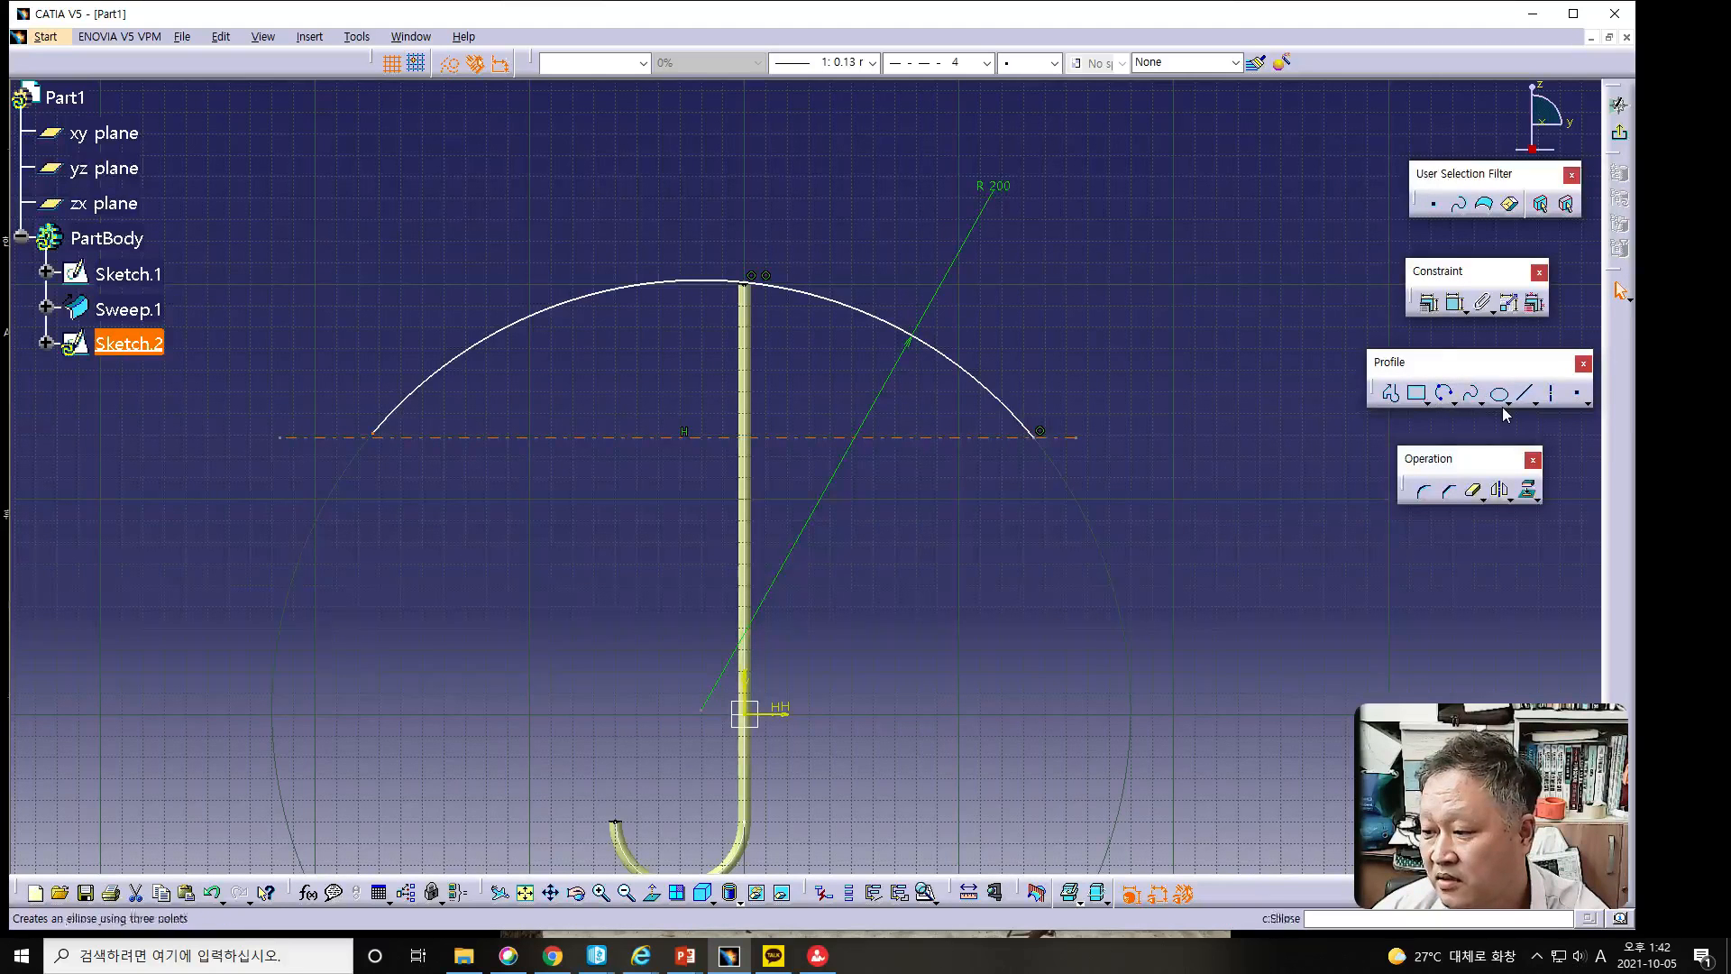
click(1428, 303)
click(1269, 237)
click(1256, 412)
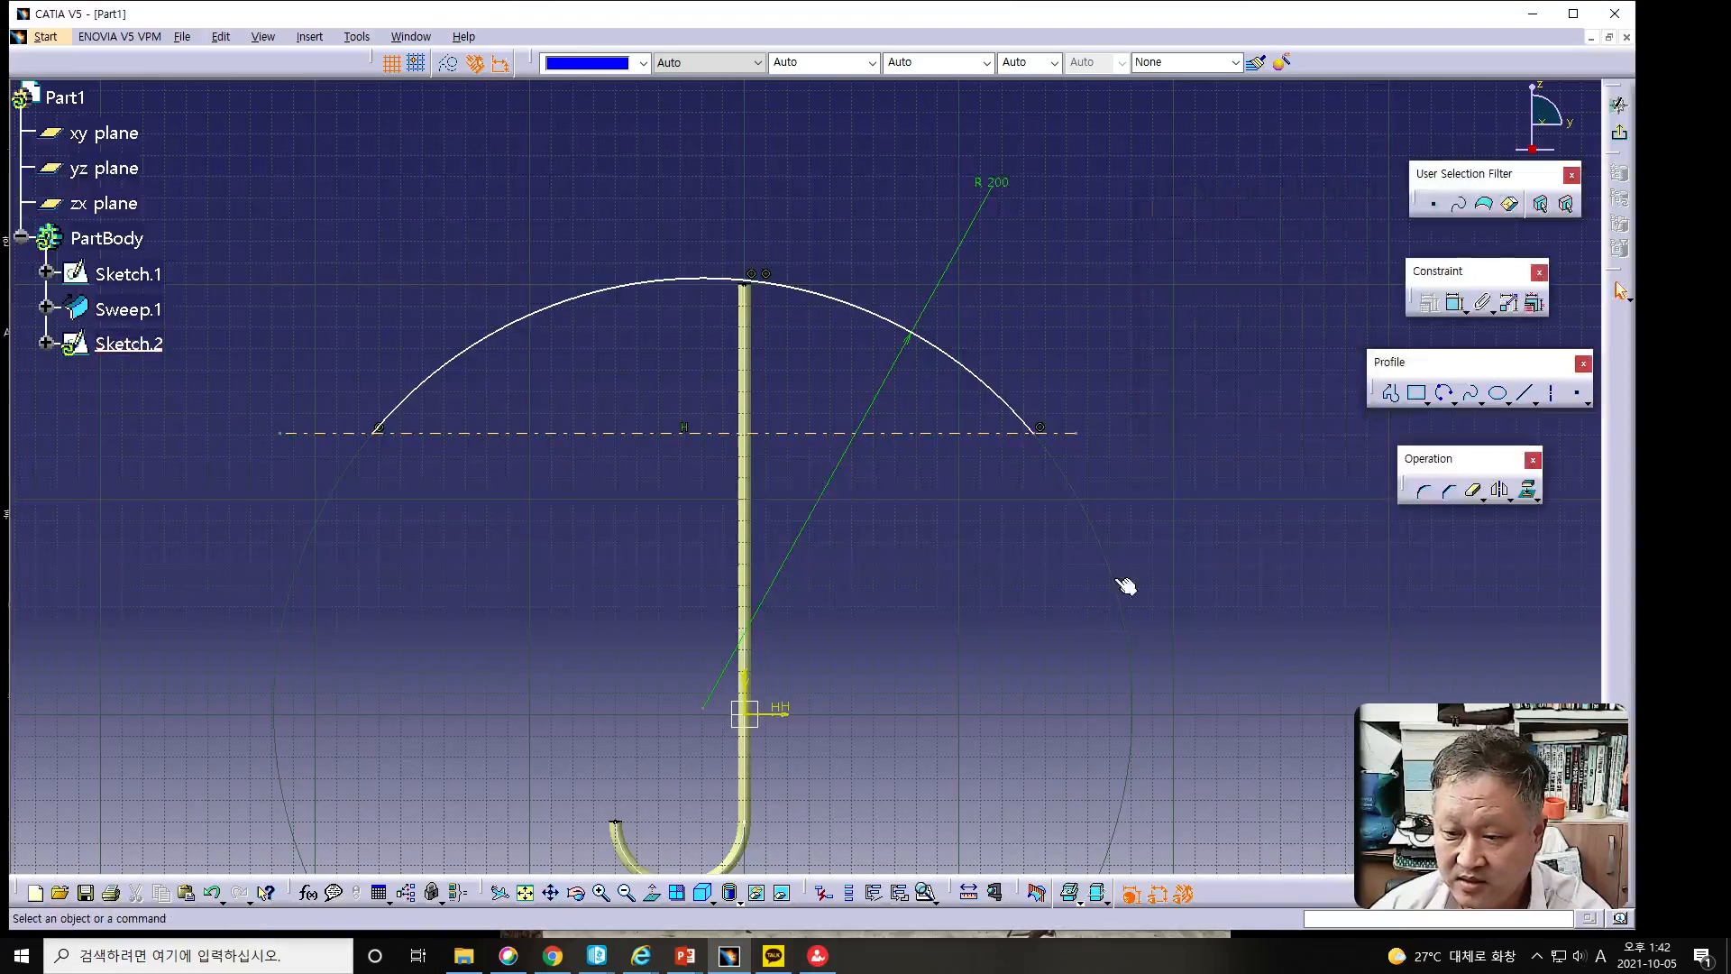
Add a distance constraint between the canopy arc and the shaft's top point, measured vertically, and set it to 0.1 mm.
click(708, 278)
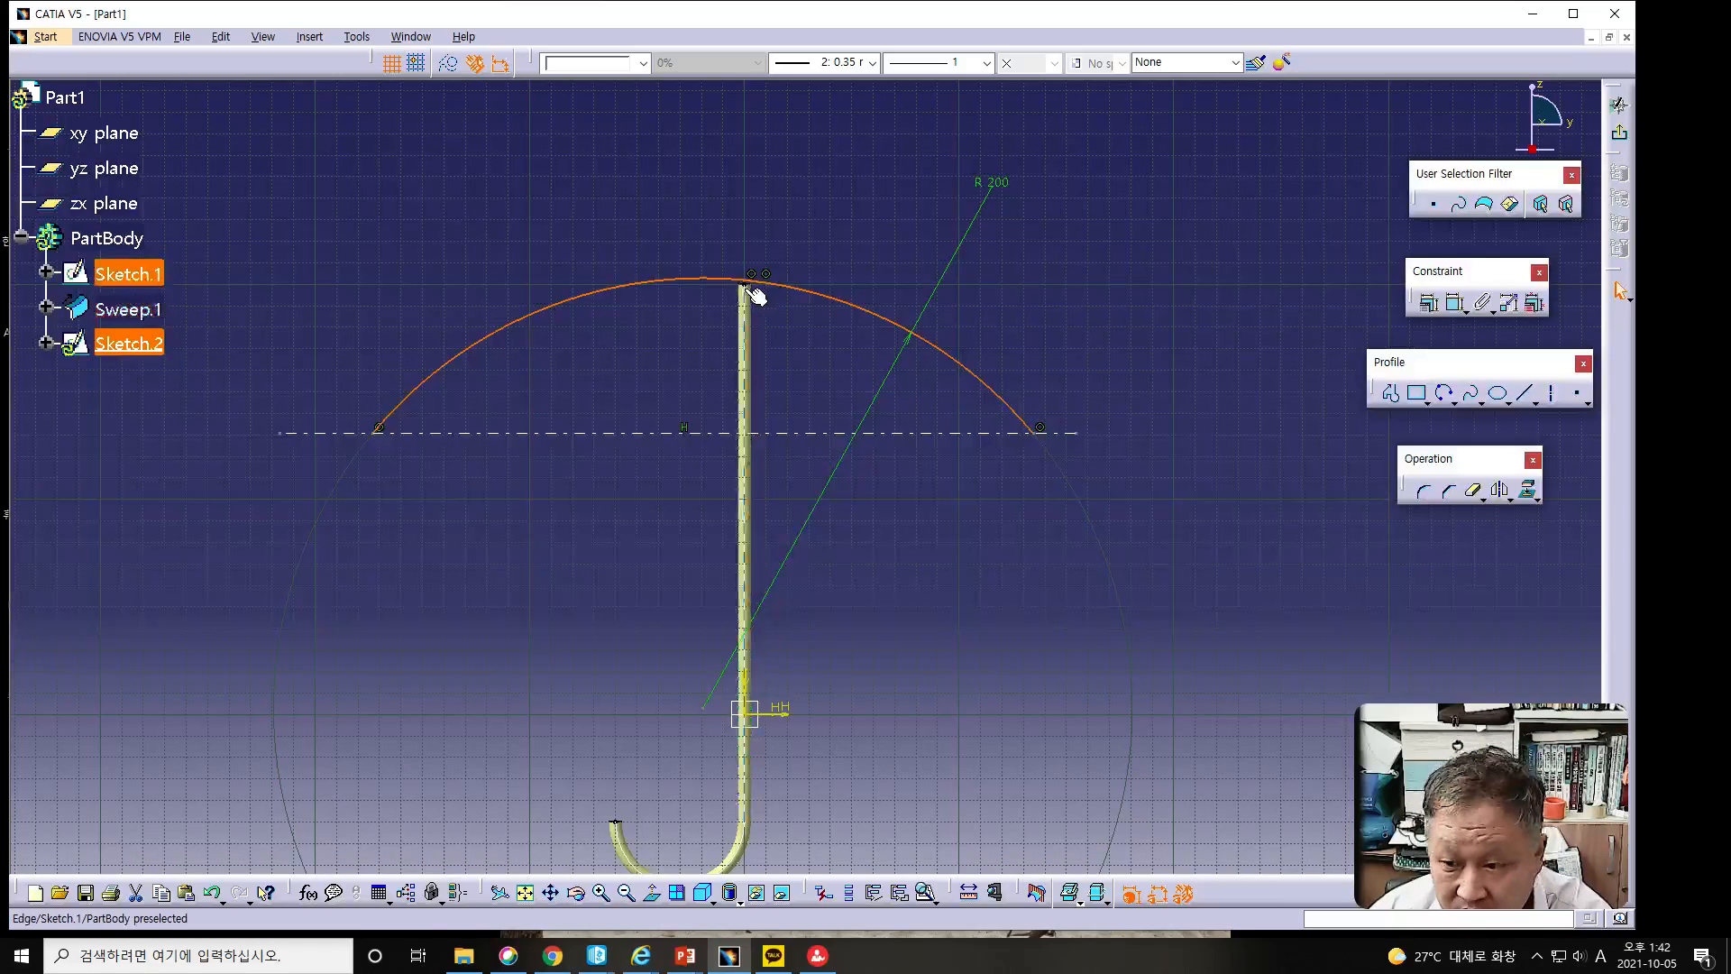
ctrl+click(746, 283)
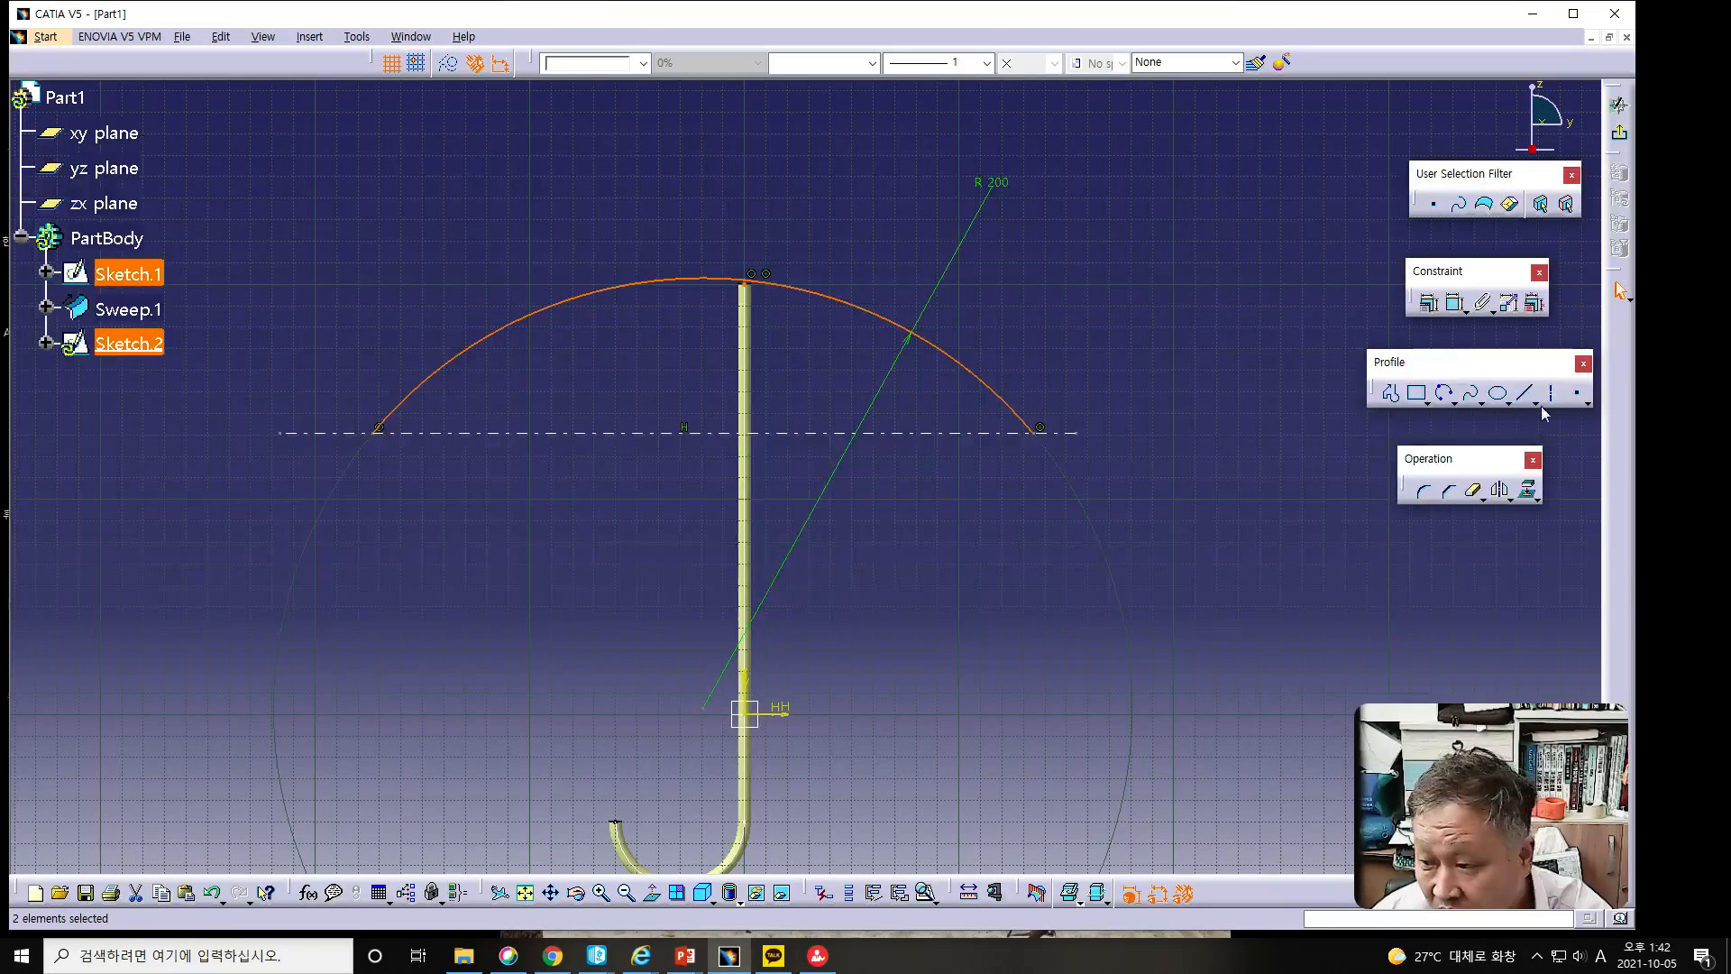
click(1430, 310)
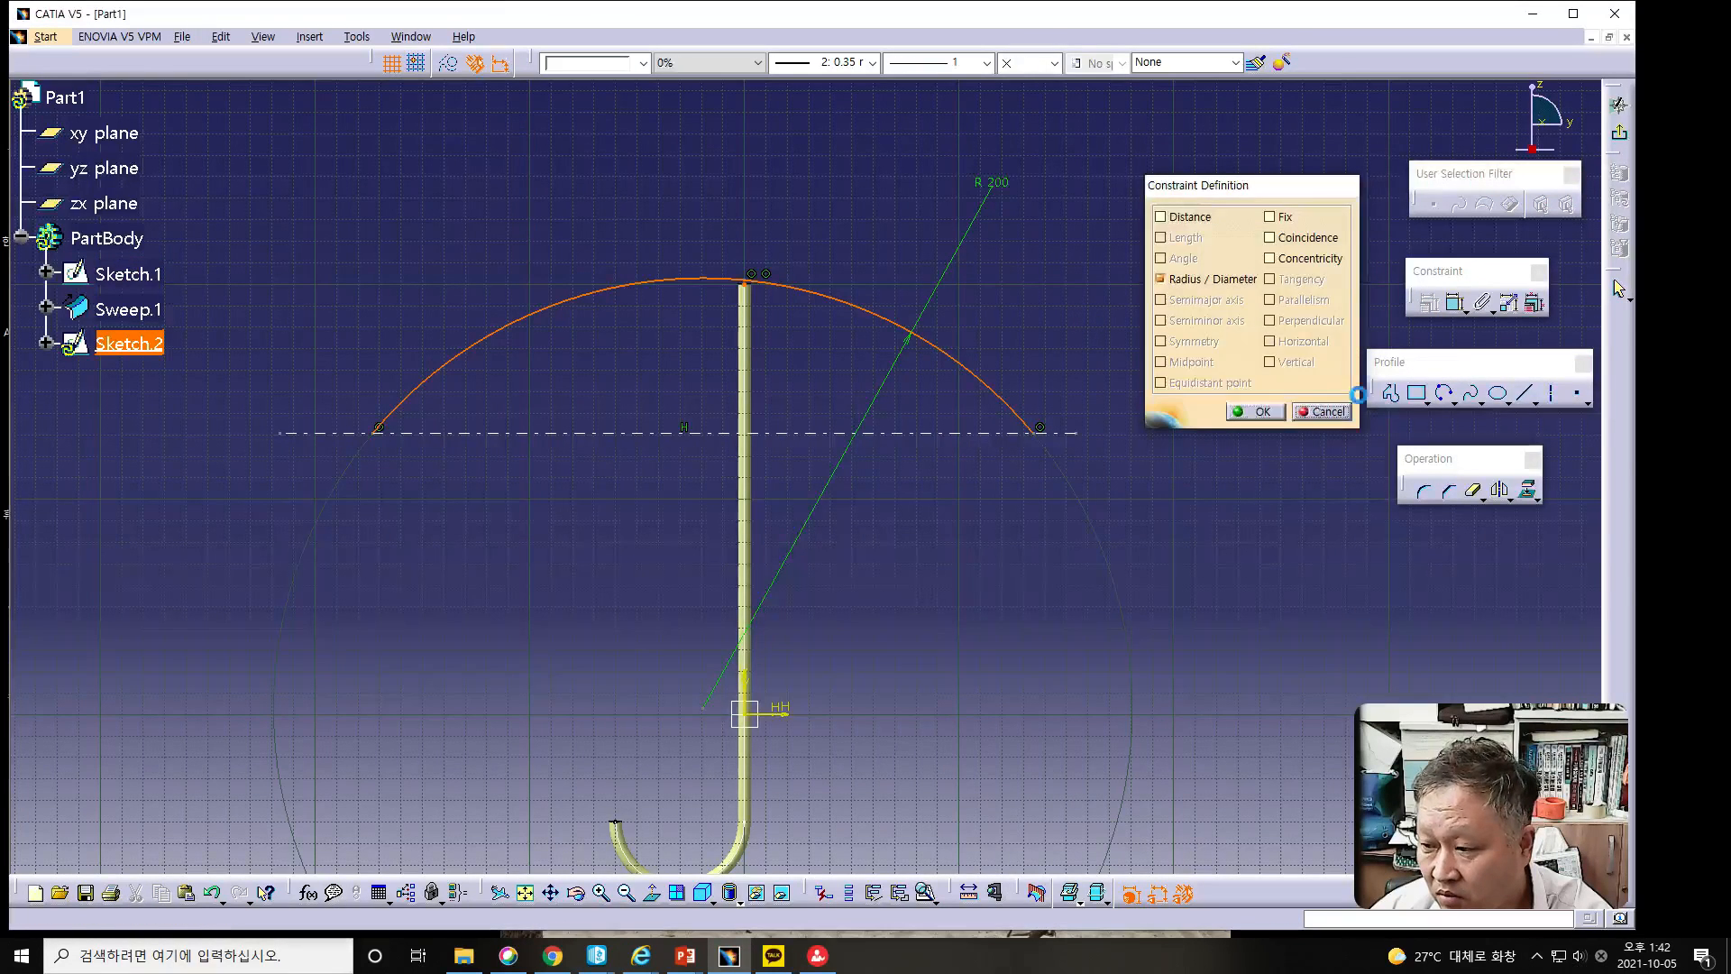
click(1258, 411)
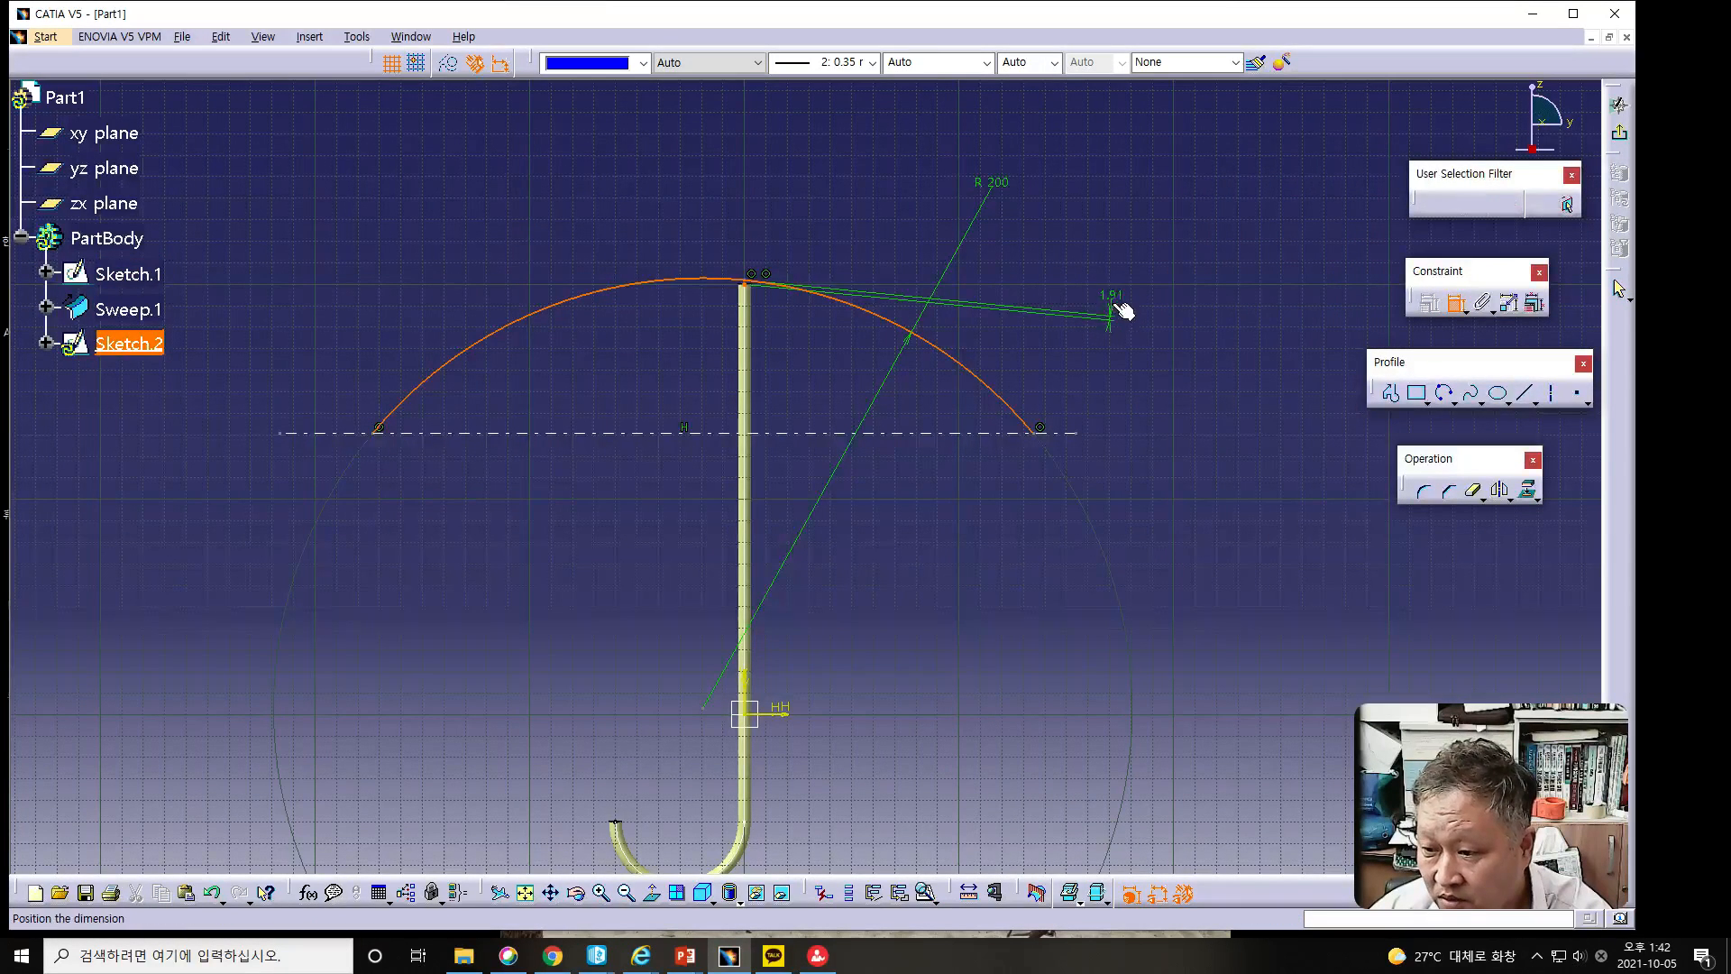
right_click(1118, 304)
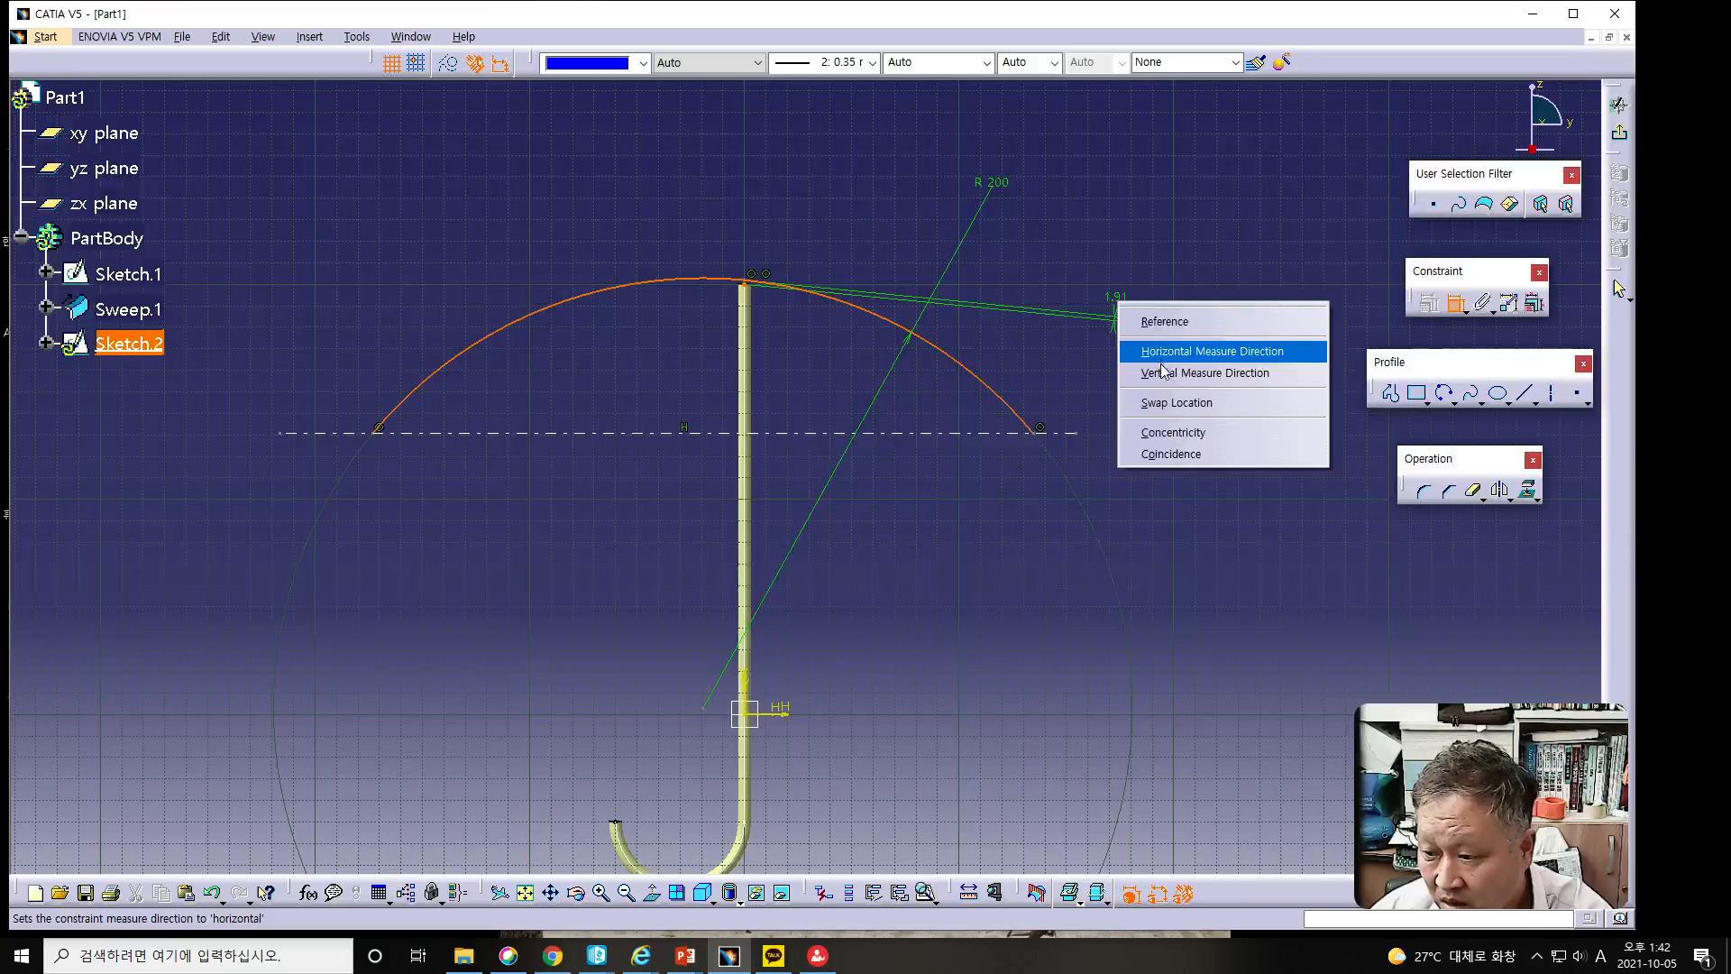
click(1163, 373)
click(1169, 368)
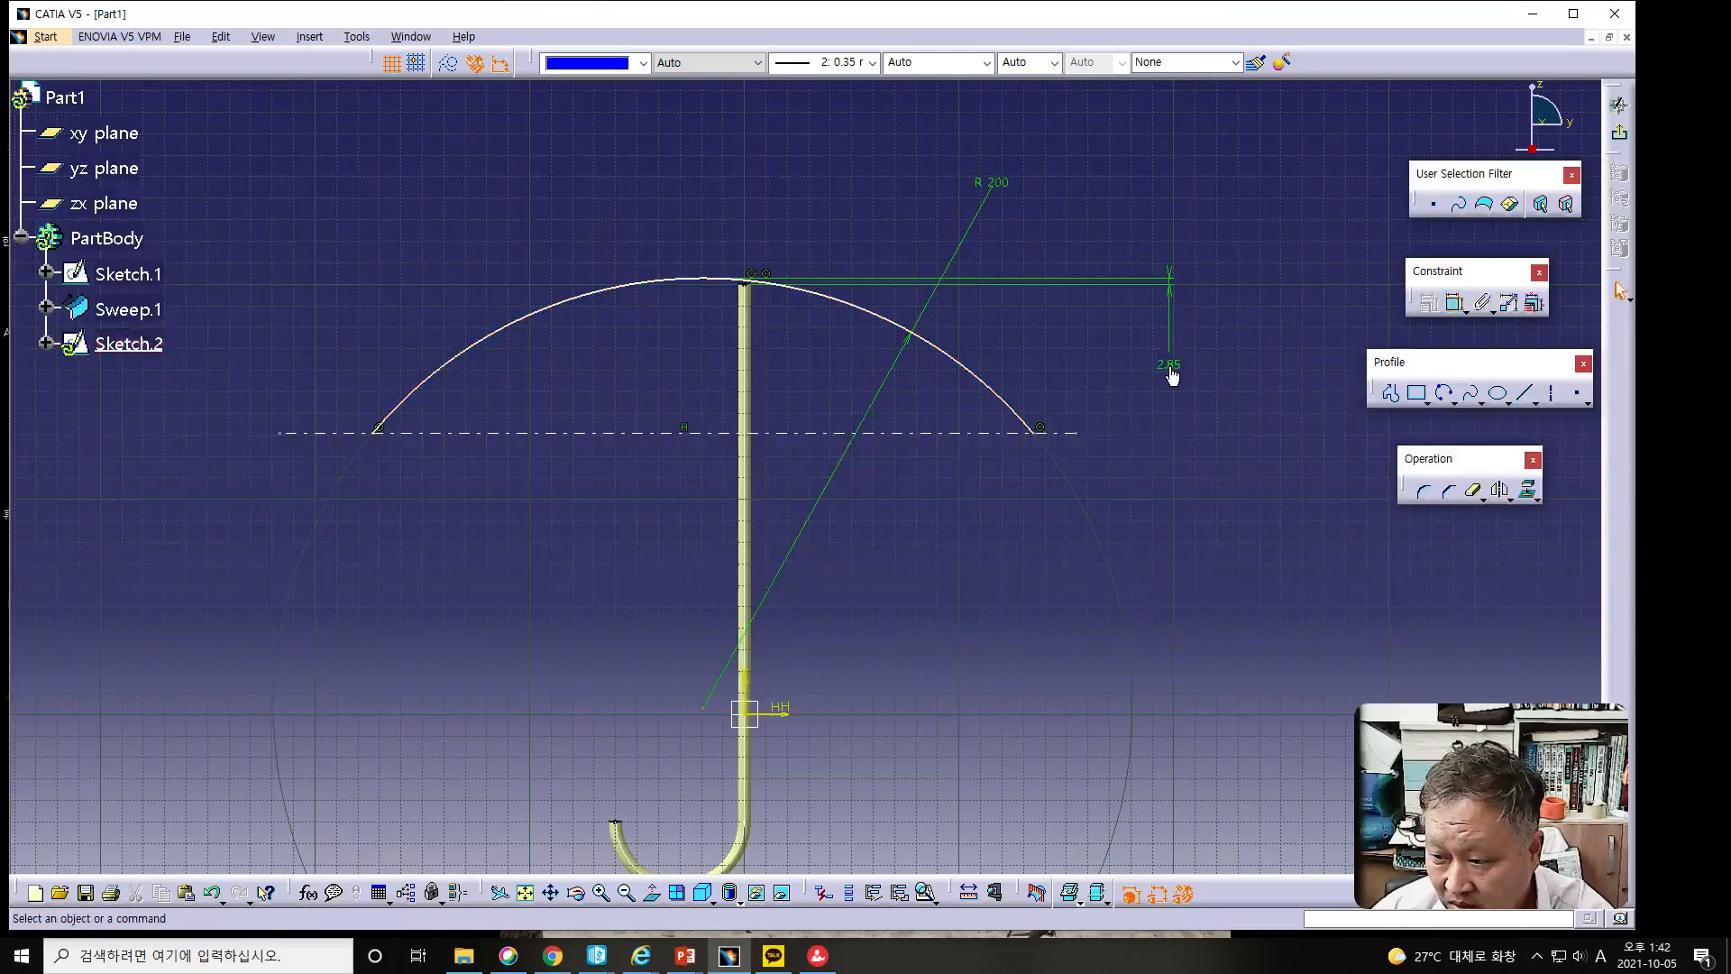
double_click(1169, 368)
text(0.)
key(Return)
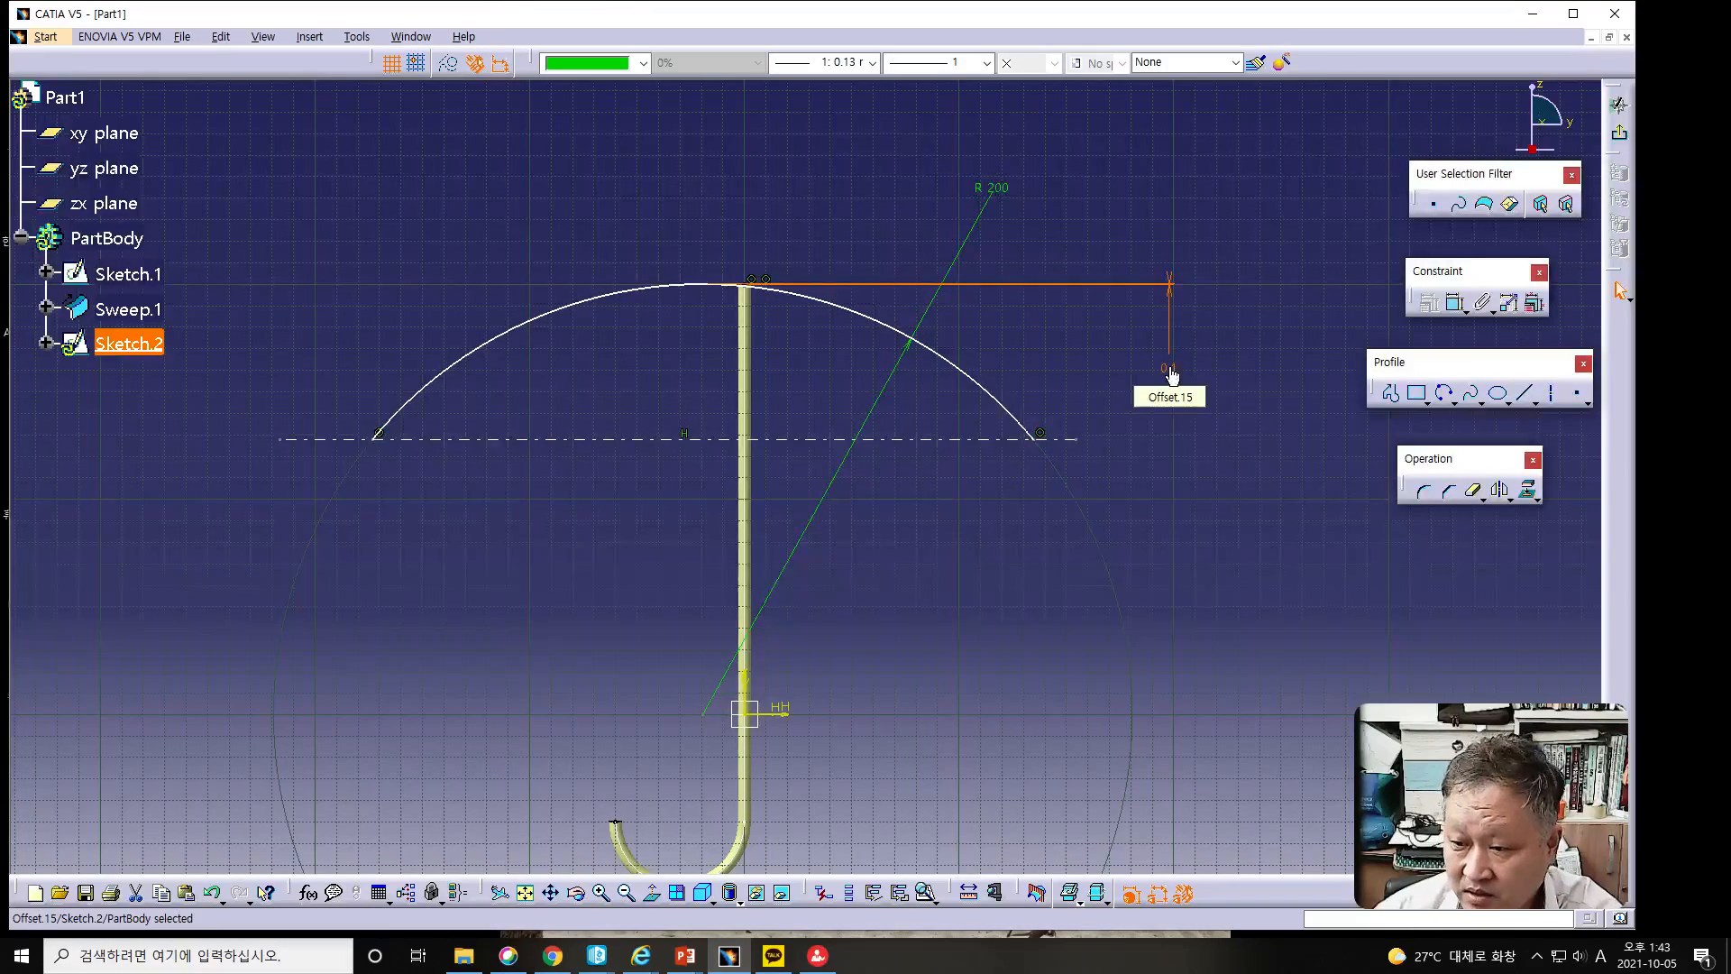
Make the canopy arc's center point coincident with the sketch's vertical axis.
click(1127, 598)
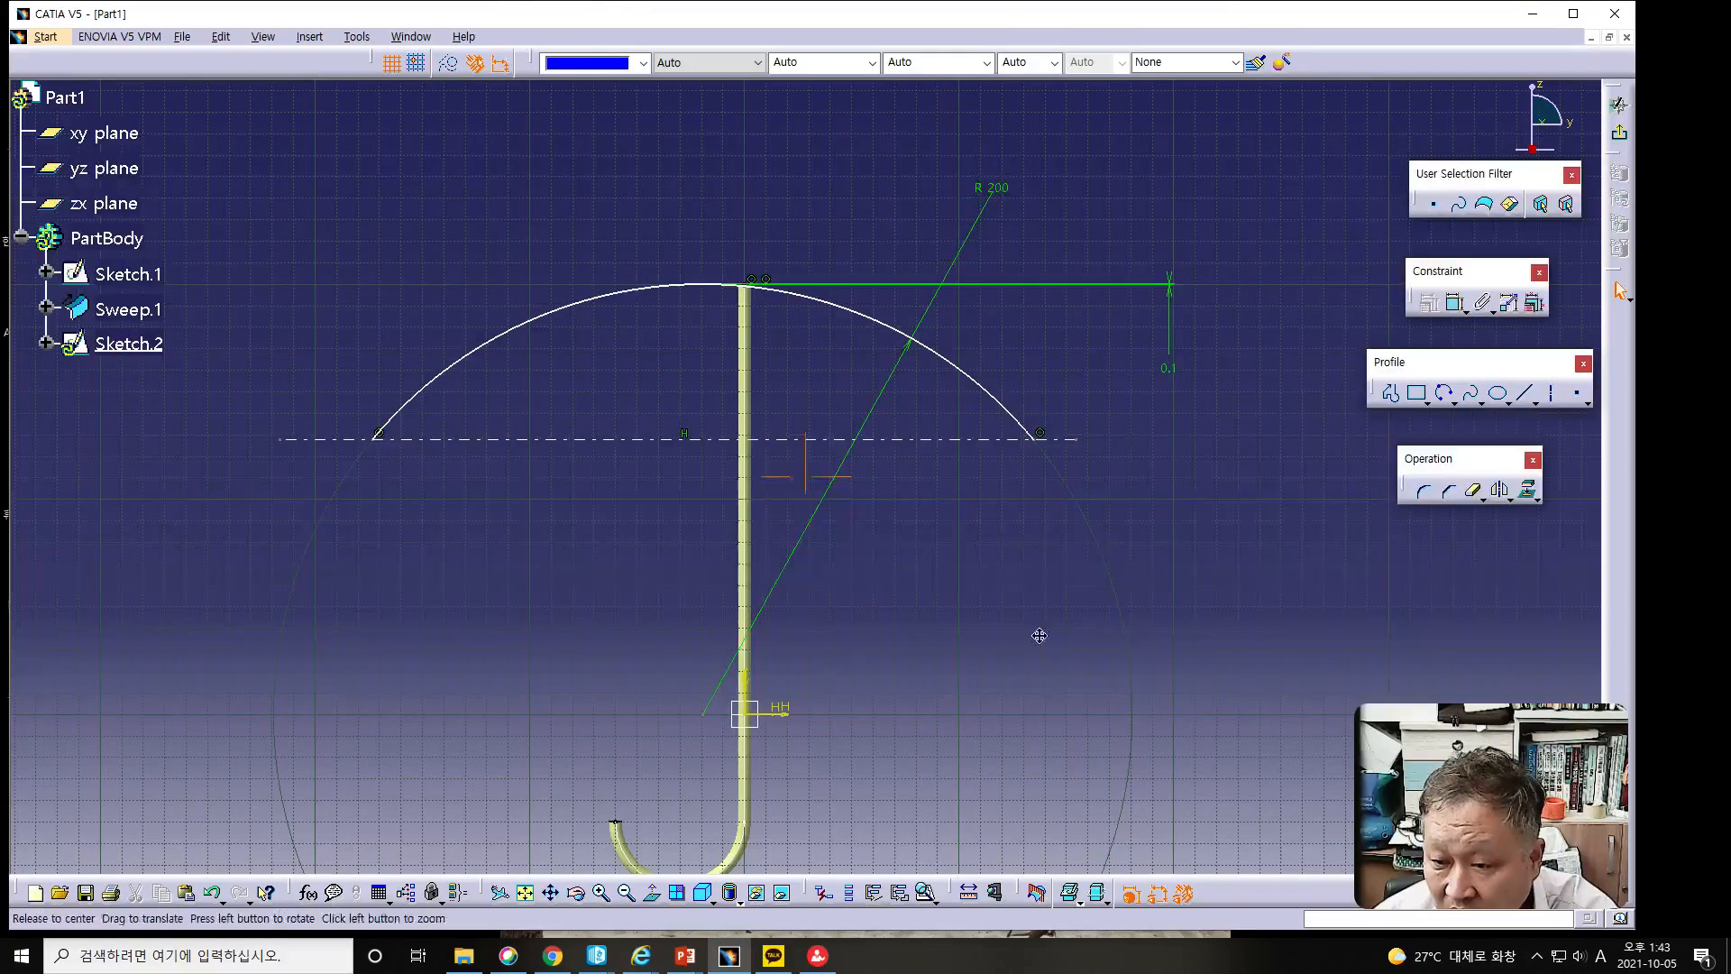
middle_drag(1040, 641, 1030, 597)
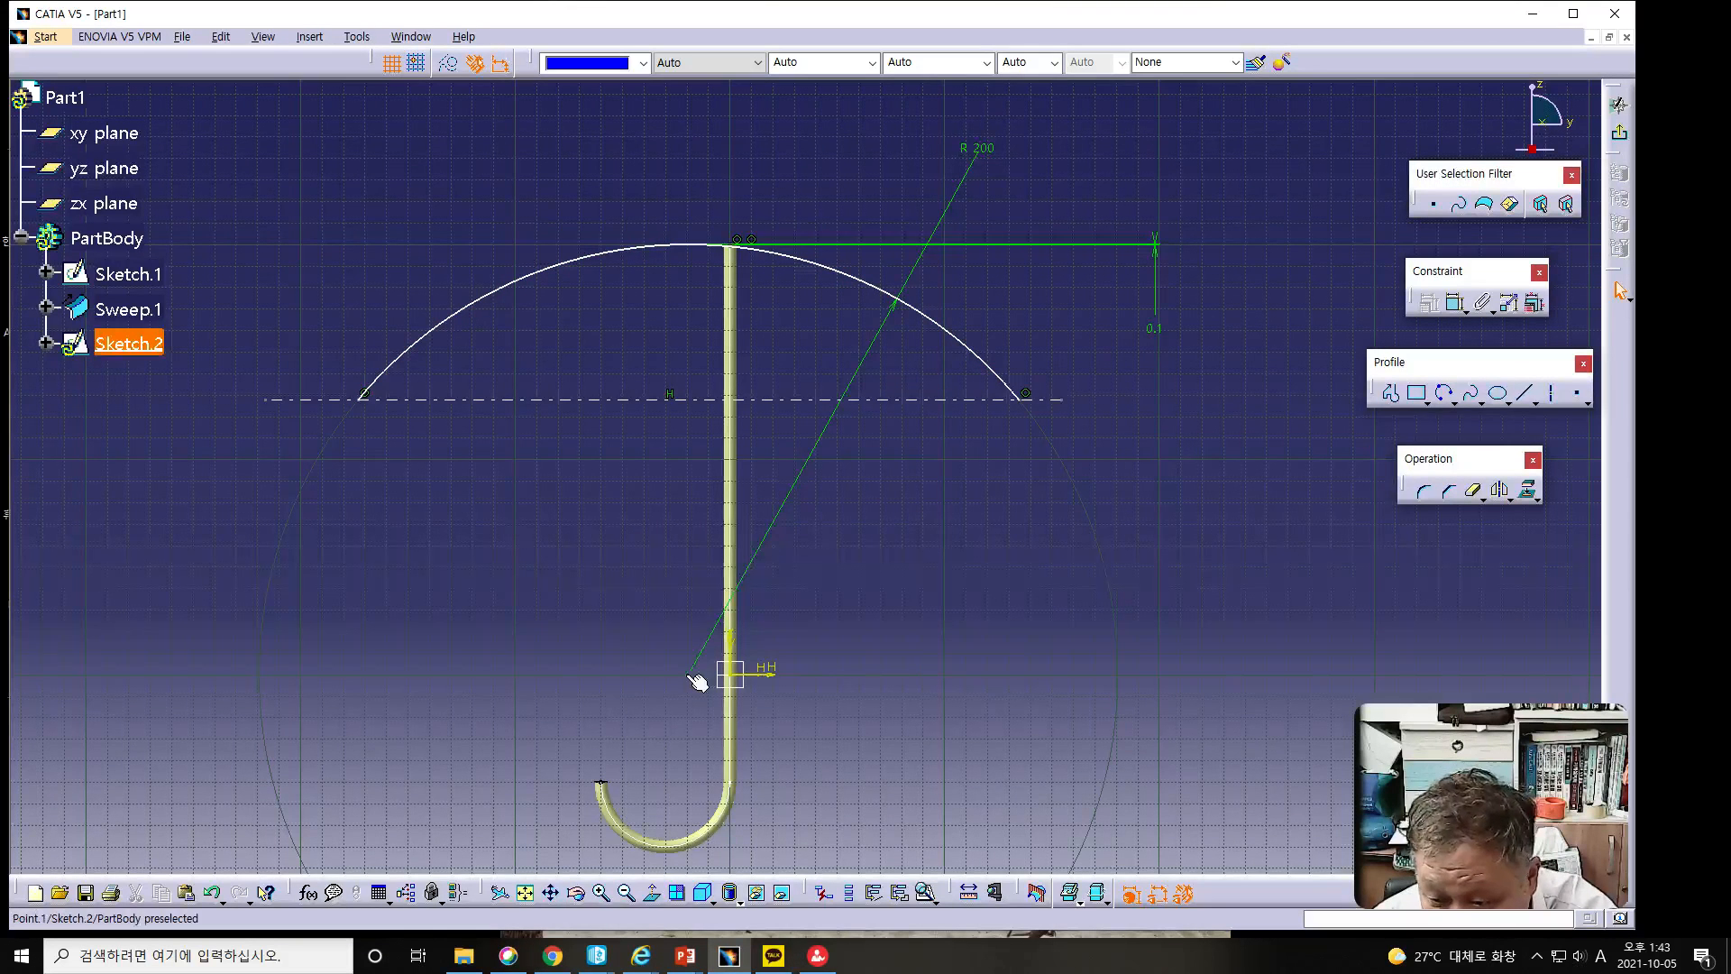
click(733, 680)
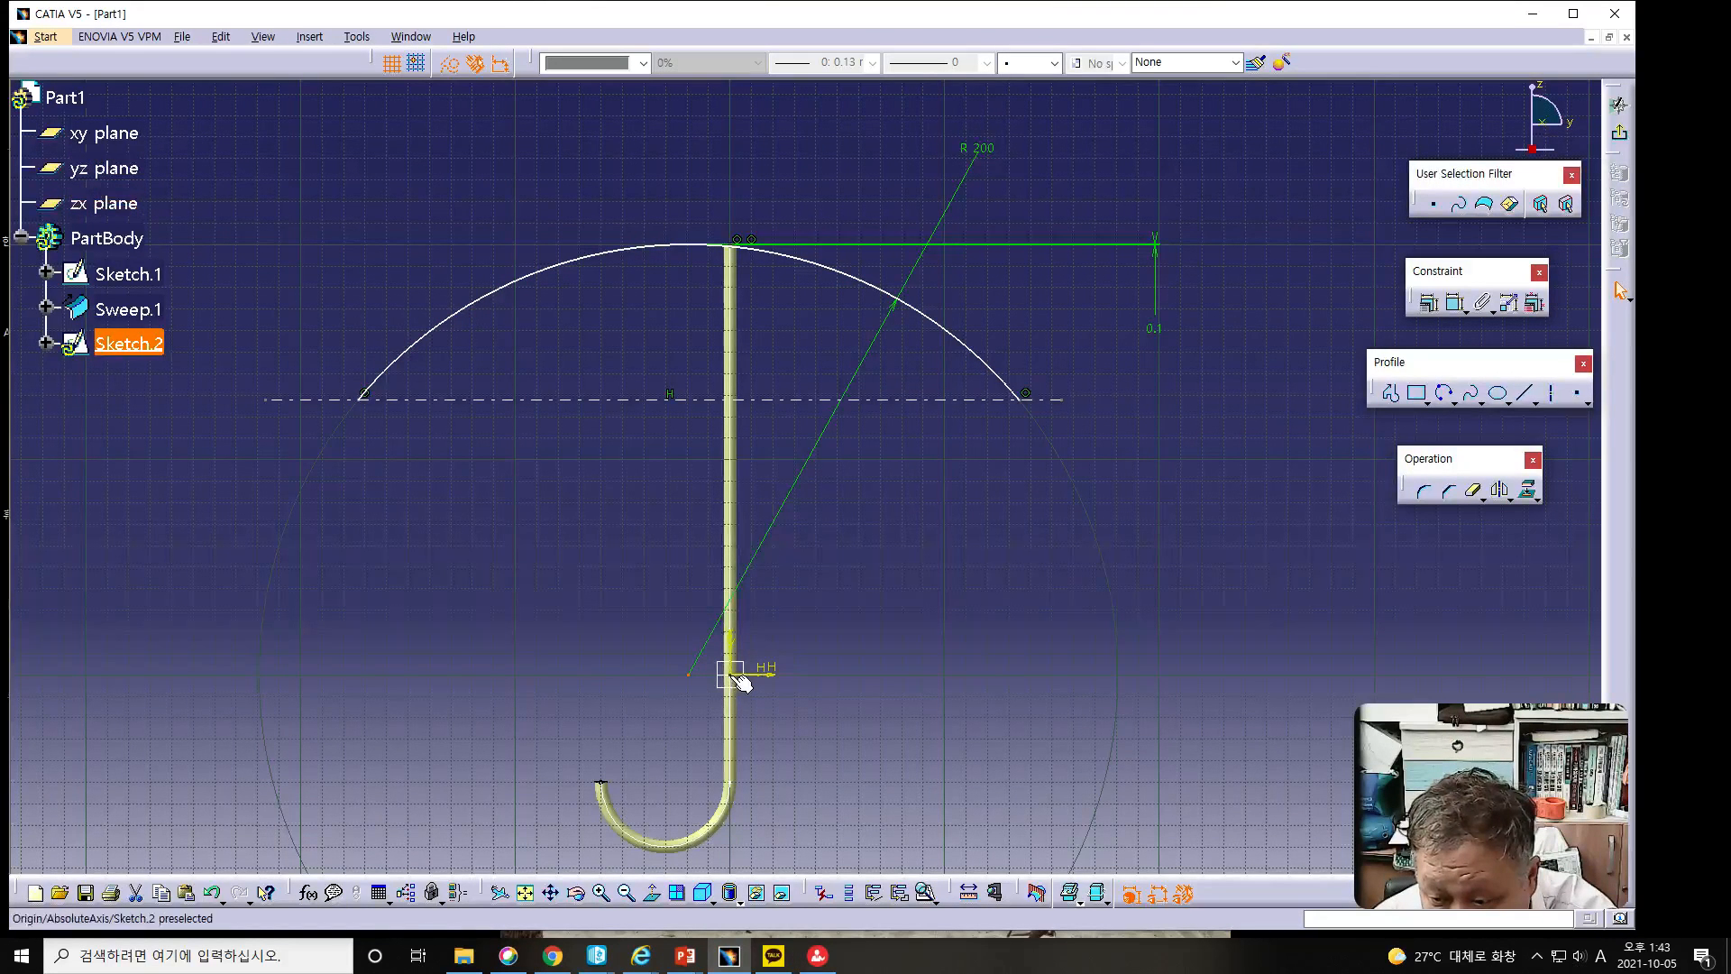
click(1455, 304)
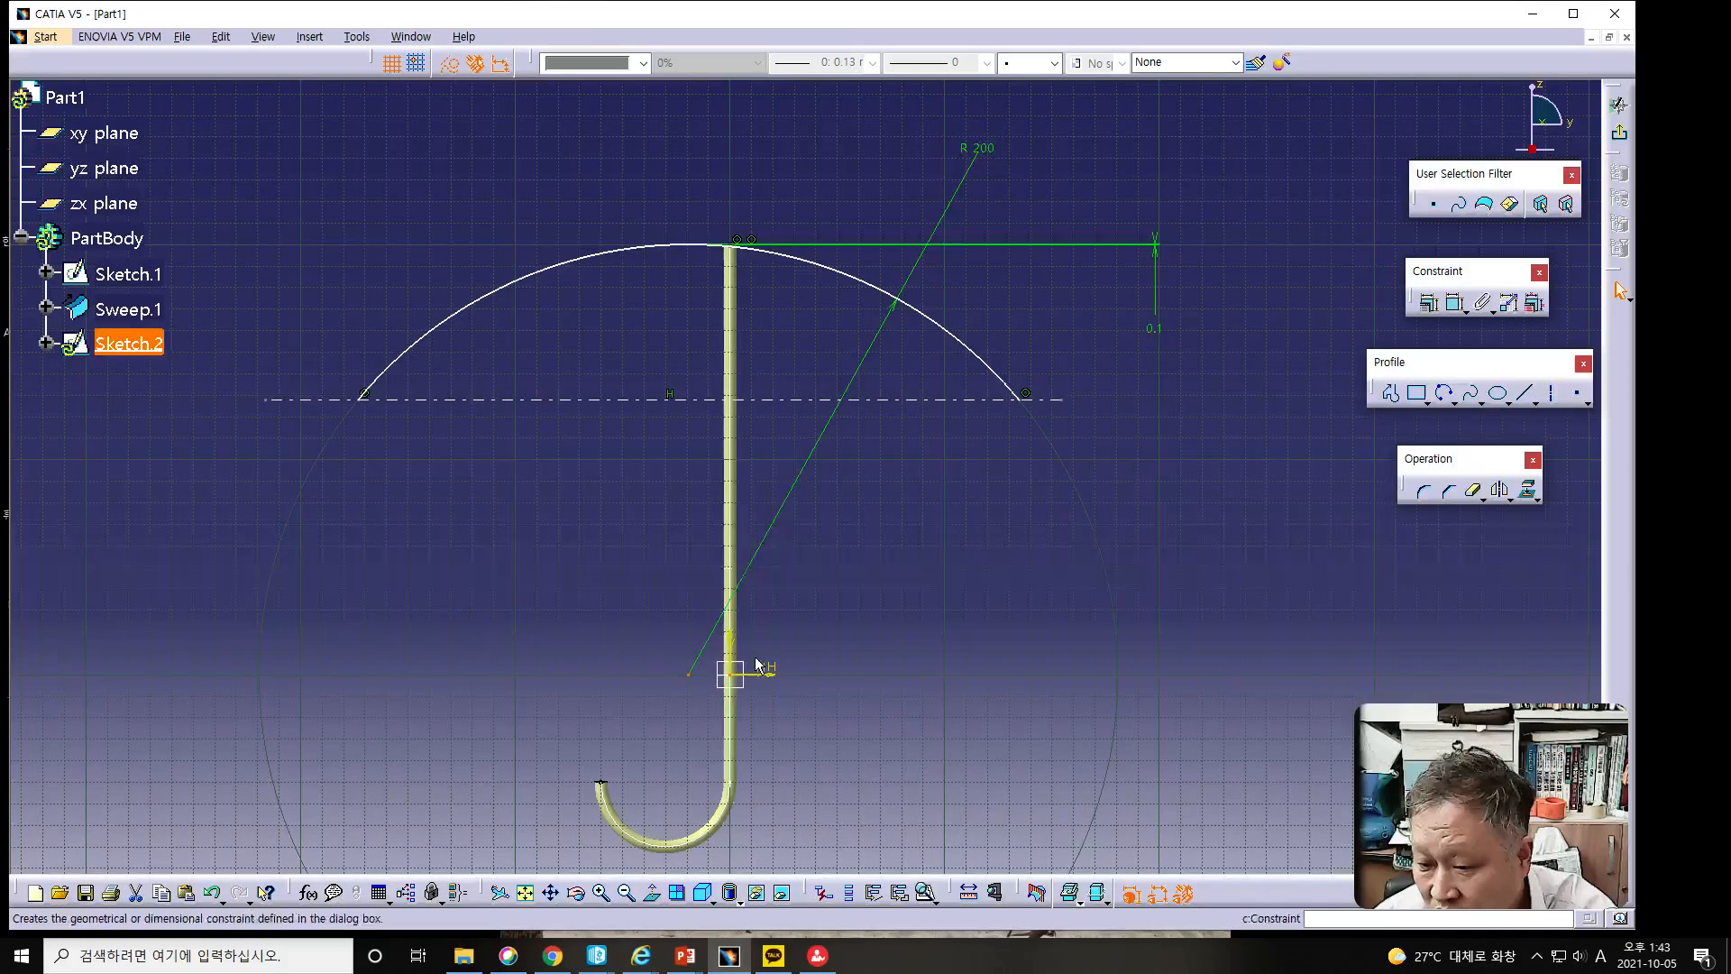
click(688, 675)
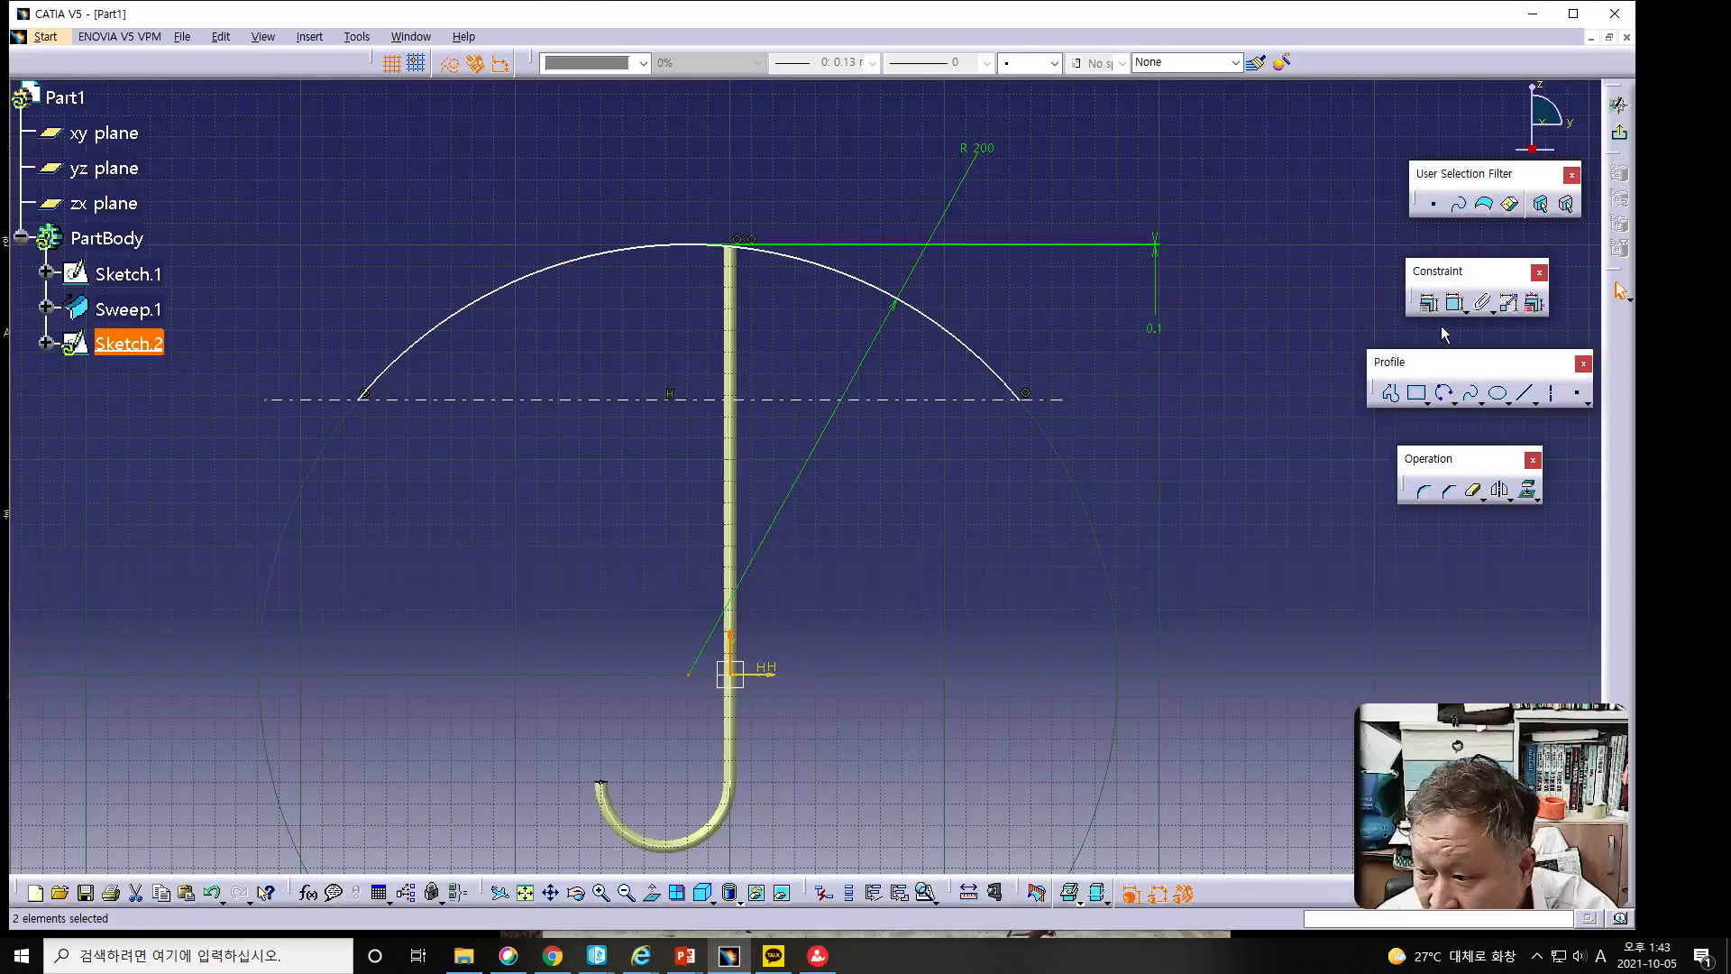
click(1428, 304)
click(1270, 237)
click(1257, 410)
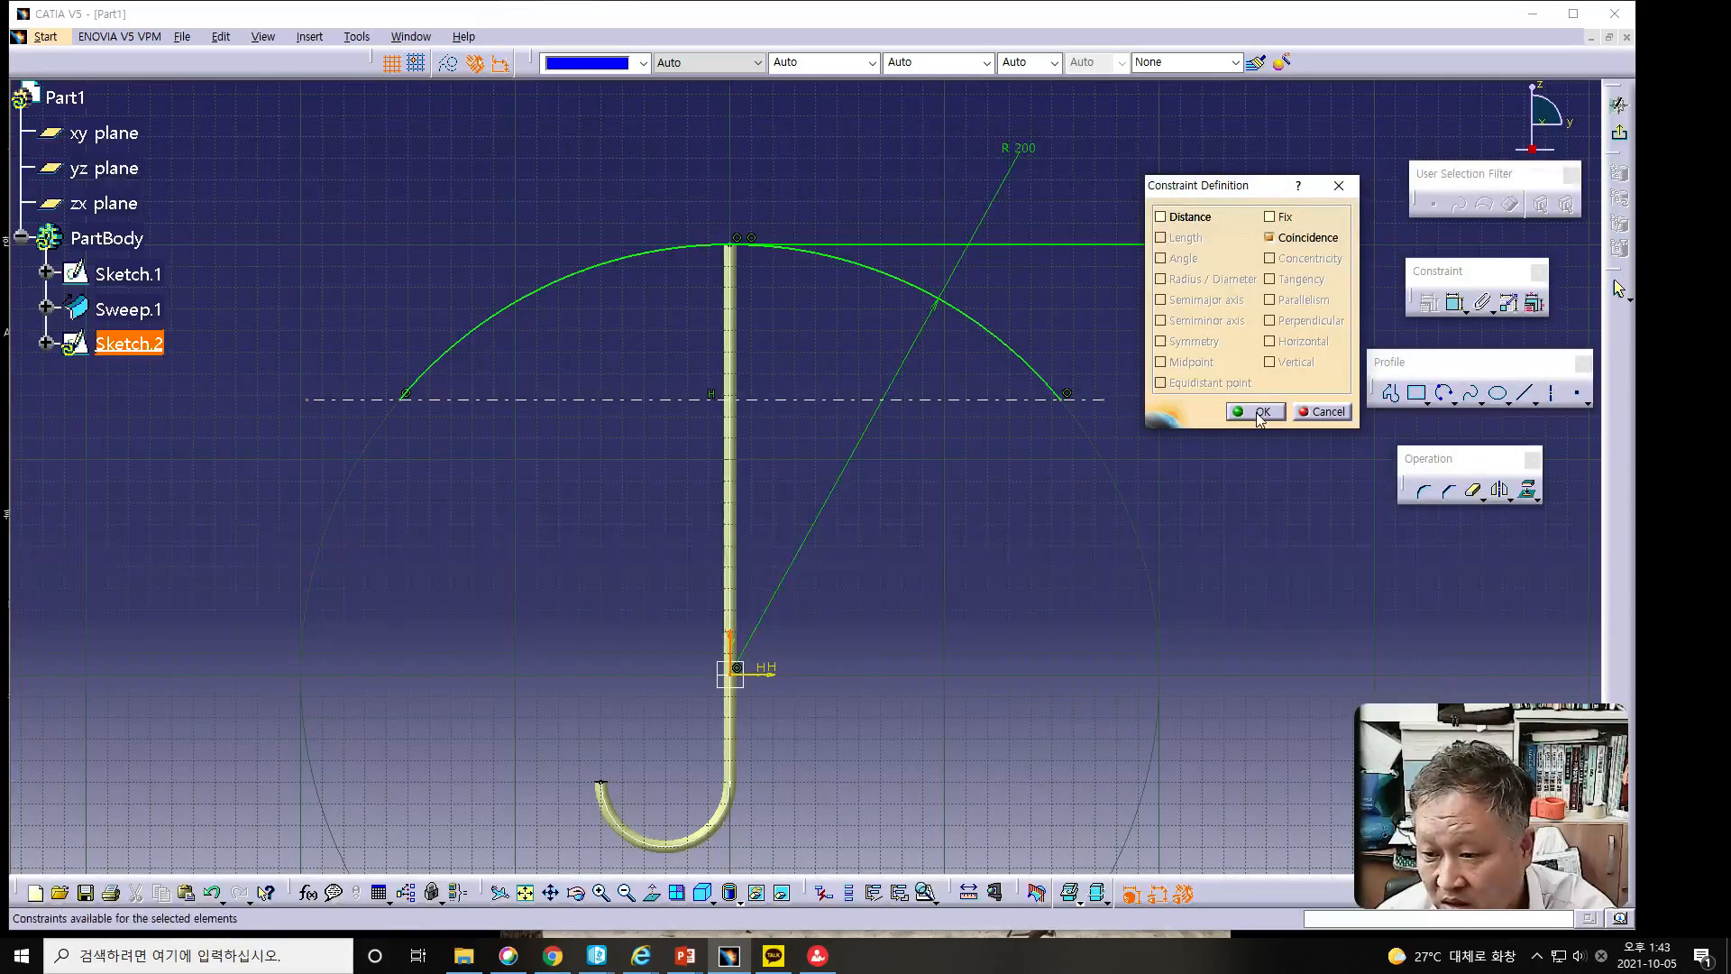
Add a distance constraint between the canopy sketch's axis line and the sketch's horizontal axis, and set it to 80 mm.
mouse_move(999, 635)
middle_down()
mouse_move(962, 580)
mouse_move(978, 684)
mouse_move(954, 654)
mouse_move(954, 573)
middle_up()
click(869, 361)
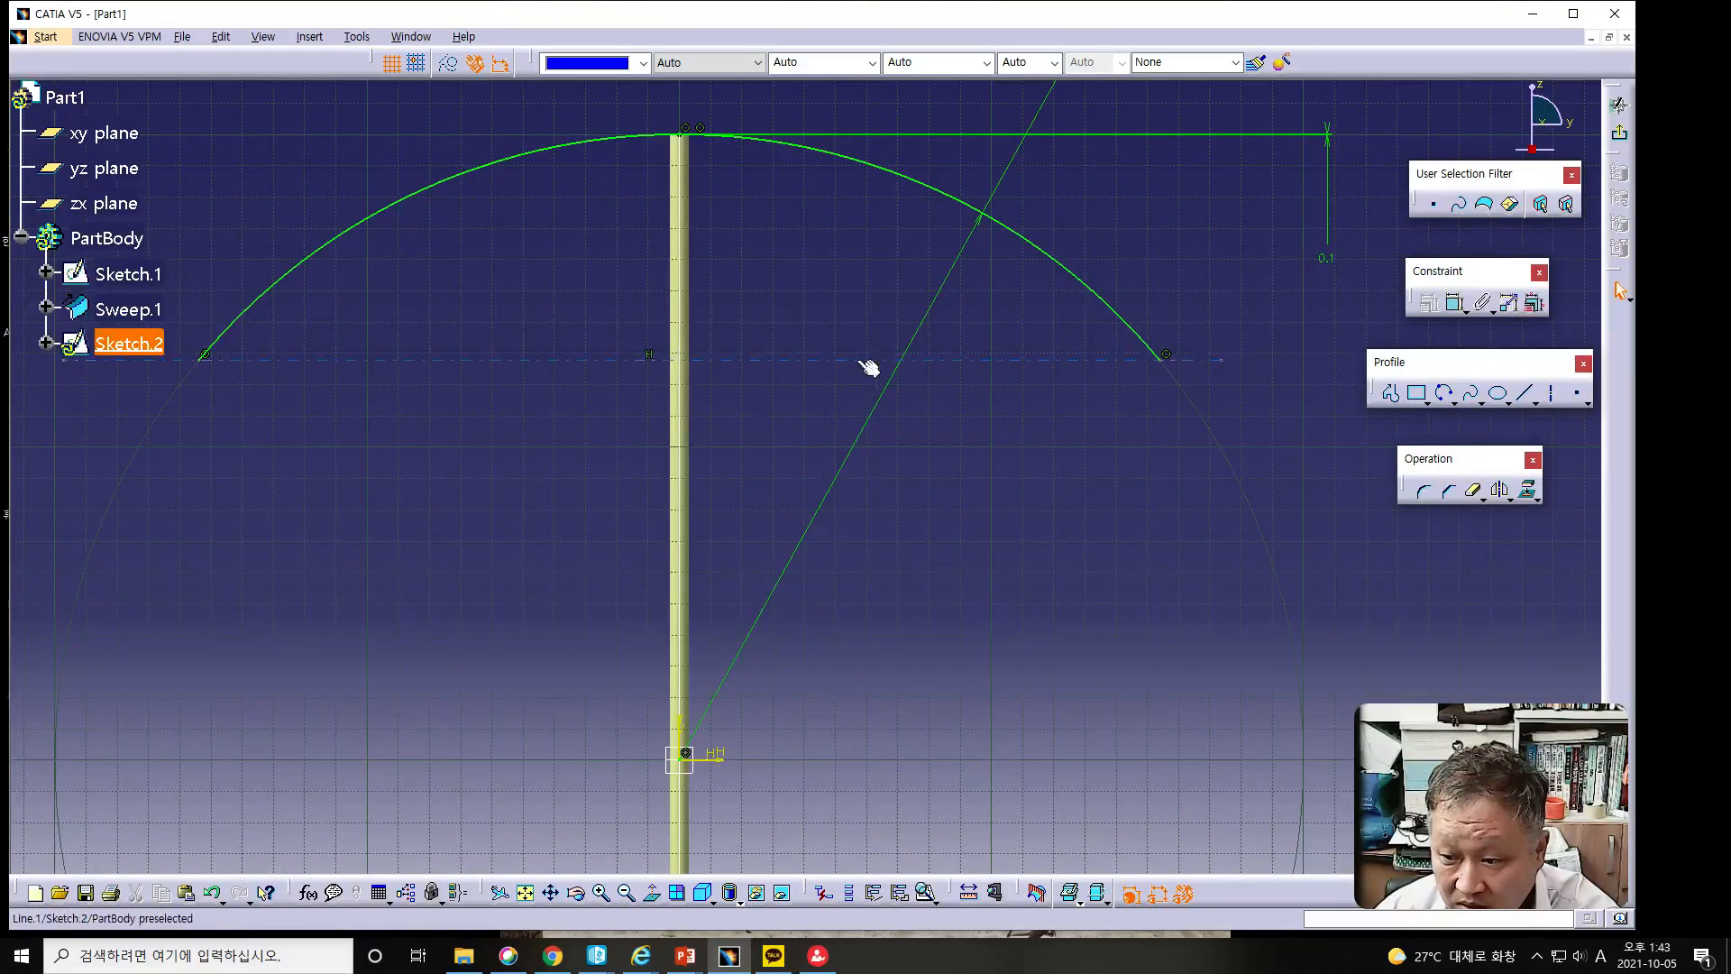
ctrl+click(712, 762)
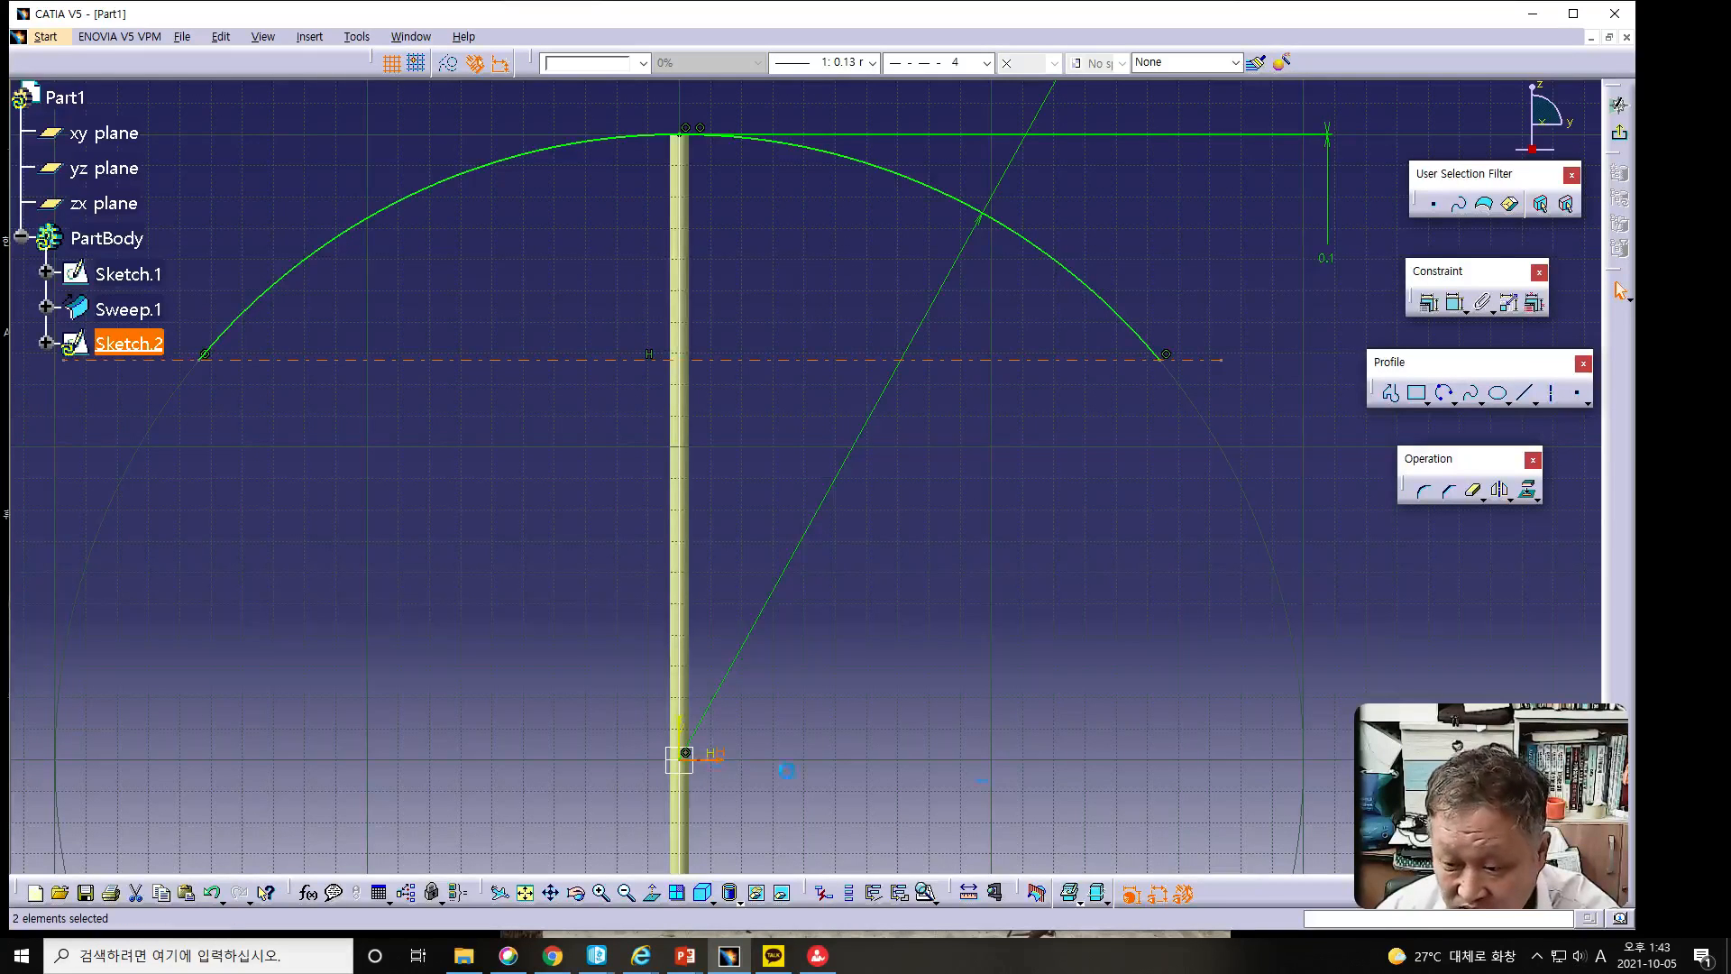
click(1454, 302)
click(1120, 575)
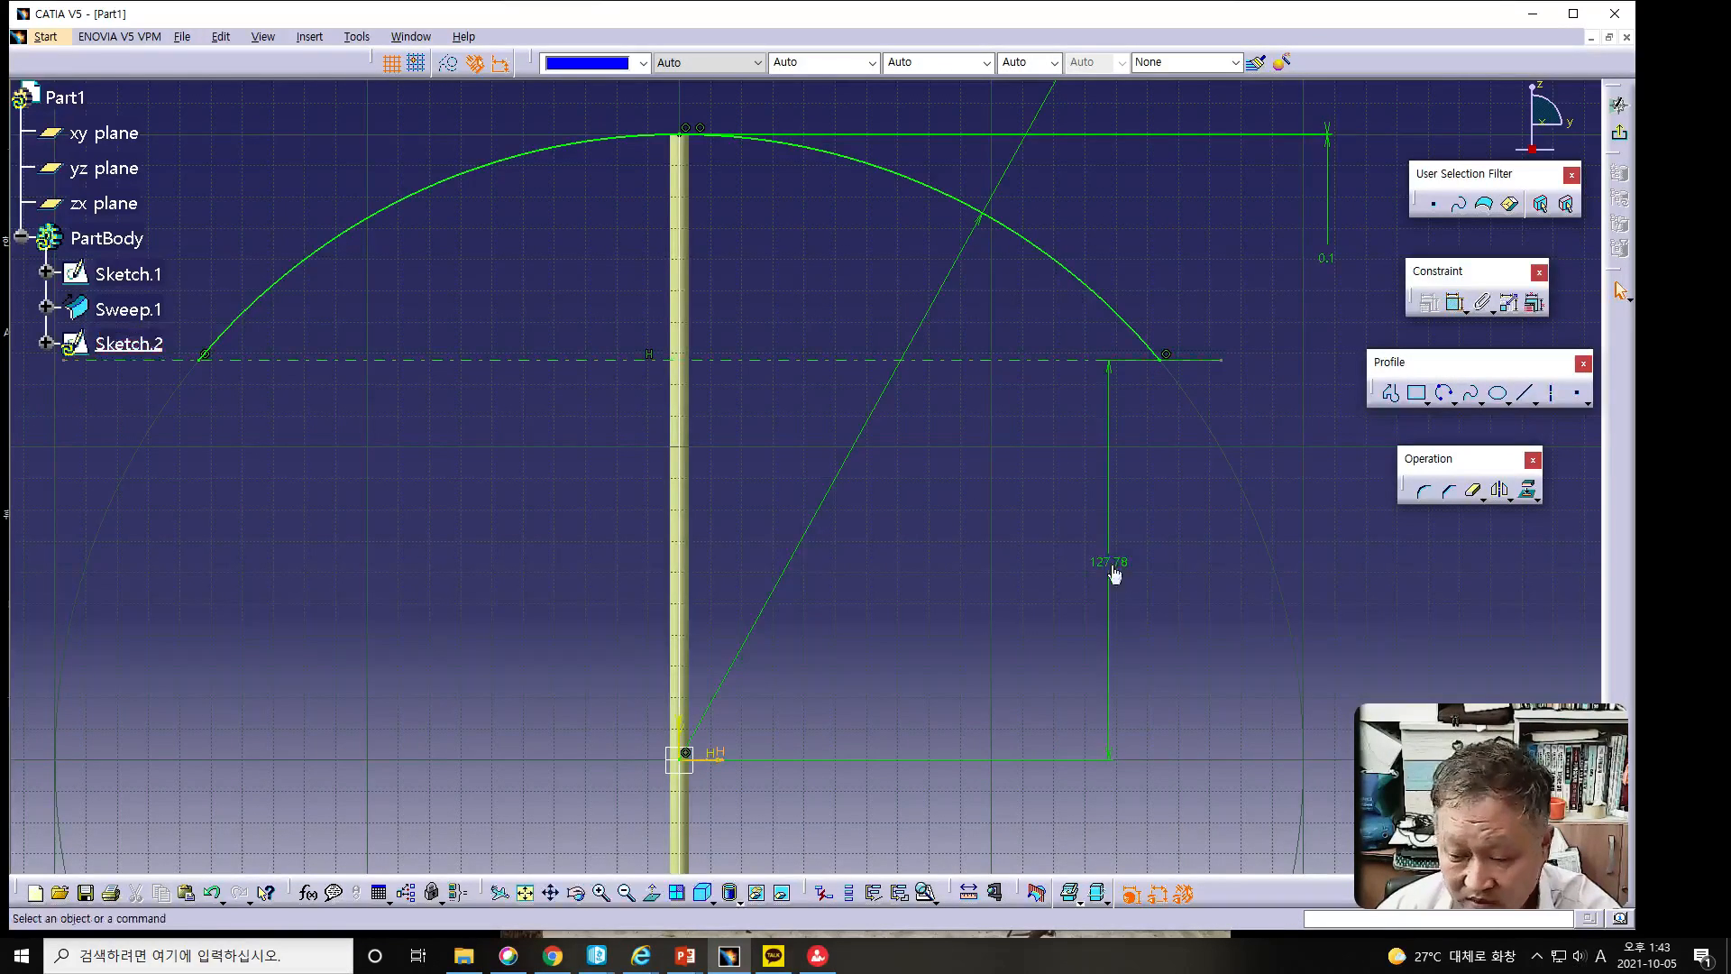
double_click(1112, 564)
text(5)
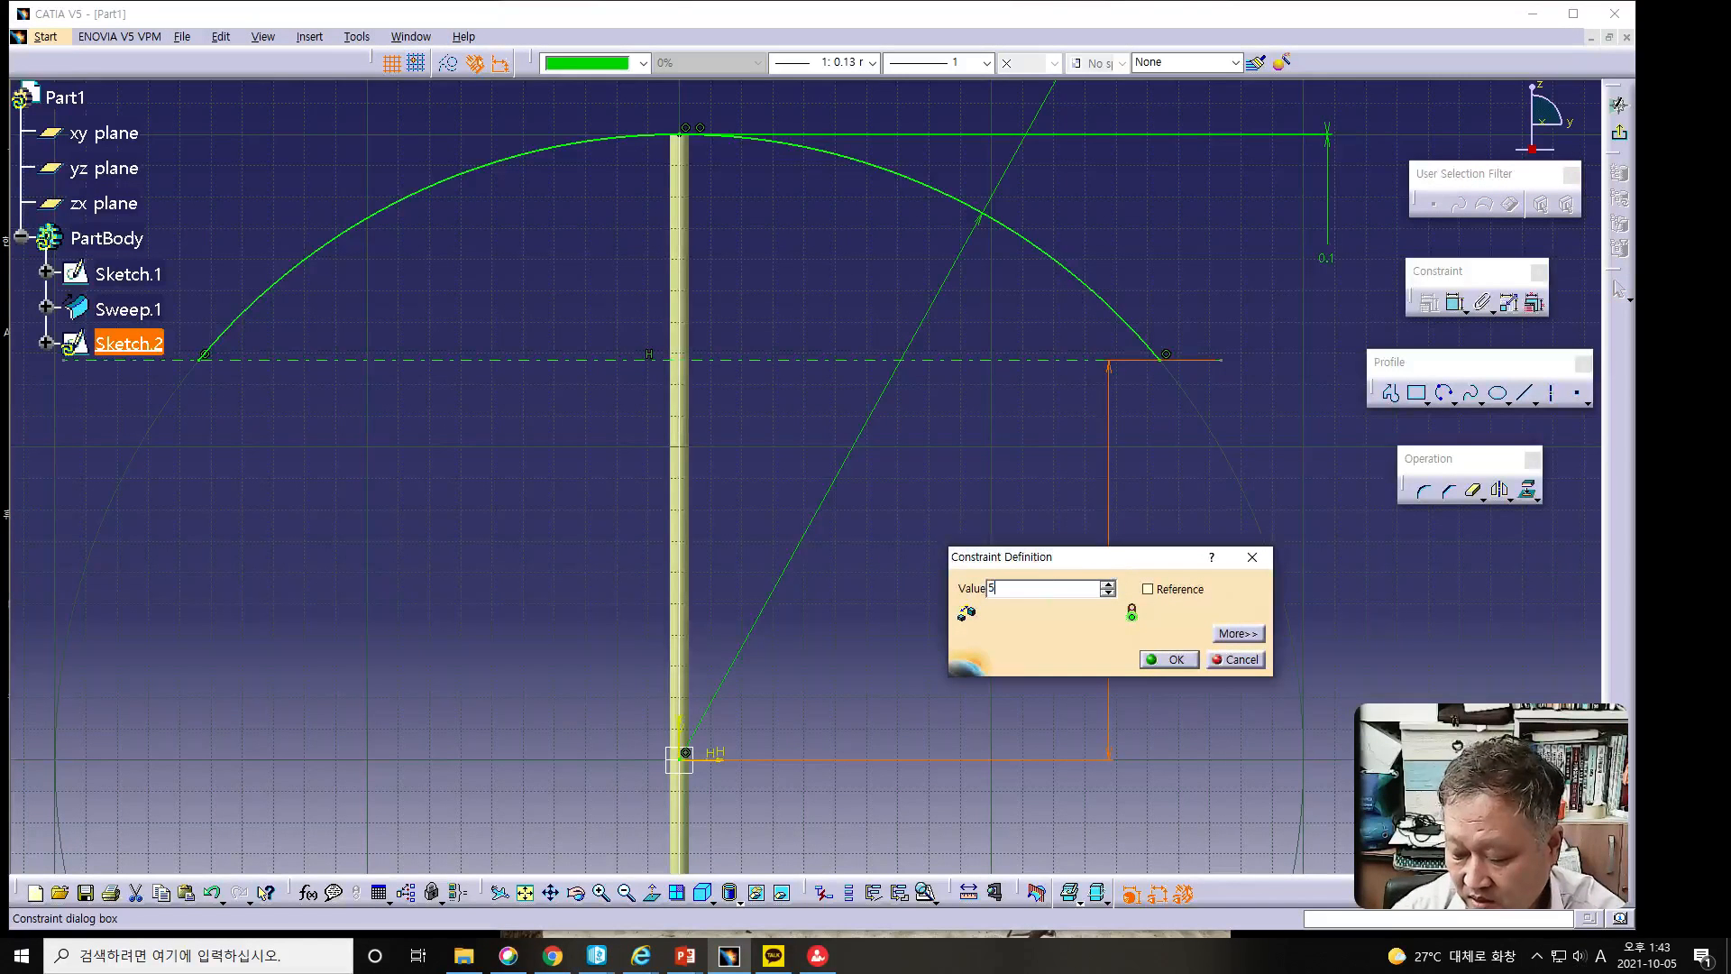
text(0)
key(Return)
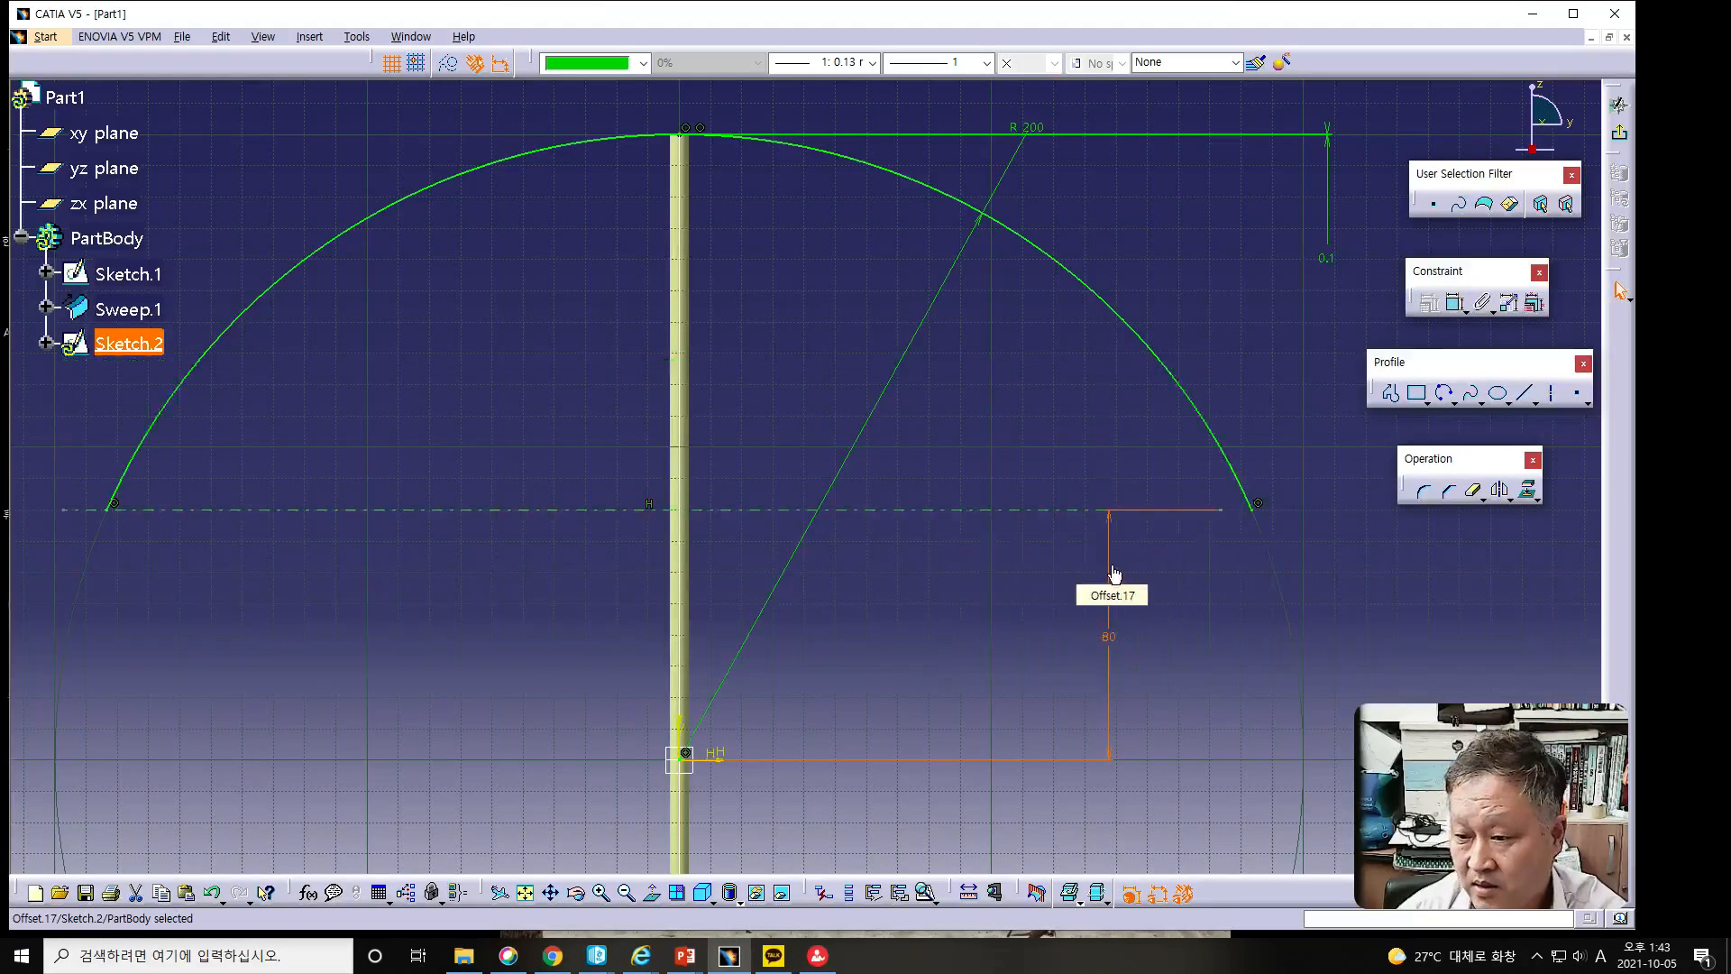
click(1035, 700)
Exit the finished canopy sketch and start a new sketch on the zx plane with the whole shaft in view.
mouse_move(1035, 699)
ctrl+middle_down()
mouse_move(1004, 704)
mouse_move(1005, 739)
ctrl+middle_up()
middle_drag(1128, 739, 1037, 618)
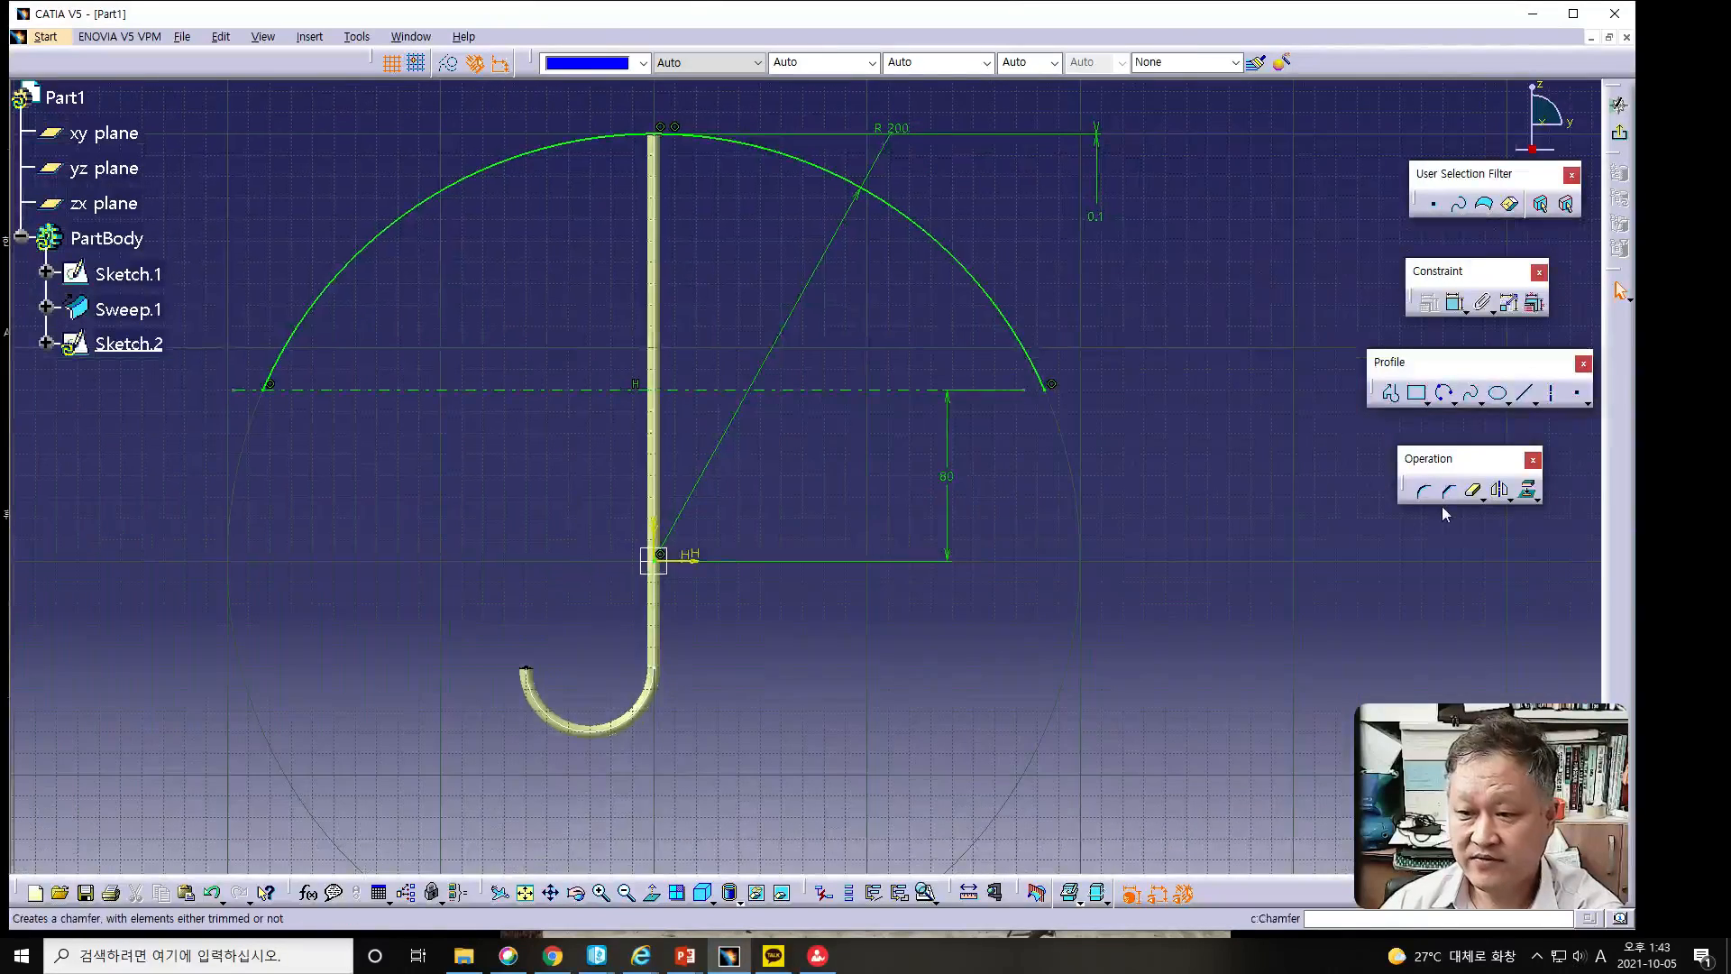
click(1003, 309)
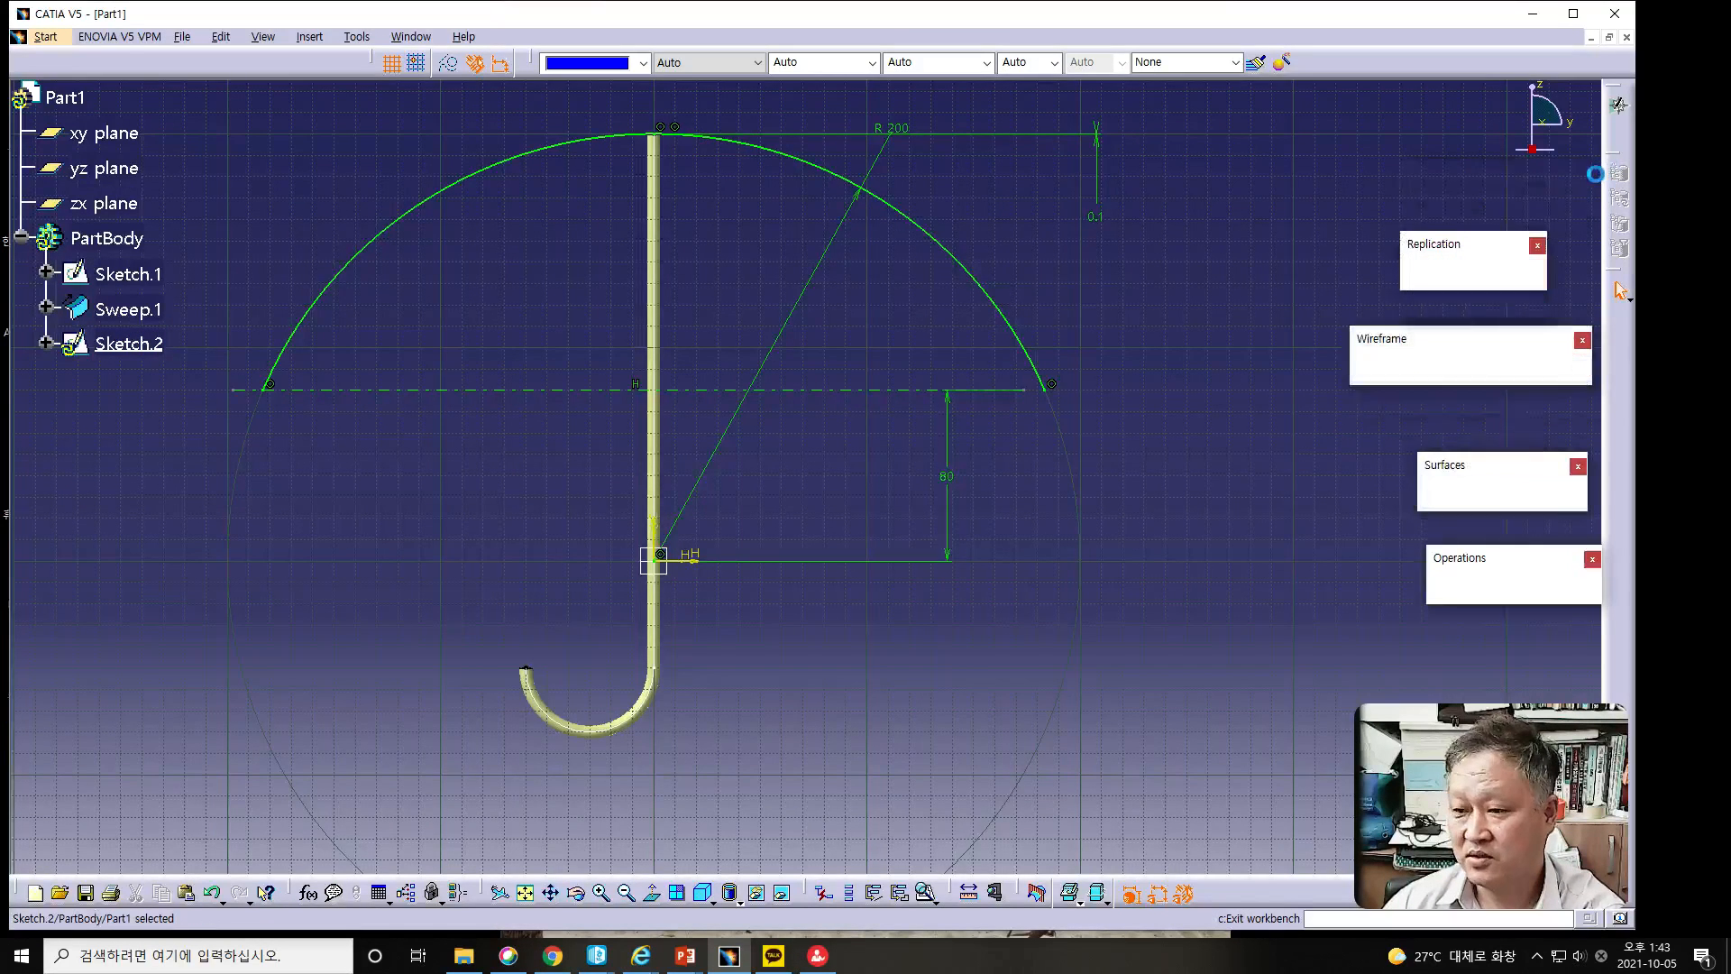
key(alt+Tab)
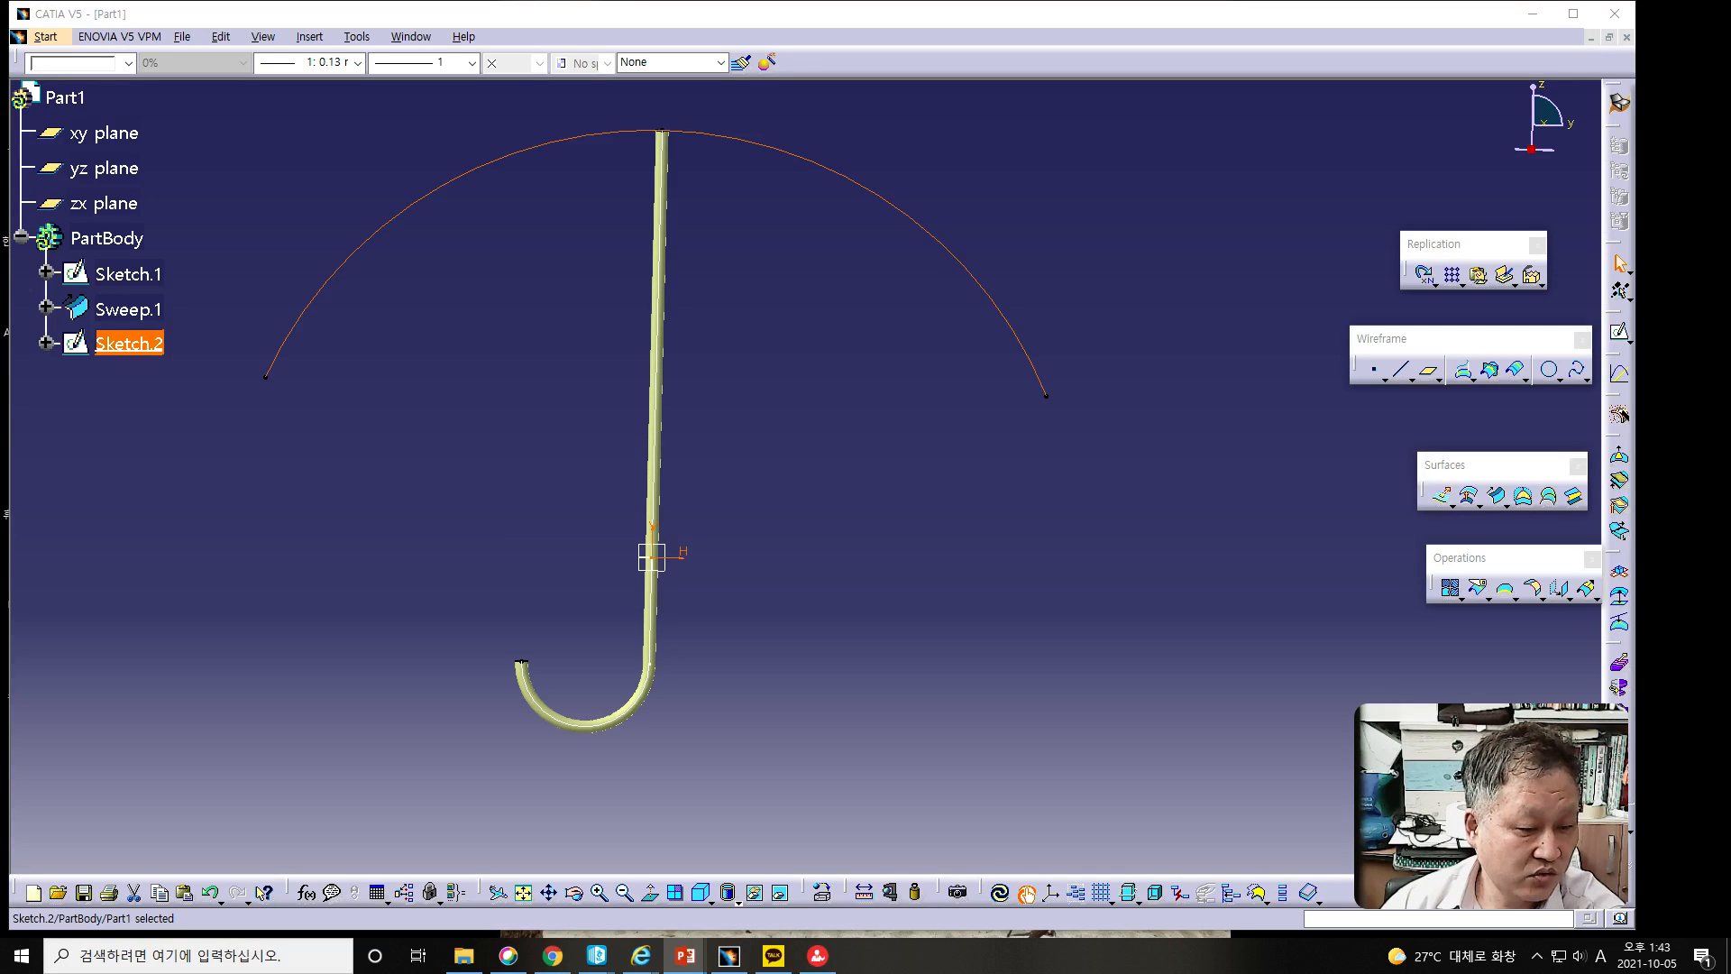
click(104, 203)
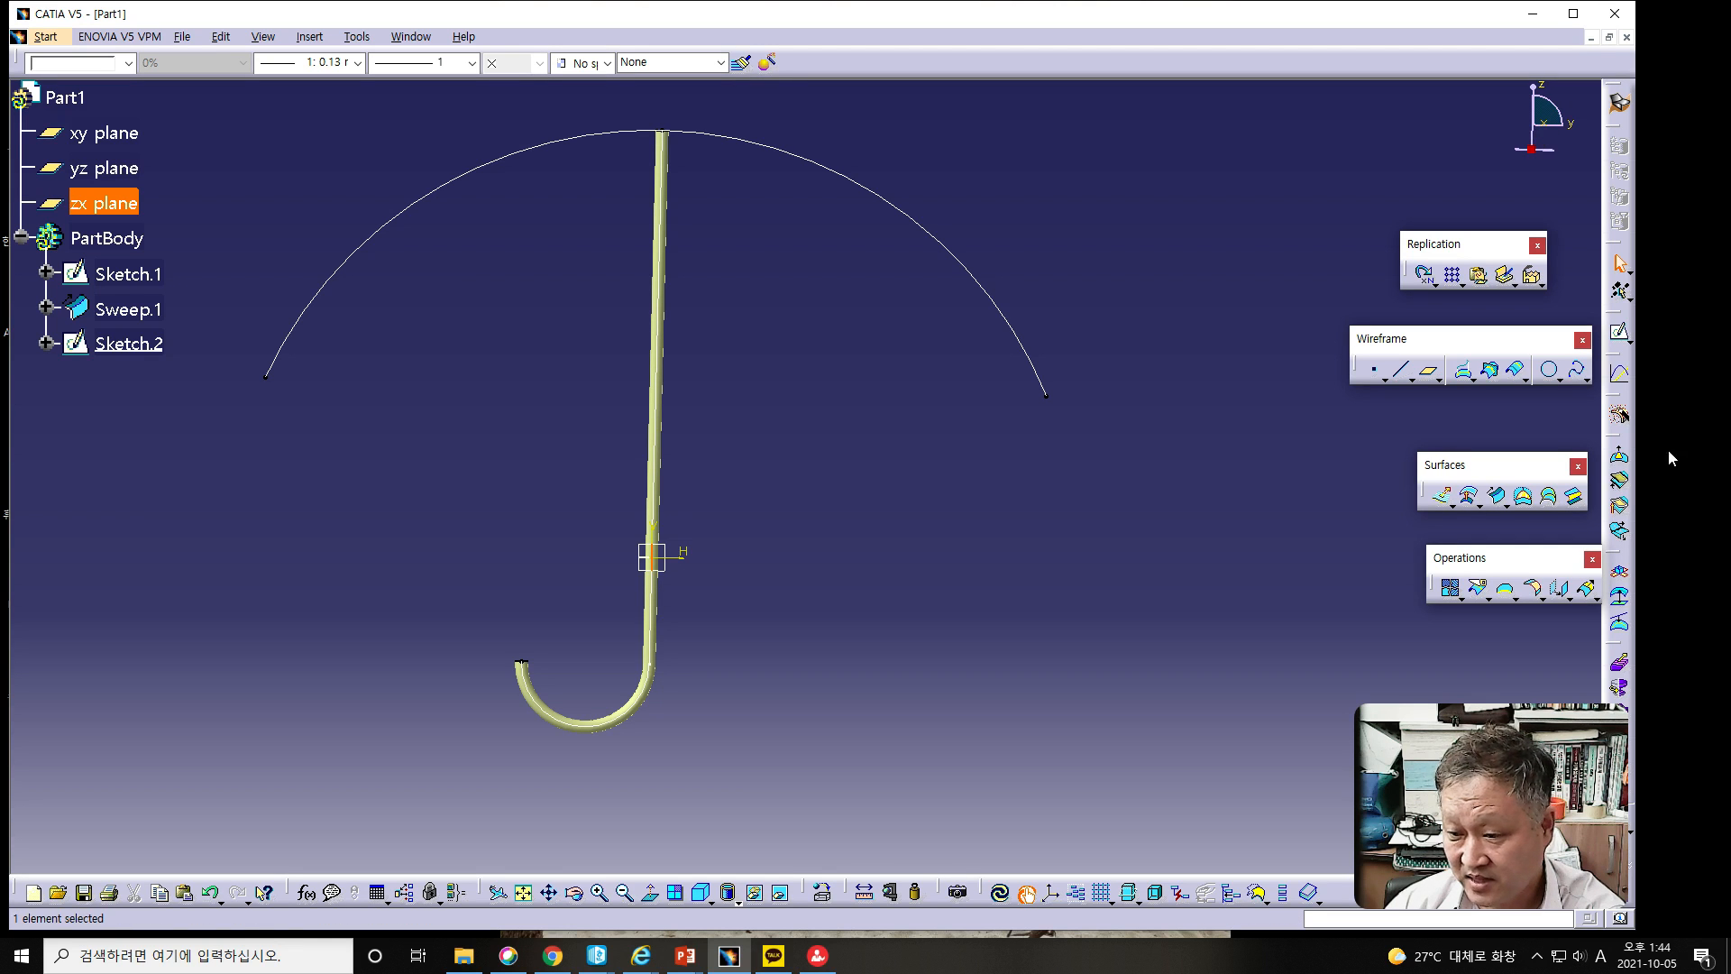
click(1620, 336)
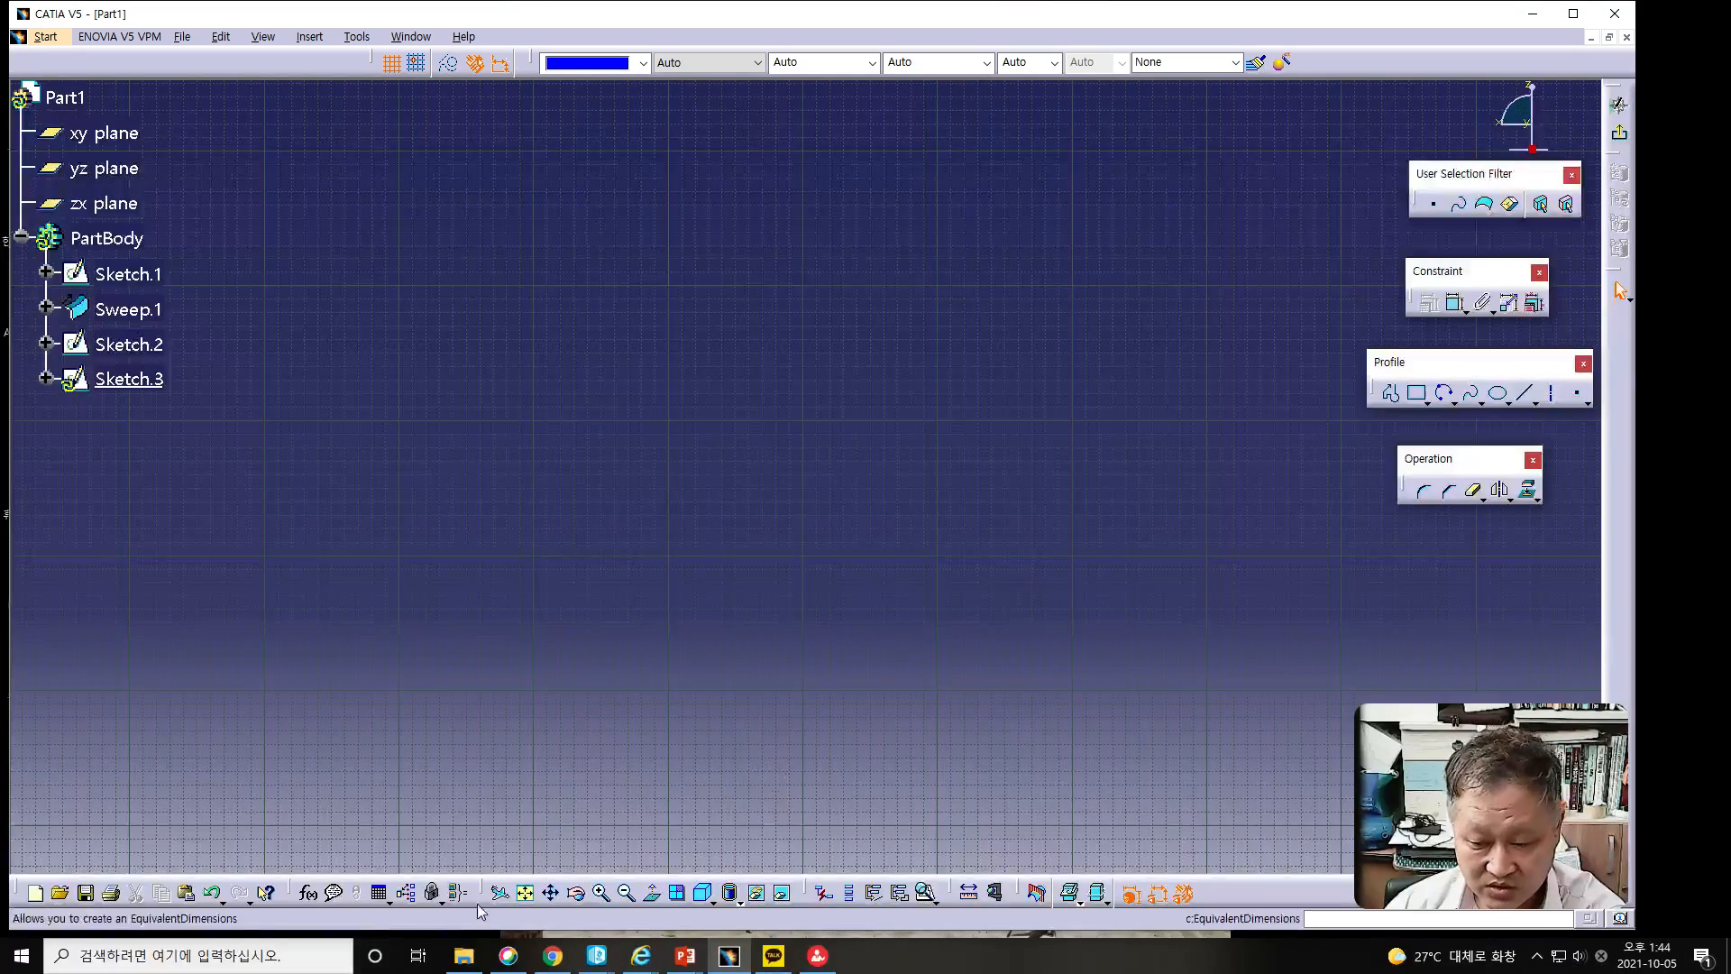
click(526, 894)
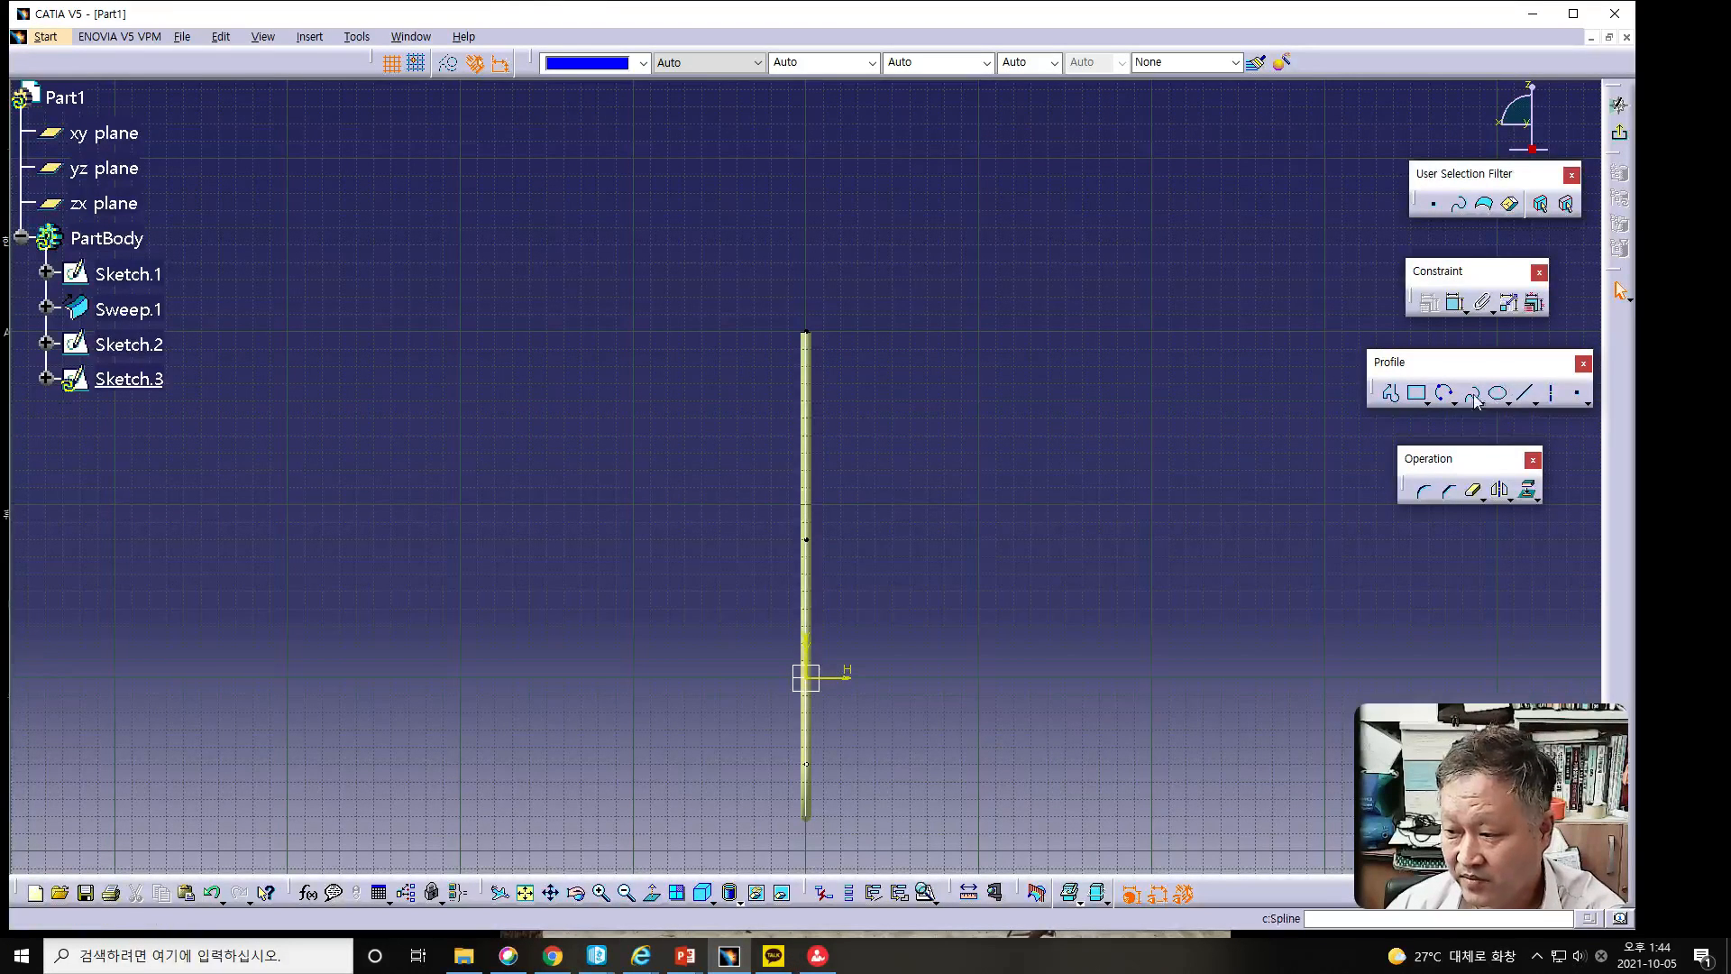
Sketch a three-point arc from about H -239 mm, V 86 mm through the shaft's top point to the opposite side.
click(1444, 393)
click(394, 527)
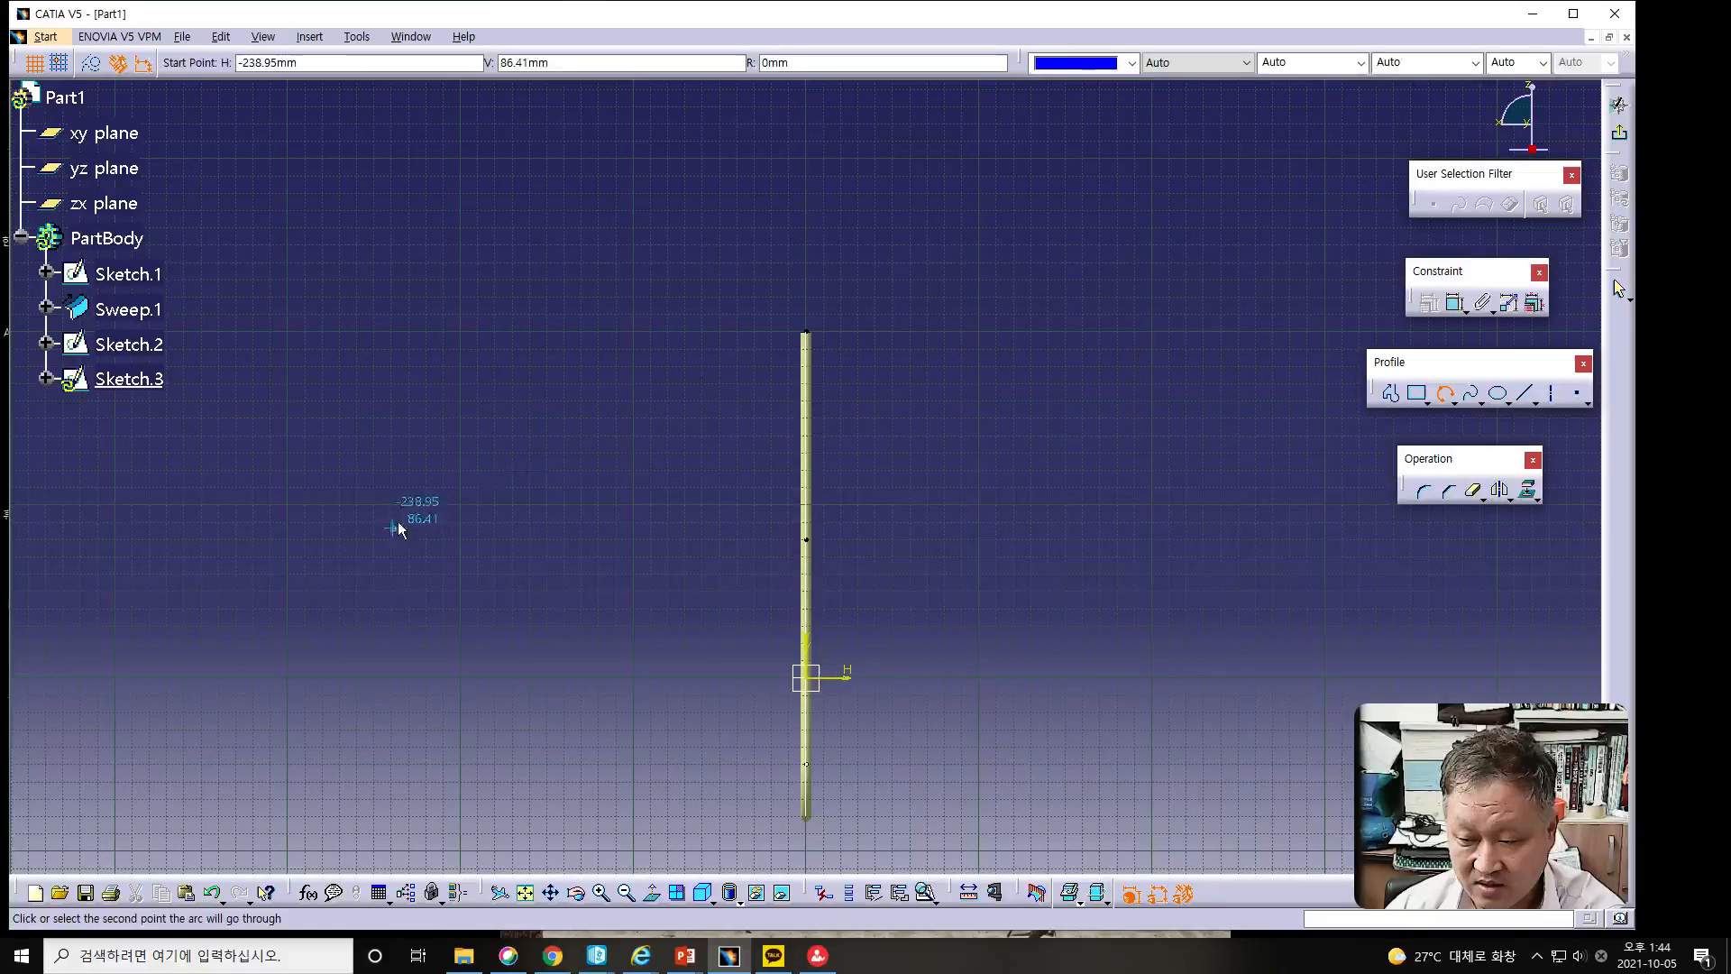
click(805, 333)
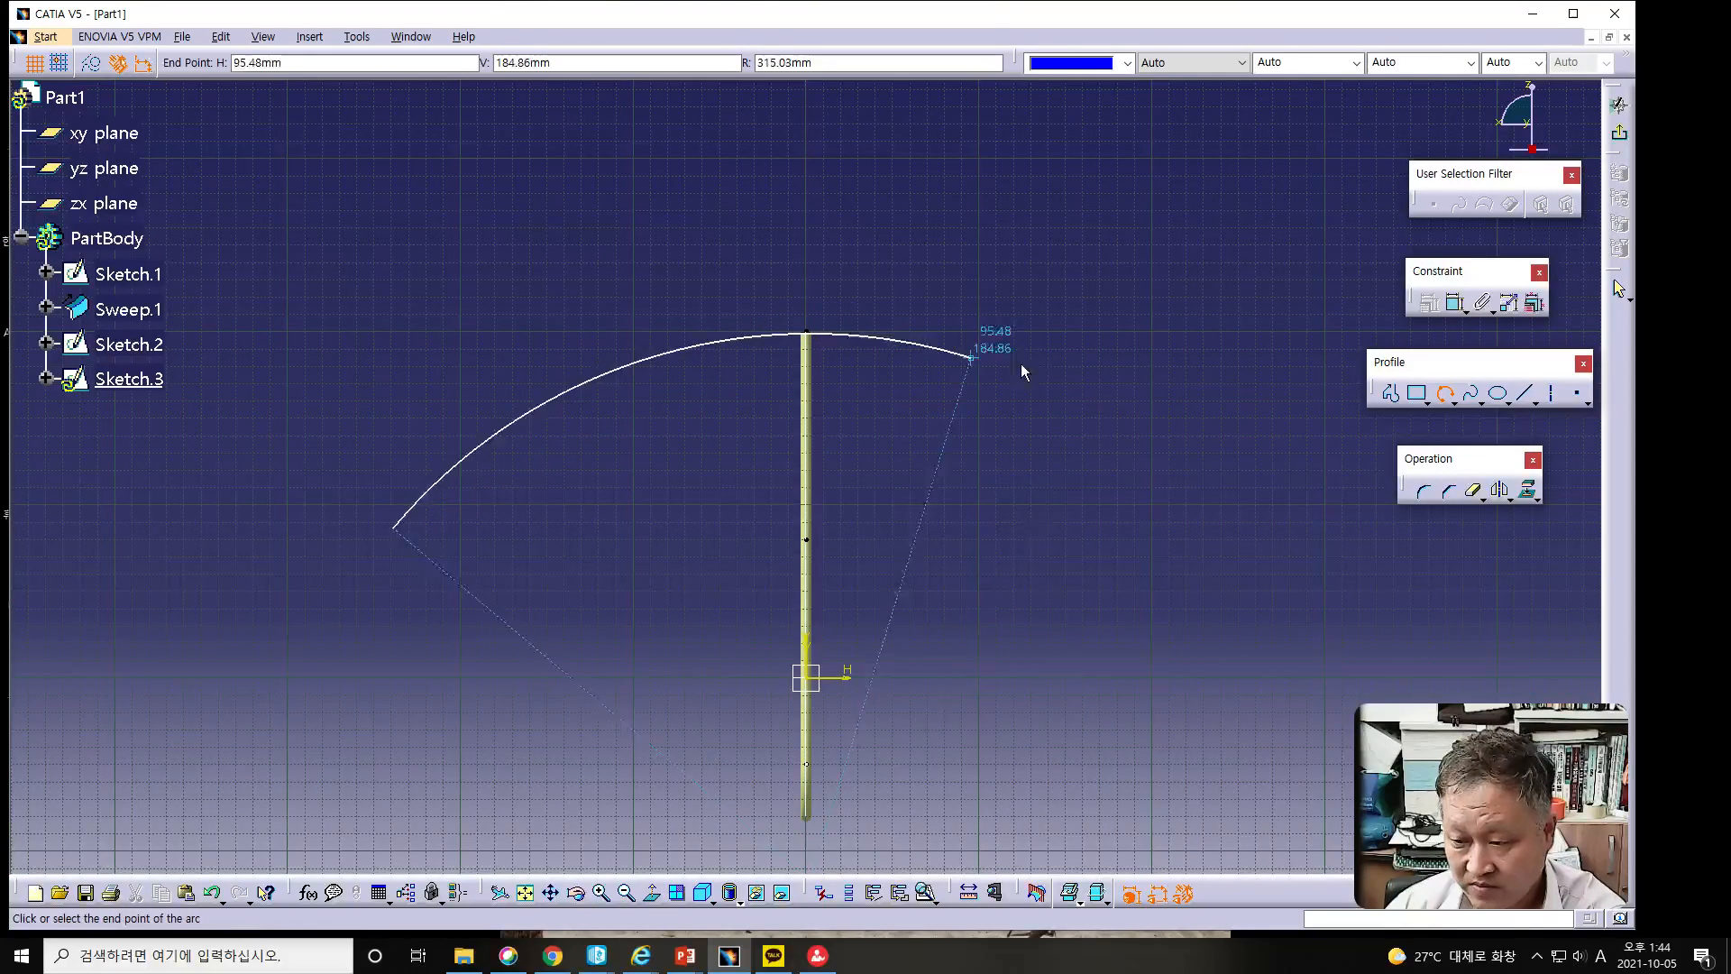
click(1137, 524)
Add a radius constraint to the new canopy arc and set it to 200 mm.
click(1453, 301)
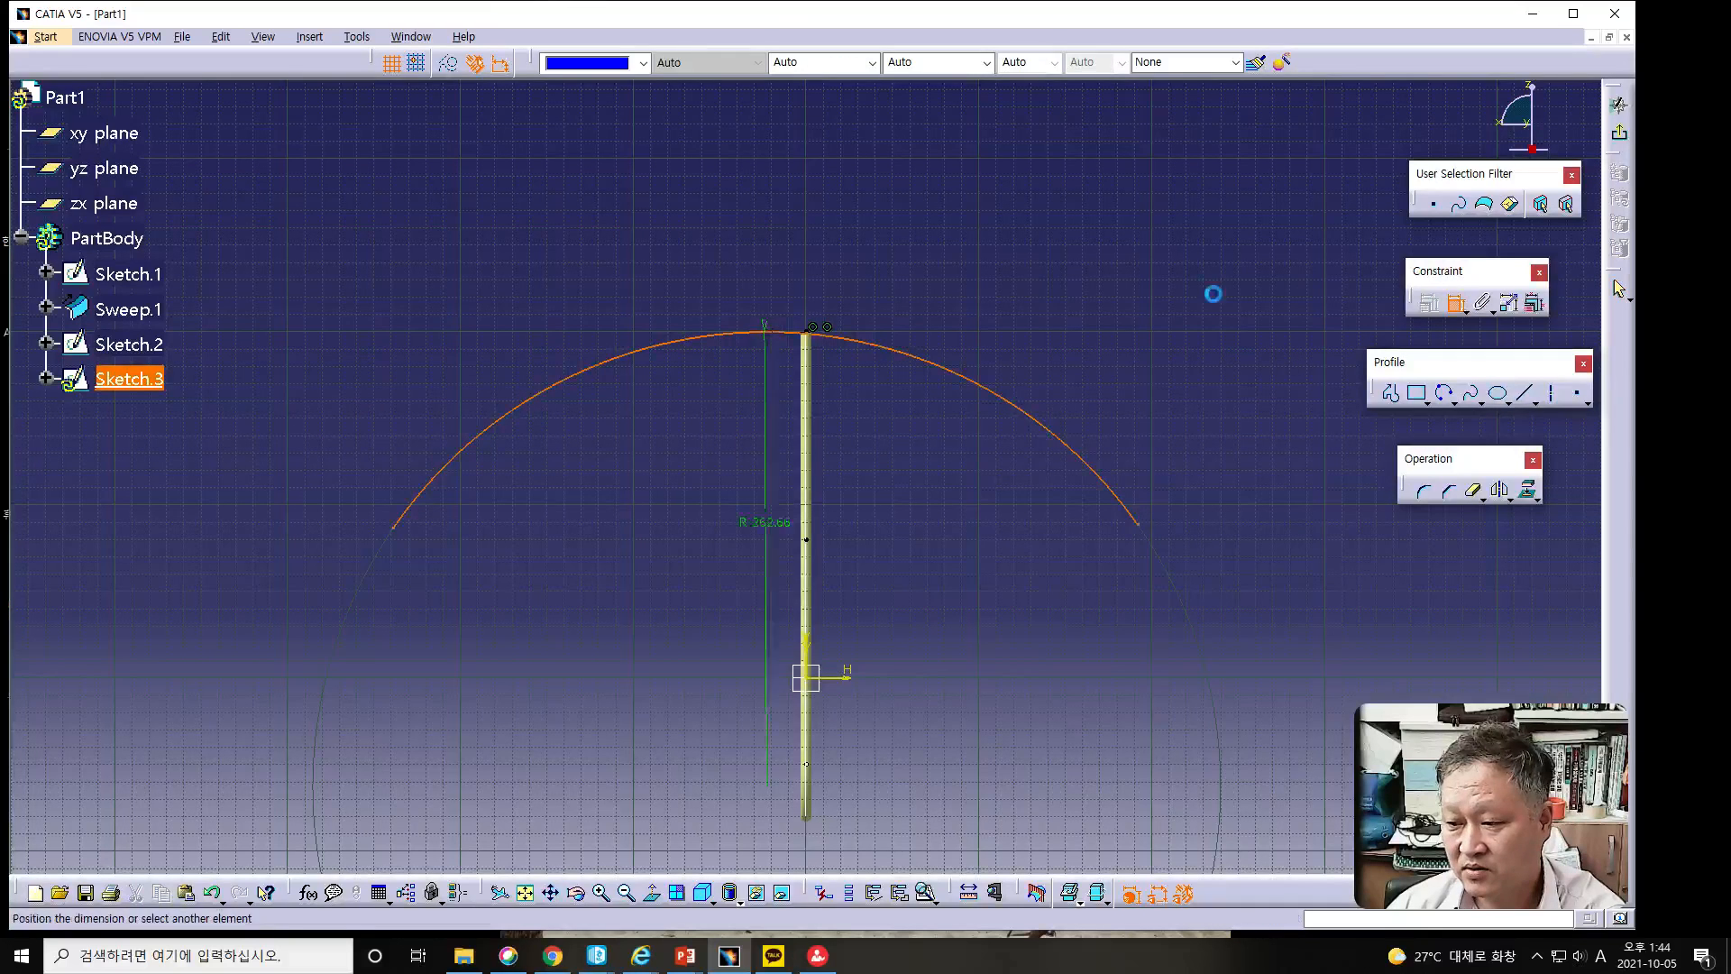
click(1131, 288)
double_click(1123, 285)
text(200mm)
key(Return)
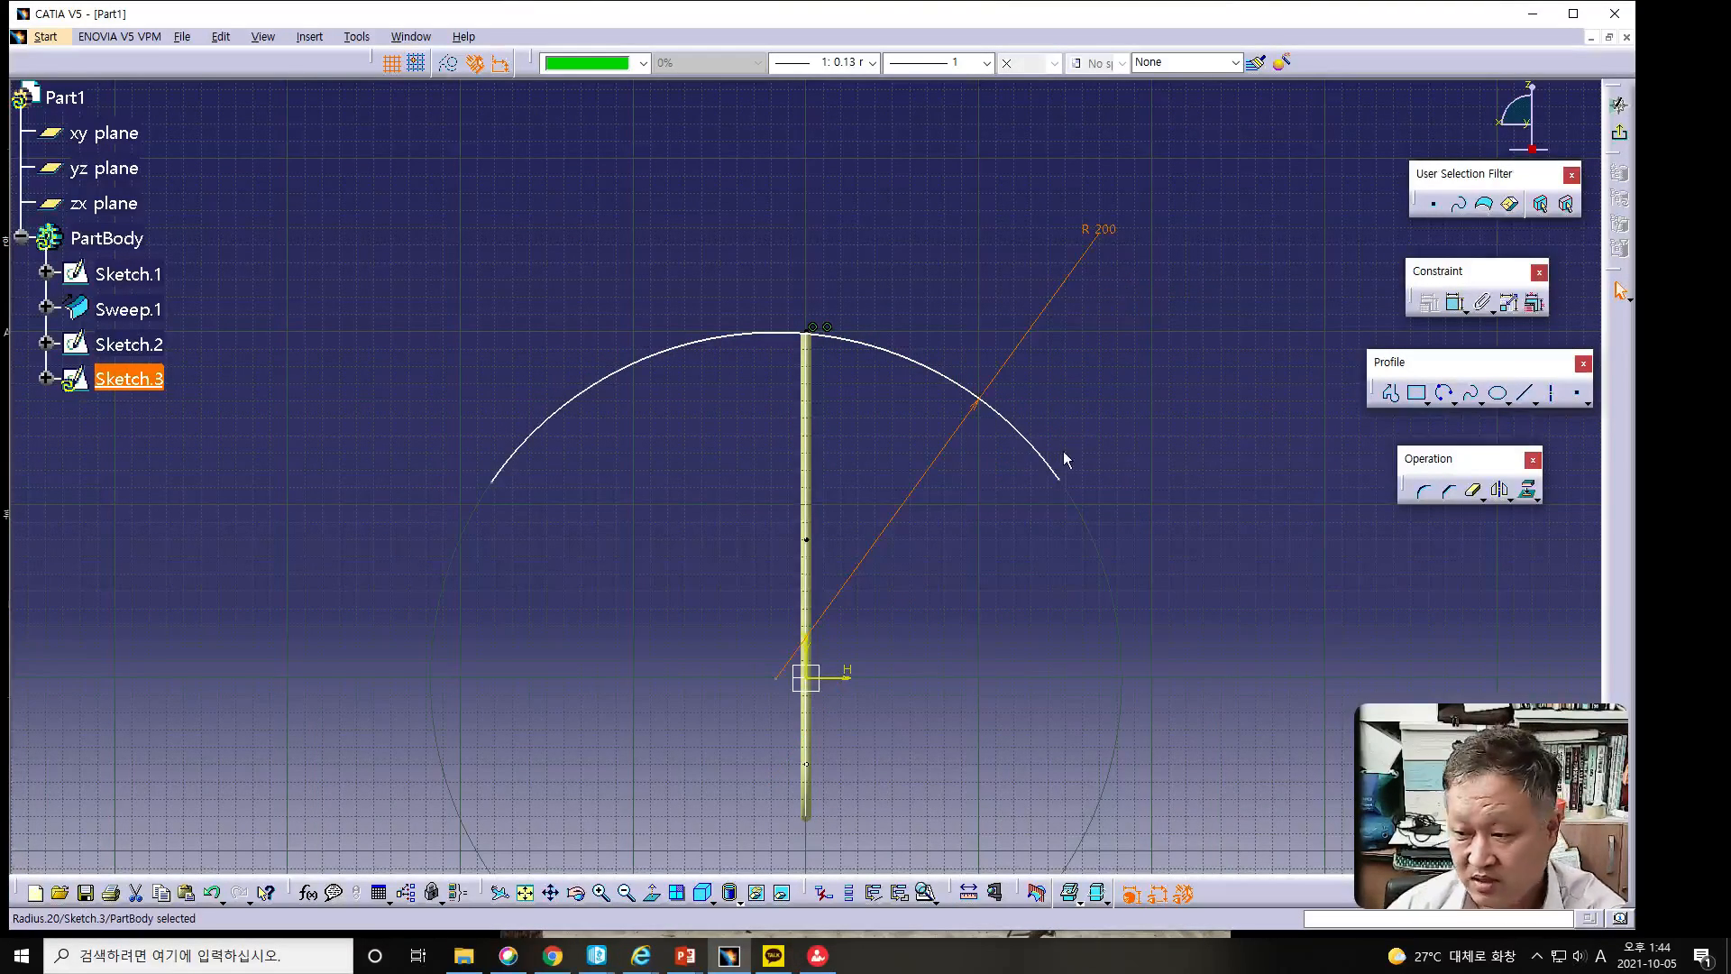
Draw an axis line from the arc's right endpoint across the shaft to beyond the arc's left endpoint.
click(1553, 394)
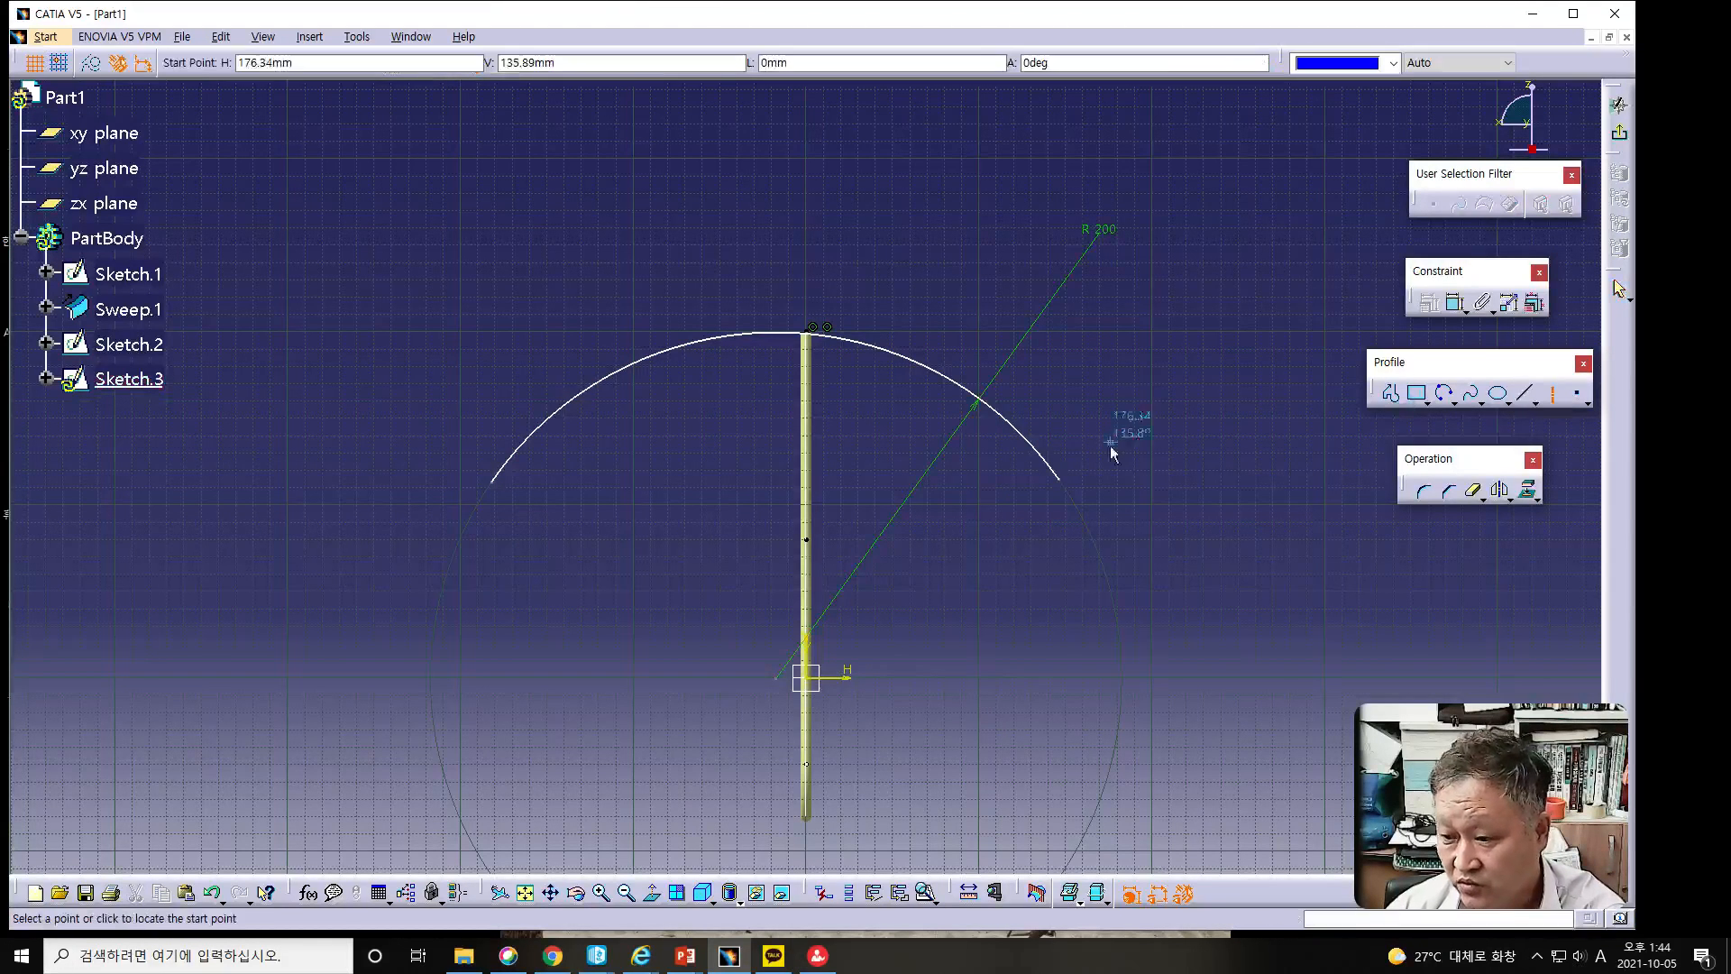
click(1061, 480)
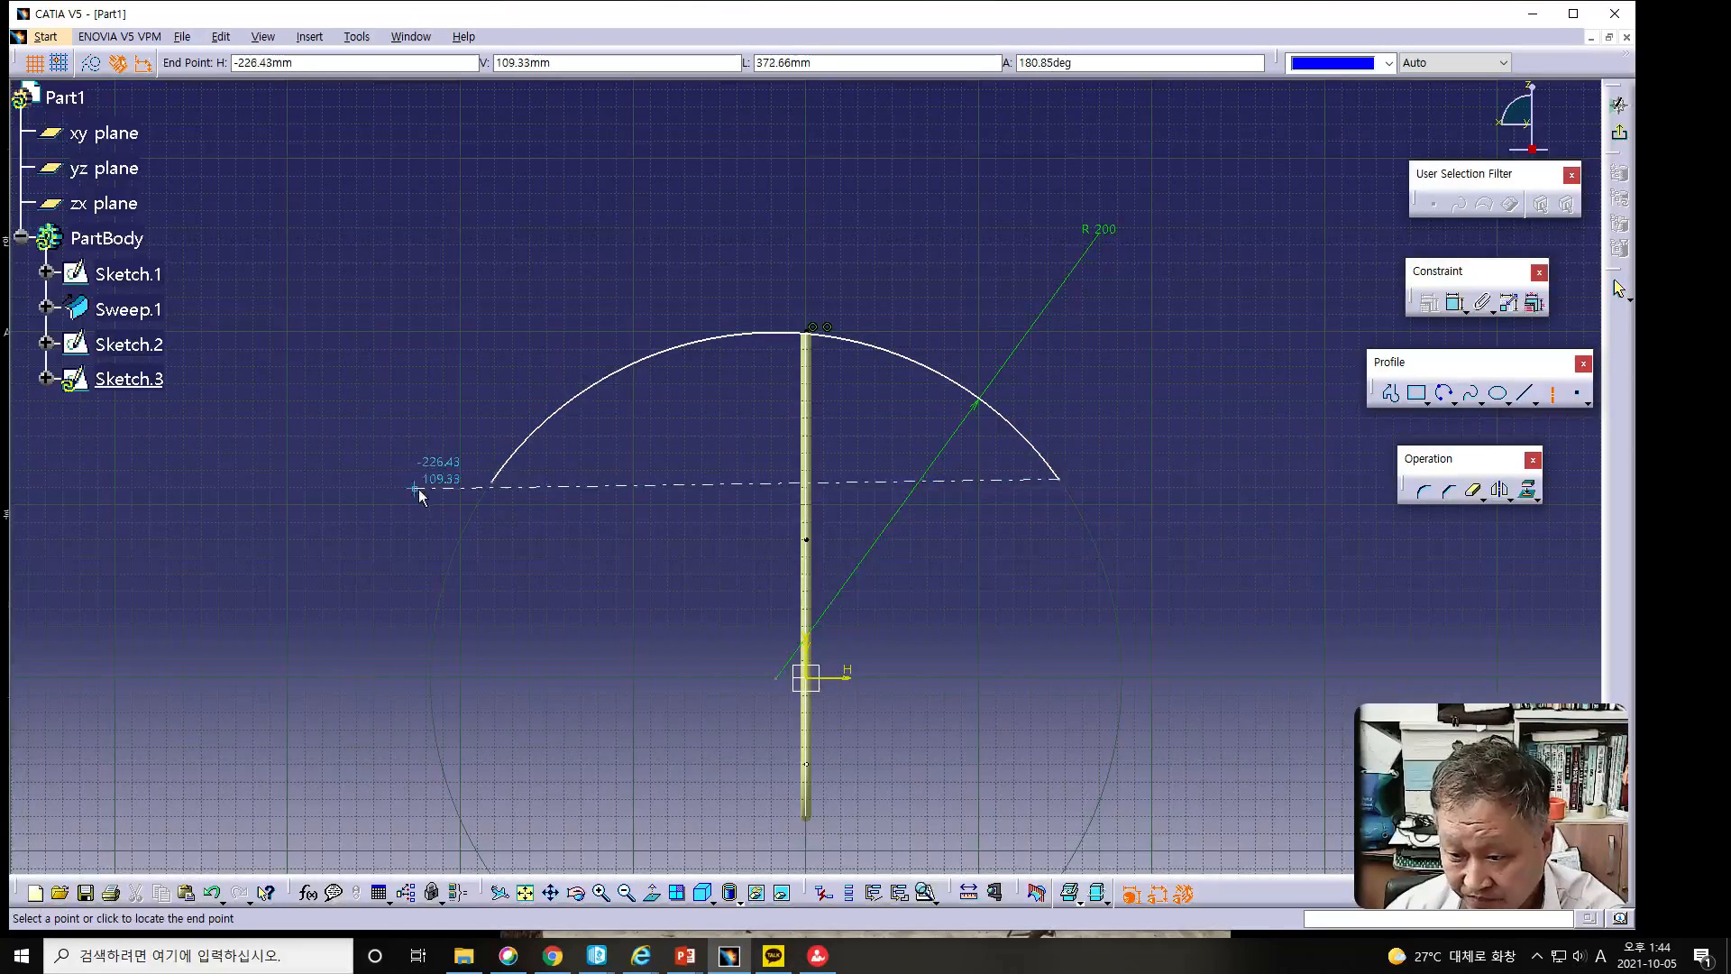
click(336, 485)
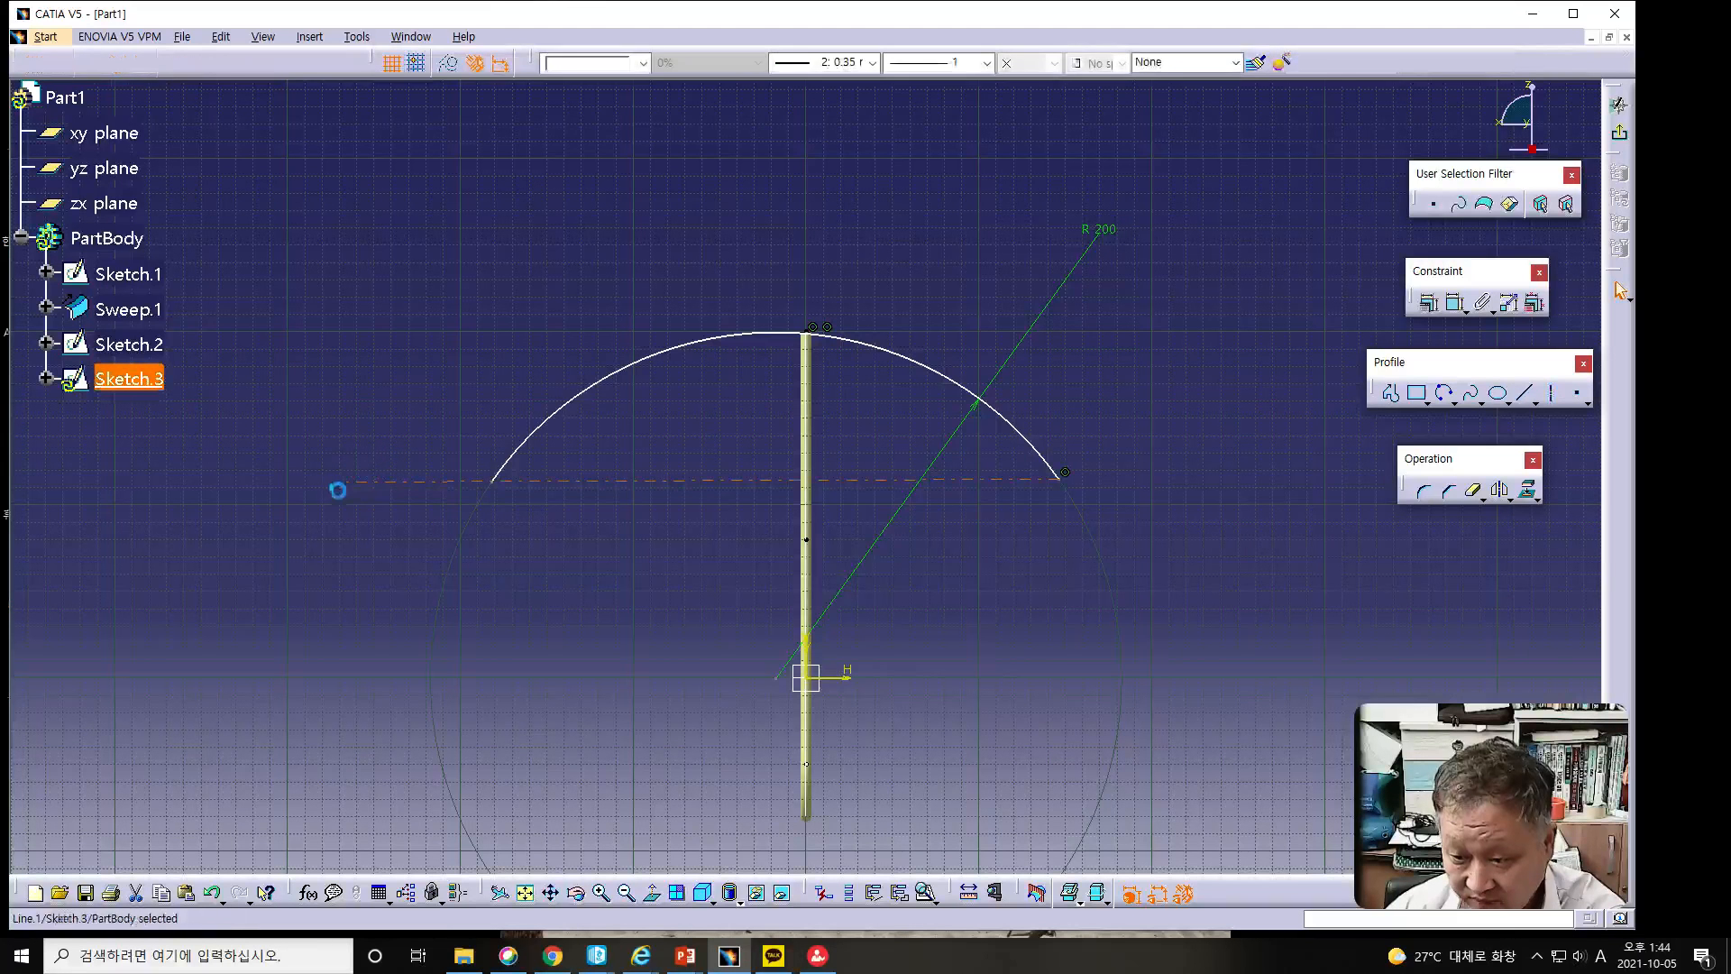
Make the new arc's left endpoint coincident with the axis line.
click(493, 484)
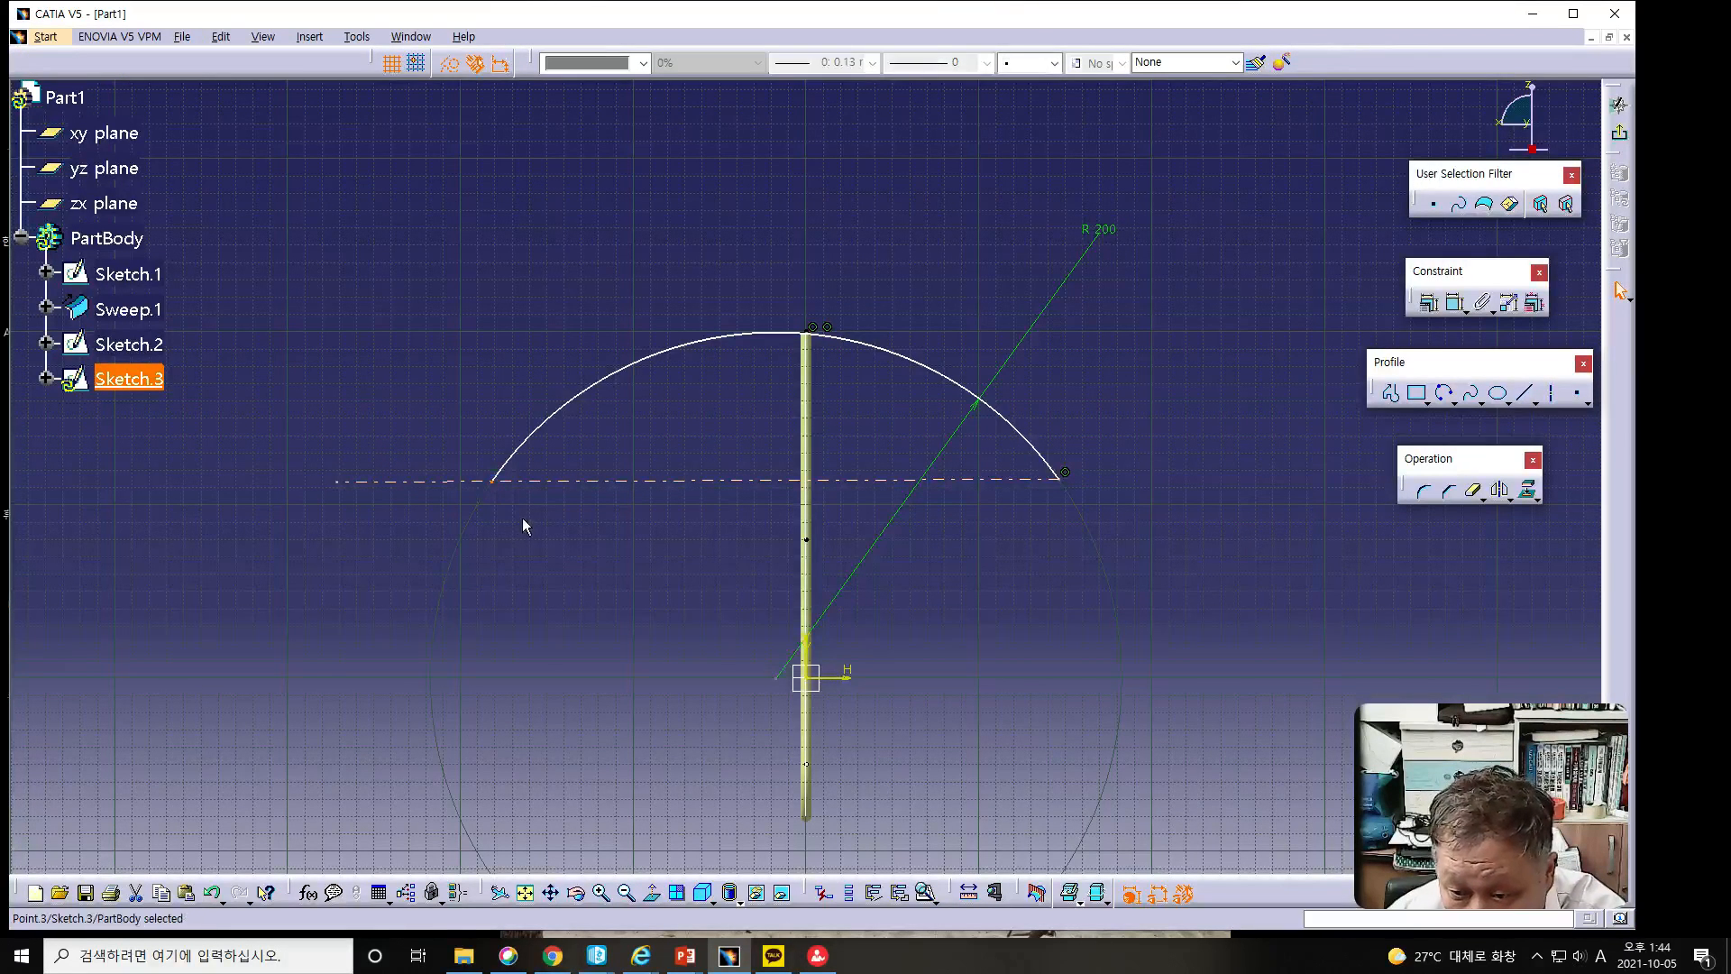
ctrl+click(535, 481)
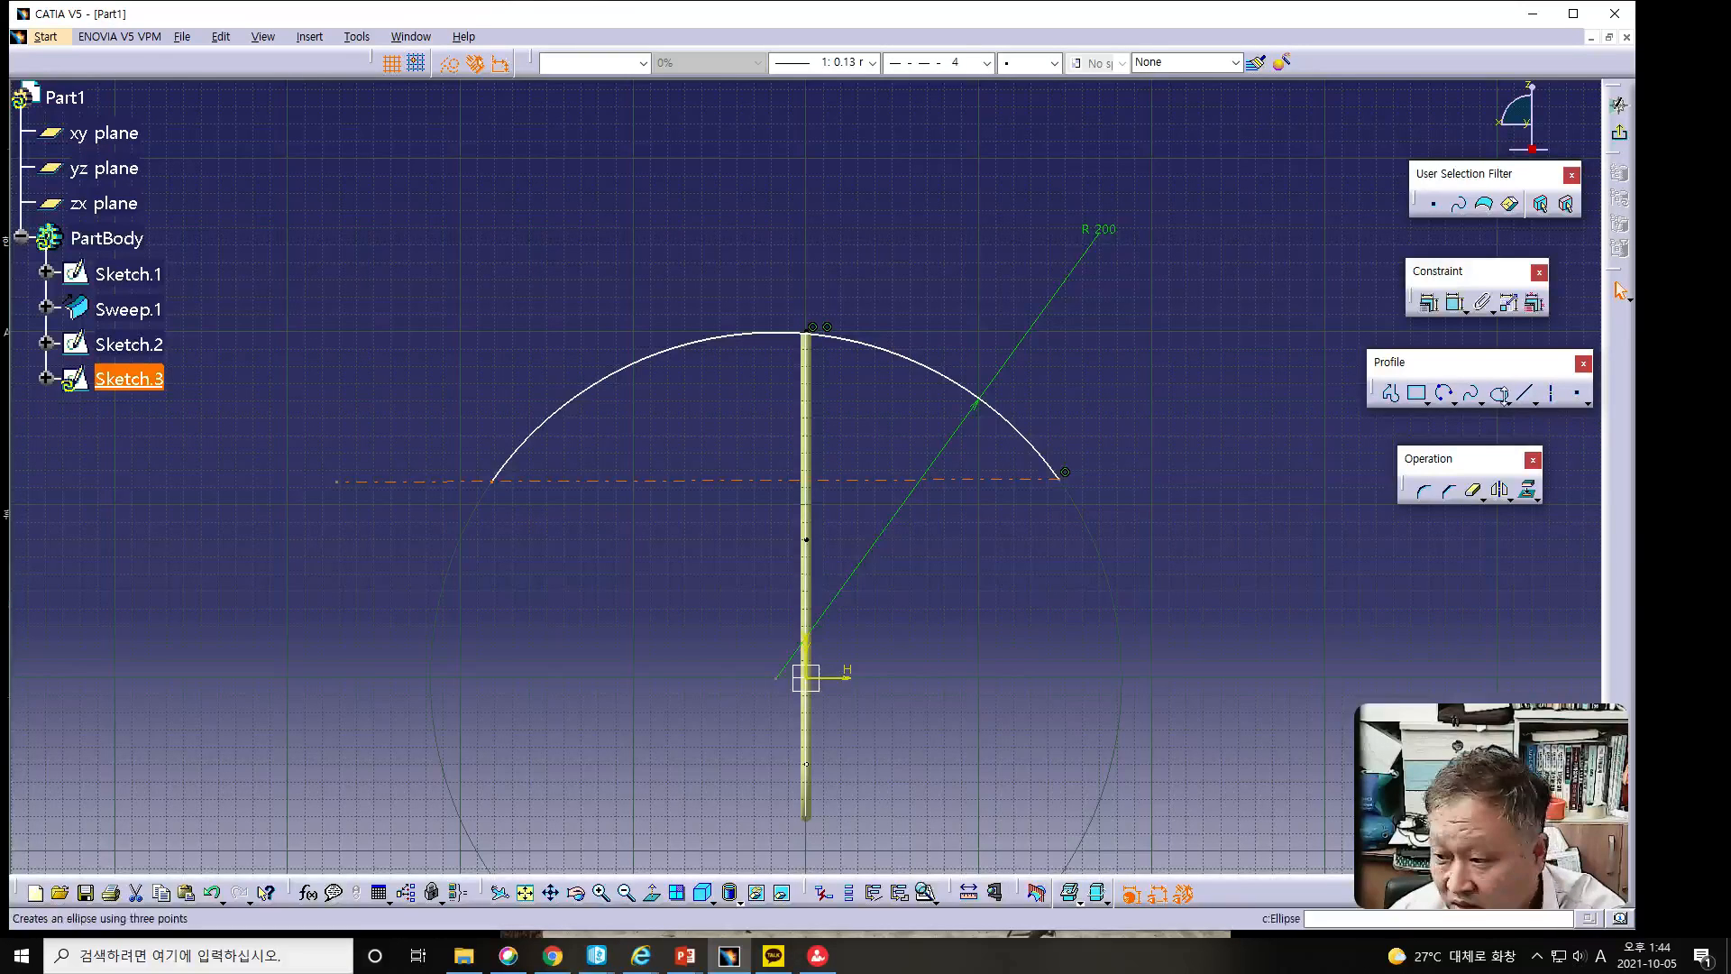
click(1429, 303)
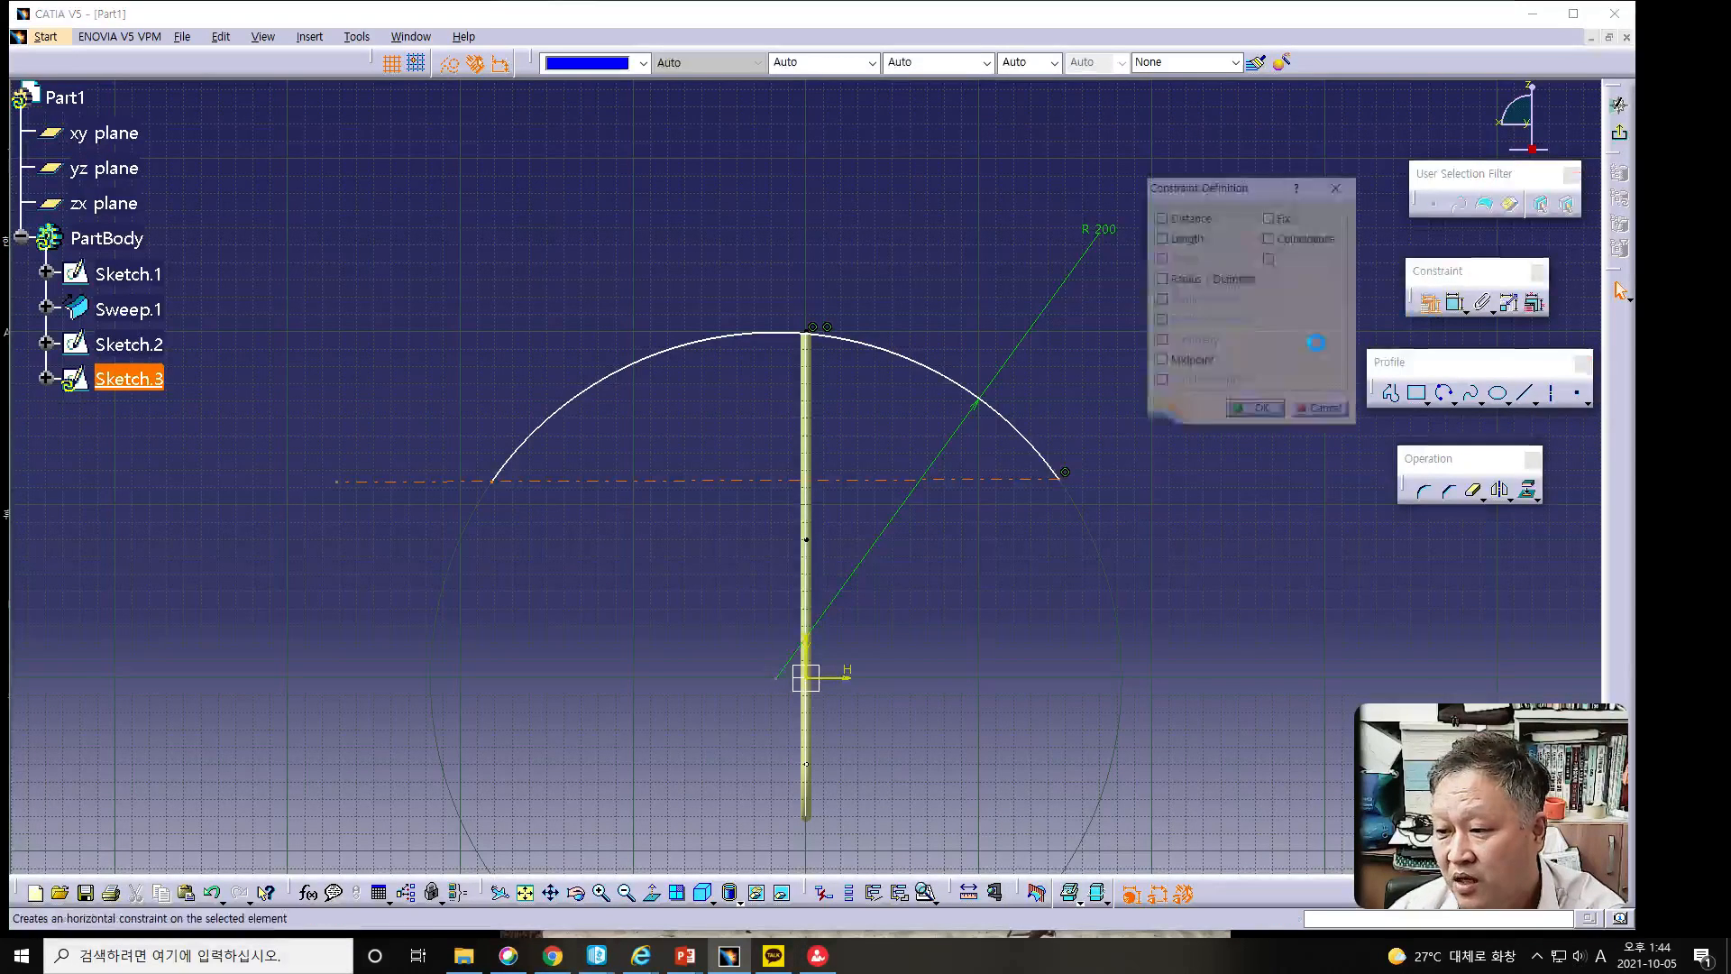
click(1269, 237)
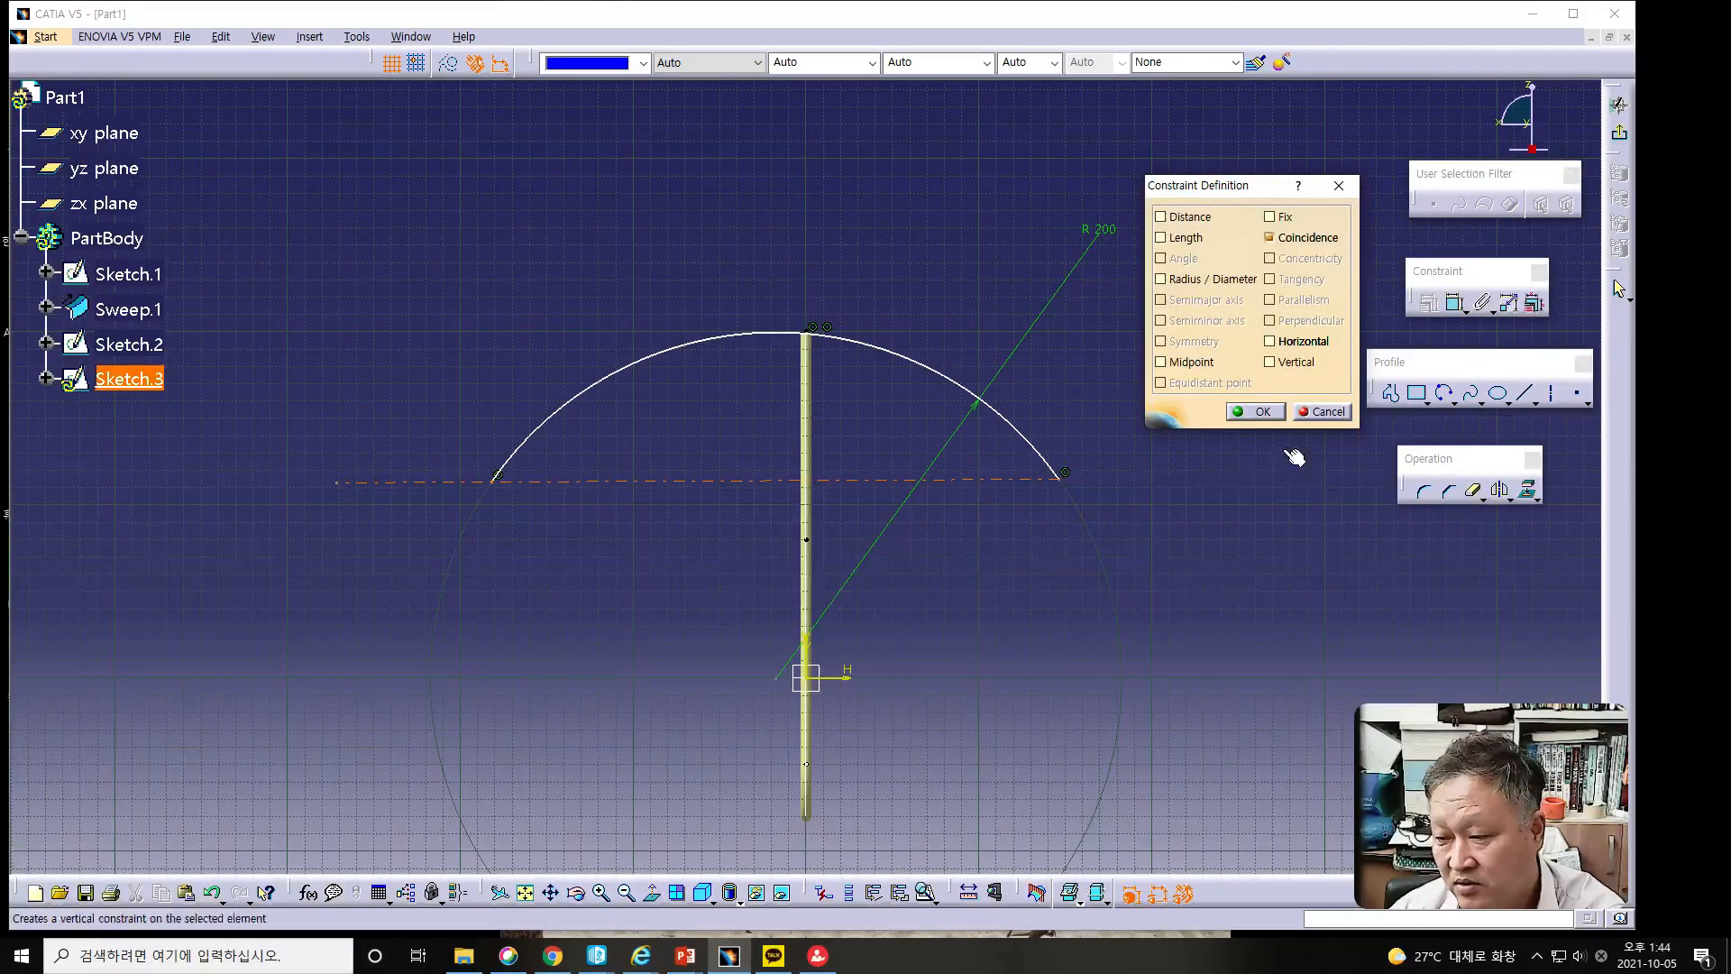
click(1255, 411)
Try to add a distance constraint between the new canopy arc and the point at the shaft's top.
click(762, 335)
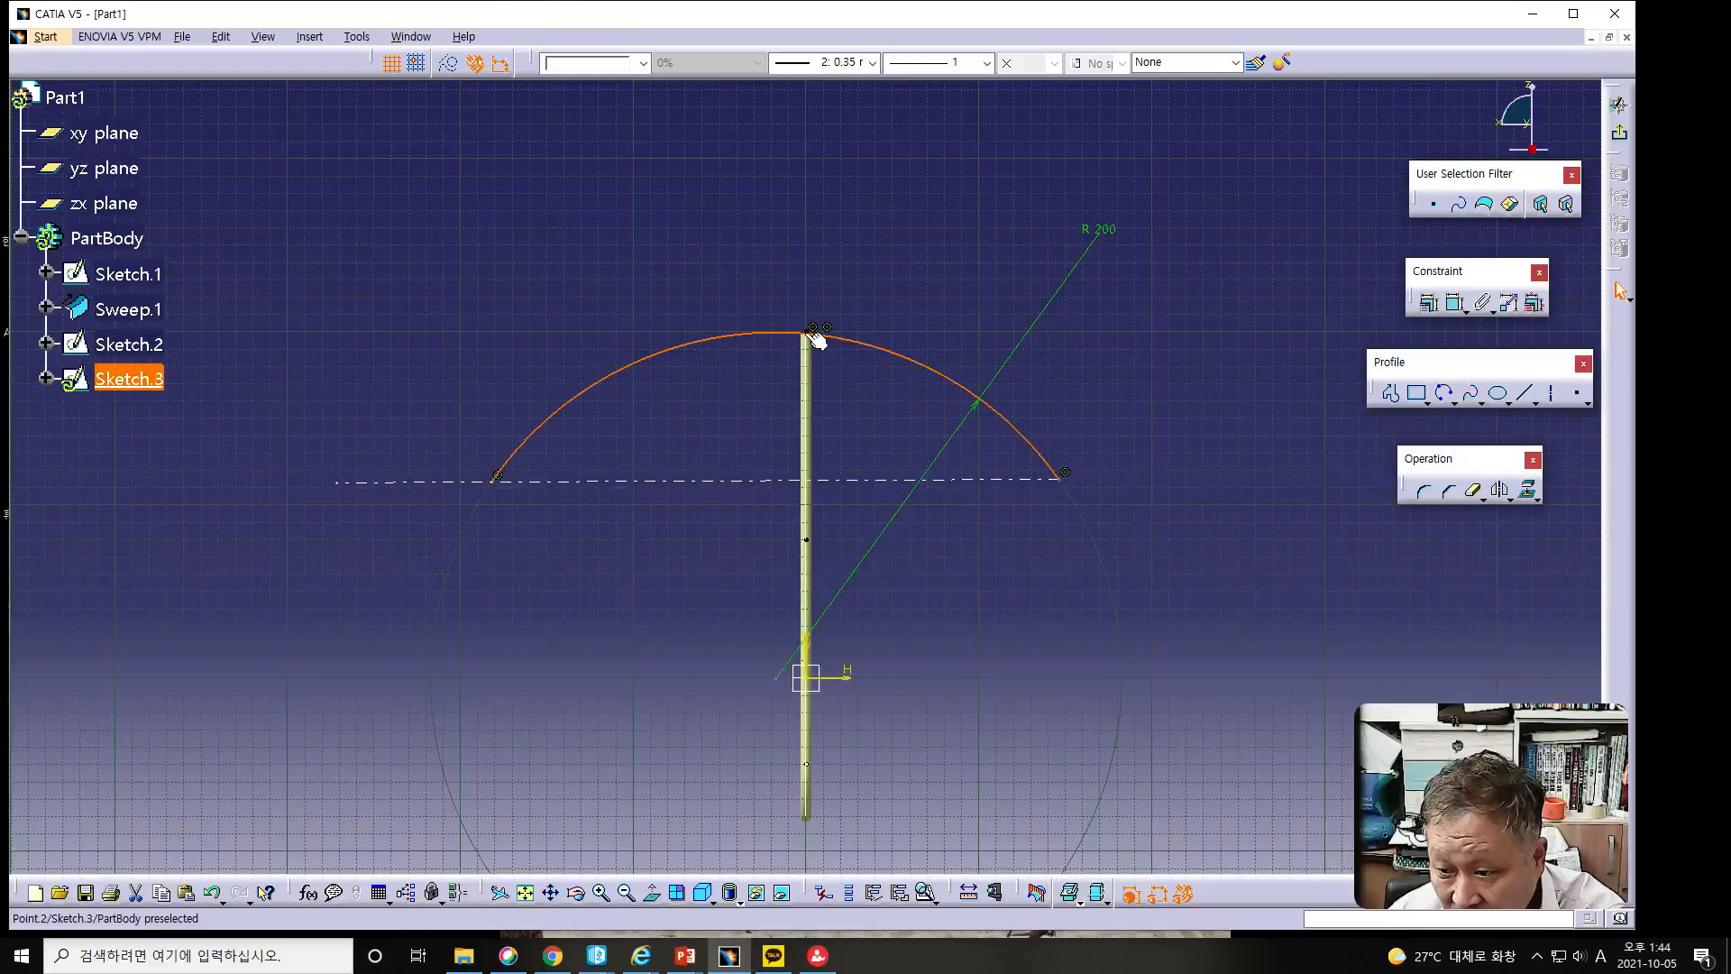
click(1456, 303)
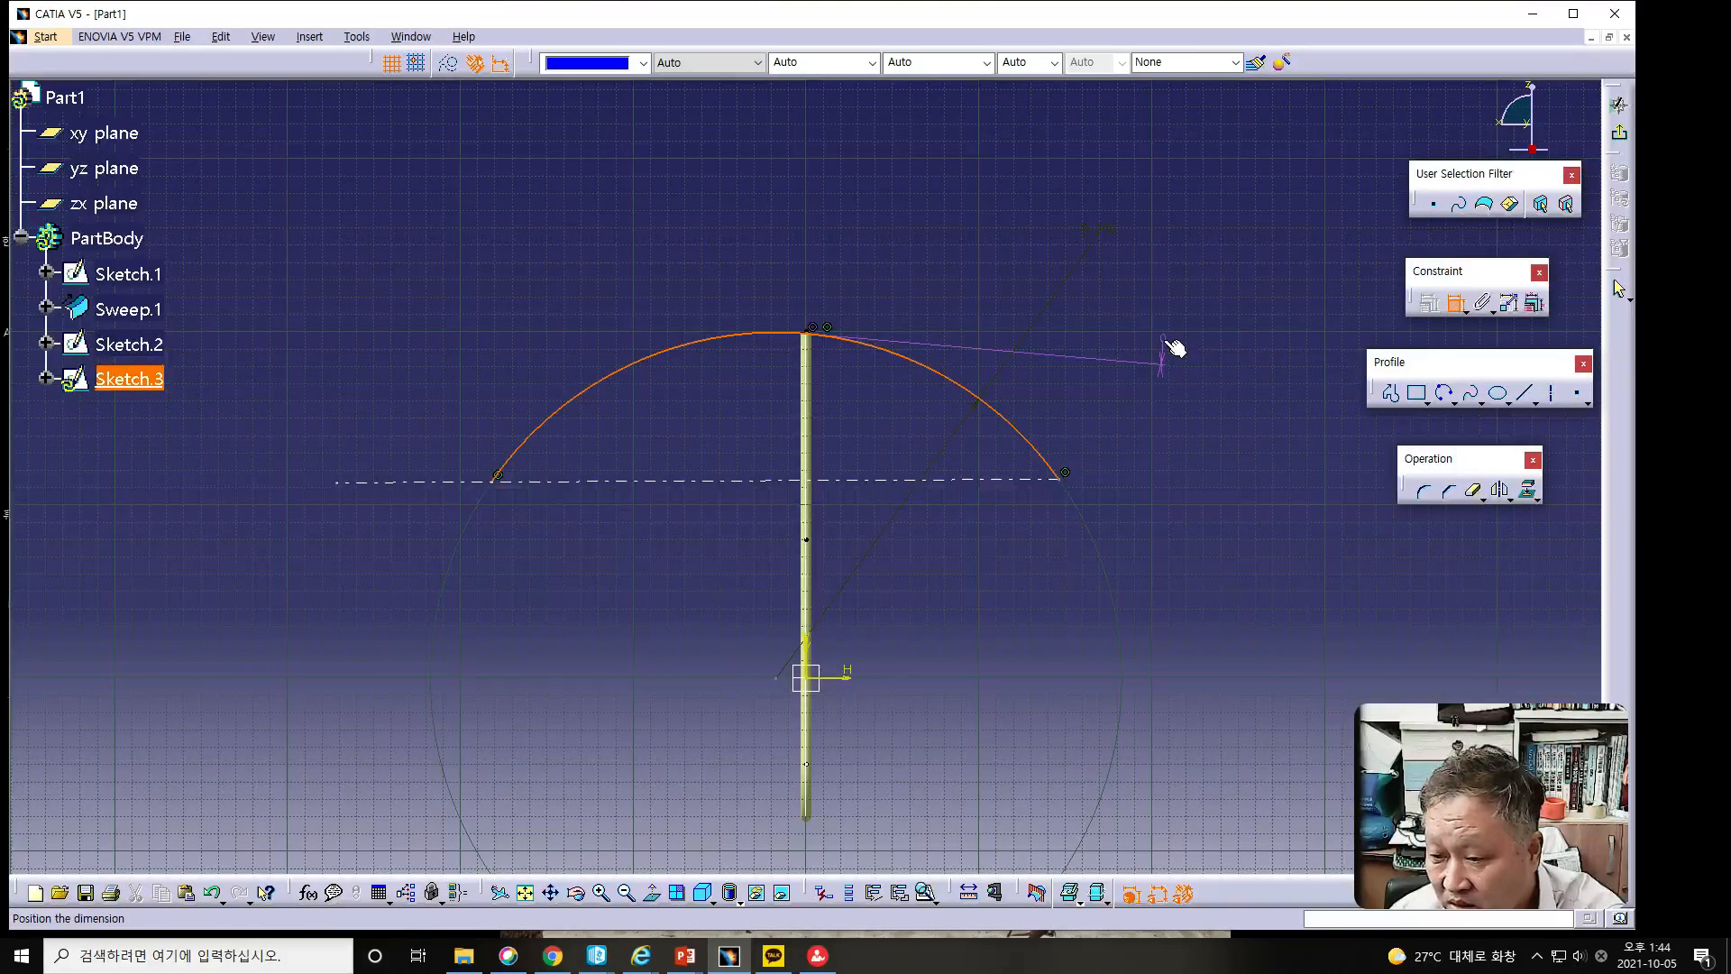
click(1170, 316)
click(868, 341)
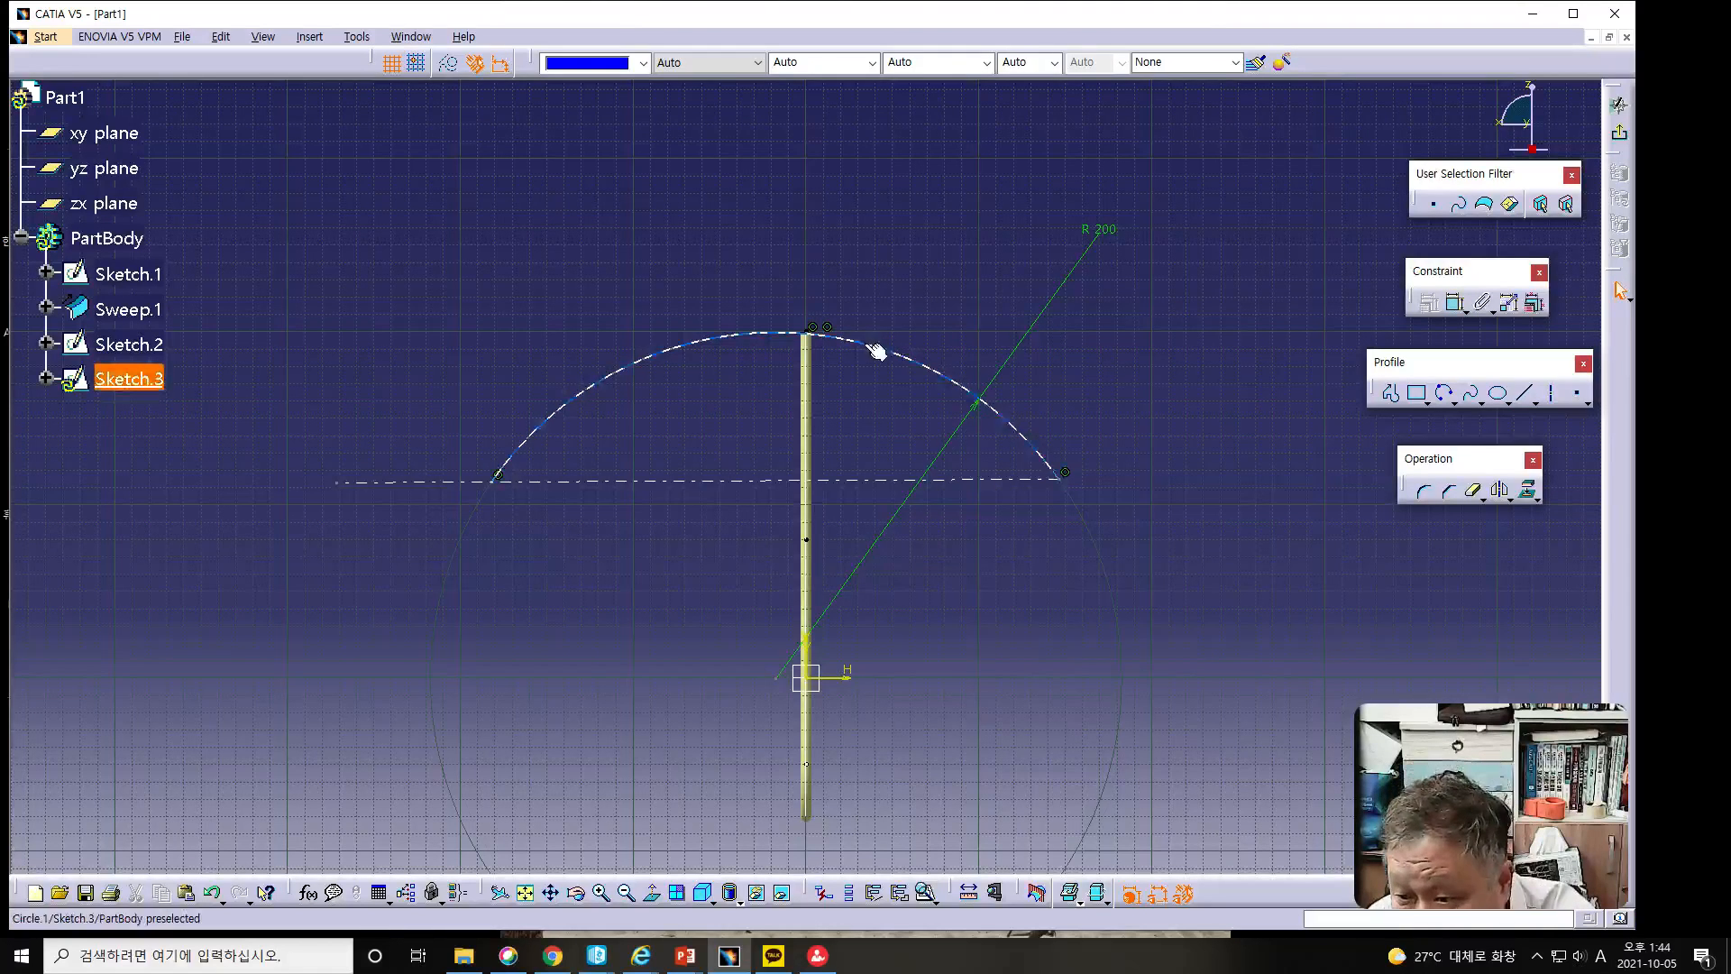
Move the arc slightly above the shaft's top and constrain the axis line to be horizontal.
drag(889, 334, 890, 334)
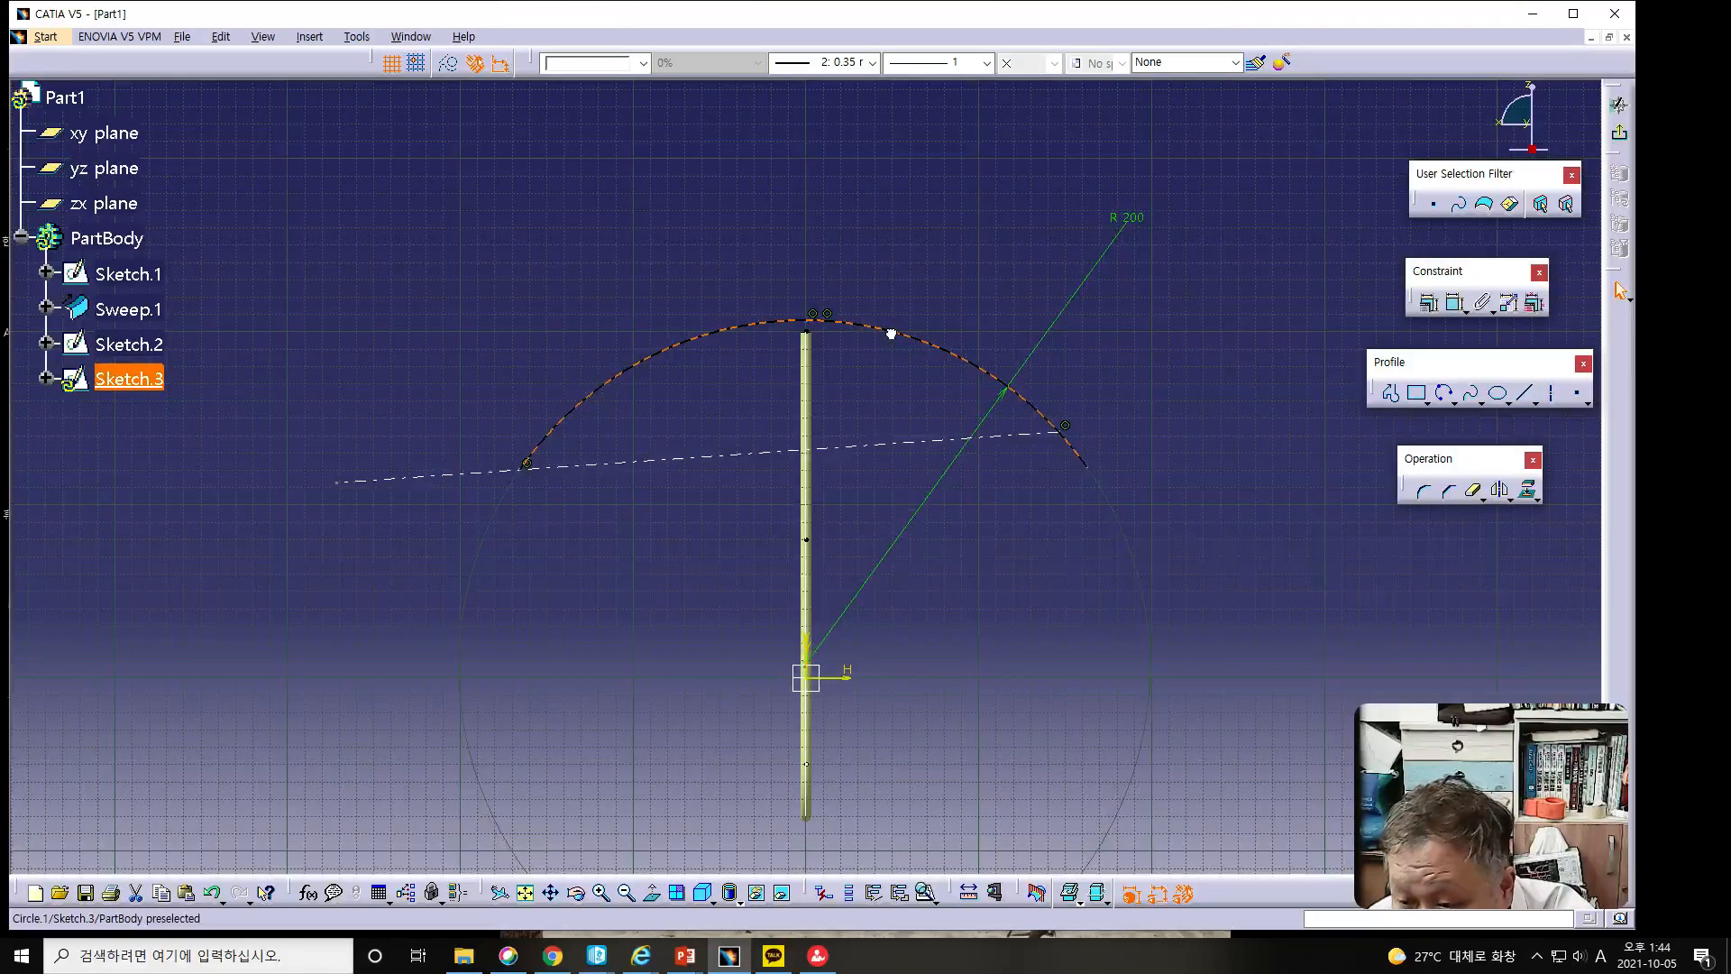
right_click(721, 465)
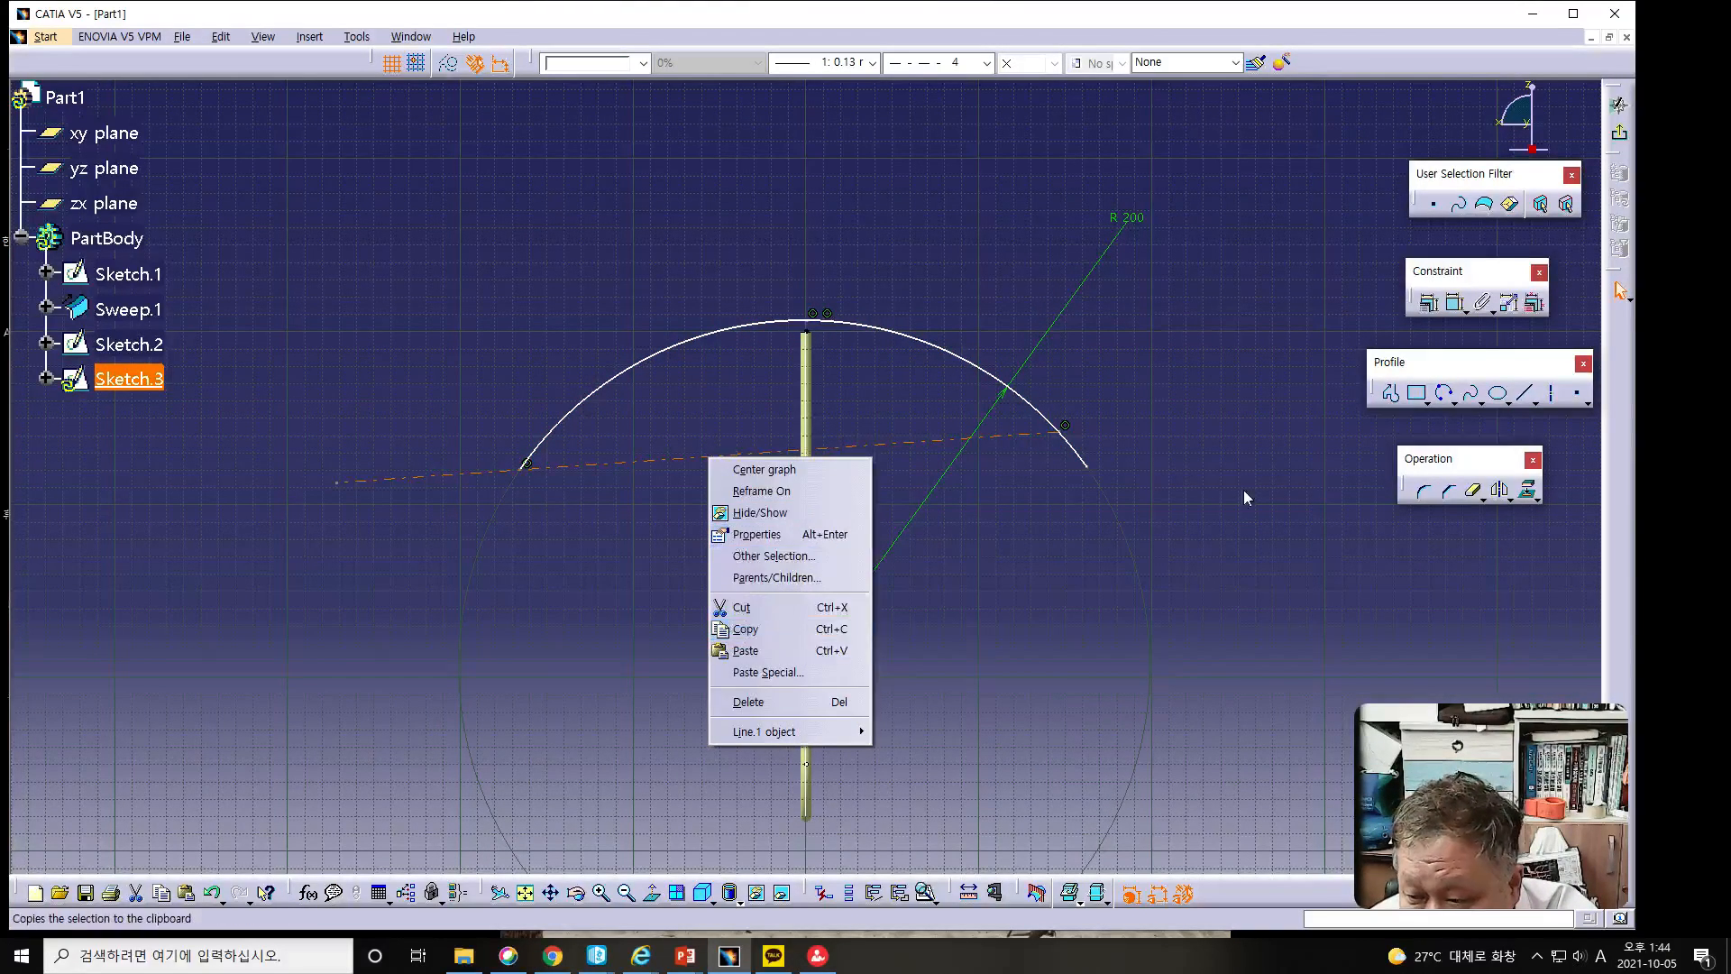
click(1429, 304)
click(1429, 304)
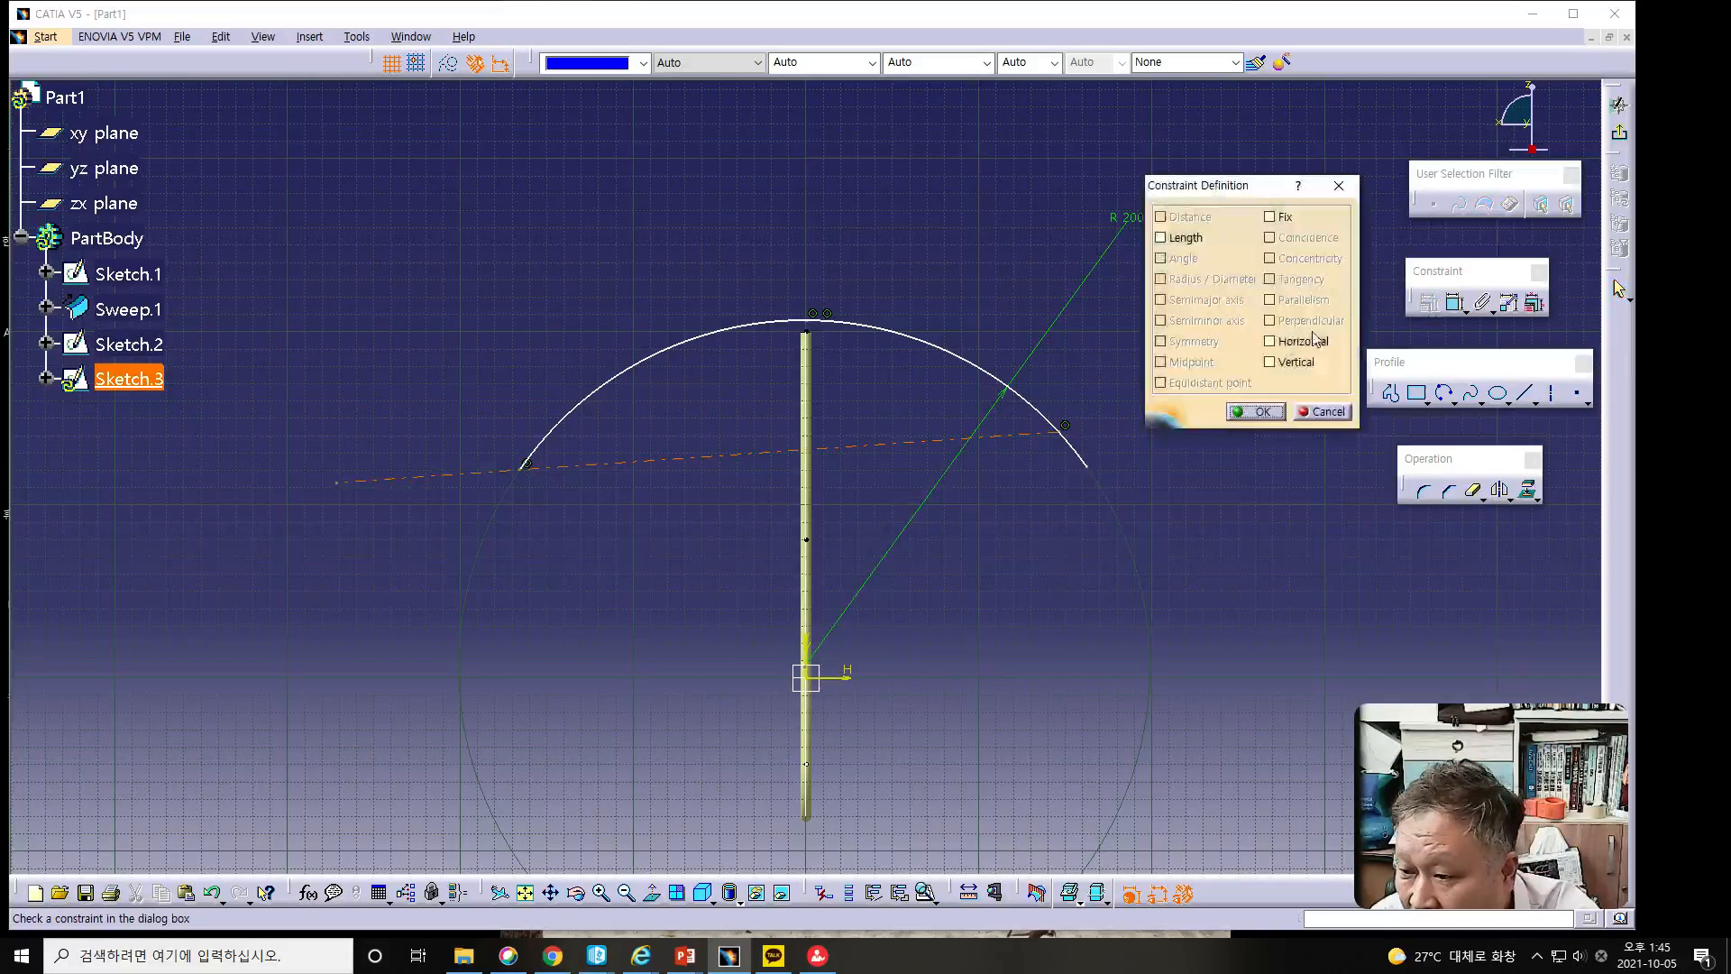
click(1269, 340)
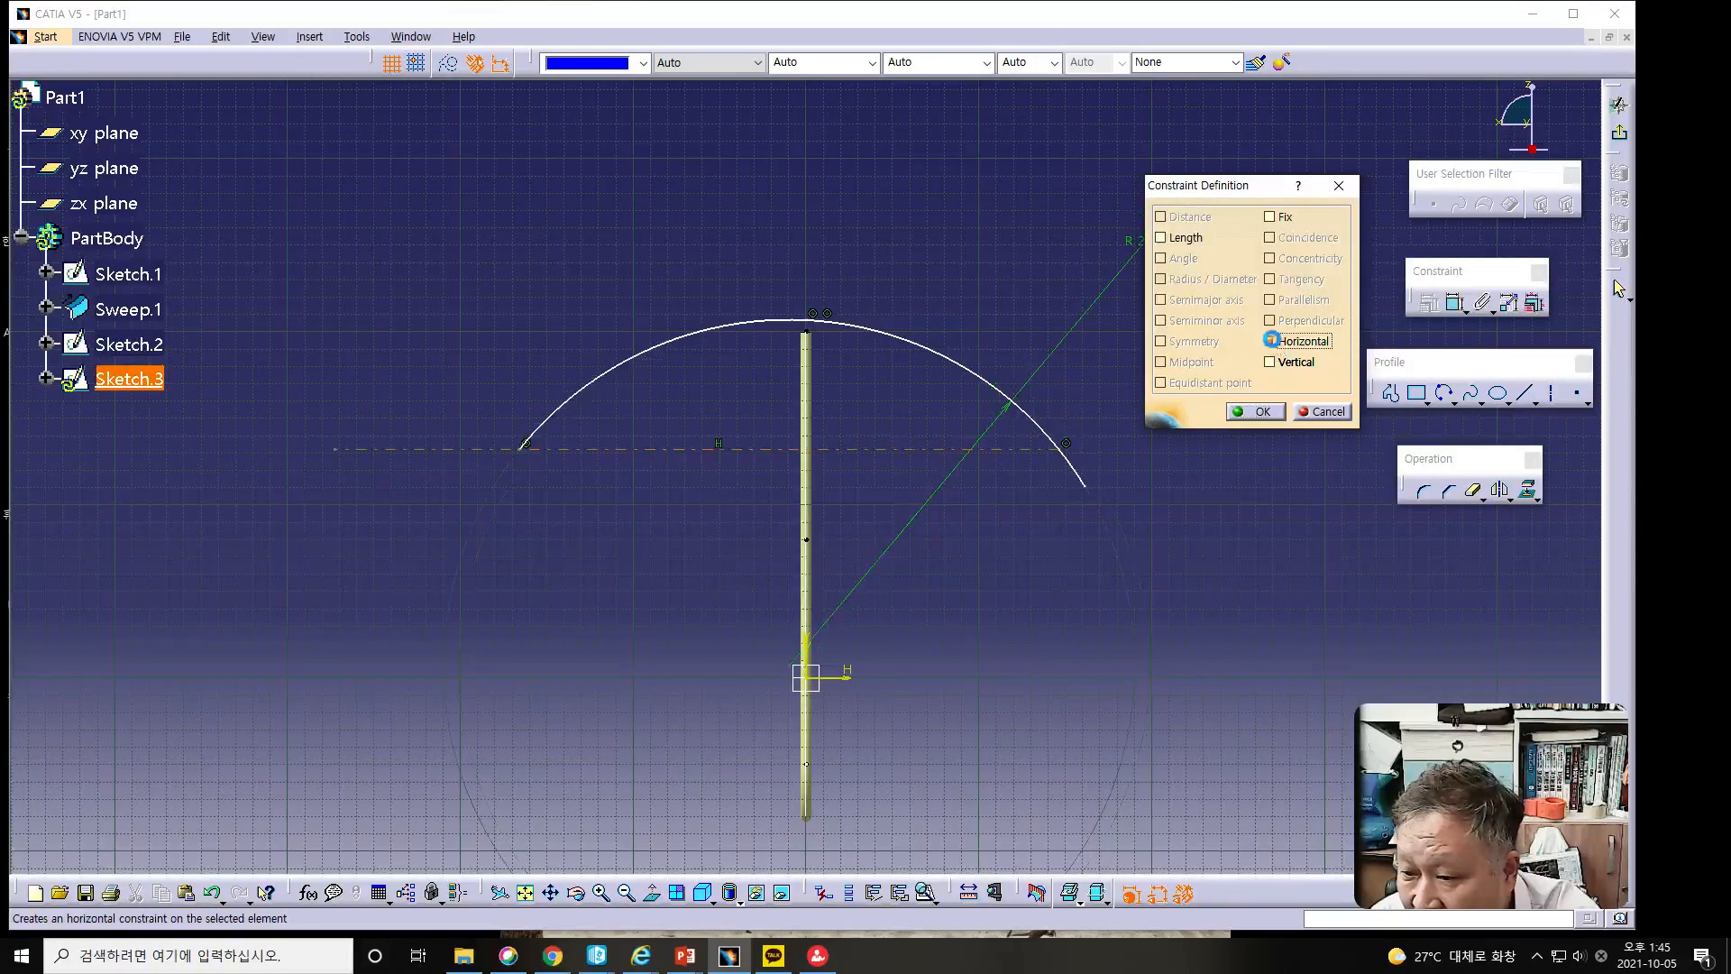
click(1259, 413)
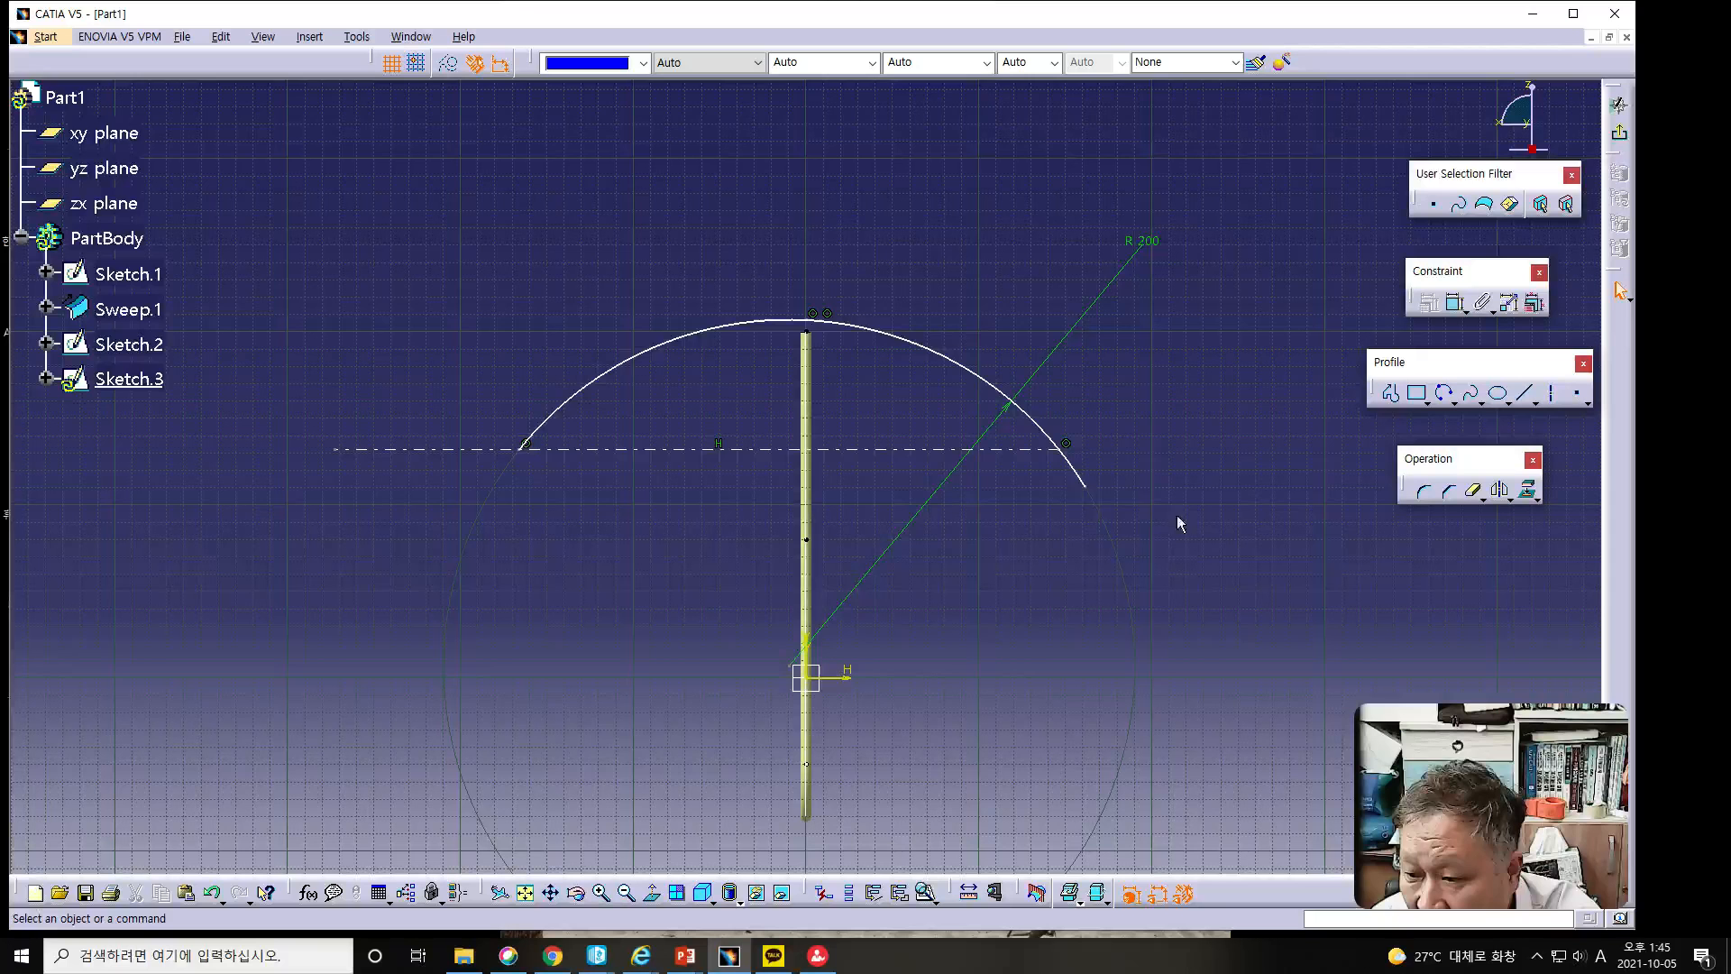
Delete the coincidence constraint between the arc and the axis line's right endpoint.
click(1088, 494)
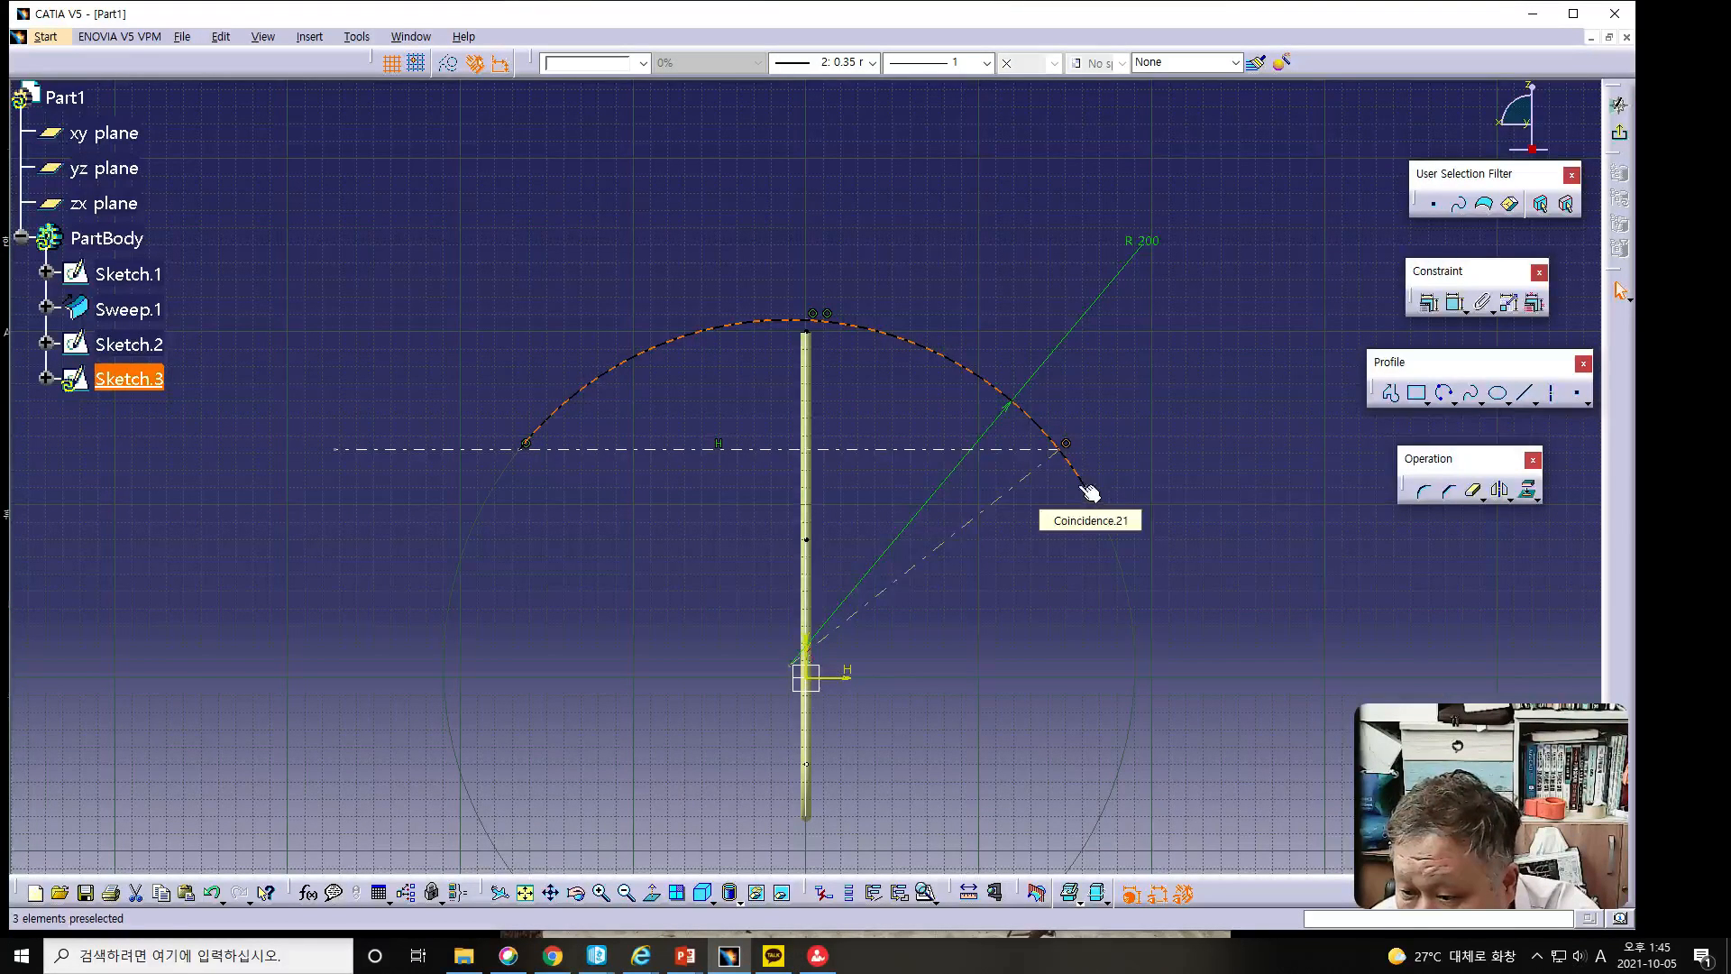
drag(1157, 392, 1051, 512)
drag(1076, 436, 1047, 471)
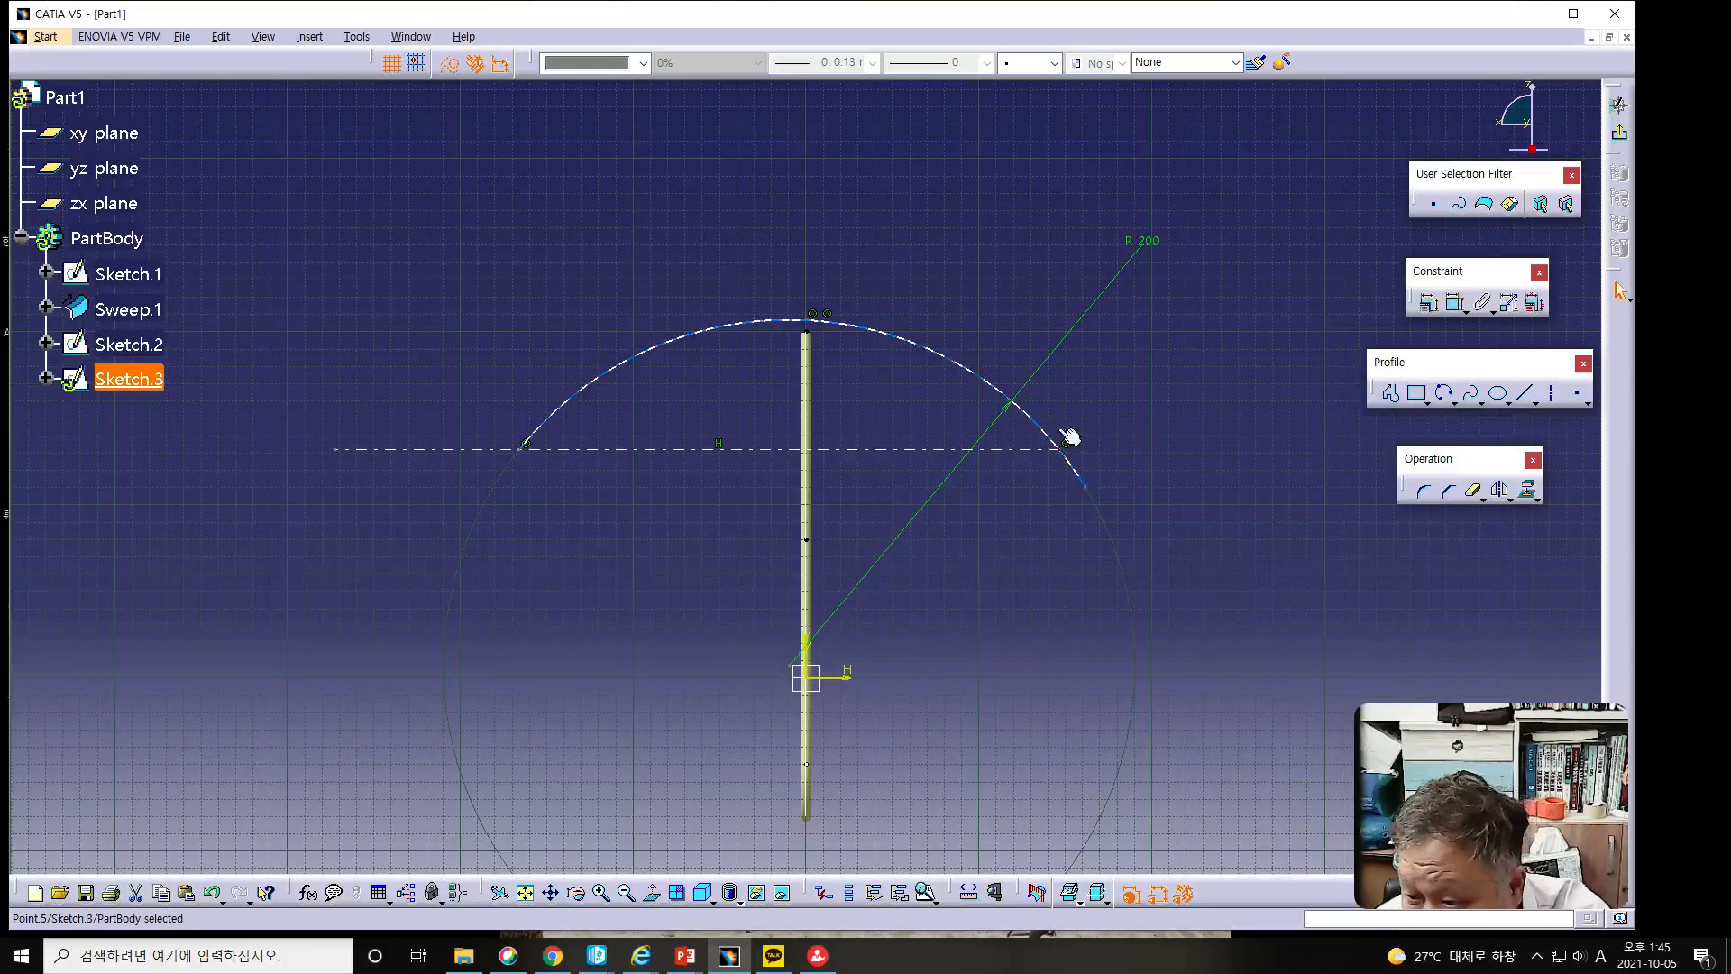
click(1068, 447)
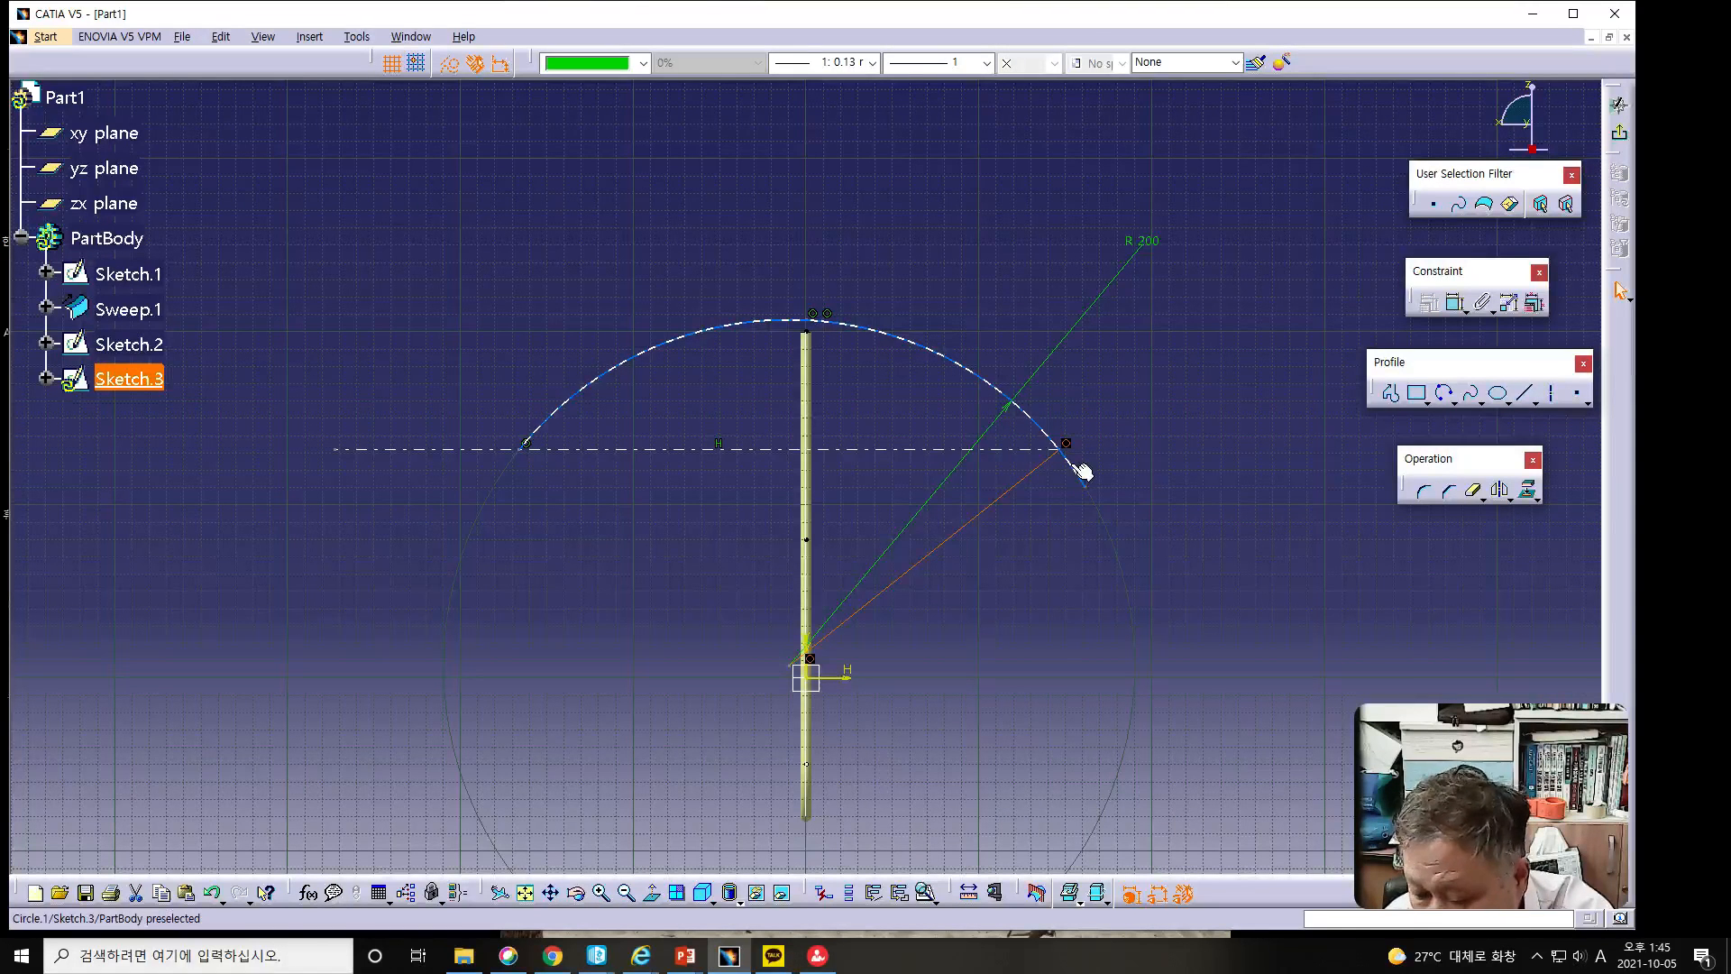
key(Delete)
Make the centre of the R 200 canopy arc coincident with the sketch's vertical axis.
click(799, 655)
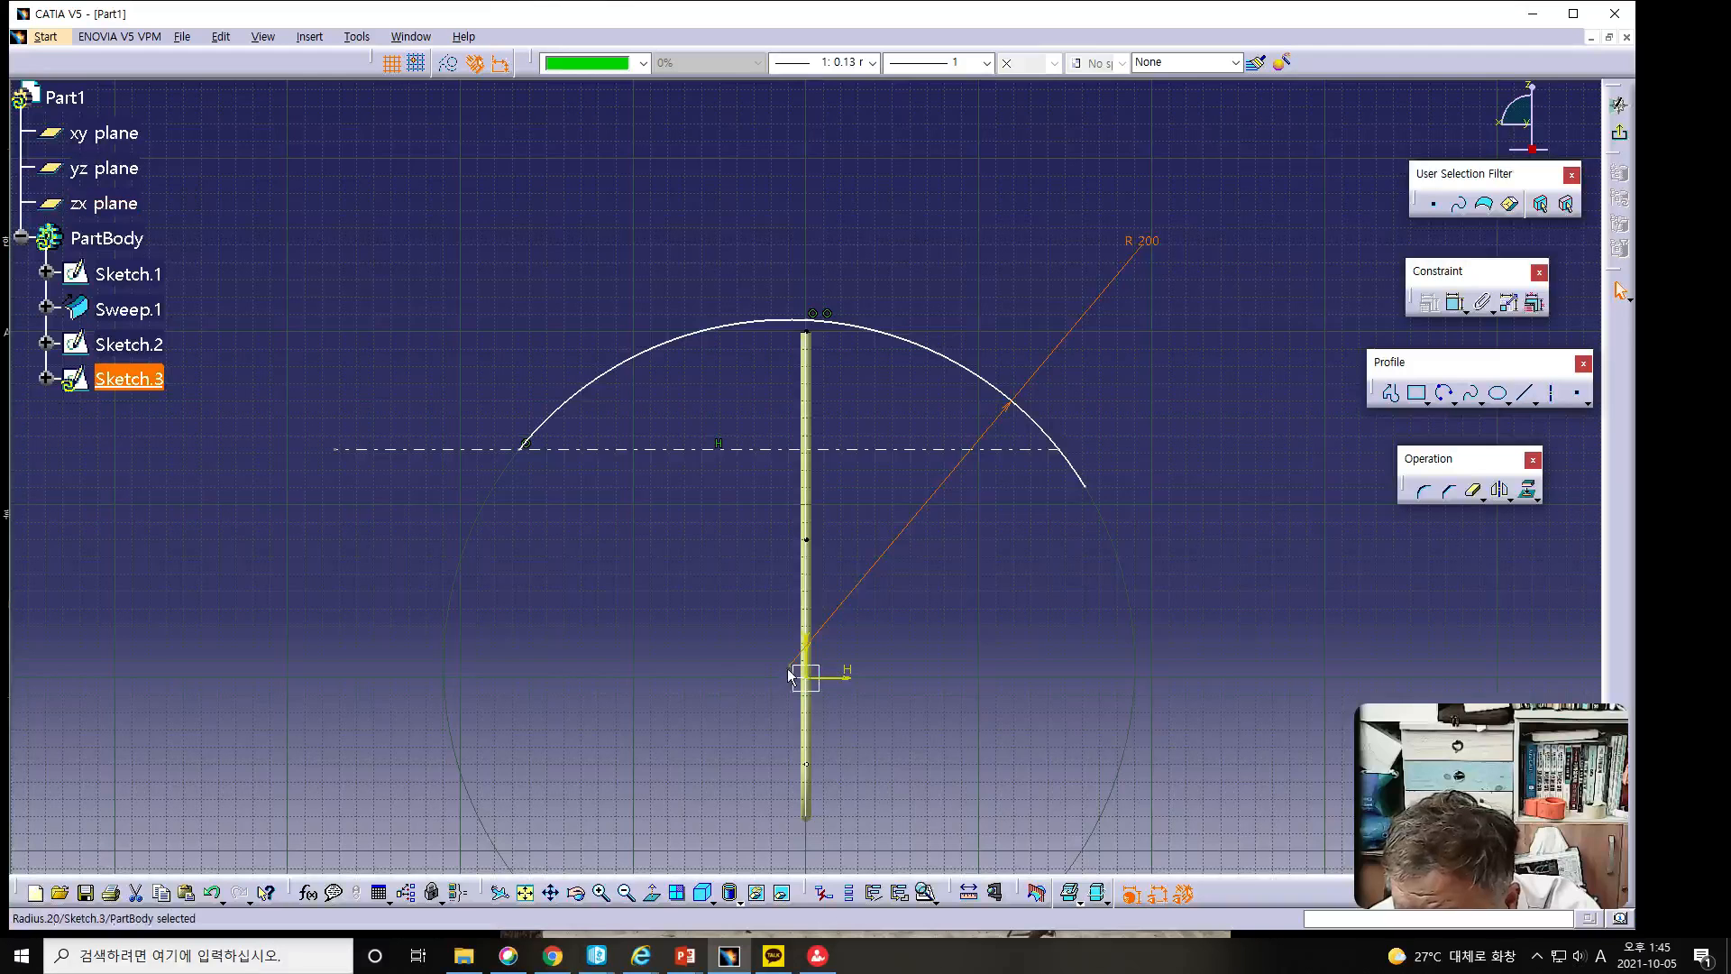
click(811, 681)
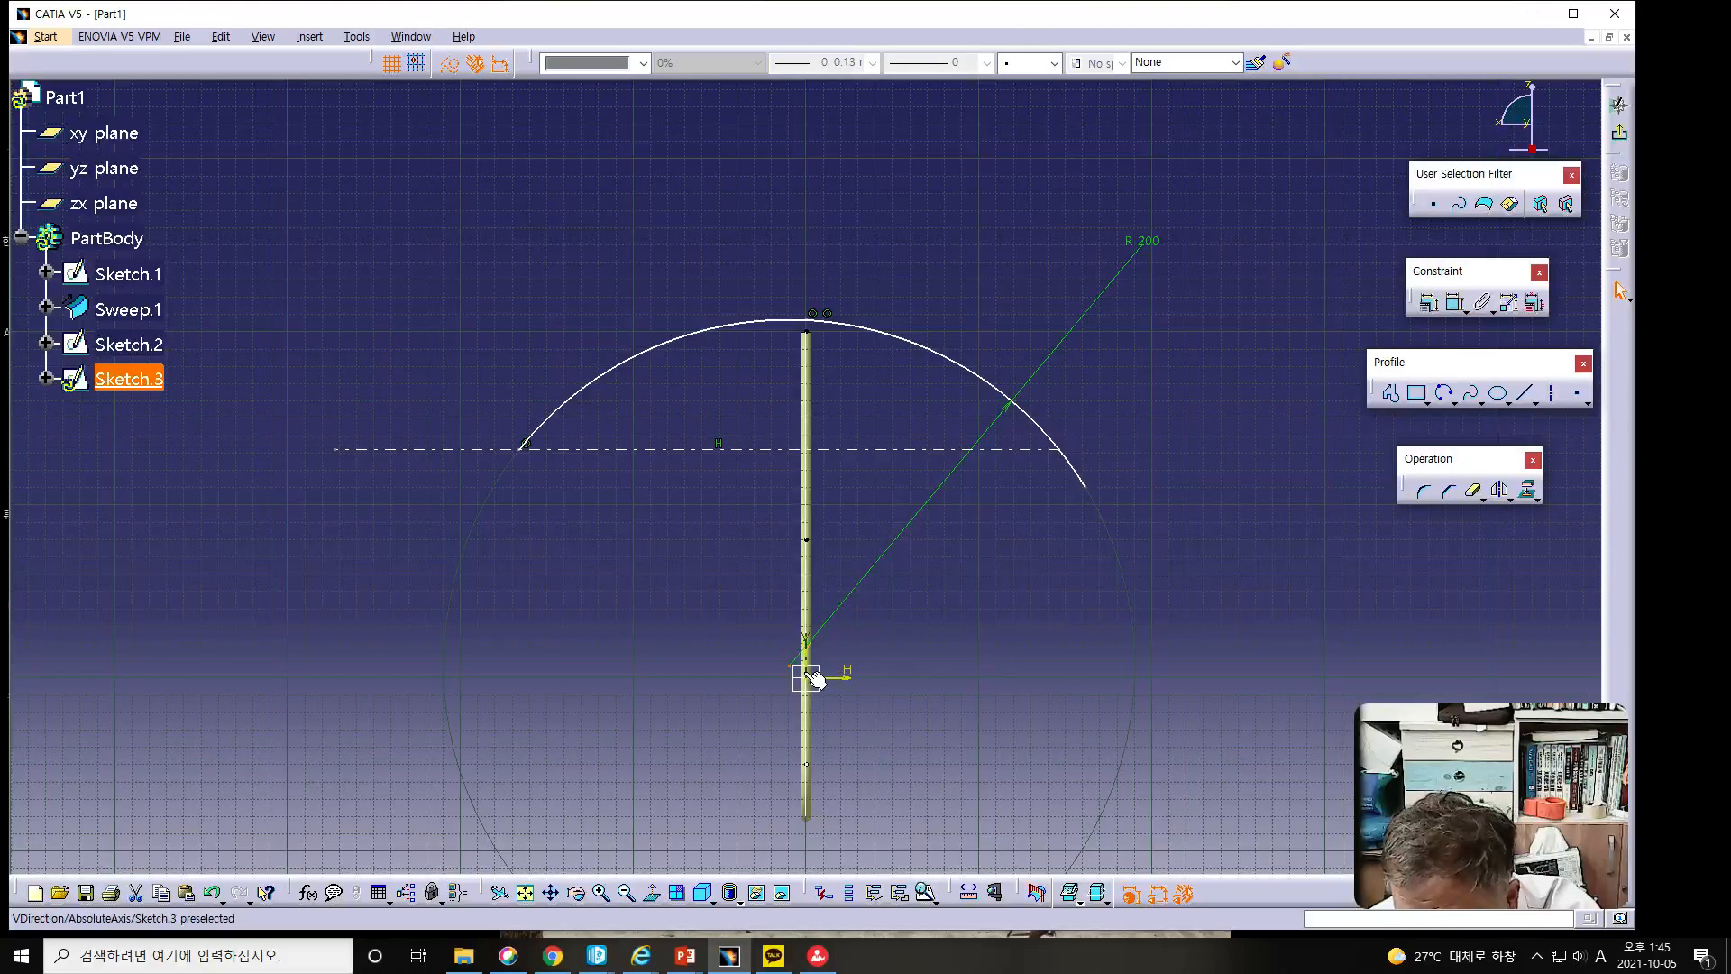
click(804, 671)
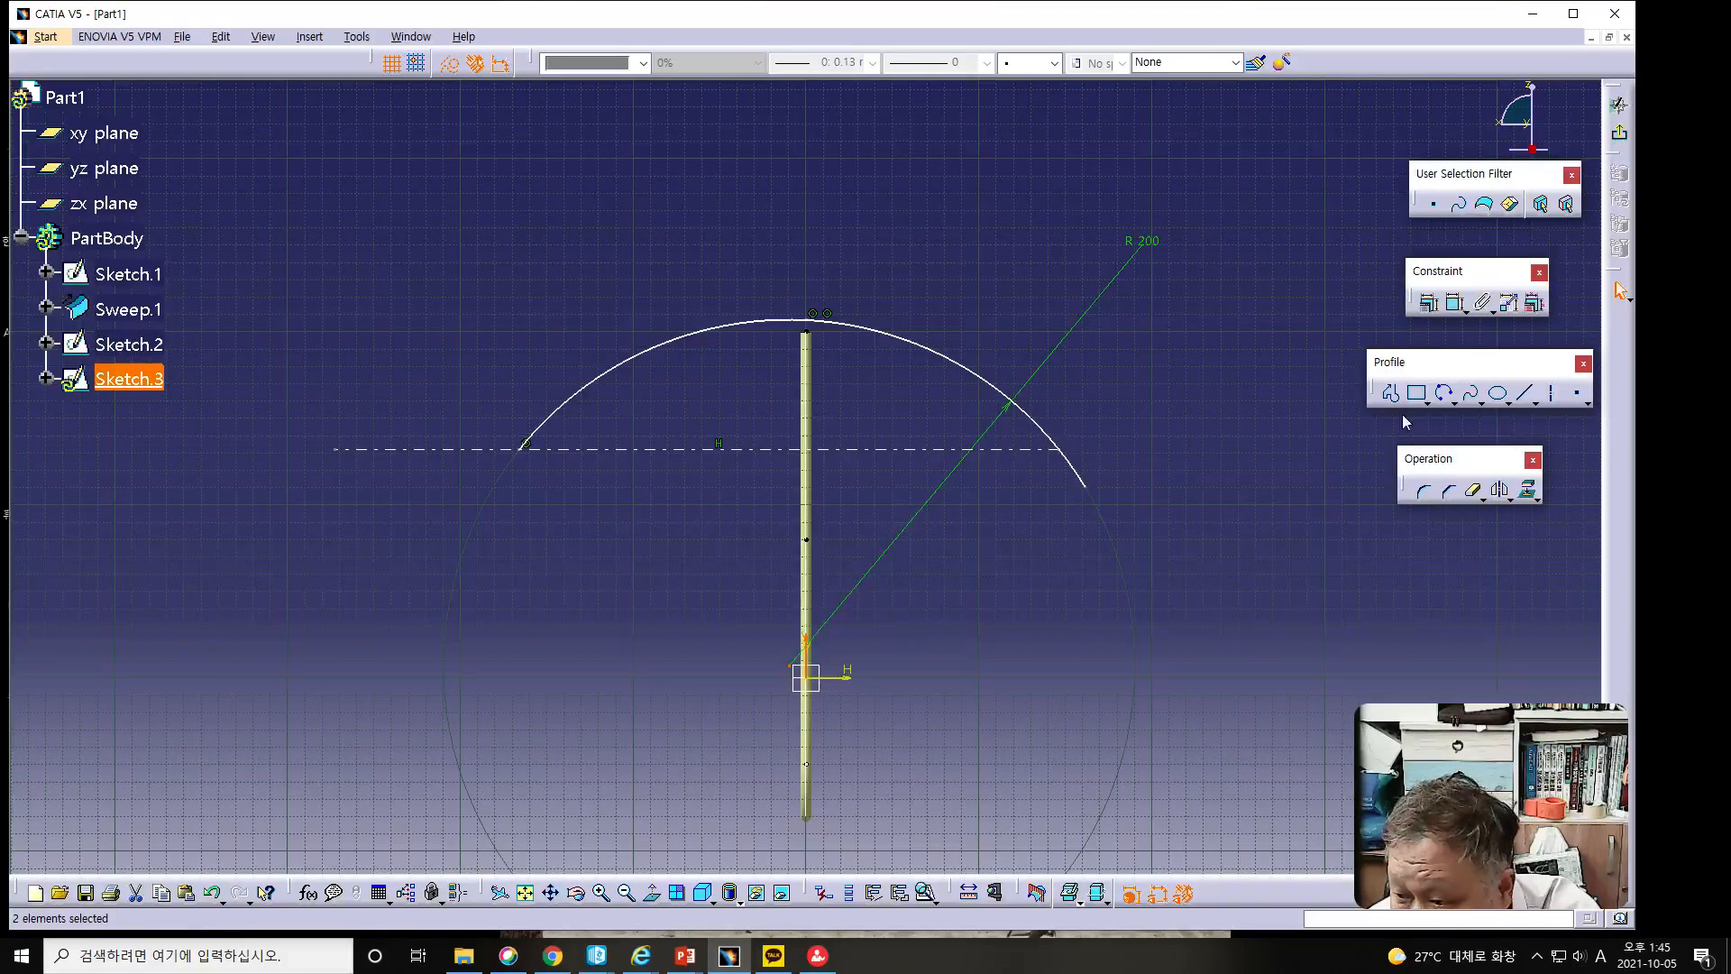
click(1428, 304)
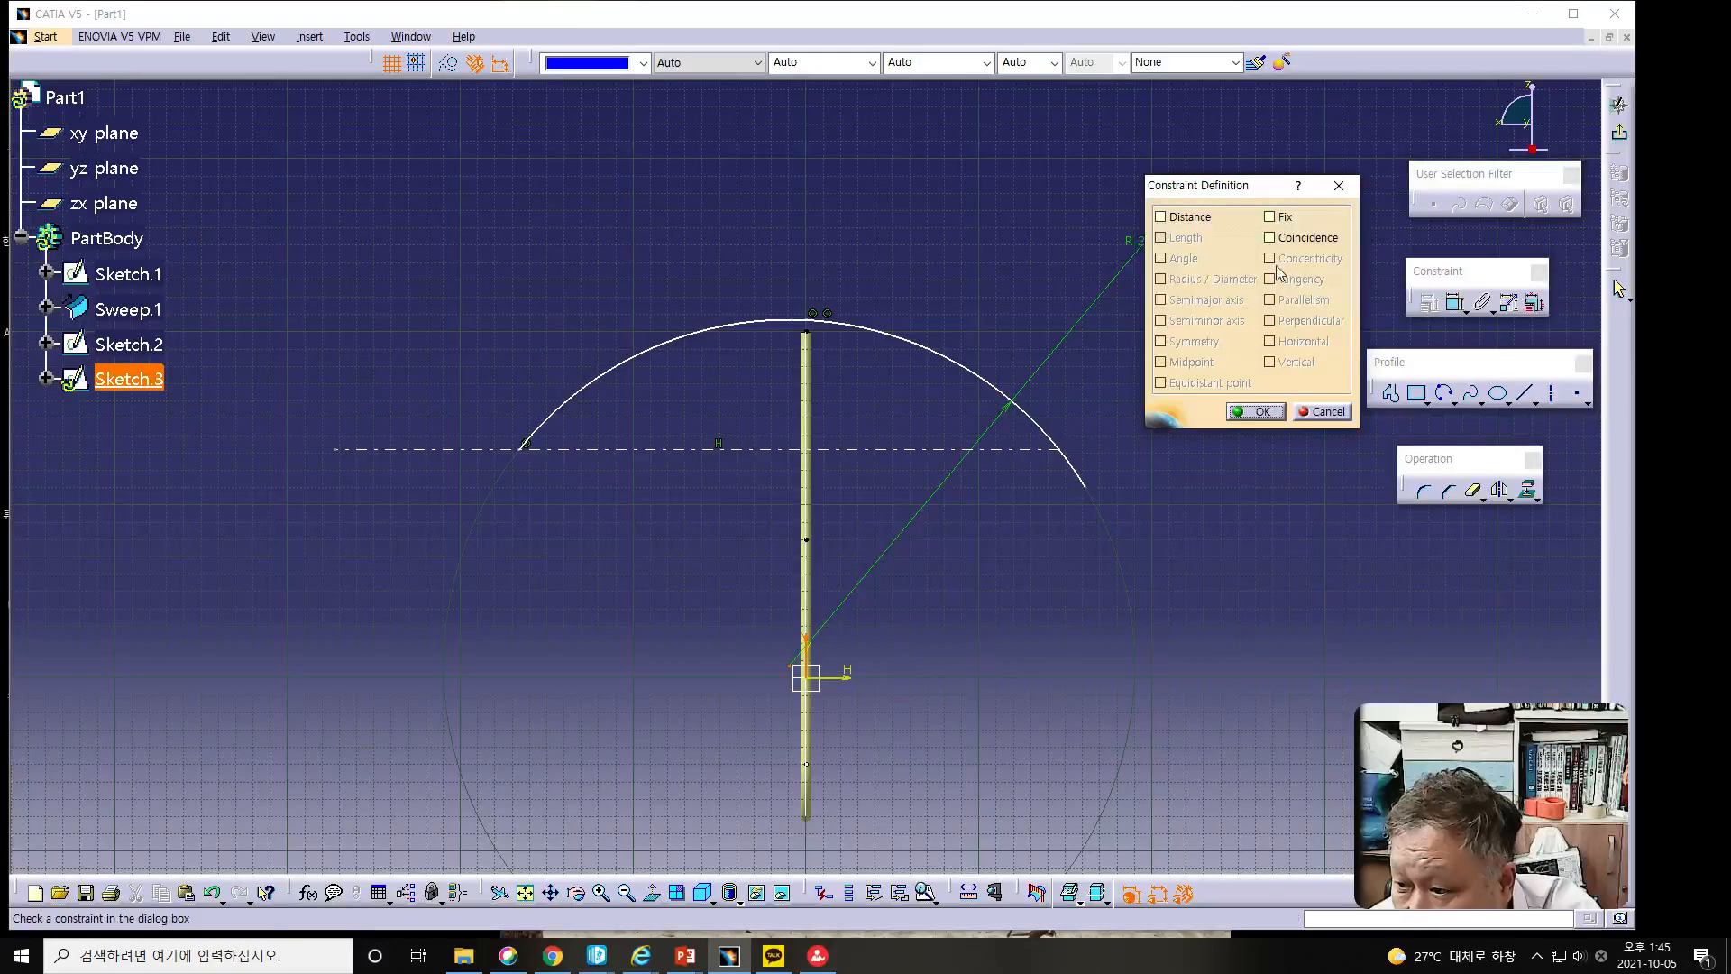
click(1270, 237)
click(1262, 412)
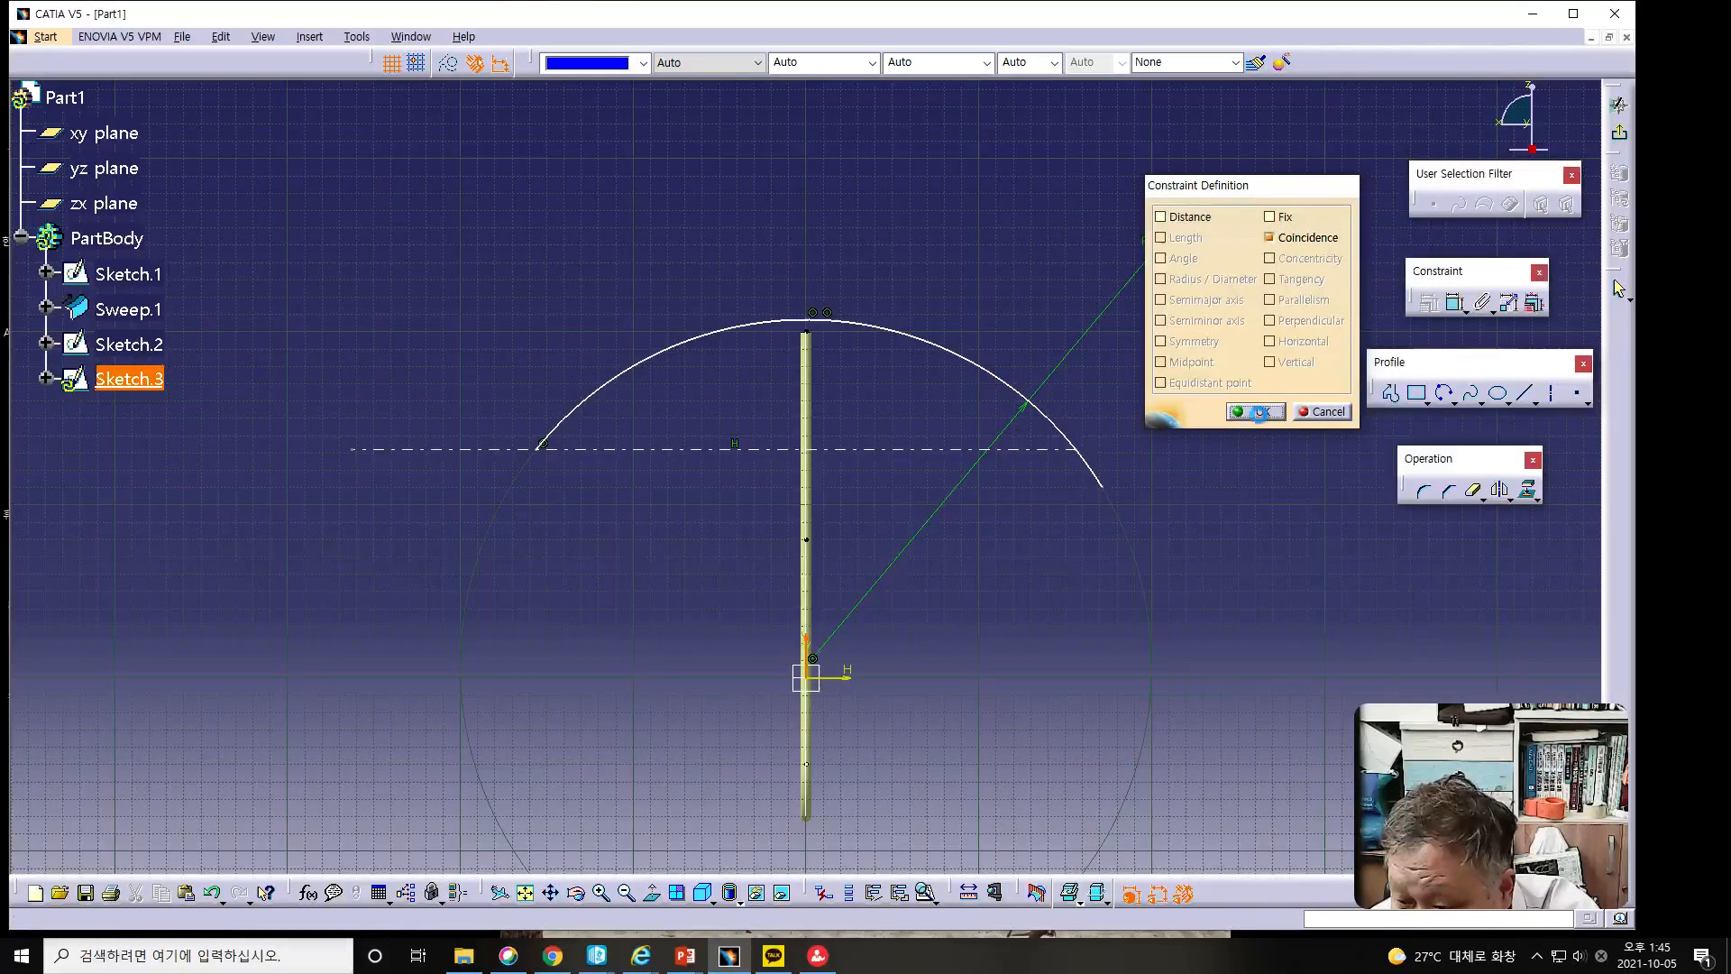
click(808, 667)
ctrl+click(808, 677)
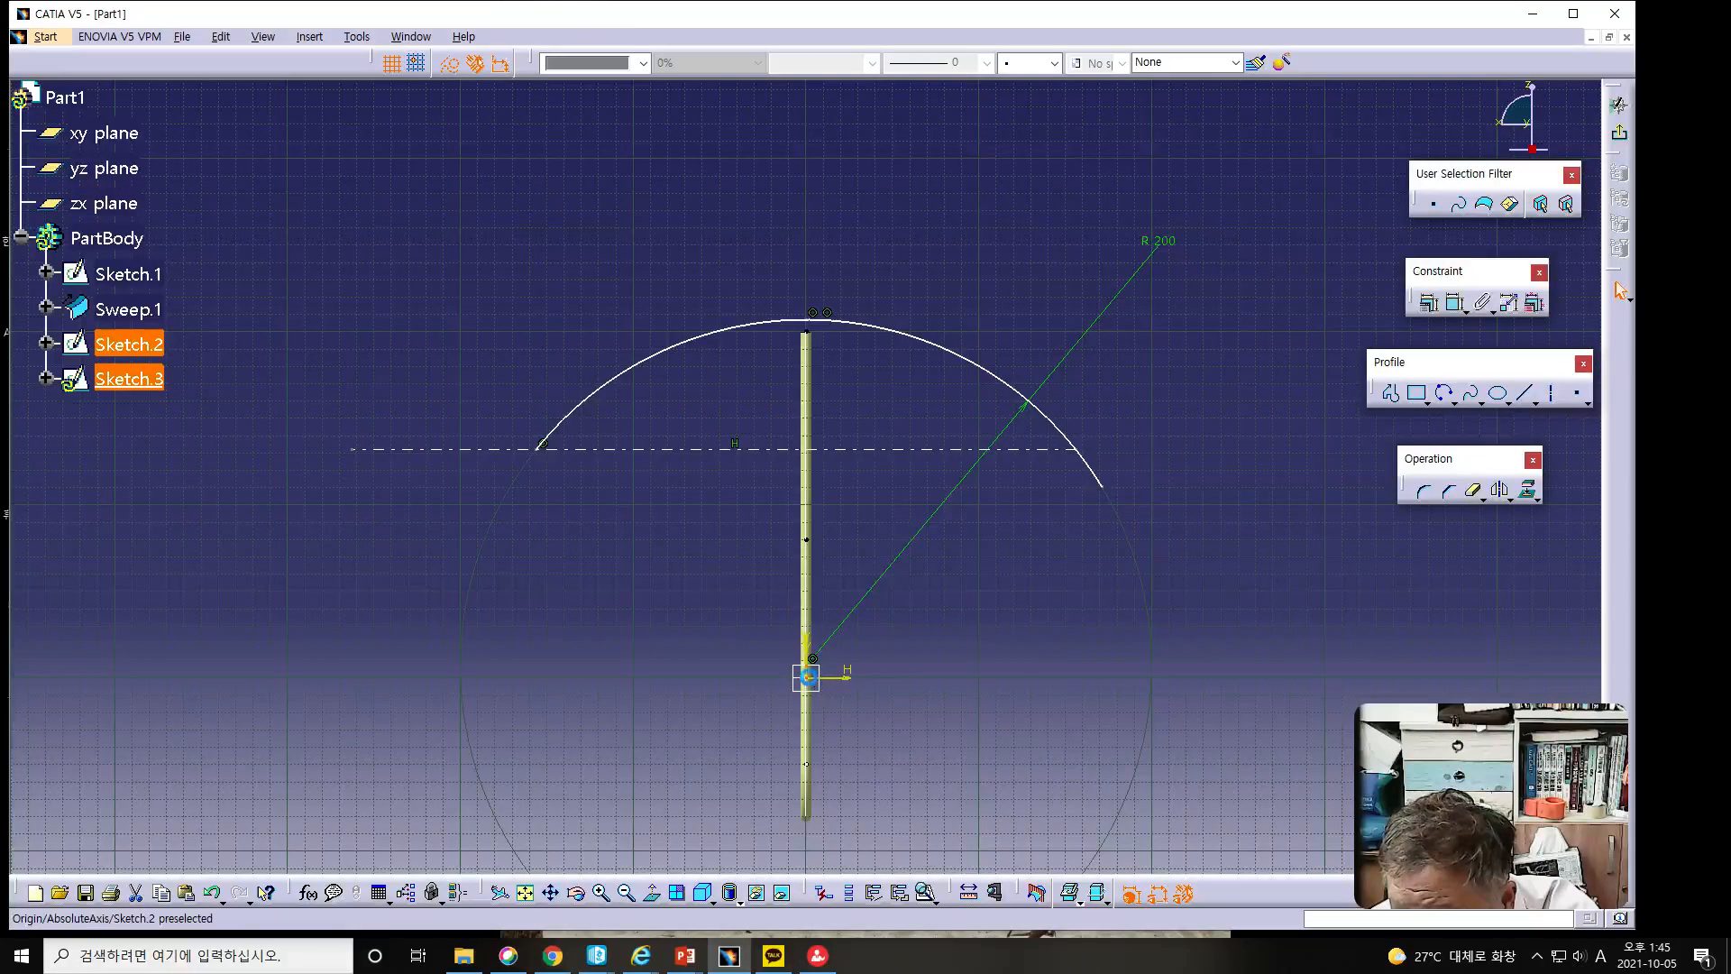
click(1429, 304)
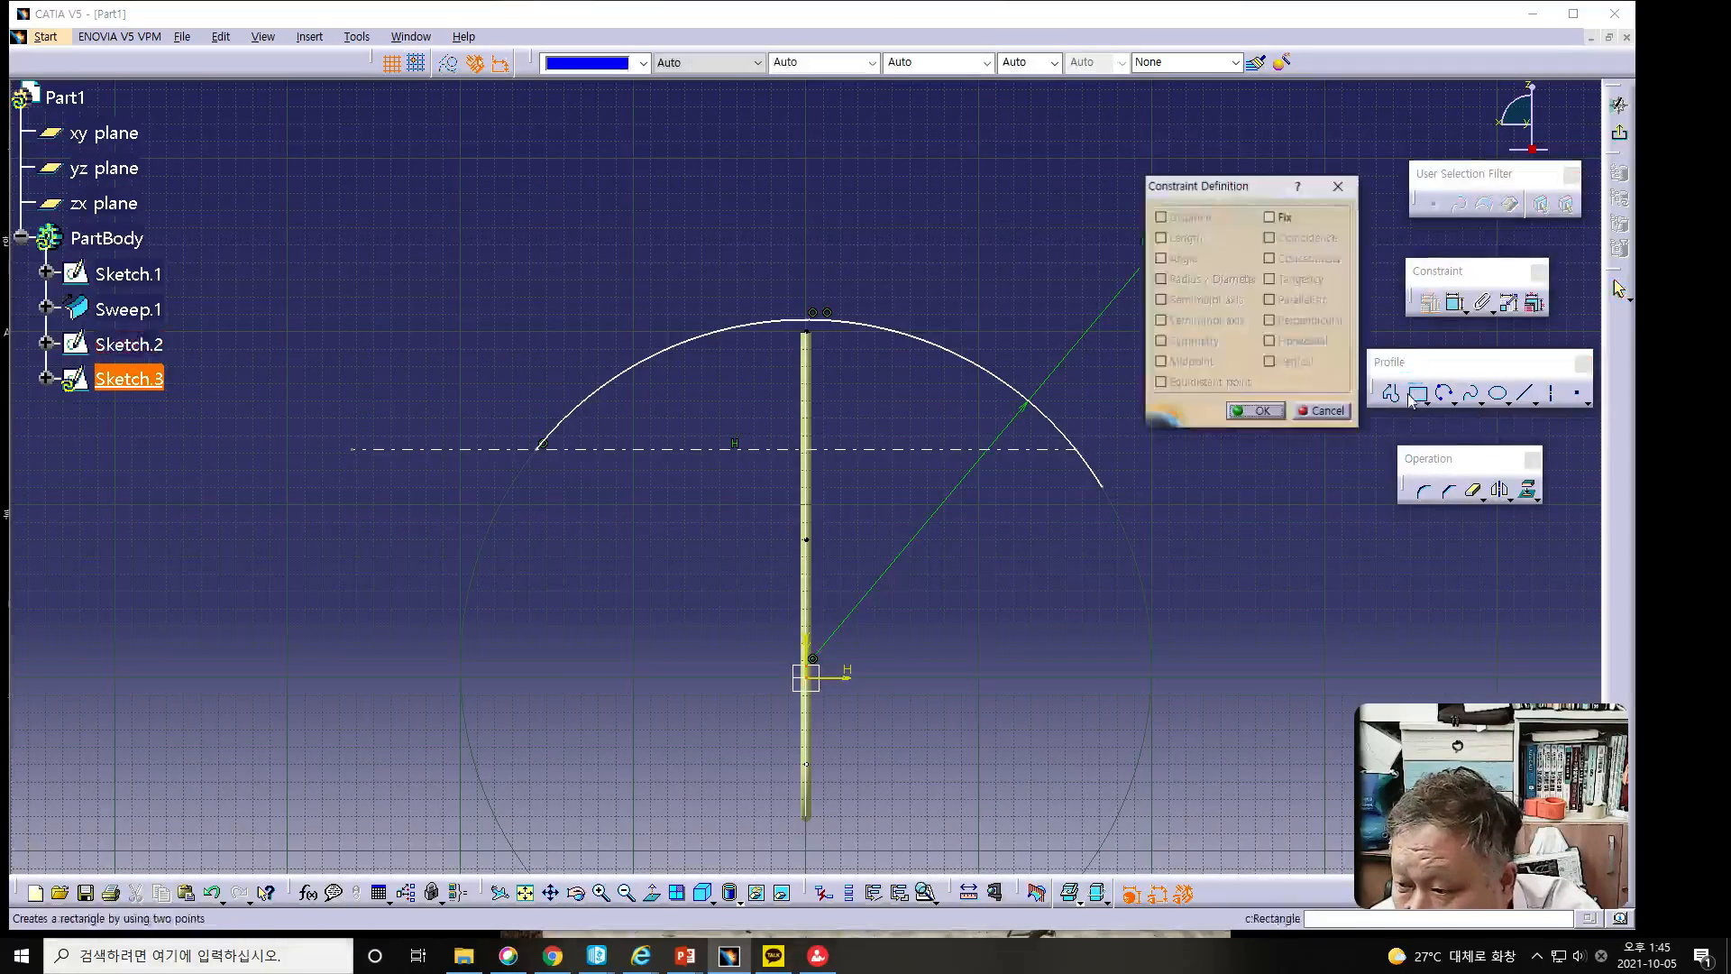
click(1318, 415)
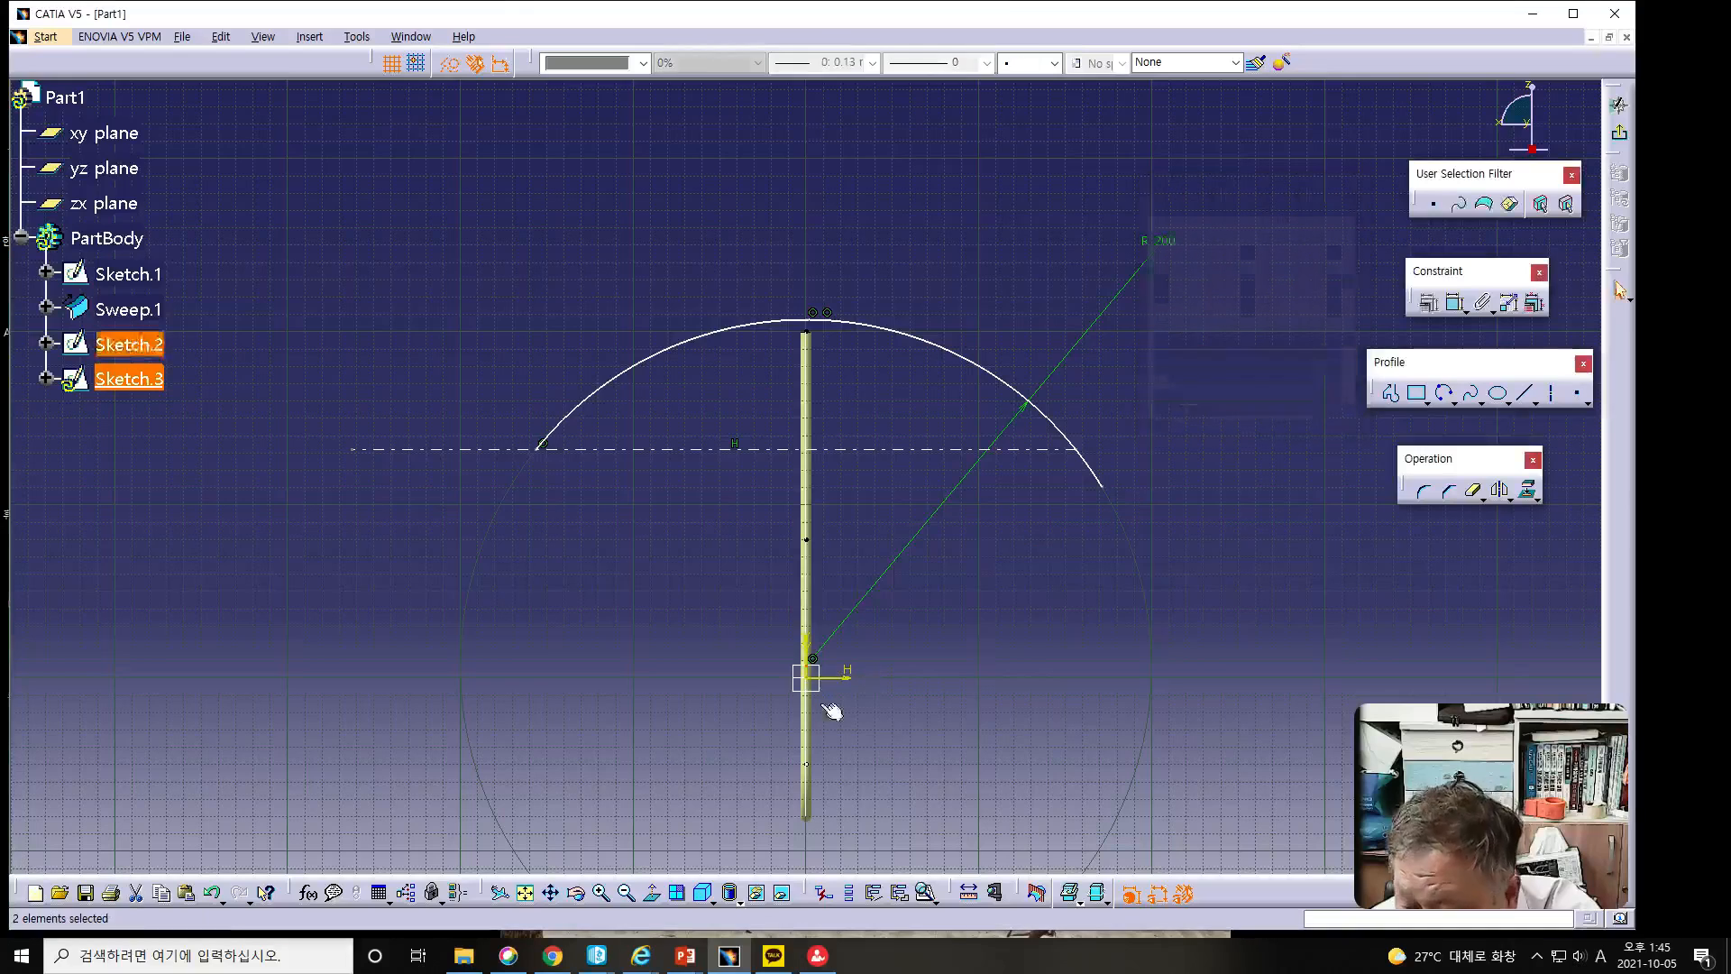
Make the canopy arc's centre coincident with the sketch's horizontal axis.
ctrl+click(839, 678)
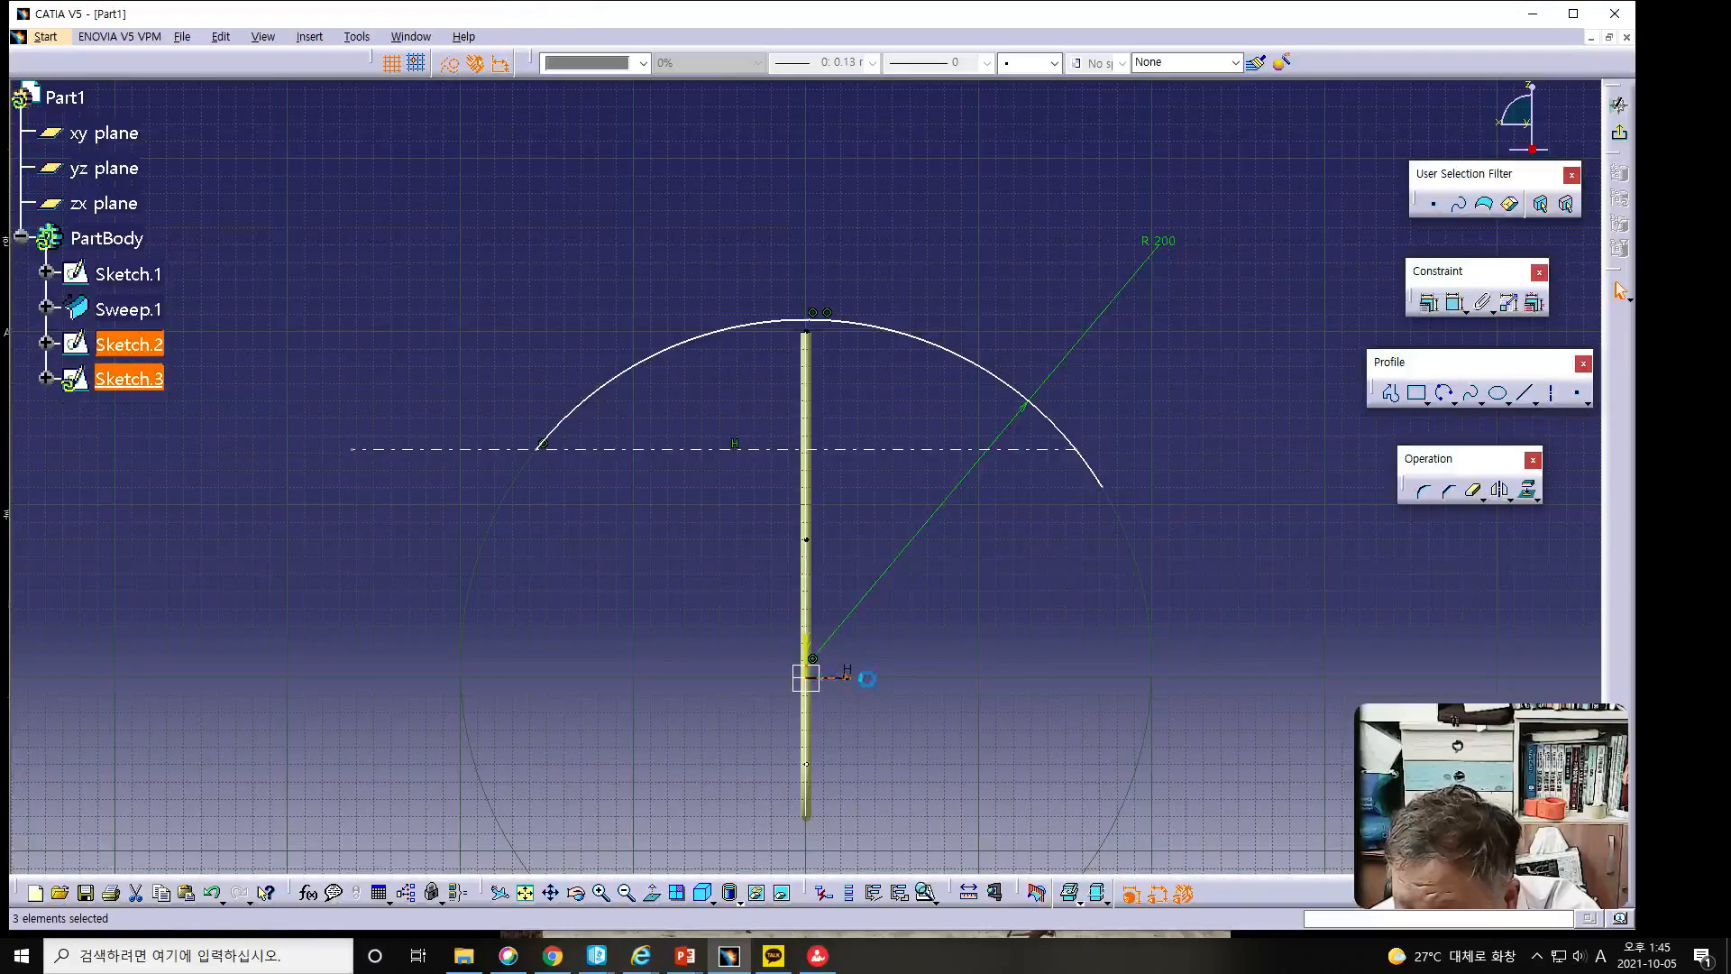
drag(1420, 294, 1424, 301)
click(1430, 310)
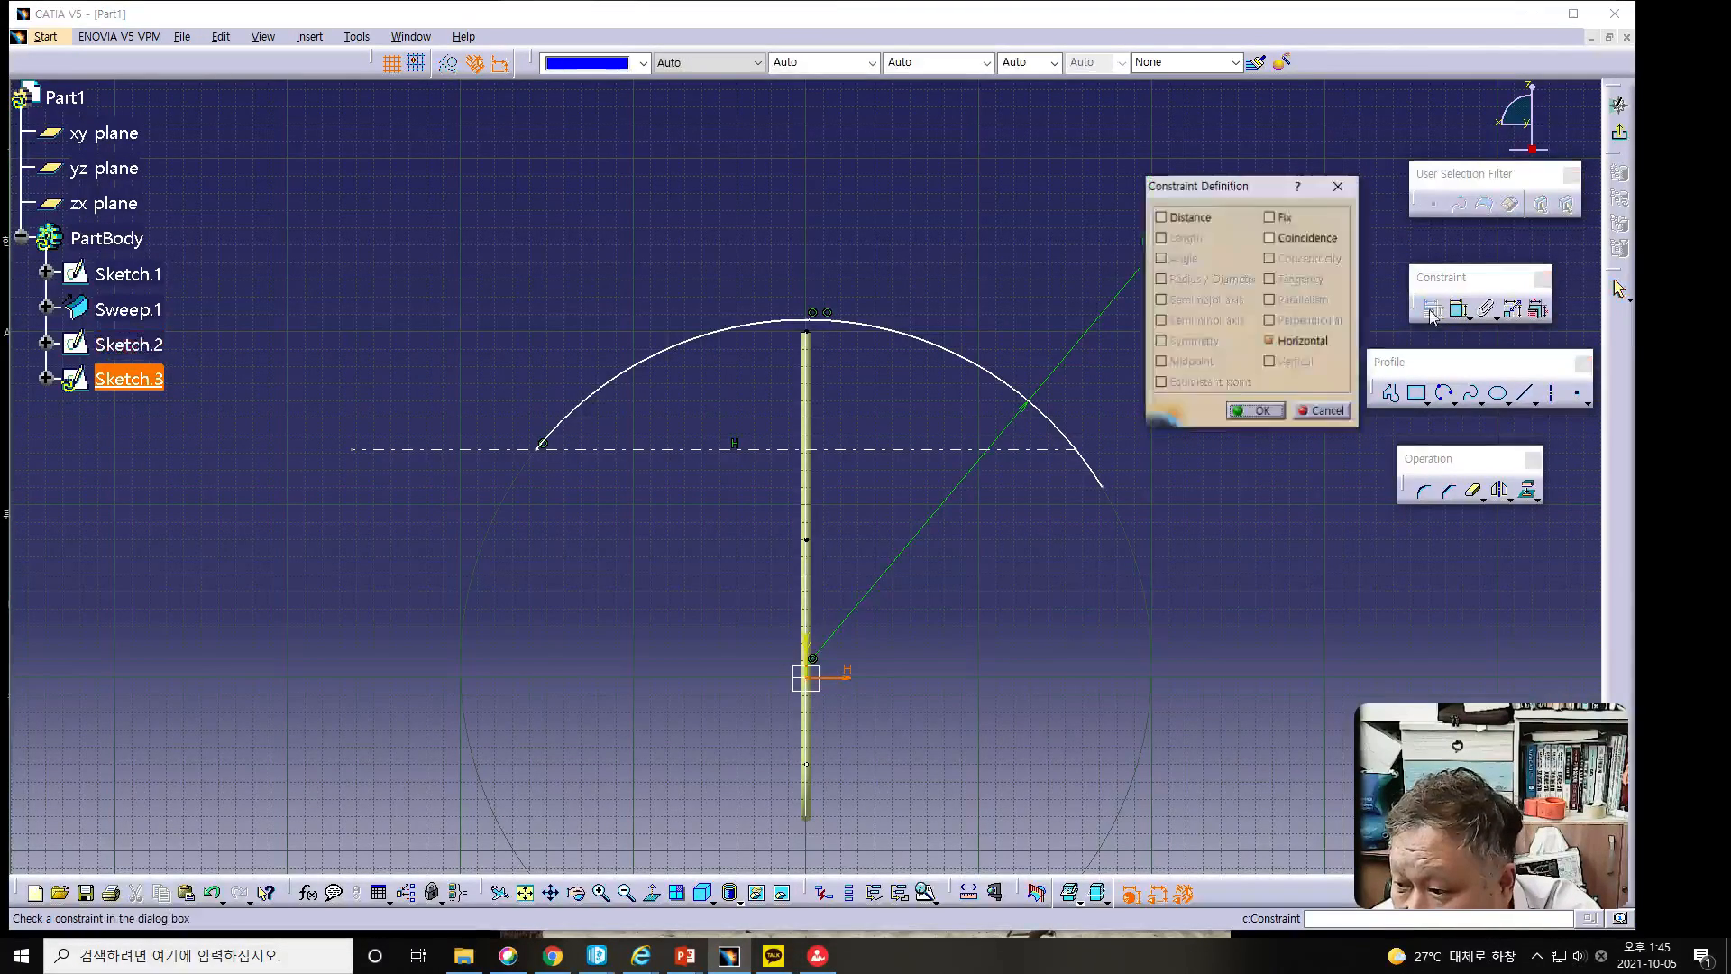
click(1269, 238)
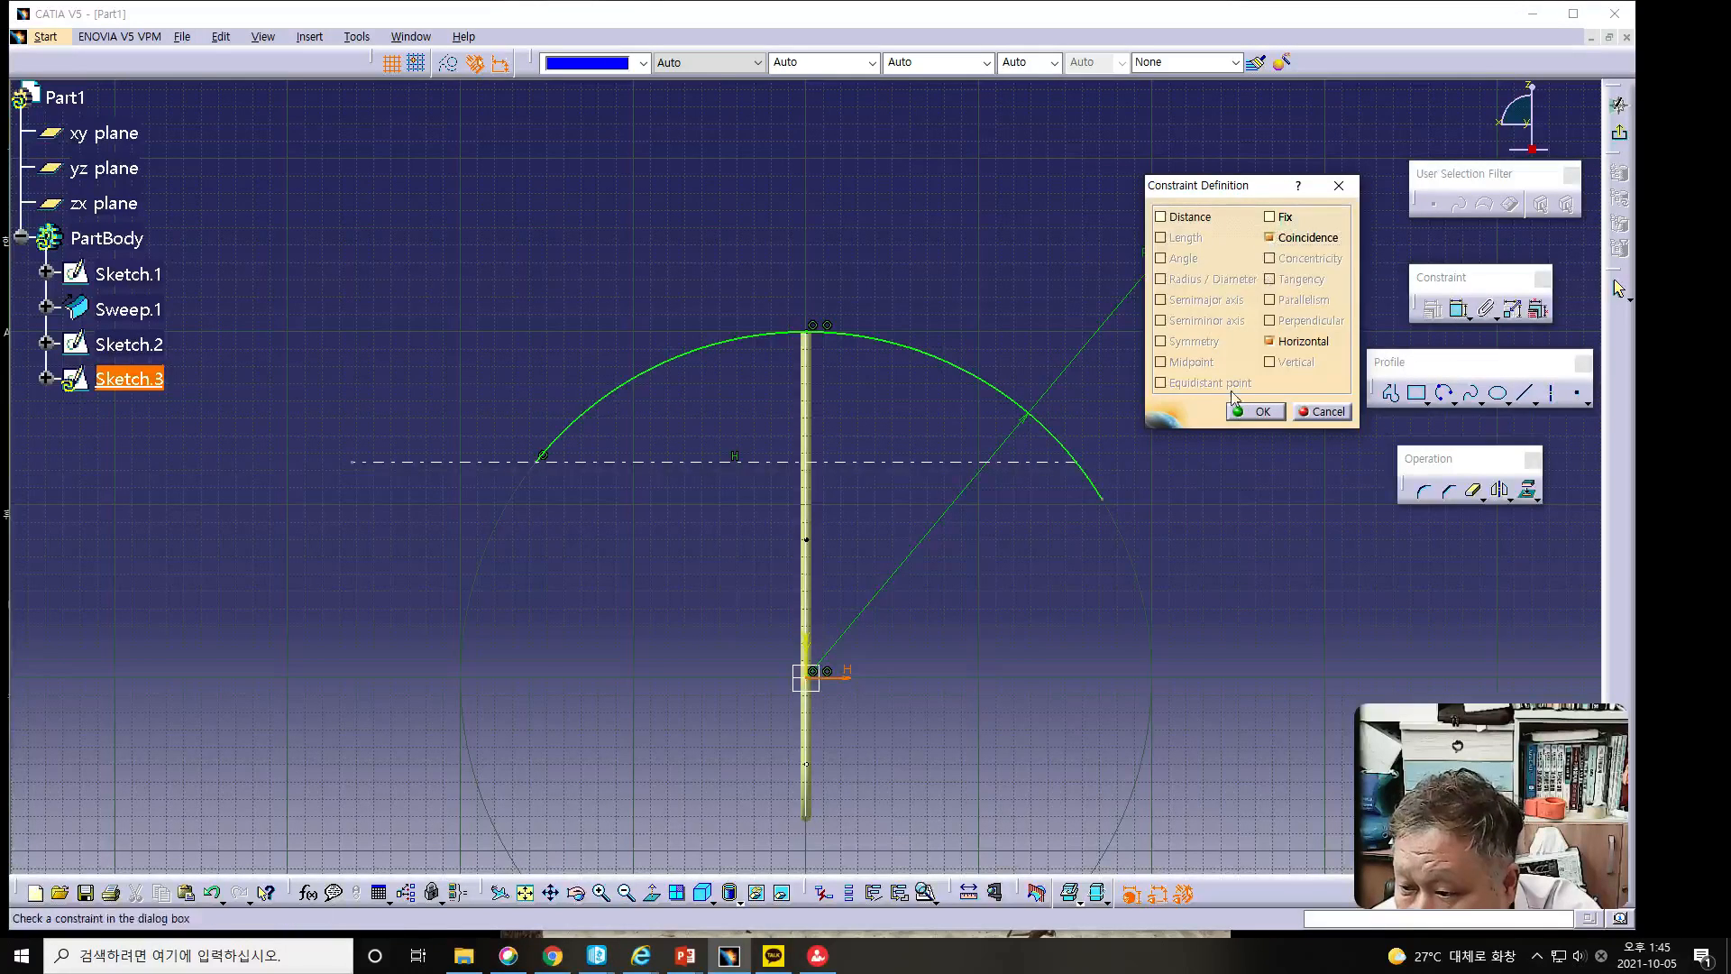
click(1256, 411)
Shift the horizontal axis line right past the canopy arc and make the arc's right endpoint coincident with it.
click(1104, 501)
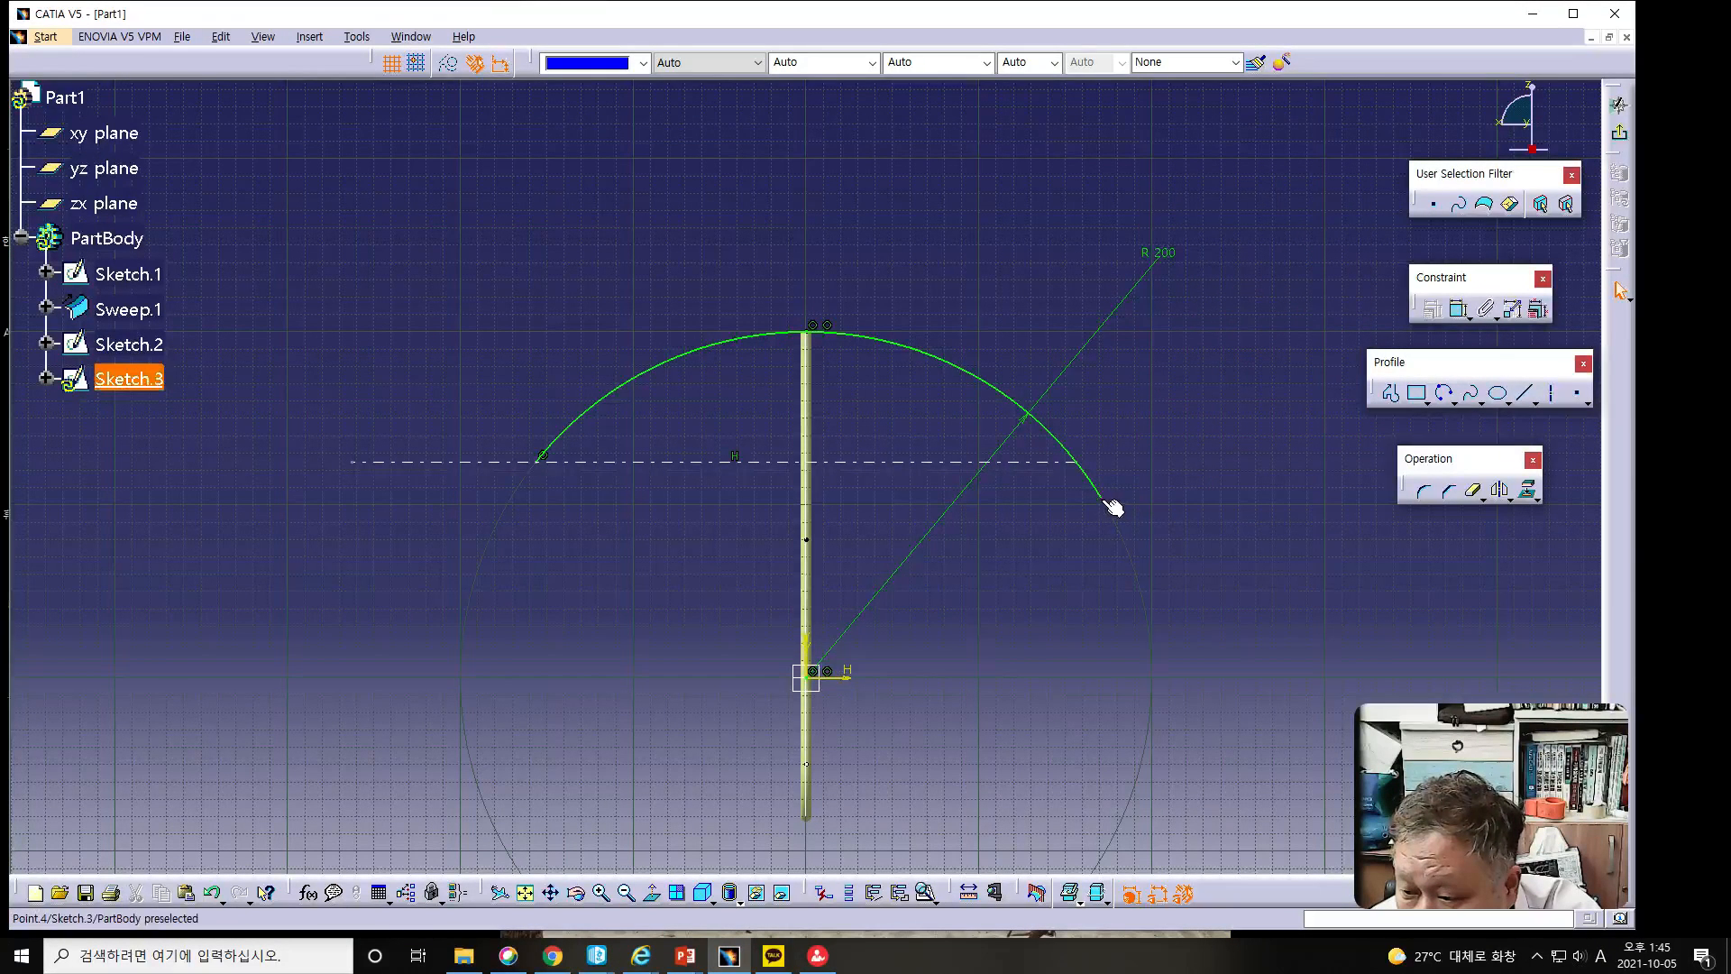
click(1057, 463)
drag(1062, 463, 1118, 470)
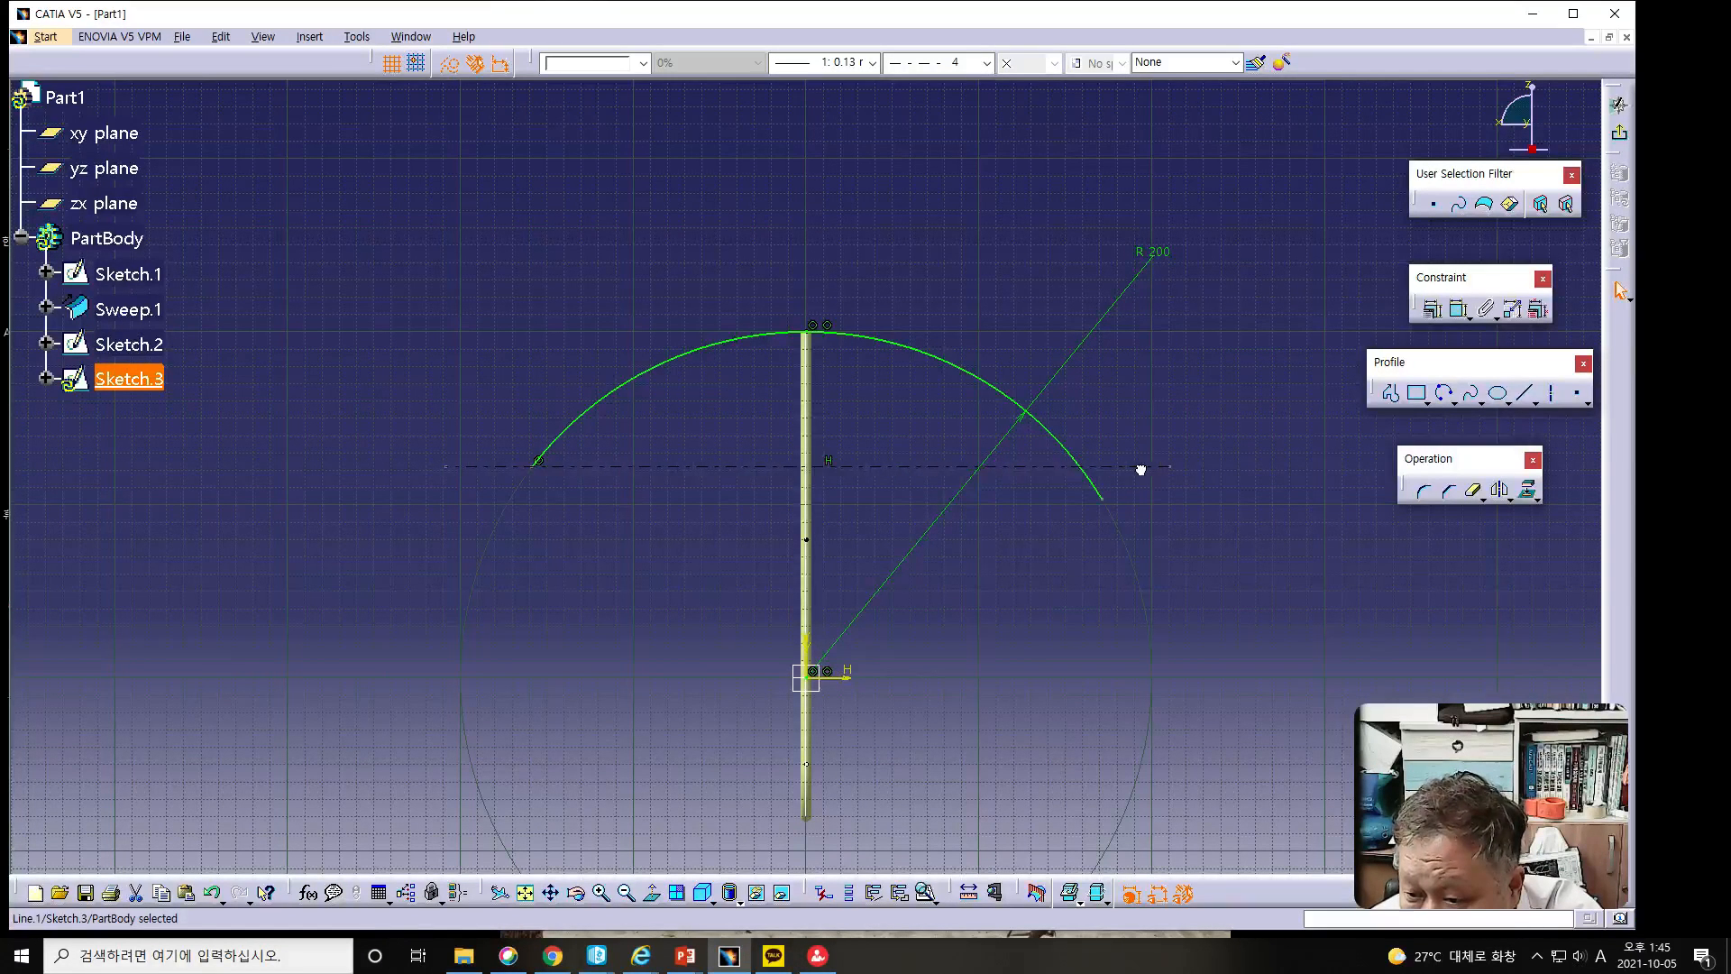
click(1110, 496)
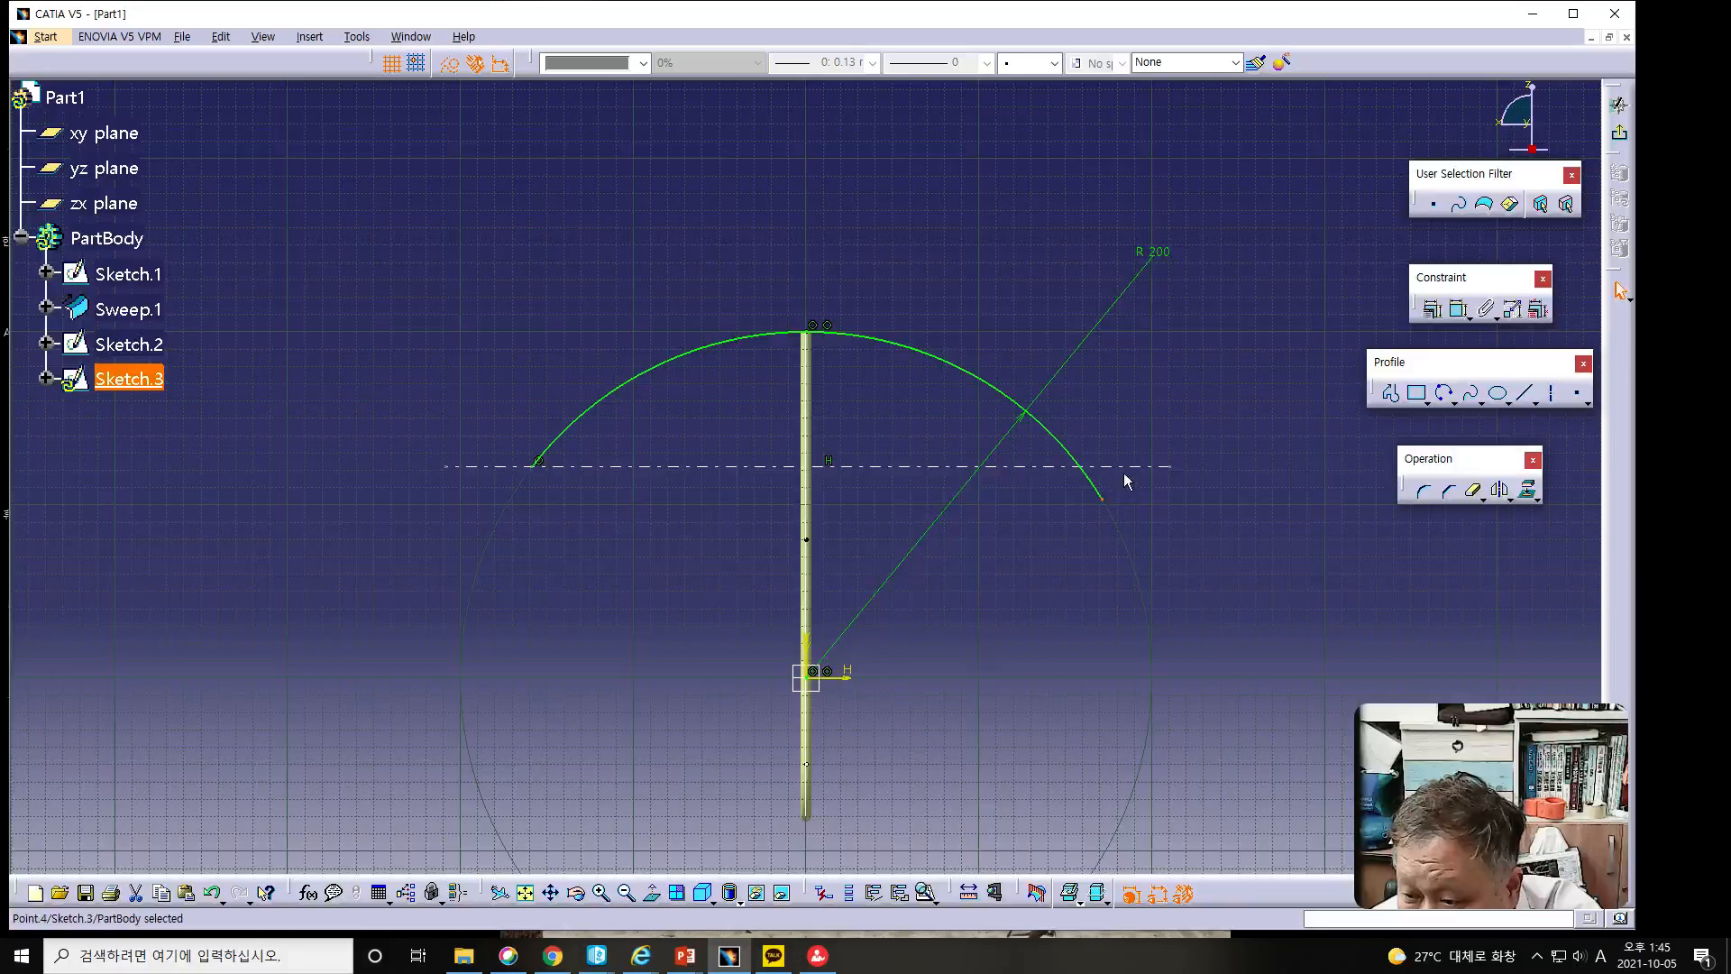
ctrl+click(1134, 468)
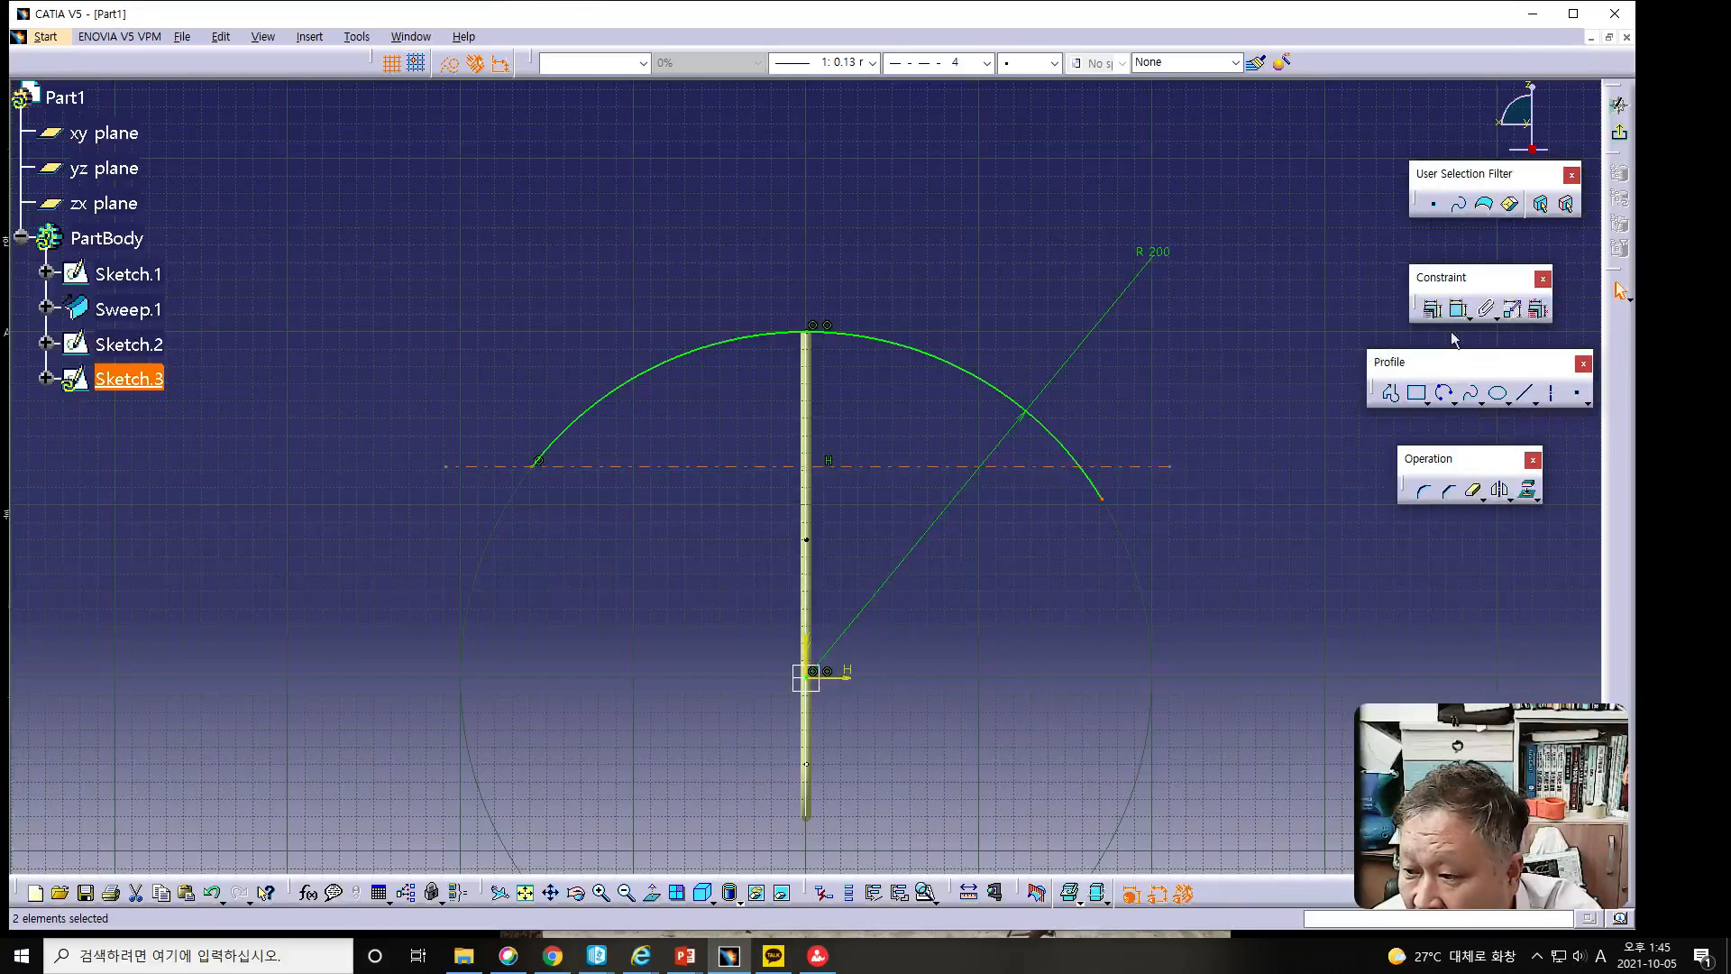
click(1432, 310)
click(1277, 240)
click(1262, 412)
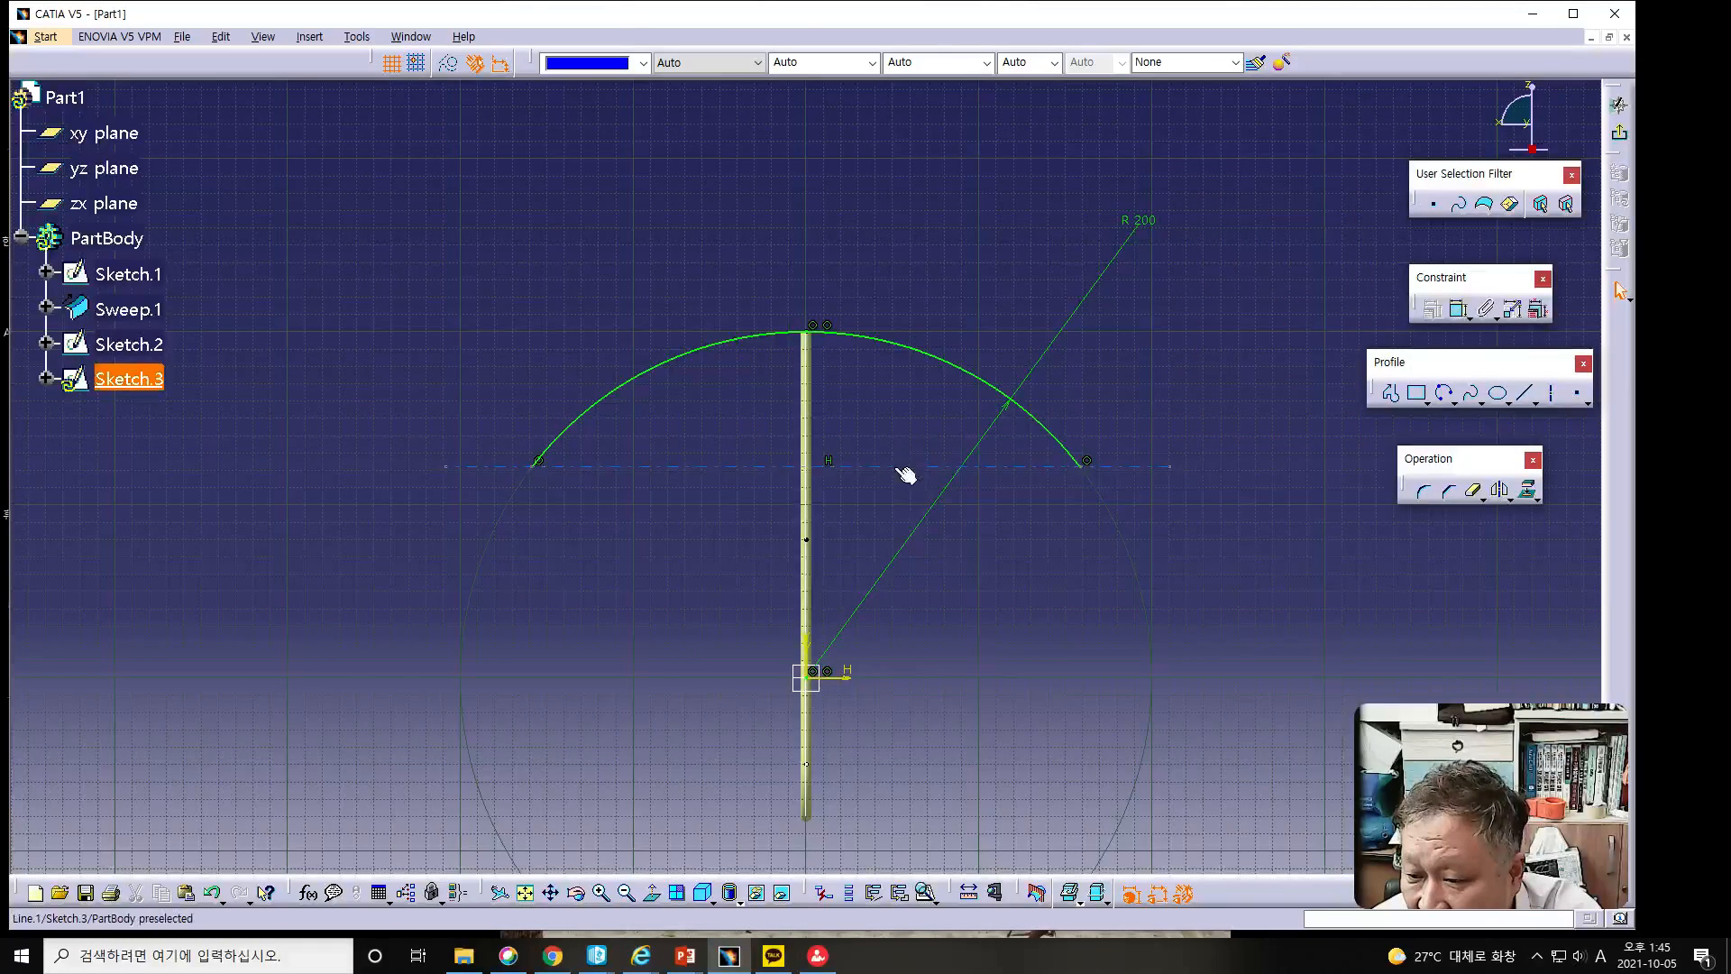
Dimension the distance between the axis line and the sketch's horizontal axis and set it to 80 mm.
ctrl+click(845, 677)
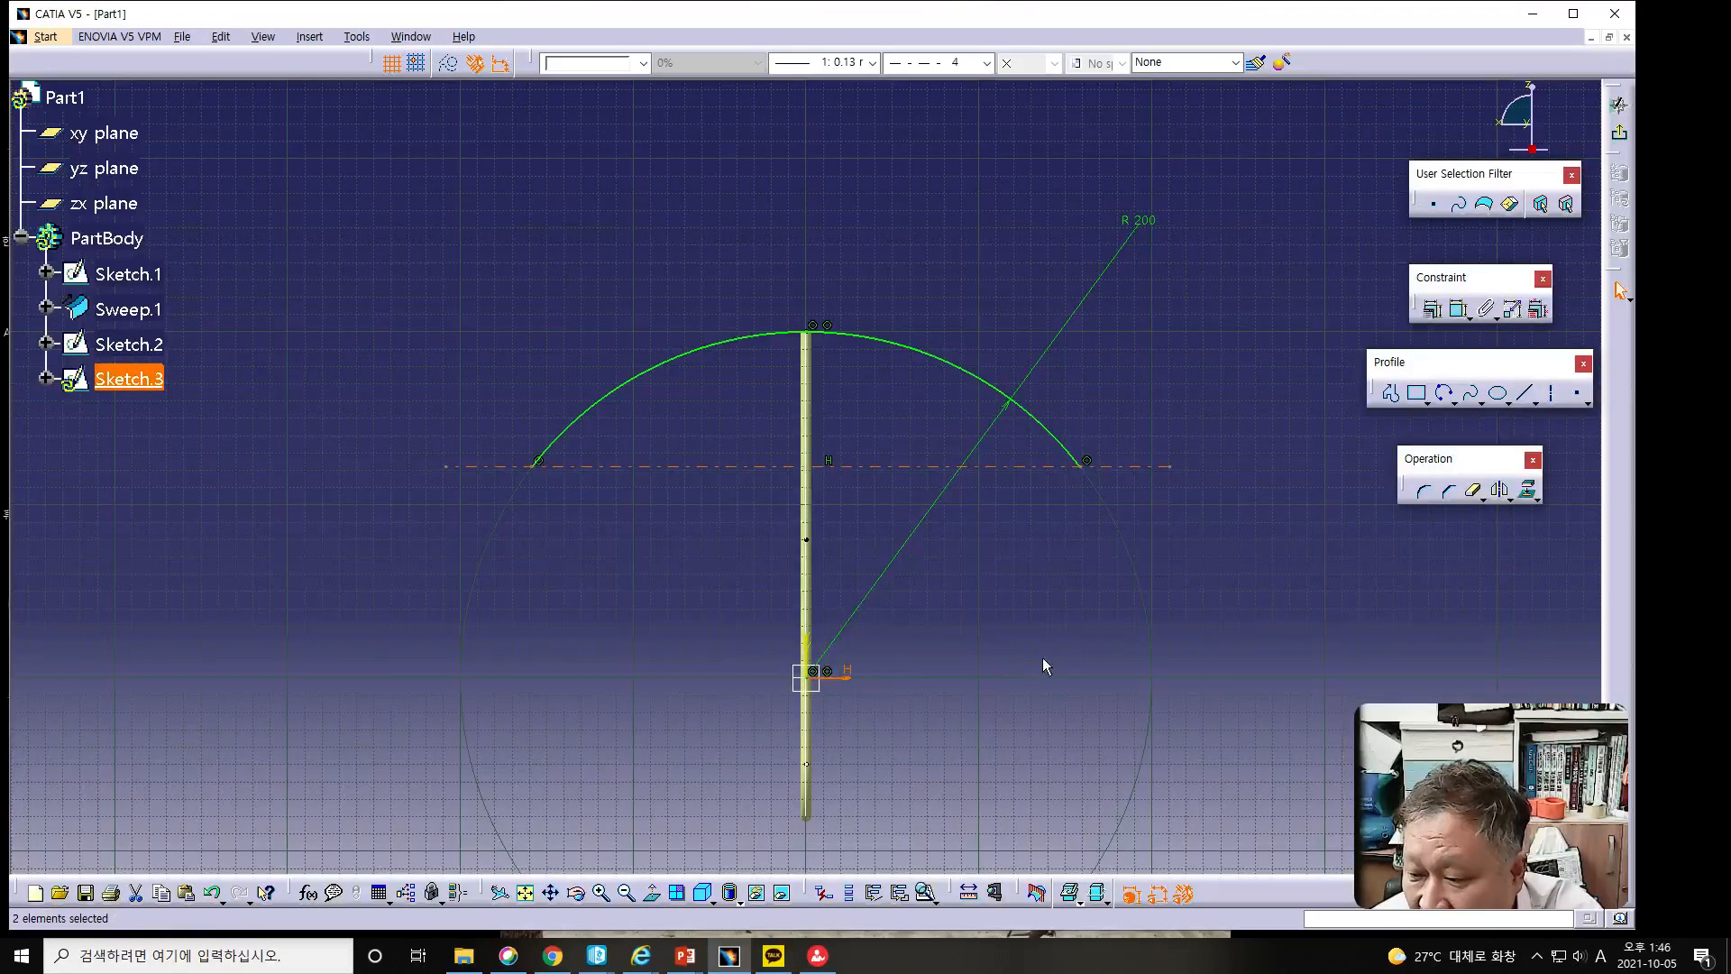
click(1434, 309)
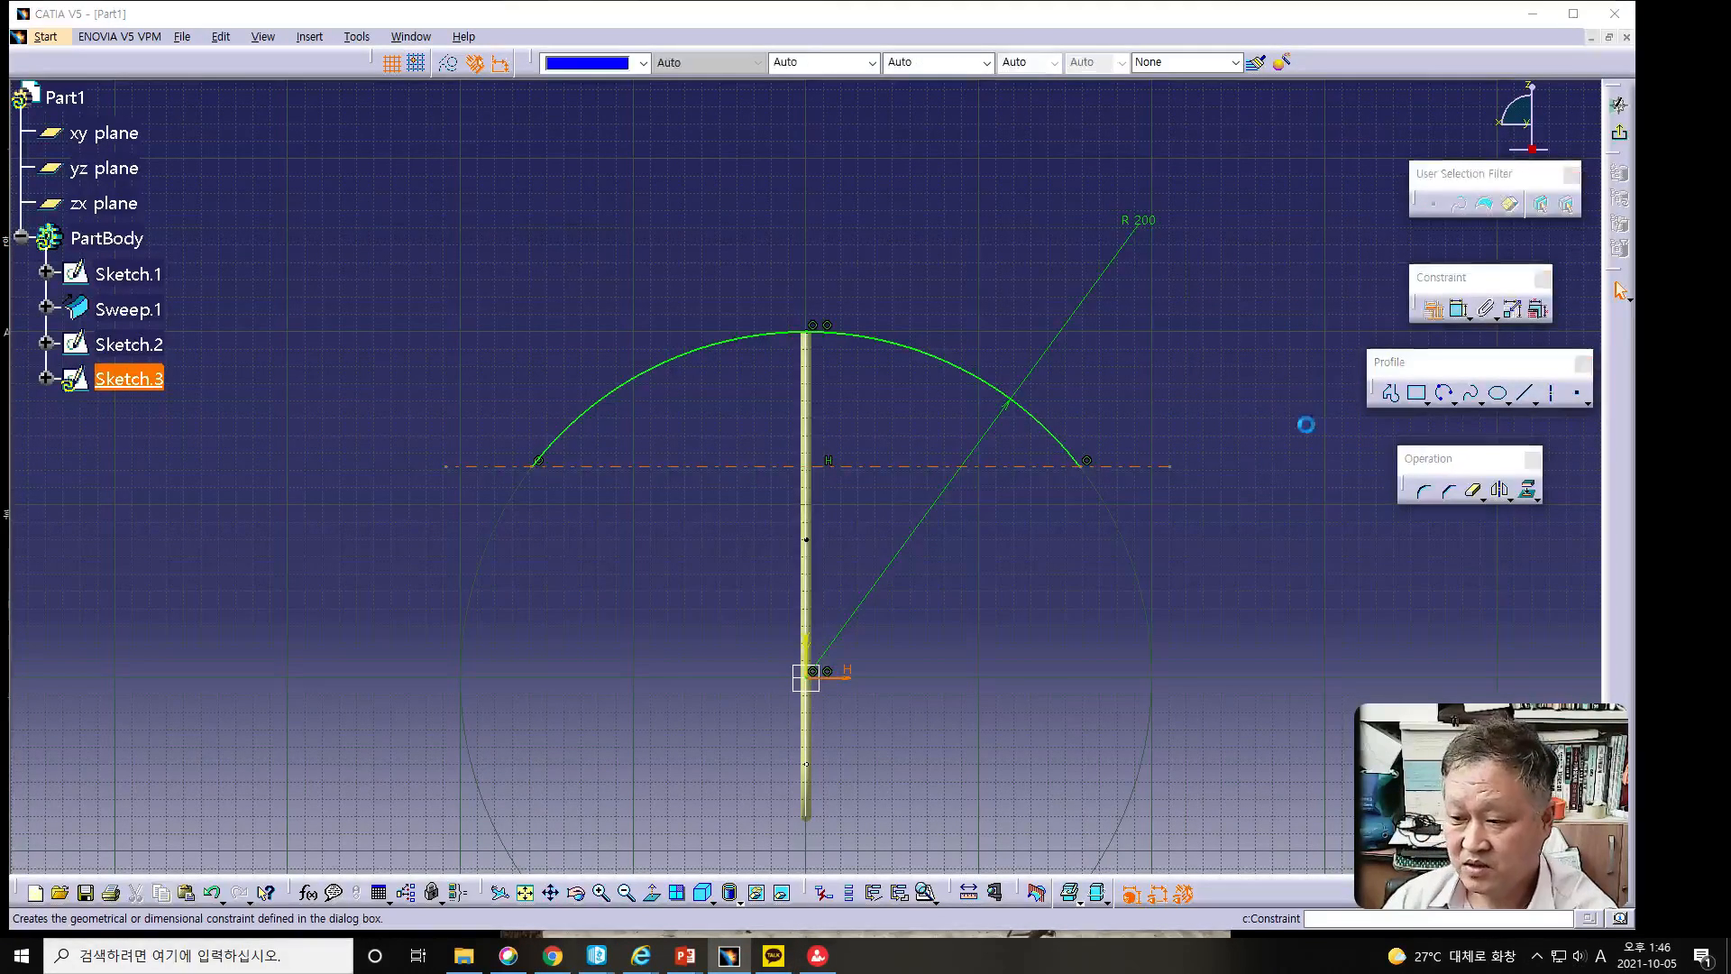
click(1256, 411)
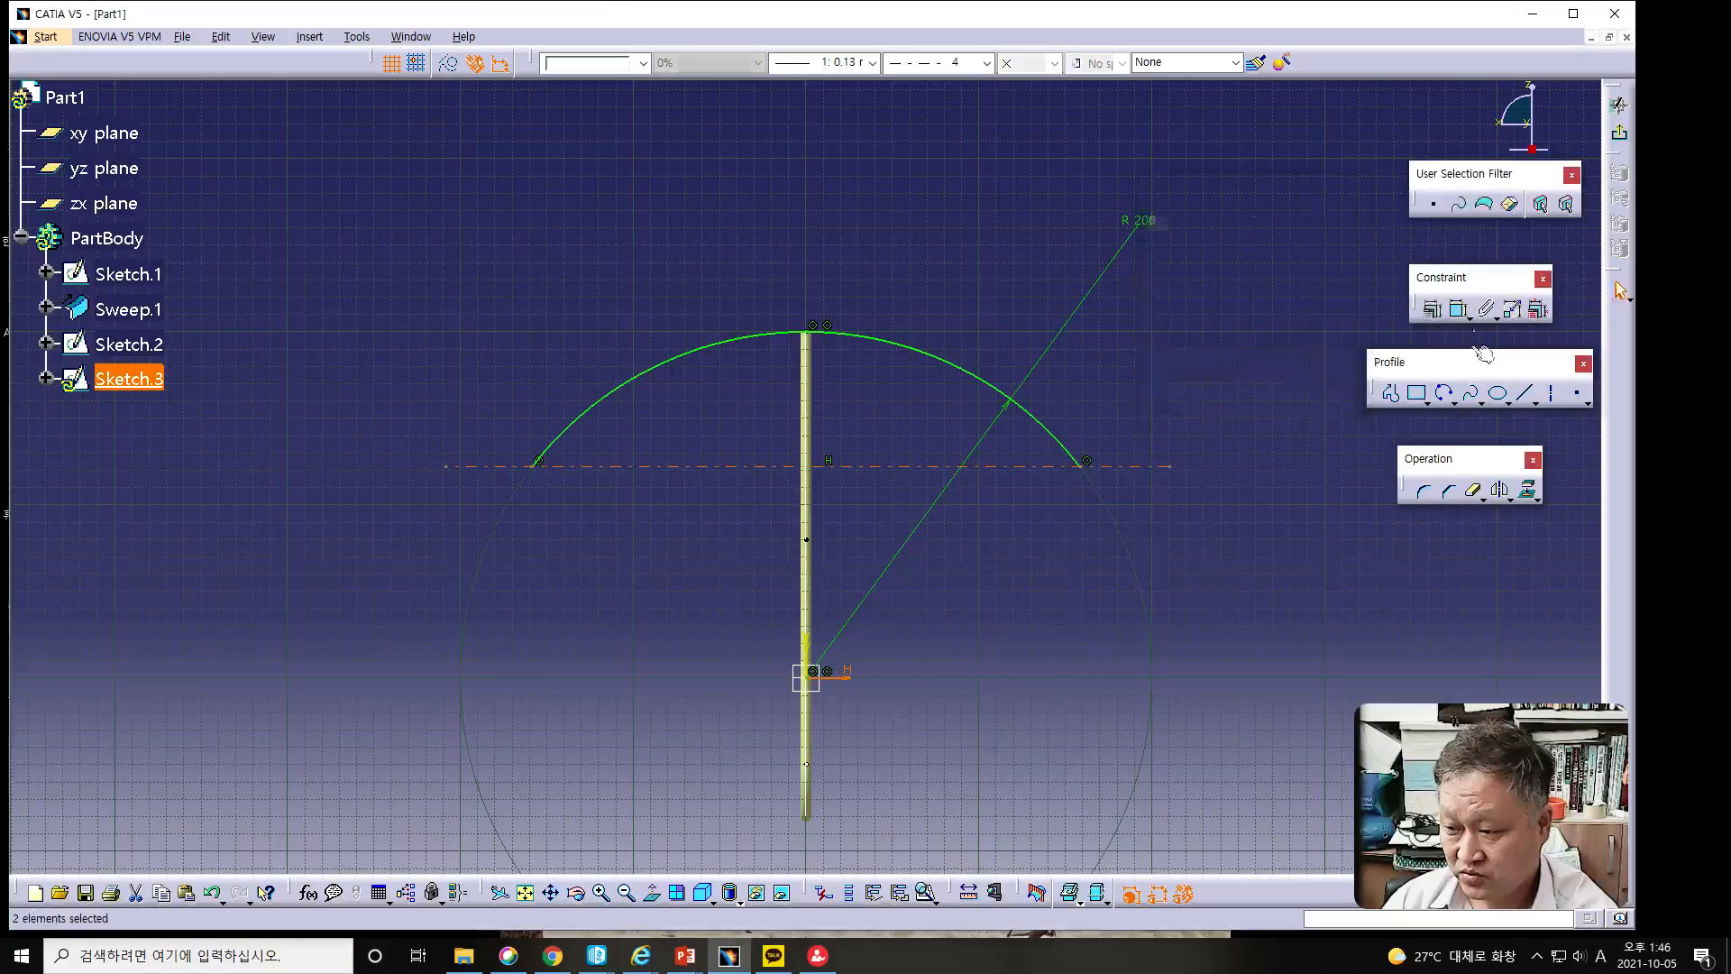
click(1460, 309)
click(1178, 576)
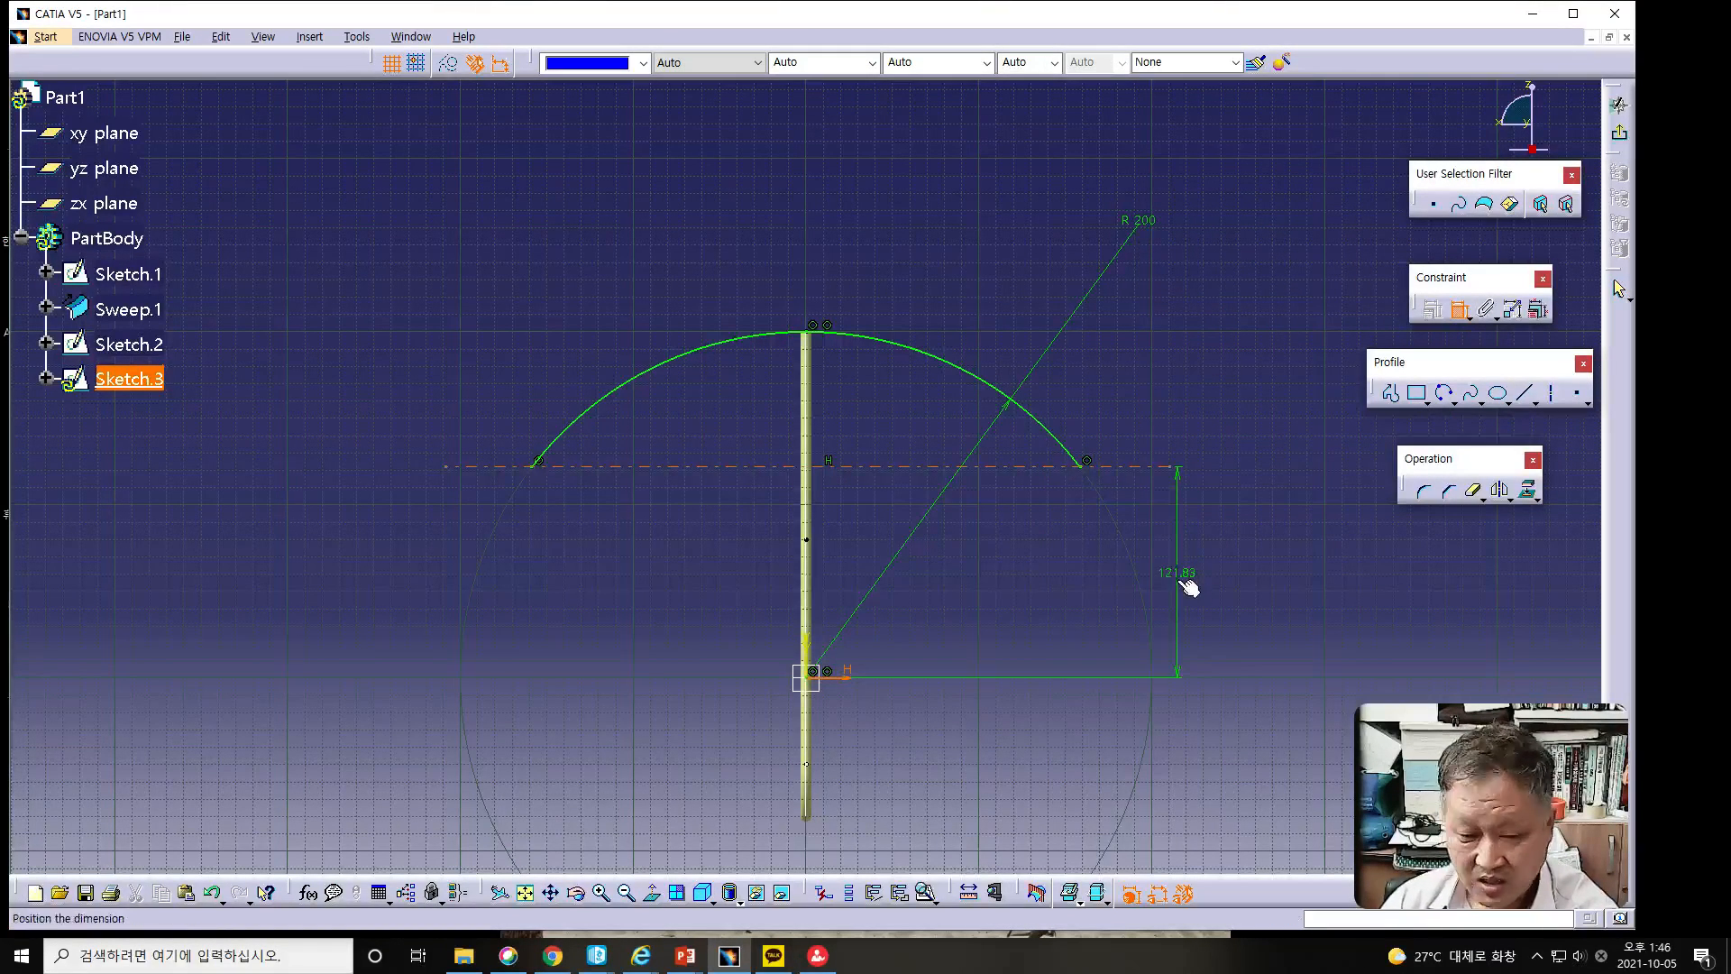
double_click(1177, 577)
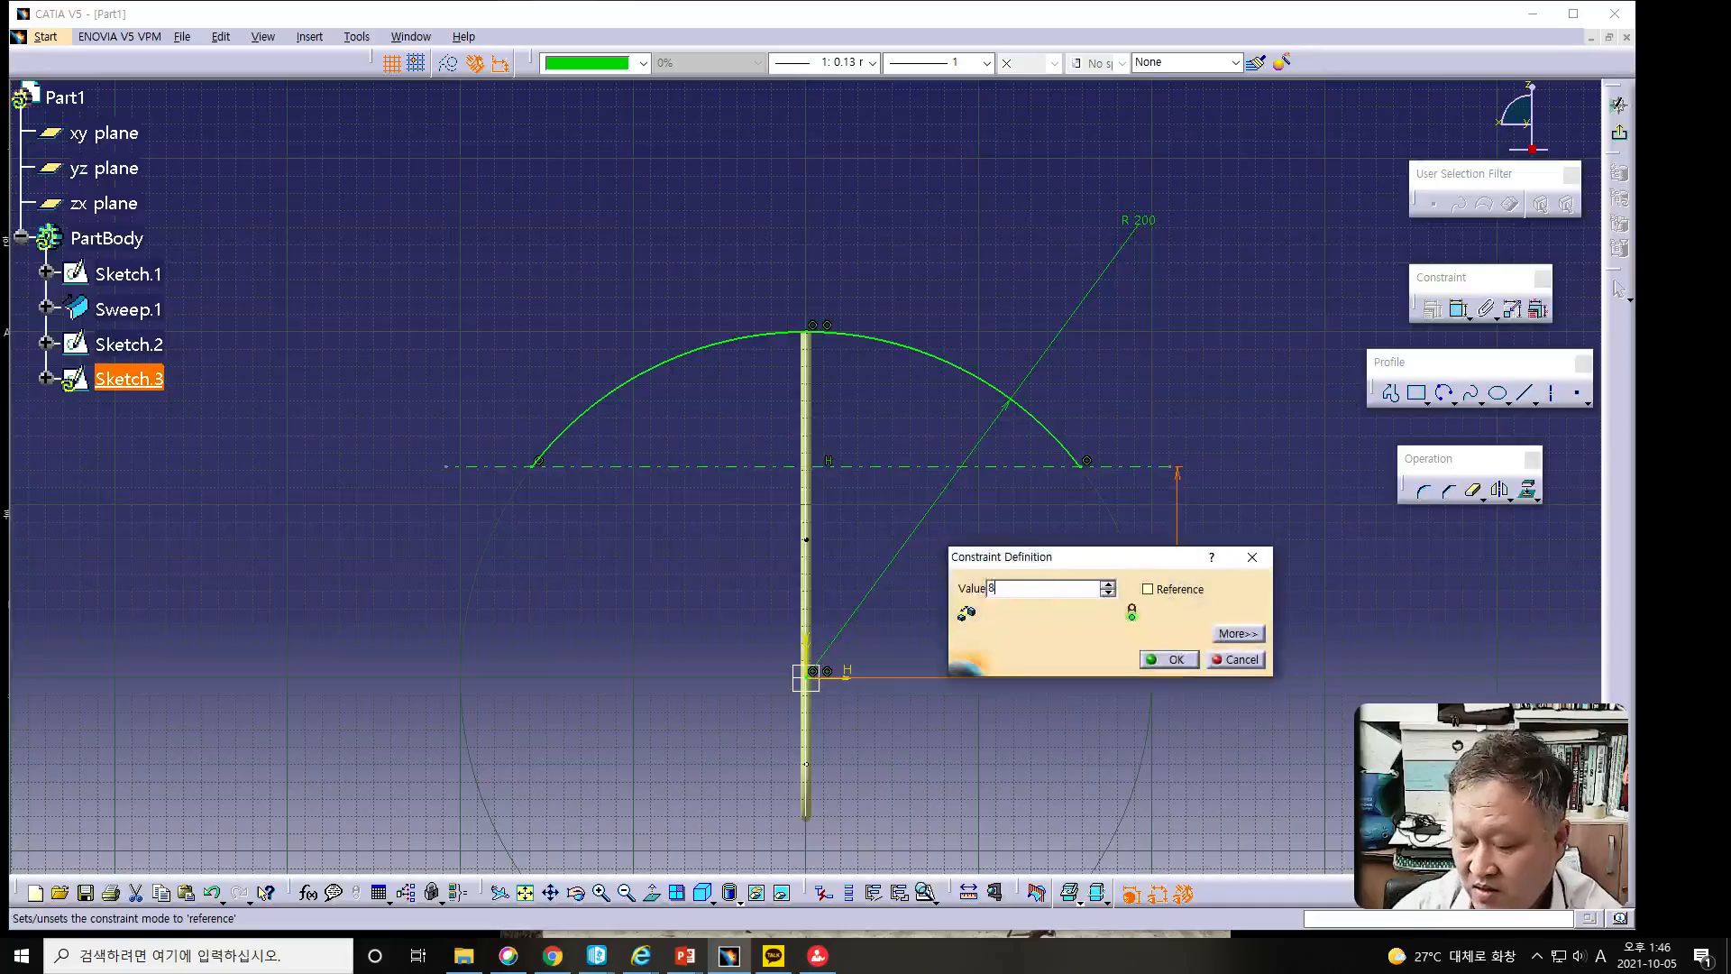
key(Return)
click(1295, 653)
Delete the coincidence constraints at the crown of the canopy arc, where it meets the shaft's top.
mouse_move(1294, 653)
middle_down()
mouse_move(1222, 569)
mouse_move(1122, 517)
middle_up()
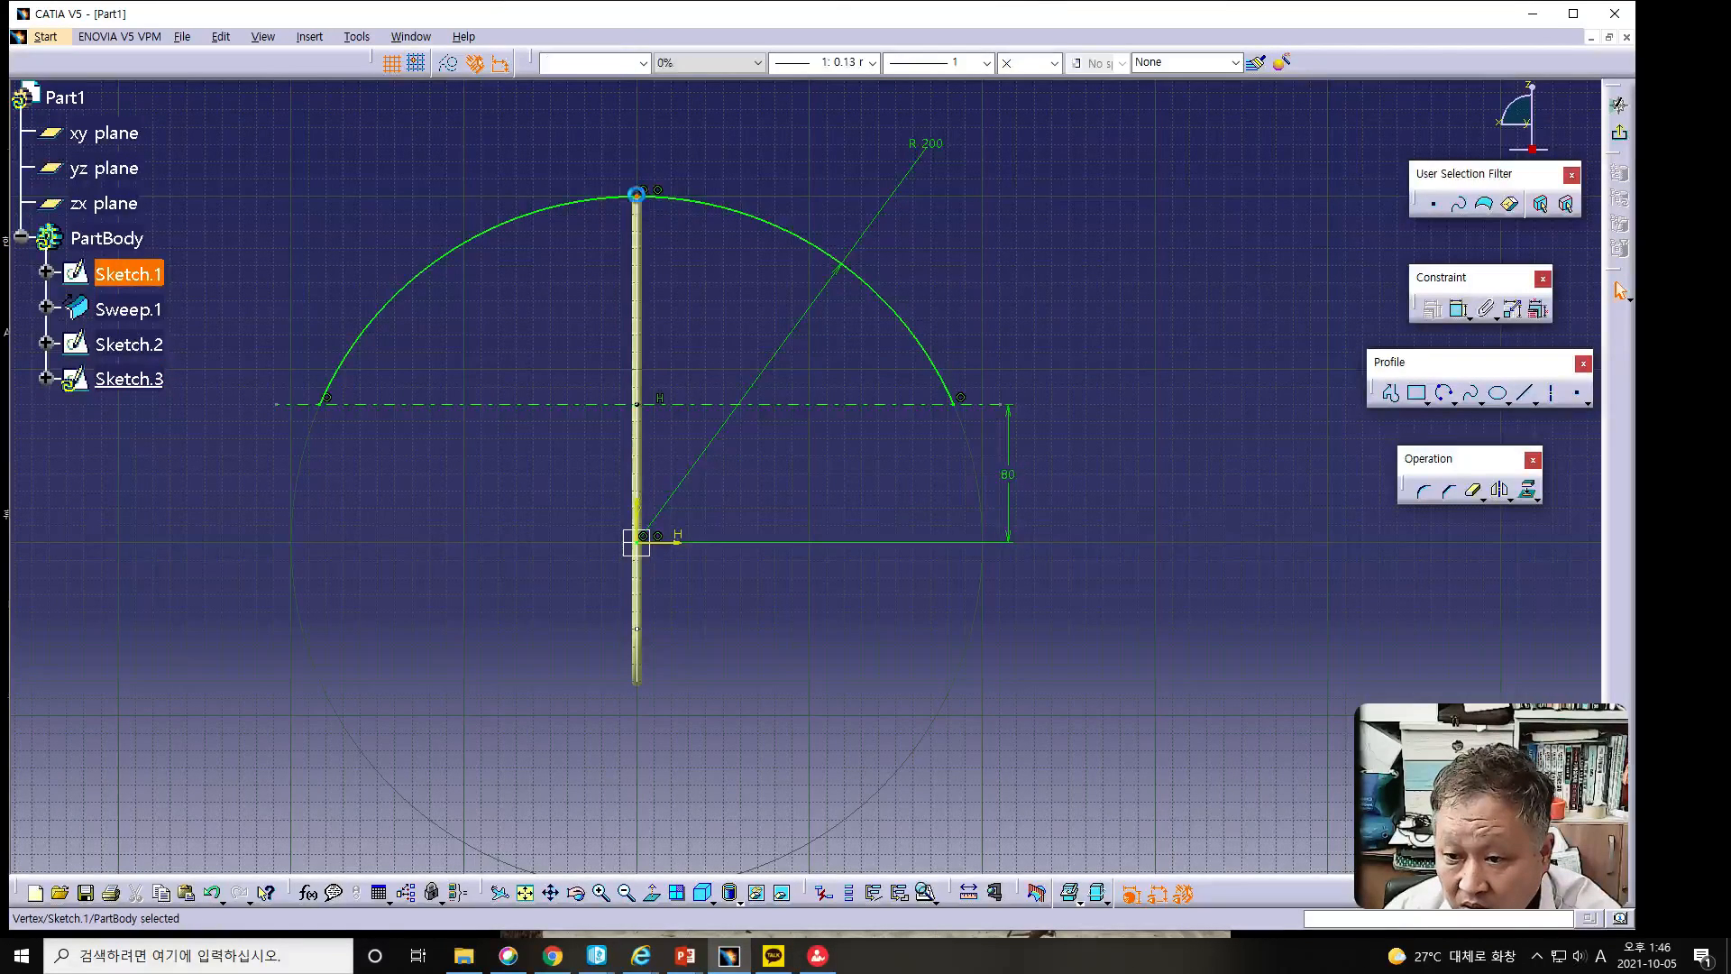
drag(625, 157, 693, 224)
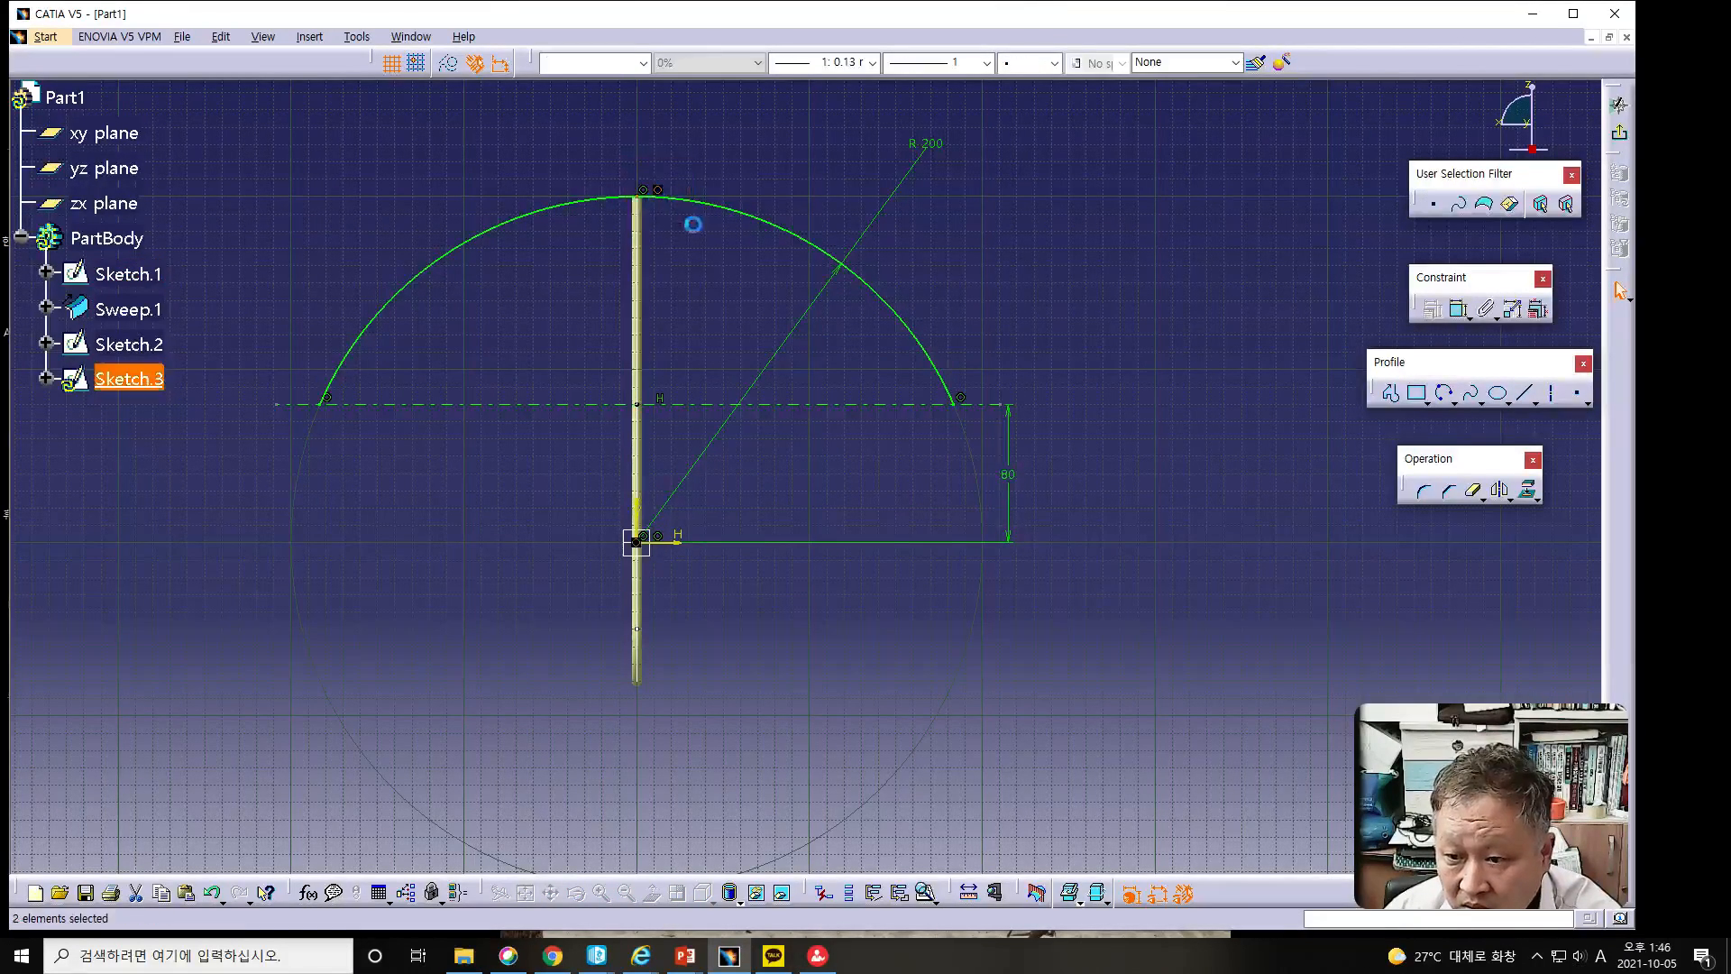
key(Delete)
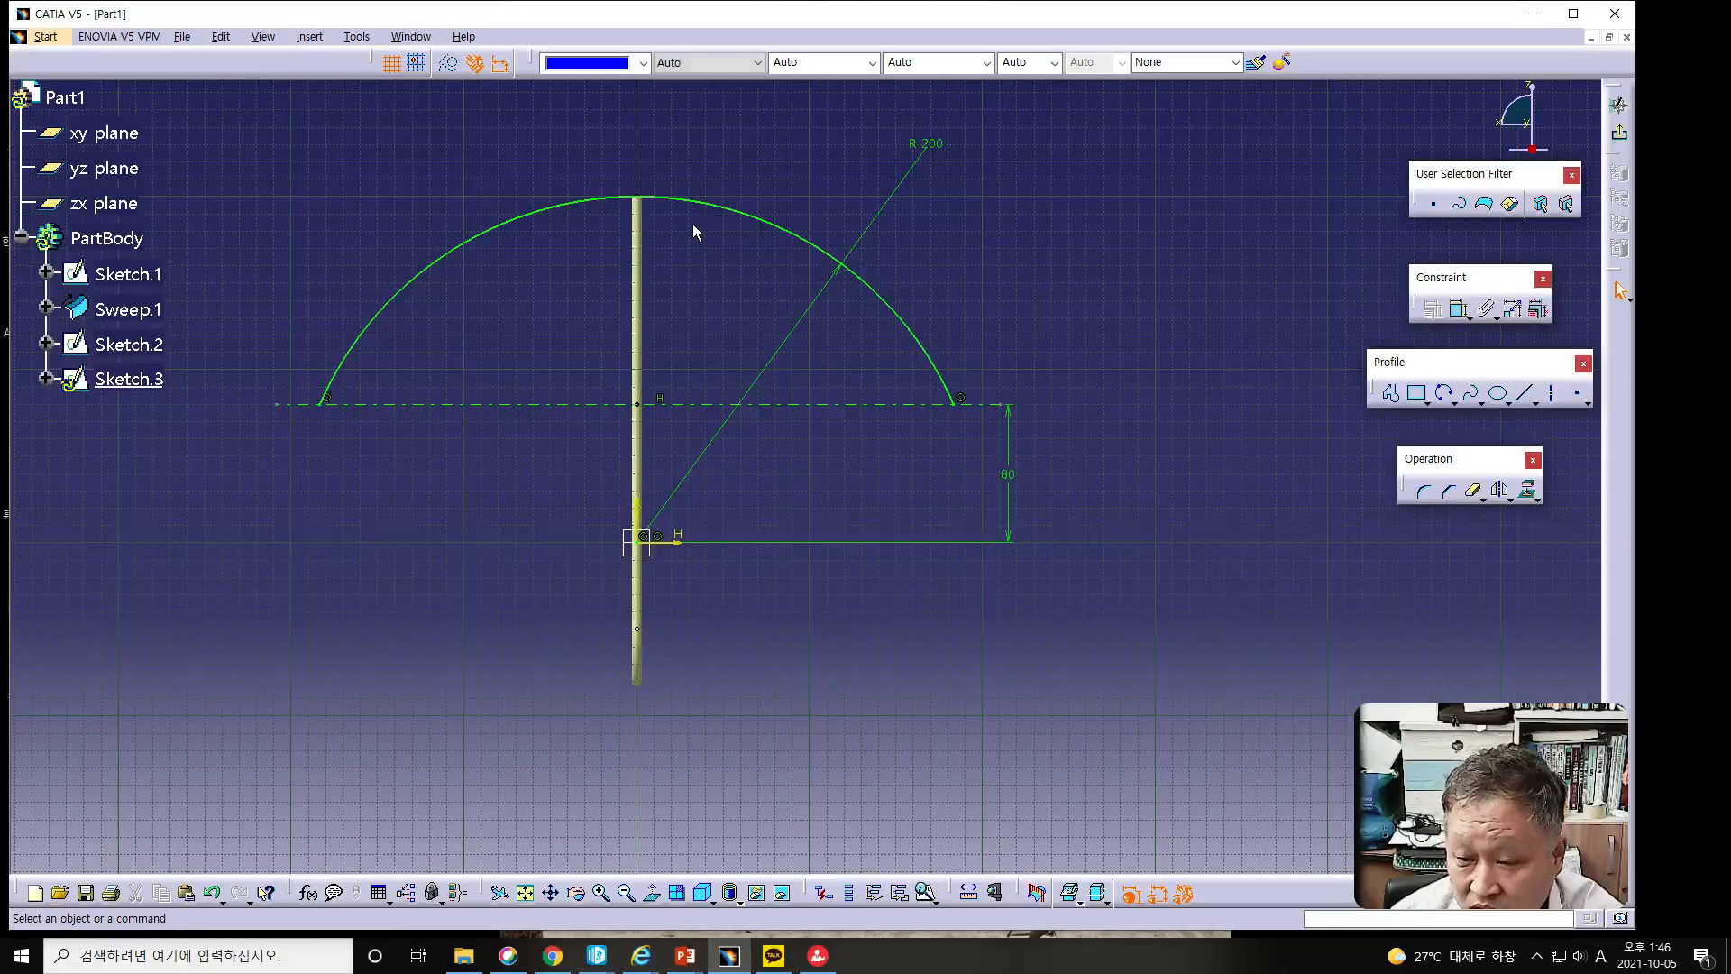
Try to add a distance constraint between the shaft's top point and the canopy arc.
click(670, 195)
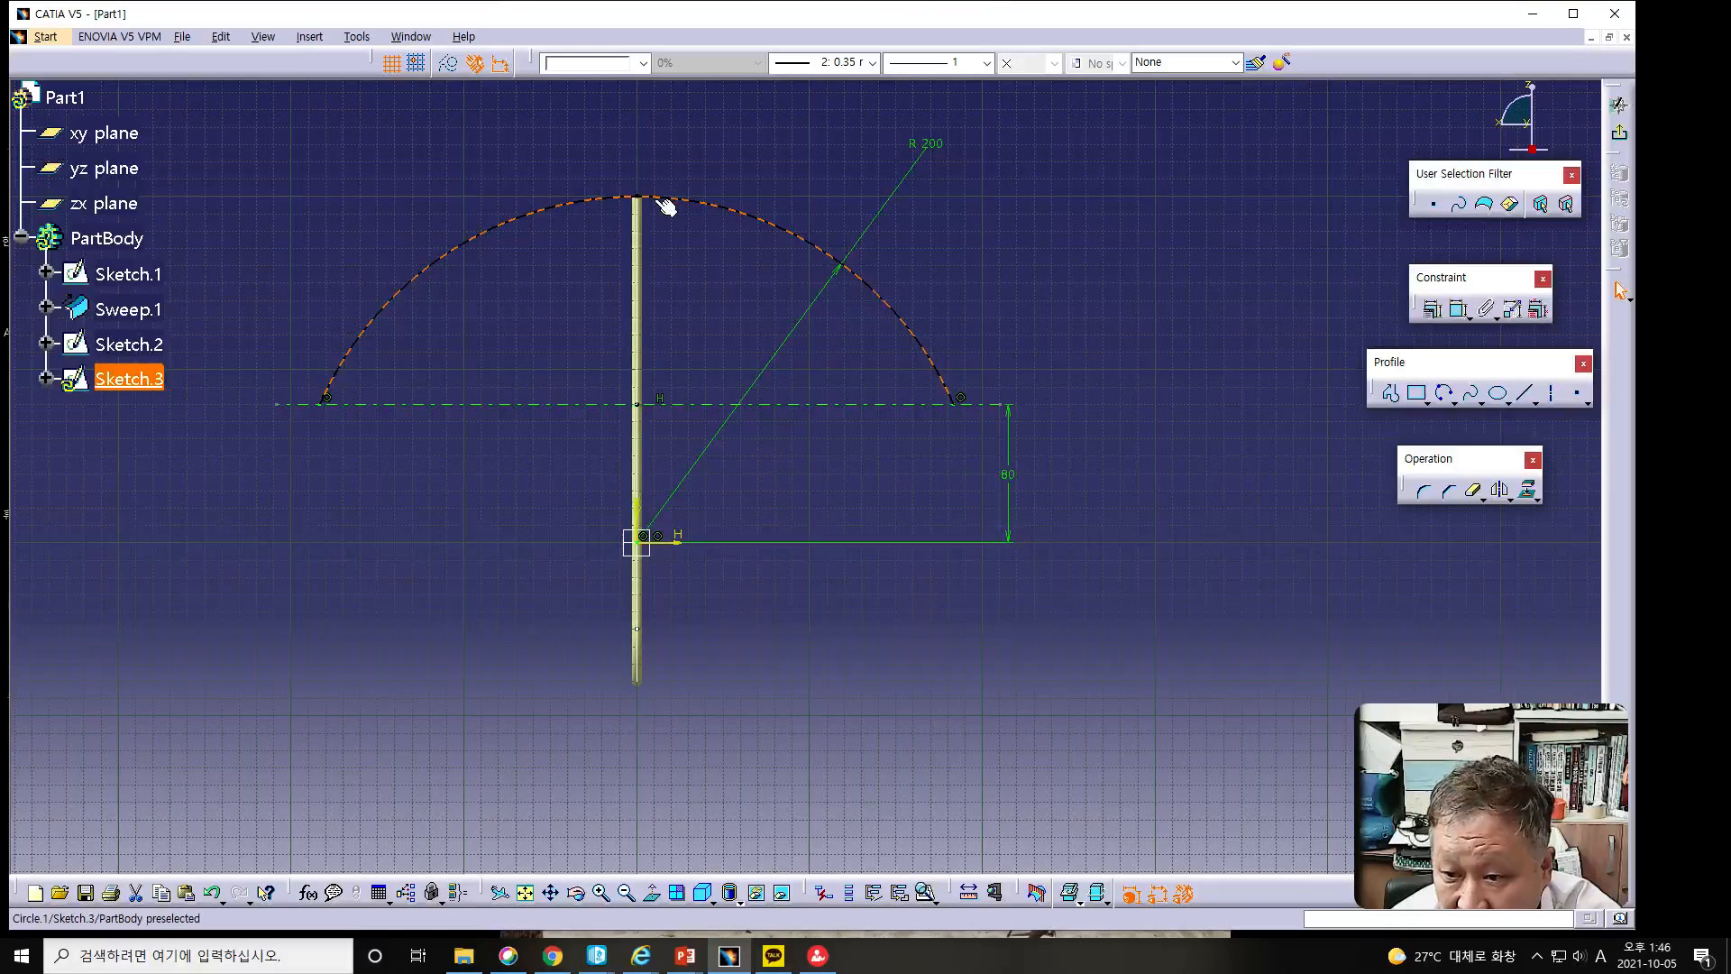
click(636, 196)
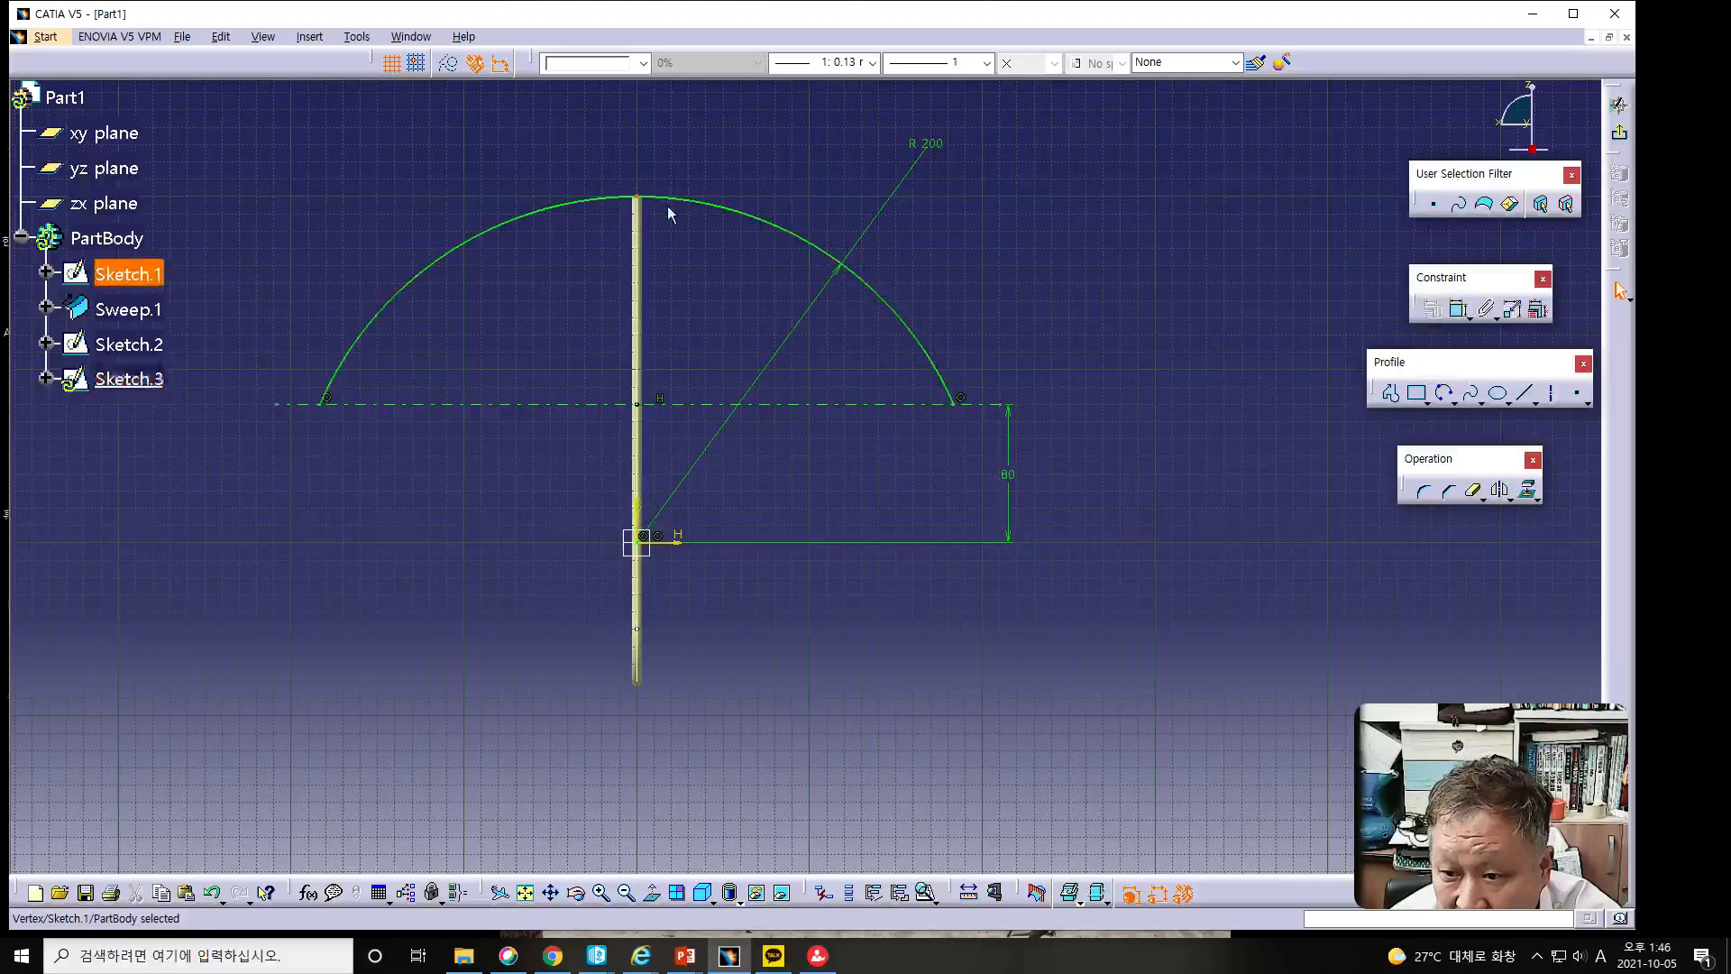
ctrl+click(671, 198)
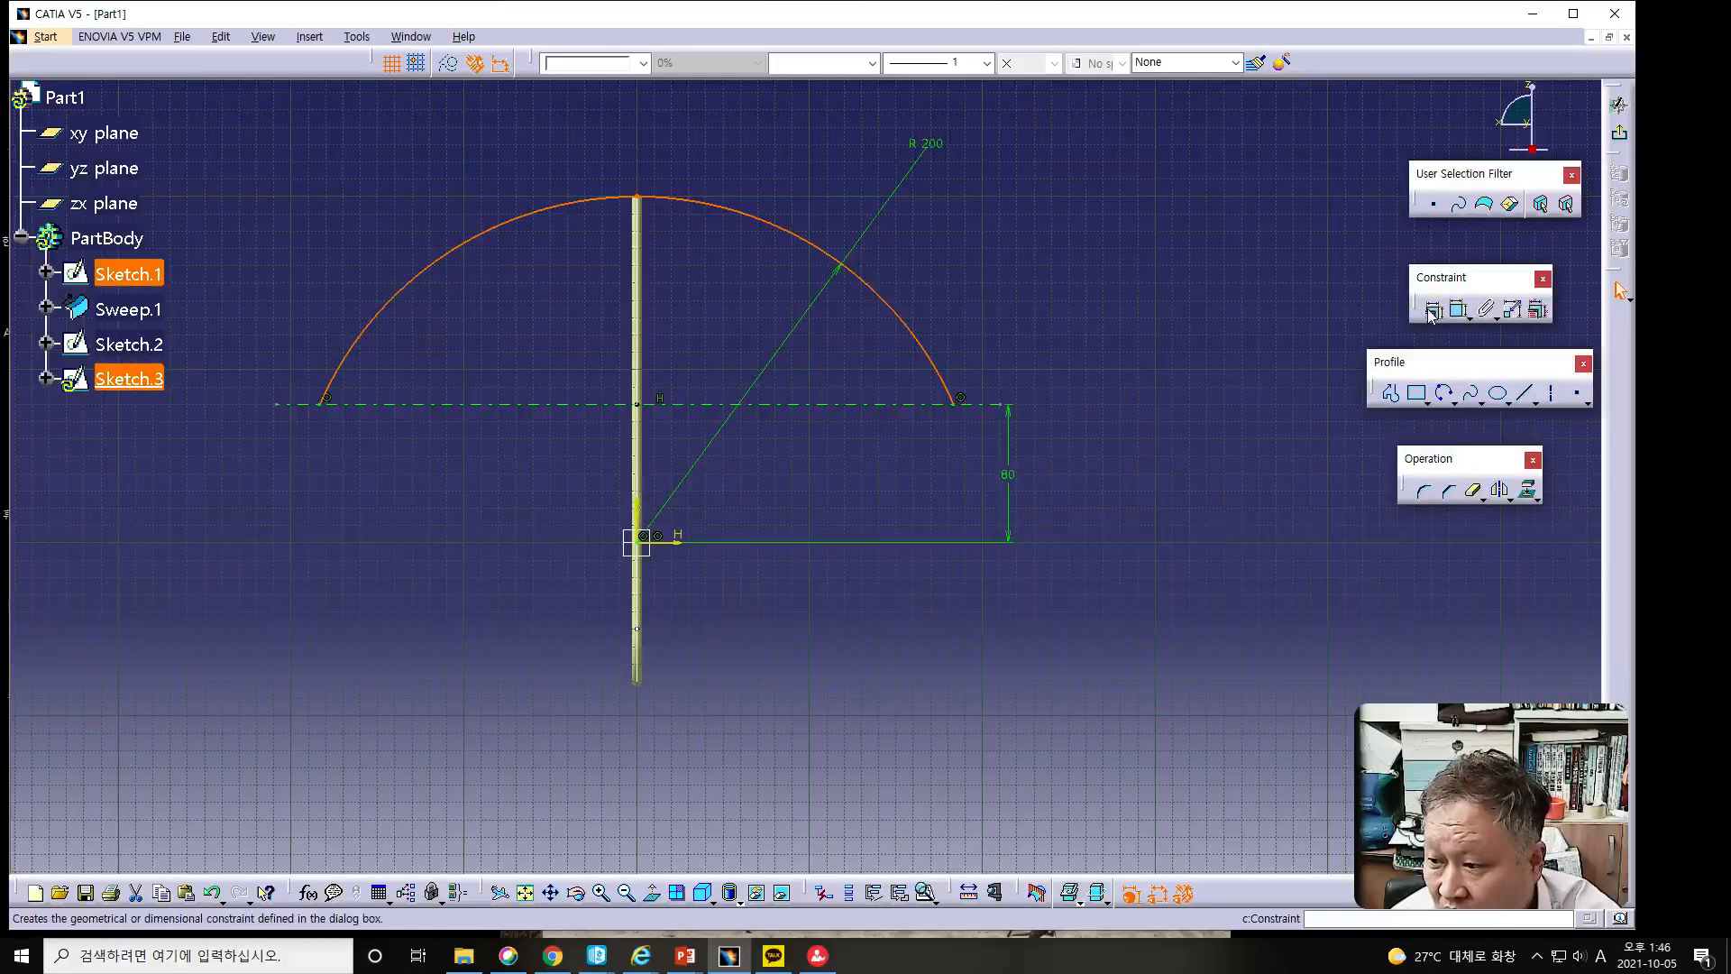
click(1458, 309)
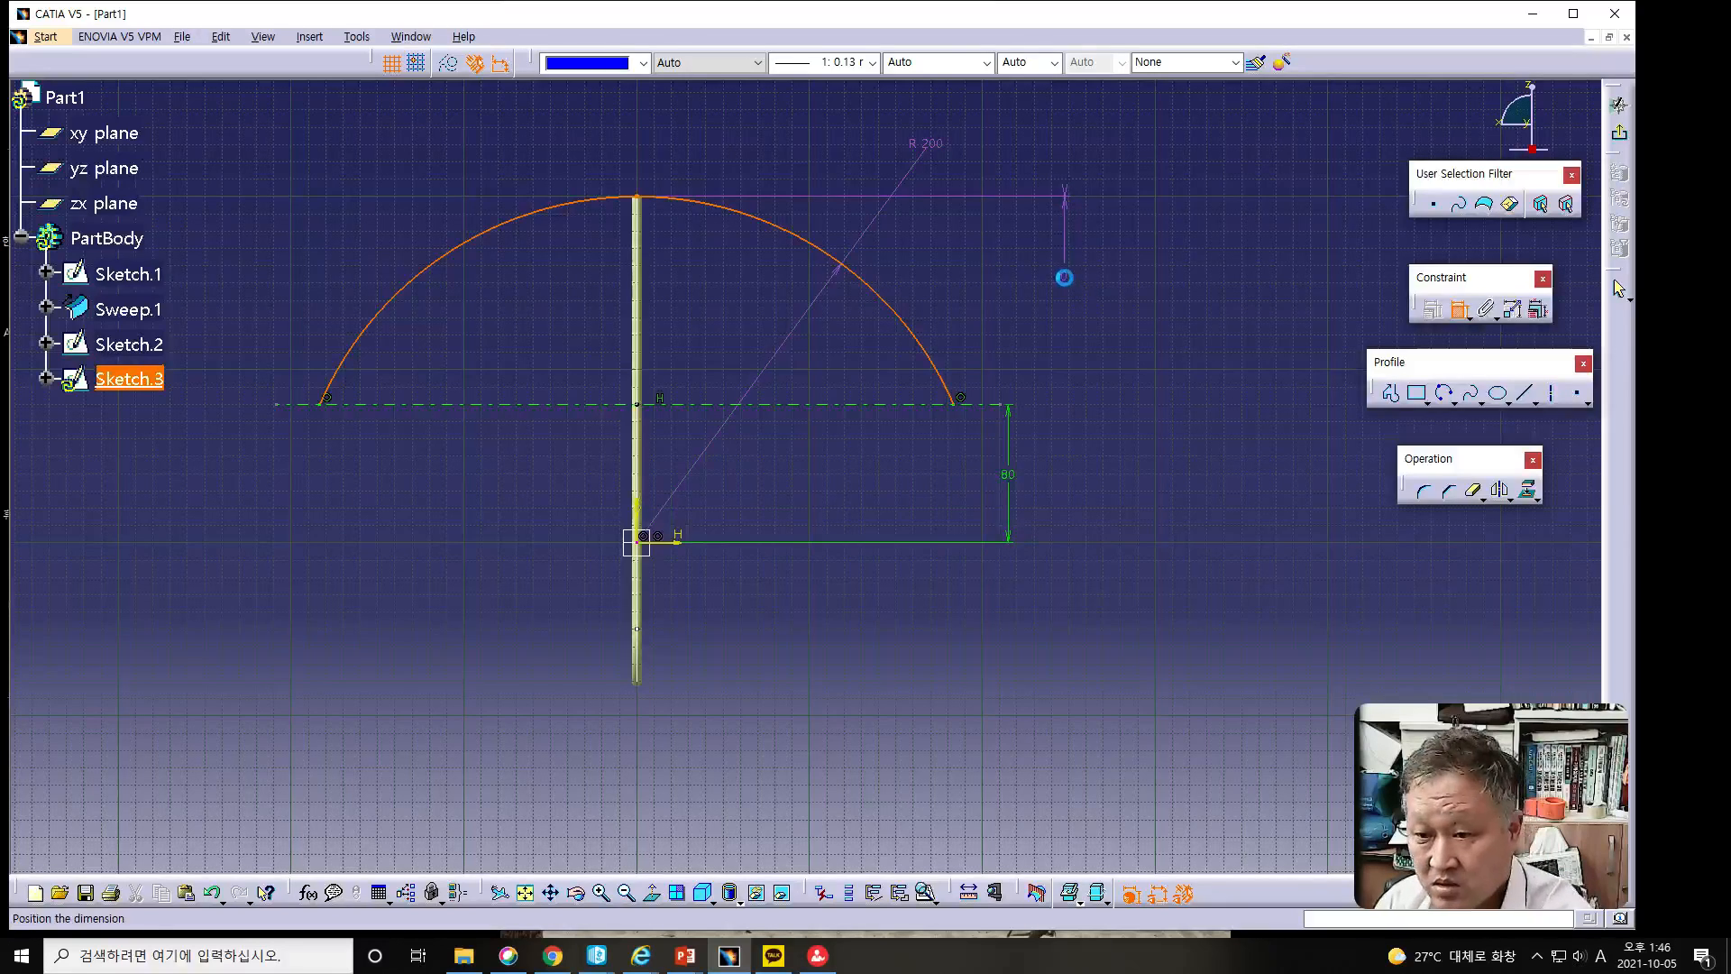
key(Escape)
Delete the coincidence constraints tying the canopy arc's centre to the sketch axes.
middle_drag(571, 306, 583, 412)
click(618, 304)
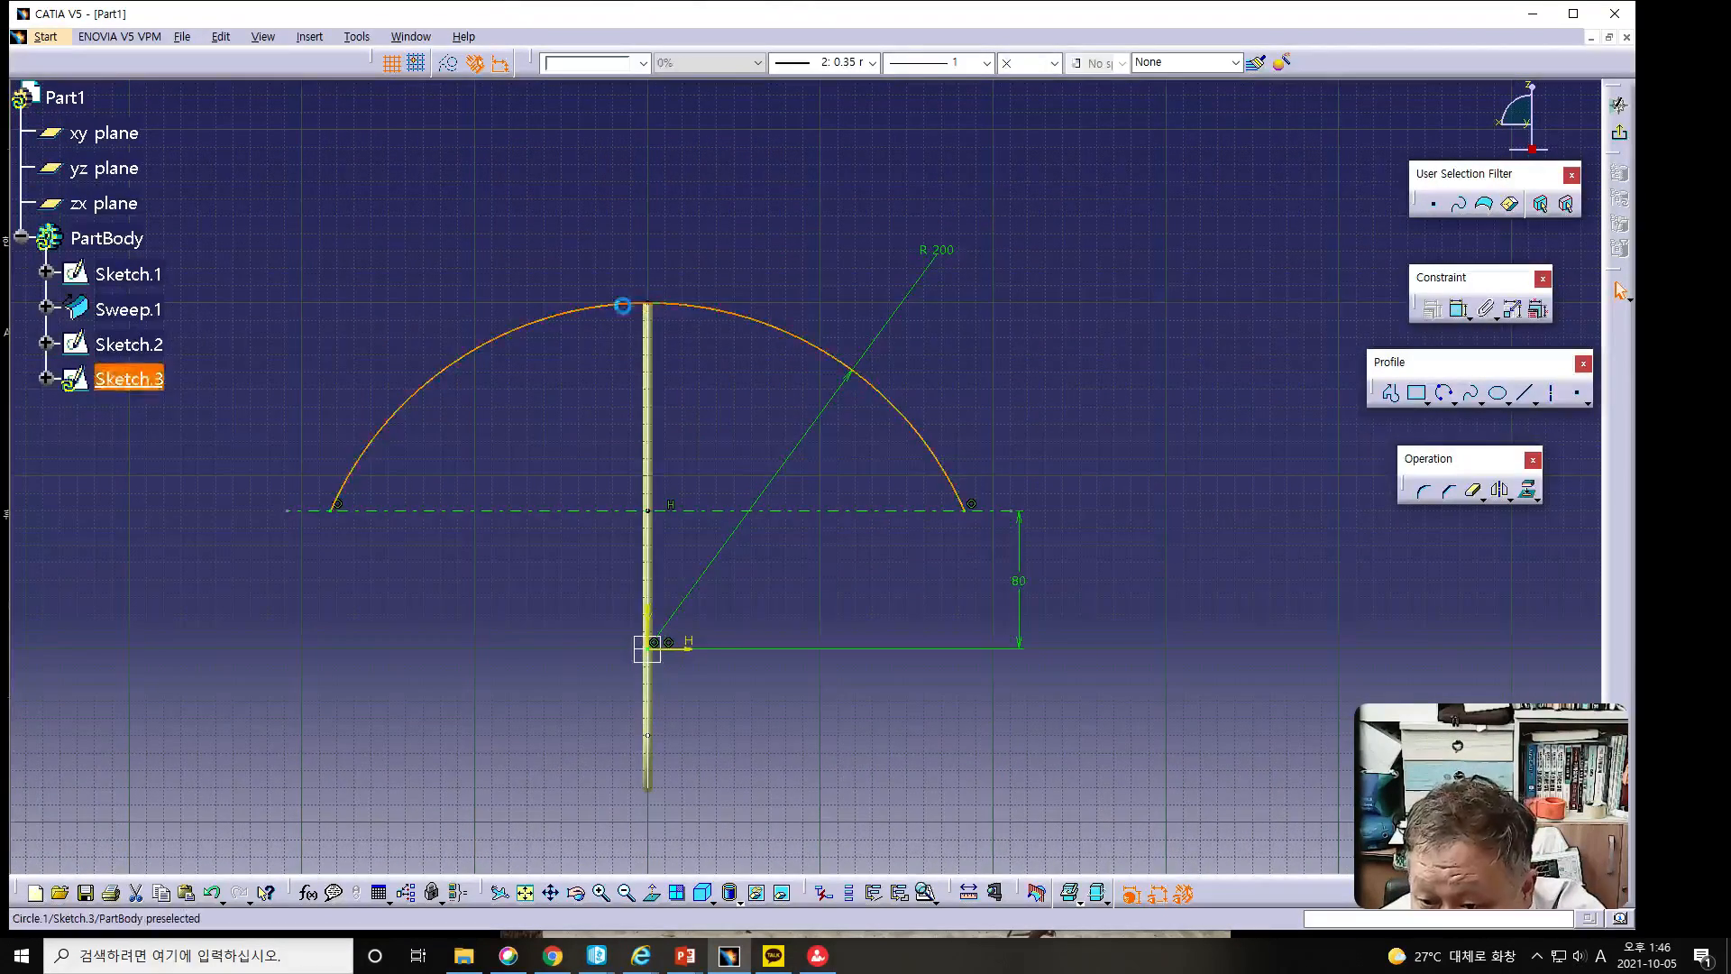
middle_drag(700, 391, 696, 377)
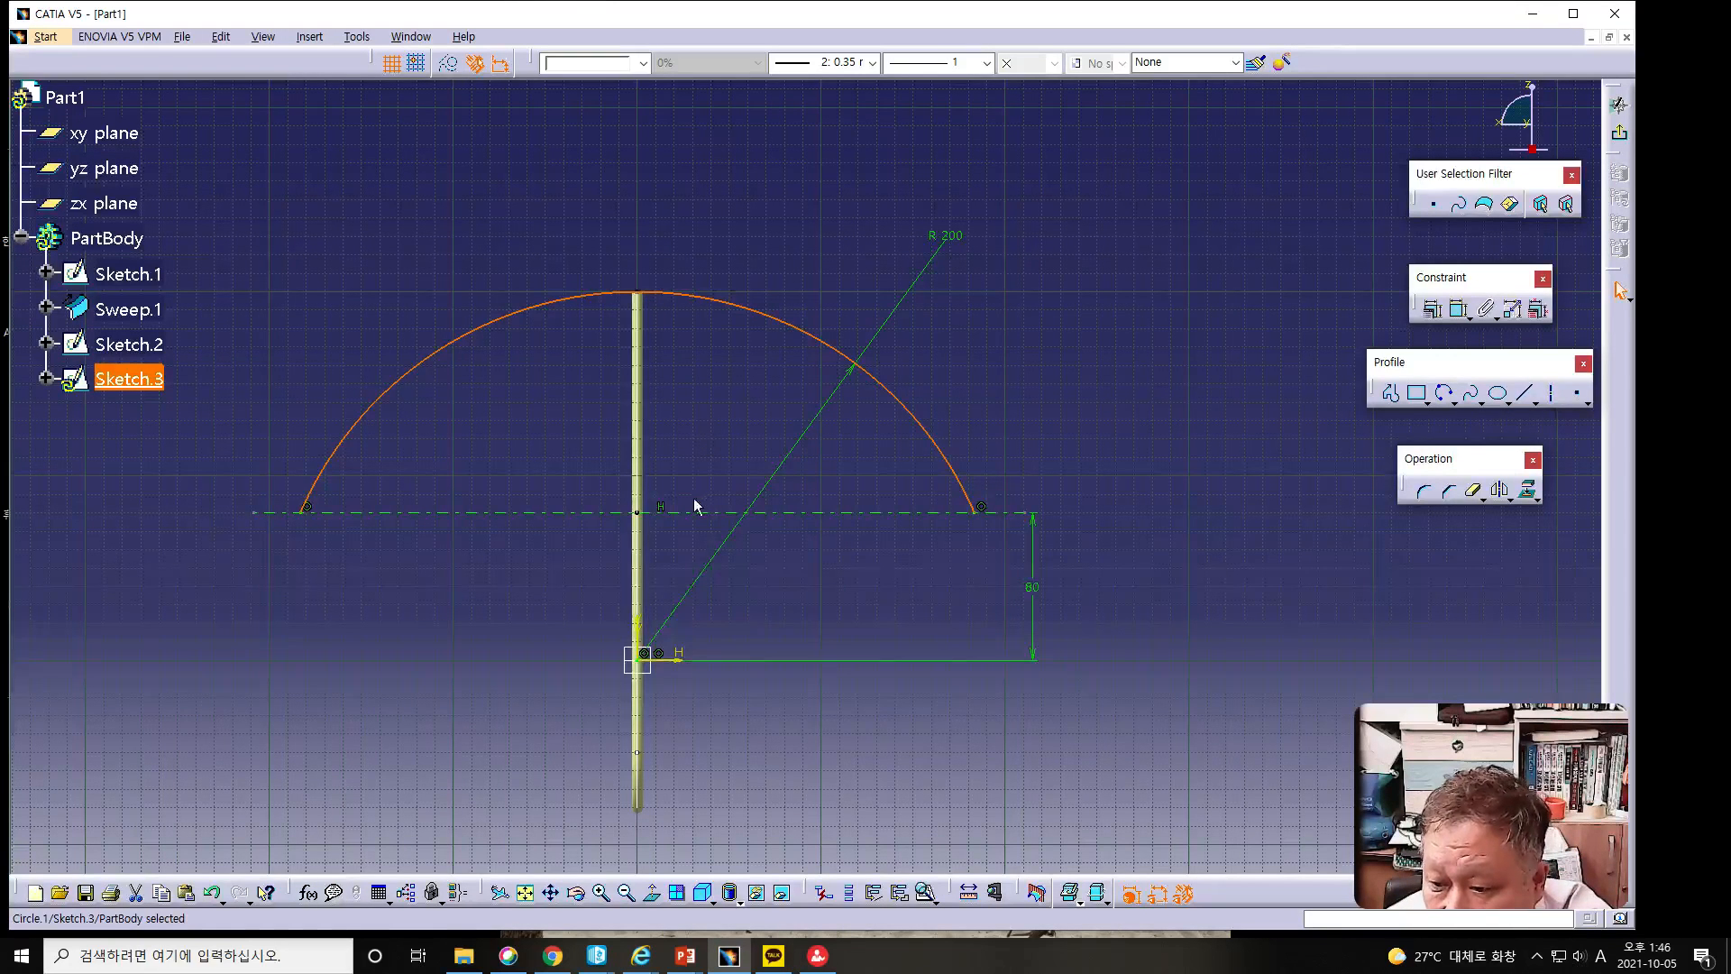
drag(586, 610, 690, 701)
click(690, 699)
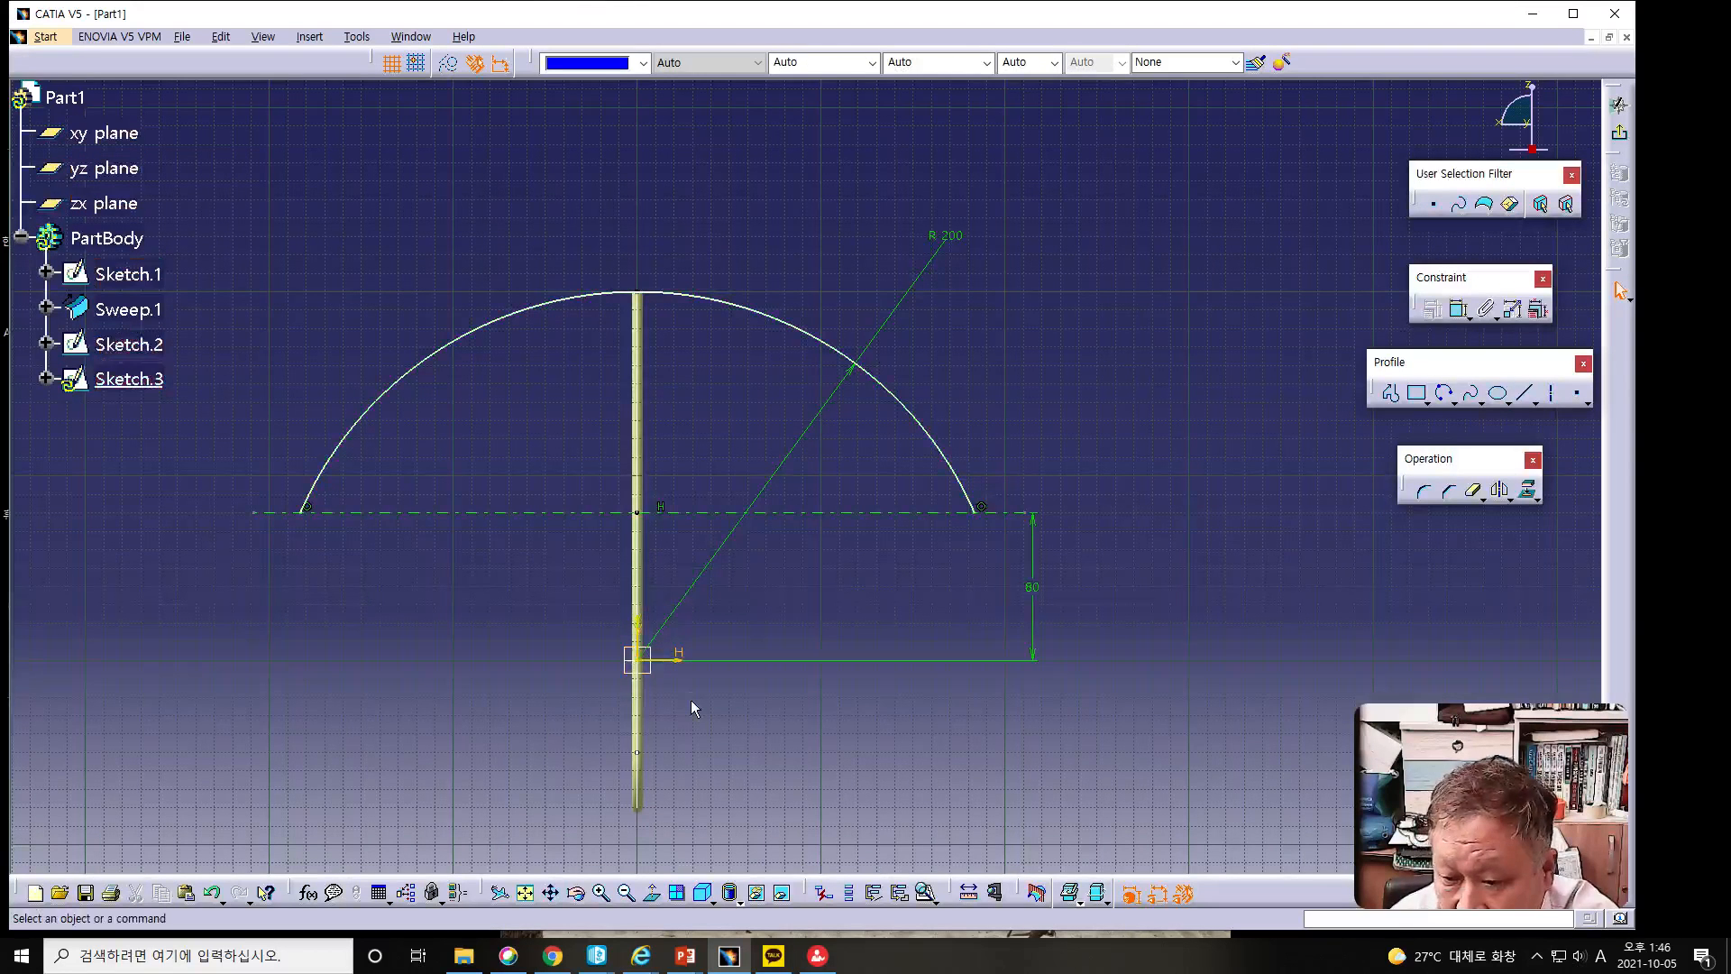
Add a vertical distance constraint between the shaft's top point and the canopy arc and set it to 0.1 mm.
click(695, 294)
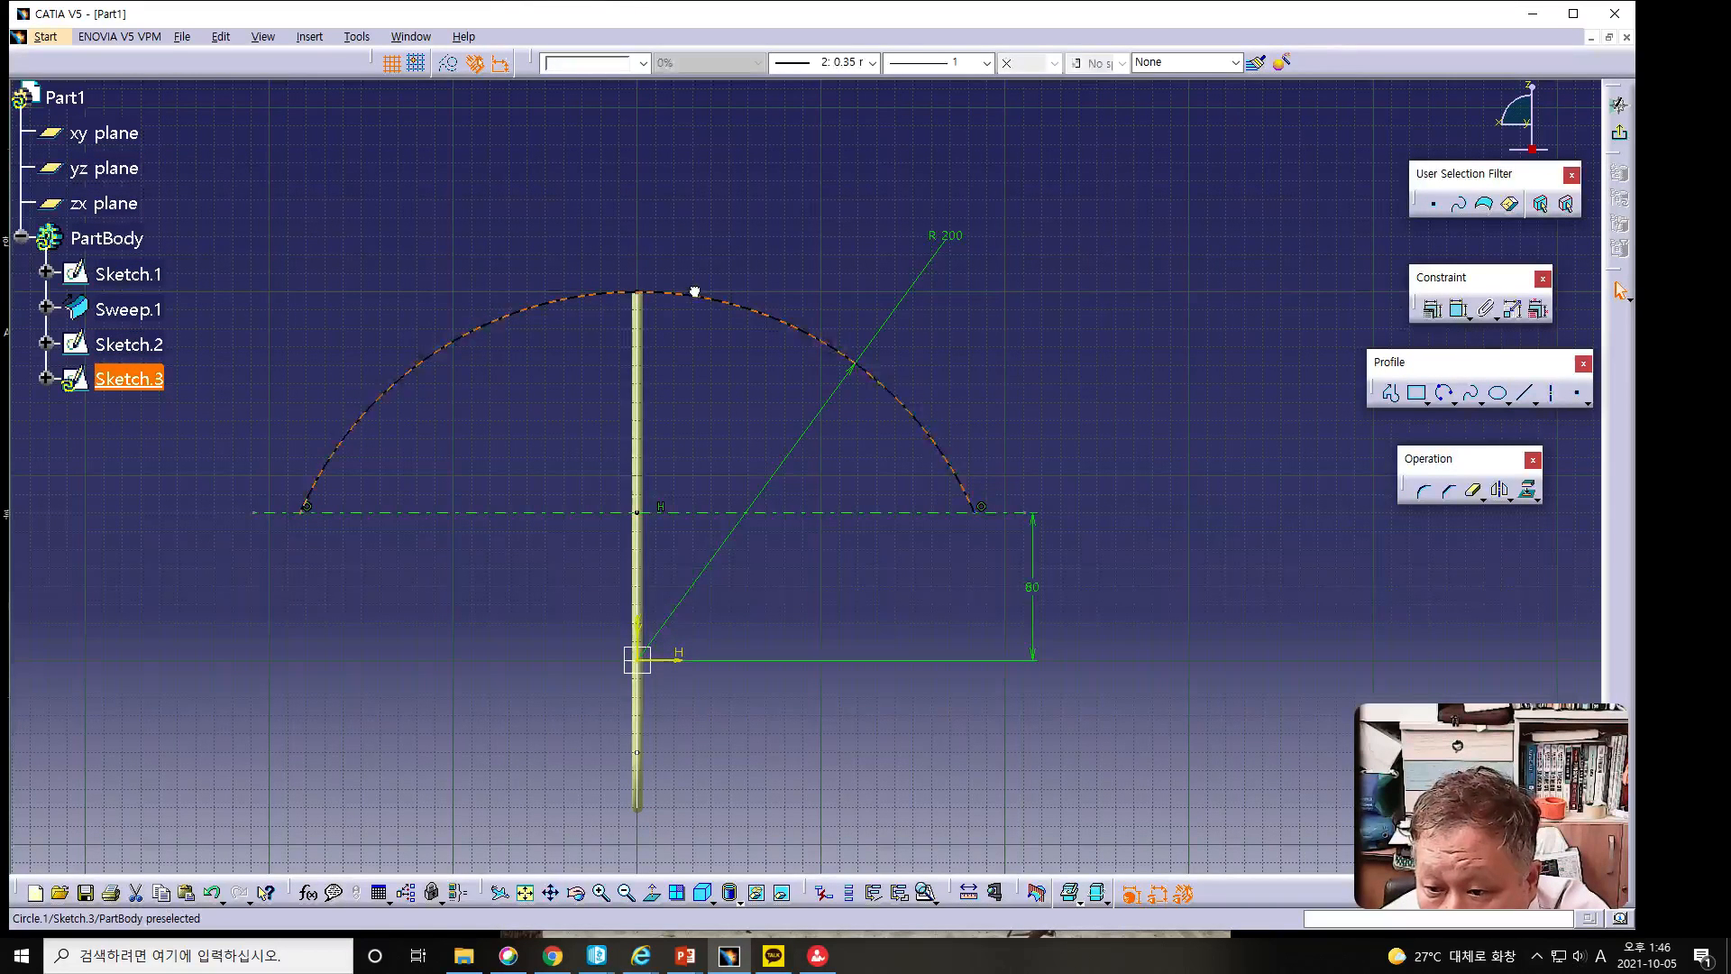
mouse_move(697, 300)
mouse_down()
mouse_move(715, 279)
mouse_move(698, 281)
mouse_up()
click(642, 291)
ctrl+click(680, 296)
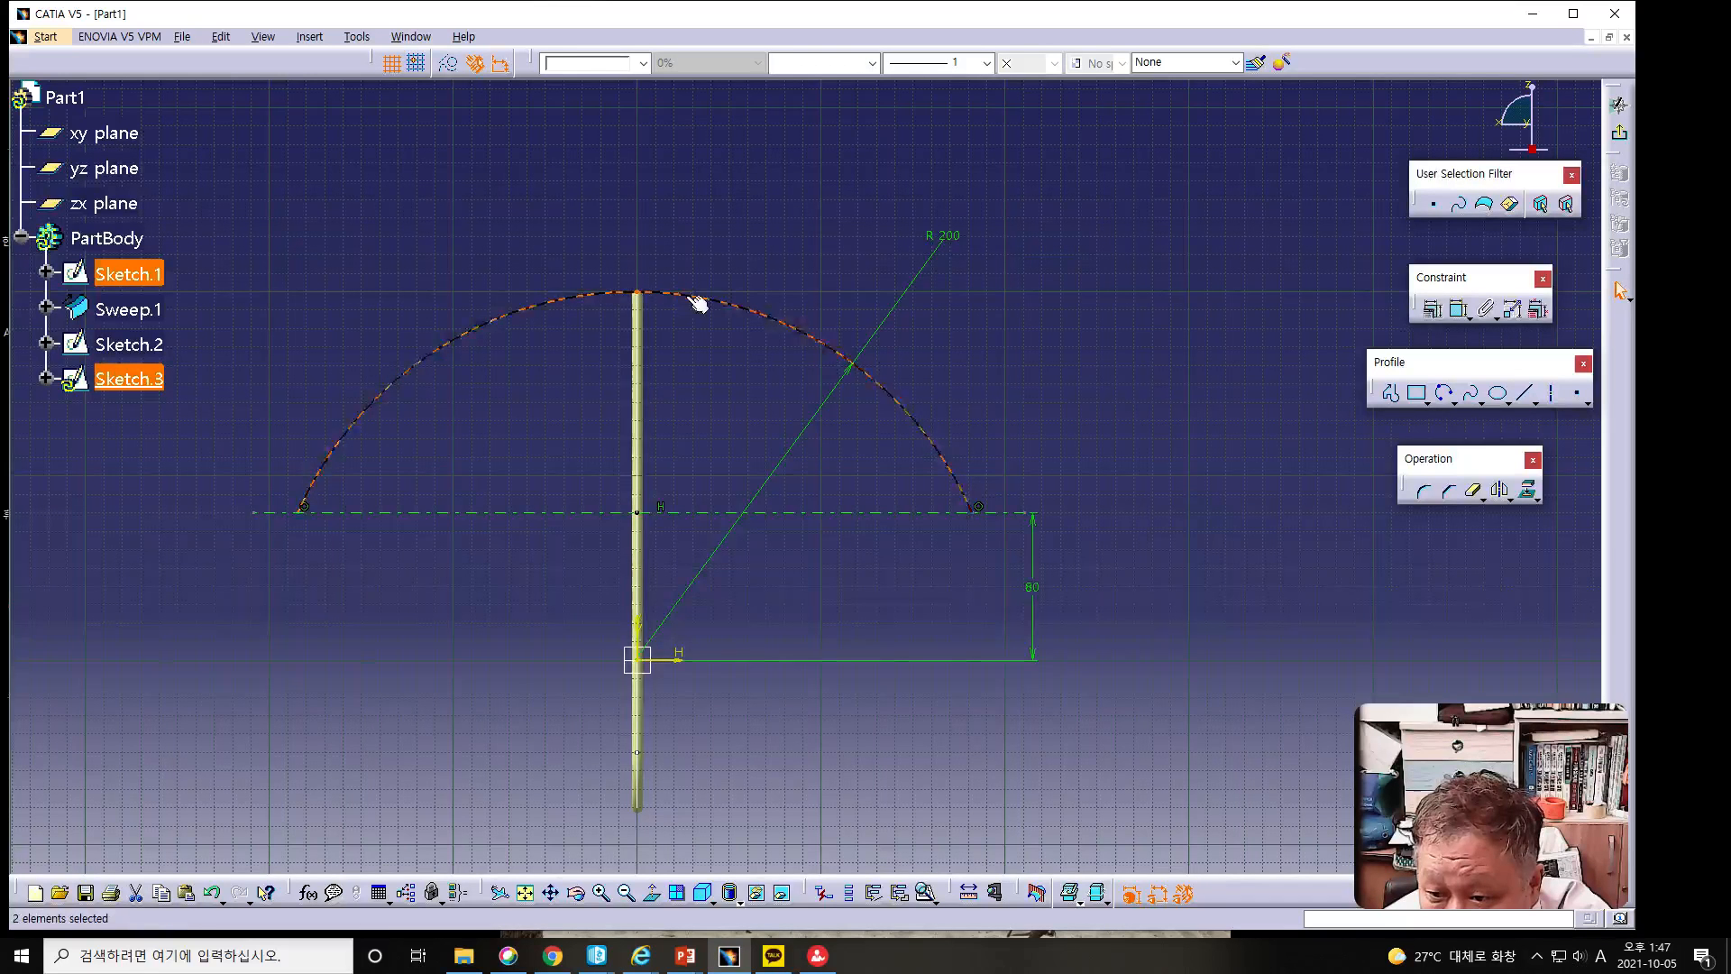
click(1458, 309)
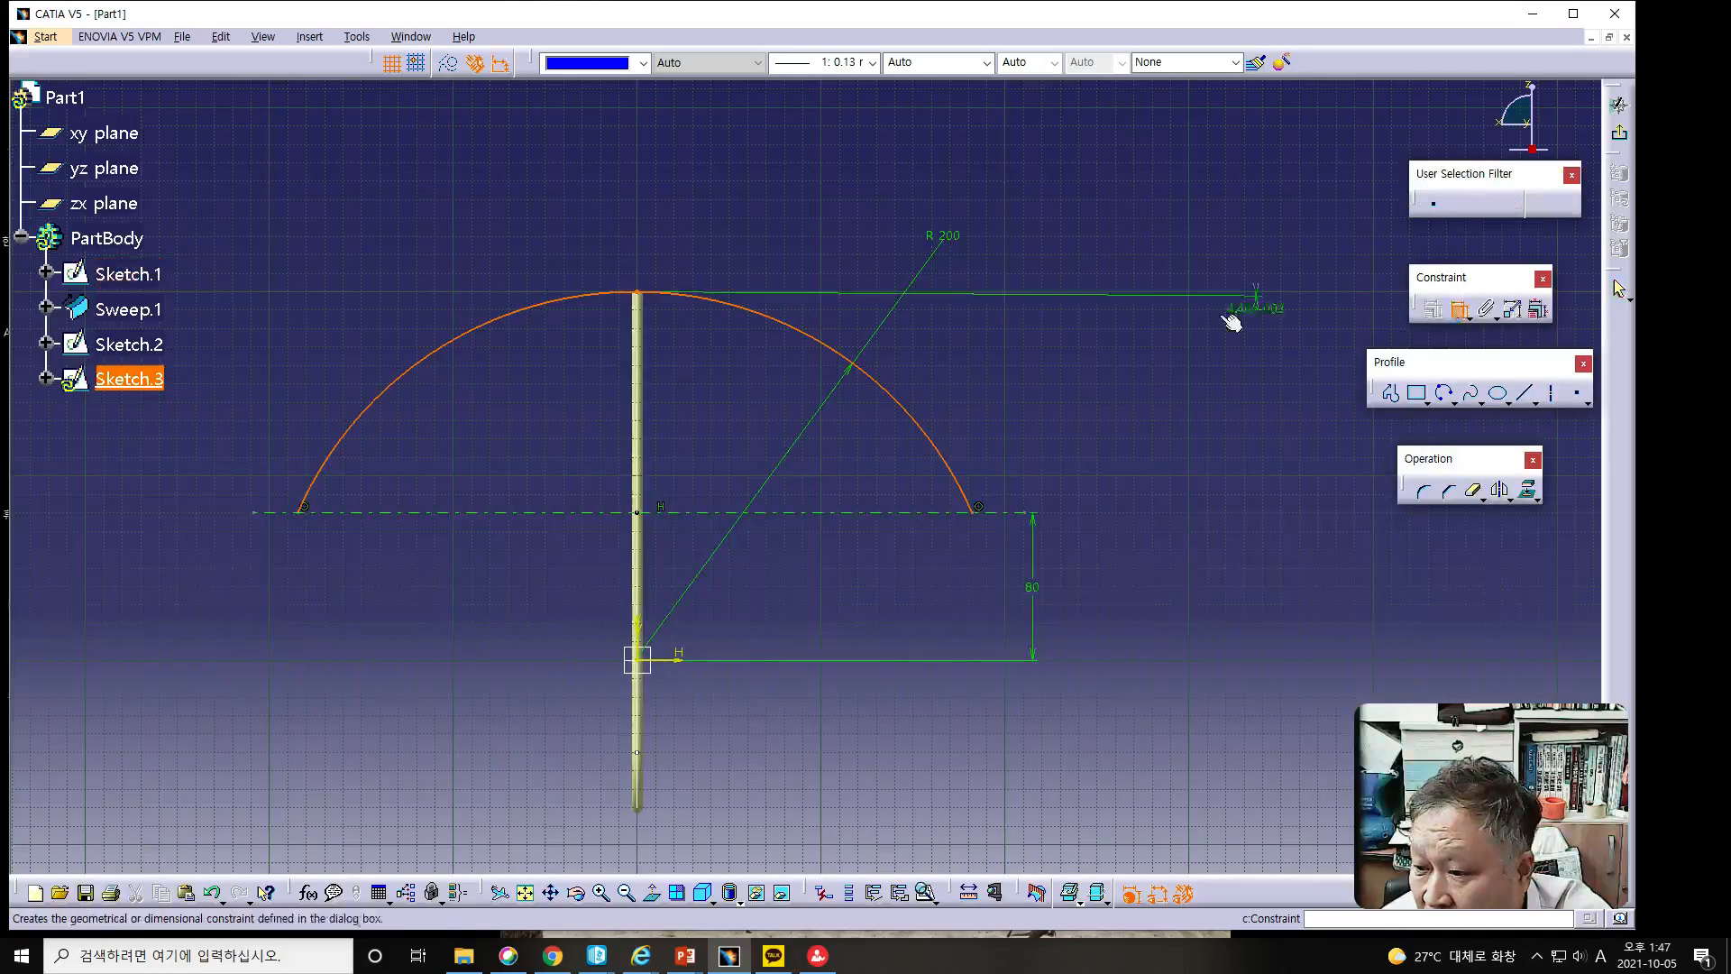
right_click(1213, 317)
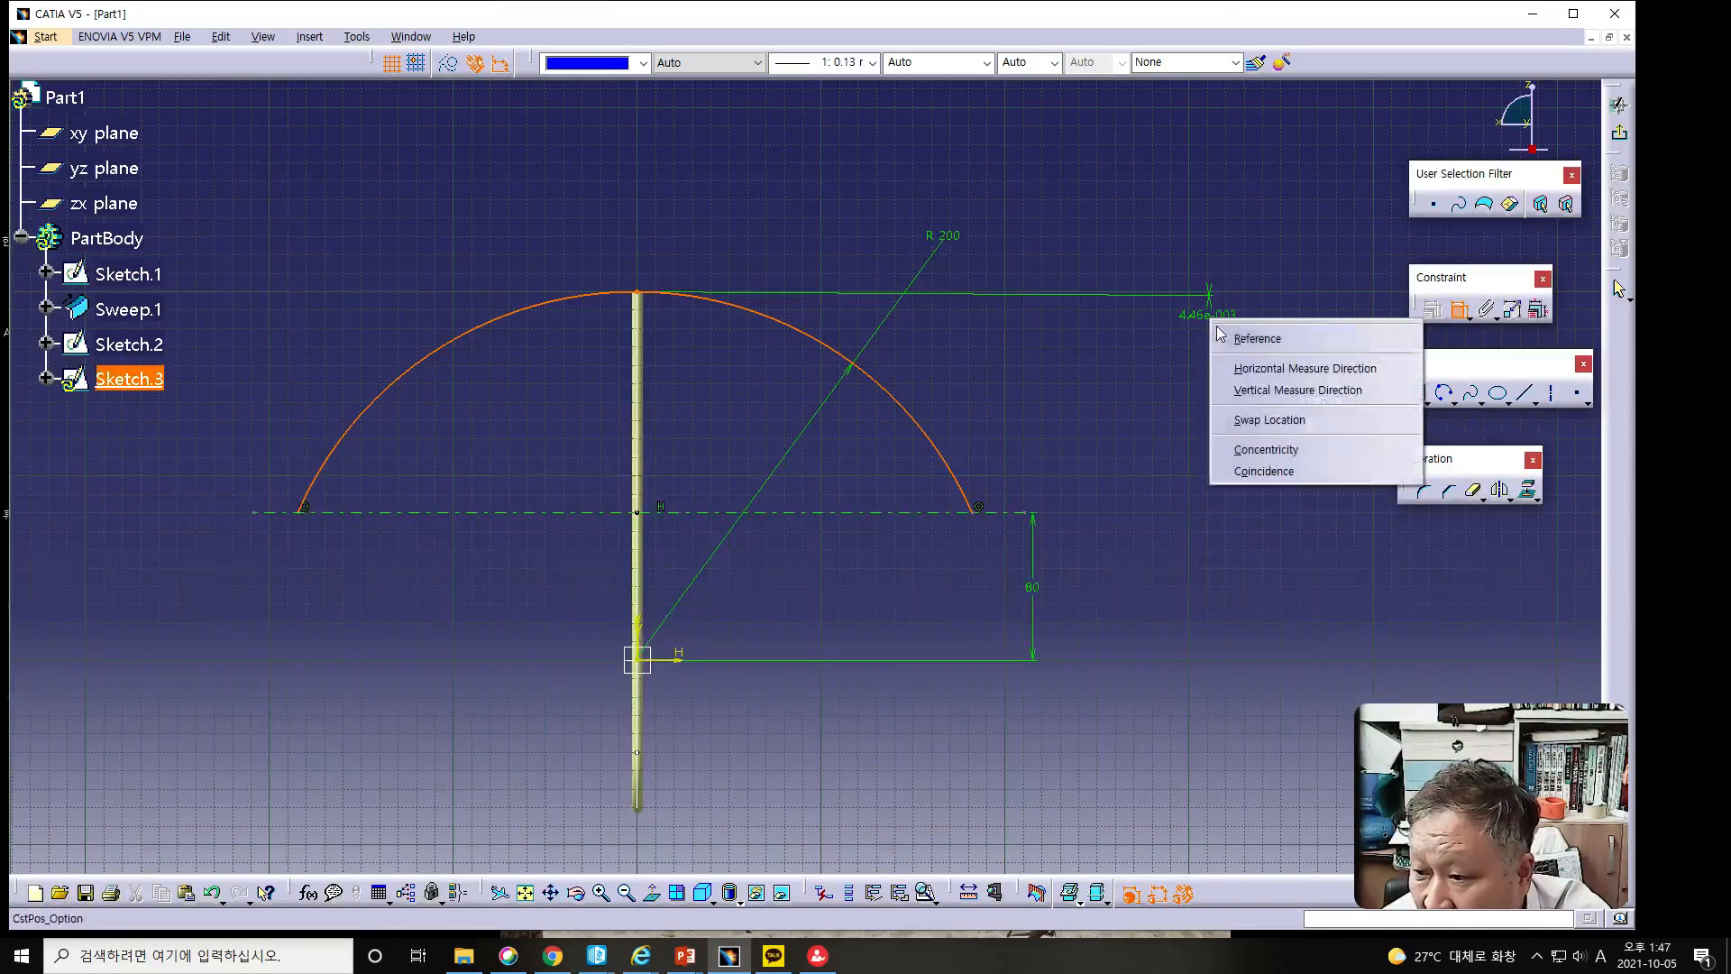
click(1258, 390)
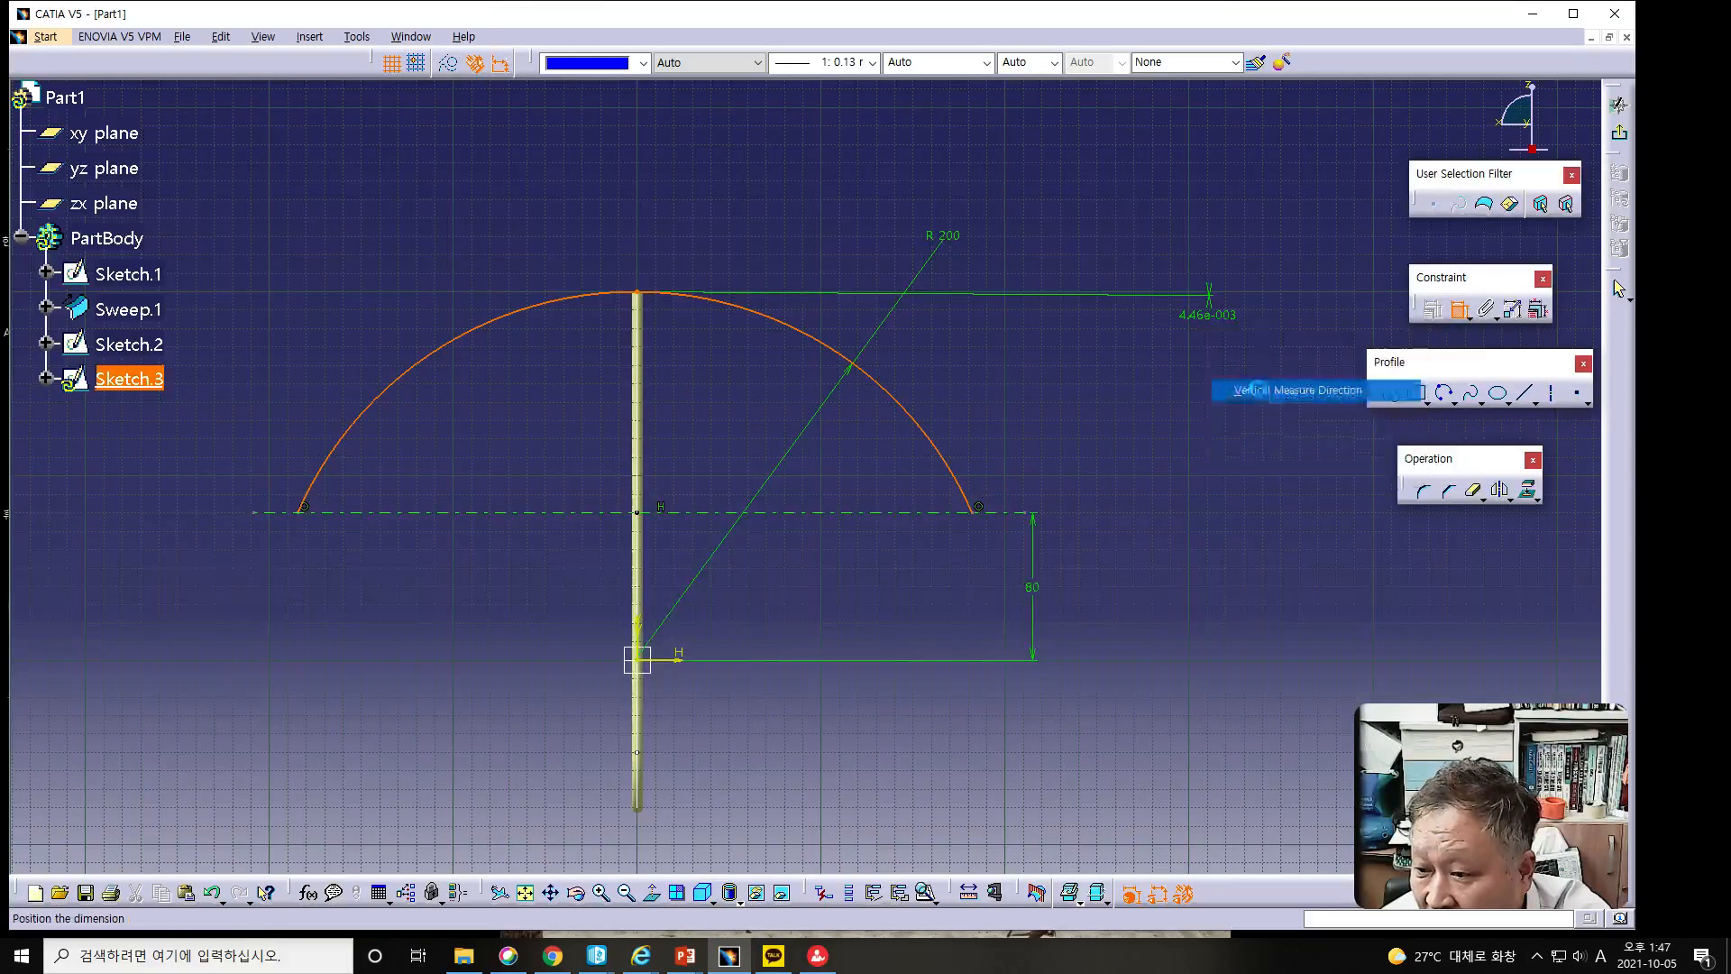
click(1257, 384)
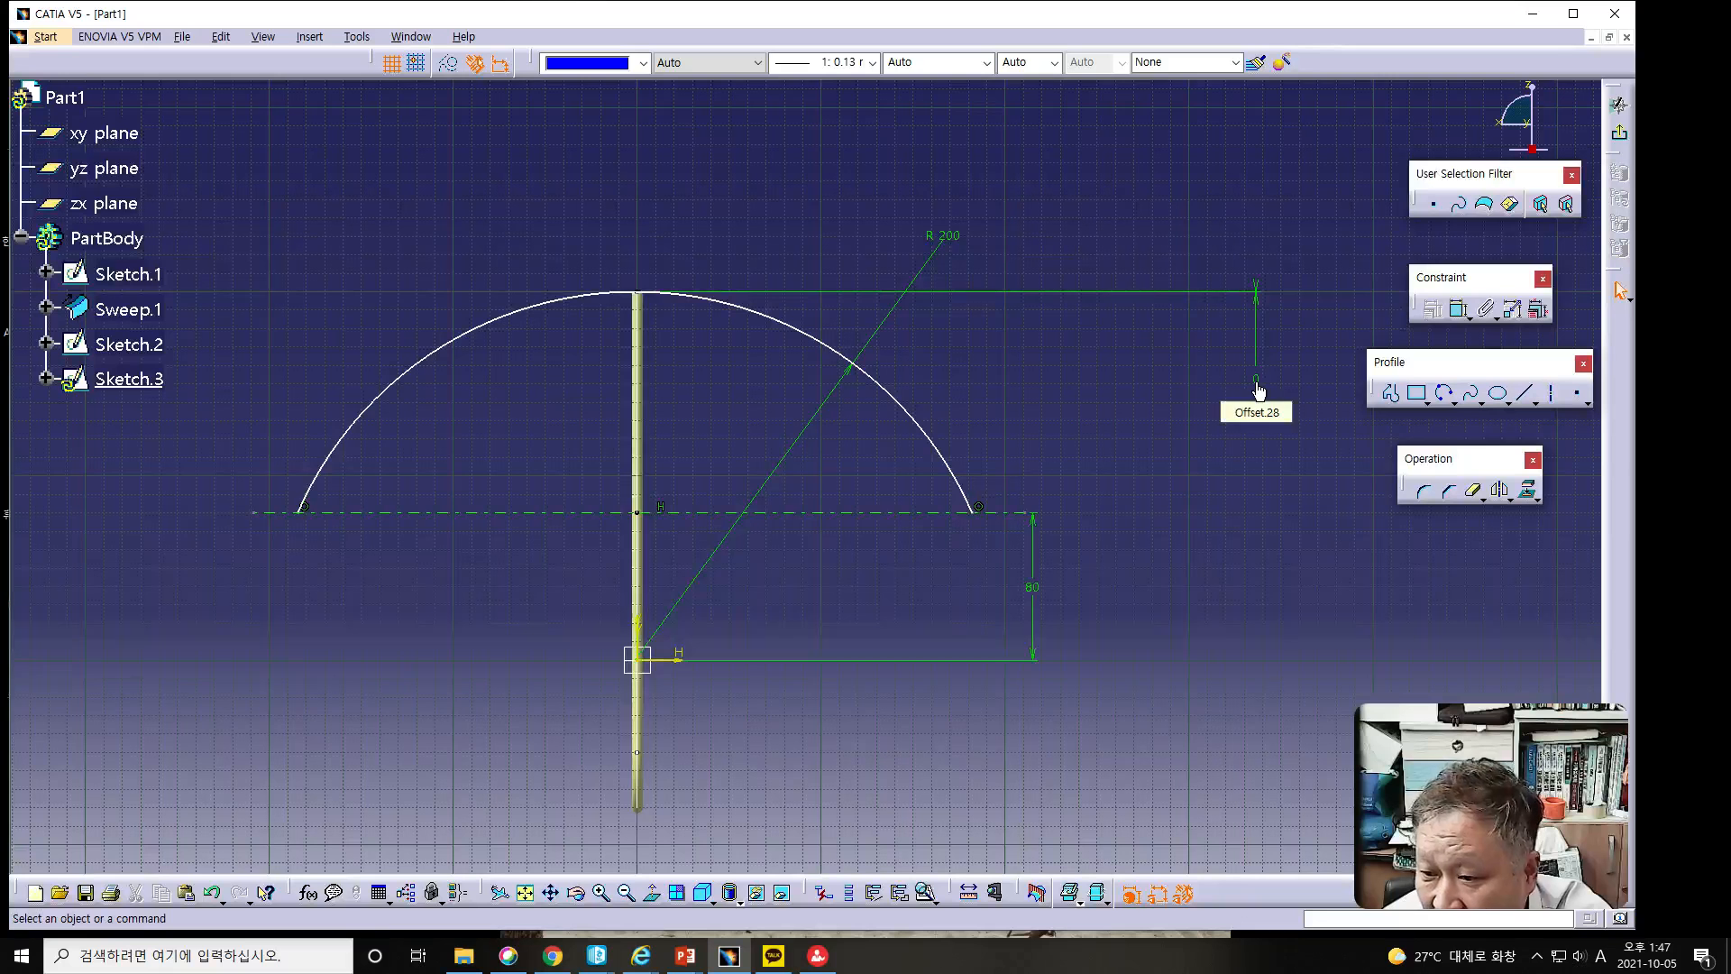
double_click(1257, 382)
text(0.1)
key(Return)
click(1163, 389)
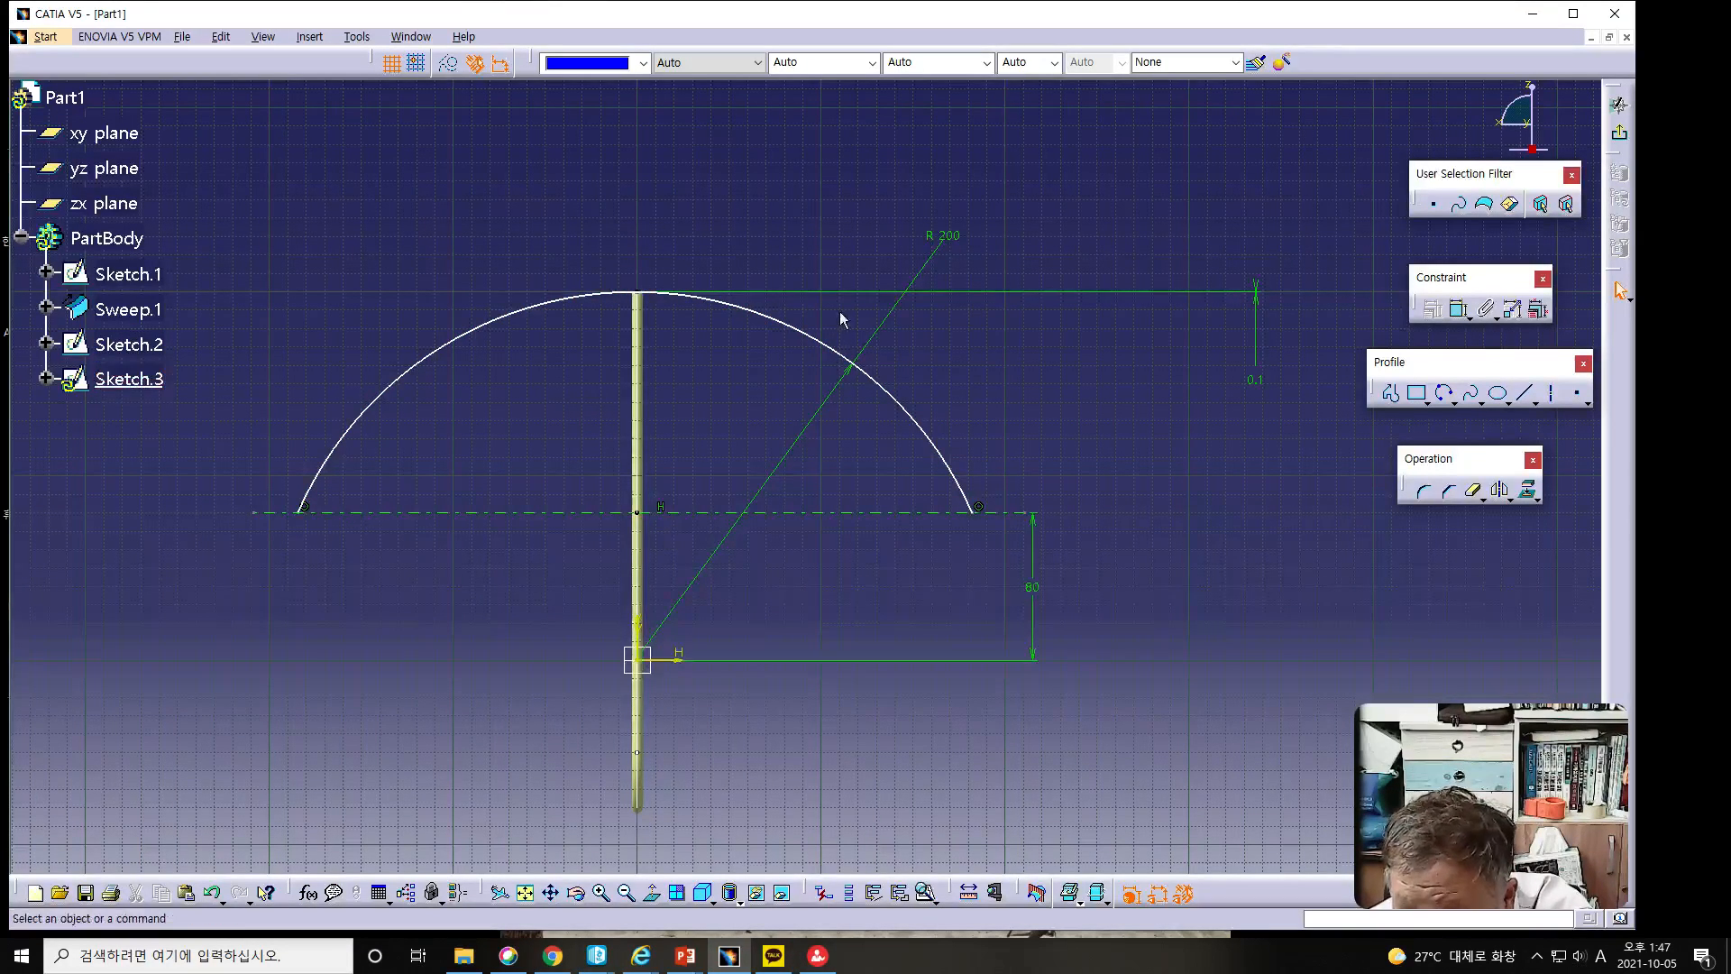
Shift the canopy arc sideways to test how its centre is constrained relative to the sketch origin.
click(639, 659)
middle_drag(721, 707, 701, 651)
mouse_move(719, 248)
mouse_down()
mouse_move(751, 227)
mouse_move(727, 207)
mouse_up()
ctrl+middle_drag(705, 695, 657, 633)
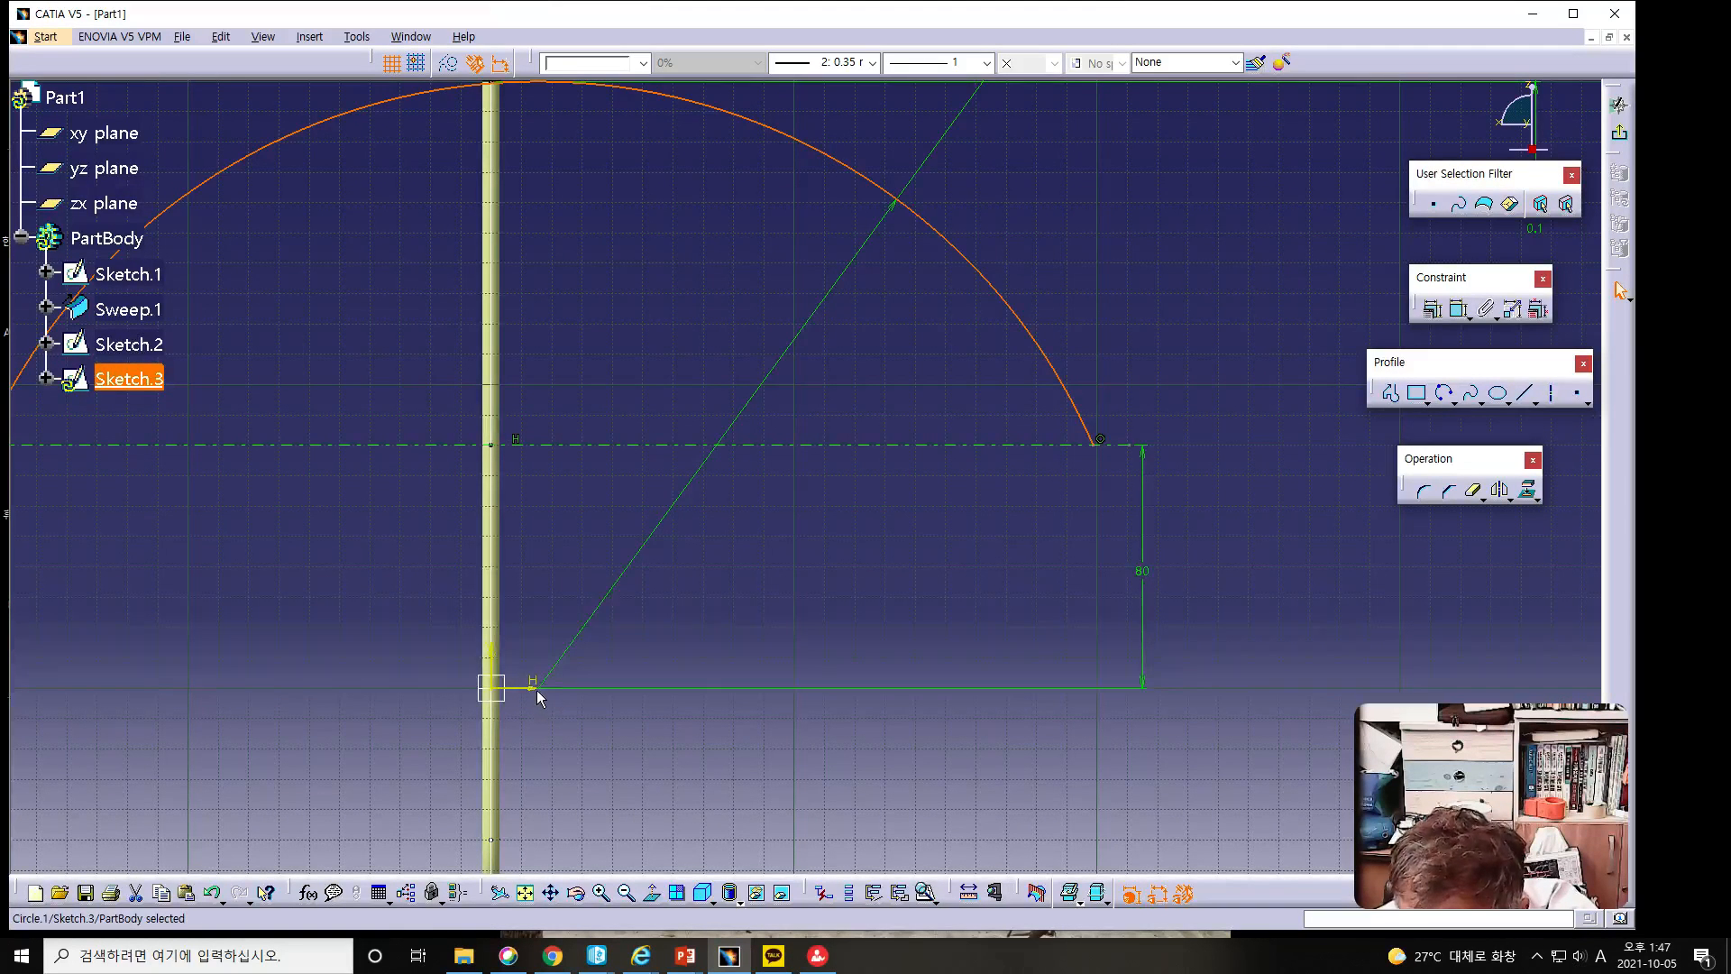
drag(843, 160, 859, 155)
click(561, 701)
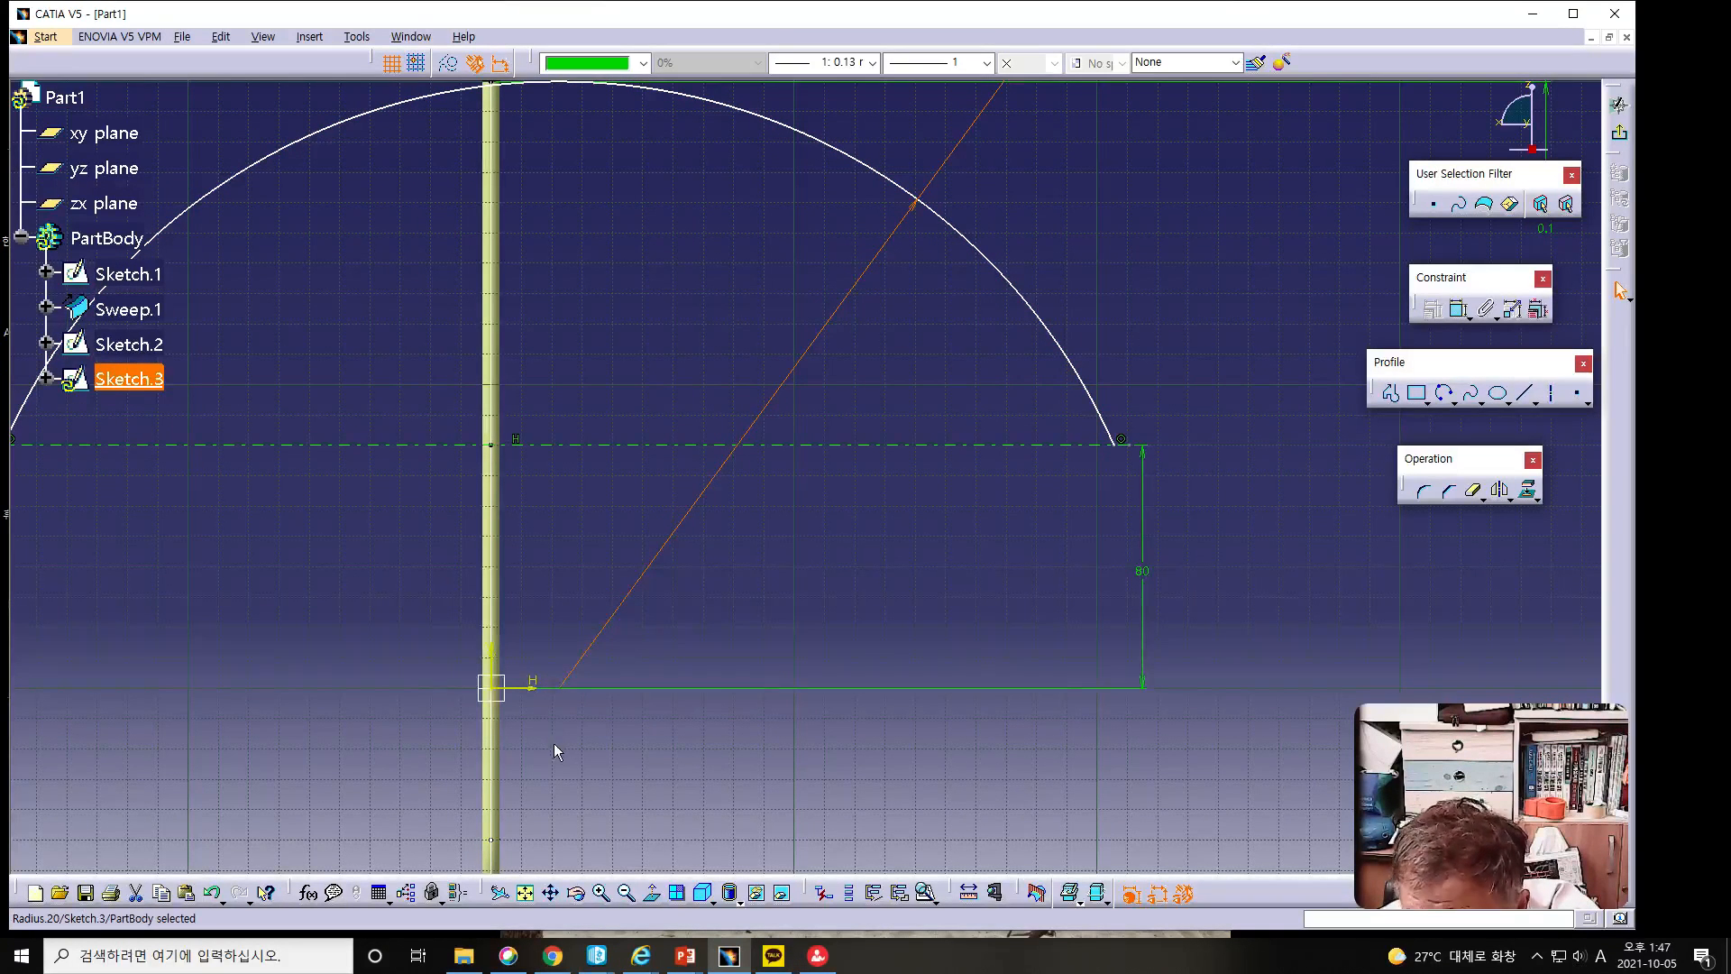
mouse_move(640, 733)
ctrl+middle_down()
mouse_move(630, 722)
mouse_move(657, 771)
mouse_move(663, 736)
ctrl+middle_up()
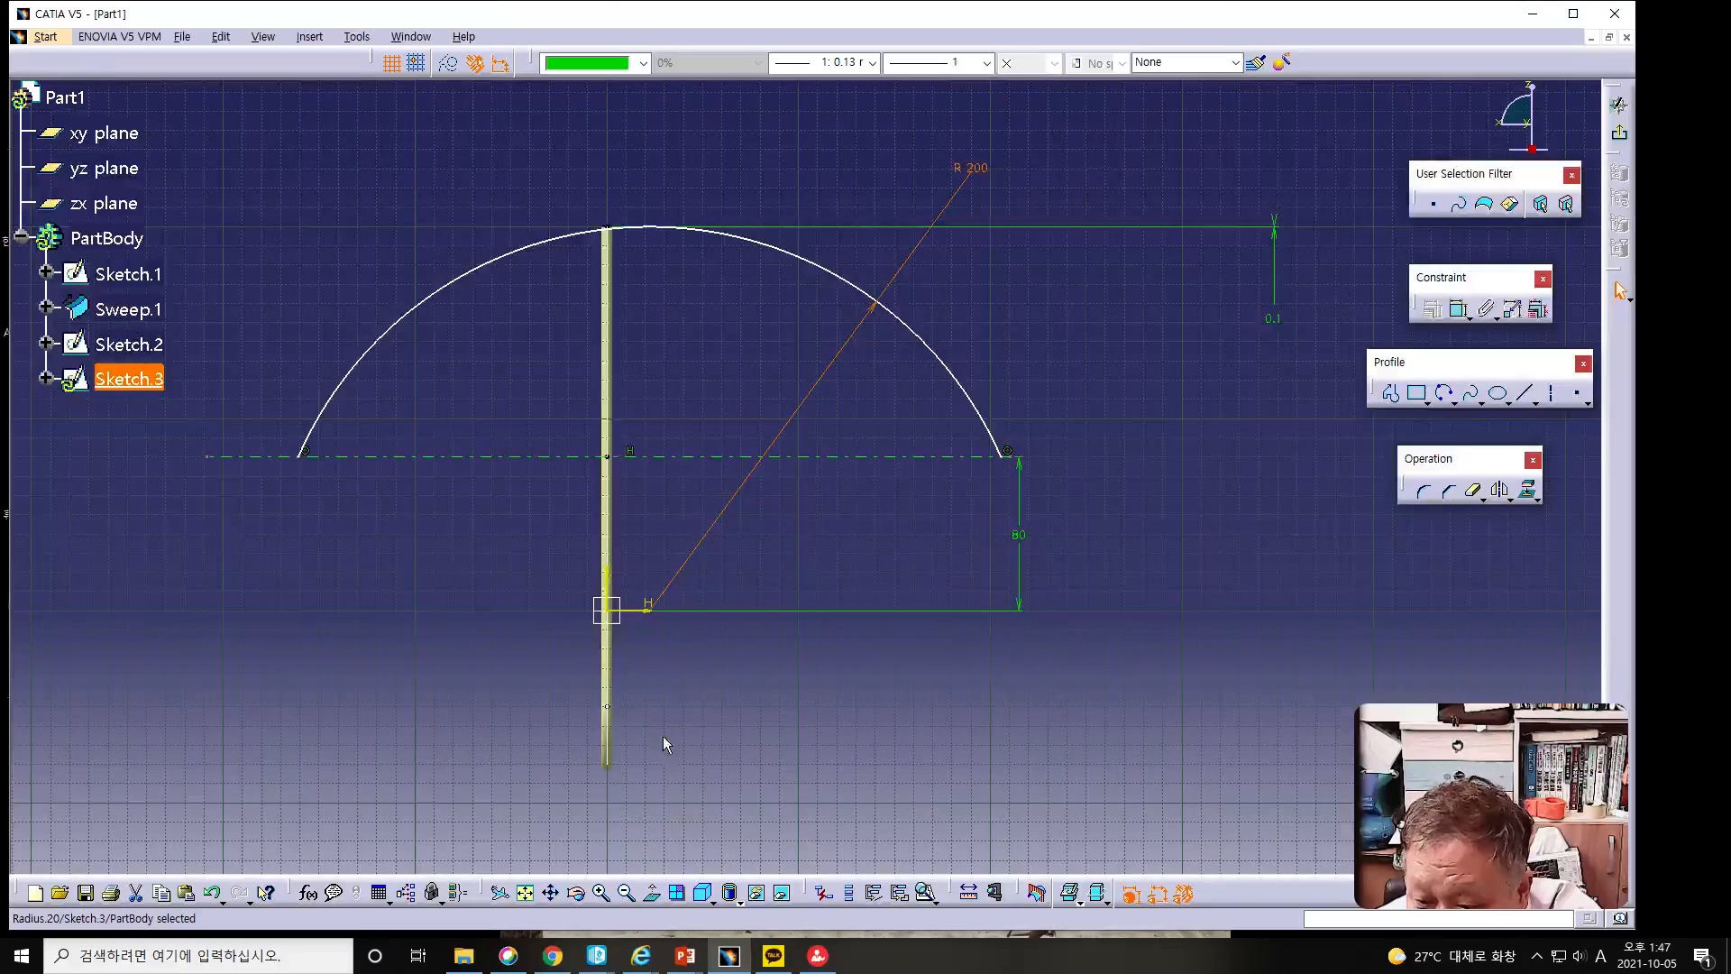
Delete the canopy arc and redraw it as a three-point arc, with both ends on the axis line and passing over the shaft's top.
click(752, 244)
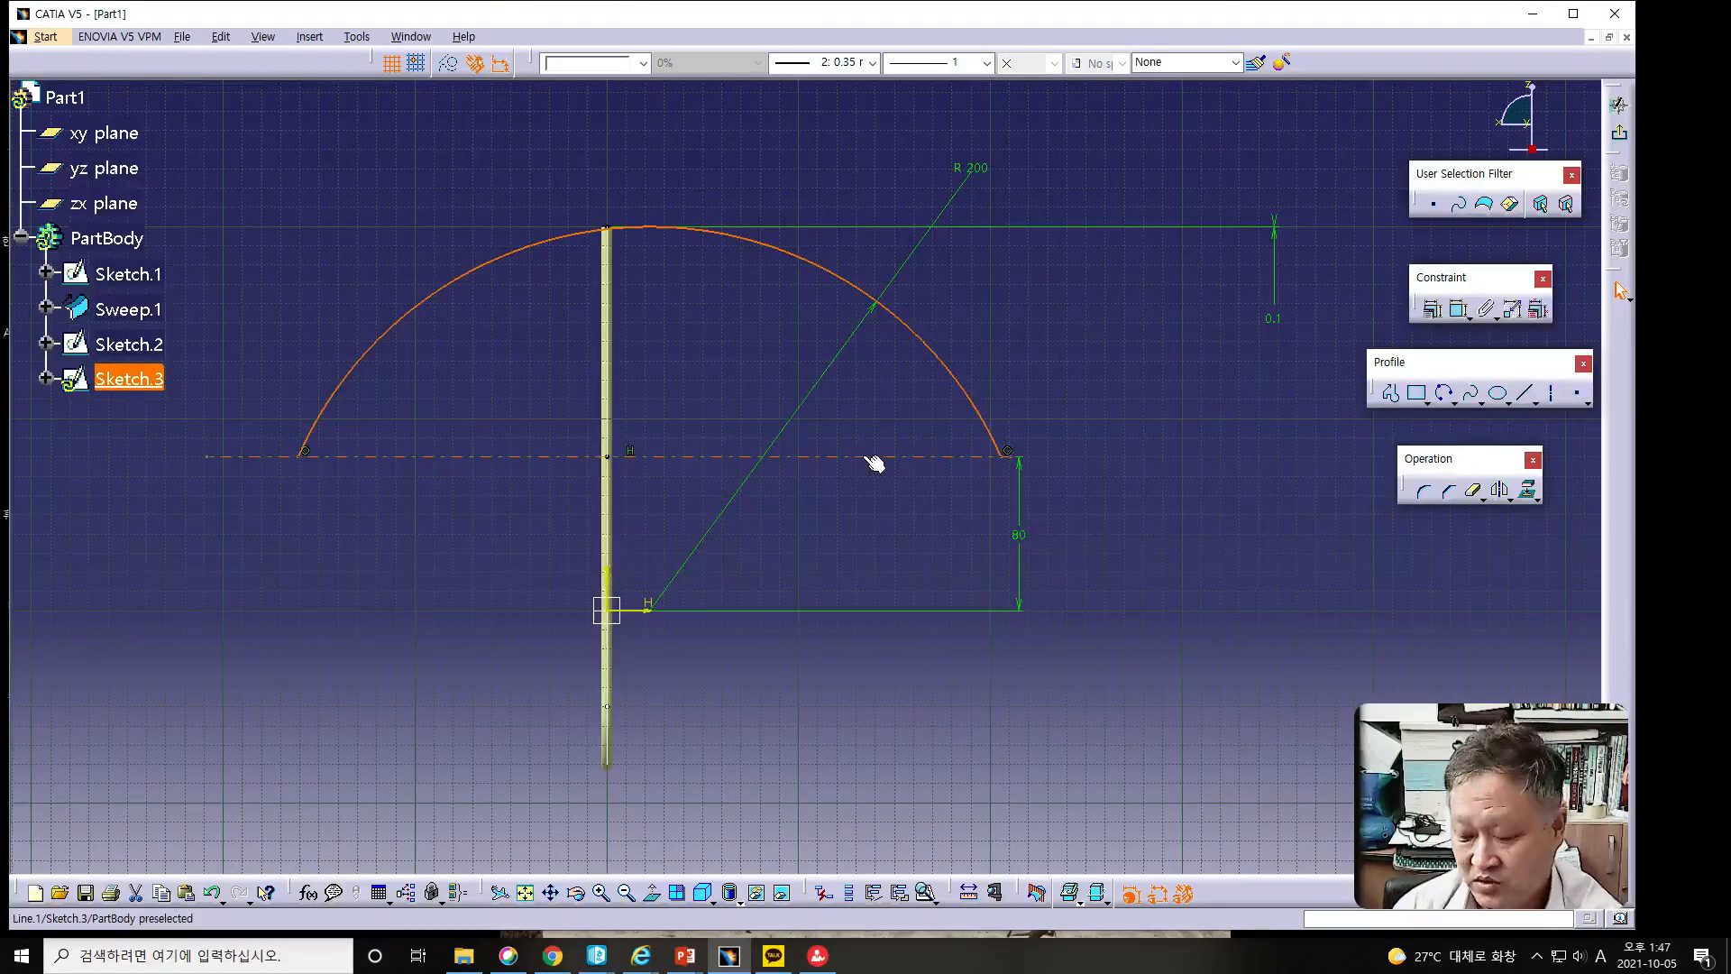
key(Delete)
middle_drag(723, 506, 833, 503)
click(1446, 394)
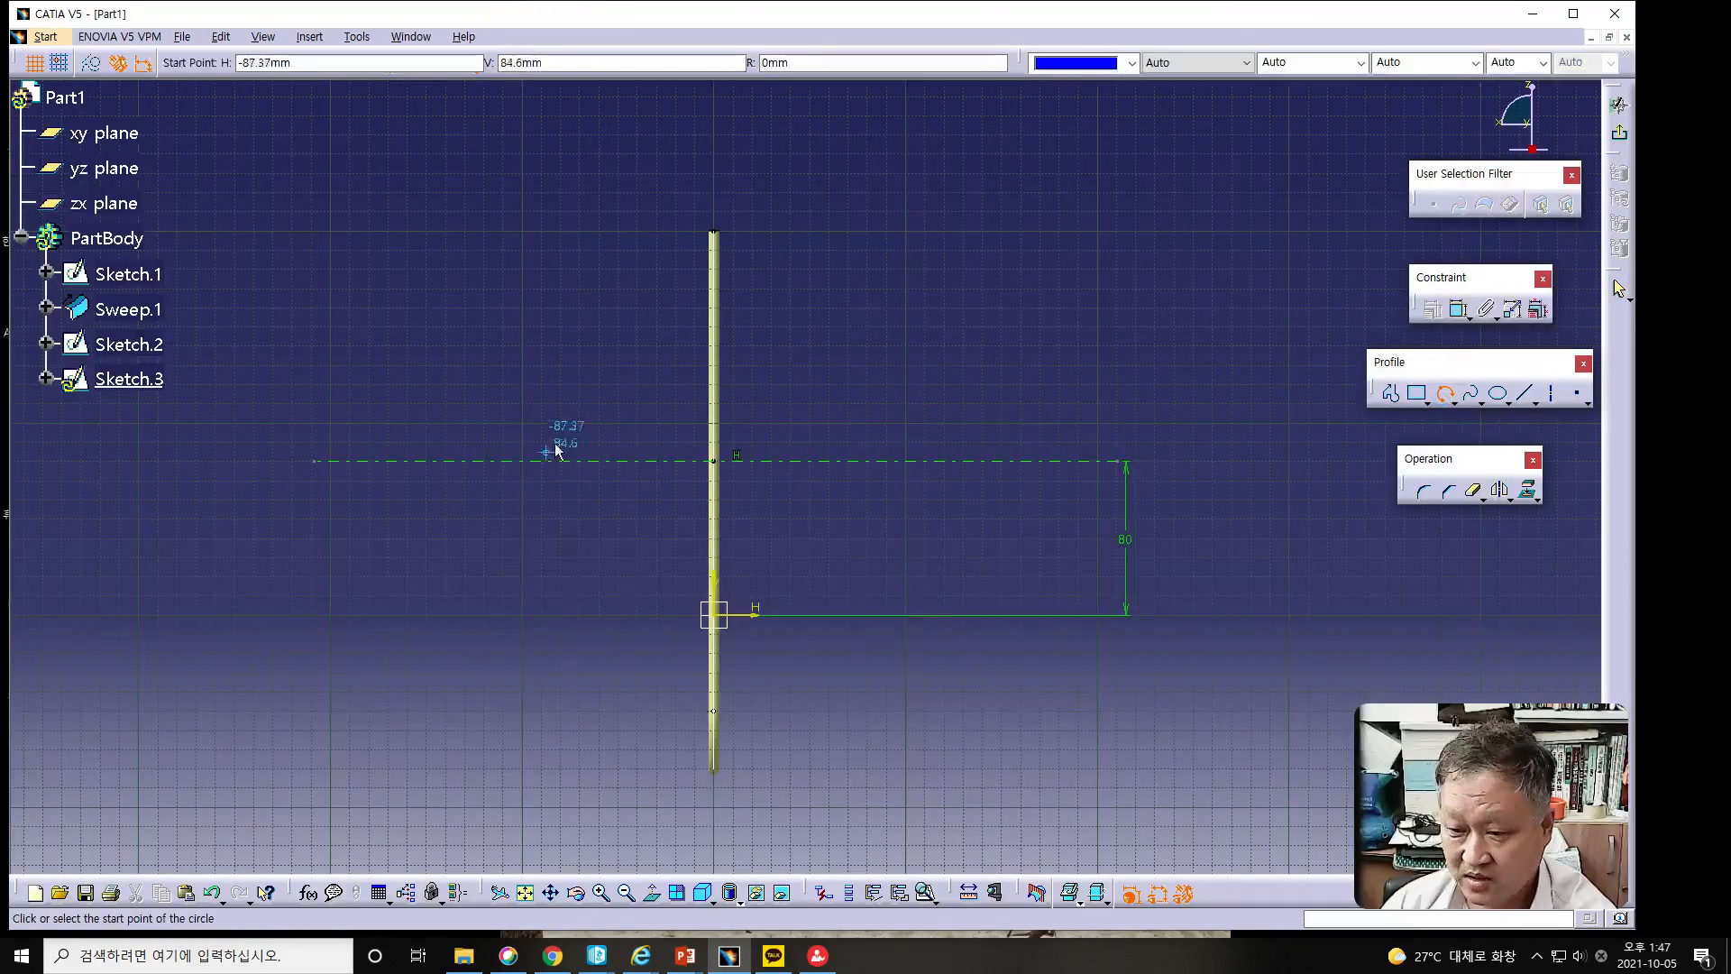
click(343, 461)
click(716, 224)
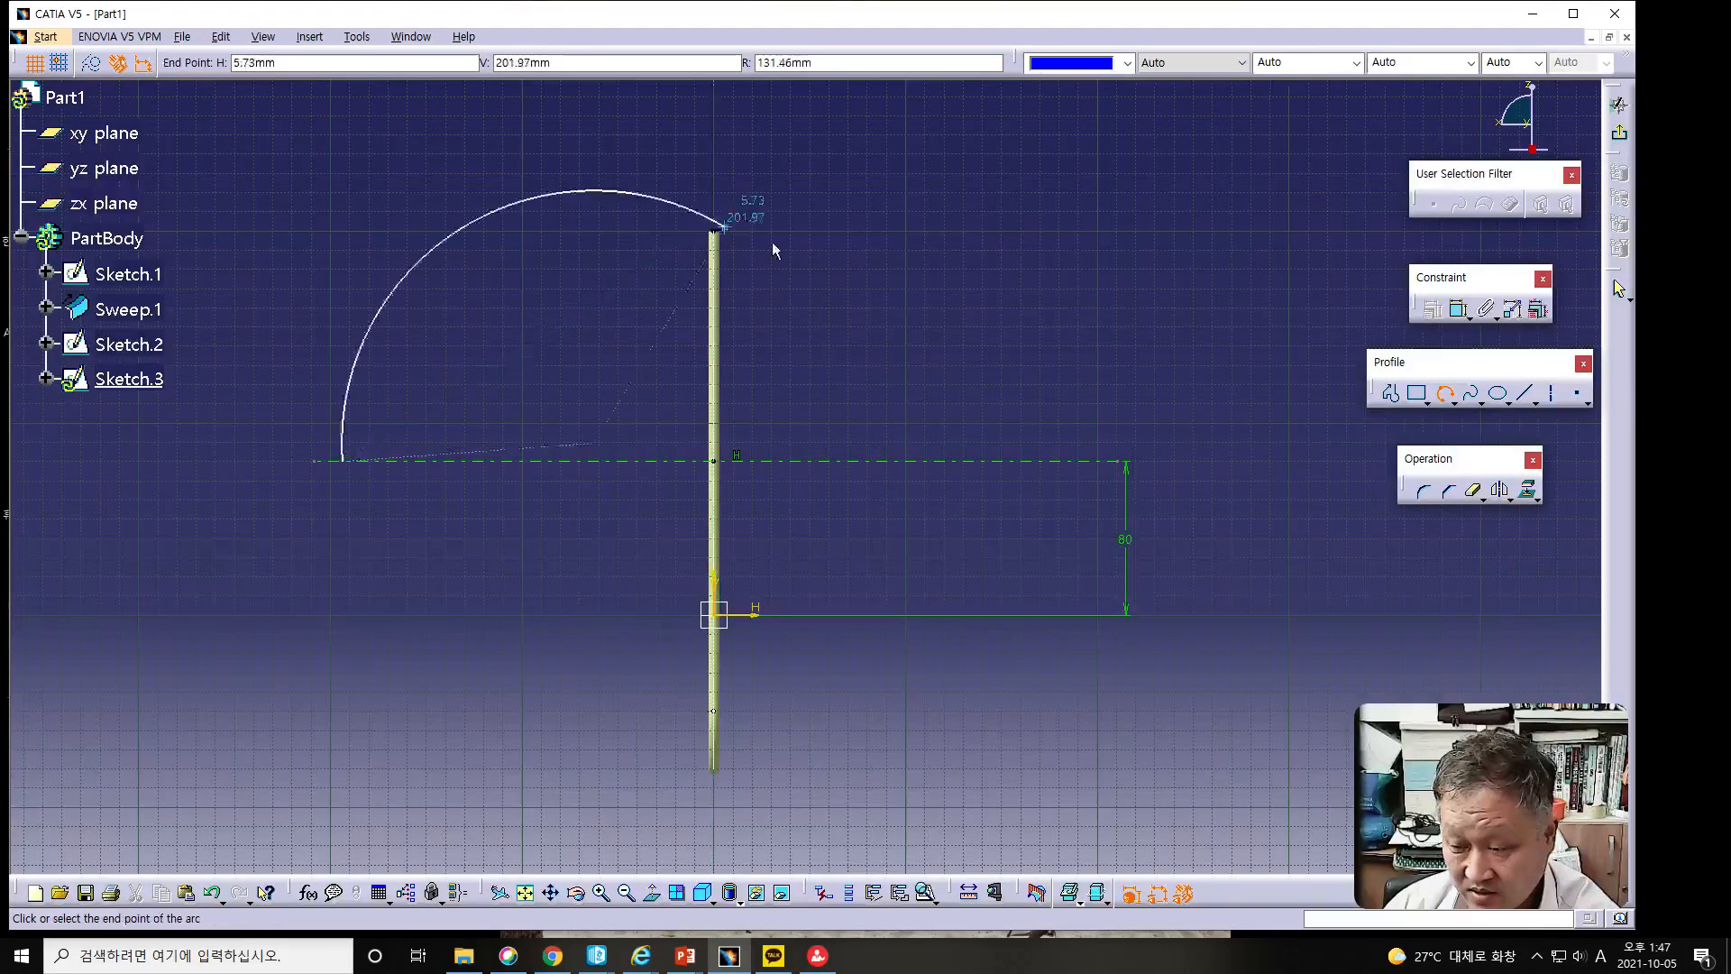
click(1095, 462)
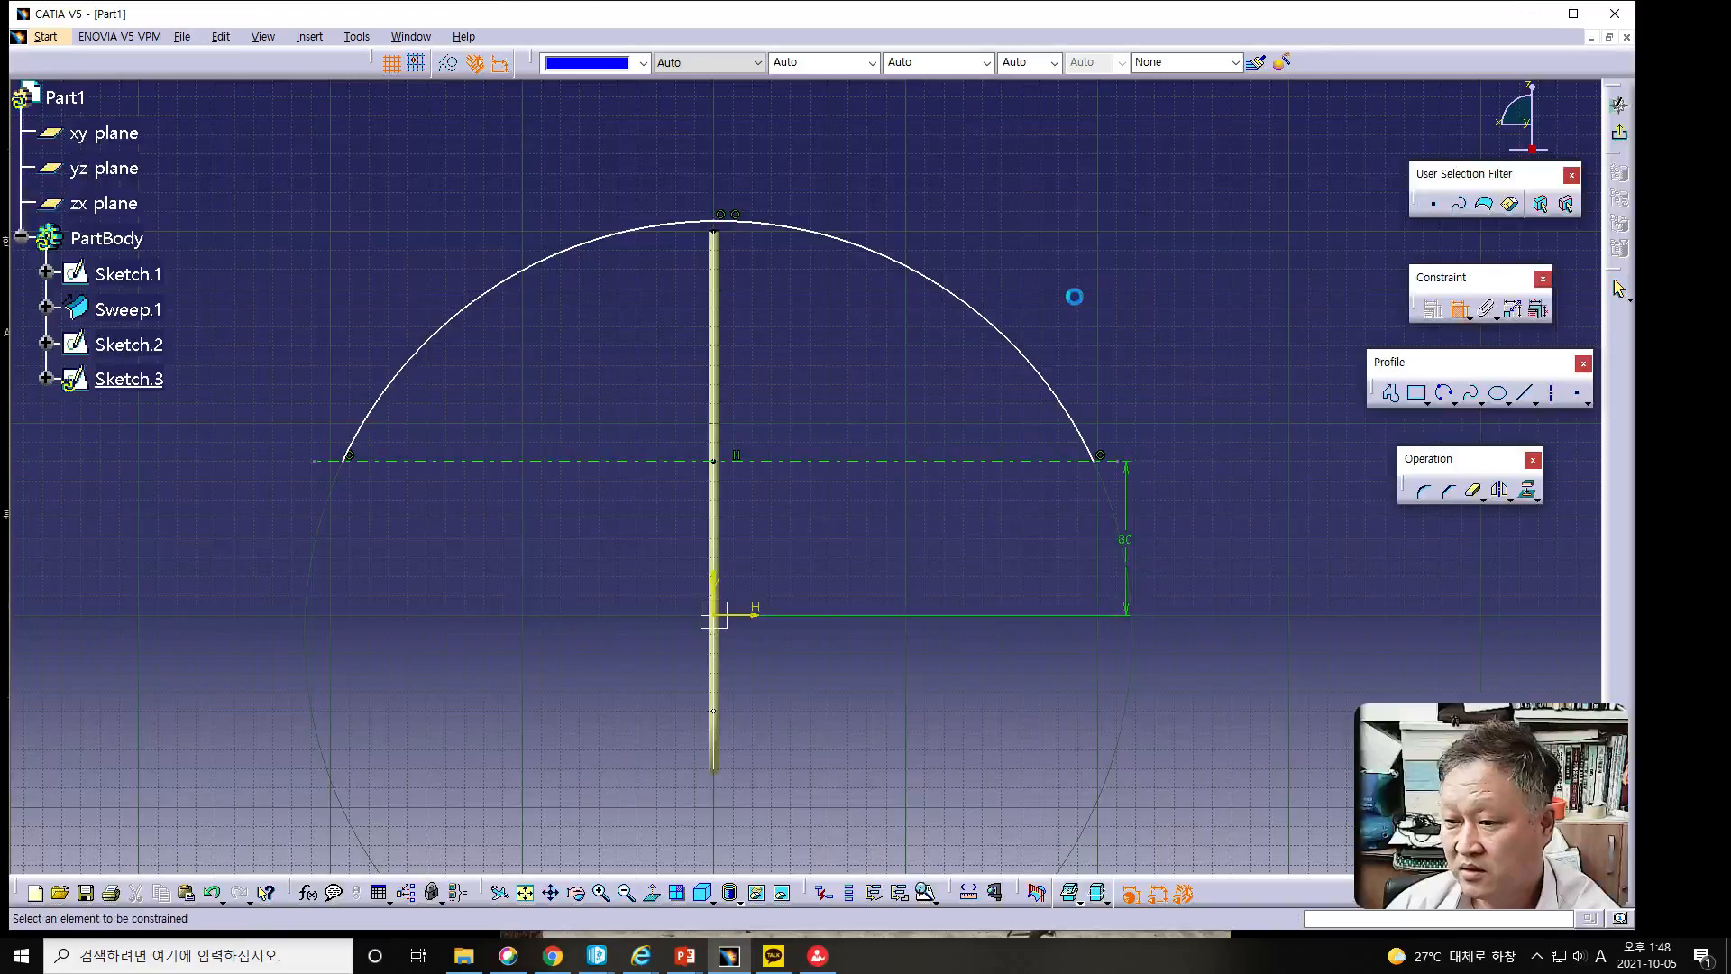
Dimension the redrawn canopy arc's radius and set it to 200 mm.
click(991, 311)
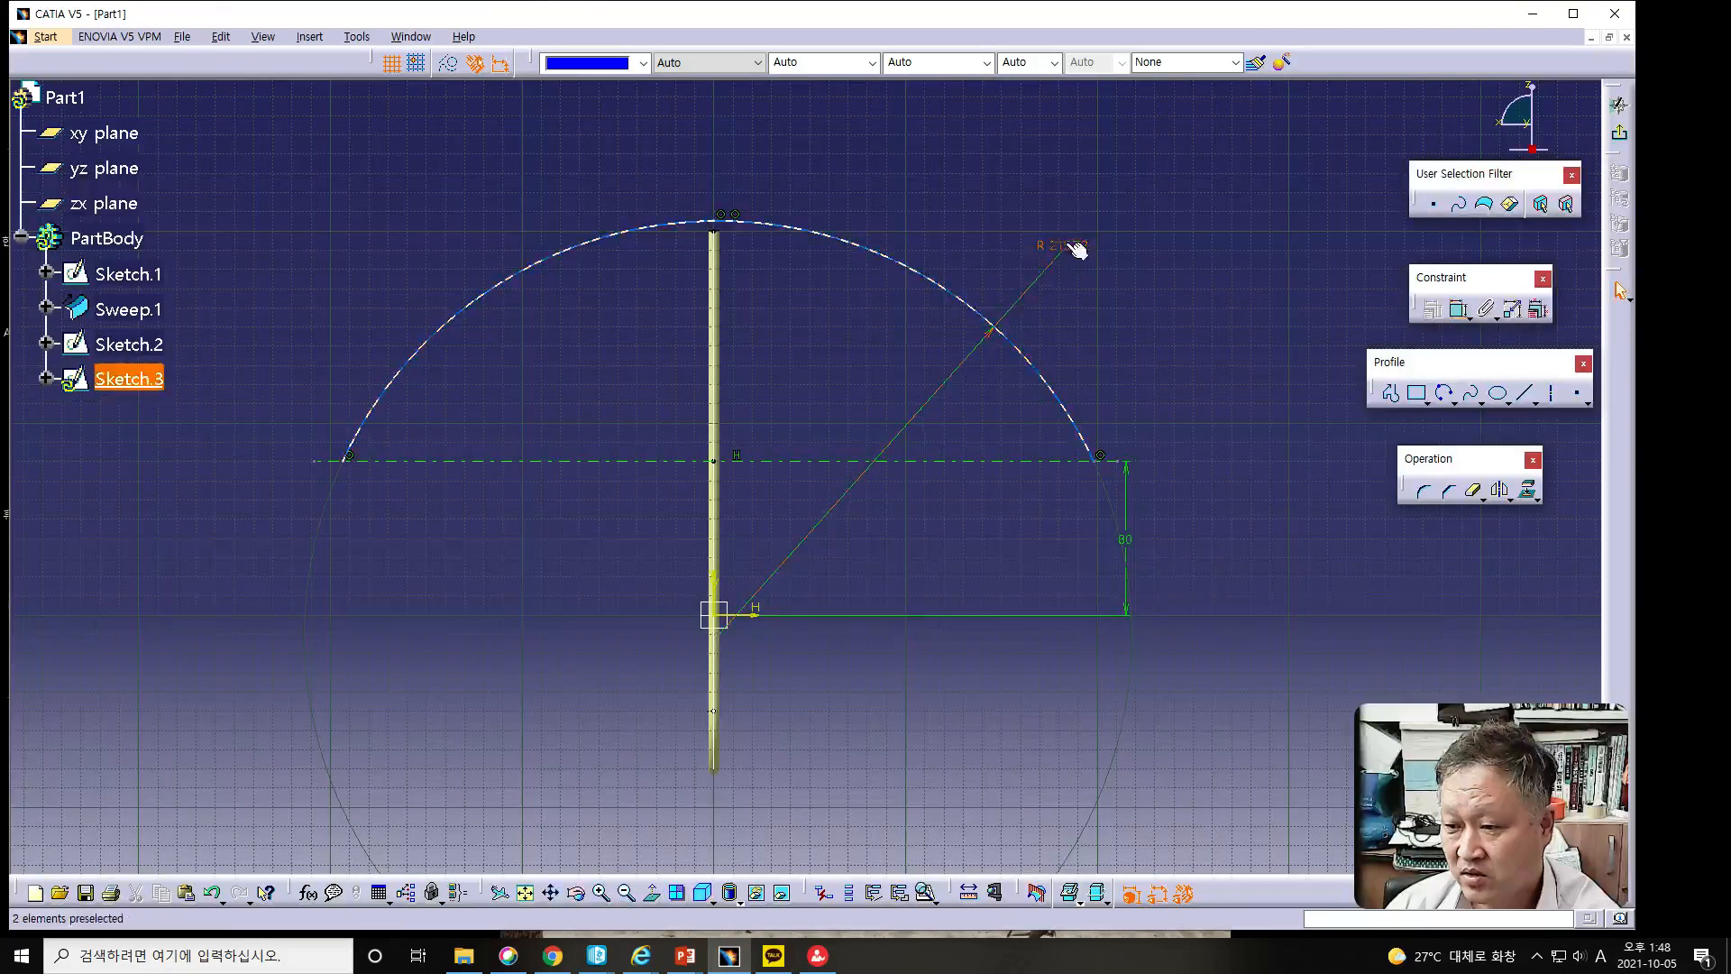
click(1077, 249)
double_click(1067, 246)
text(200)
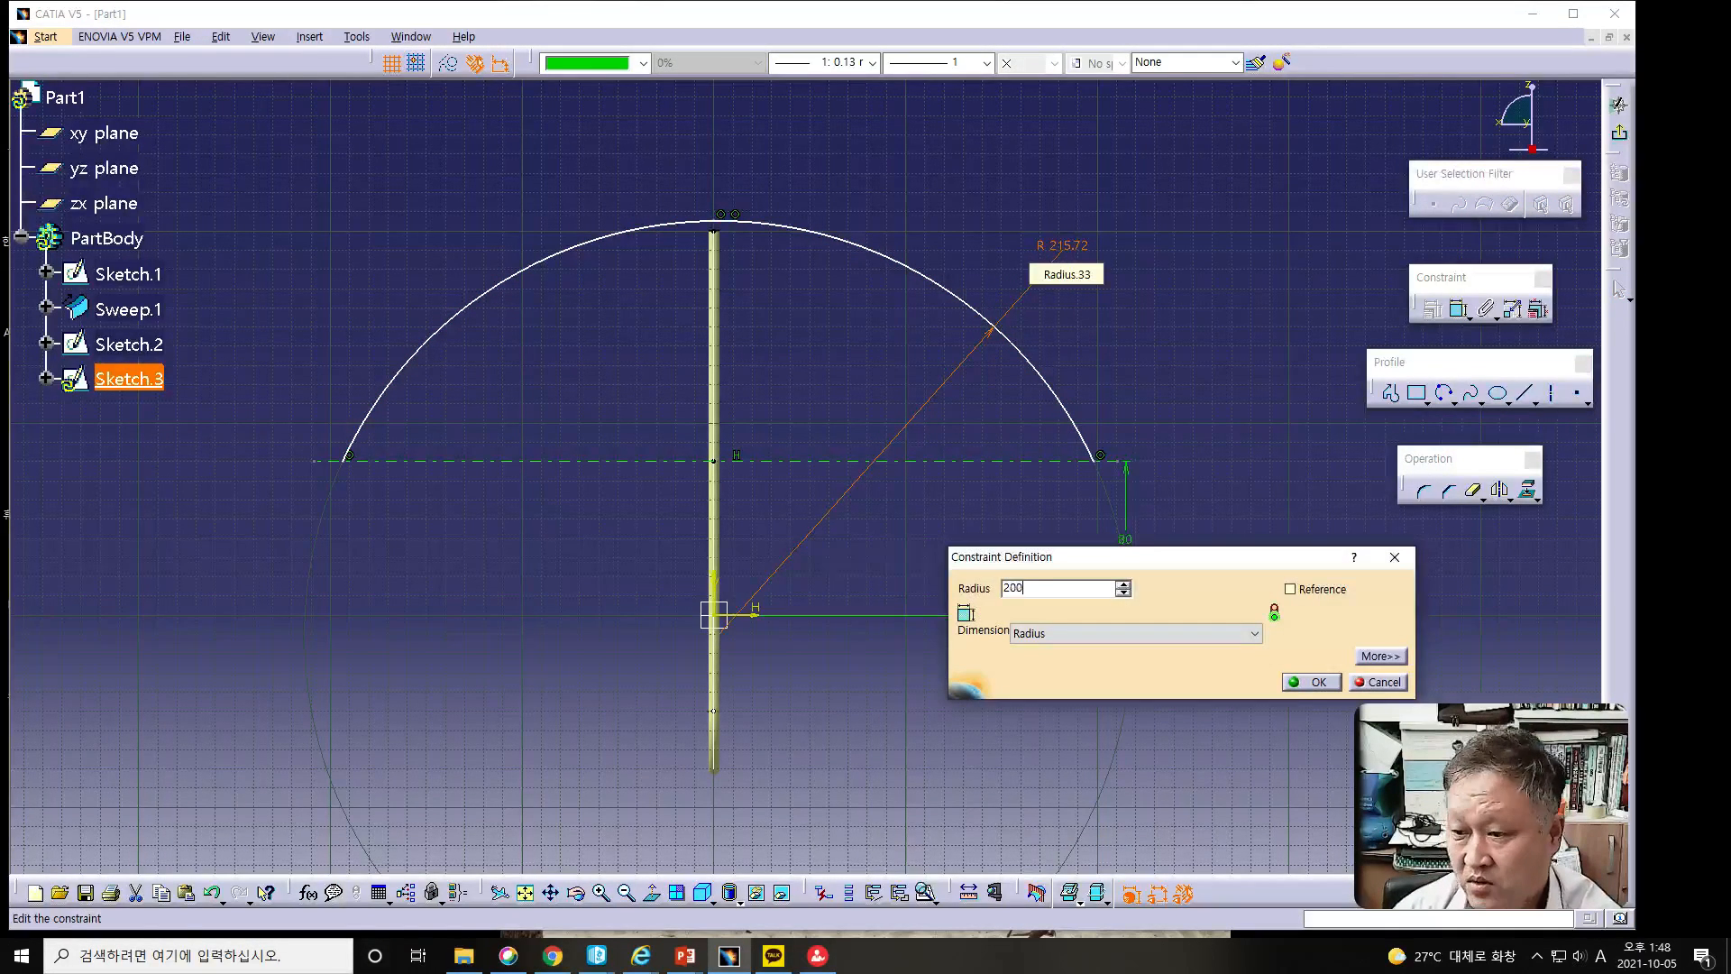
key(Return)
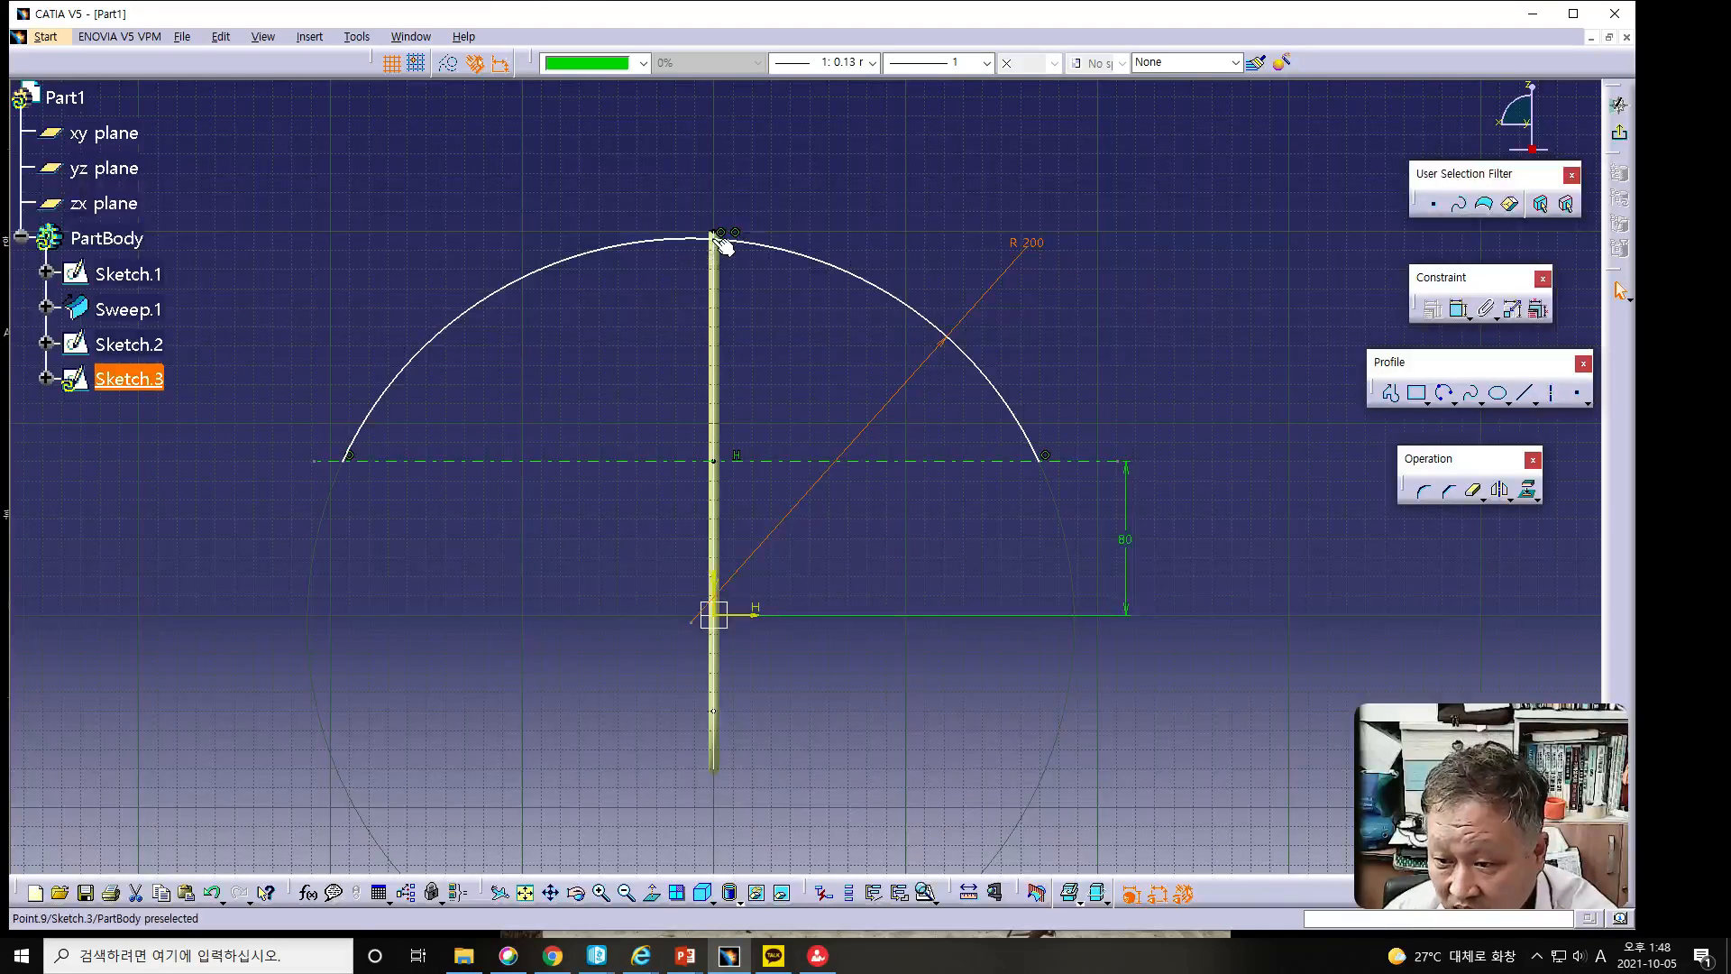
Constrain the vertical distance between the redrawn canopy arc and the shaft's top point to 0.1 mm.
click(749, 243)
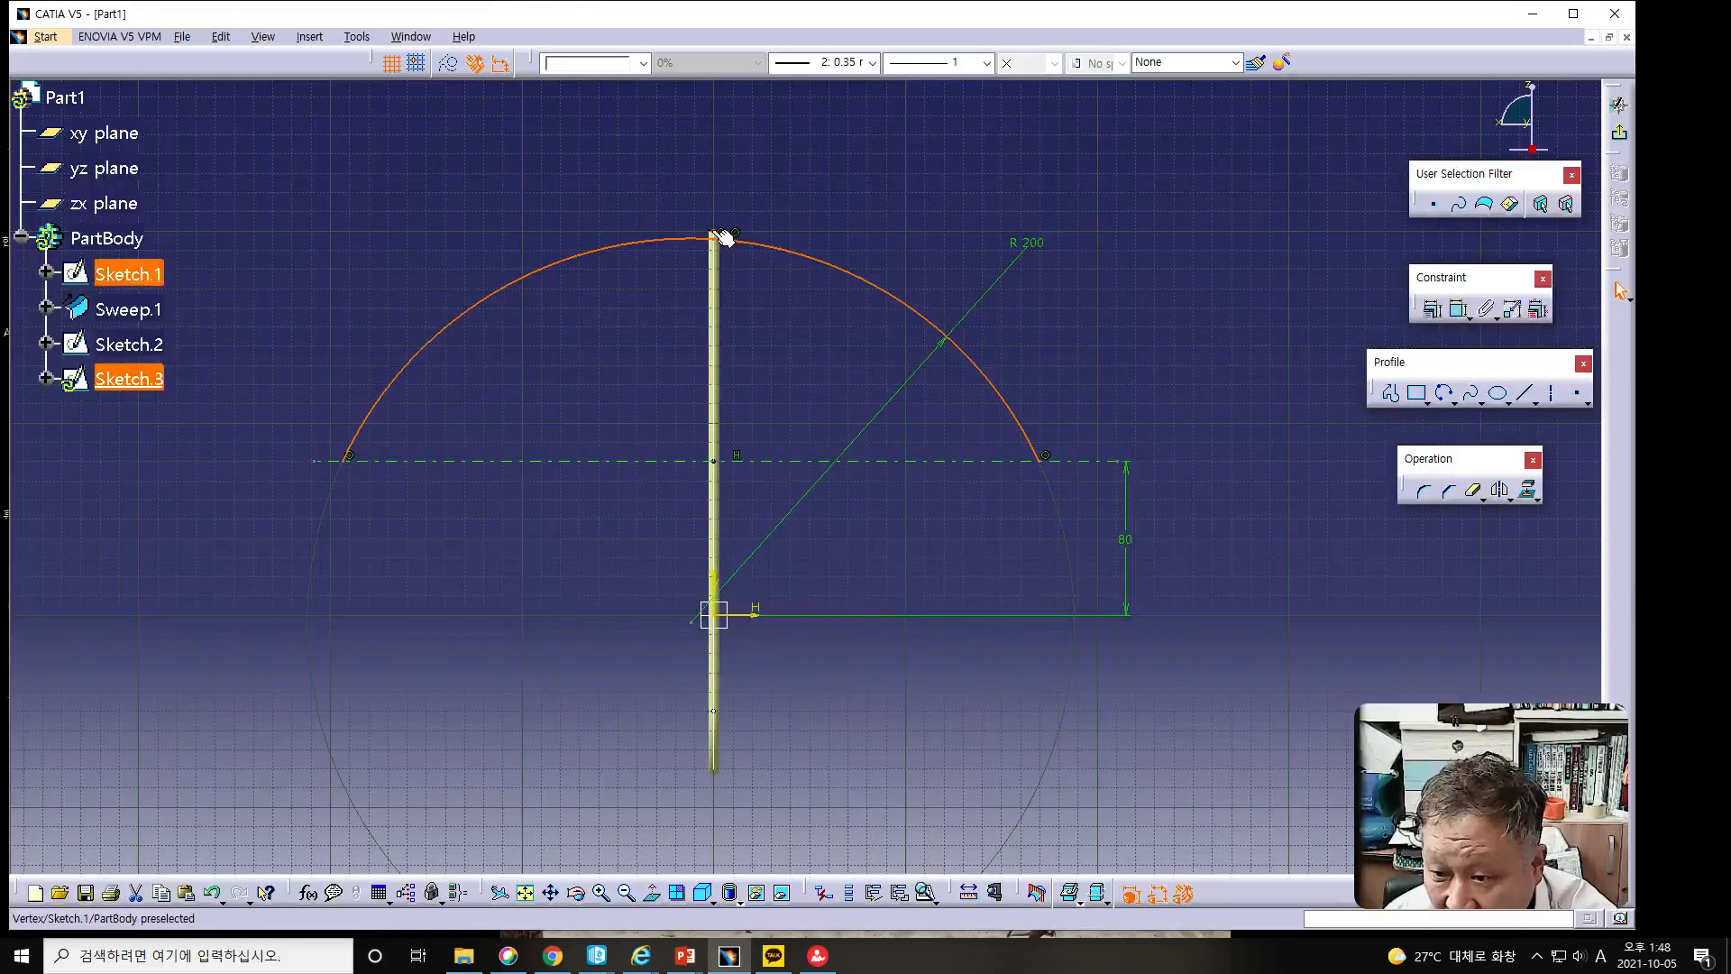
ctrl+click(724, 238)
click(1458, 309)
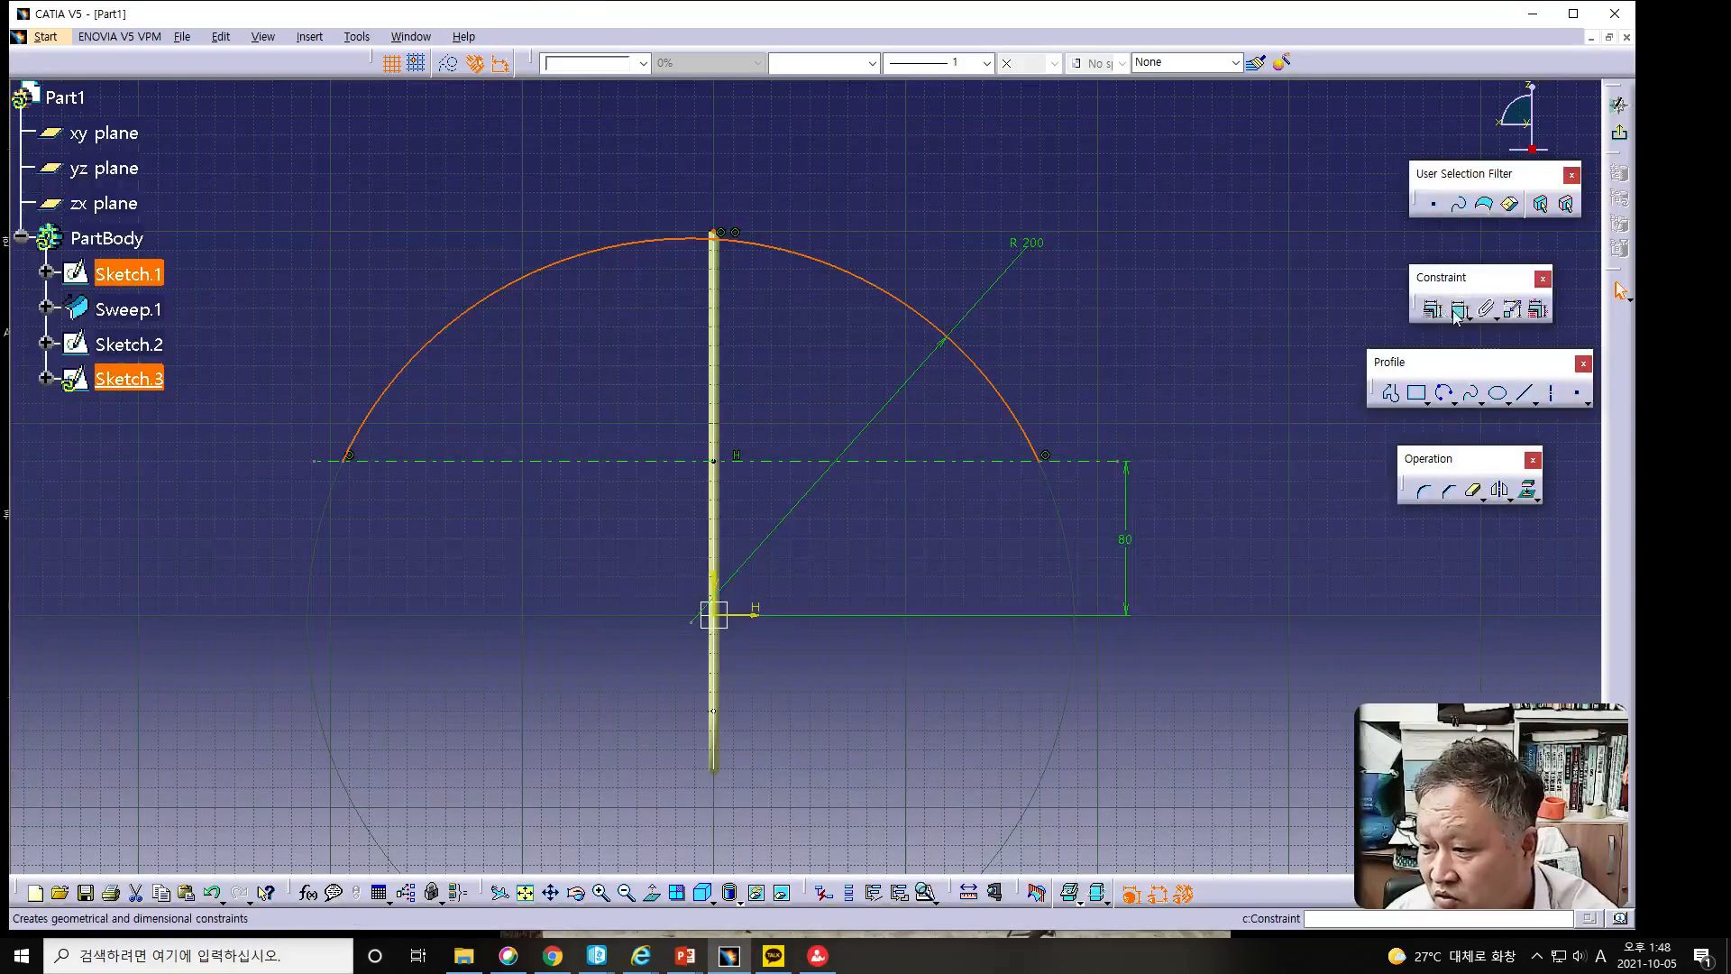
right_click(1167, 268)
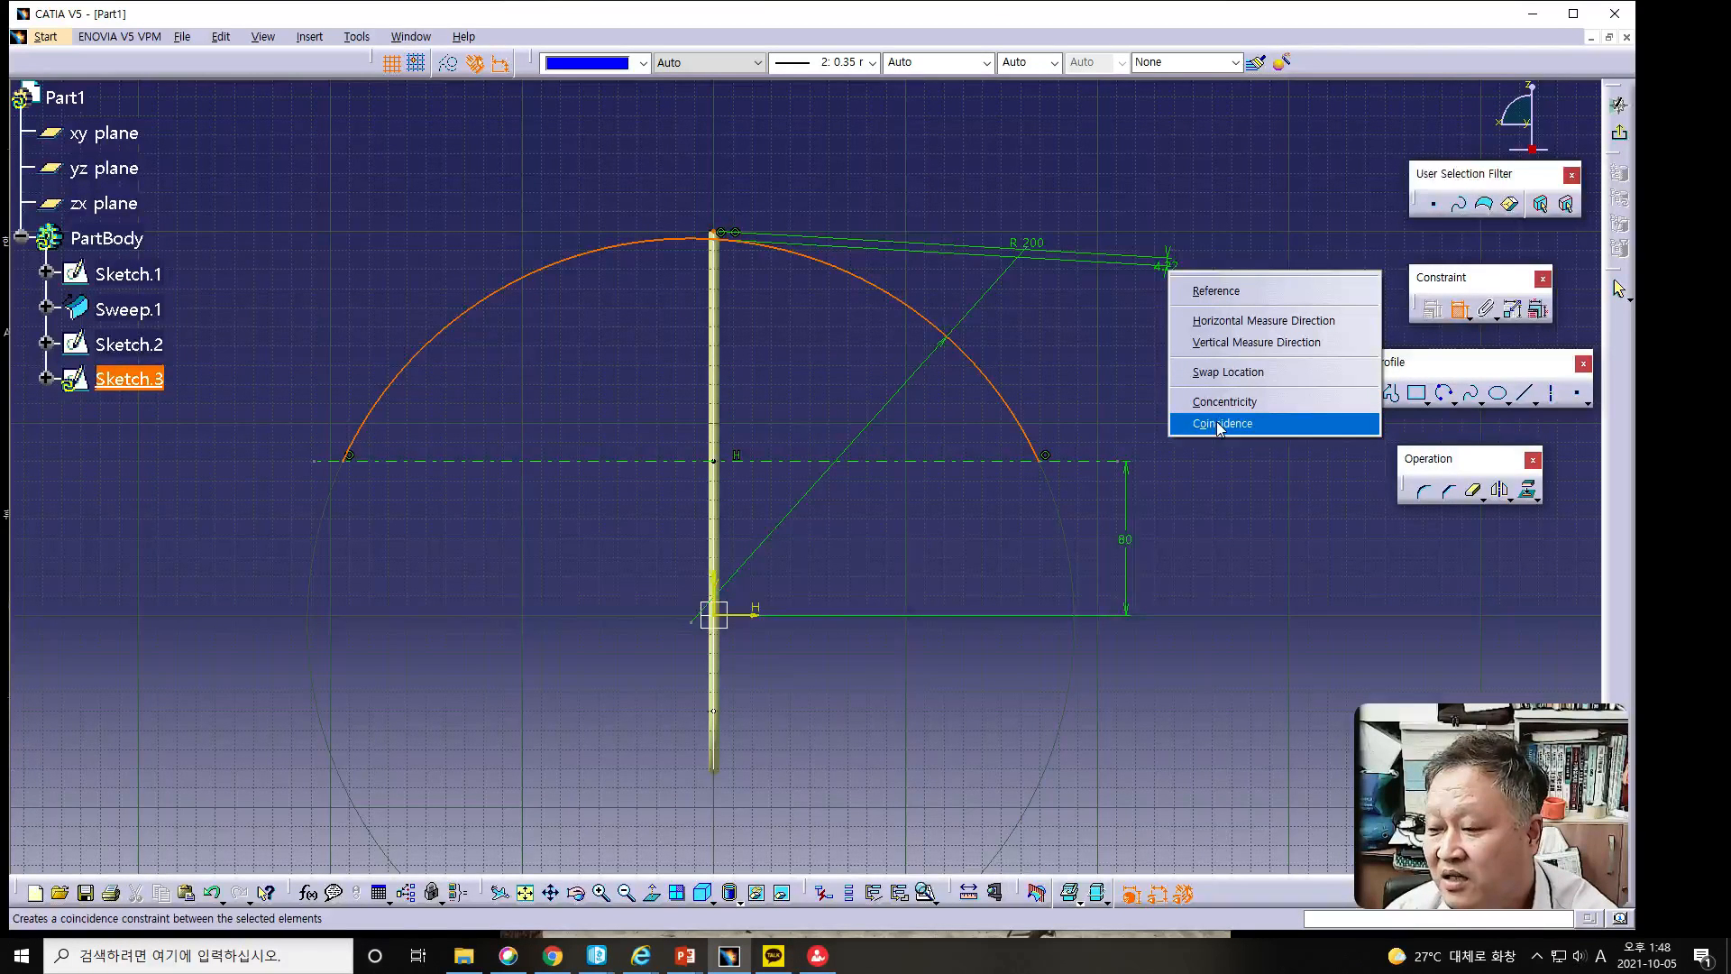
click(1226, 343)
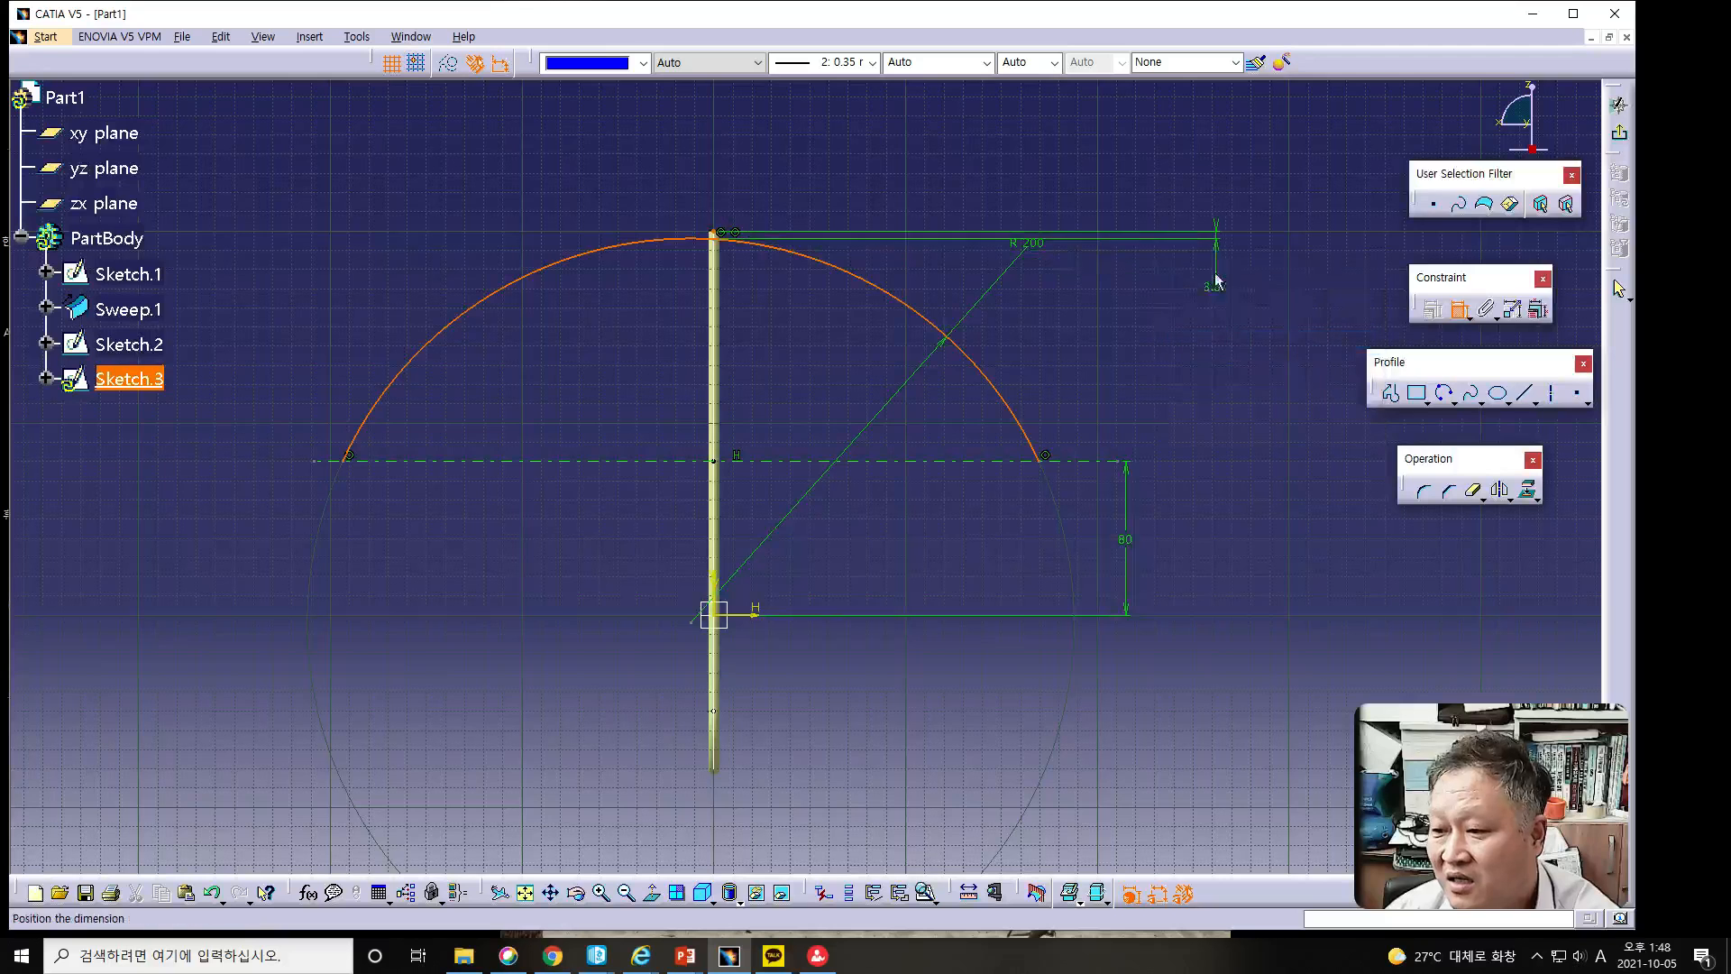
click(1224, 287)
double_click(1221, 285)
text(0.1)
key(Return)
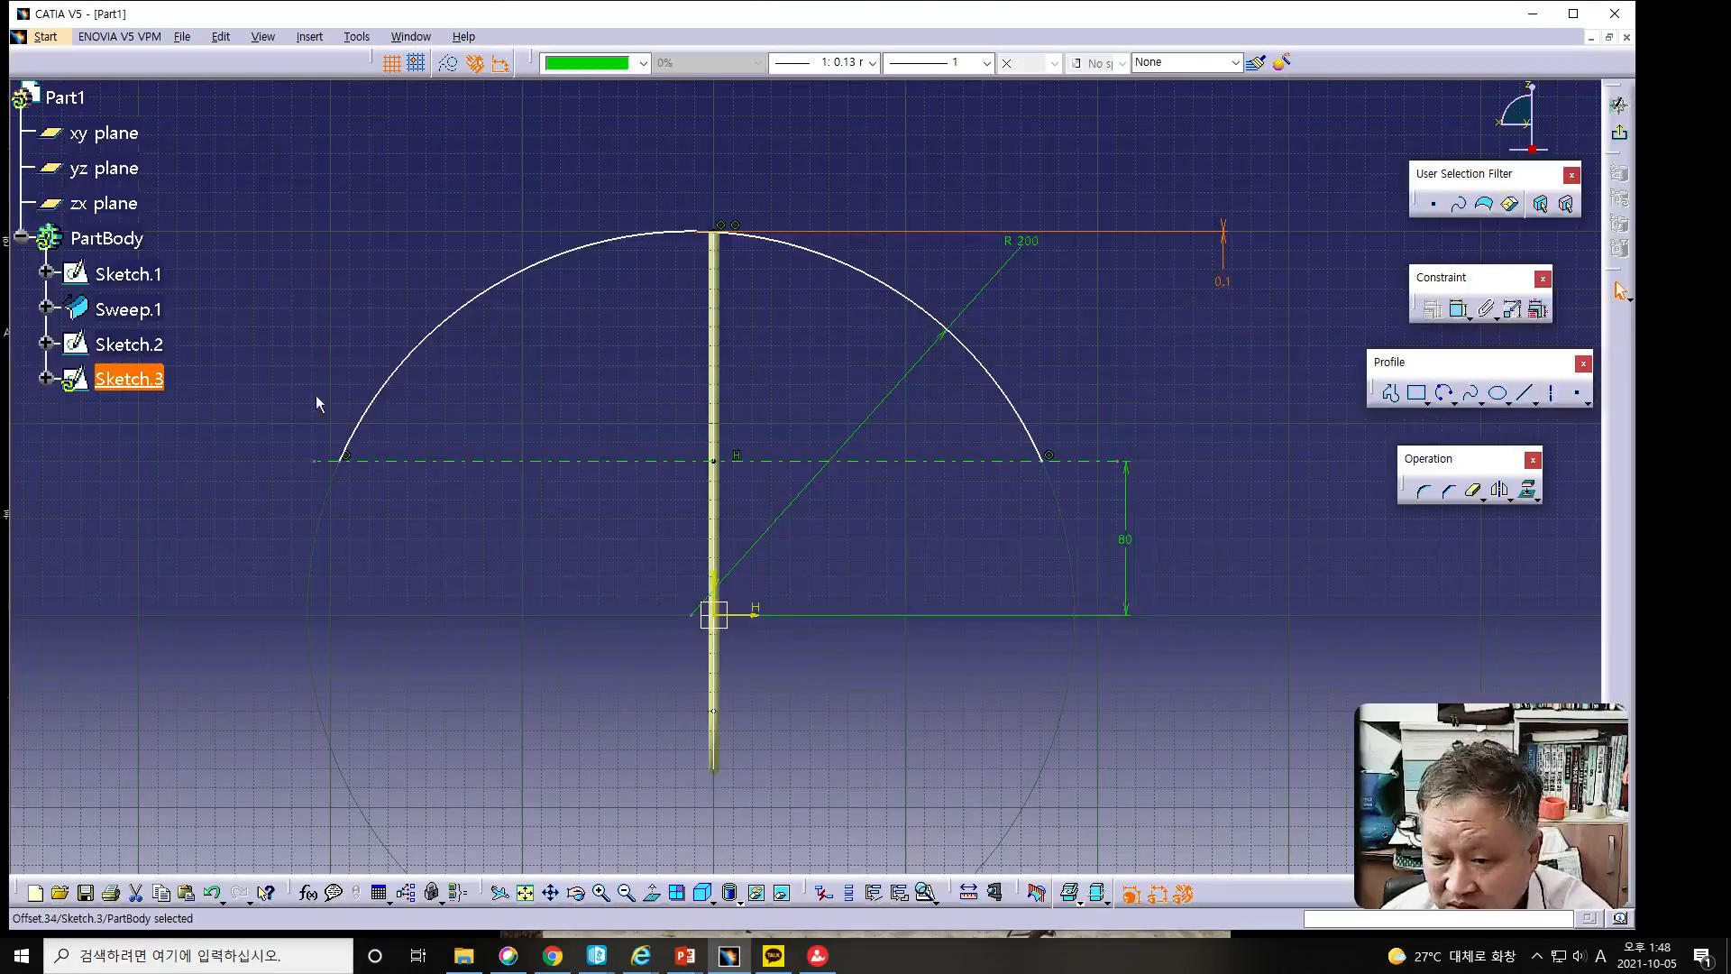
click(389, 395)
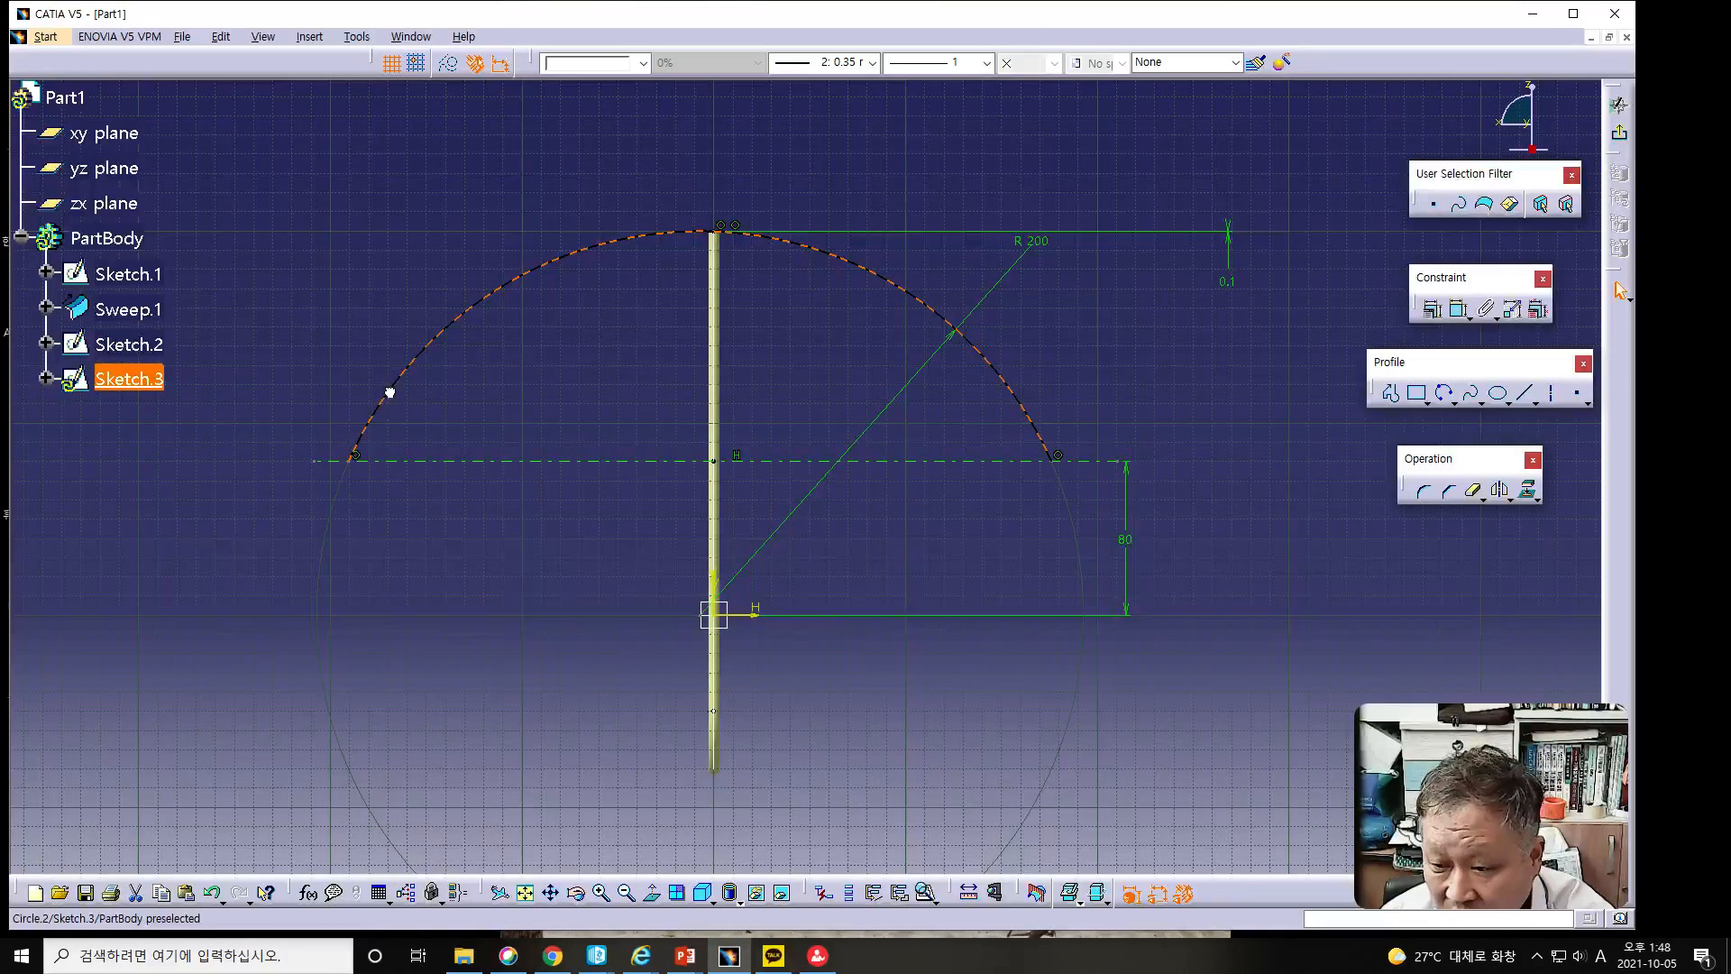
click(701, 616)
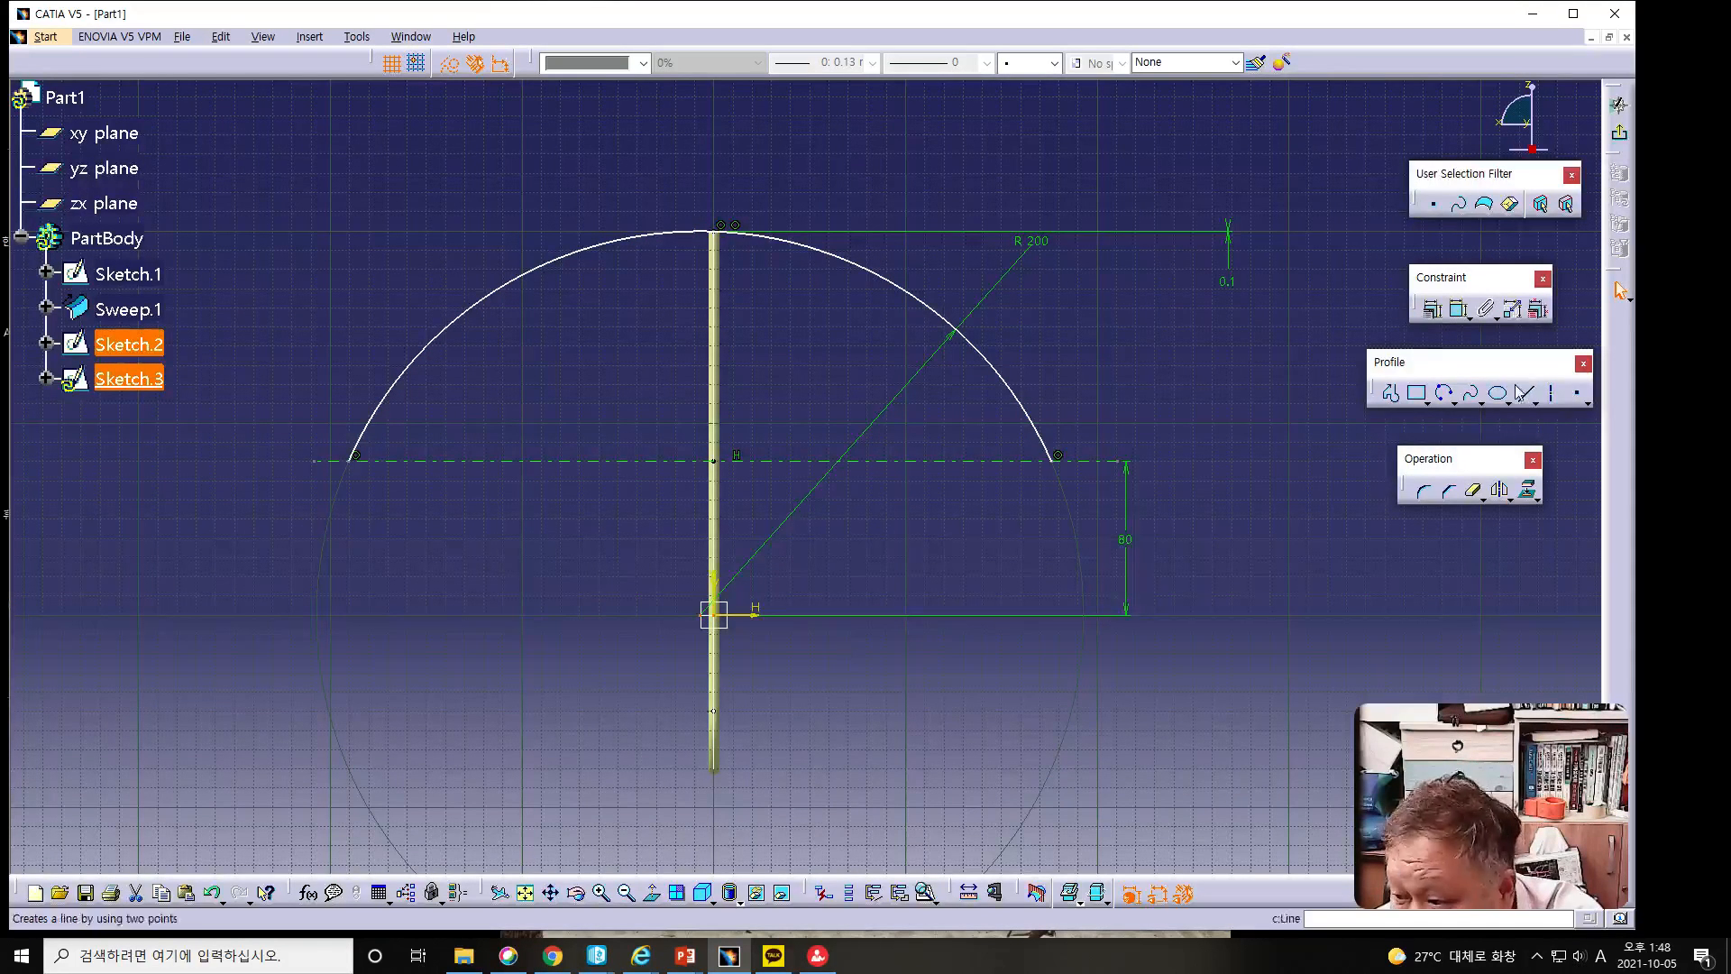
click(1431, 309)
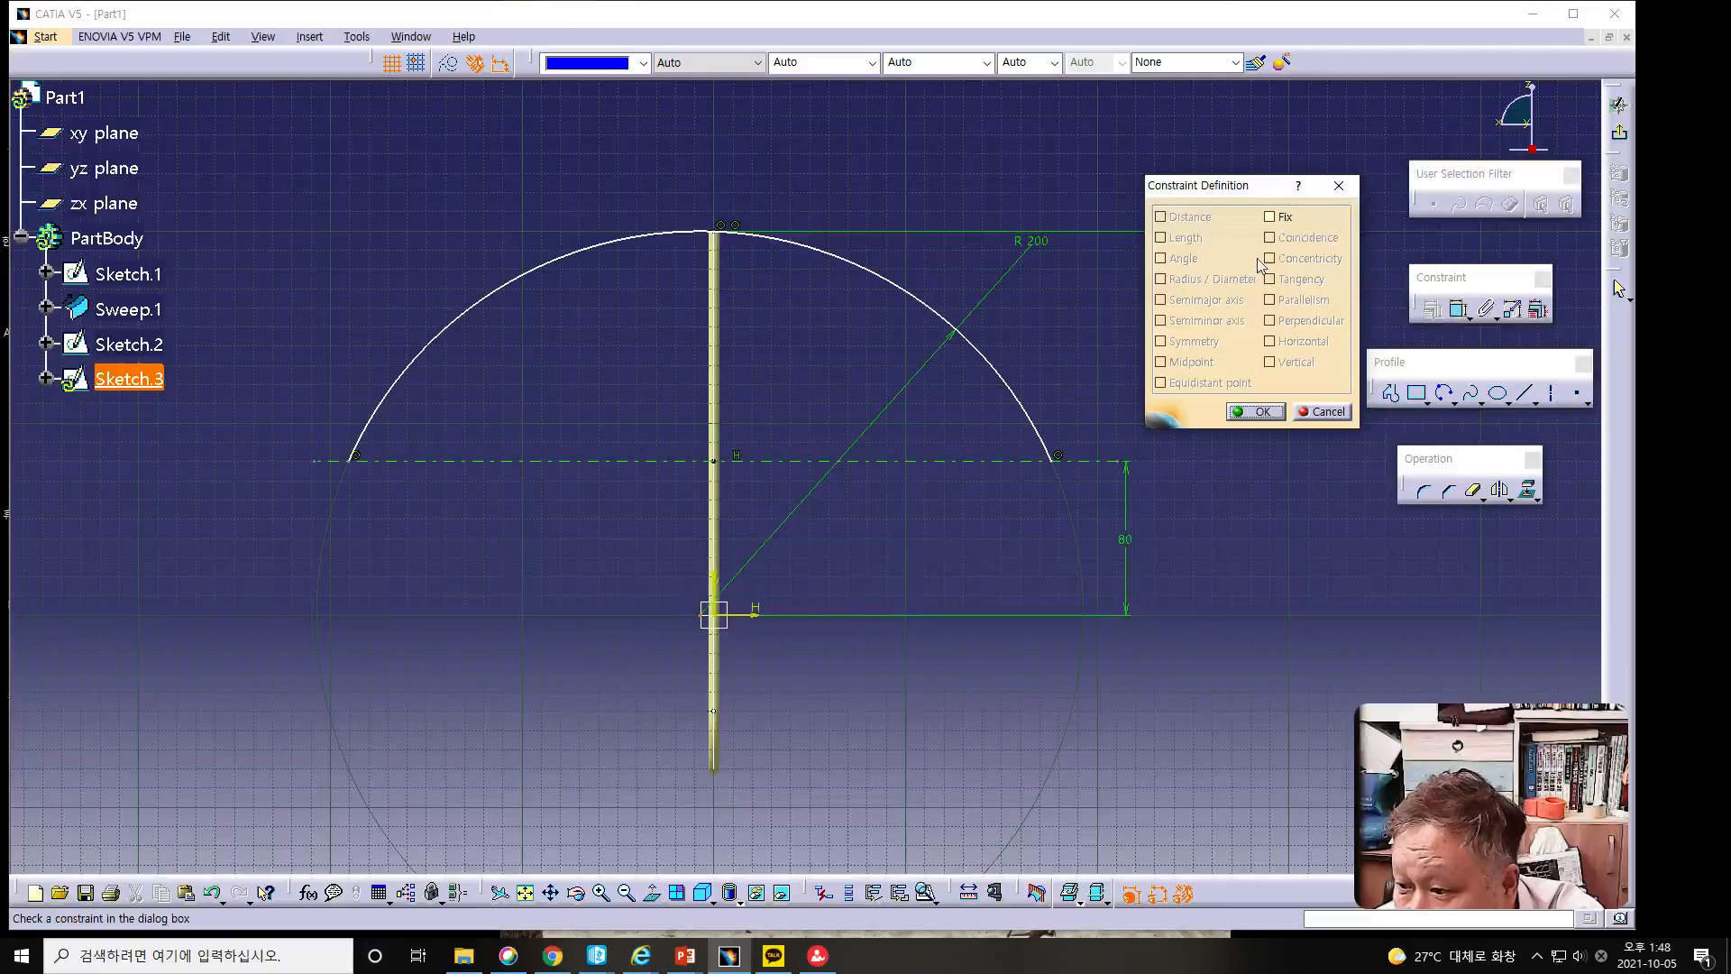
click(1322, 413)
Make the canopy arc's centre coincident with the sketch's vertical axis.
click(724, 603)
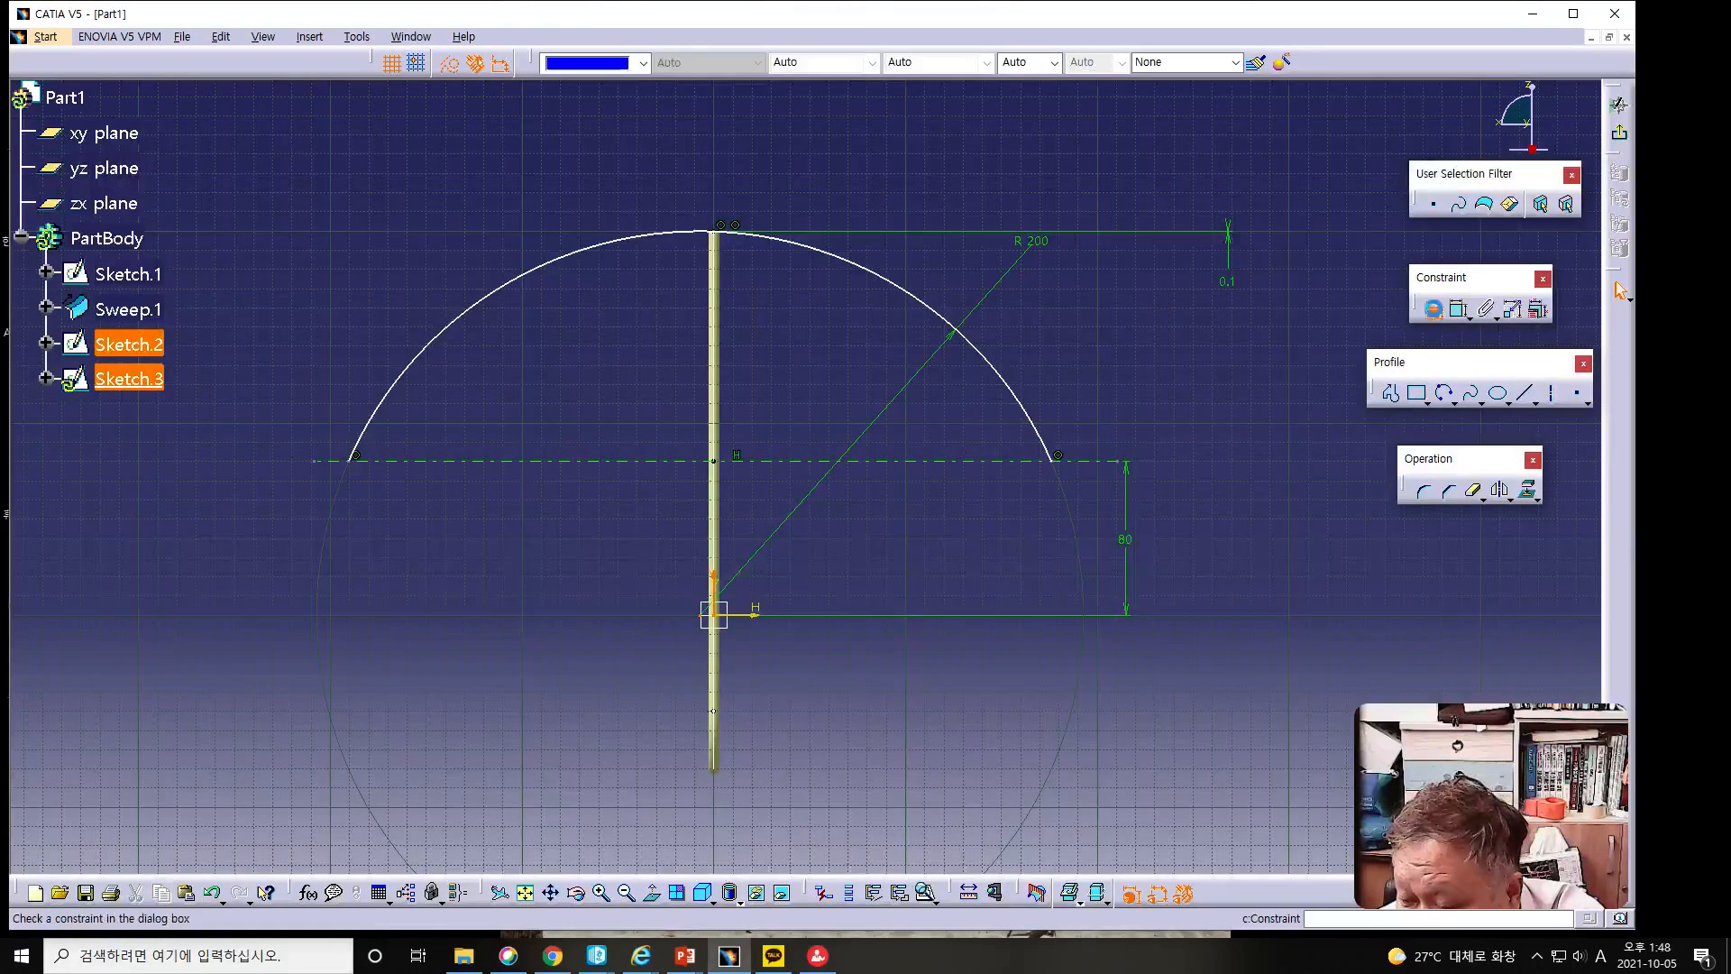
click(1433, 308)
click(1269, 237)
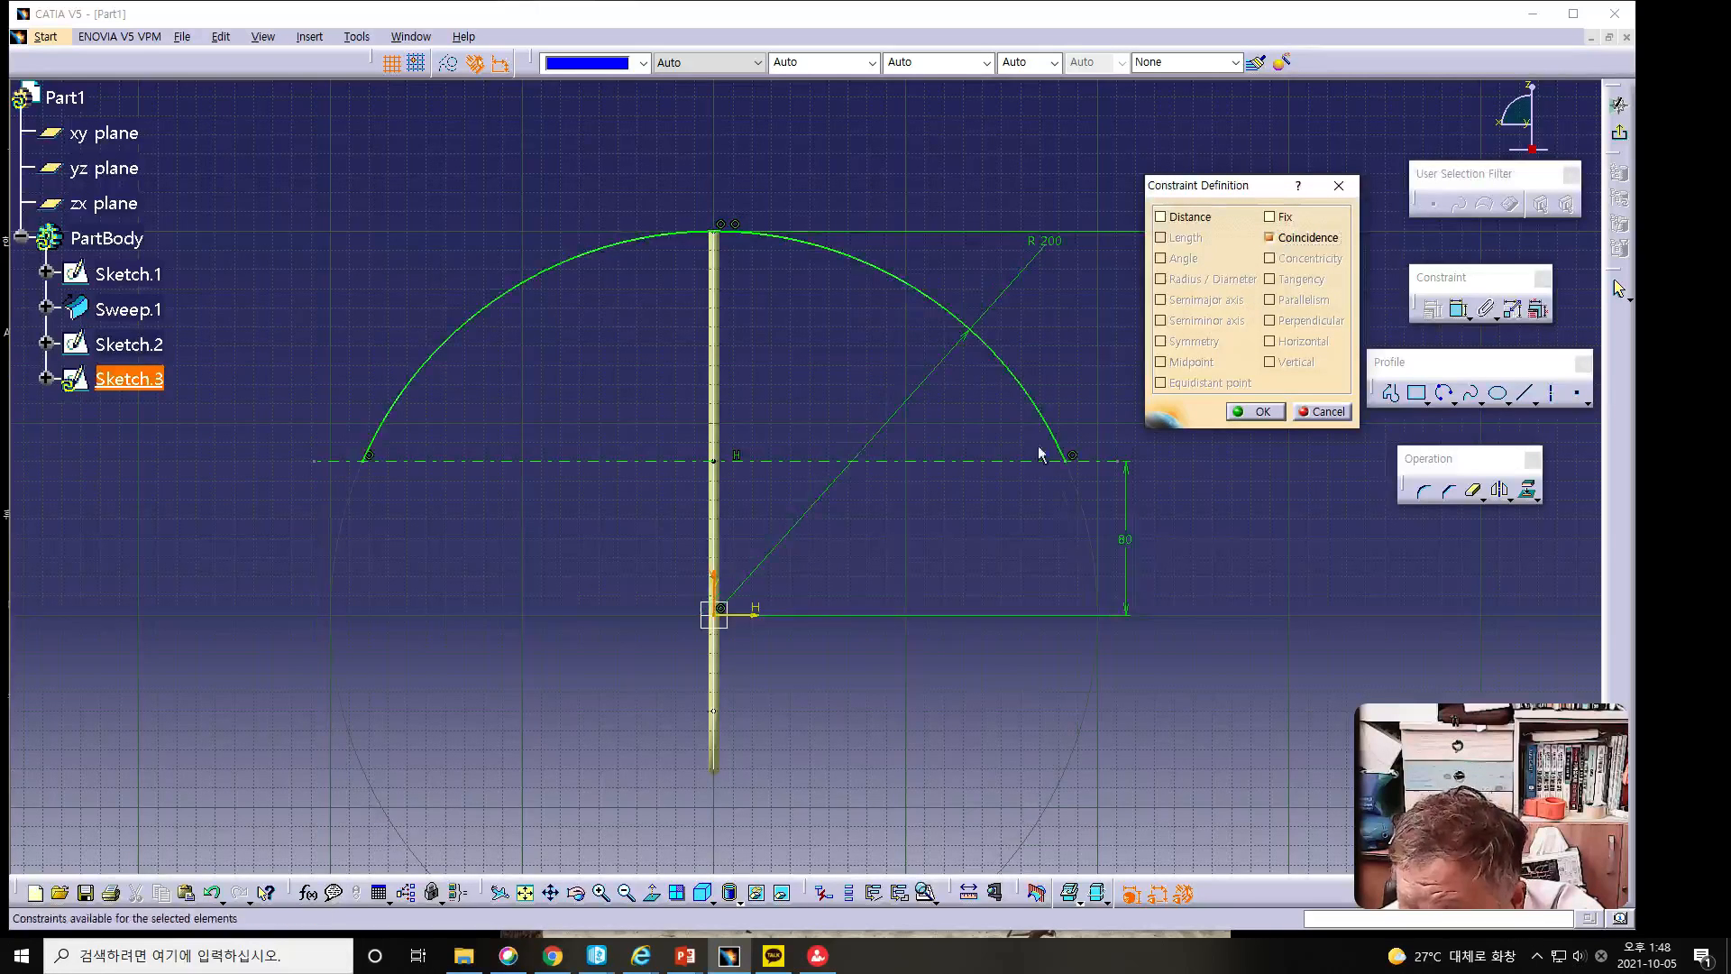
click(833, 707)
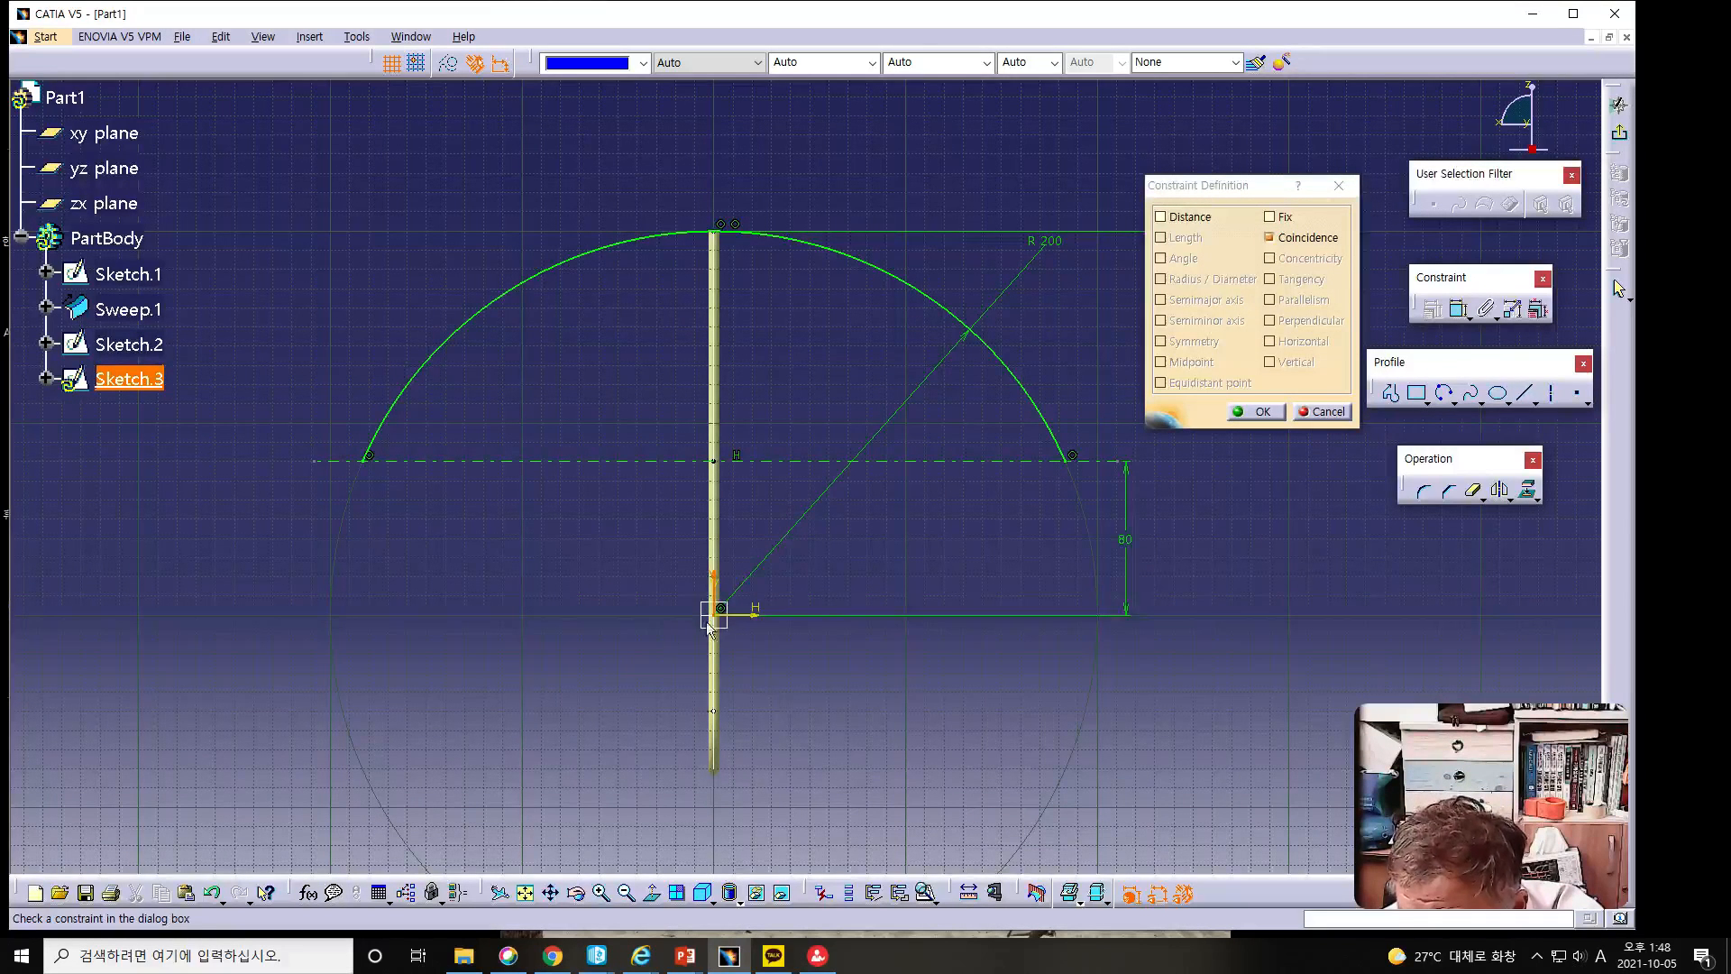
mouse_move(807, 700)
middle_down()
mouse_move(787, 822)
mouse_move(743, 544)
mouse_move(794, 969)
middle_up()
middle_drag(981, 777, 1000, 831)
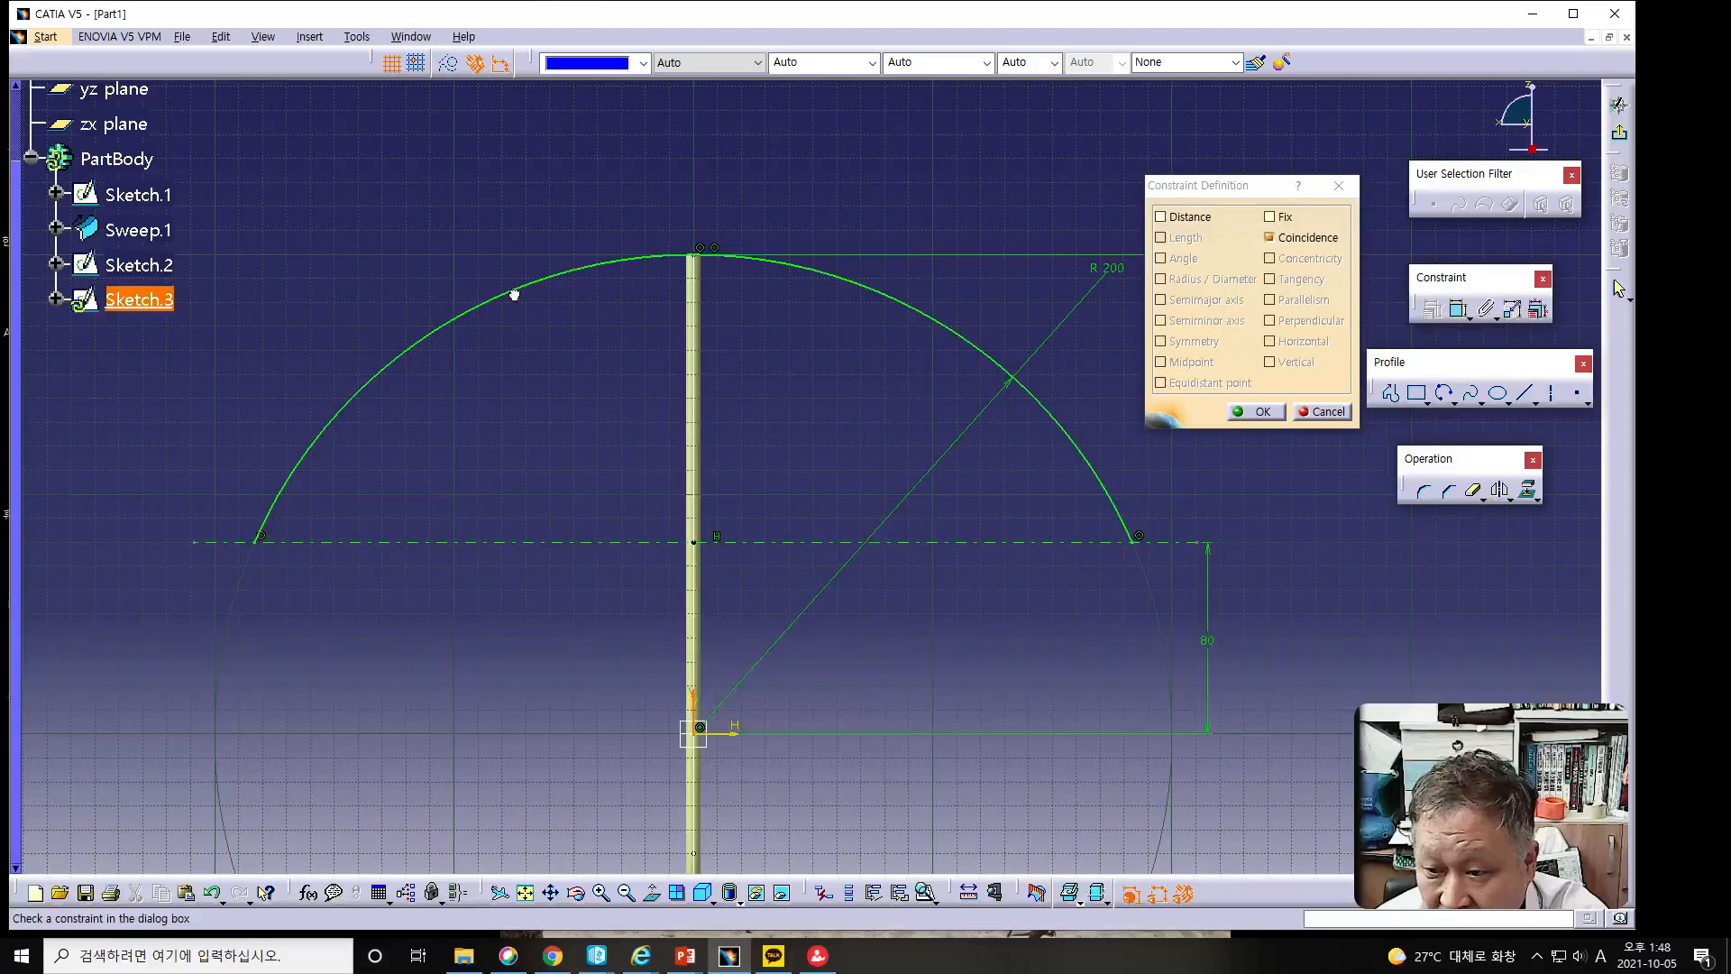
click(1323, 411)
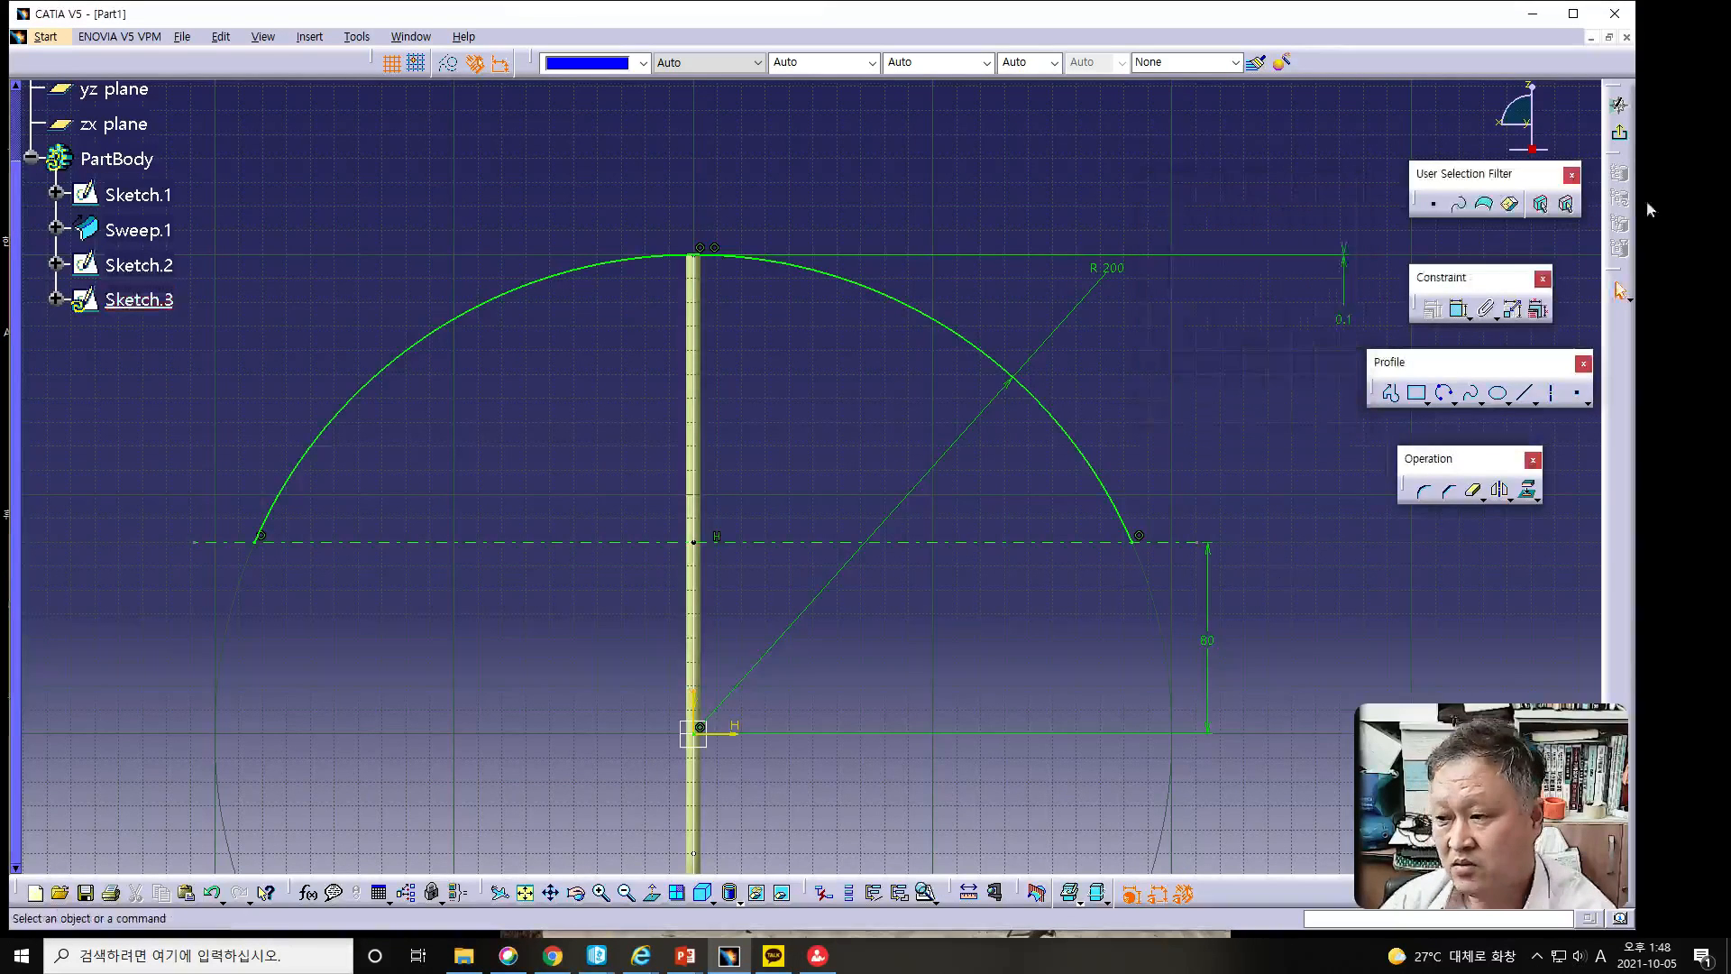
Exit the second canopy arc sketch and return to the 3D model.
click(1620, 133)
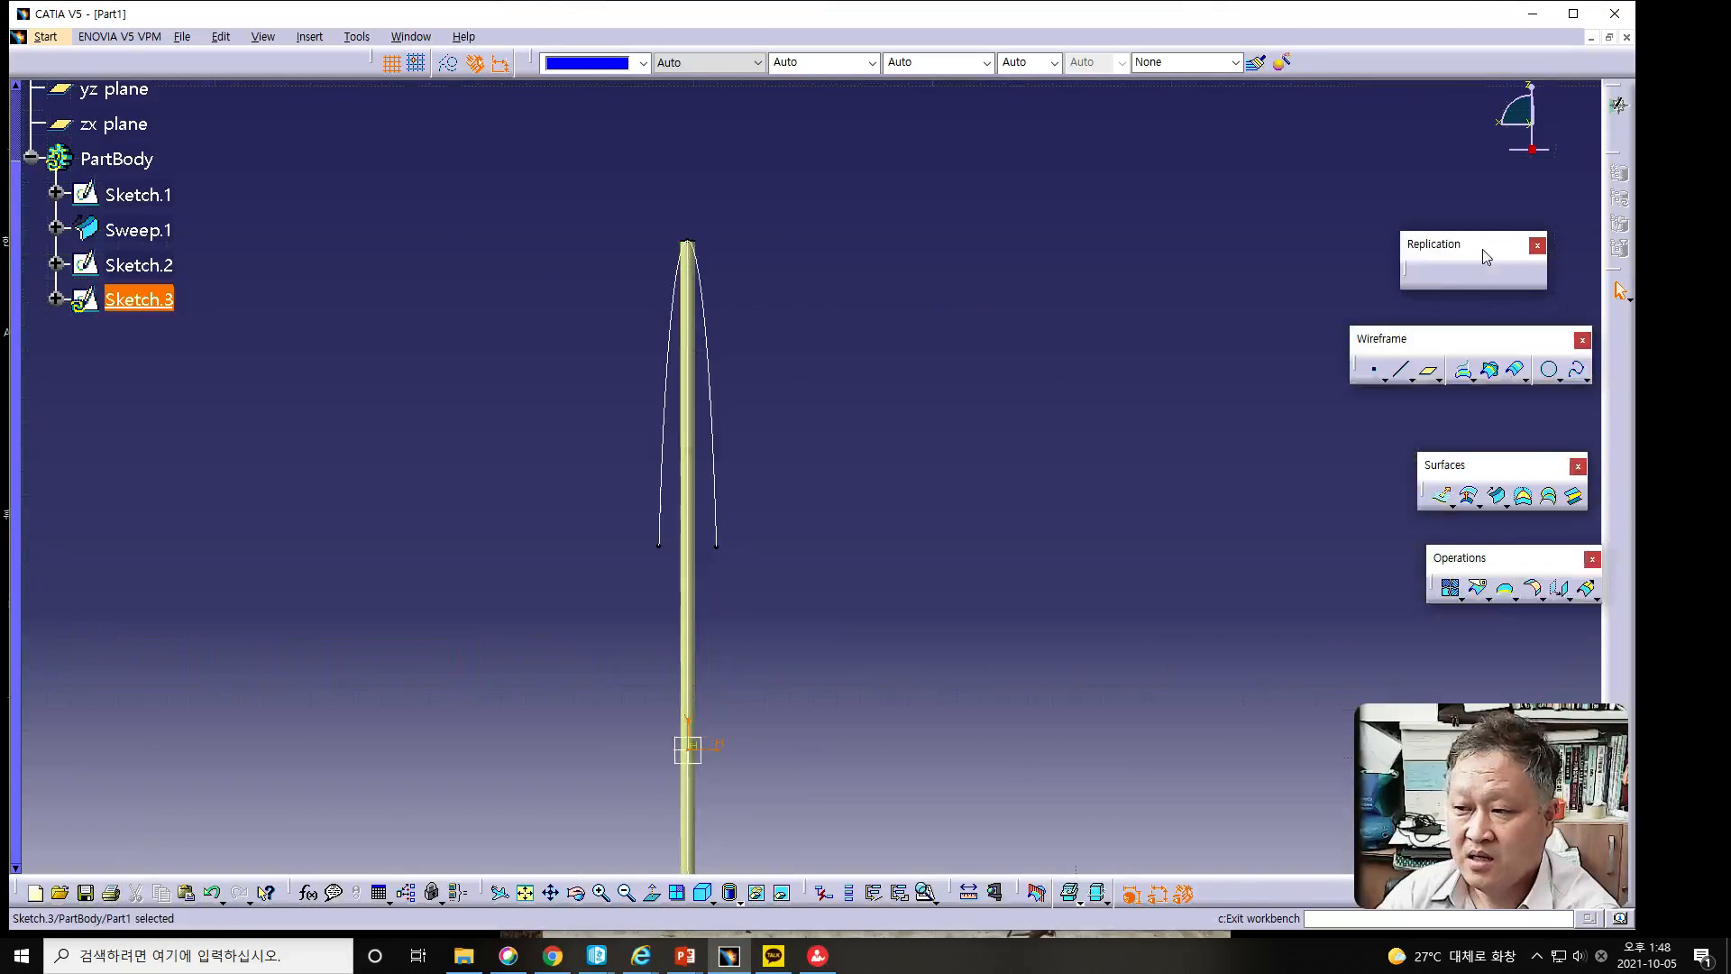
mouse_move(944, 559)
middle_down()
mouse_move(1019, 584)
mouse_move(1025, 608)
middle_up()
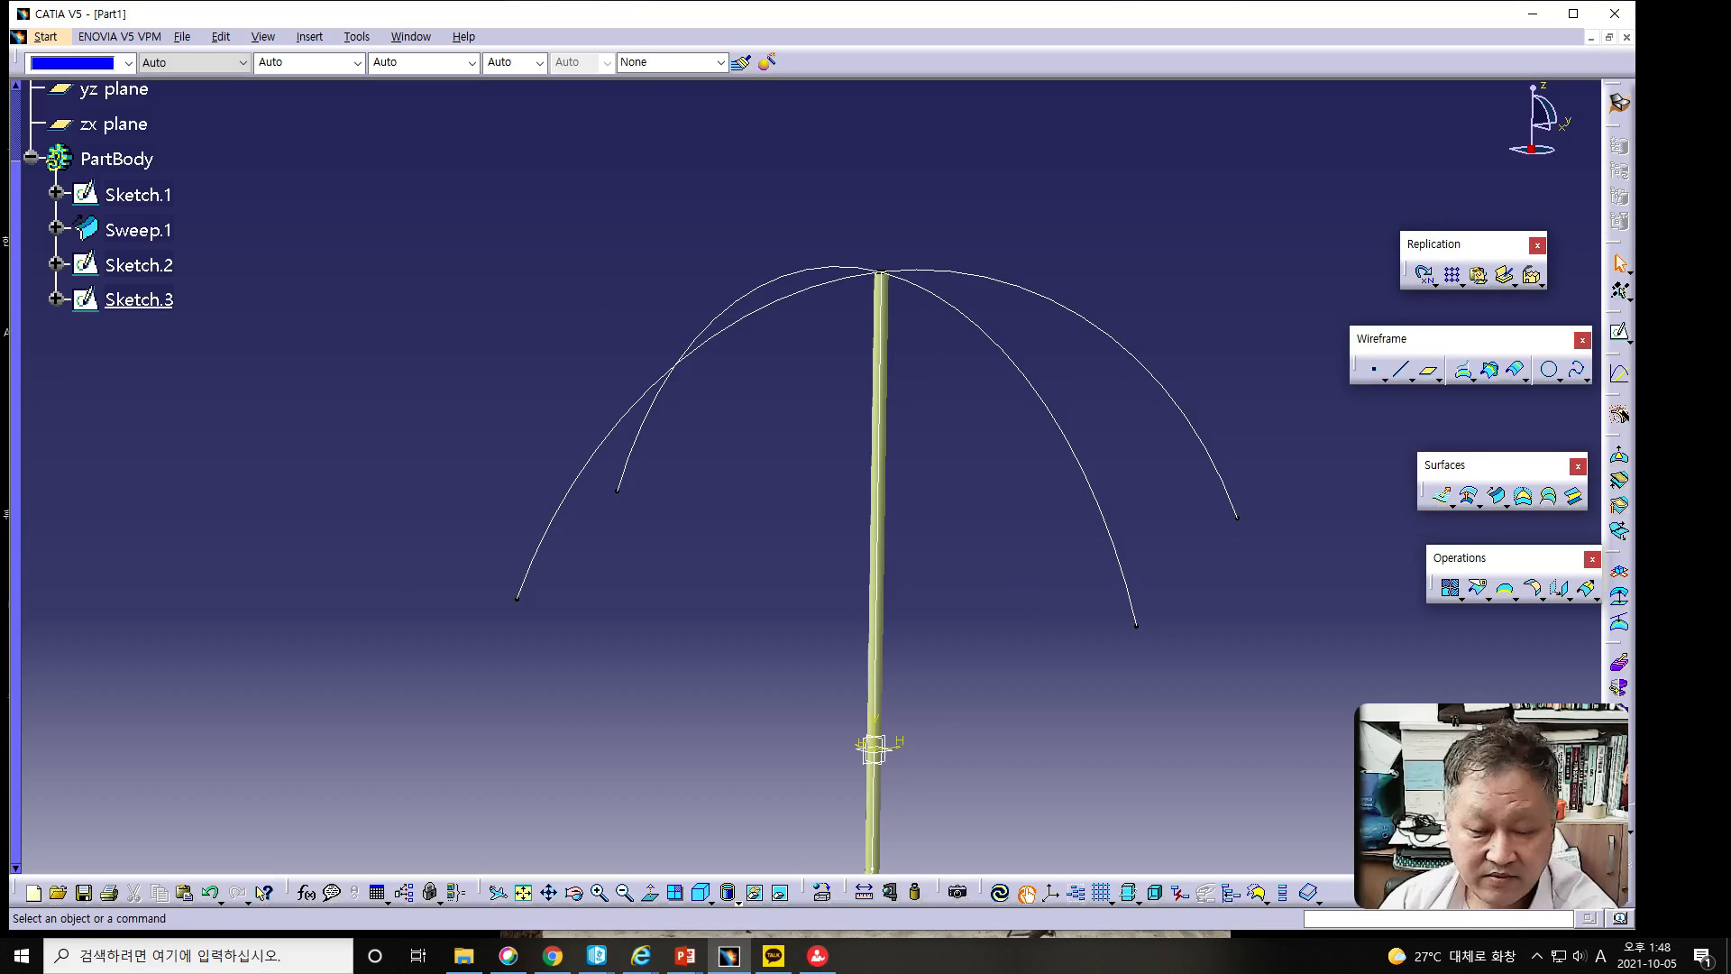
Create a reference plane offset 80 mm from the xy plane.
key(alt+Tab)
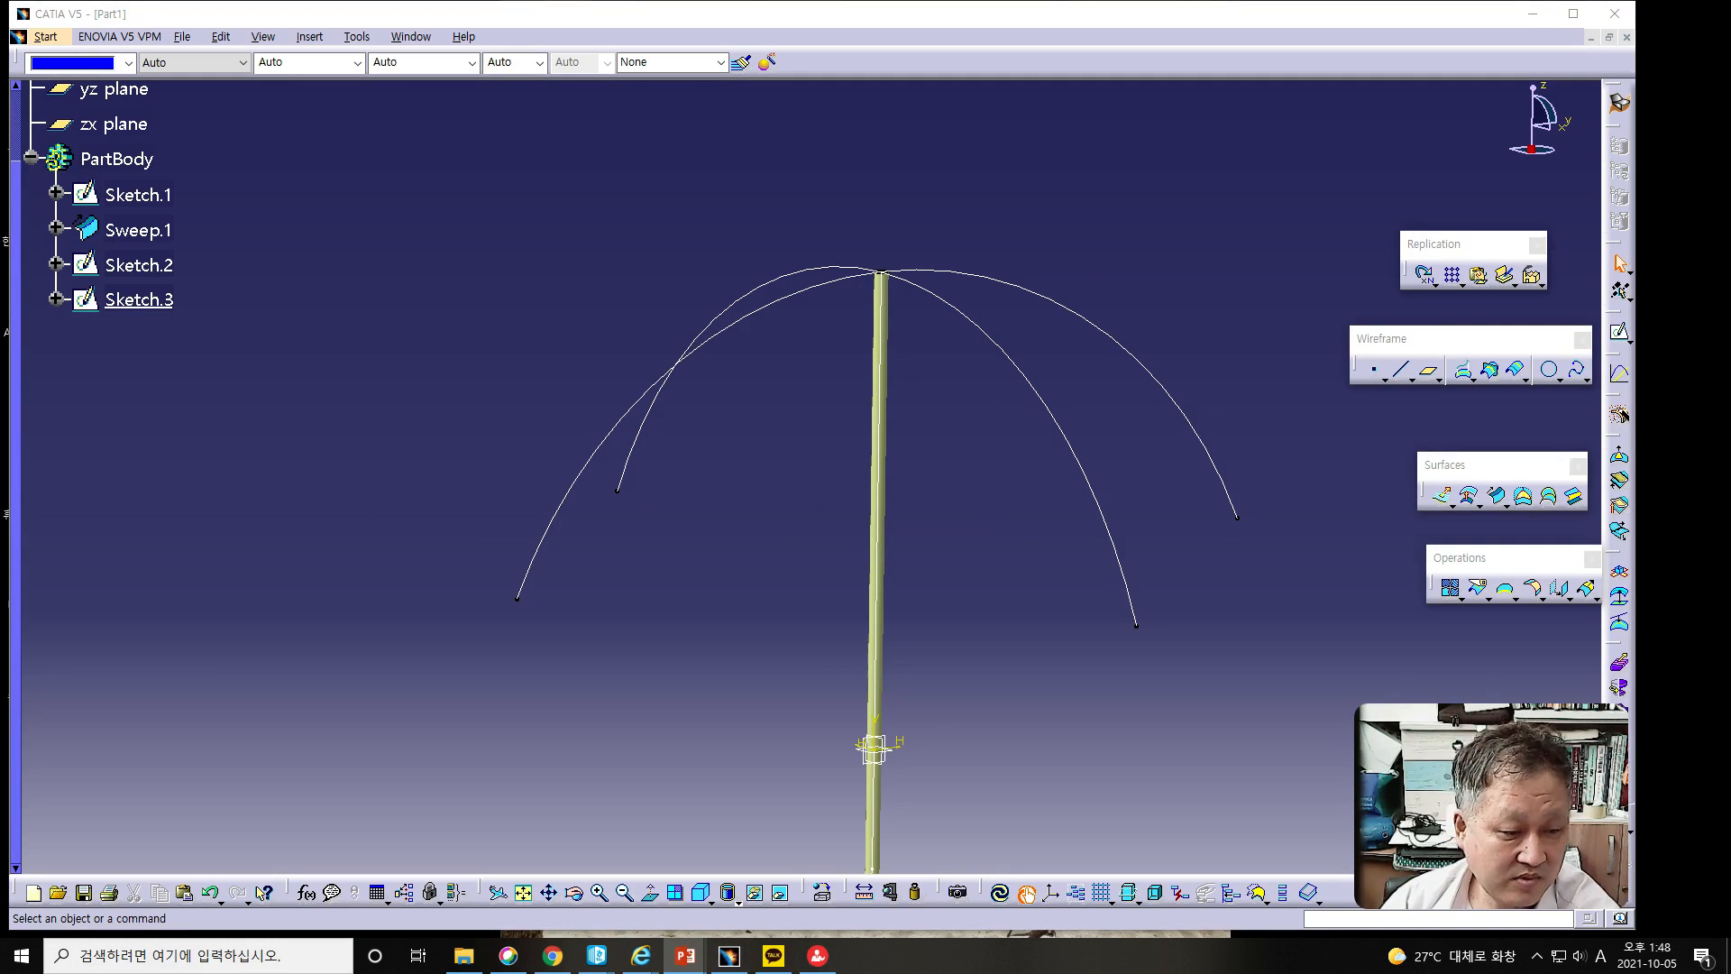
middle_drag(634, 742, 540, 646)
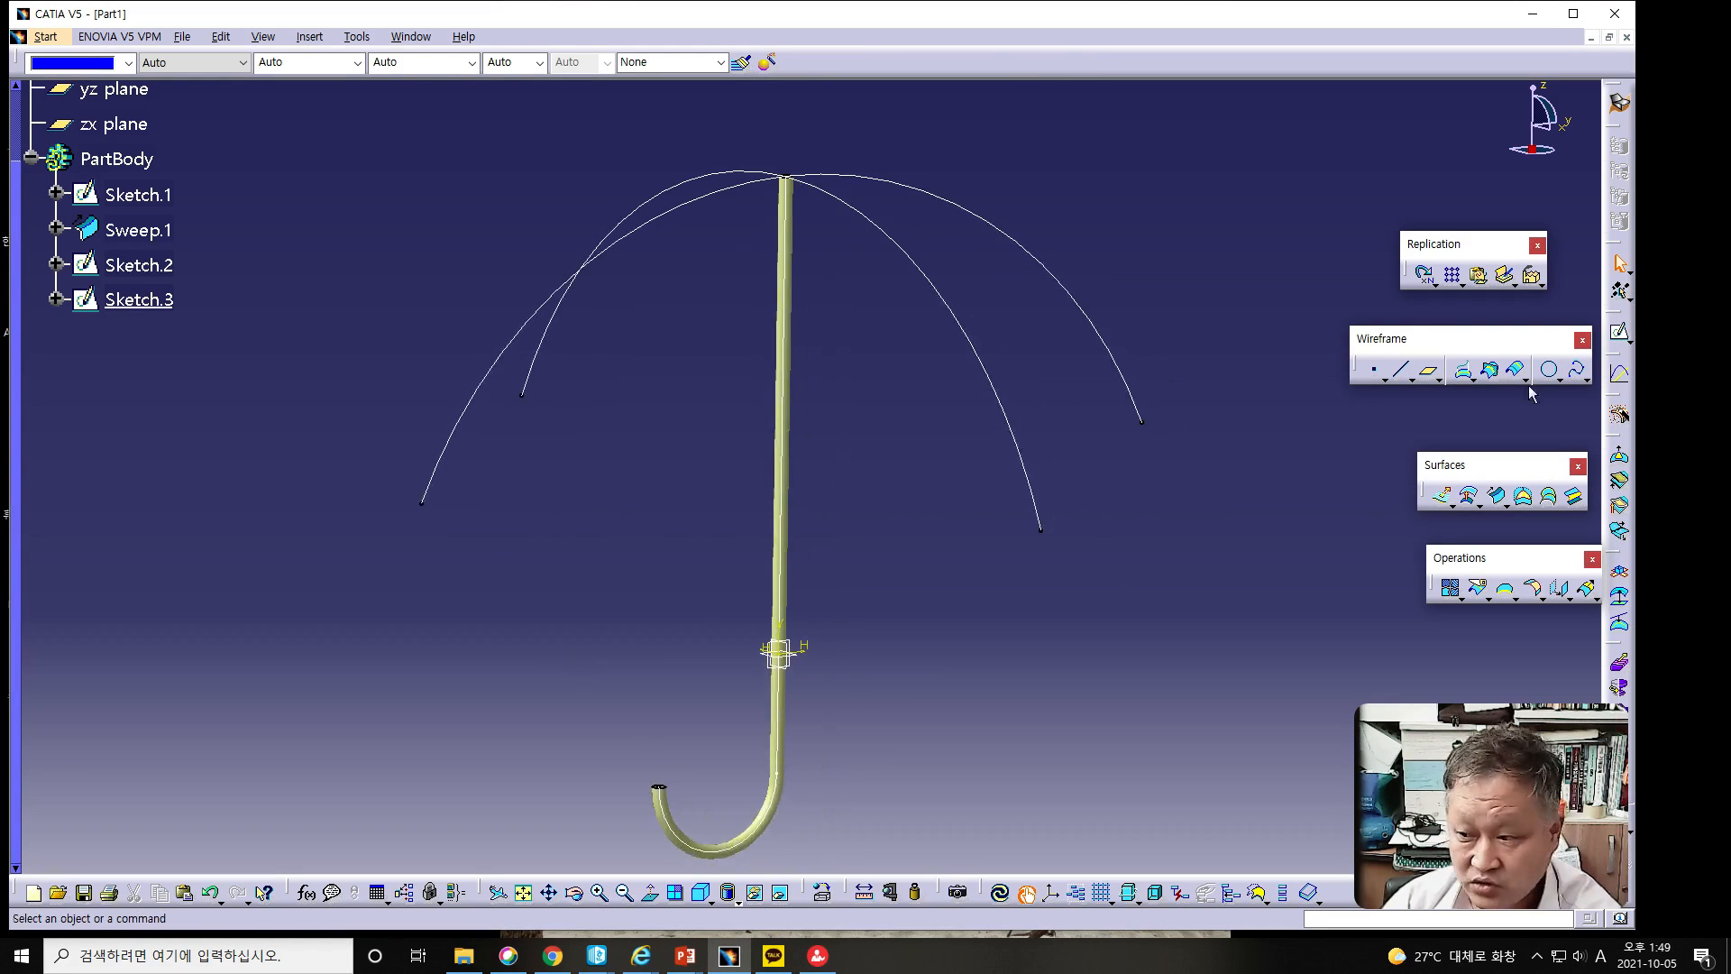
click(1431, 373)
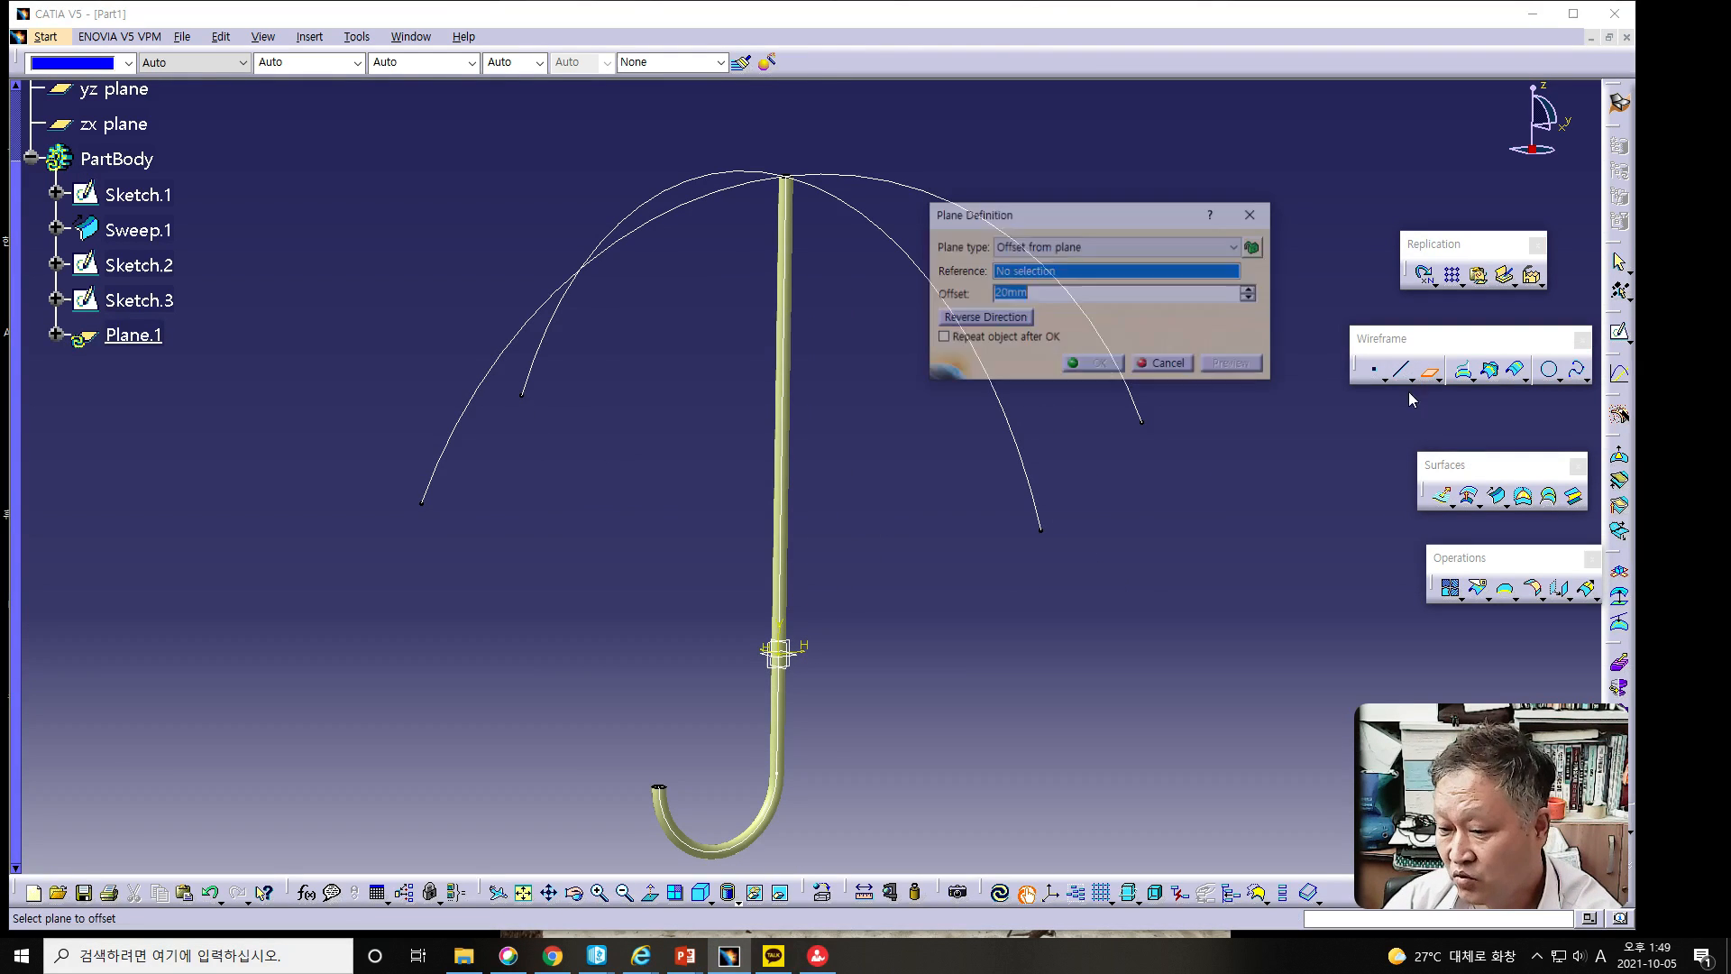
click(1072, 248)
click(1070, 248)
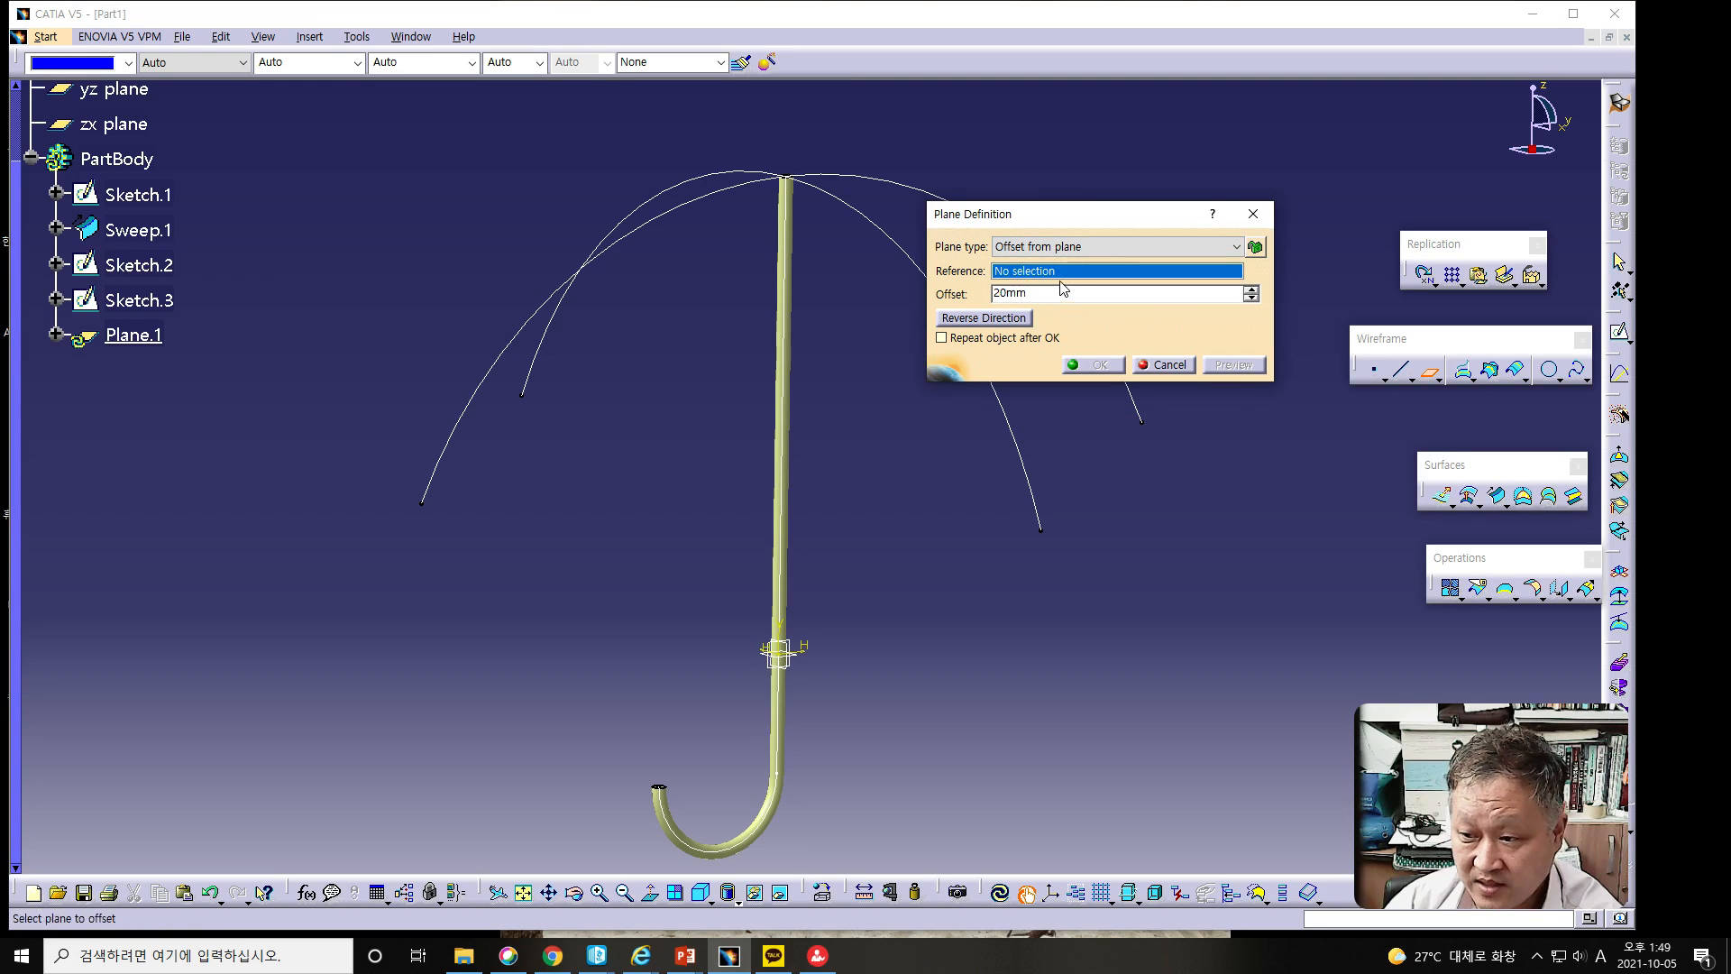
right_click(1064, 272)
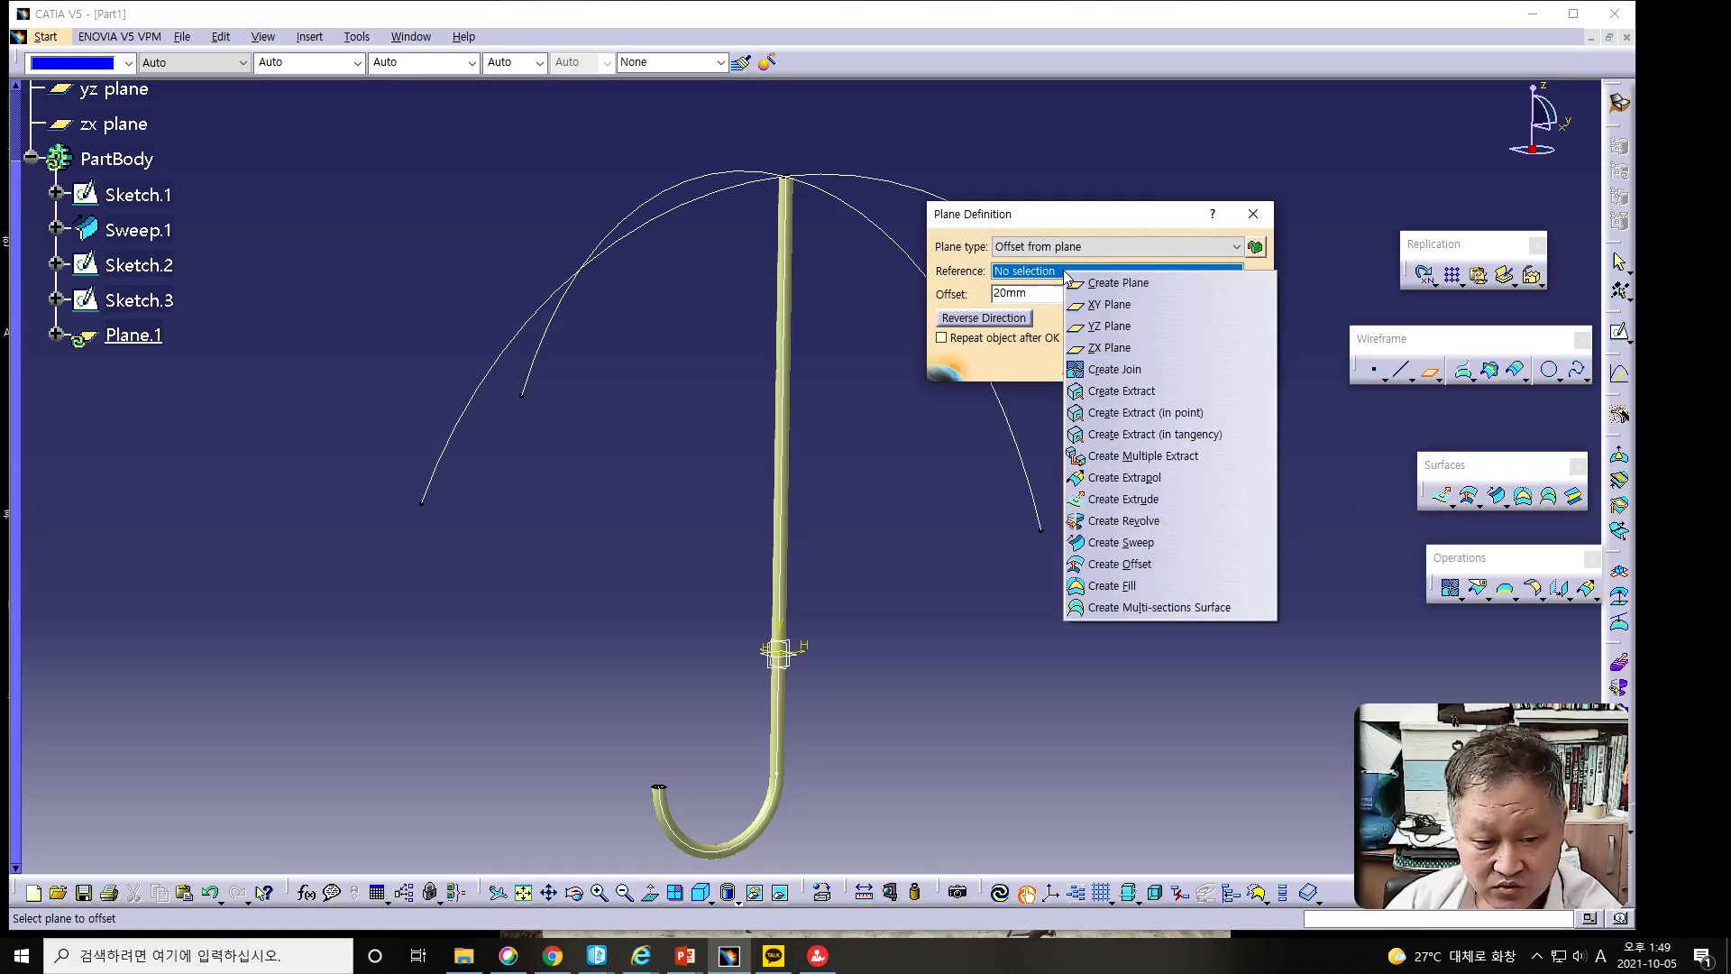
click(1098, 304)
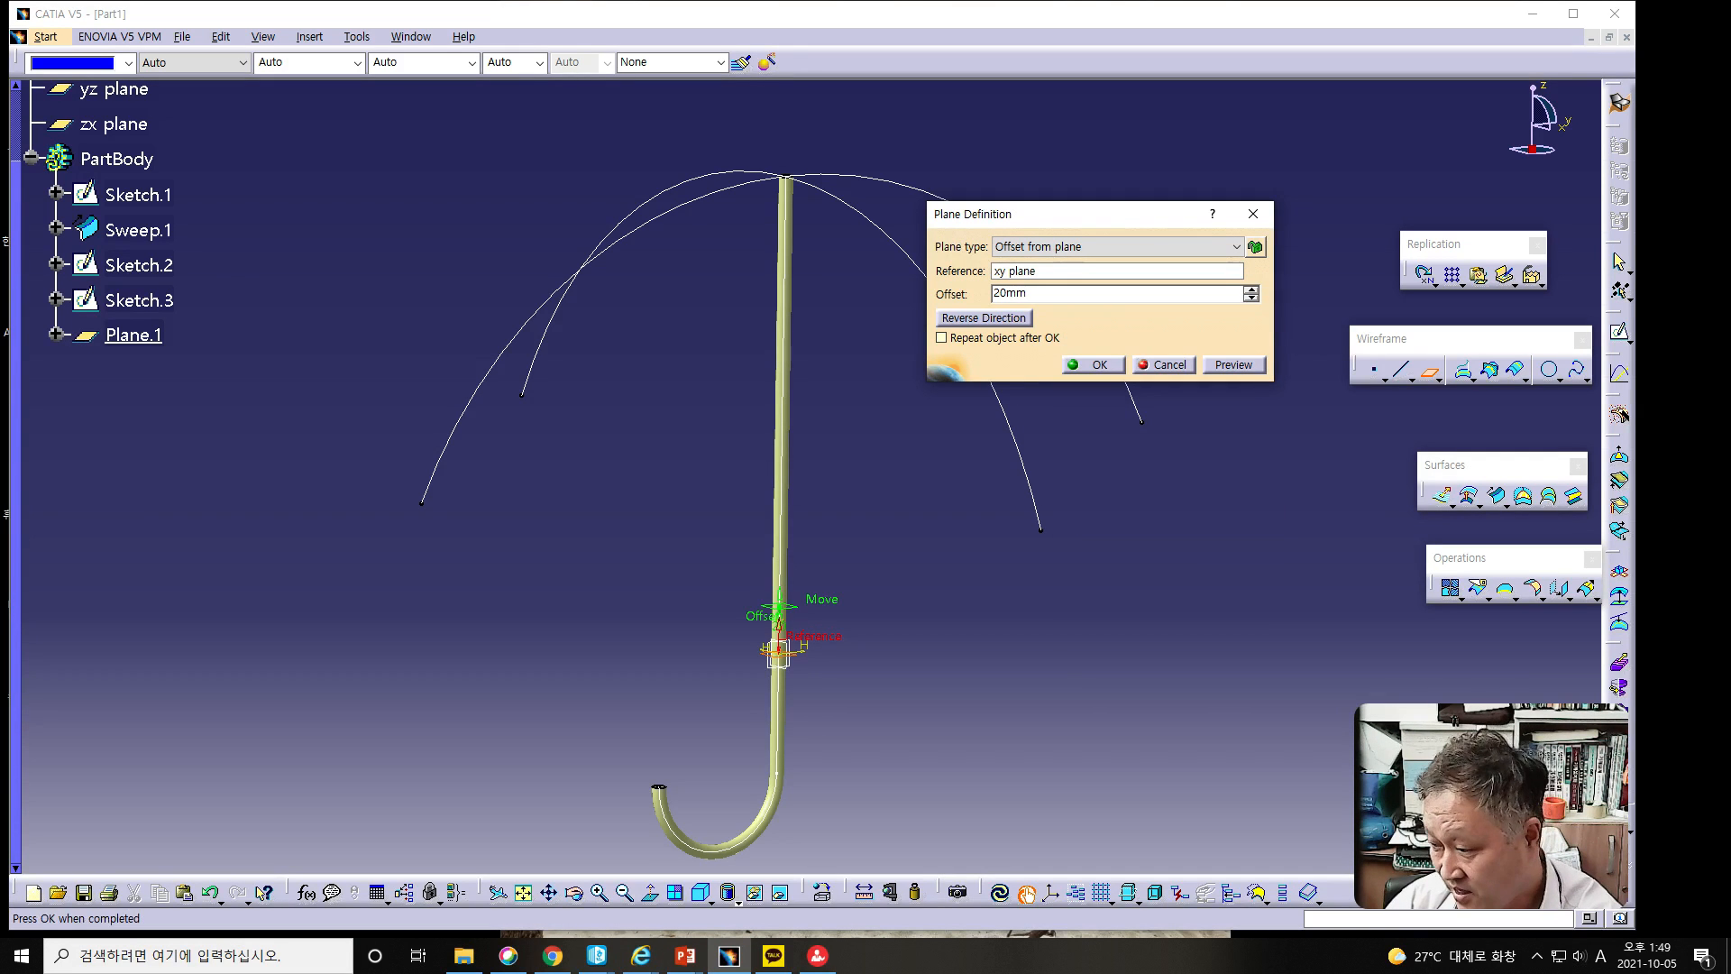
drag(1002, 293, 934, 298)
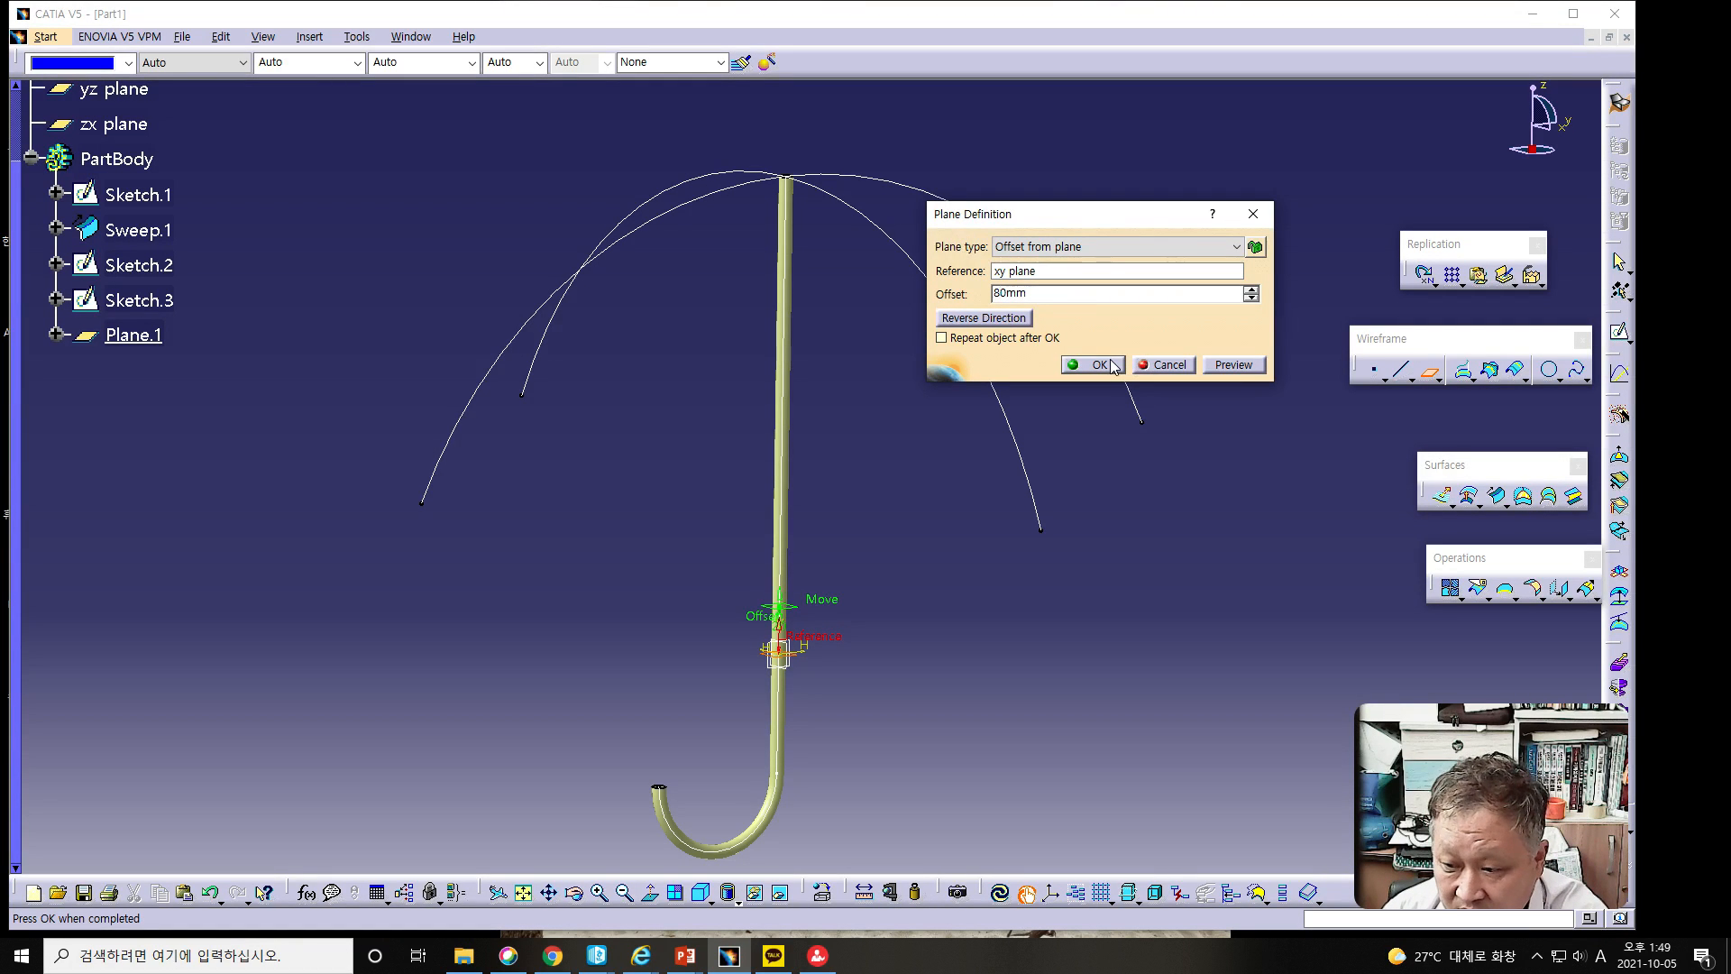
click(1234, 365)
click(1093, 365)
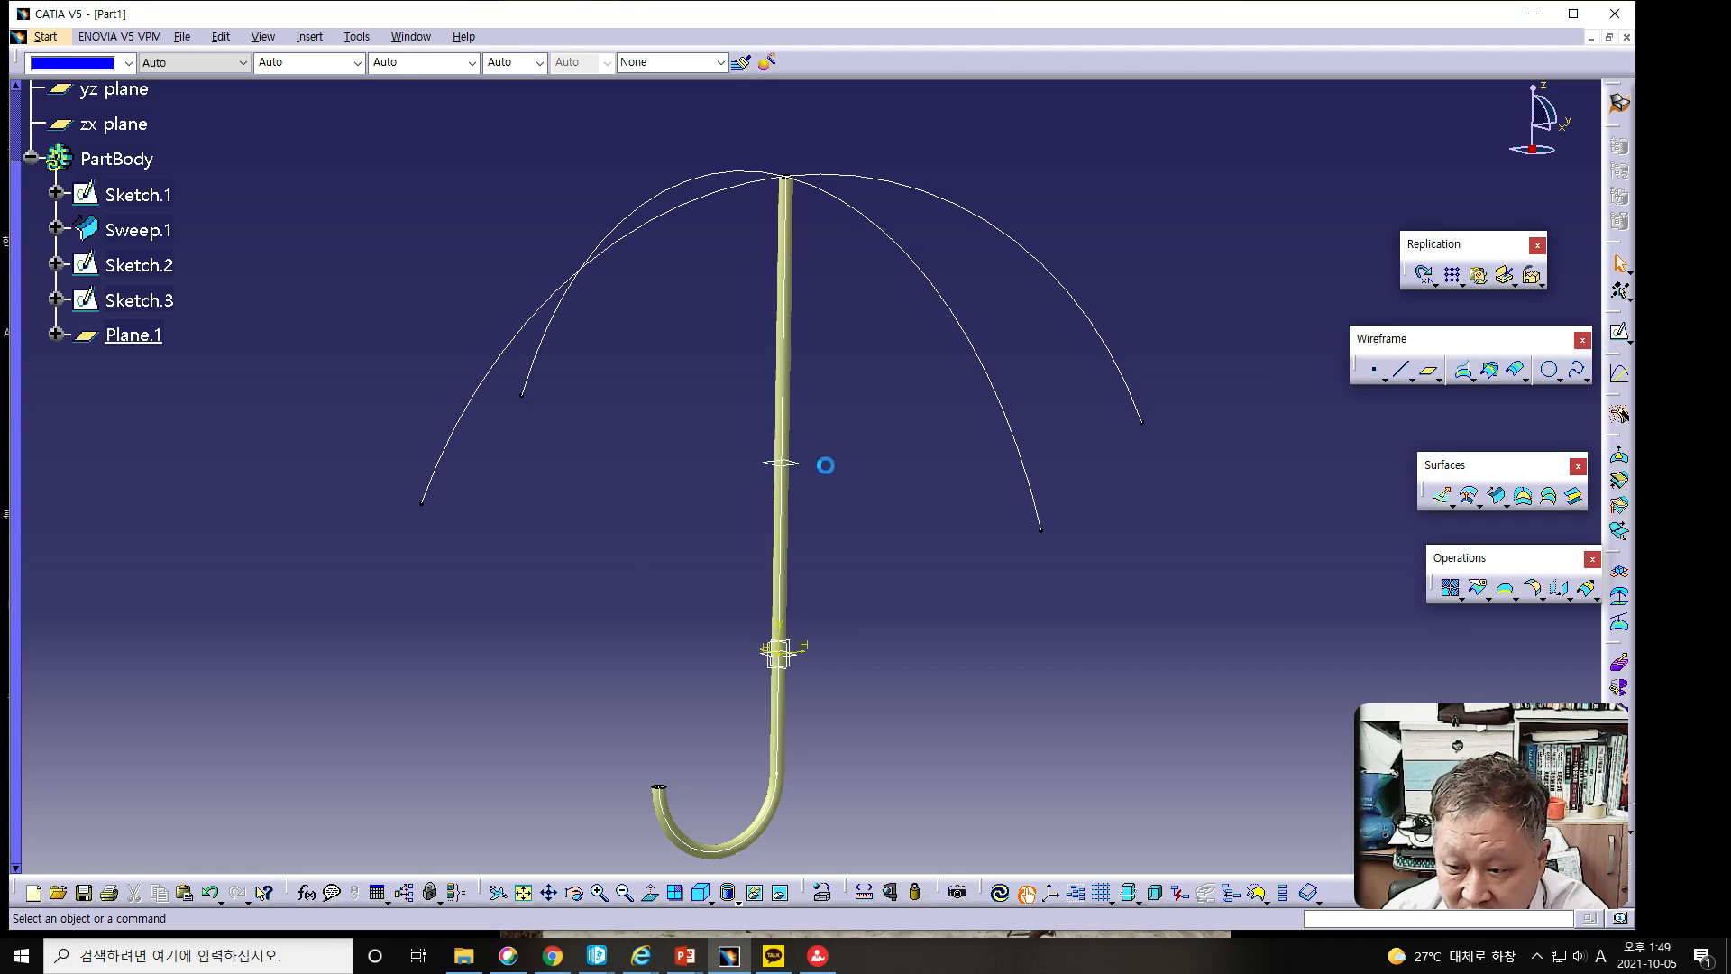
Start a sketch on the 80 mm offset plane and draw a circle centred on the origin.
click(801, 468)
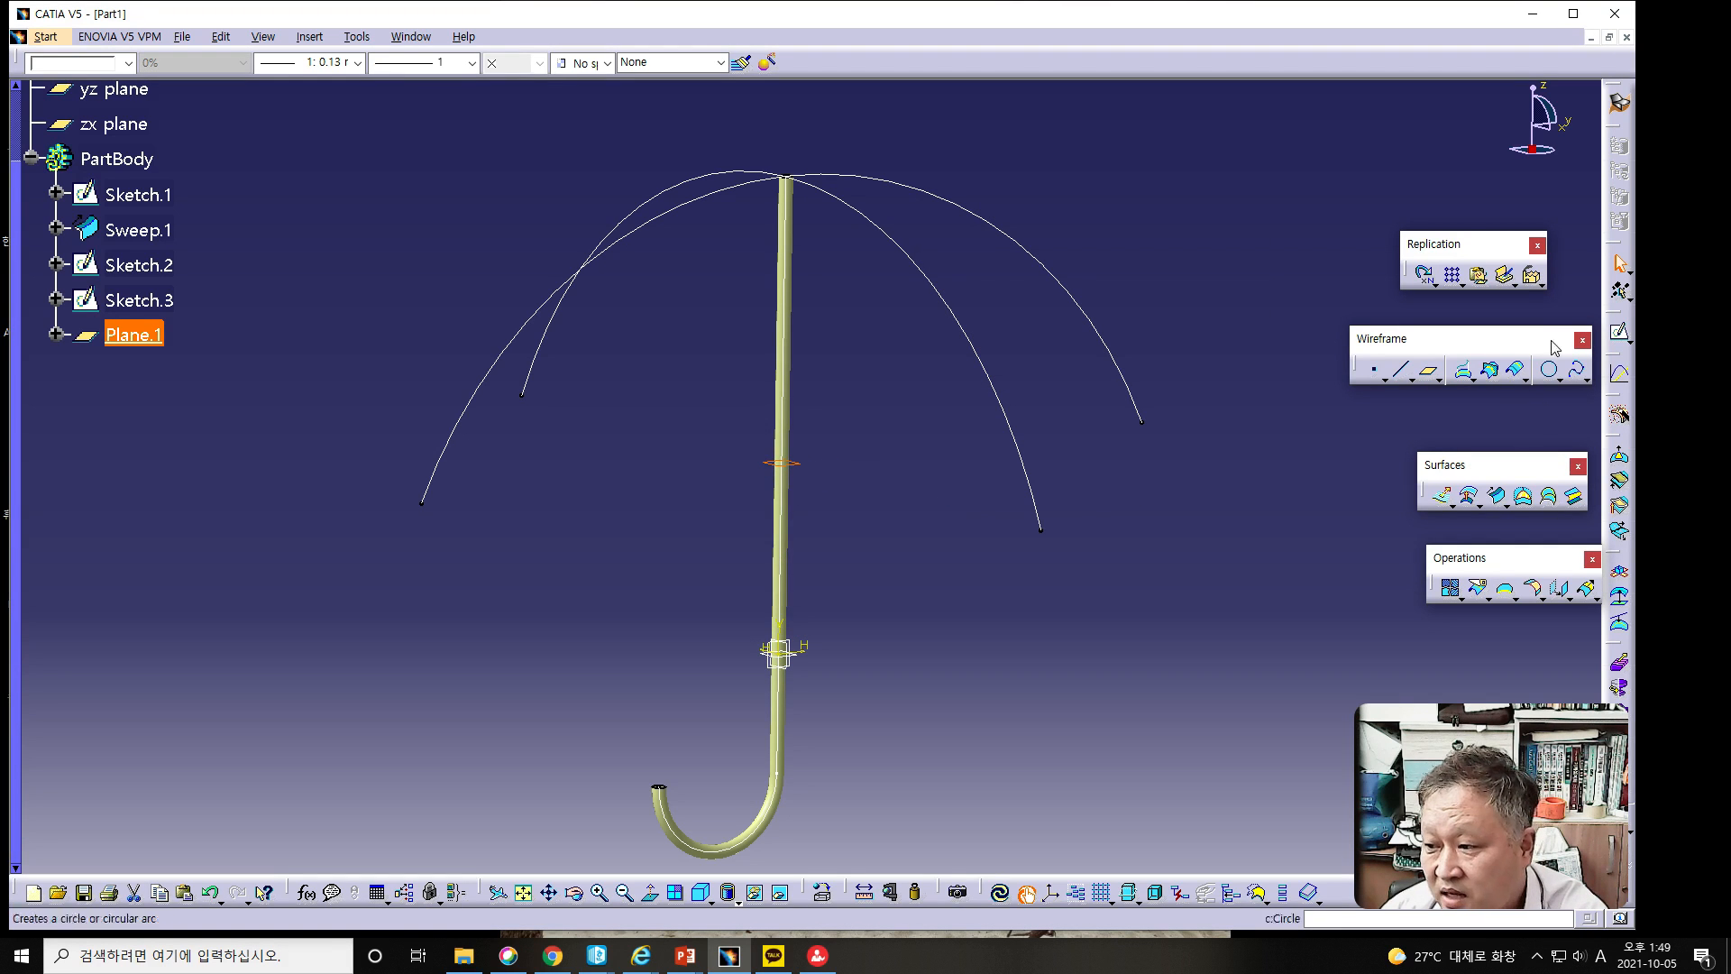
click(1619, 330)
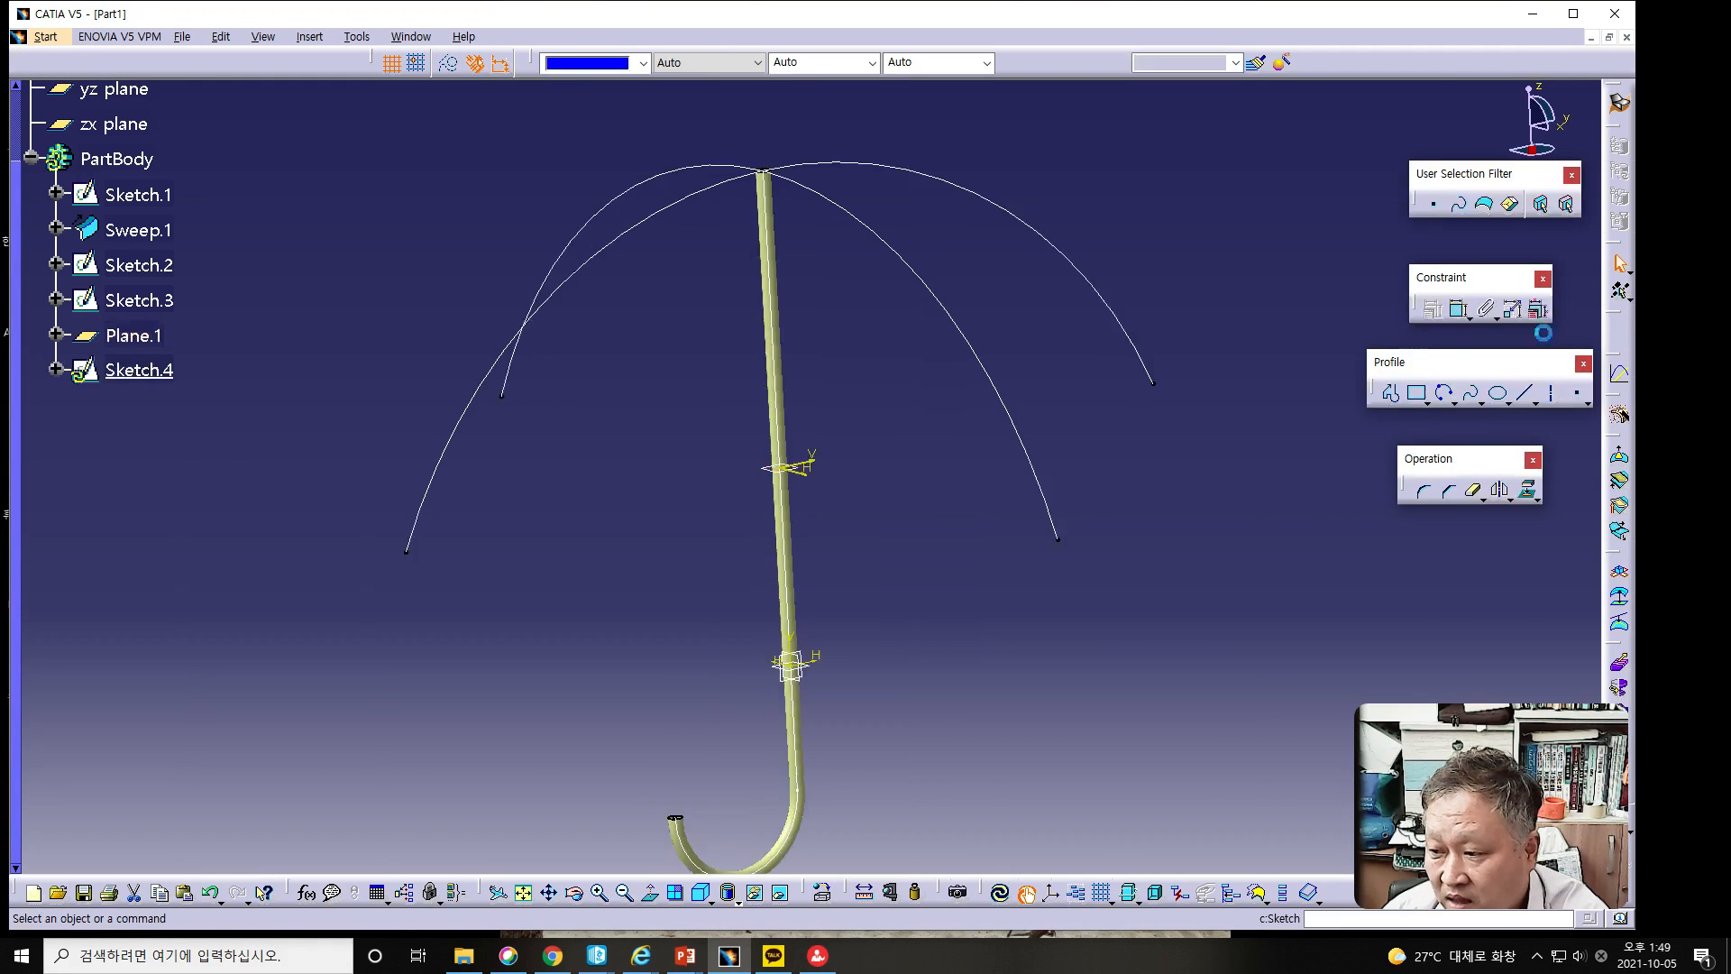
key(alt+Tab)
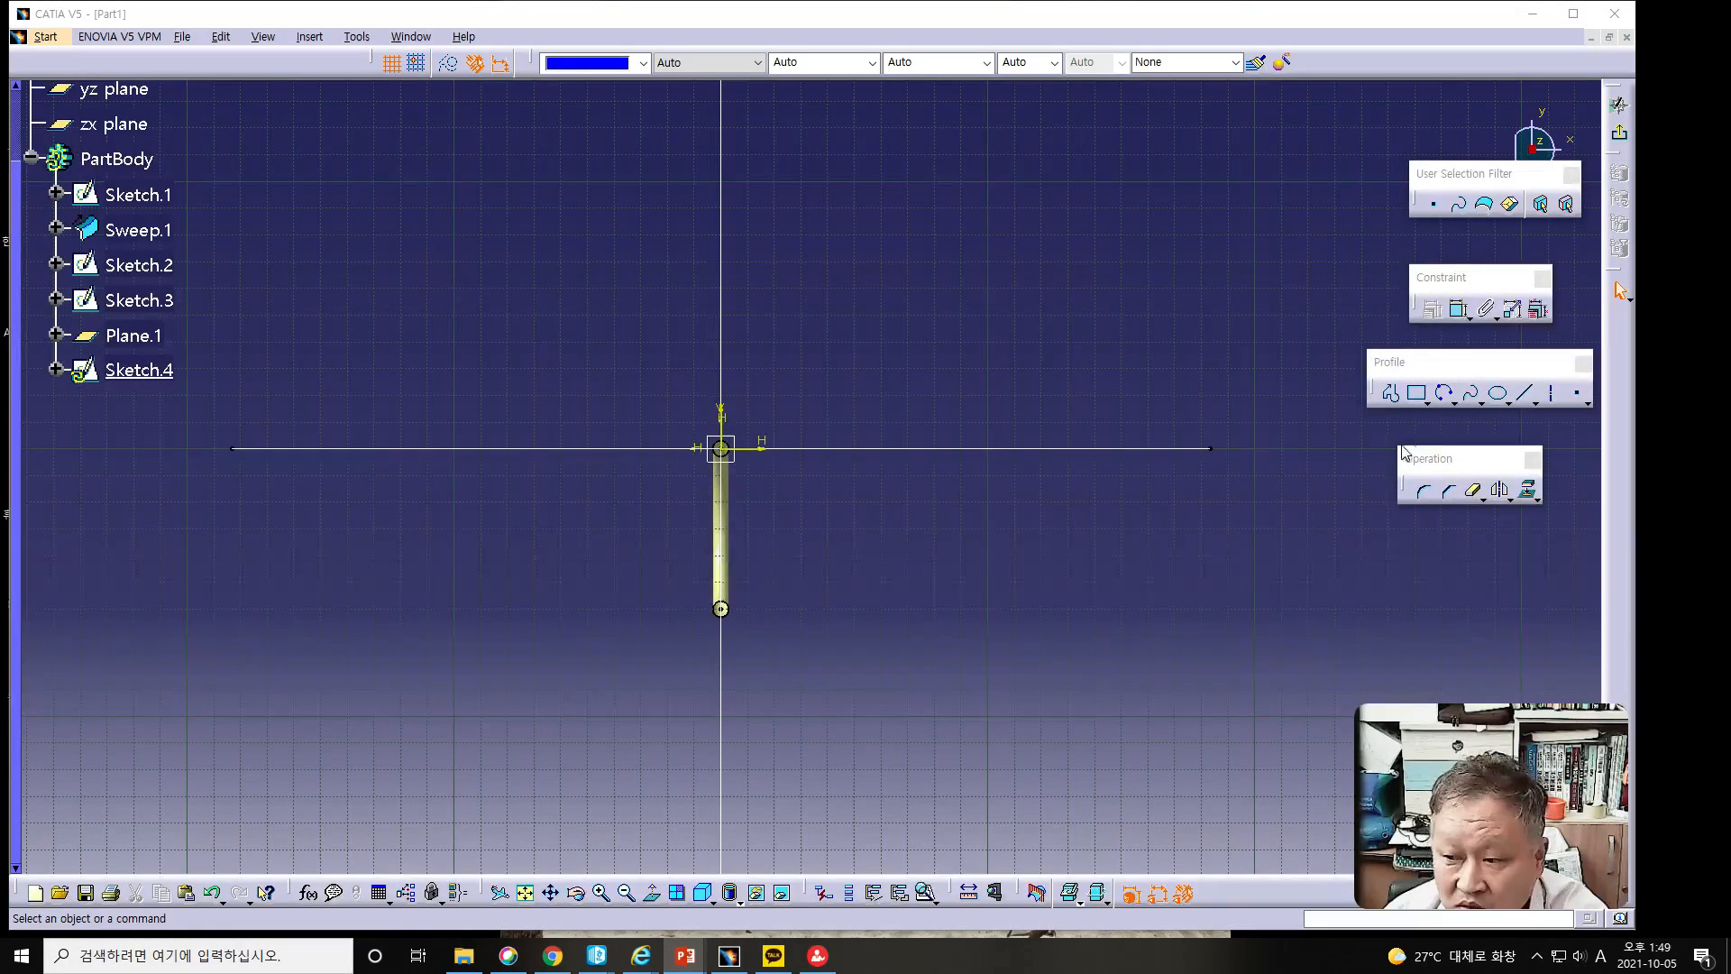
click(1437, 399)
click(1452, 403)
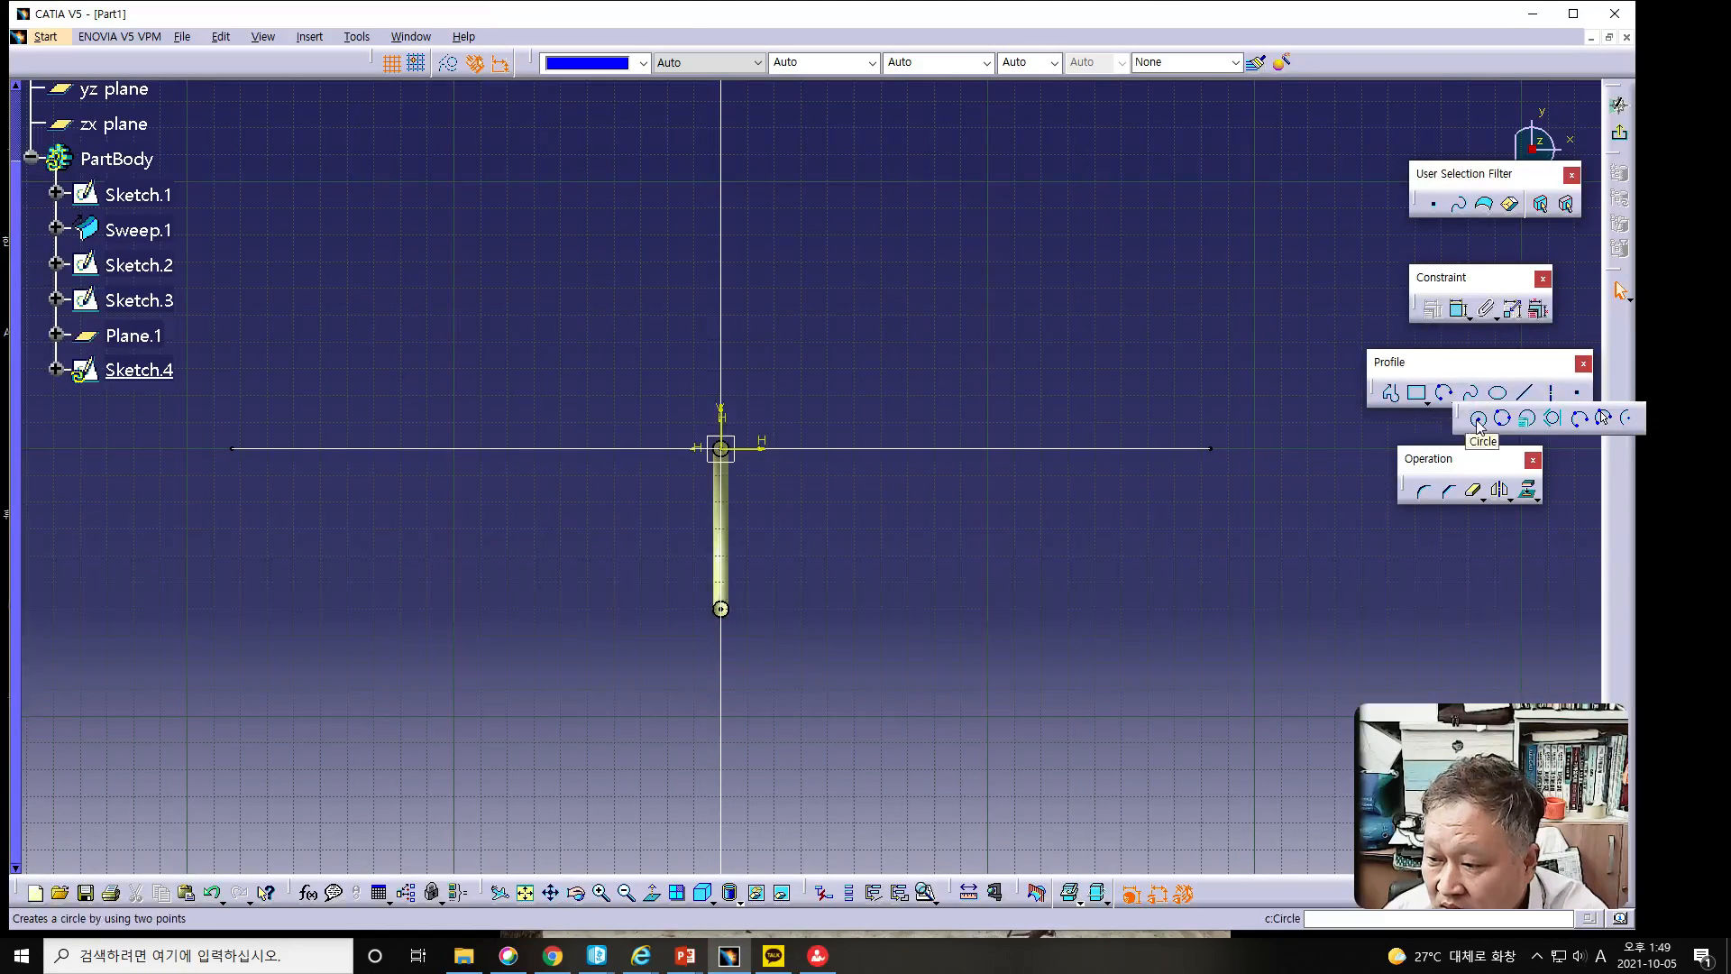
click(1477, 420)
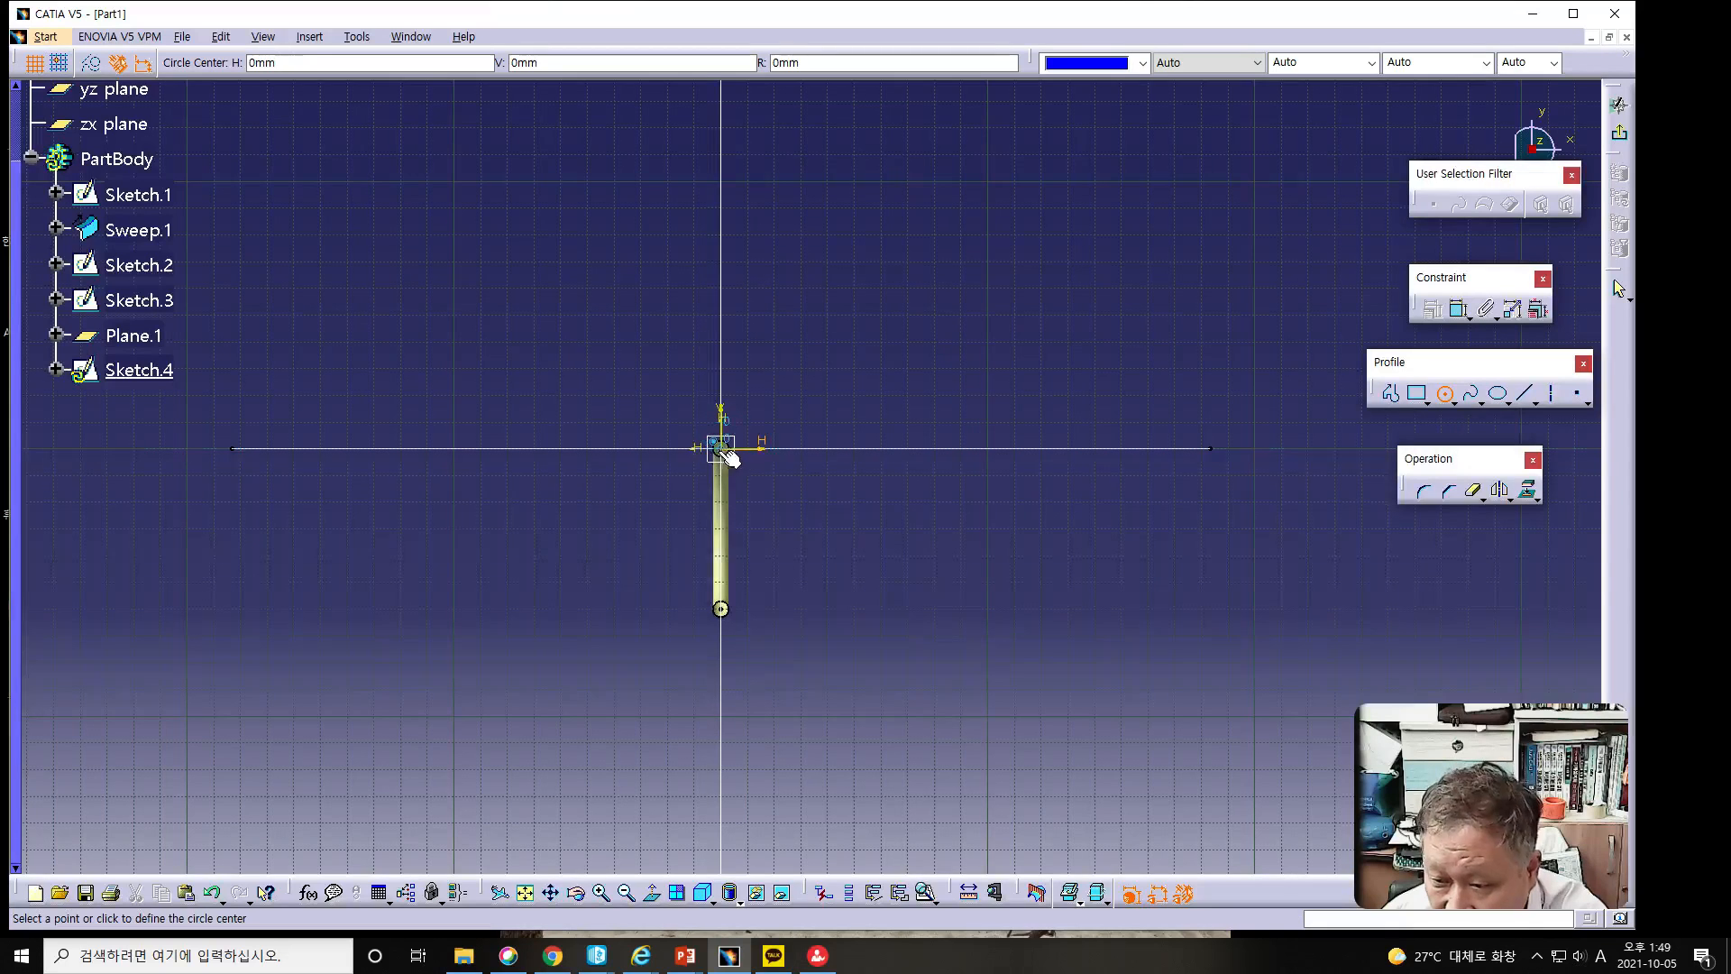
click(726, 451)
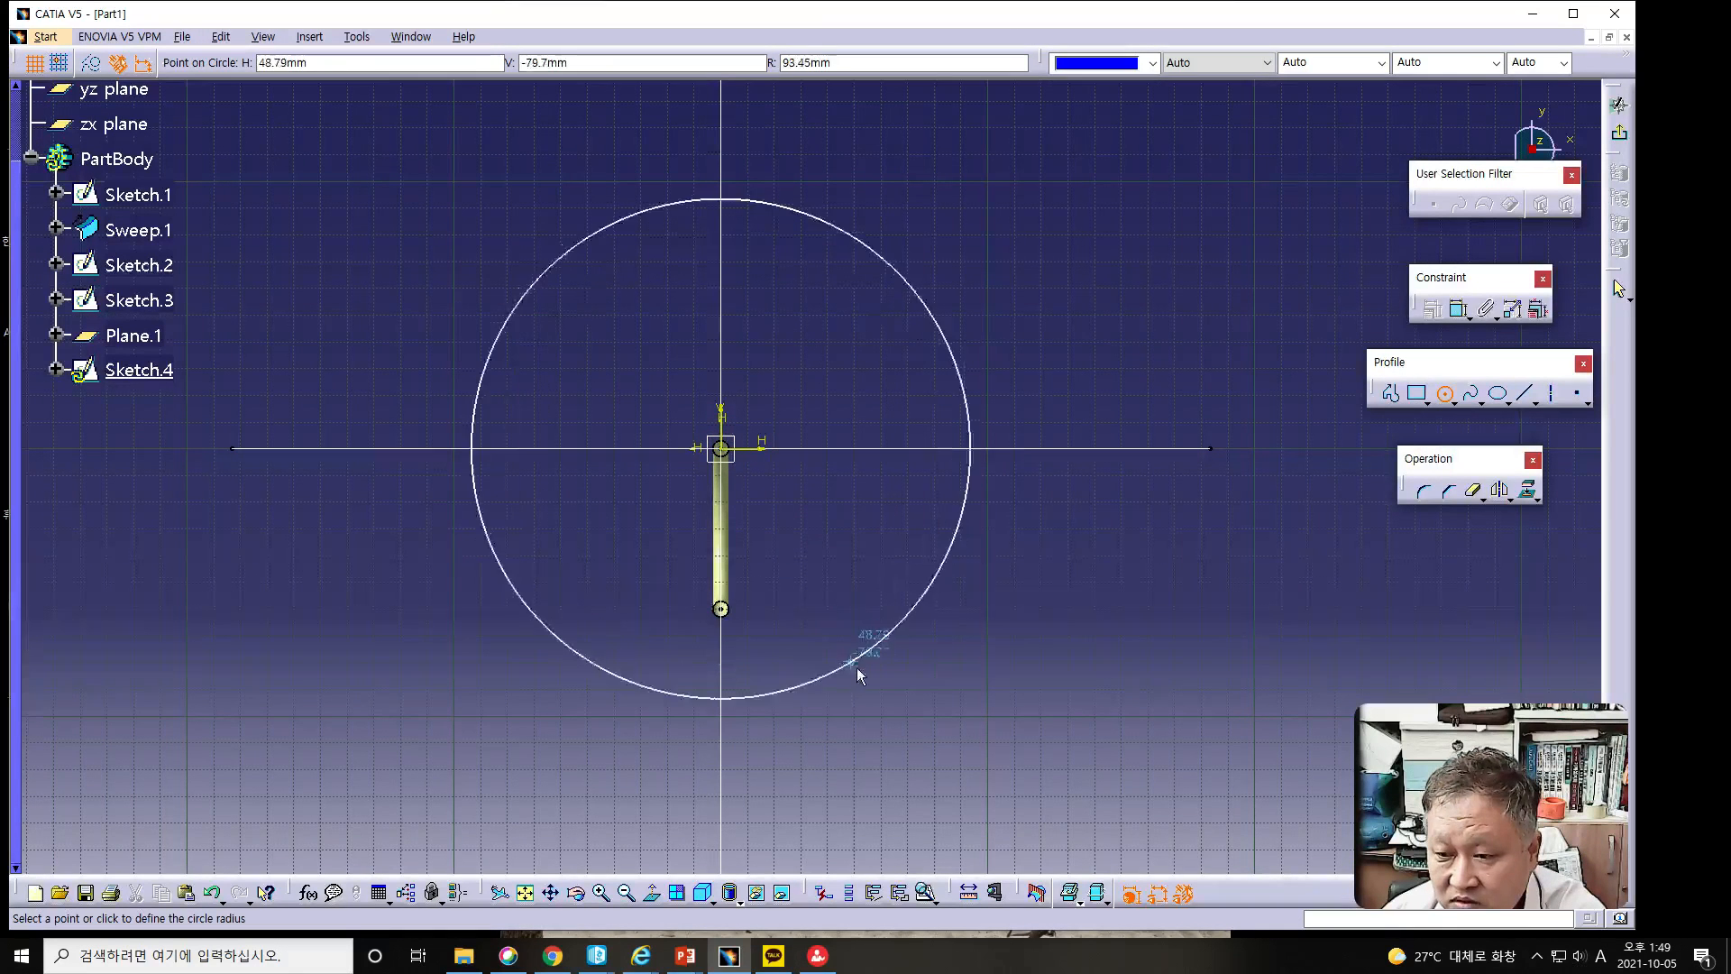
click(892, 699)
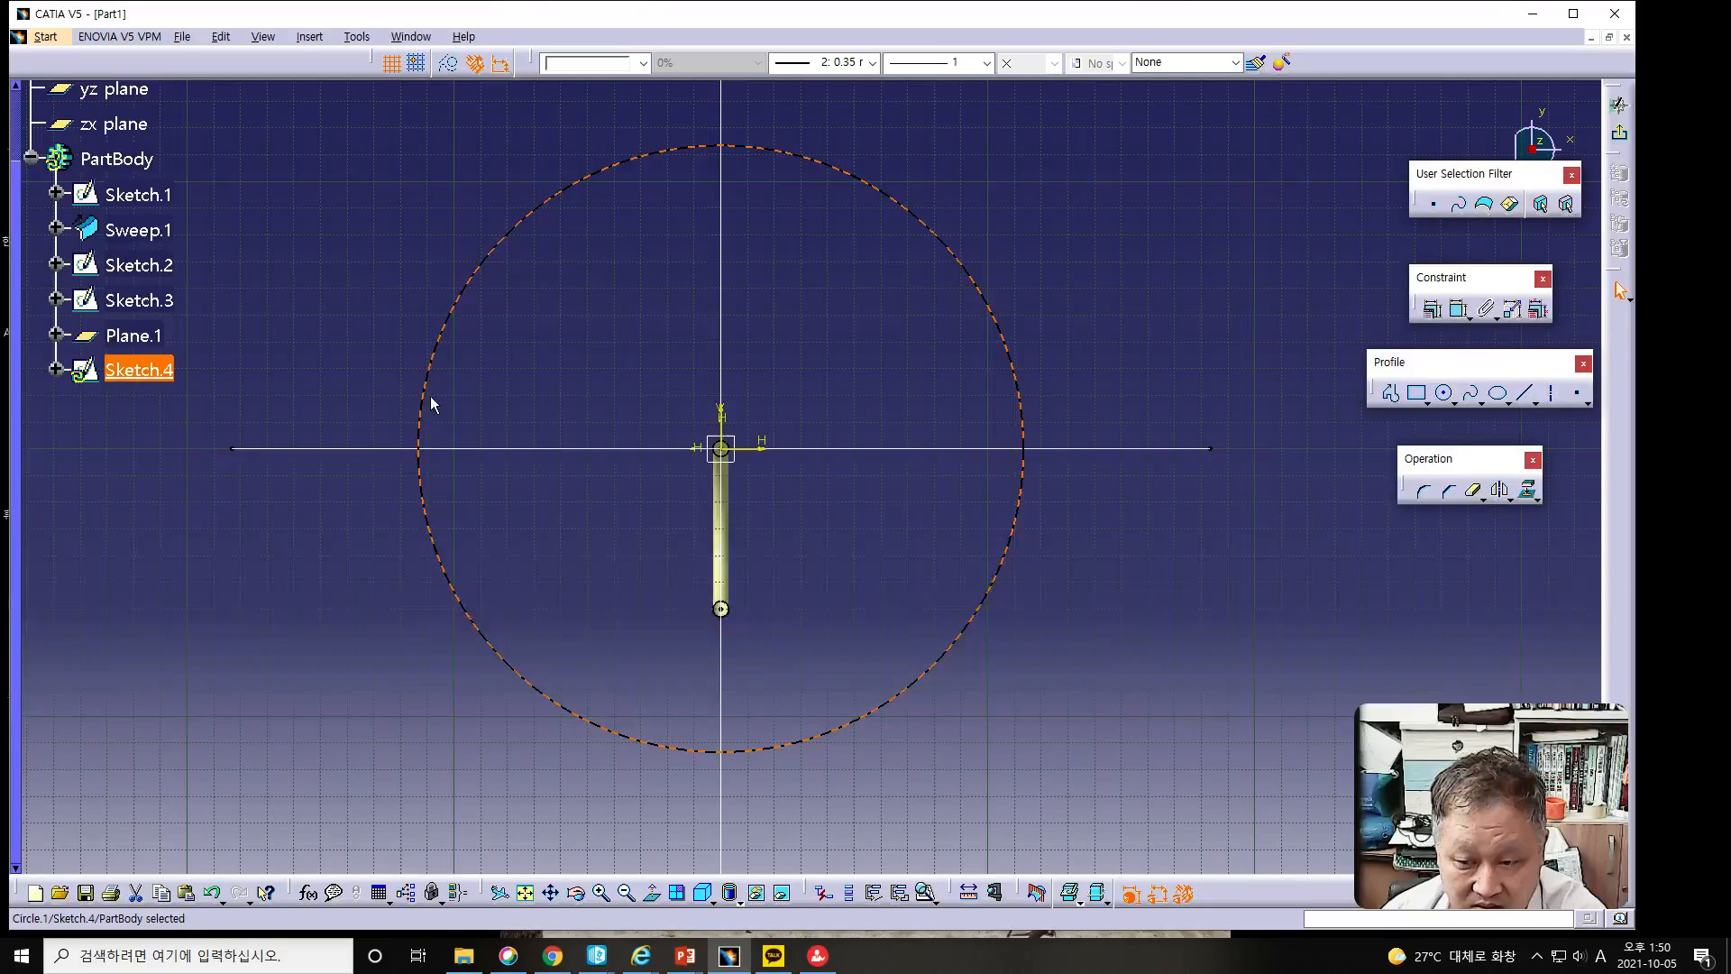
Constrain the circle to be coincident with the end point of the canopy arc that runs horizontally in the sketch view.
ctrl+click(230, 448)
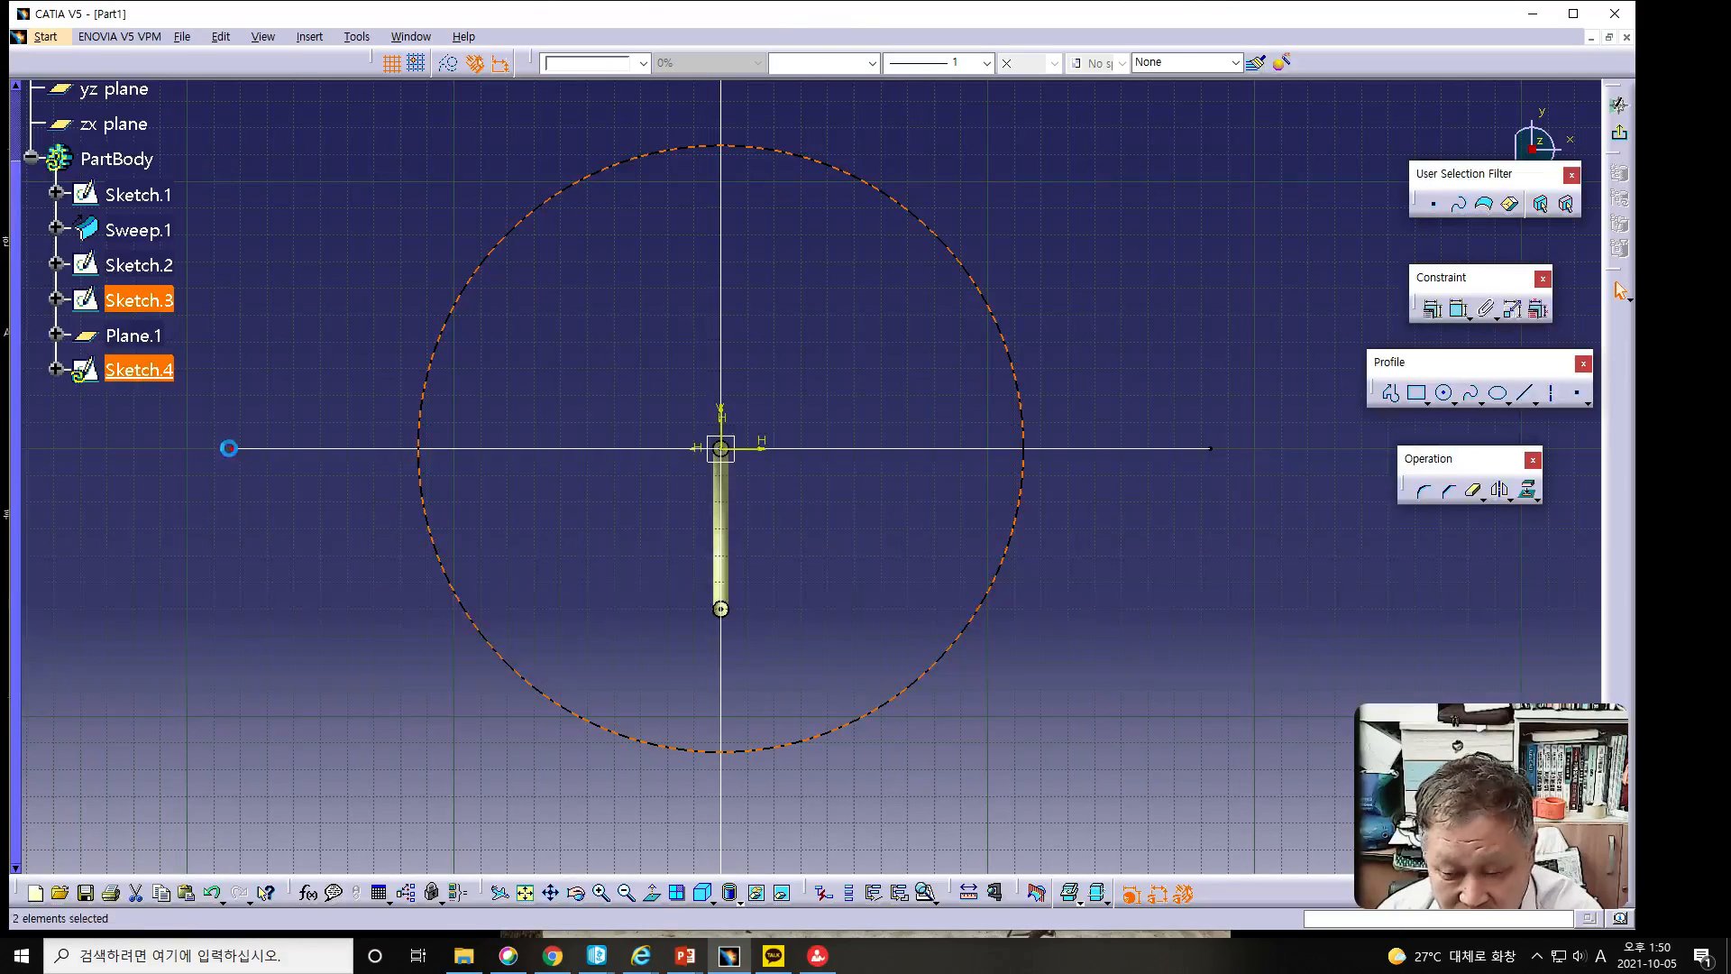
click(1428, 312)
click(1270, 258)
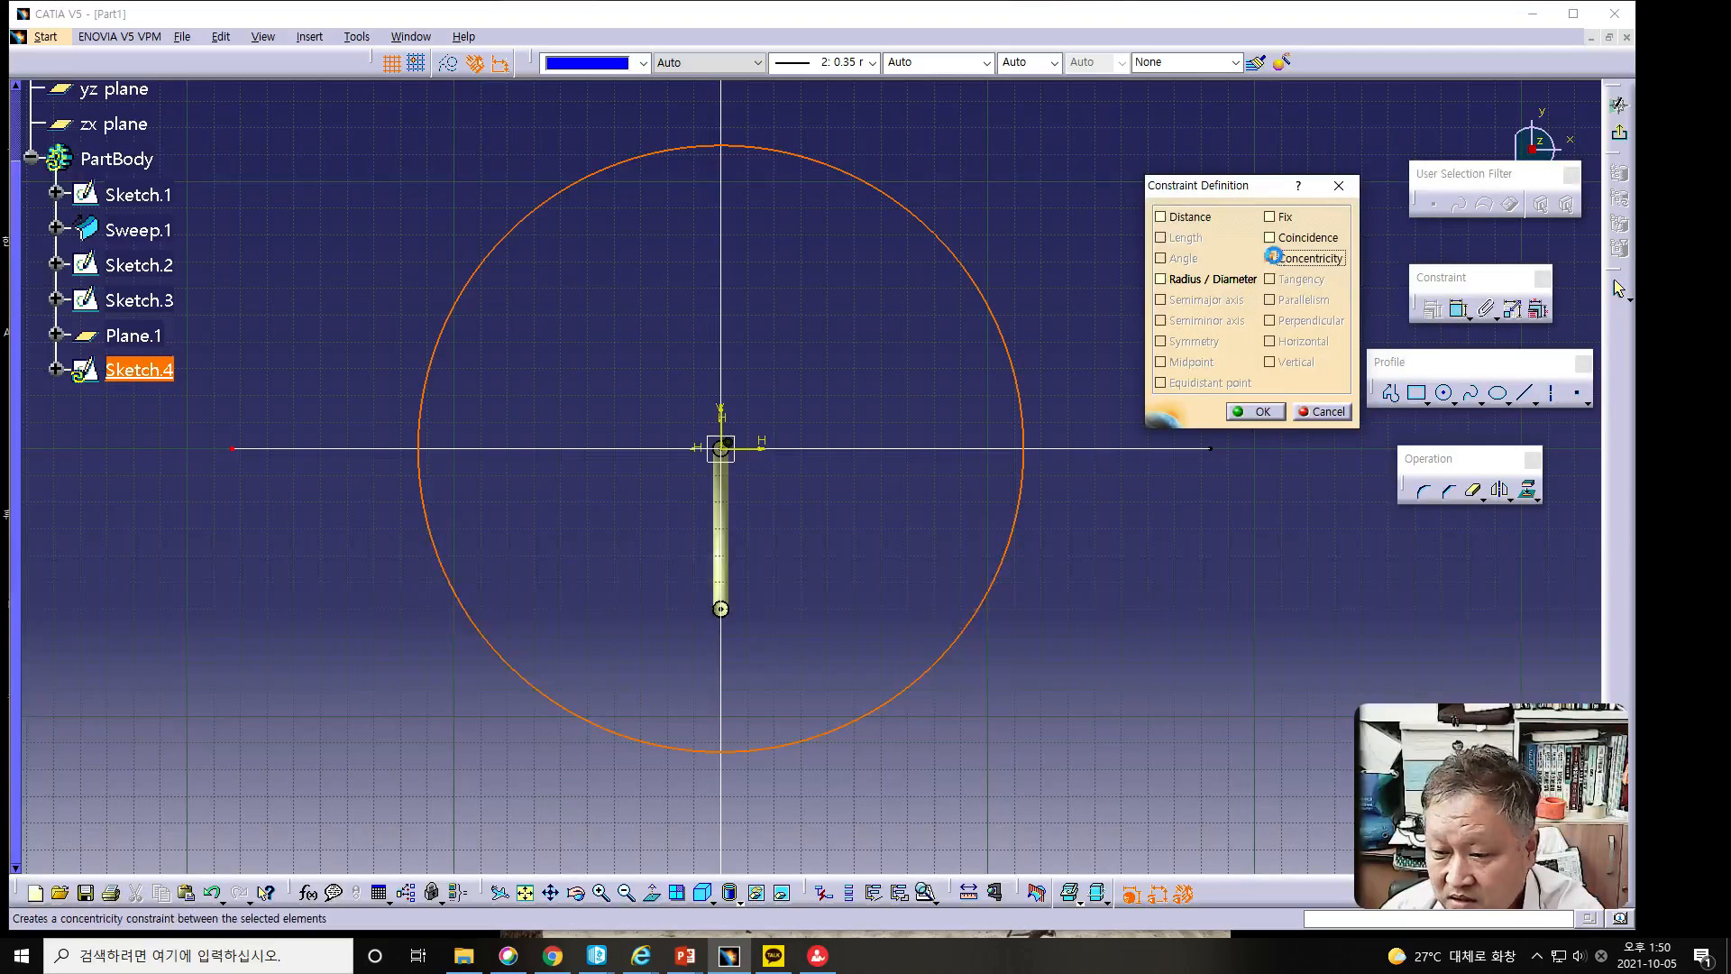
click(1271, 258)
click(1271, 237)
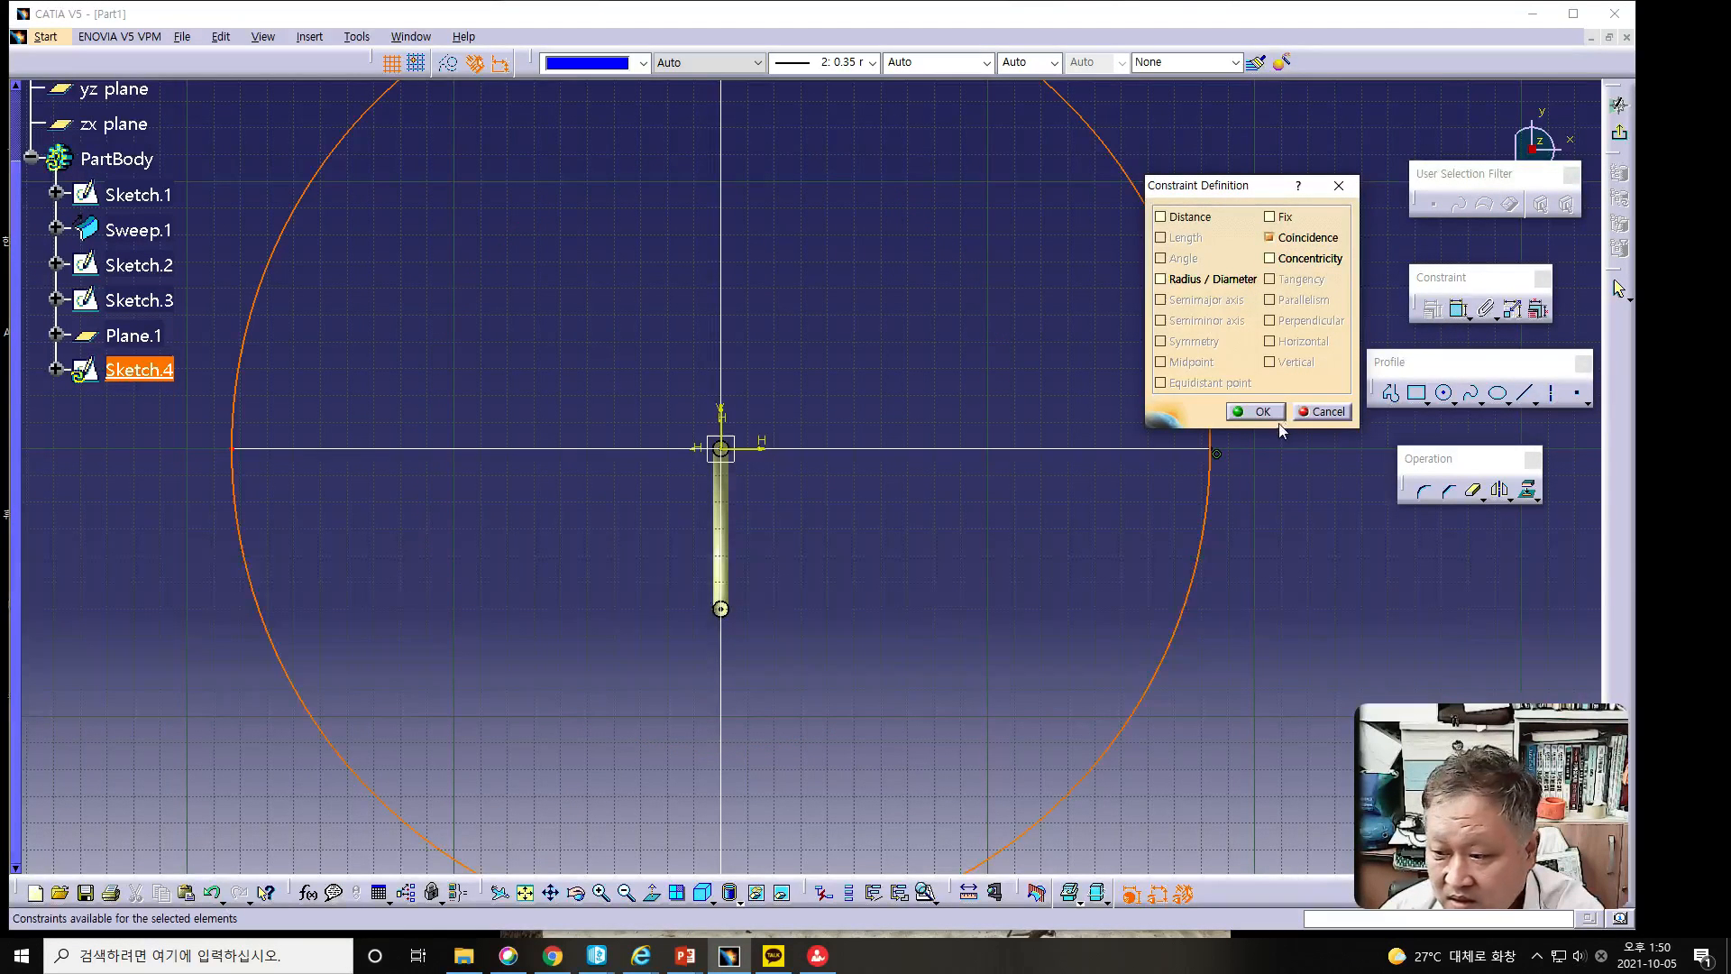
click(1256, 411)
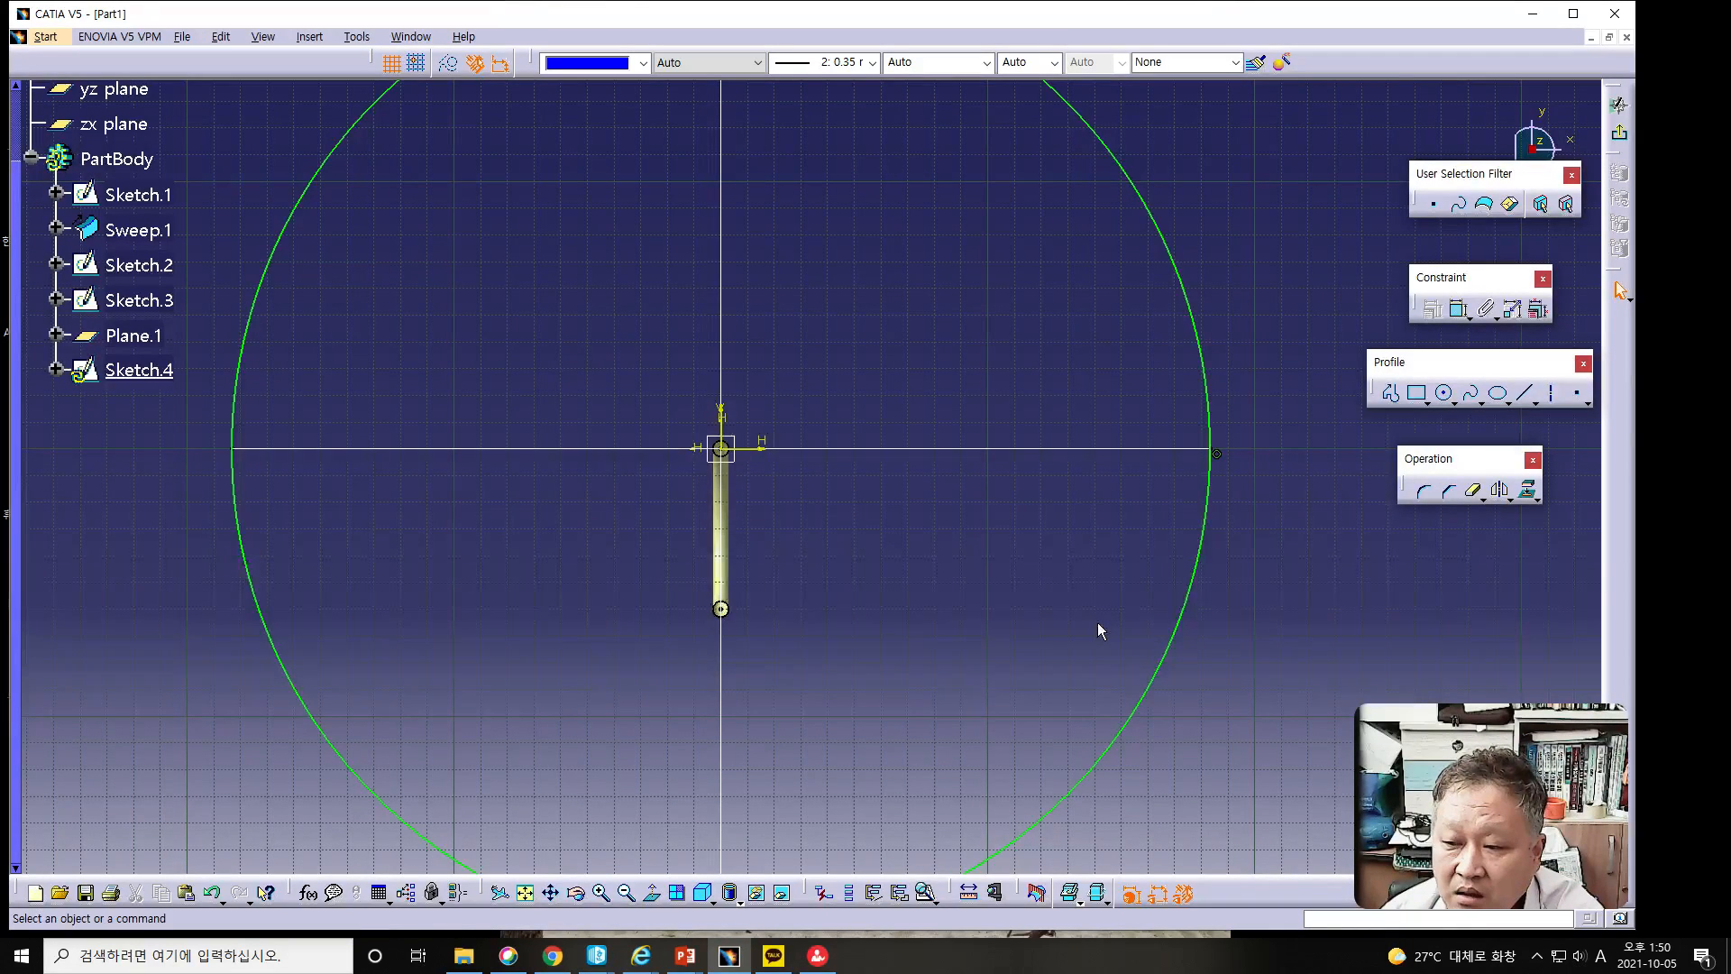
Draw a horizontal and a vertical axis line through the origin so that they cross the circle.
click(1552, 395)
click(1260, 448)
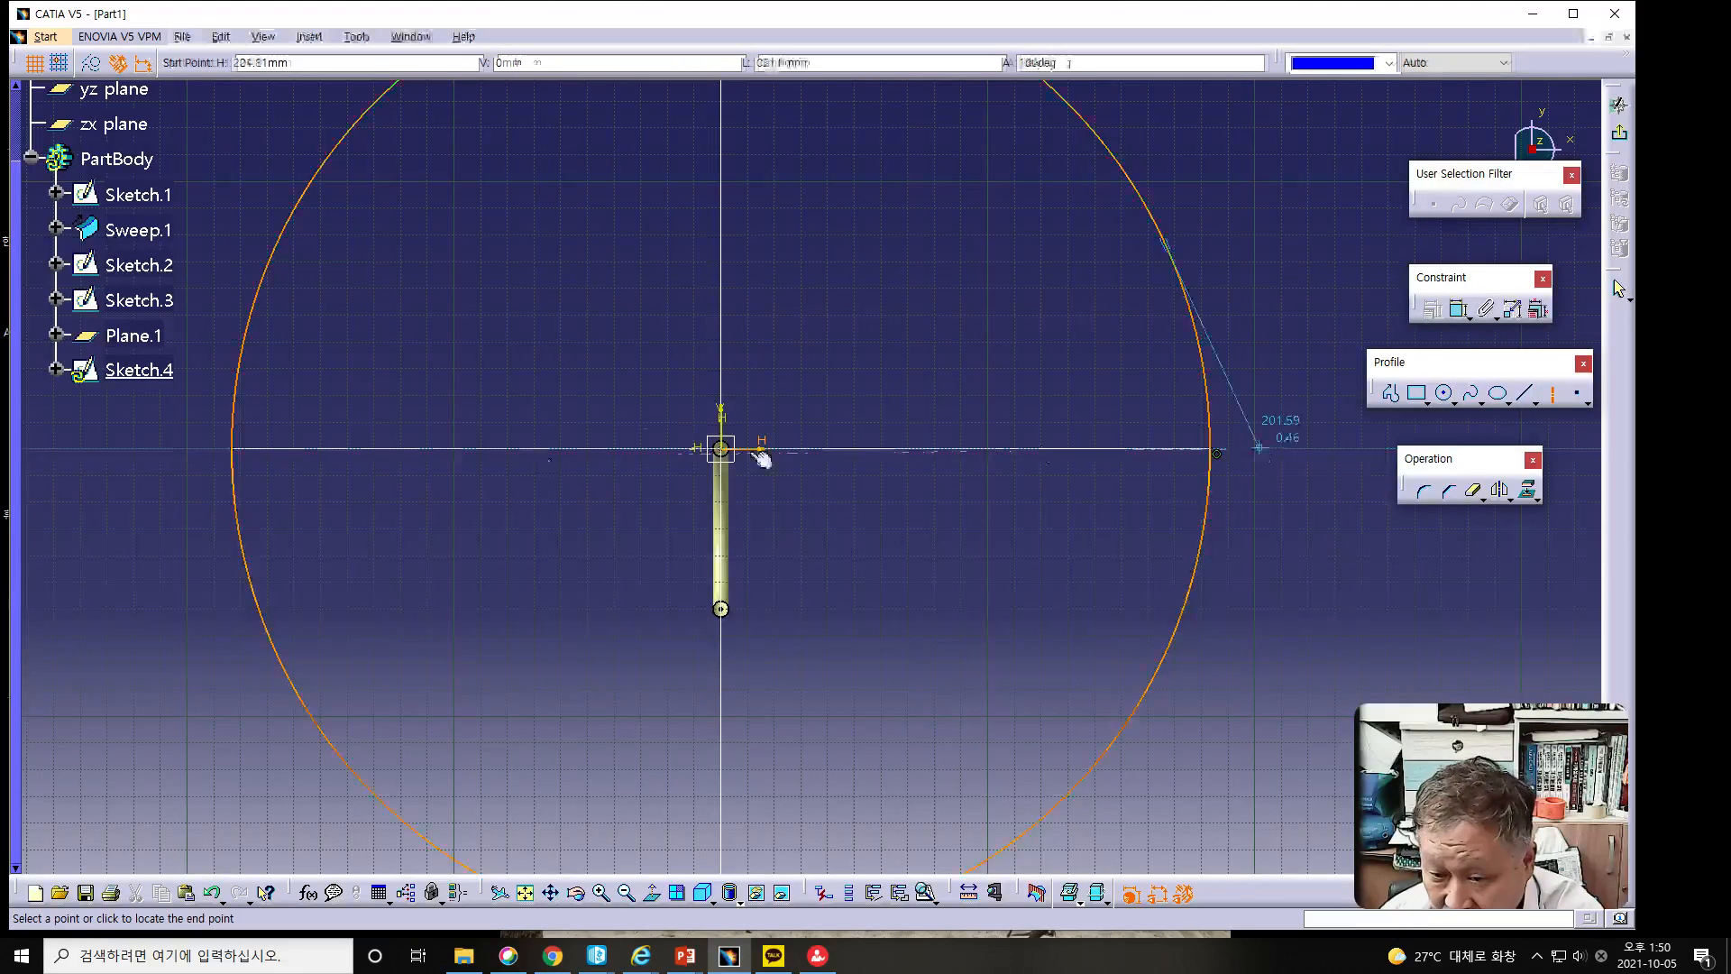
click(155, 448)
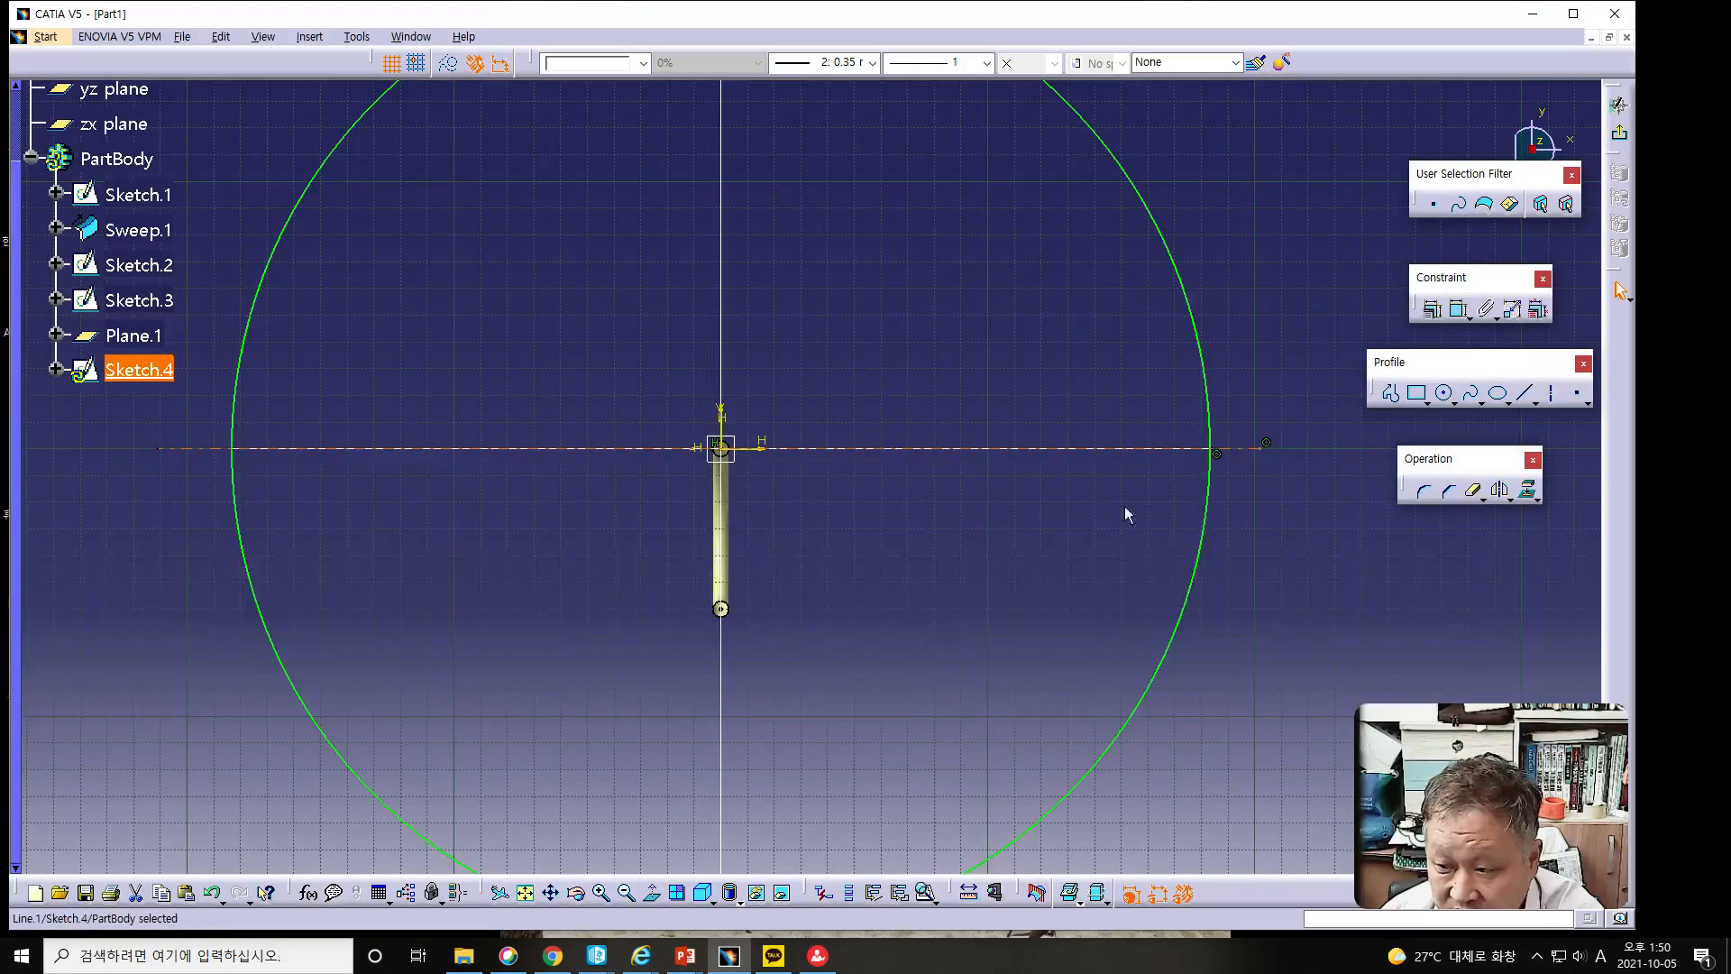
middle_drag(1020, 610, 1008, 475)
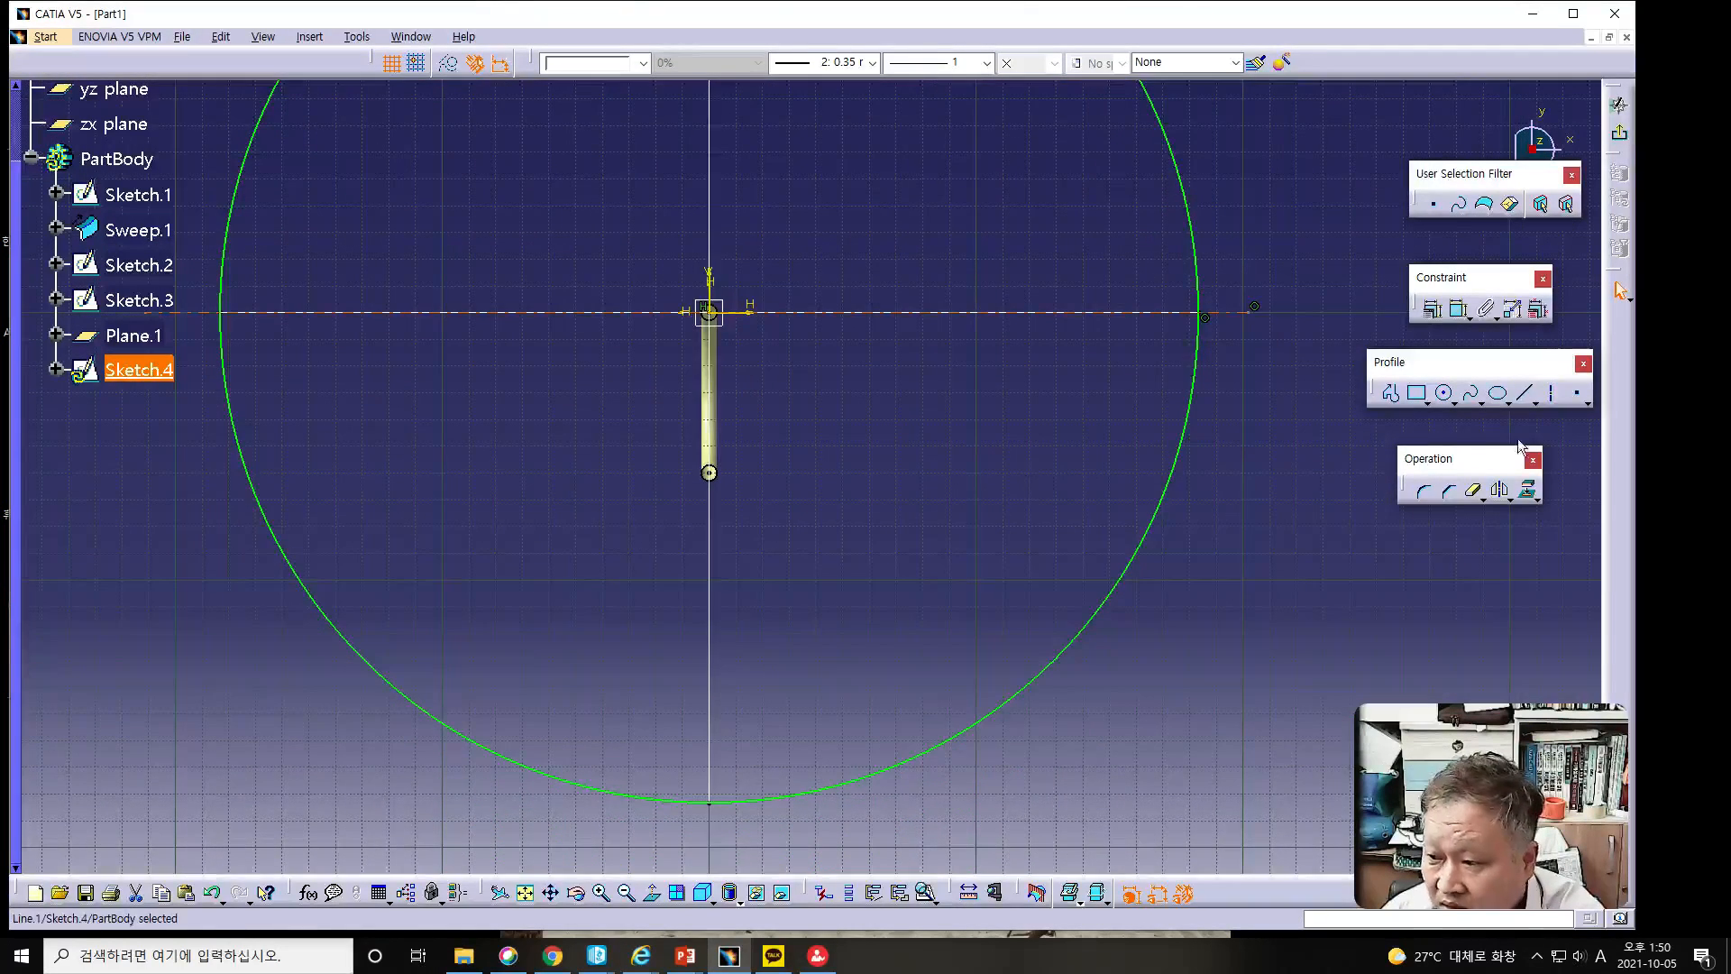
click(1552, 397)
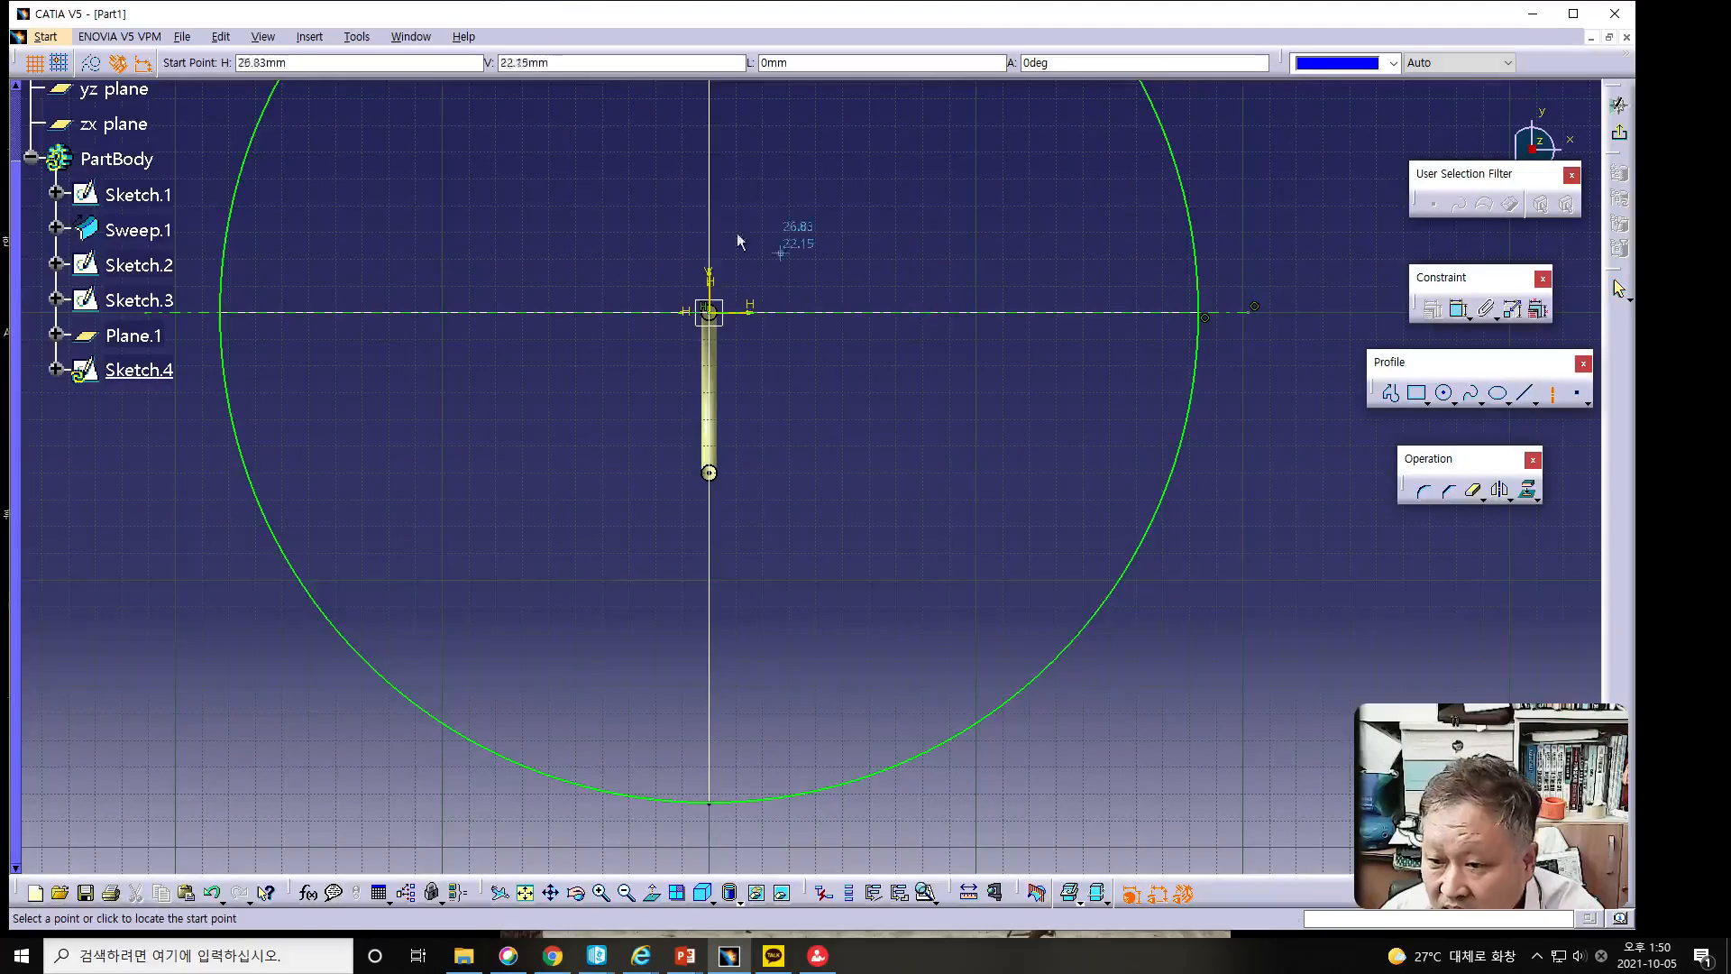
click(709, 208)
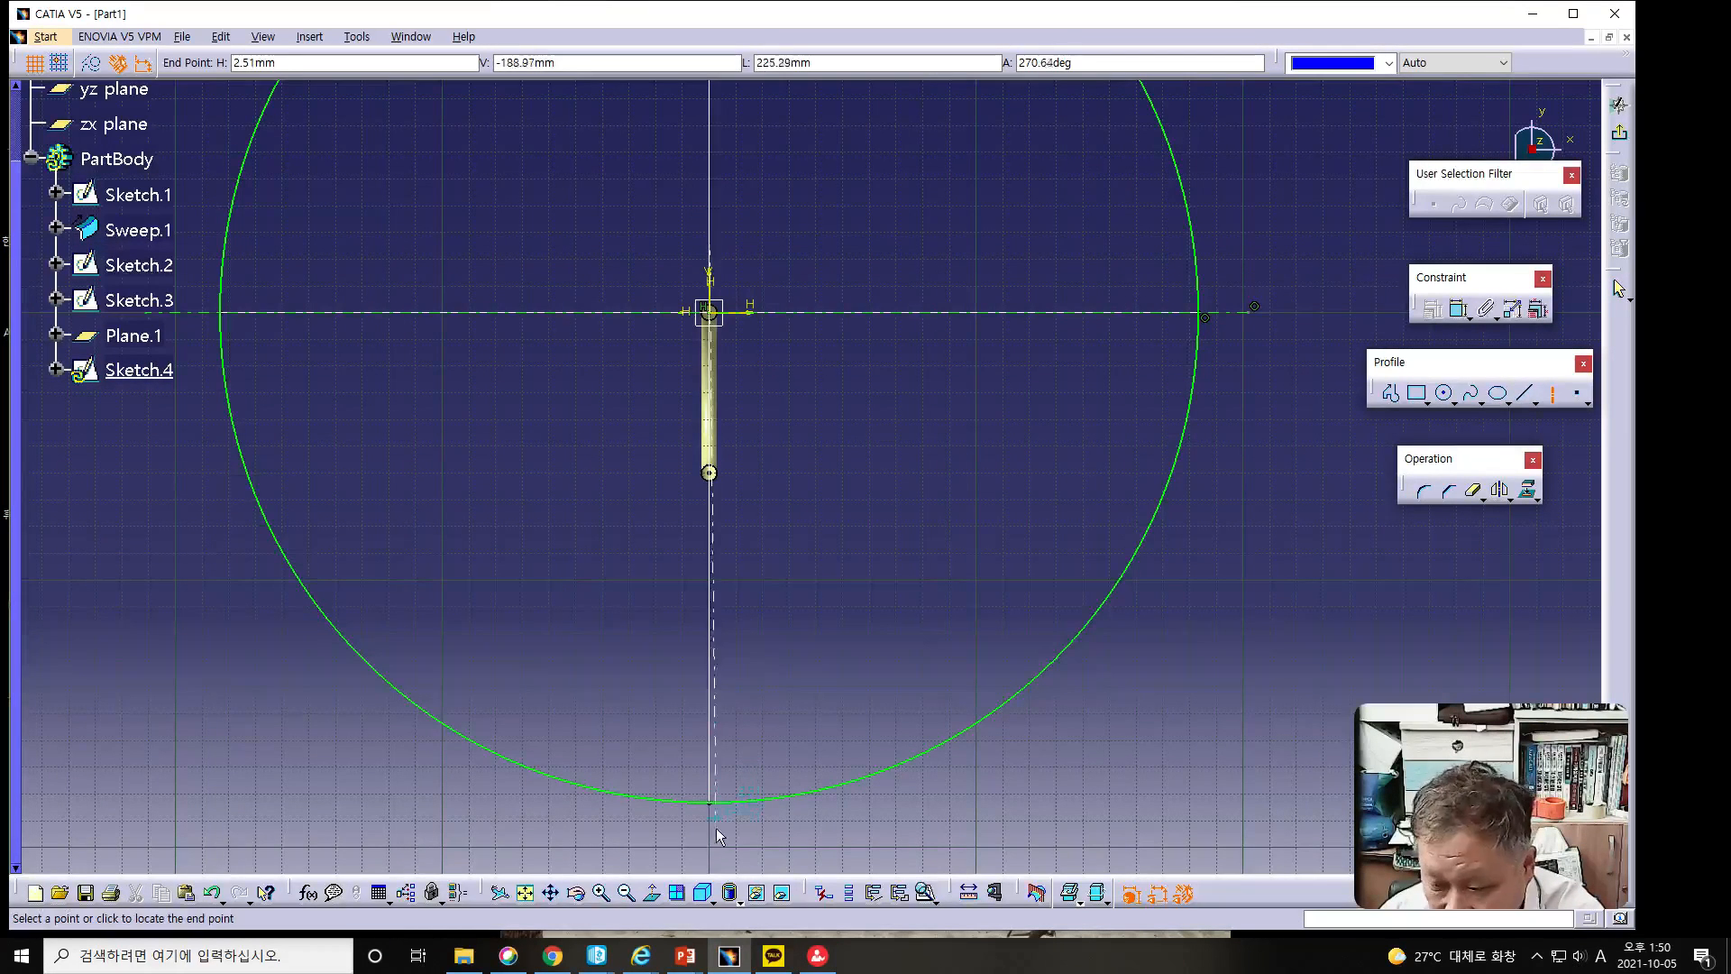
click(708, 851)
click(1023, 816)
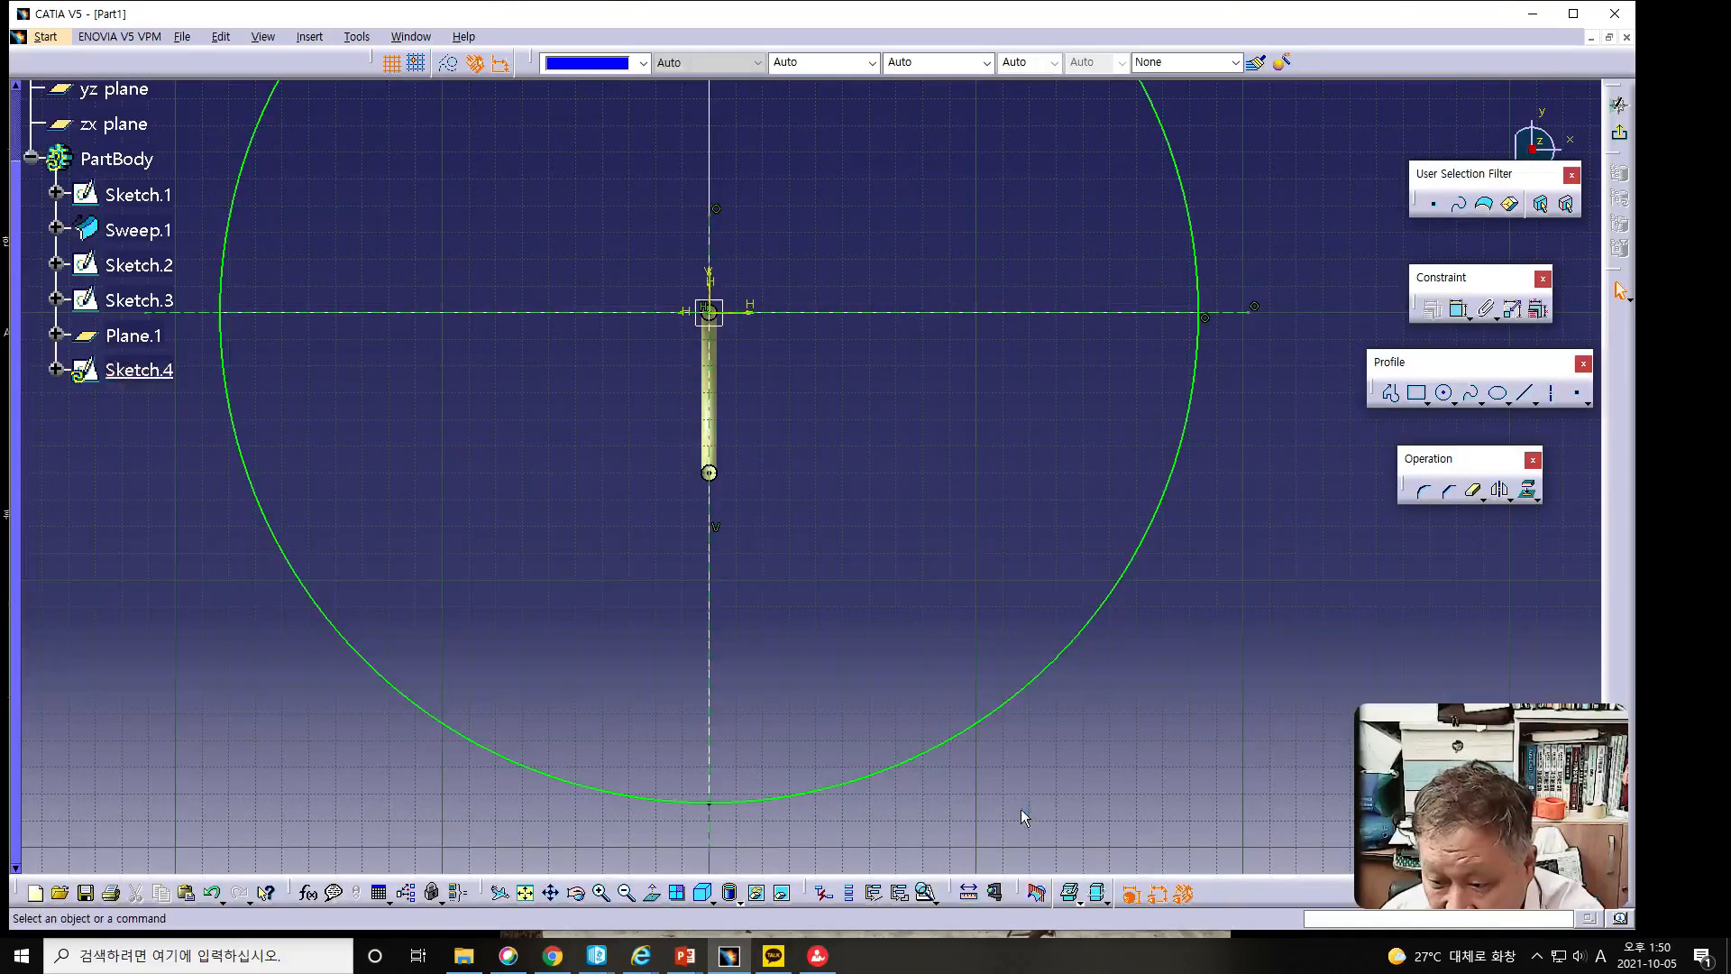
Trim the circle at the axis lines down to its lower-left quarter arc and exit the sketch.
click(1472, 489)
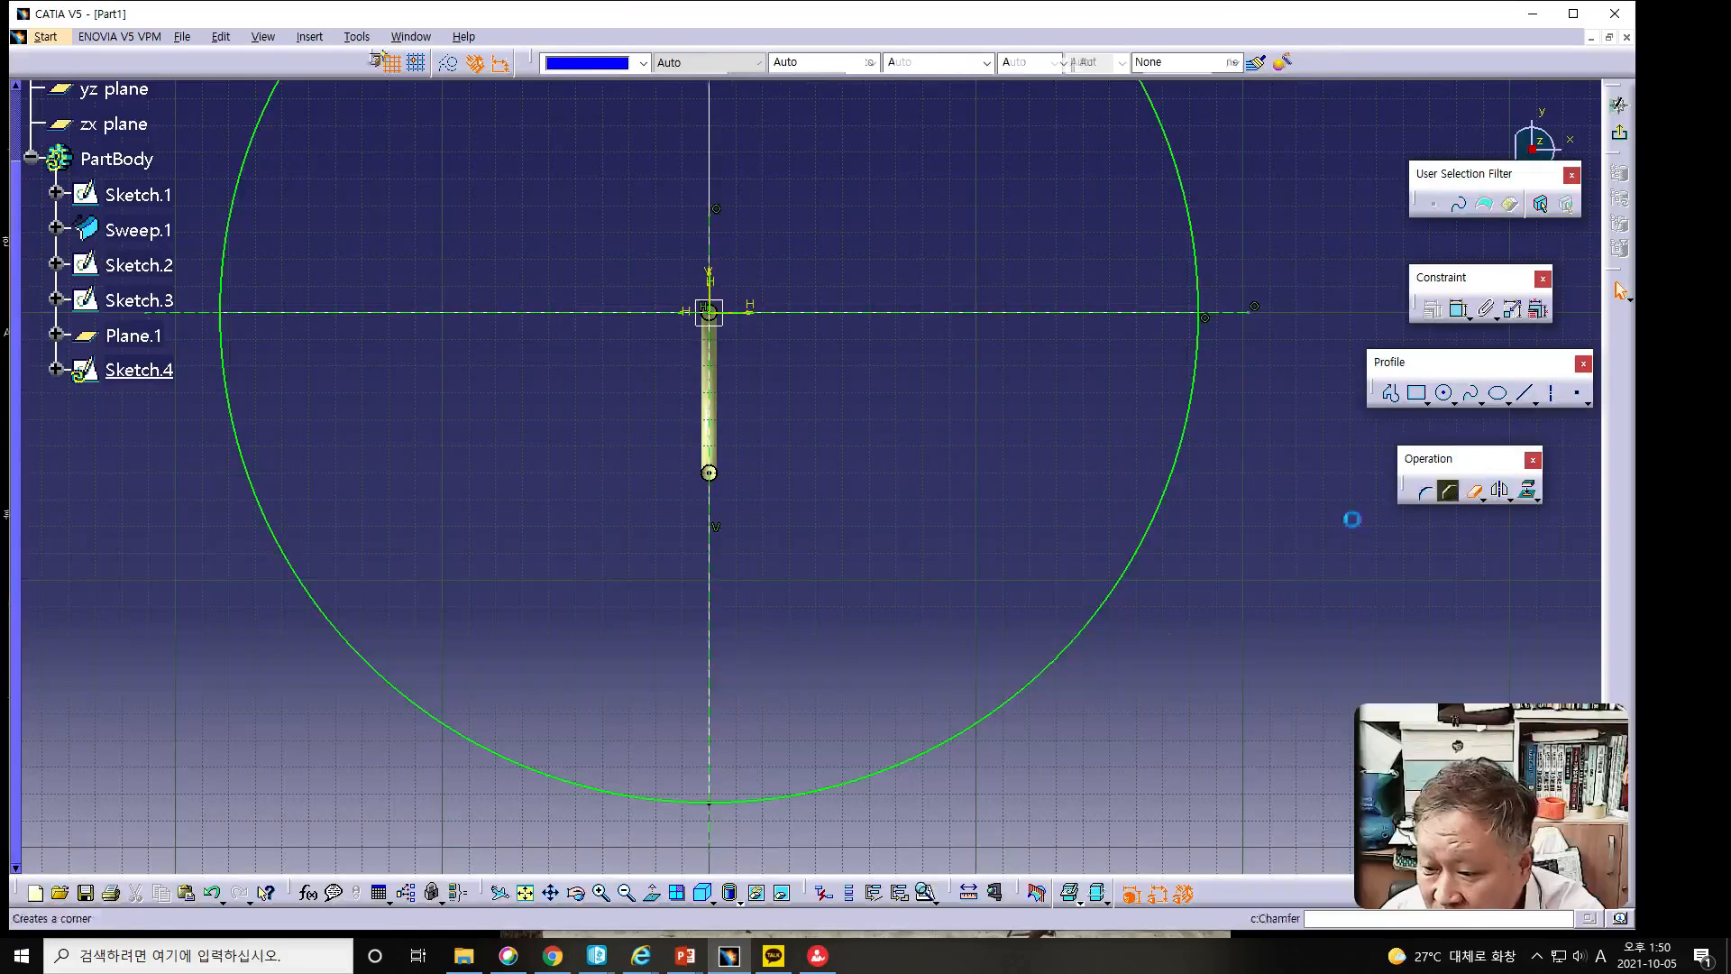
click(999, 706)
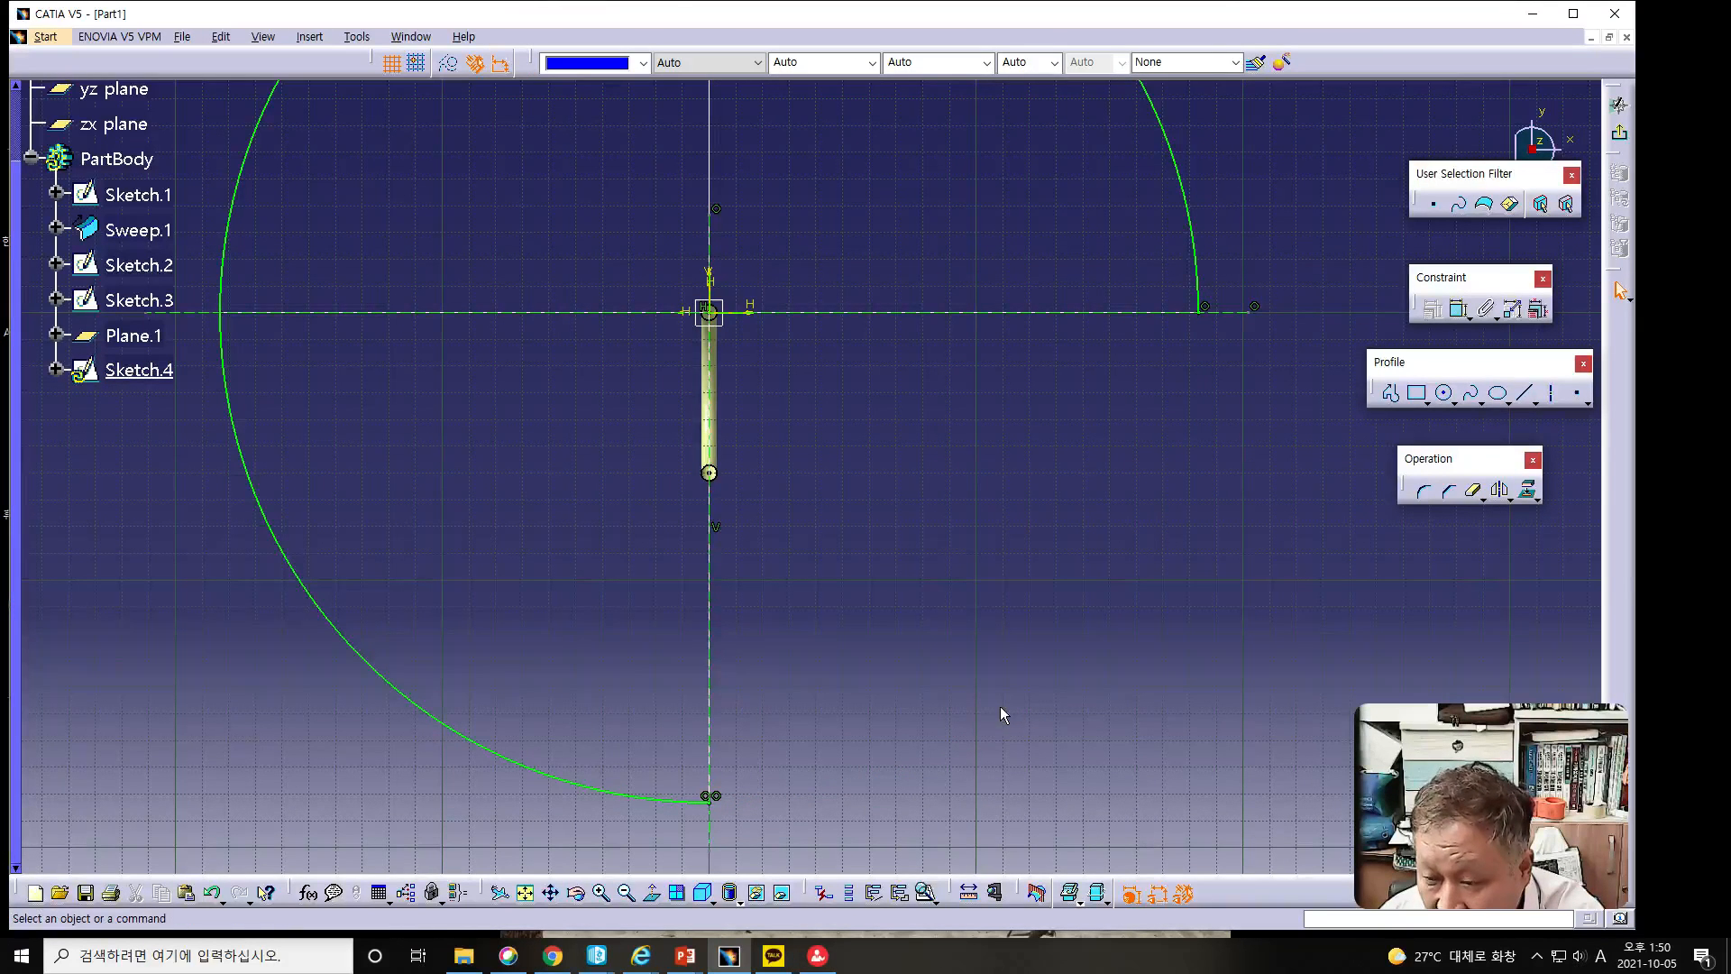
click(1472, 492)
click(1186, 207)
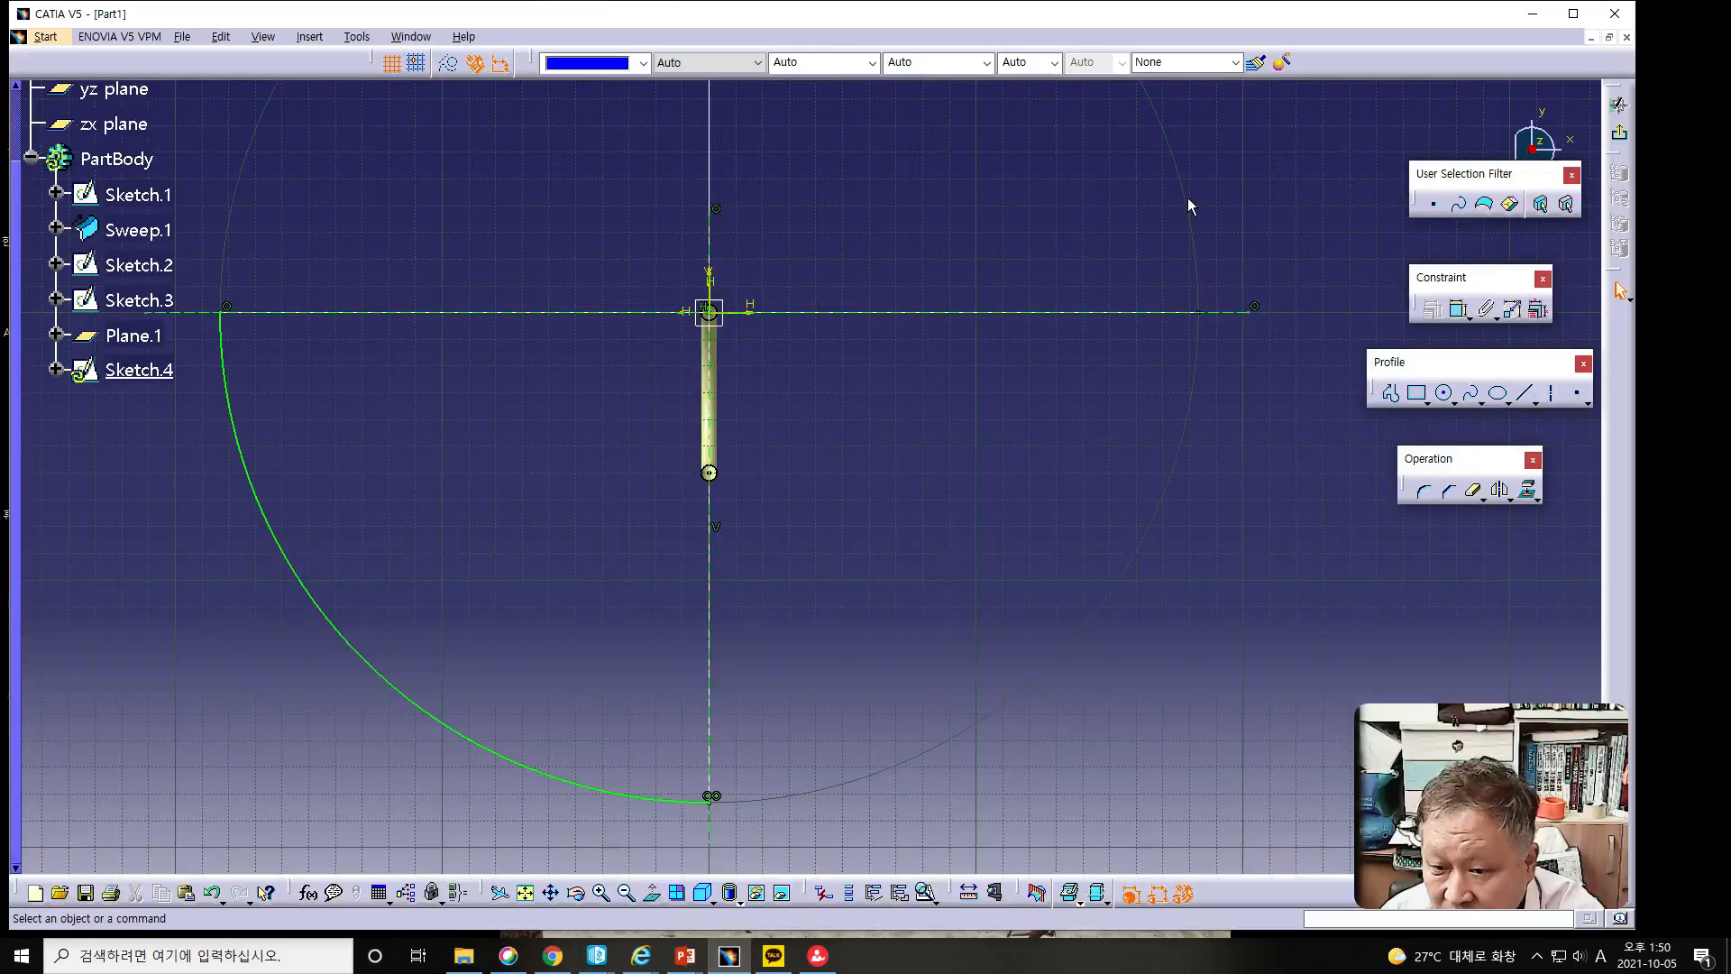
click(1620, 134)
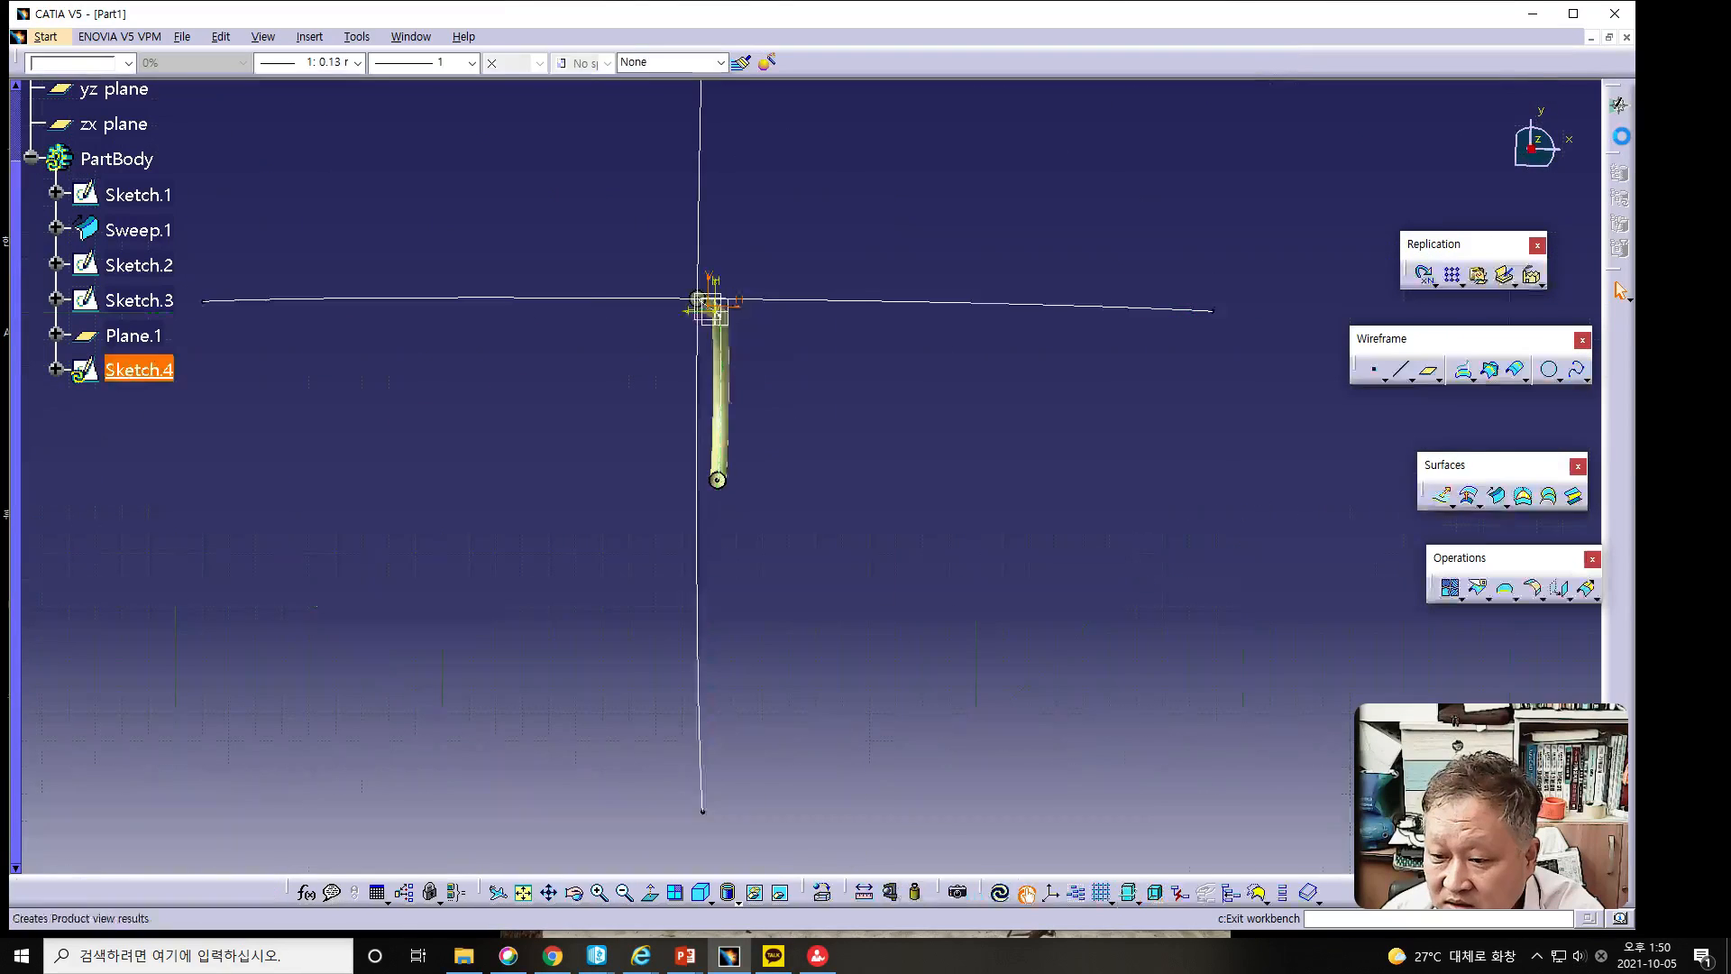
Try to create a Fill surface bounded by the quarter arc and the two canopy arcs.
middle_drag(652, 498, 852, 699)
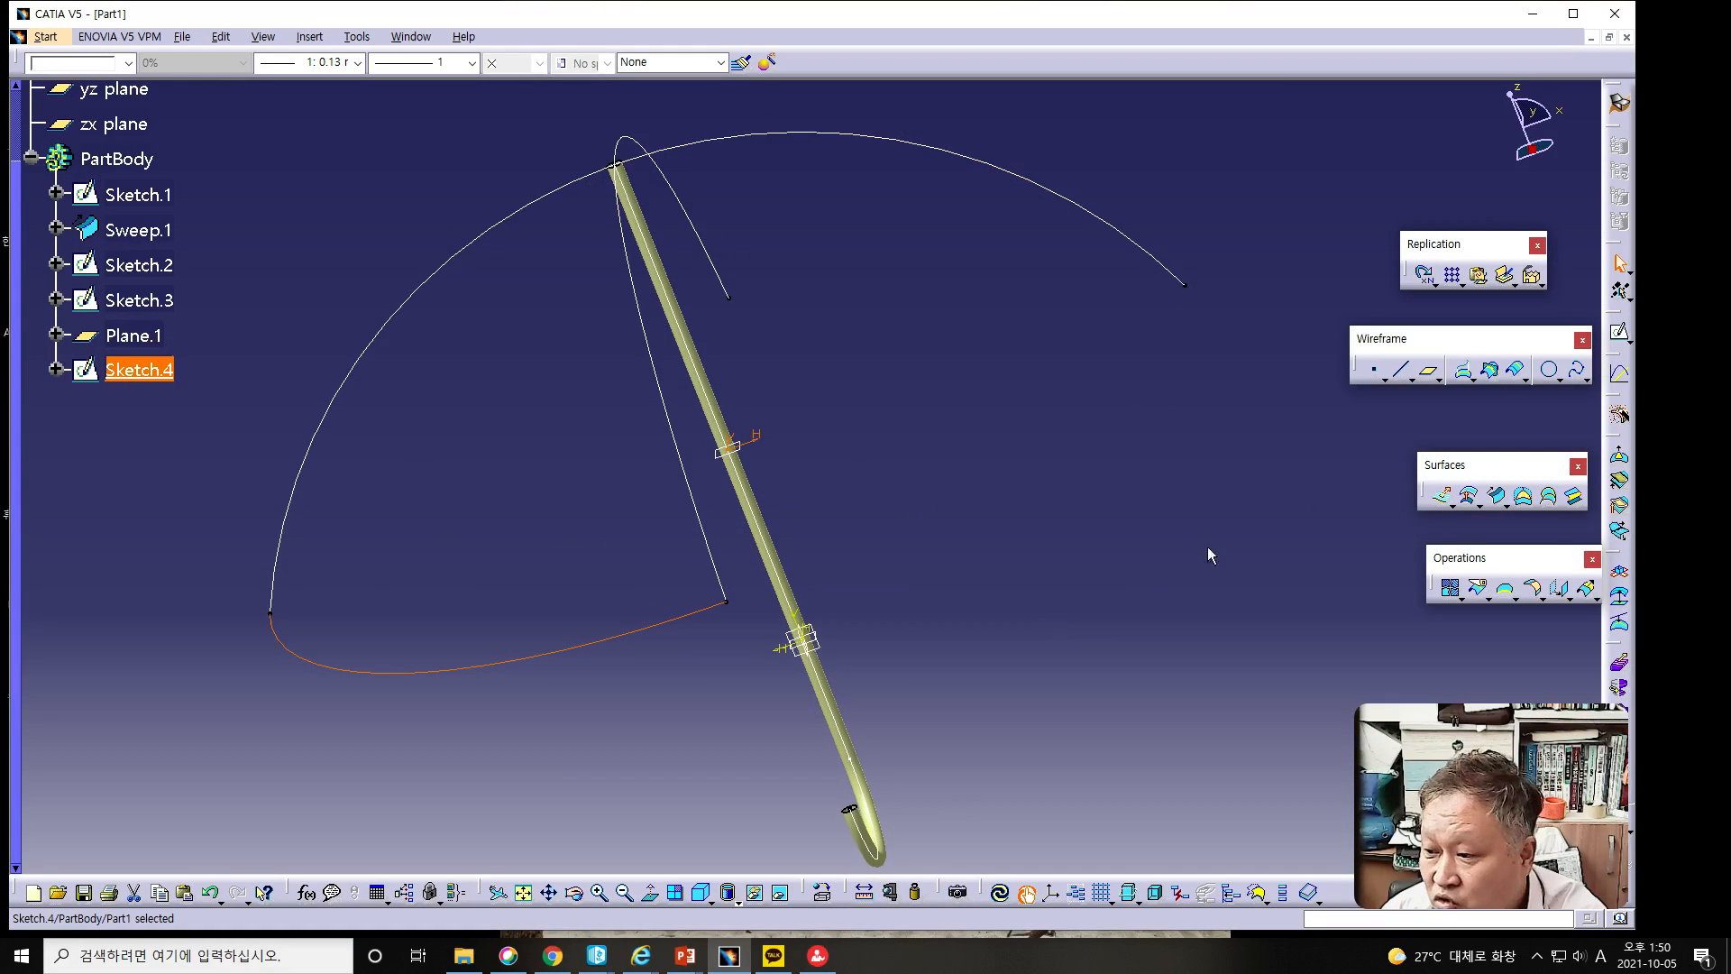
click(1522, 497)
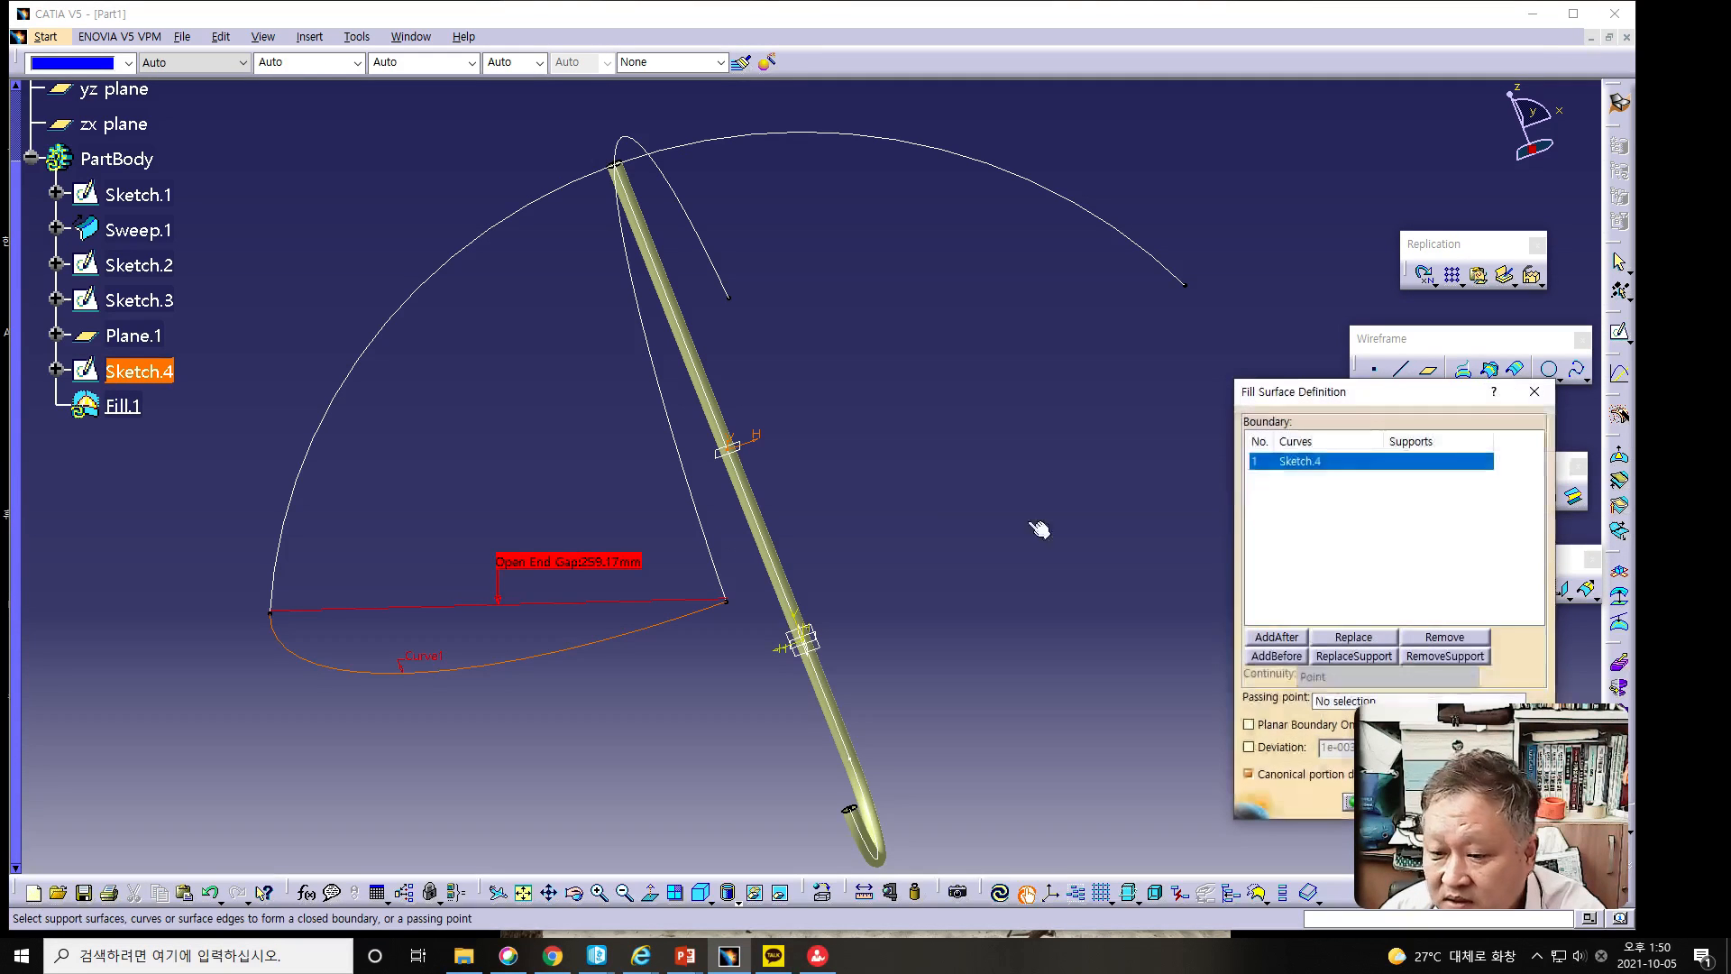
click(311, 460)
click(692, 465)
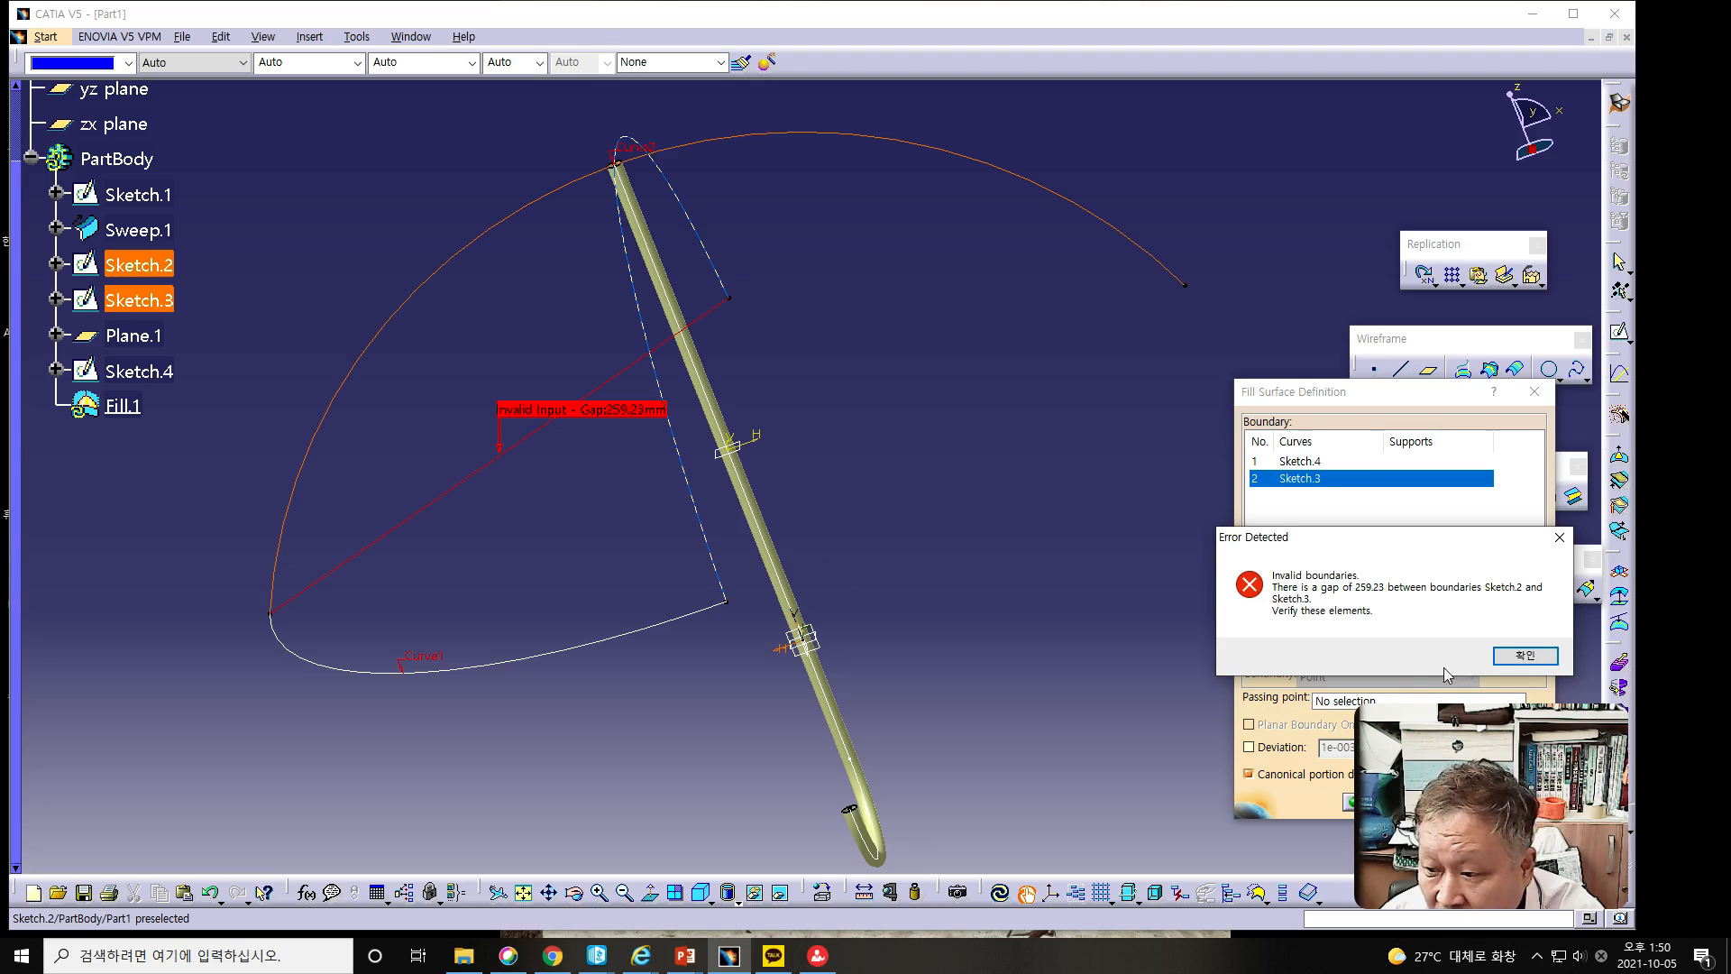
click(1521, 655)
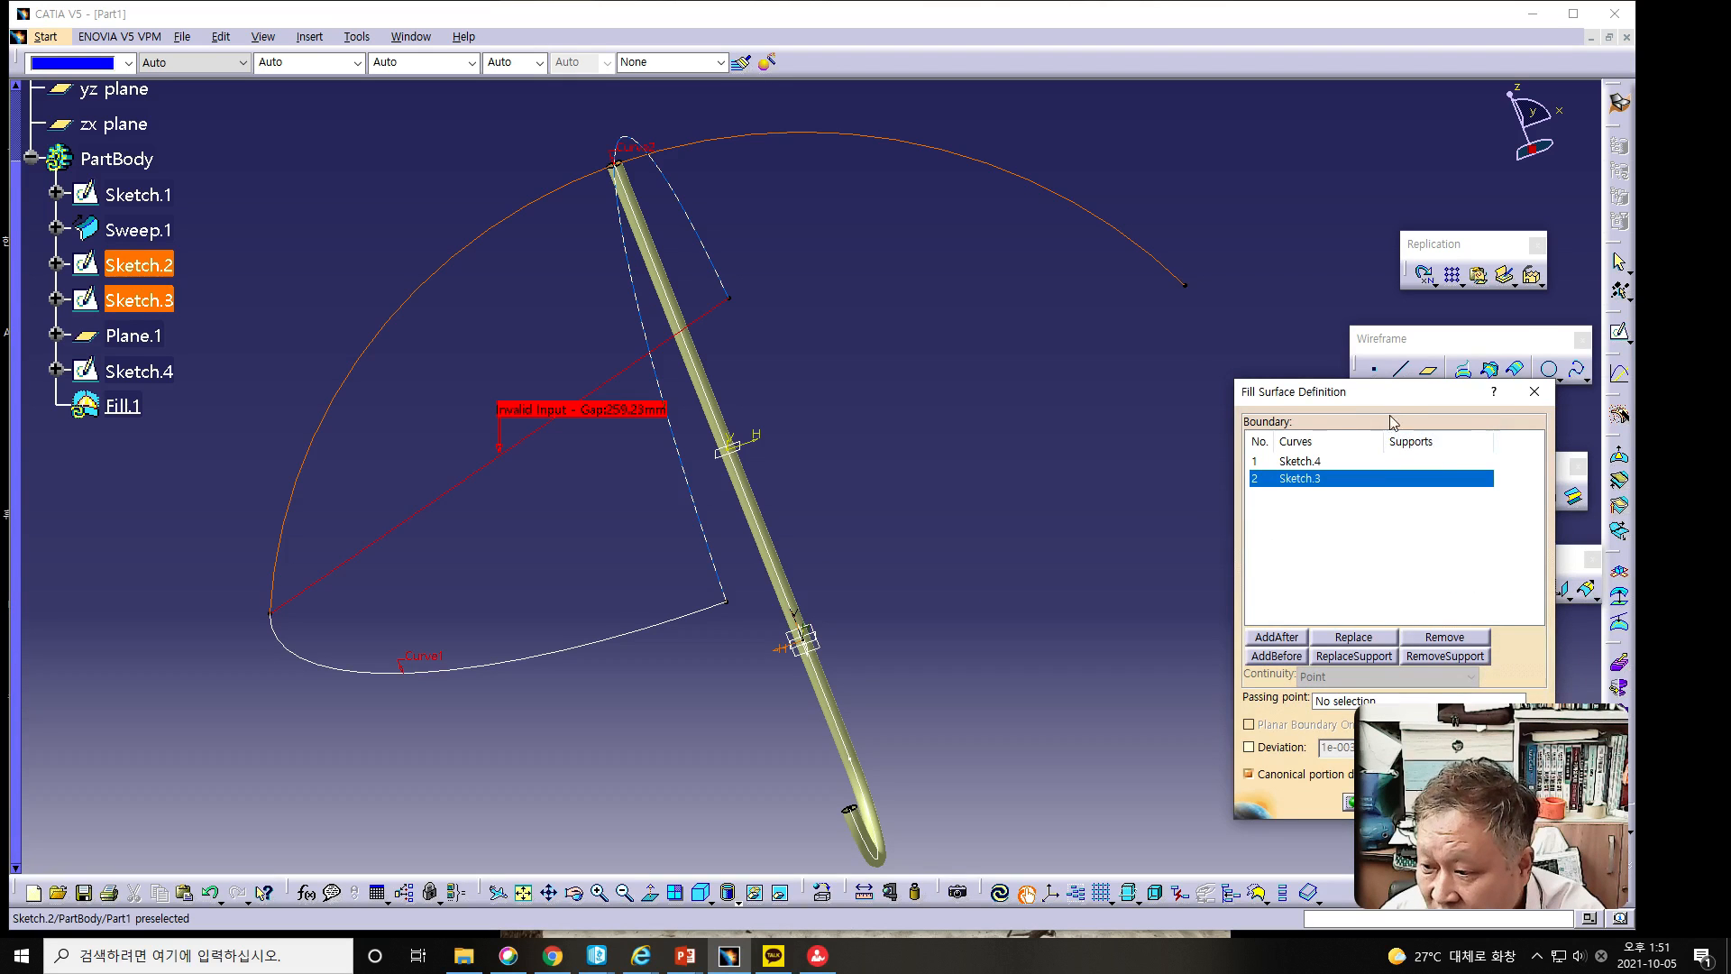
drag(1382, 397, 1314, 229)
click(1378, 636)
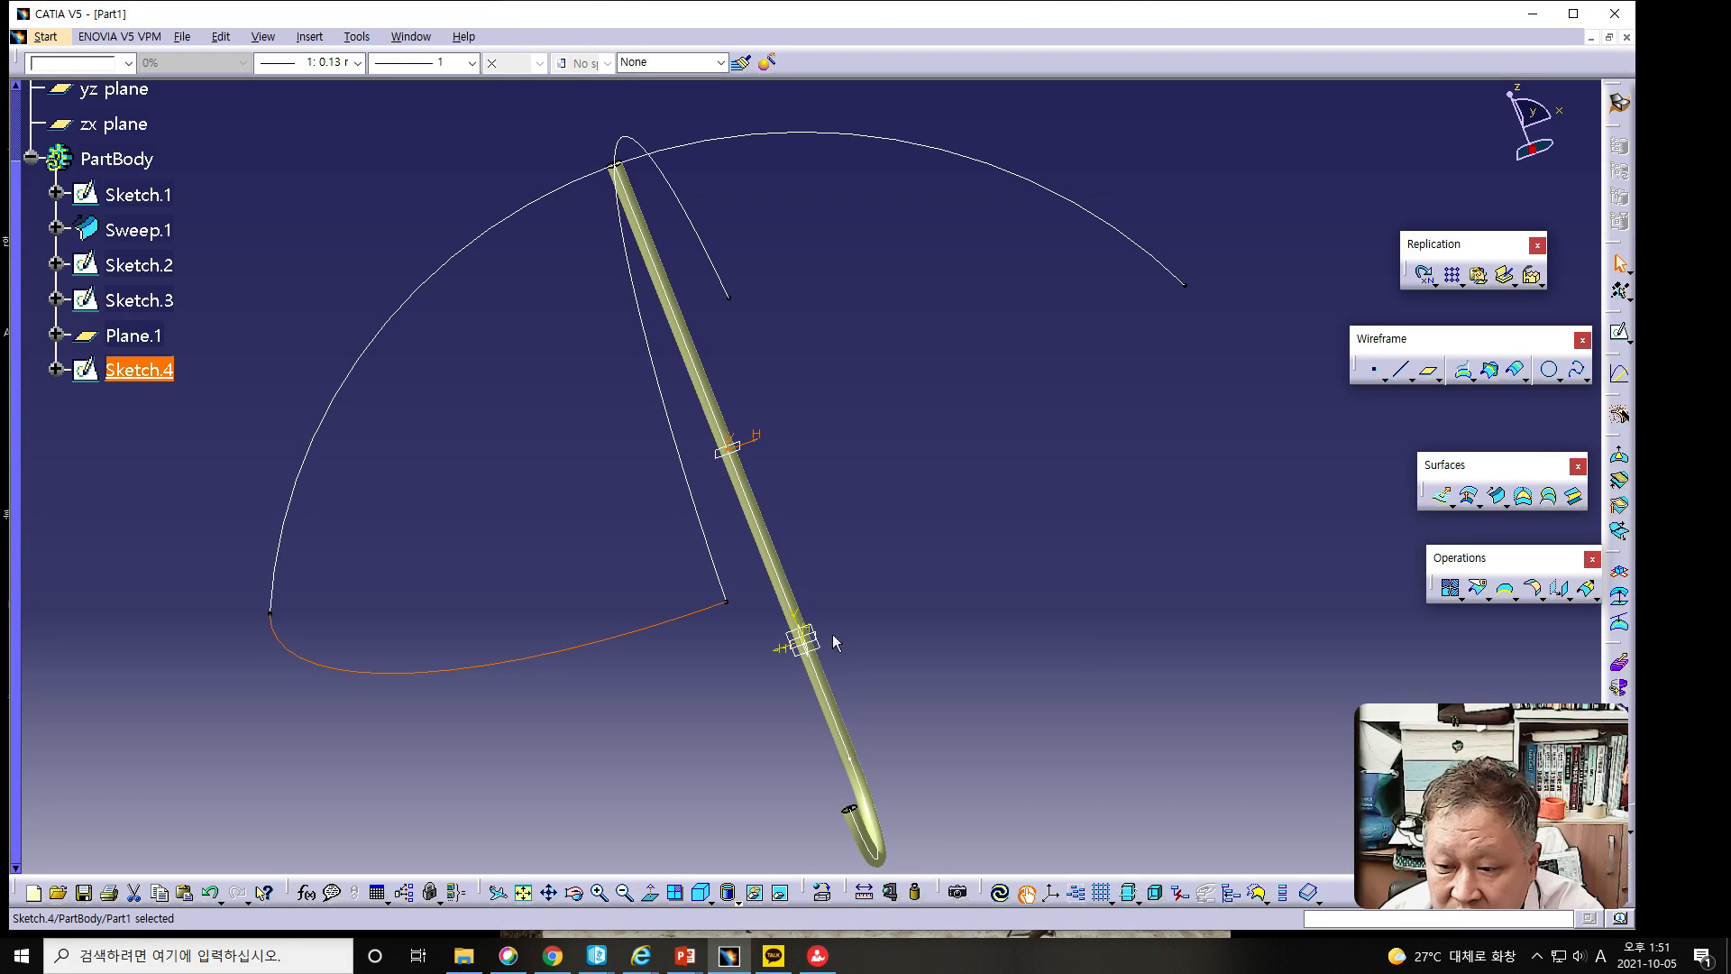
Open Sketch.3 for editing and delete the R 200 radius constraint of its canopy arc.
double_click(129, 370)
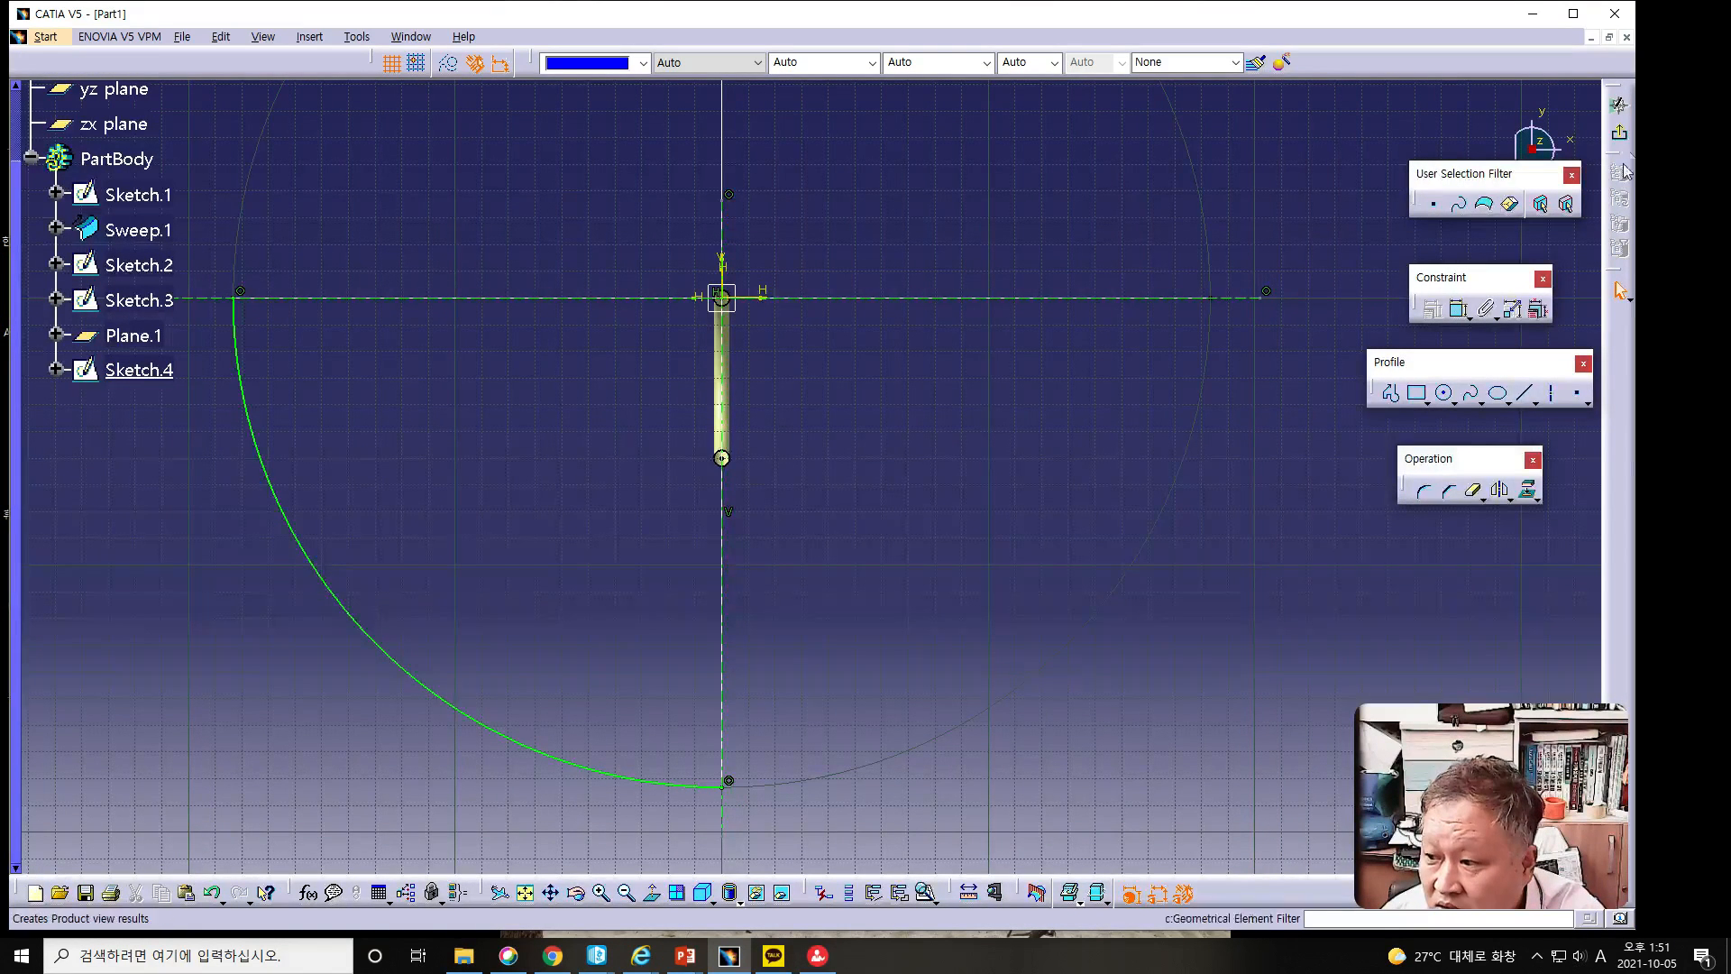
click(1620, 132)
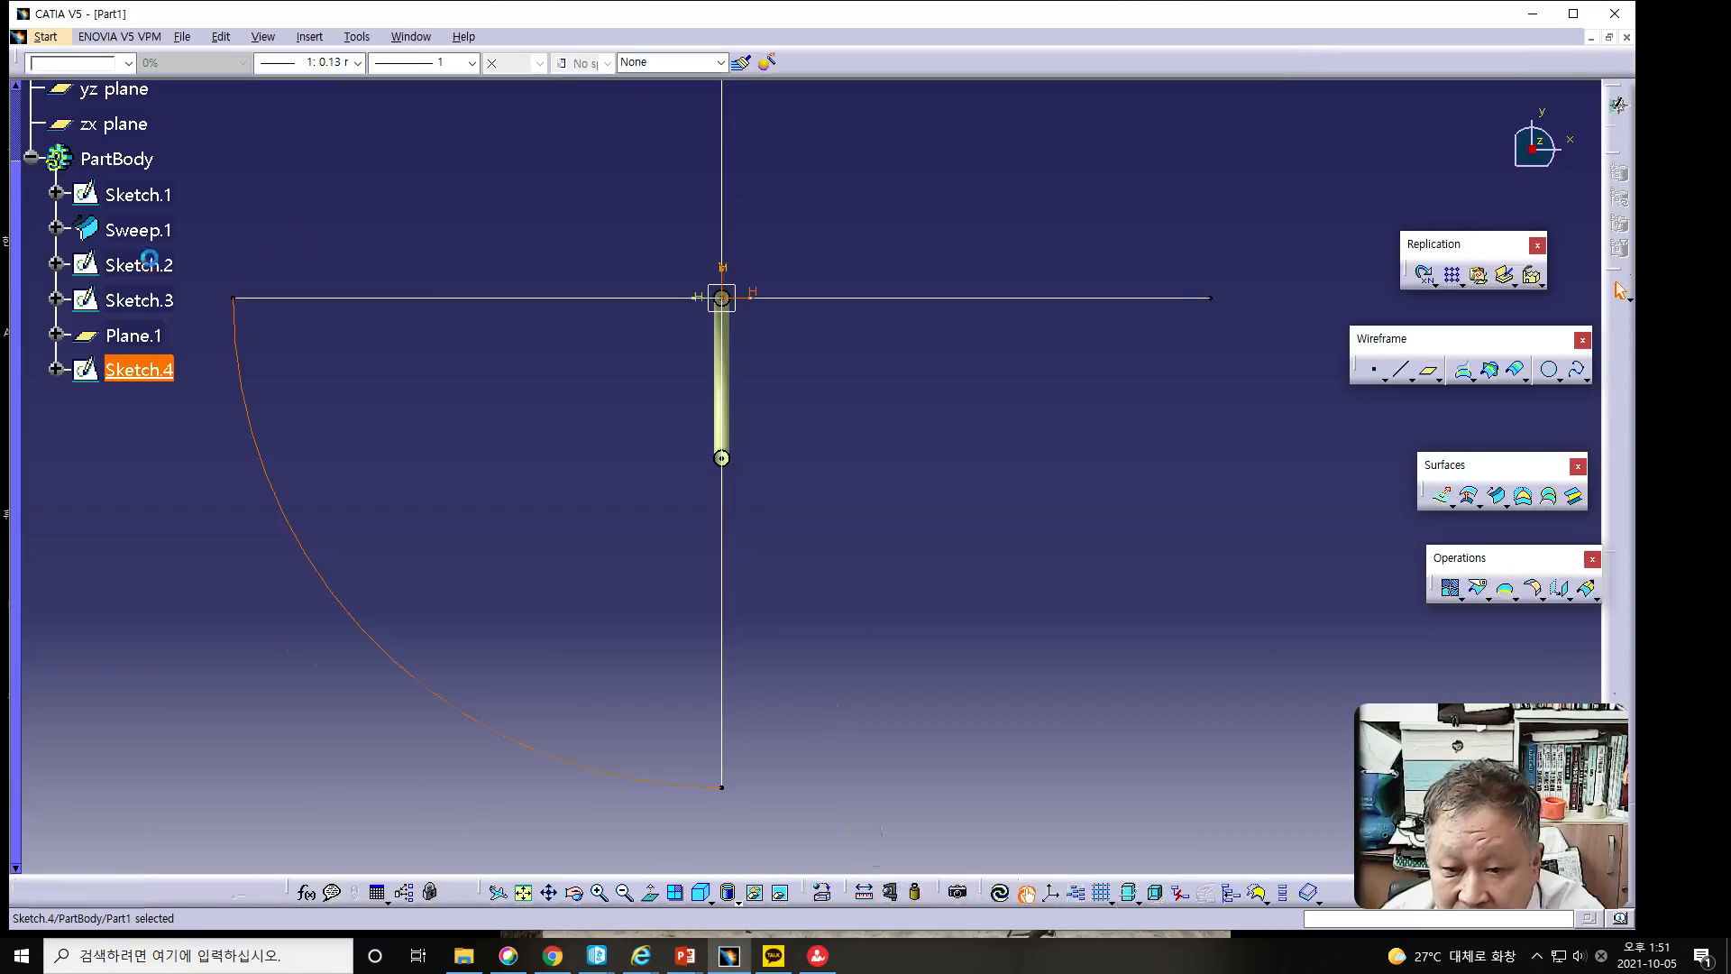
double_click(139, 303)
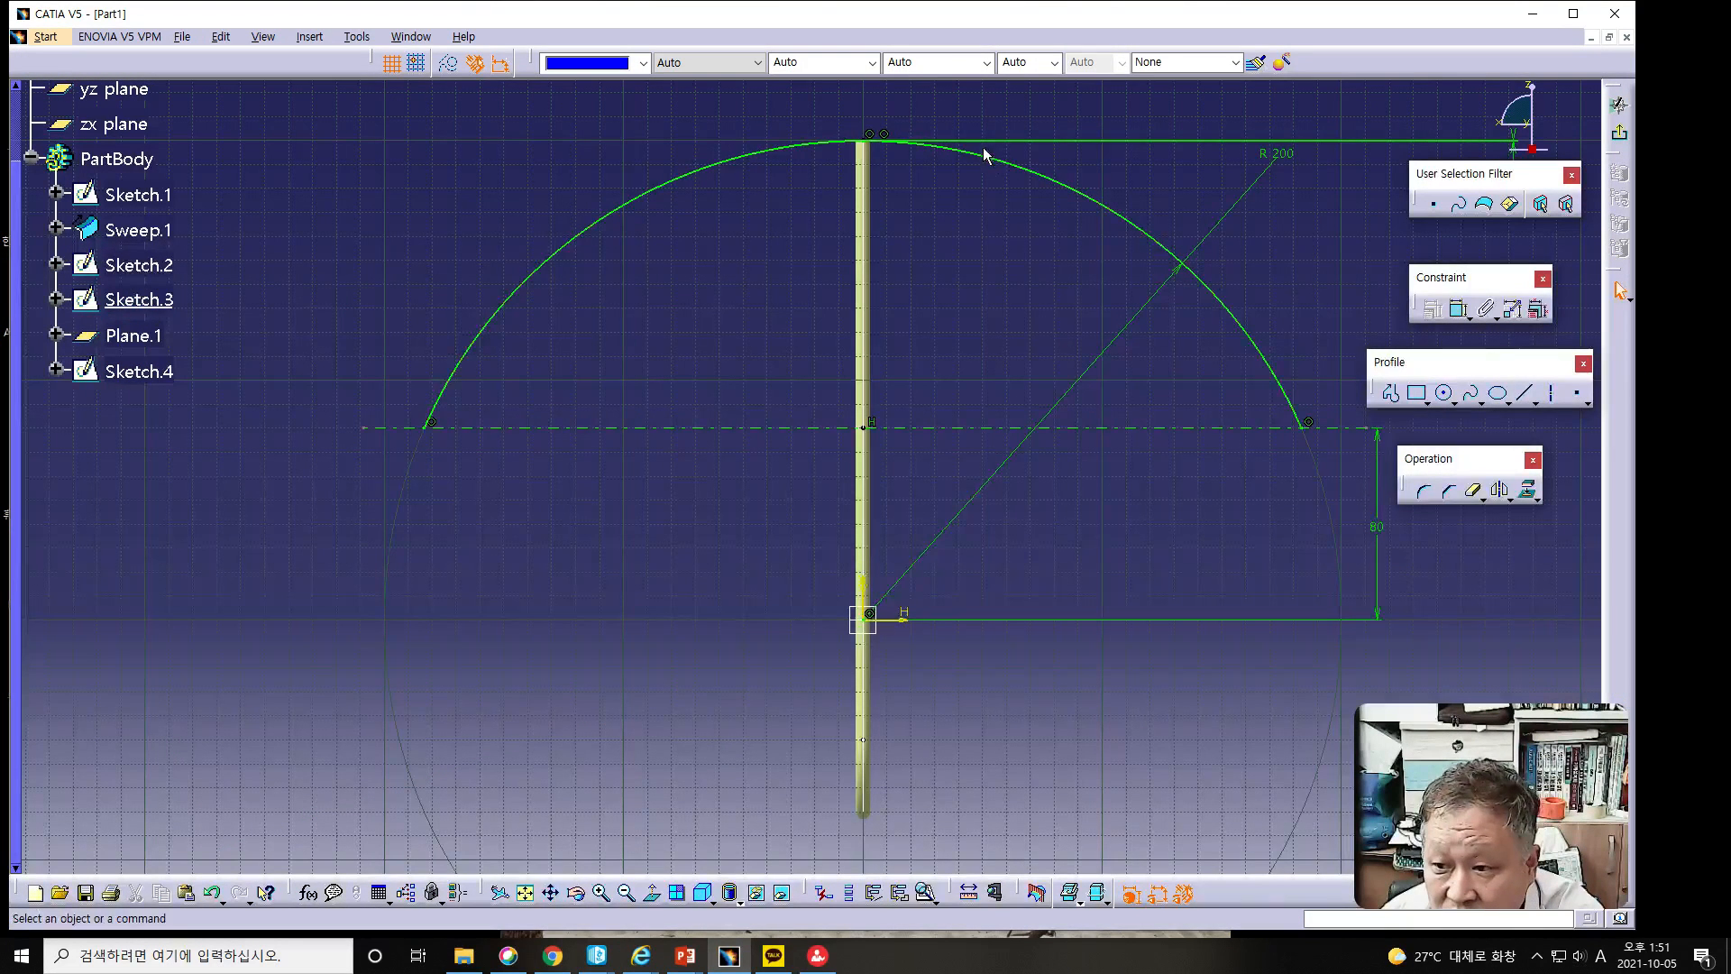
click(880, 618)
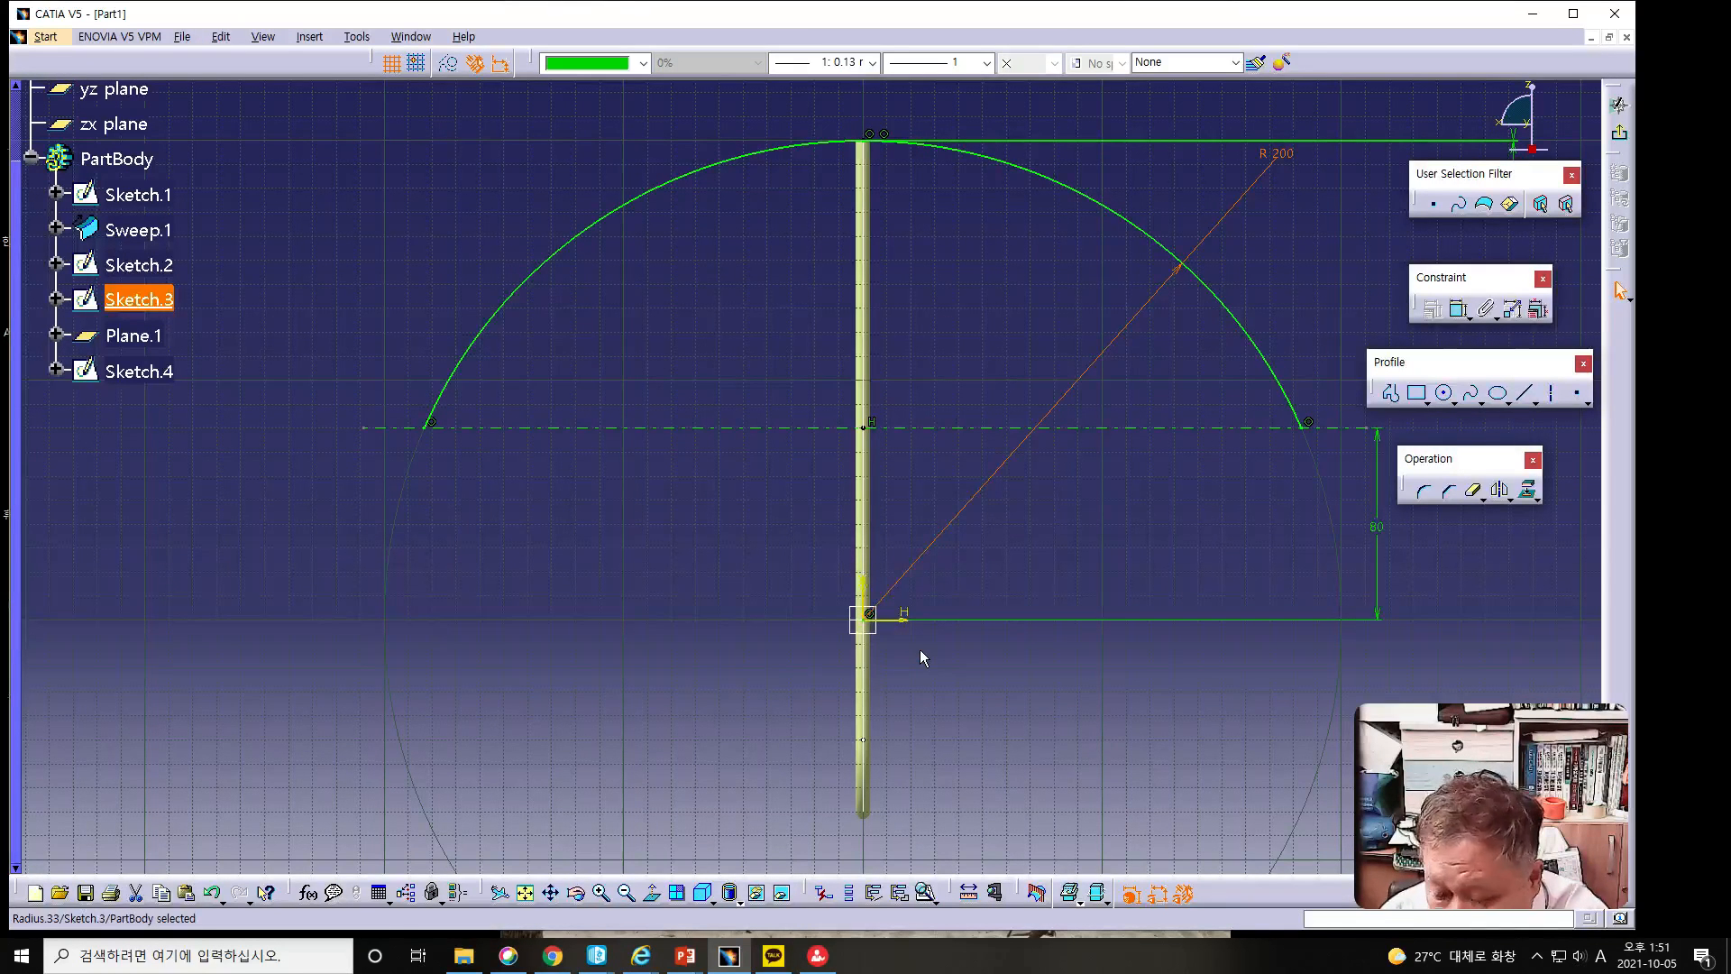
key(Delete)
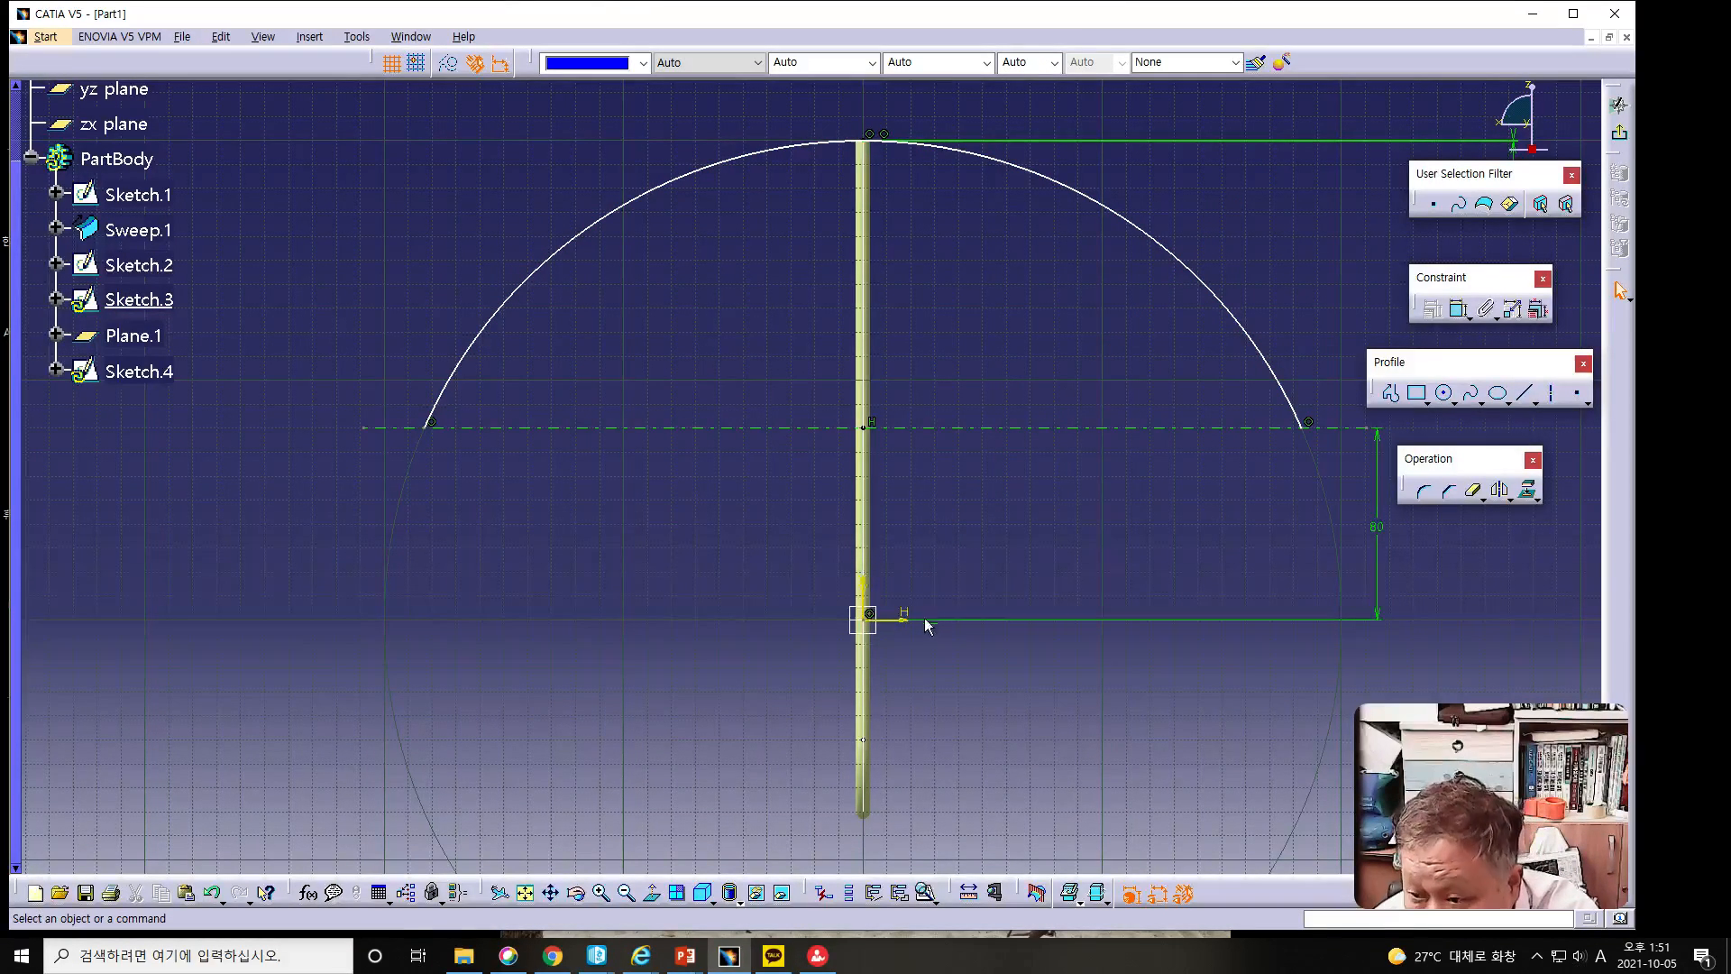
Move the Sketch.3 arc's centre off the origin, constrain it coincident with the horizontal axis, and exit the sketch.
drag(871, 615, 920, 581)
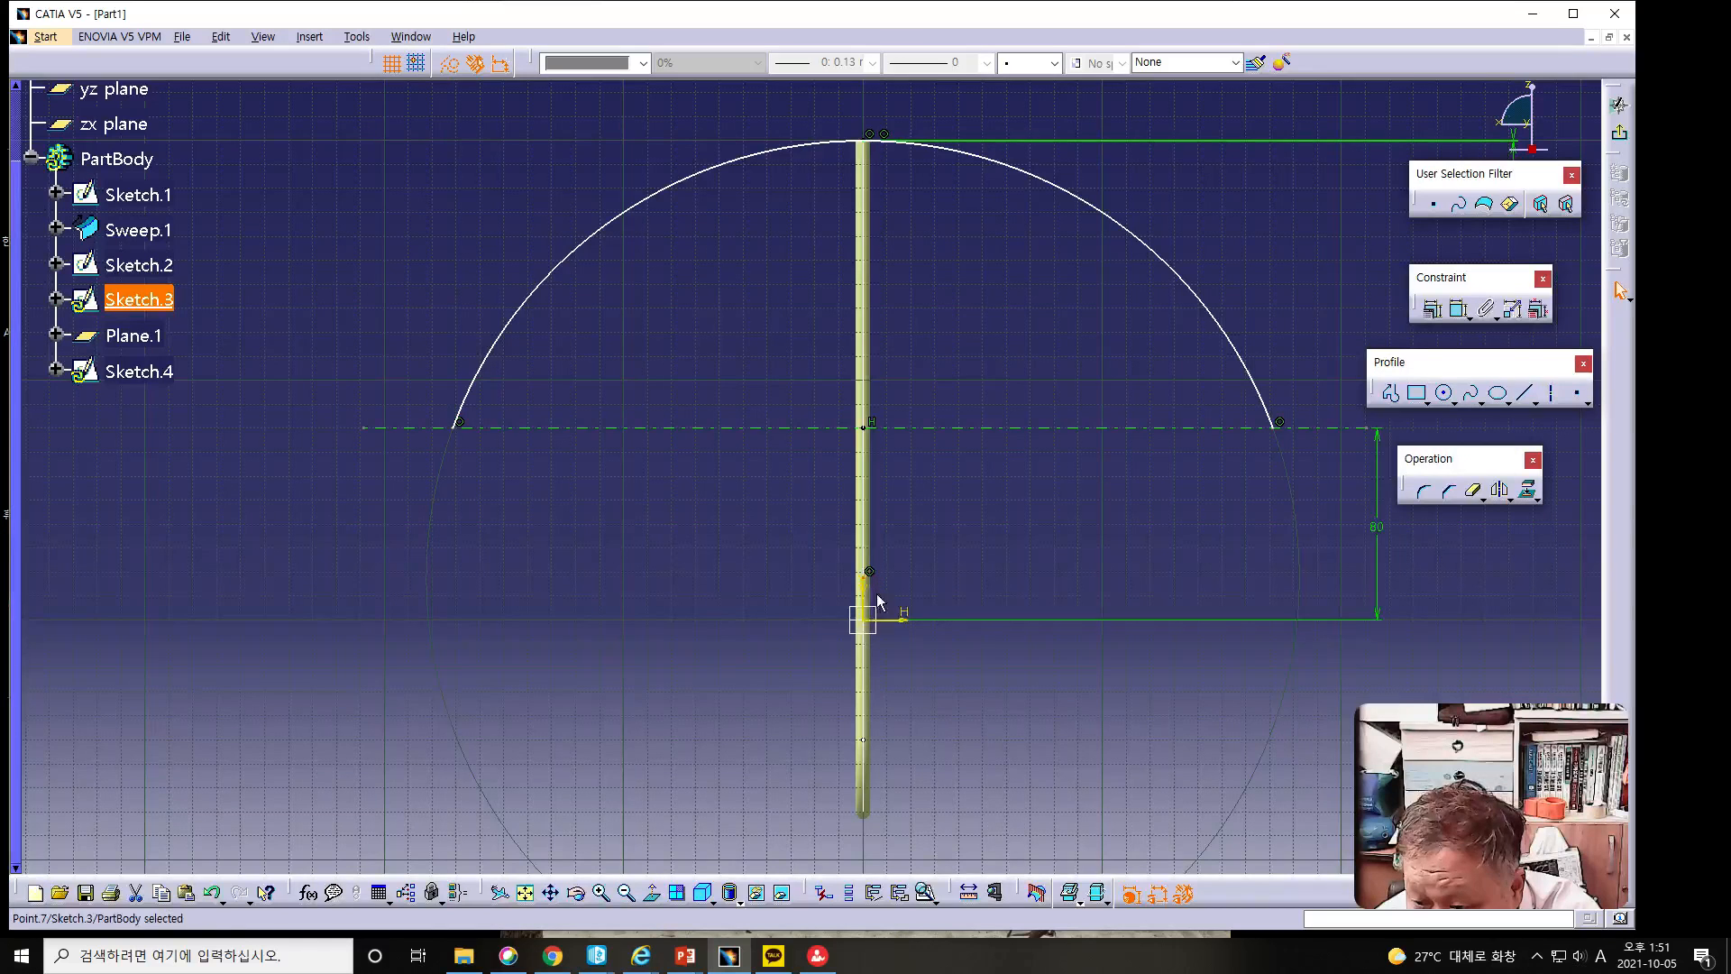
ctrl+click(895, 624)
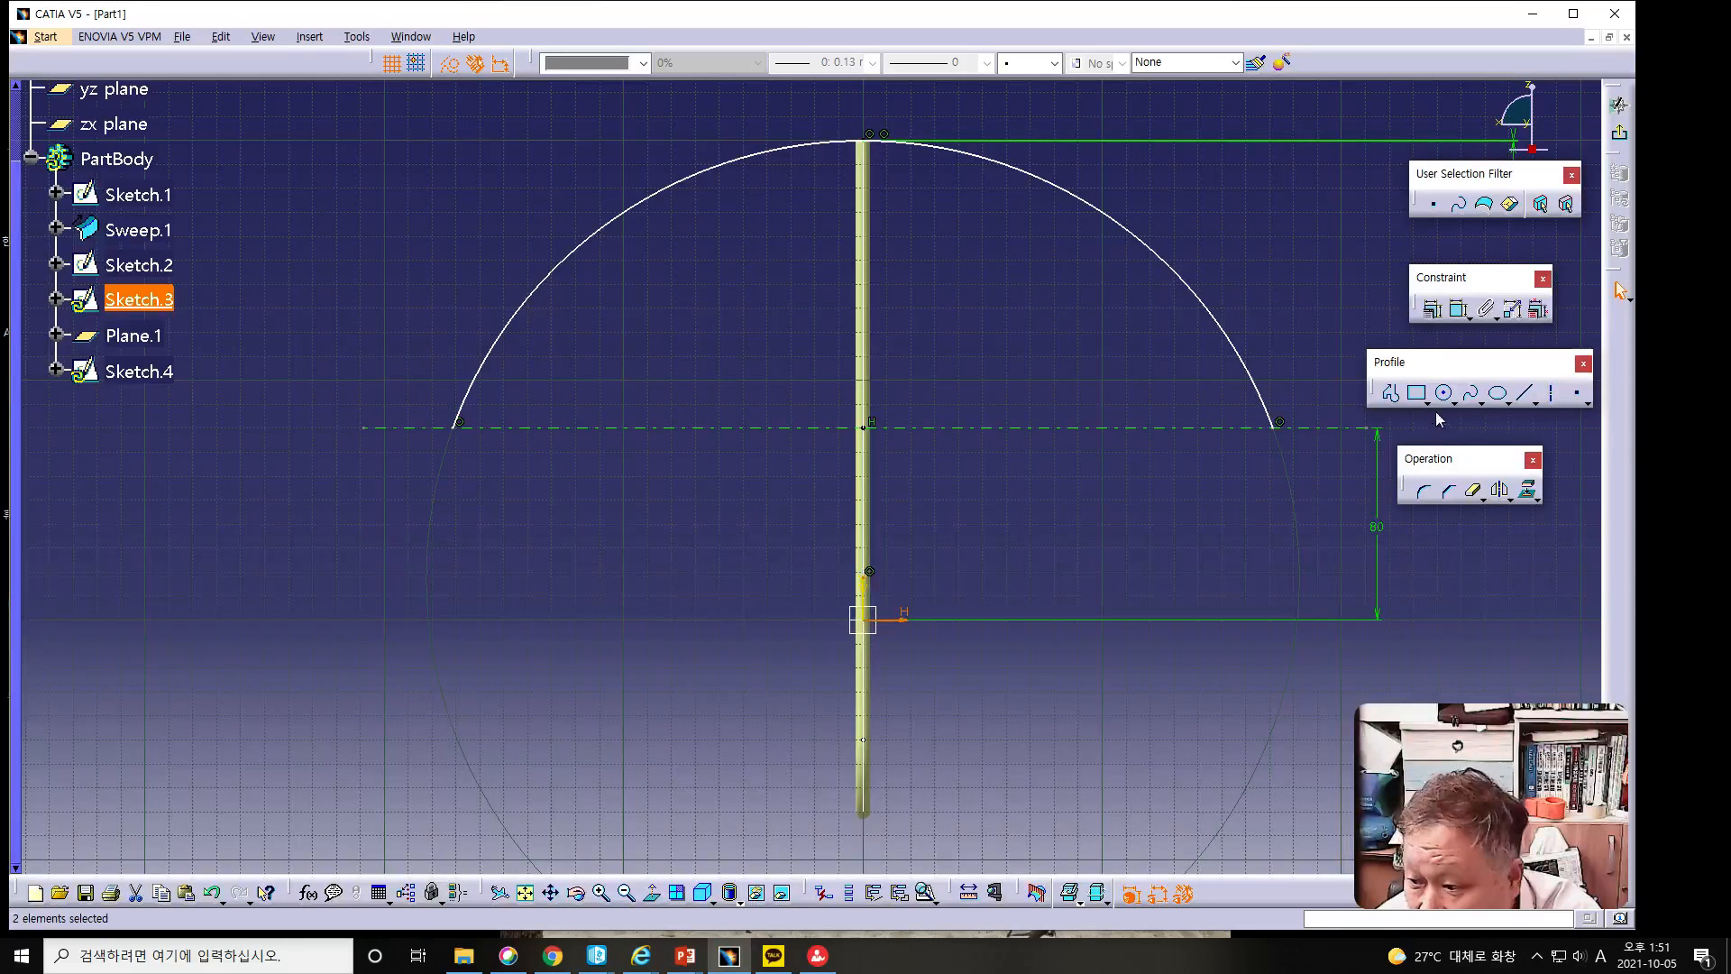
click(1430, 309)
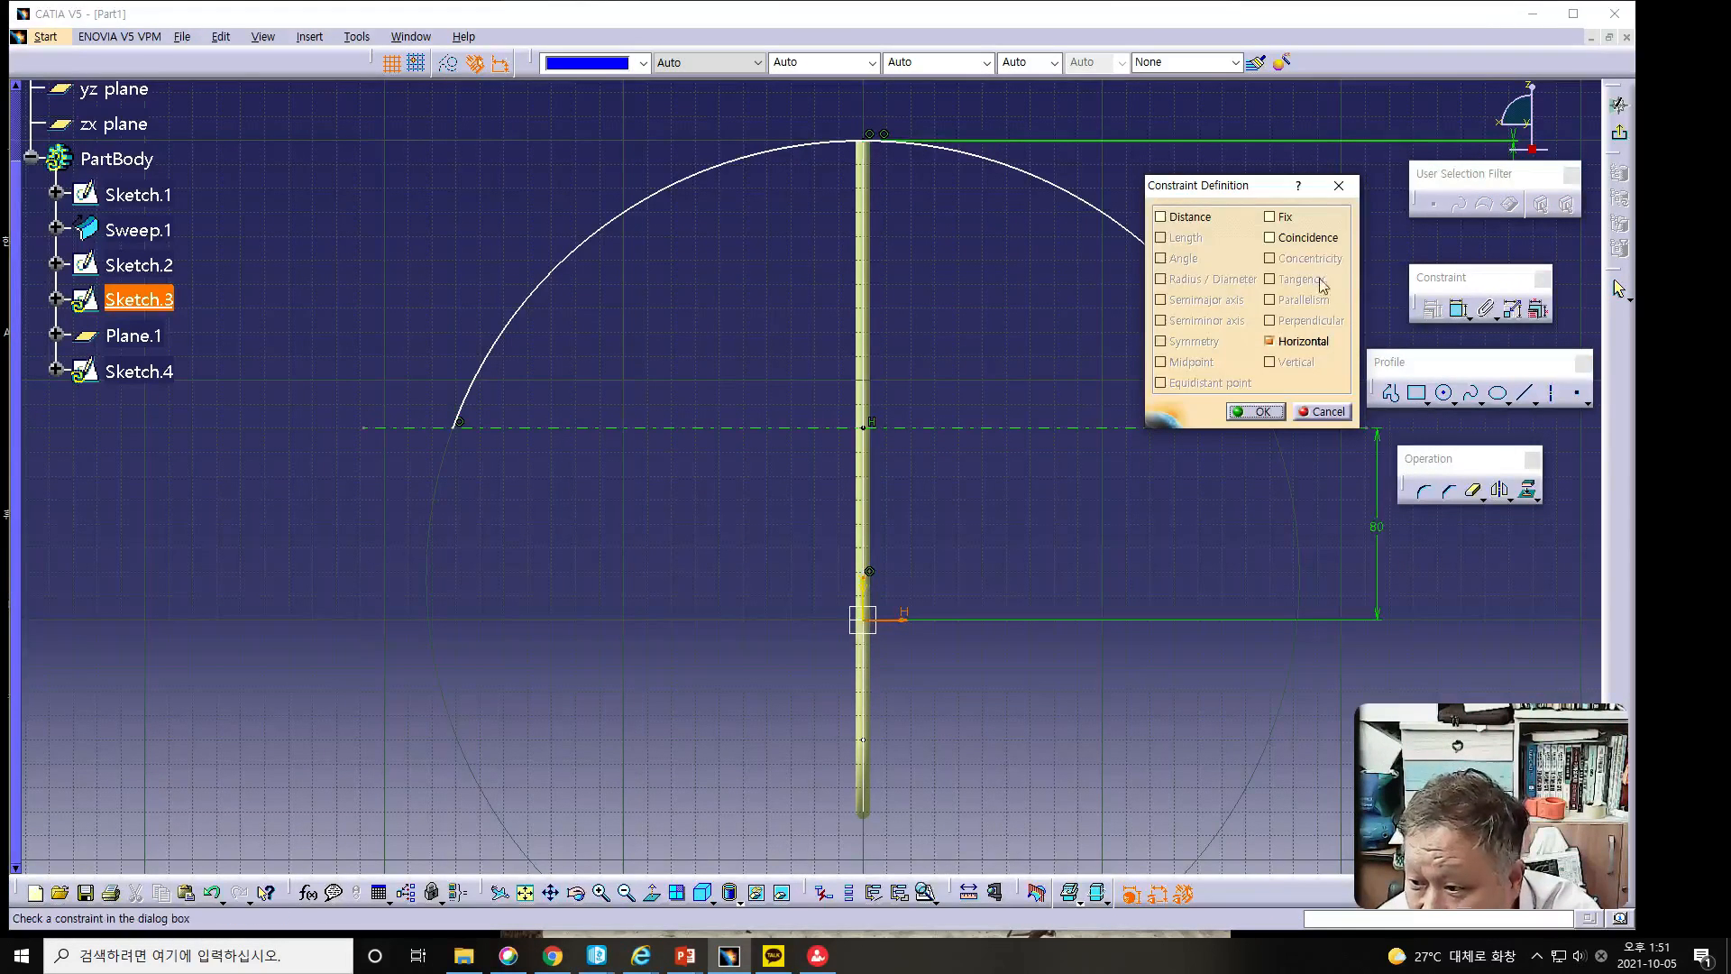
click(1270, 238)
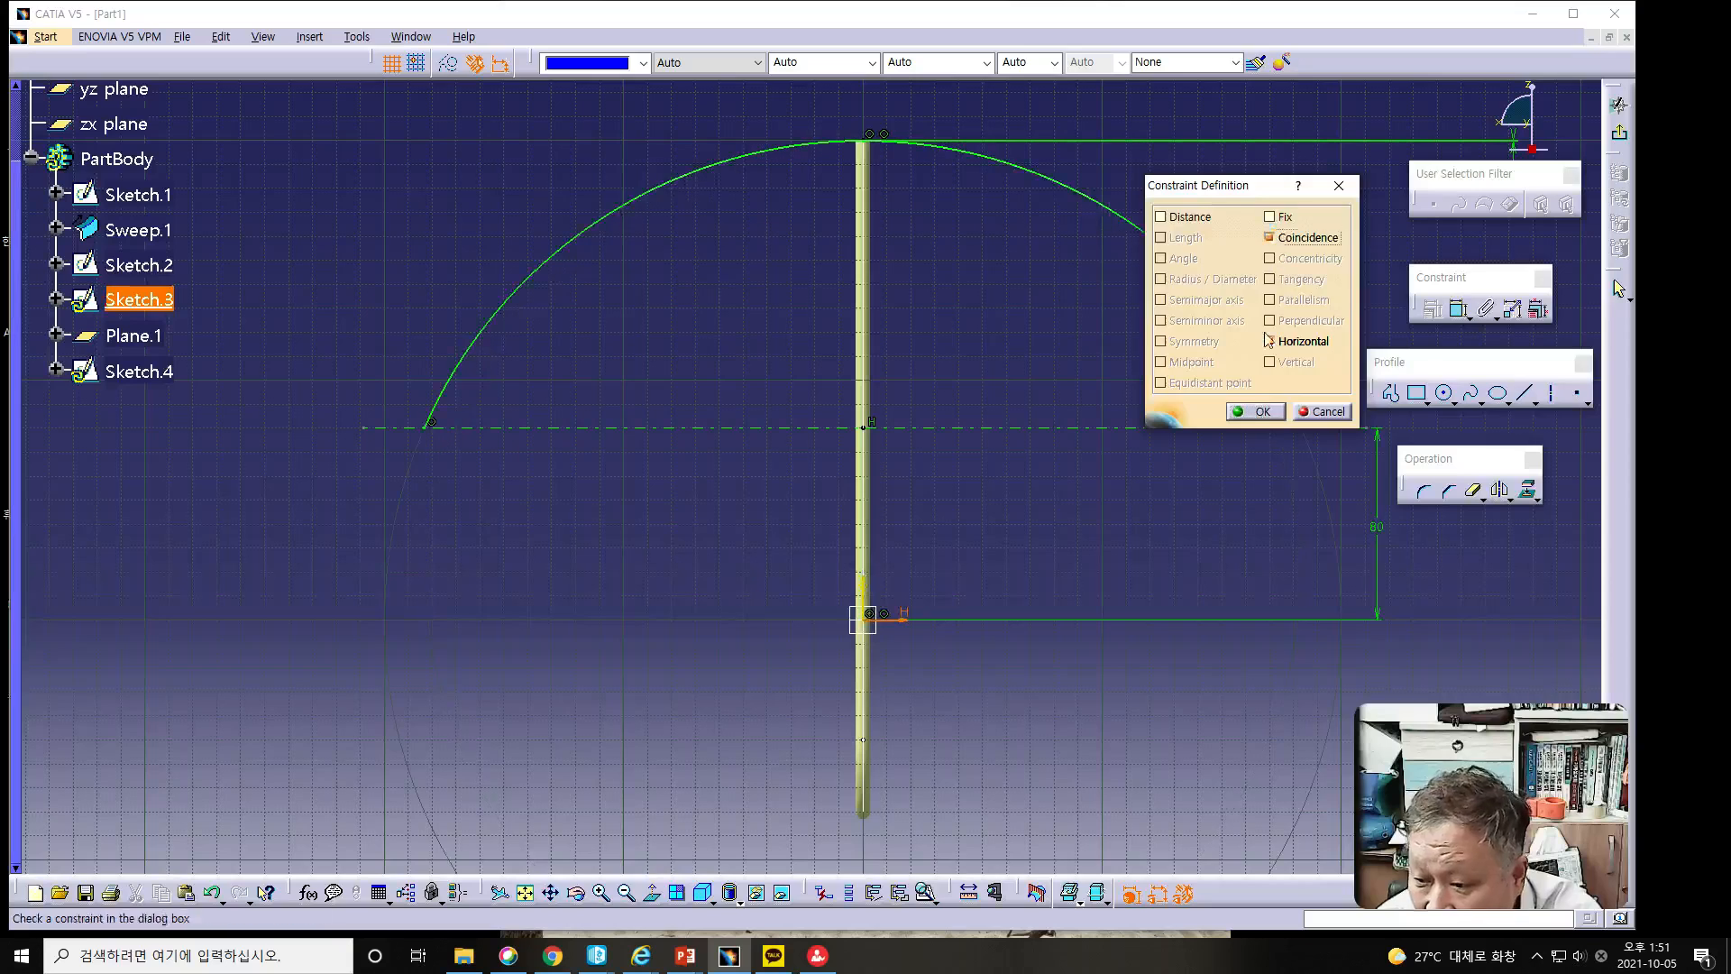
click(1240, 411)
mouse_move(1032, 329)
middle_down()
mouse_move(907, 337)
mouse_move(827, 382)
middle_up()
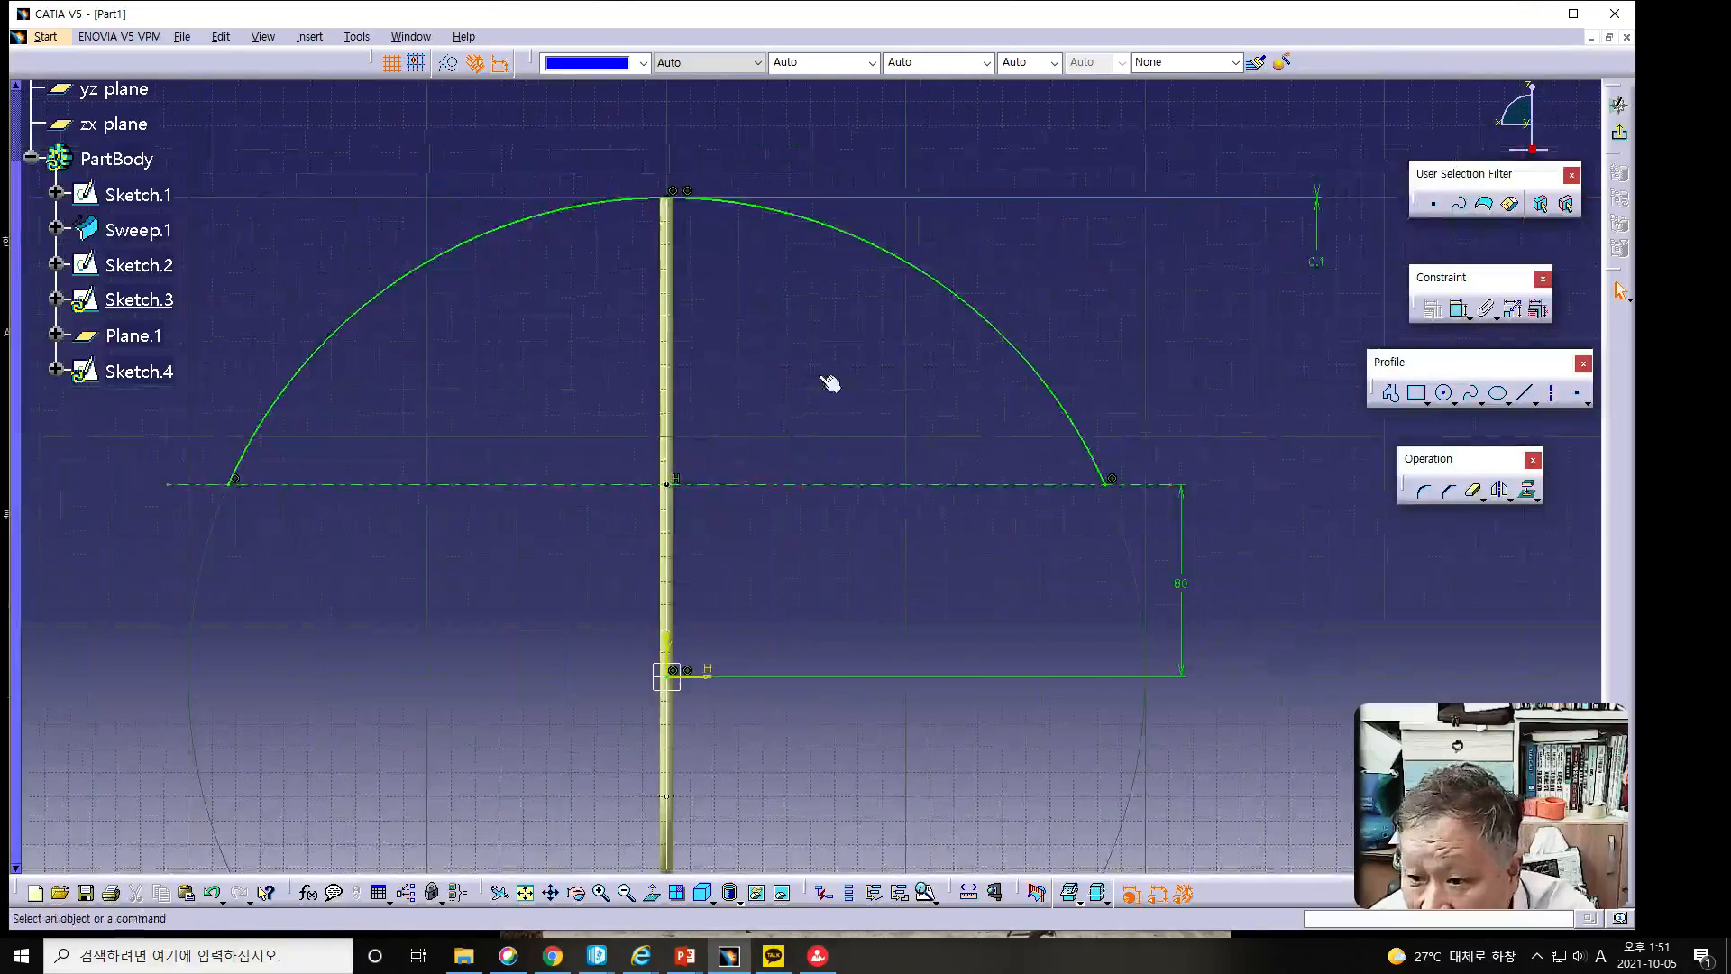
click(671, 195)
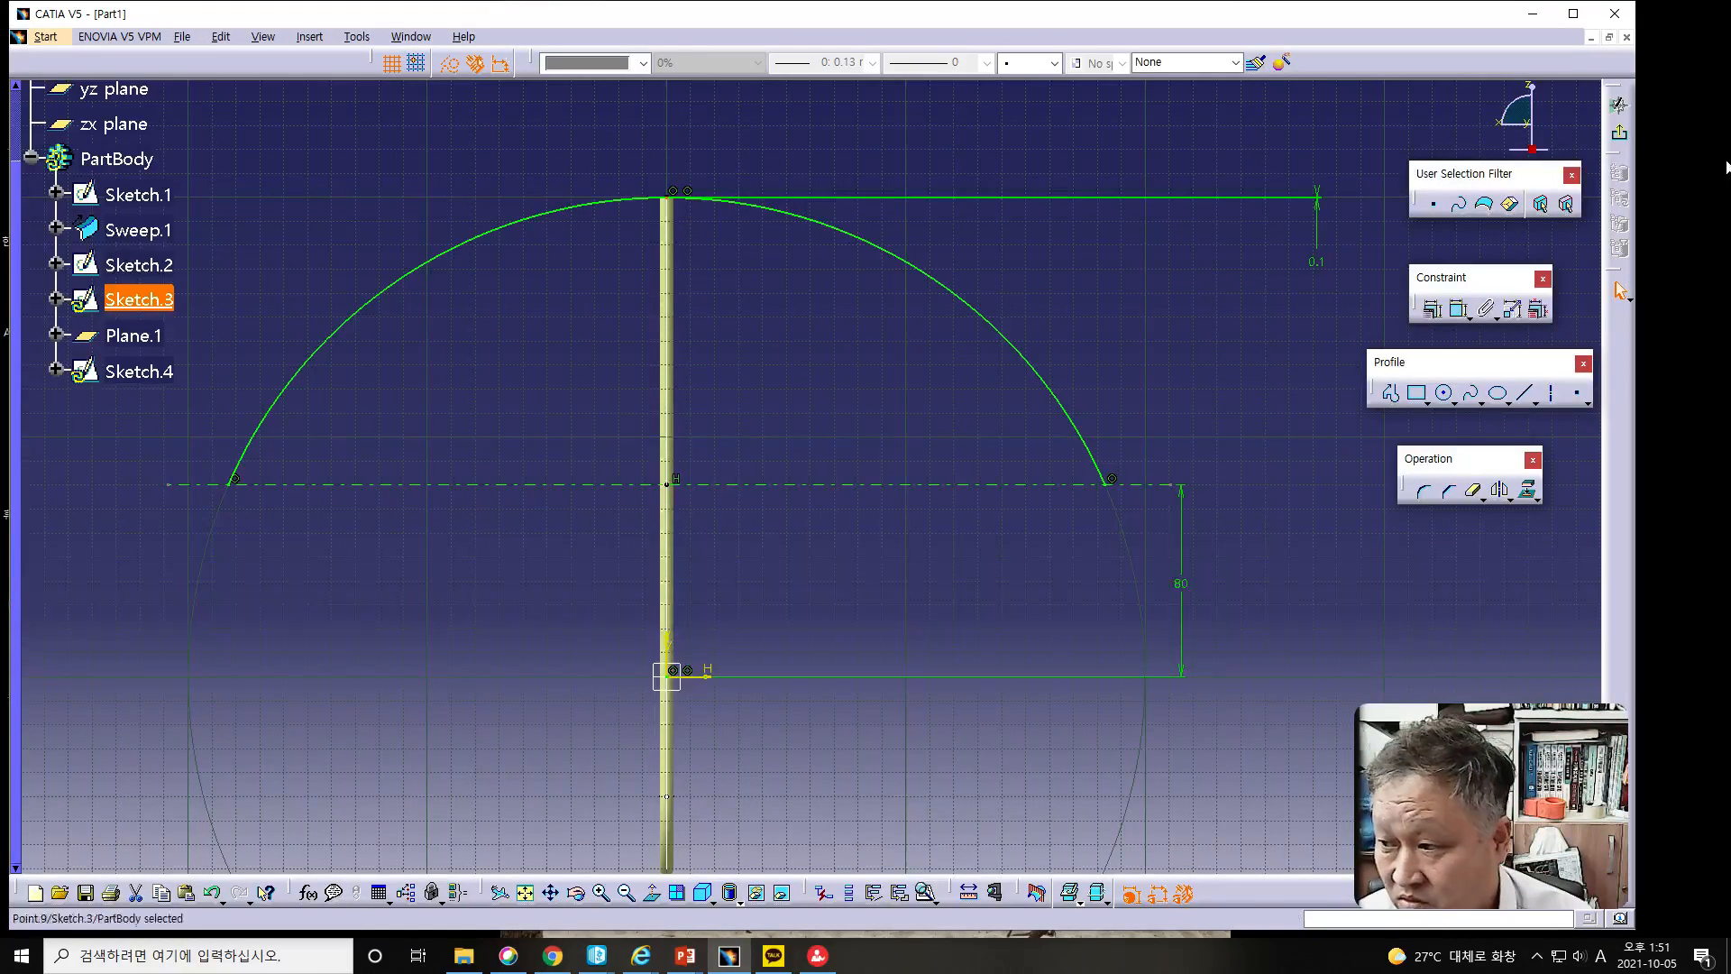
click(1620, 138)
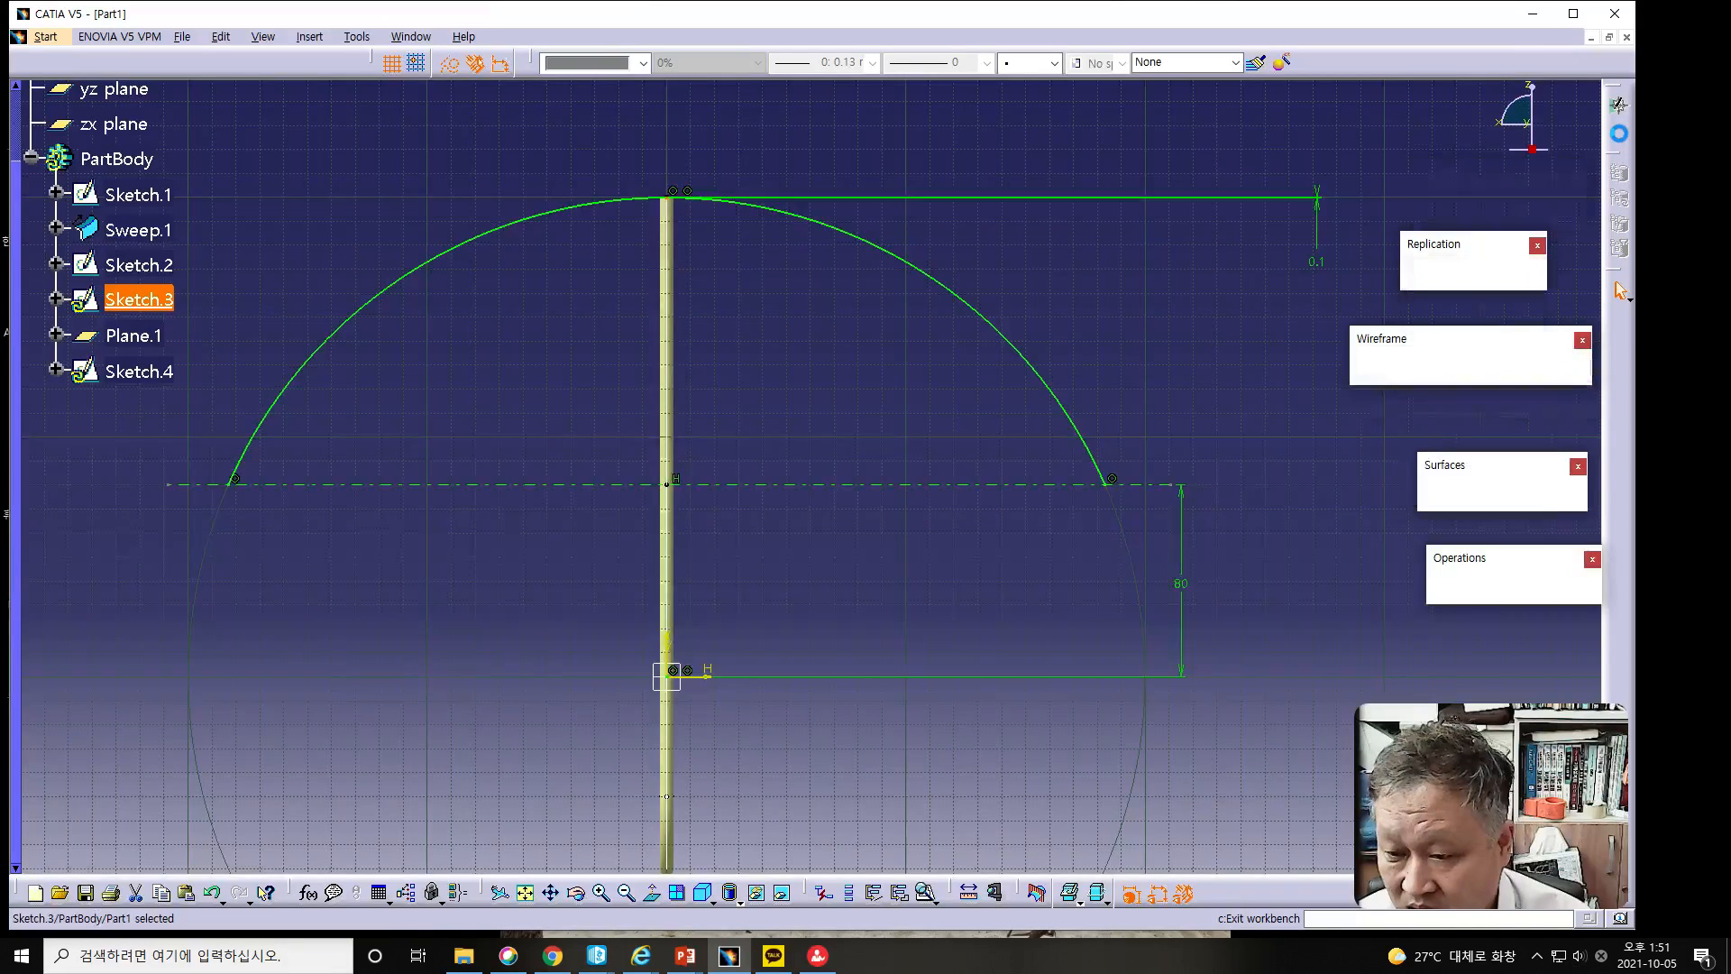
Open Sketch.2 for editing and delete the canopy arc's R 200 radius constraint and the coincidence constraint at its centre.
double_click(139, 264)
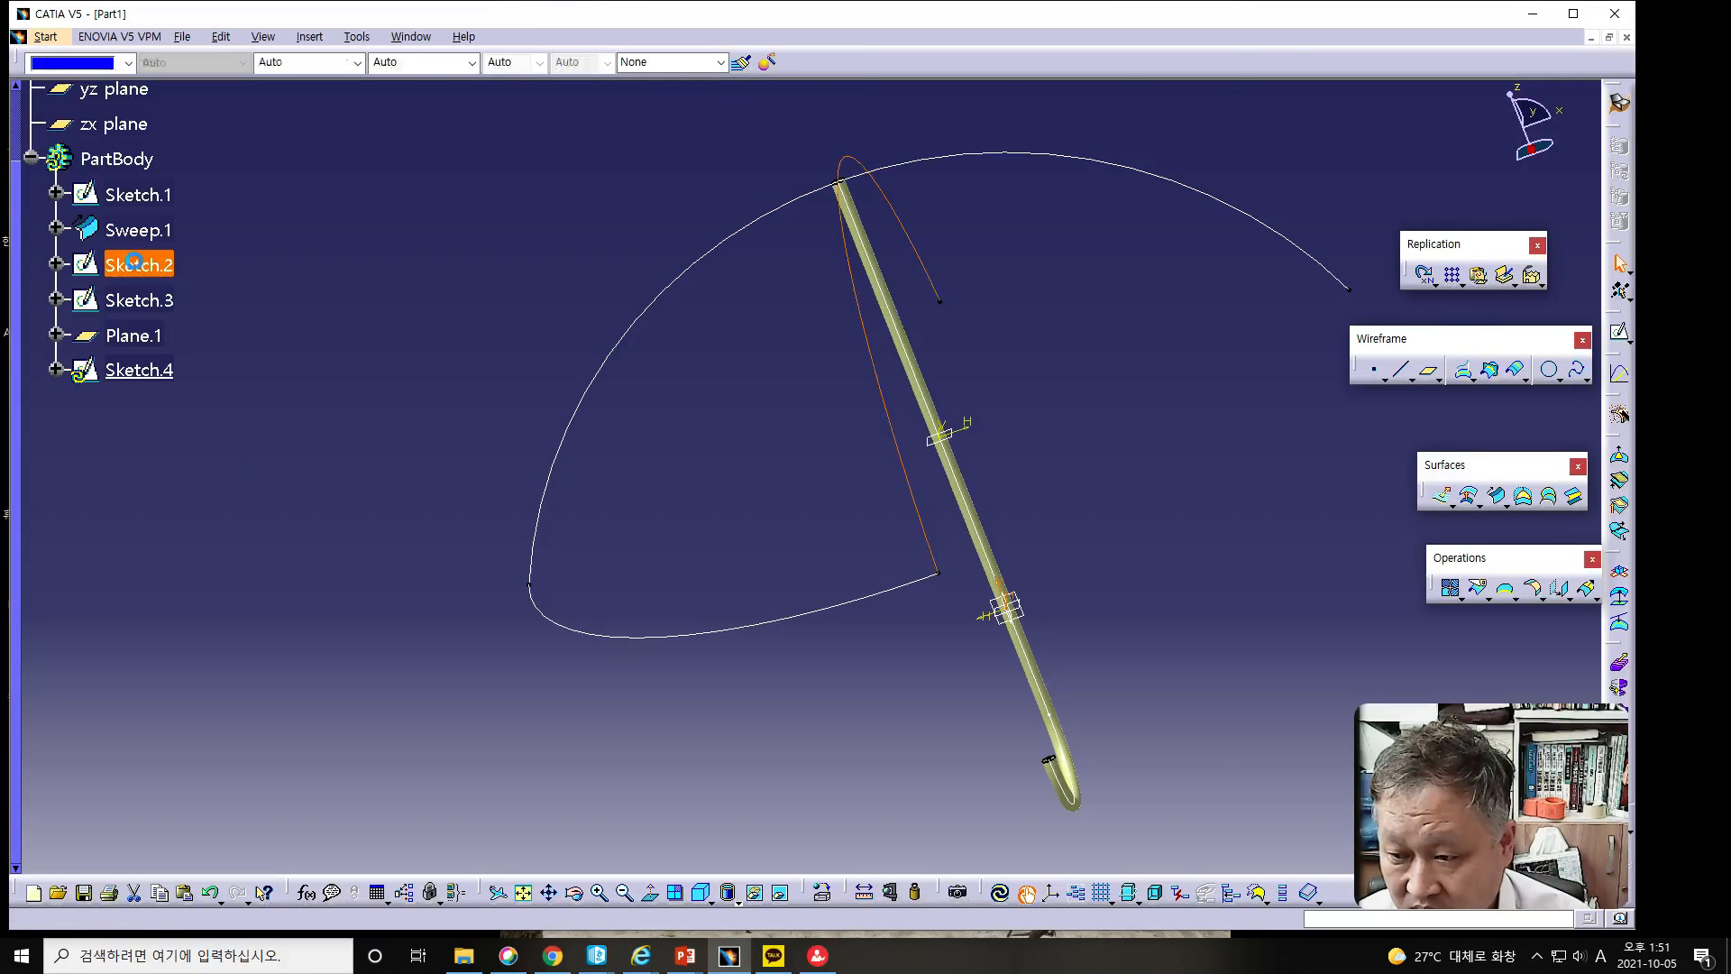
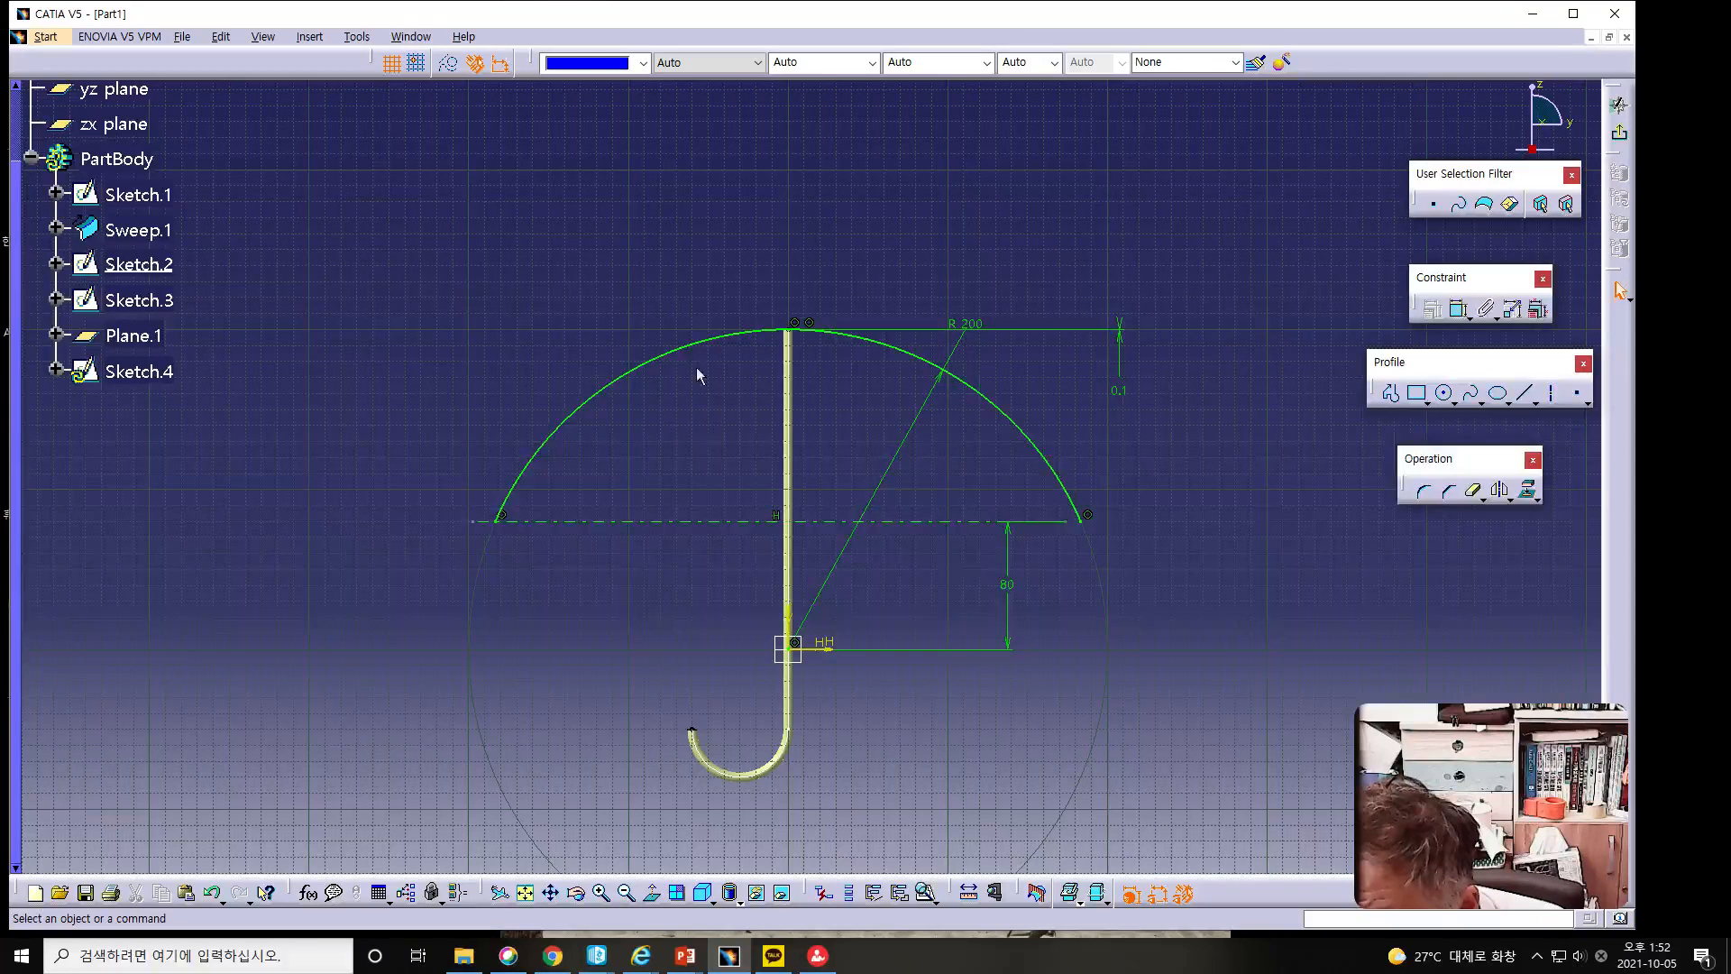
click(790, 644)
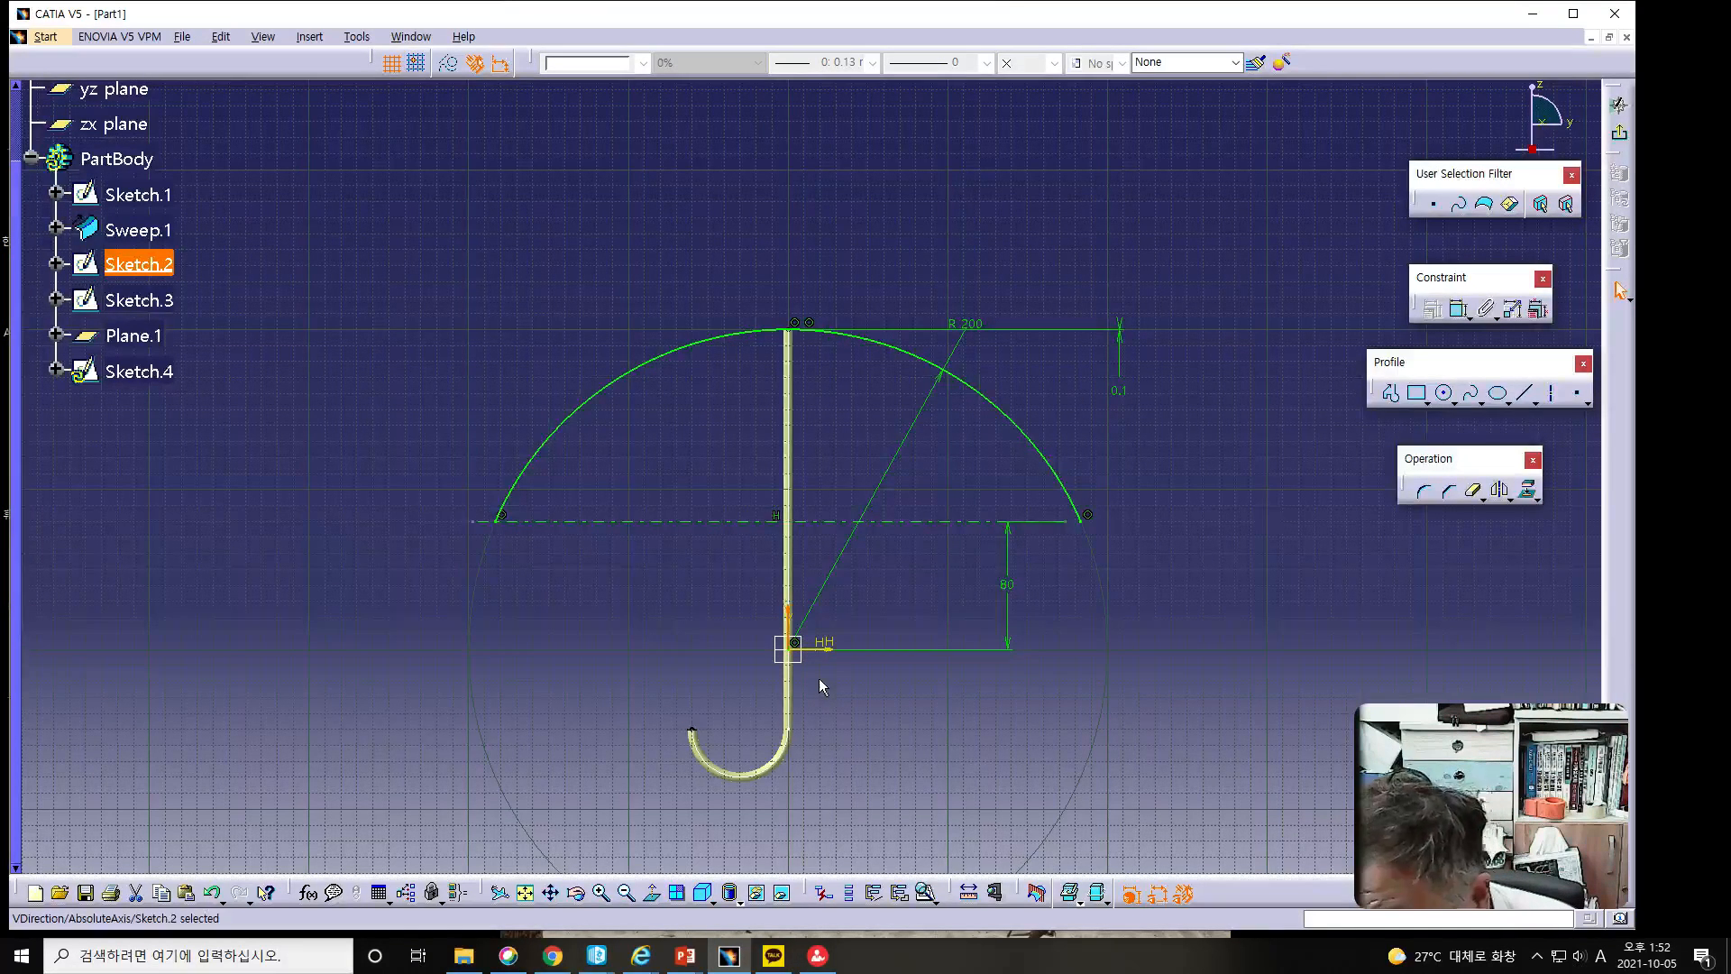
click(798, 636)
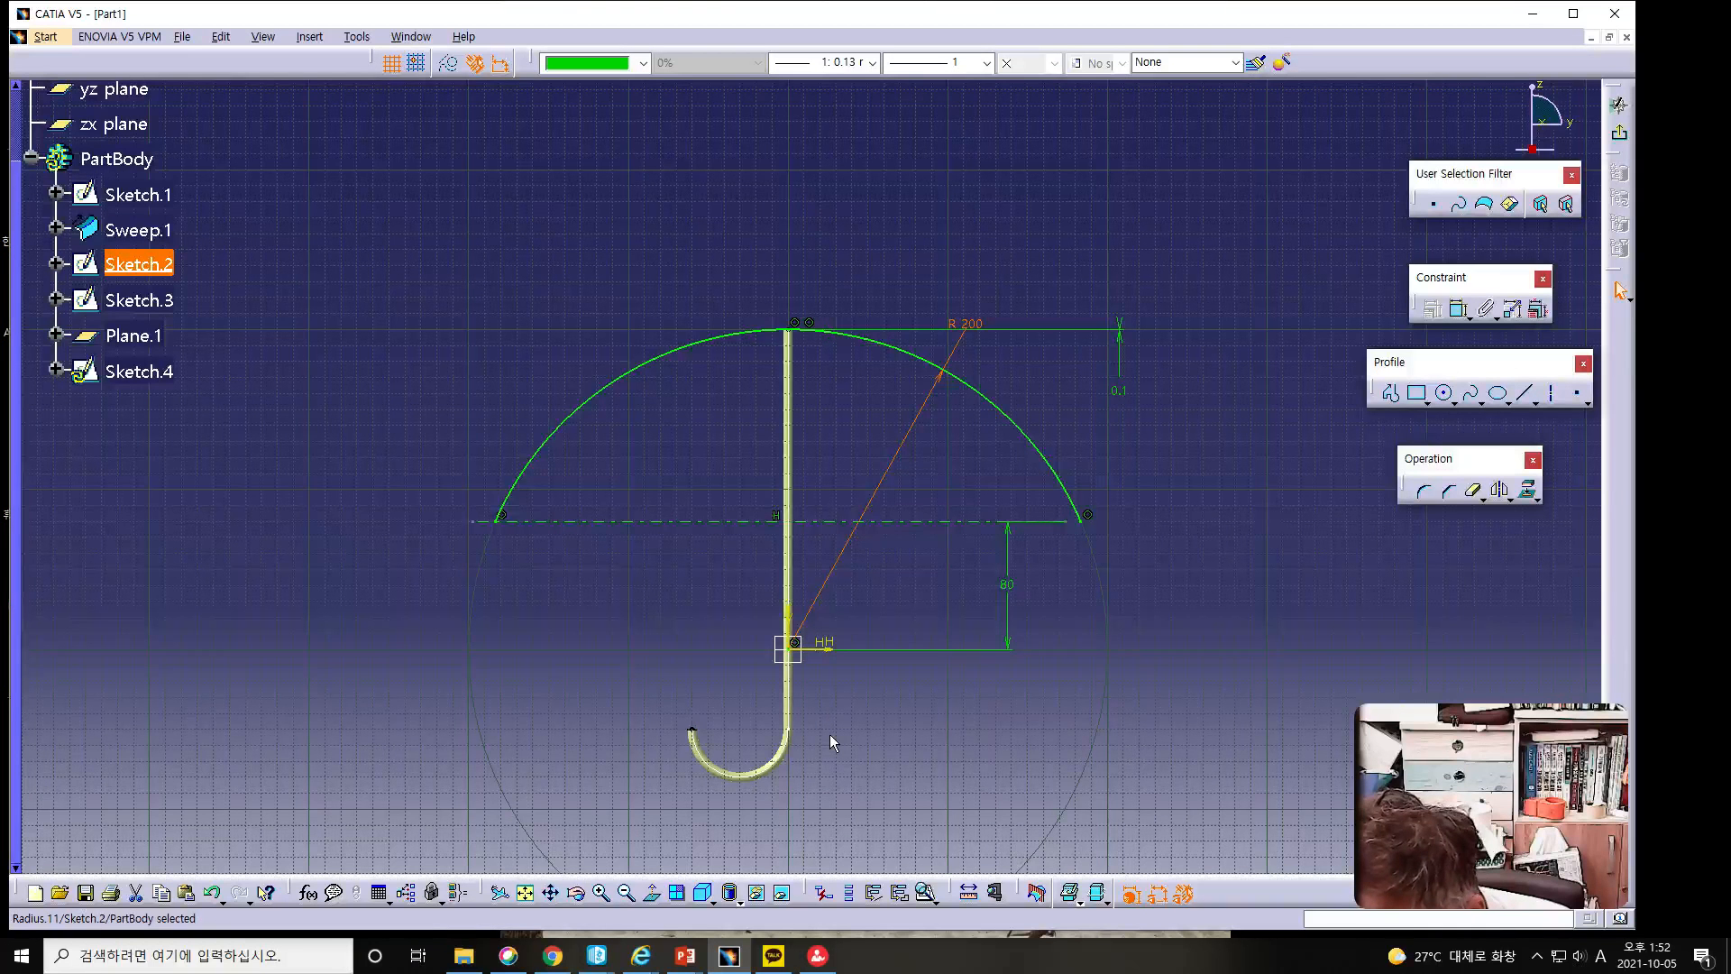
key(Delete)
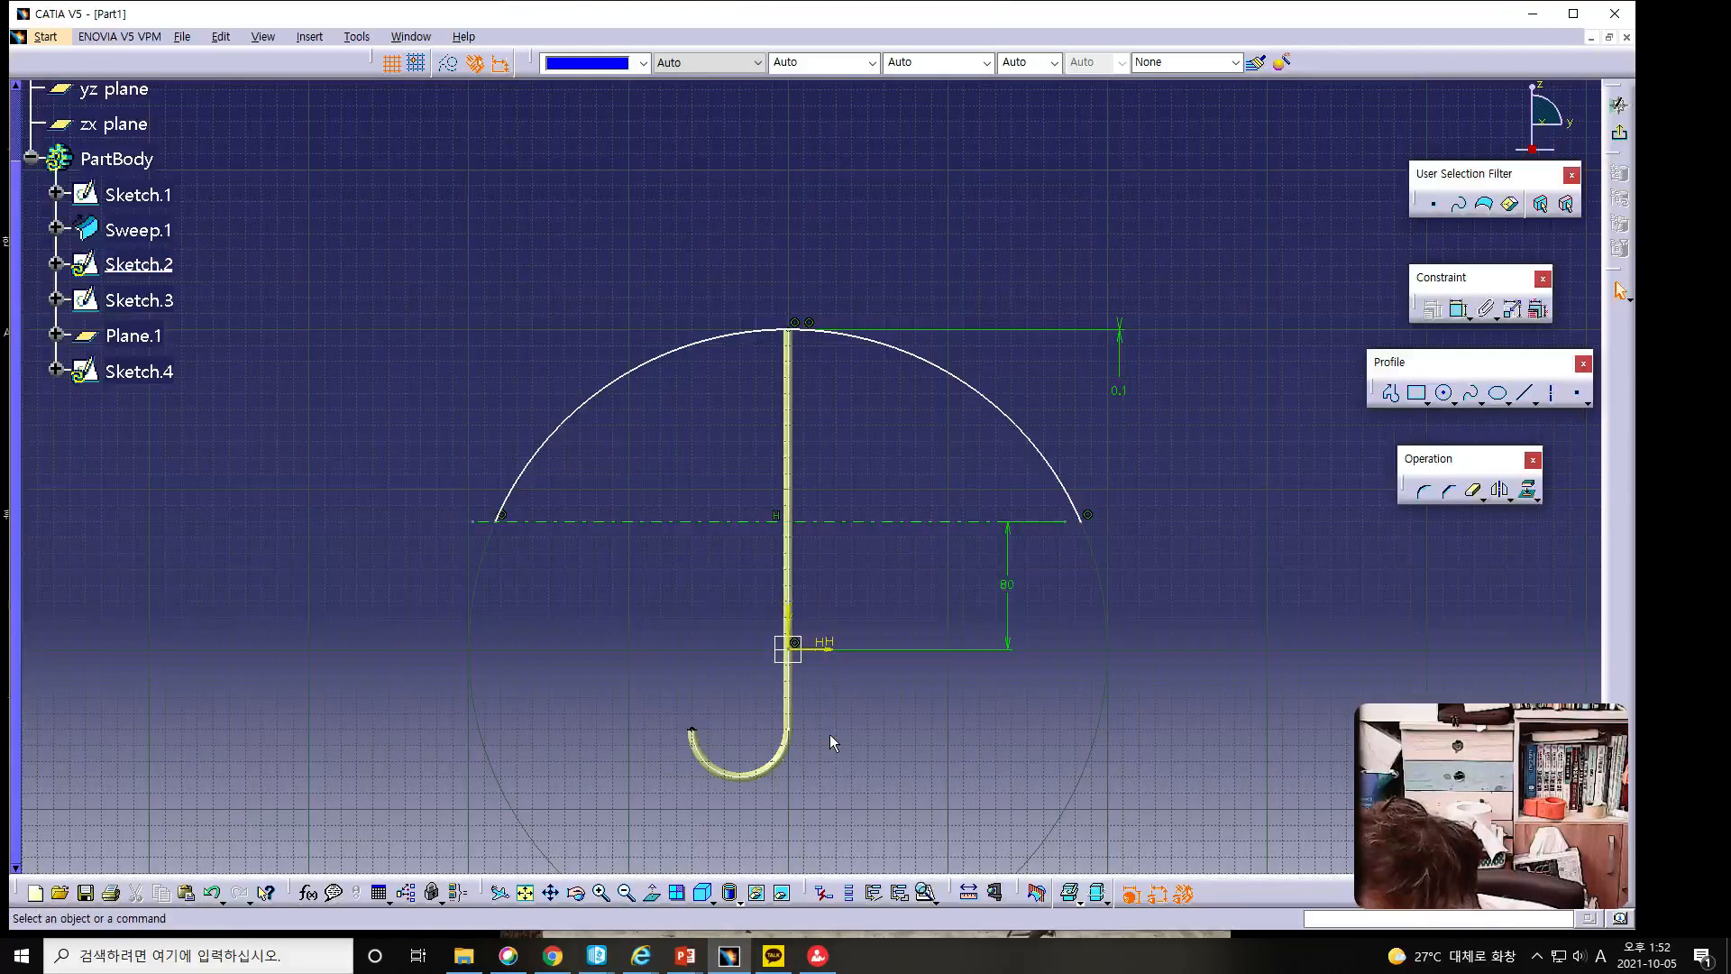
click(791, 643)
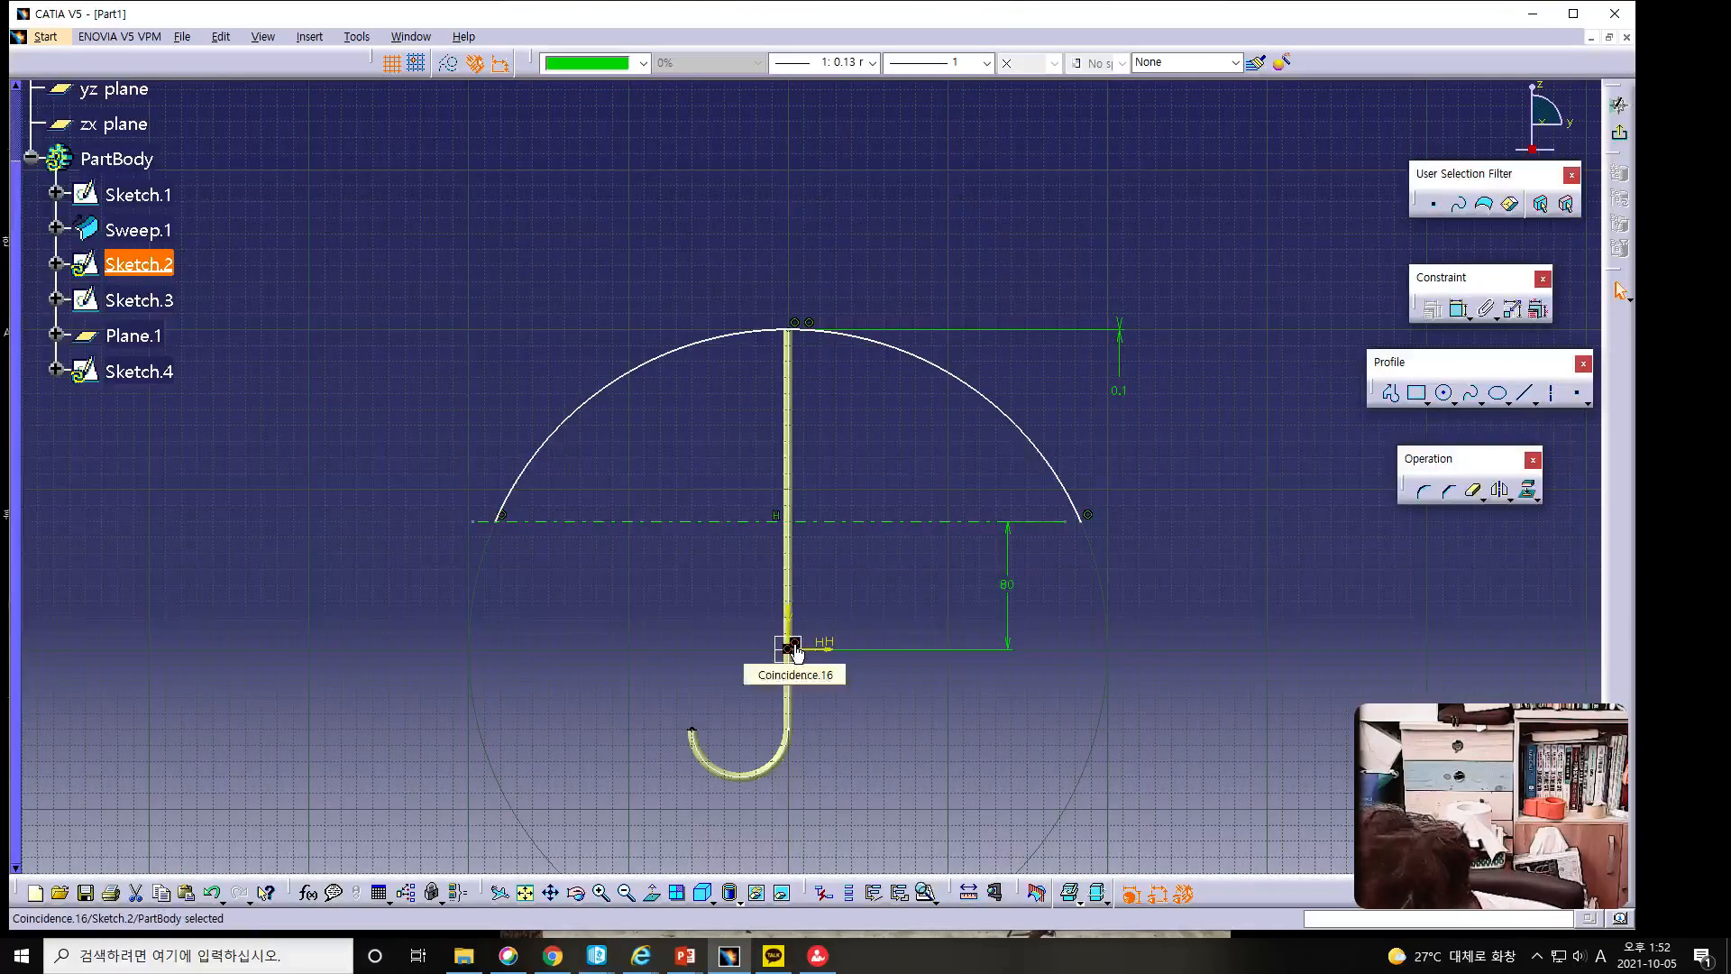
key(Delete)
Shift the Sketch.2 arc sideways and constrain its centre point coincident with the sketch's horizontal axis.
mouse_move(852, 348)
mouse_down()
mouse_move(739, 367)
mouse_move(789, 355)
mouse_move(832, 375)
mouse_move(815, 376)
mouse_up()
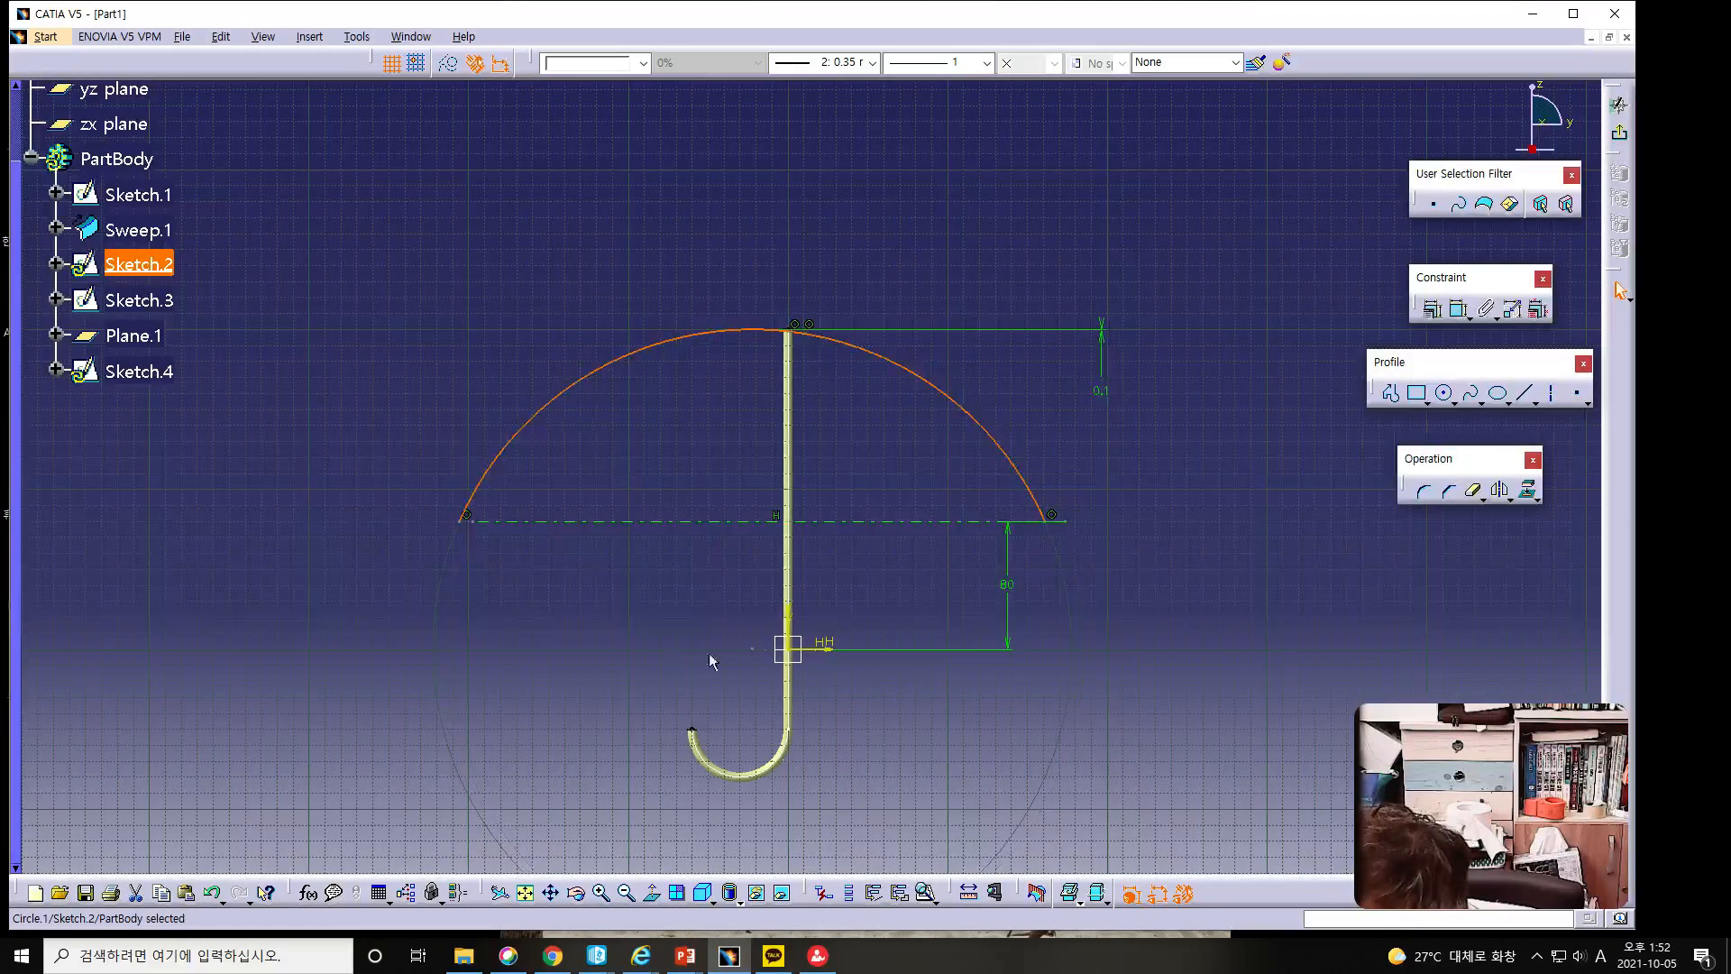
click(761, 654)
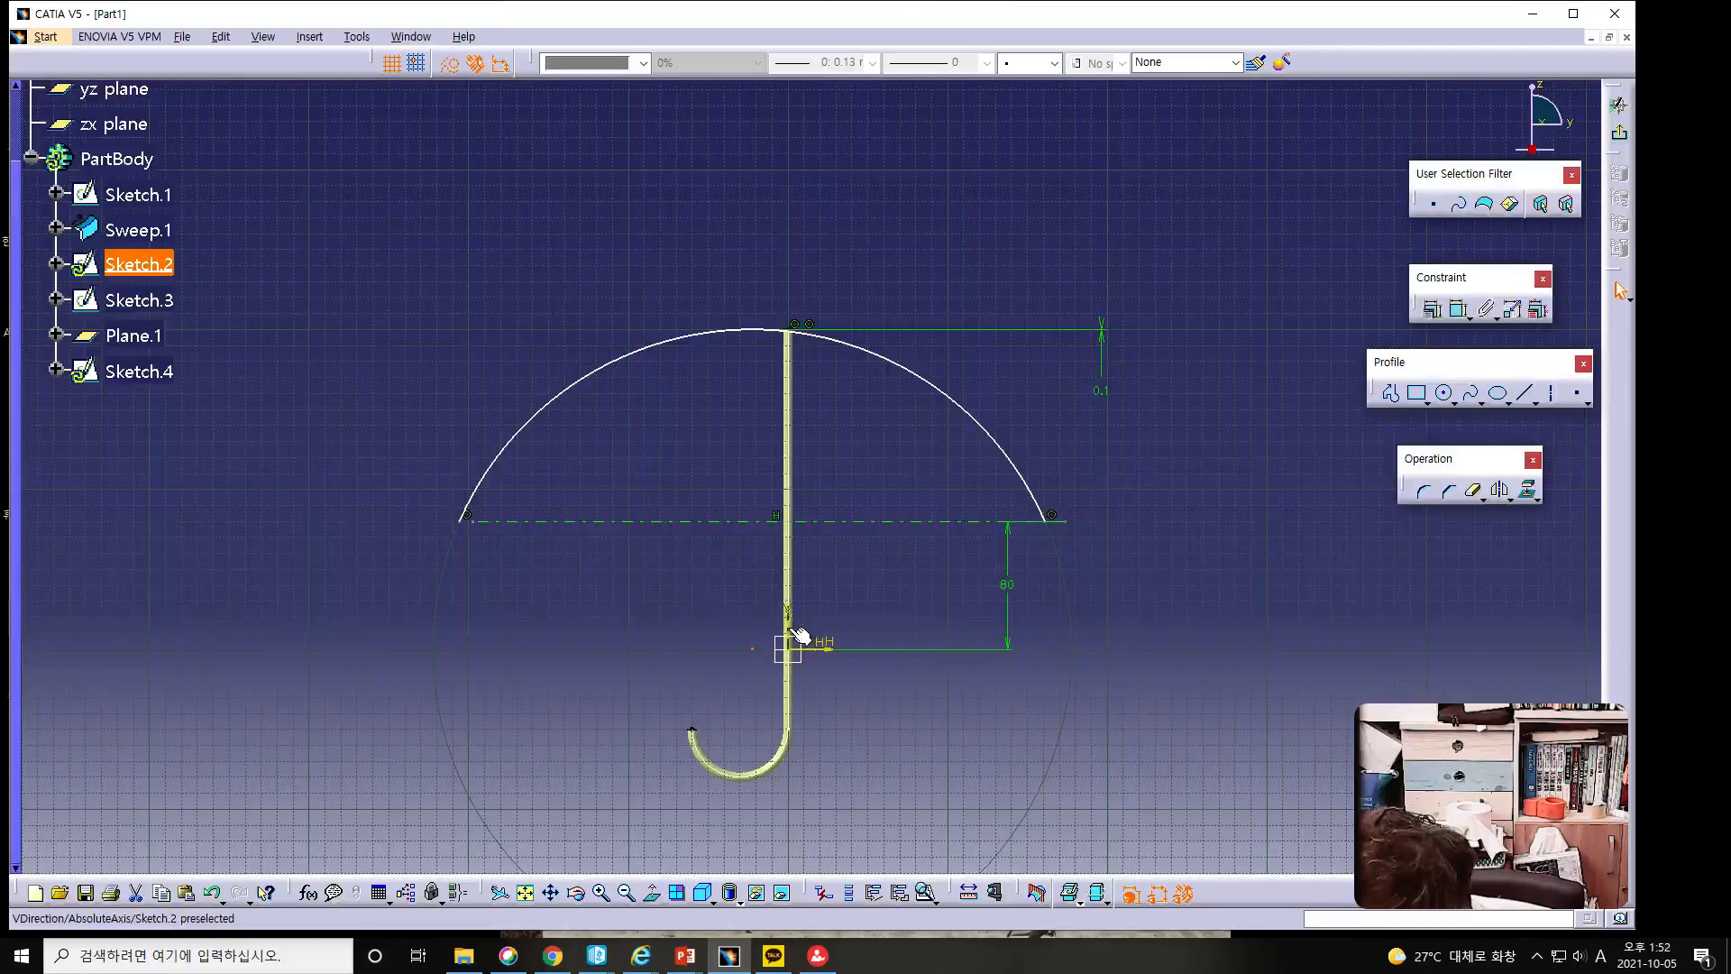
click(1435, 313)
click(1322, 411)
ctrl+click(809, 648)
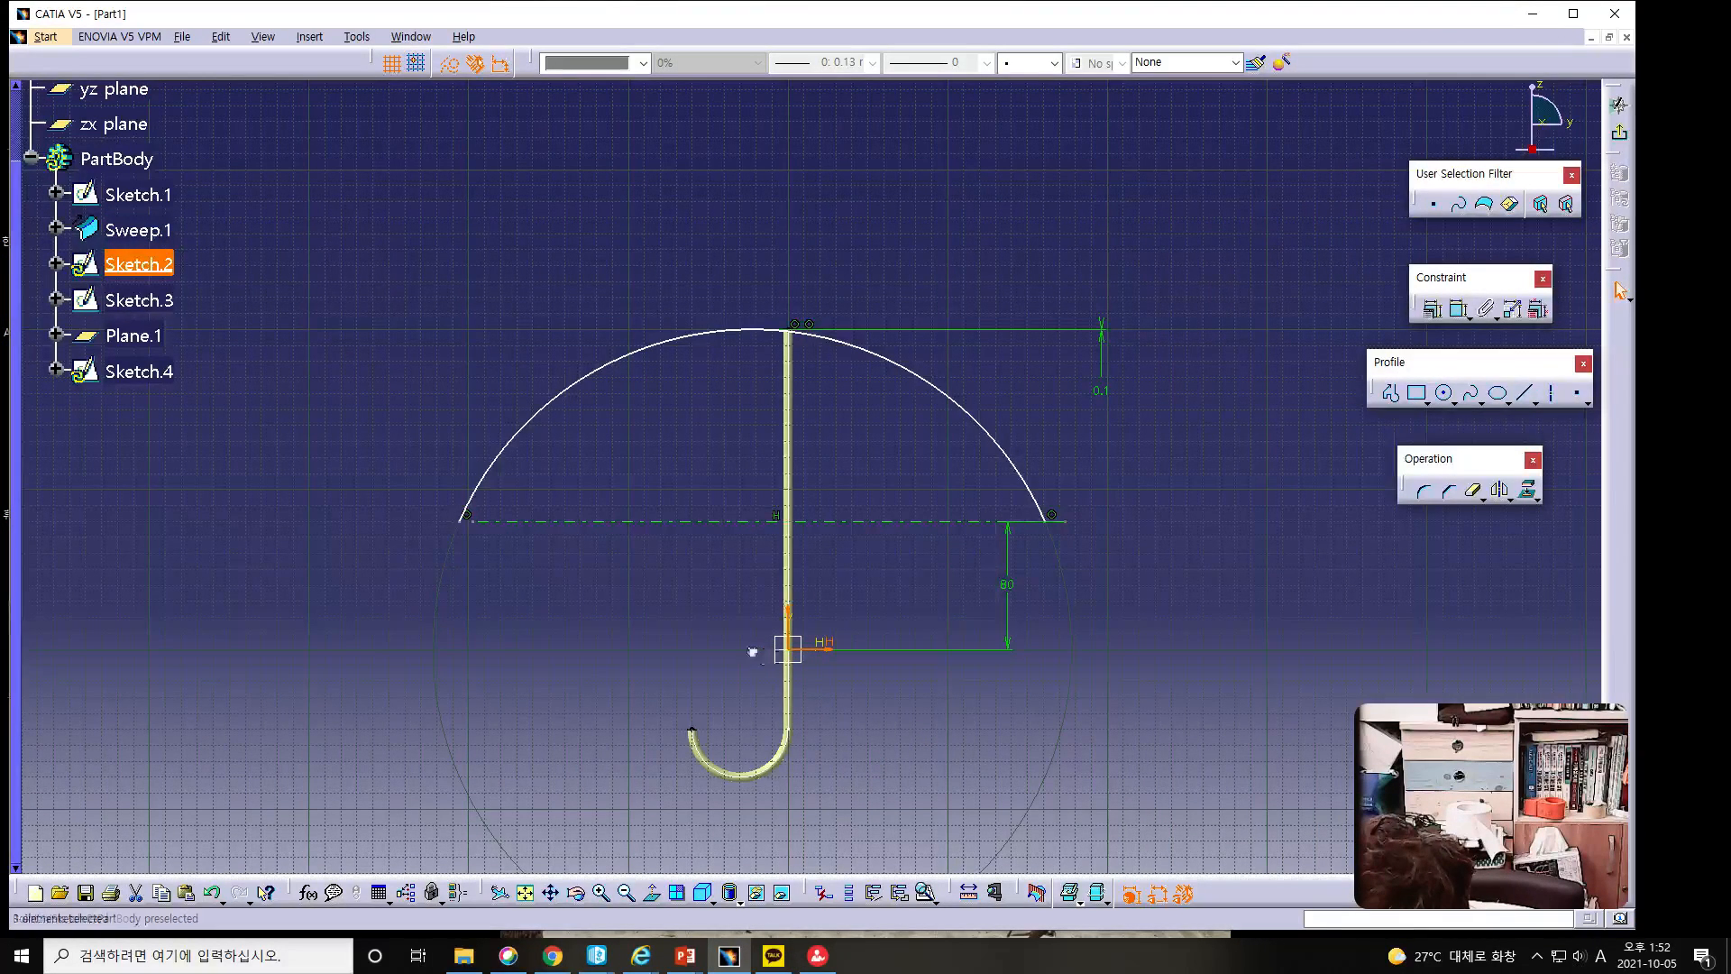
click(821, 672)
click(815, 648)
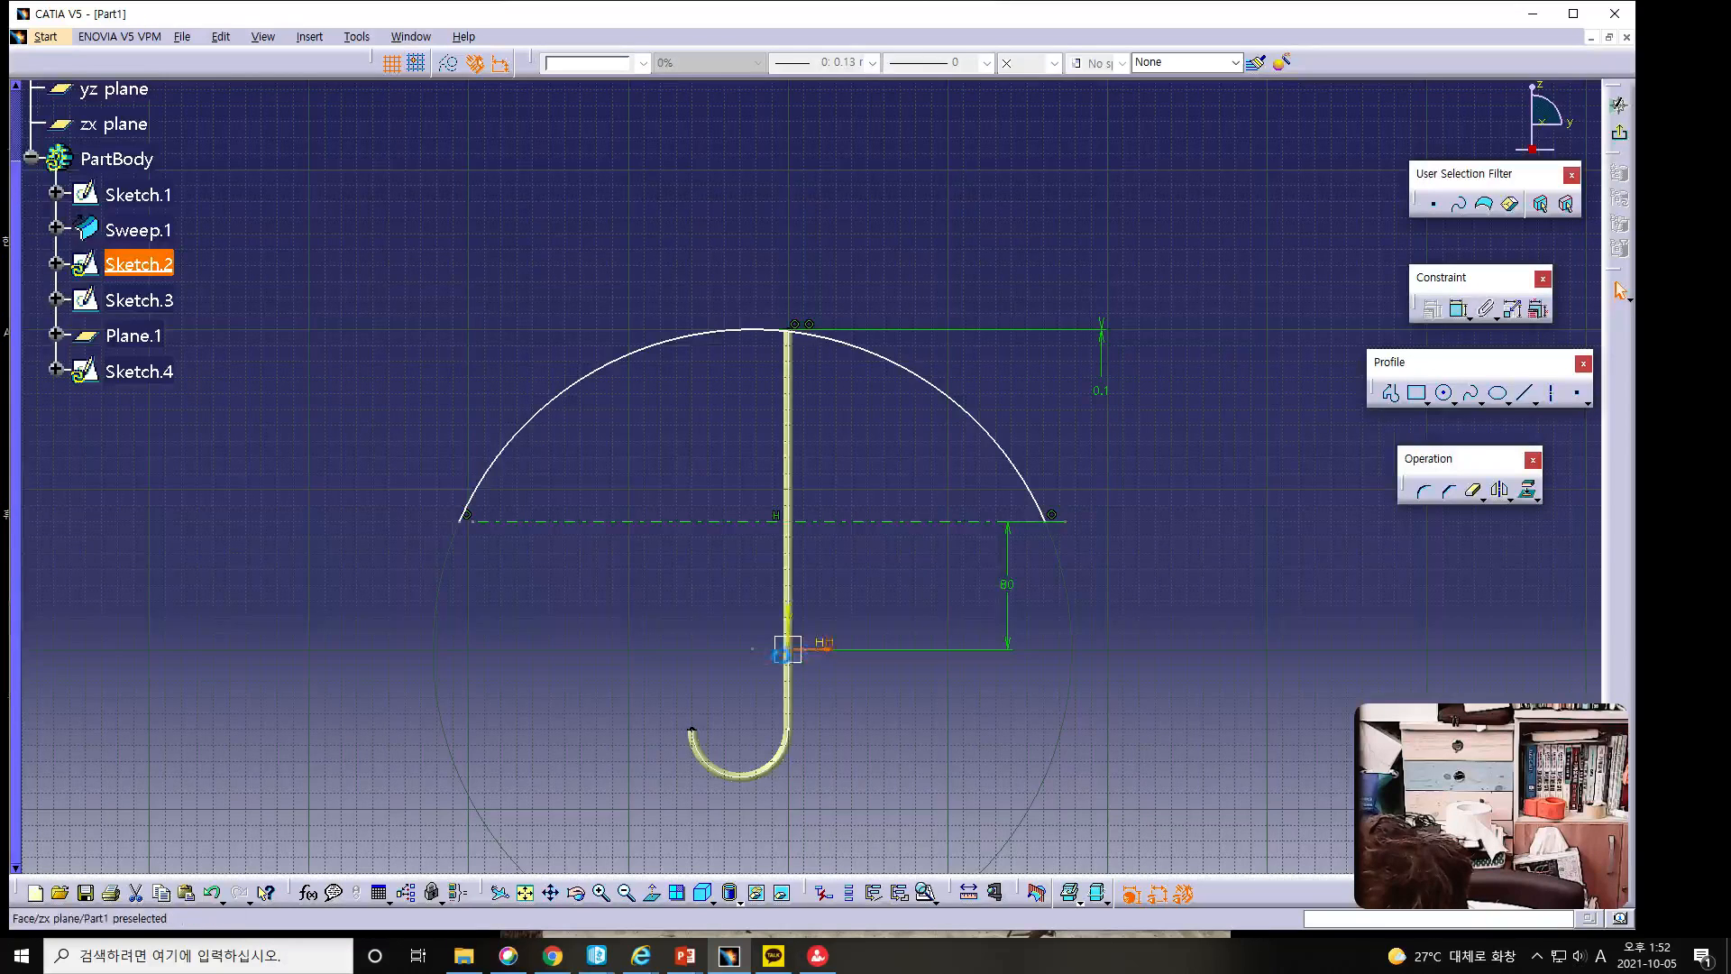
ctrl+click(754, 650)
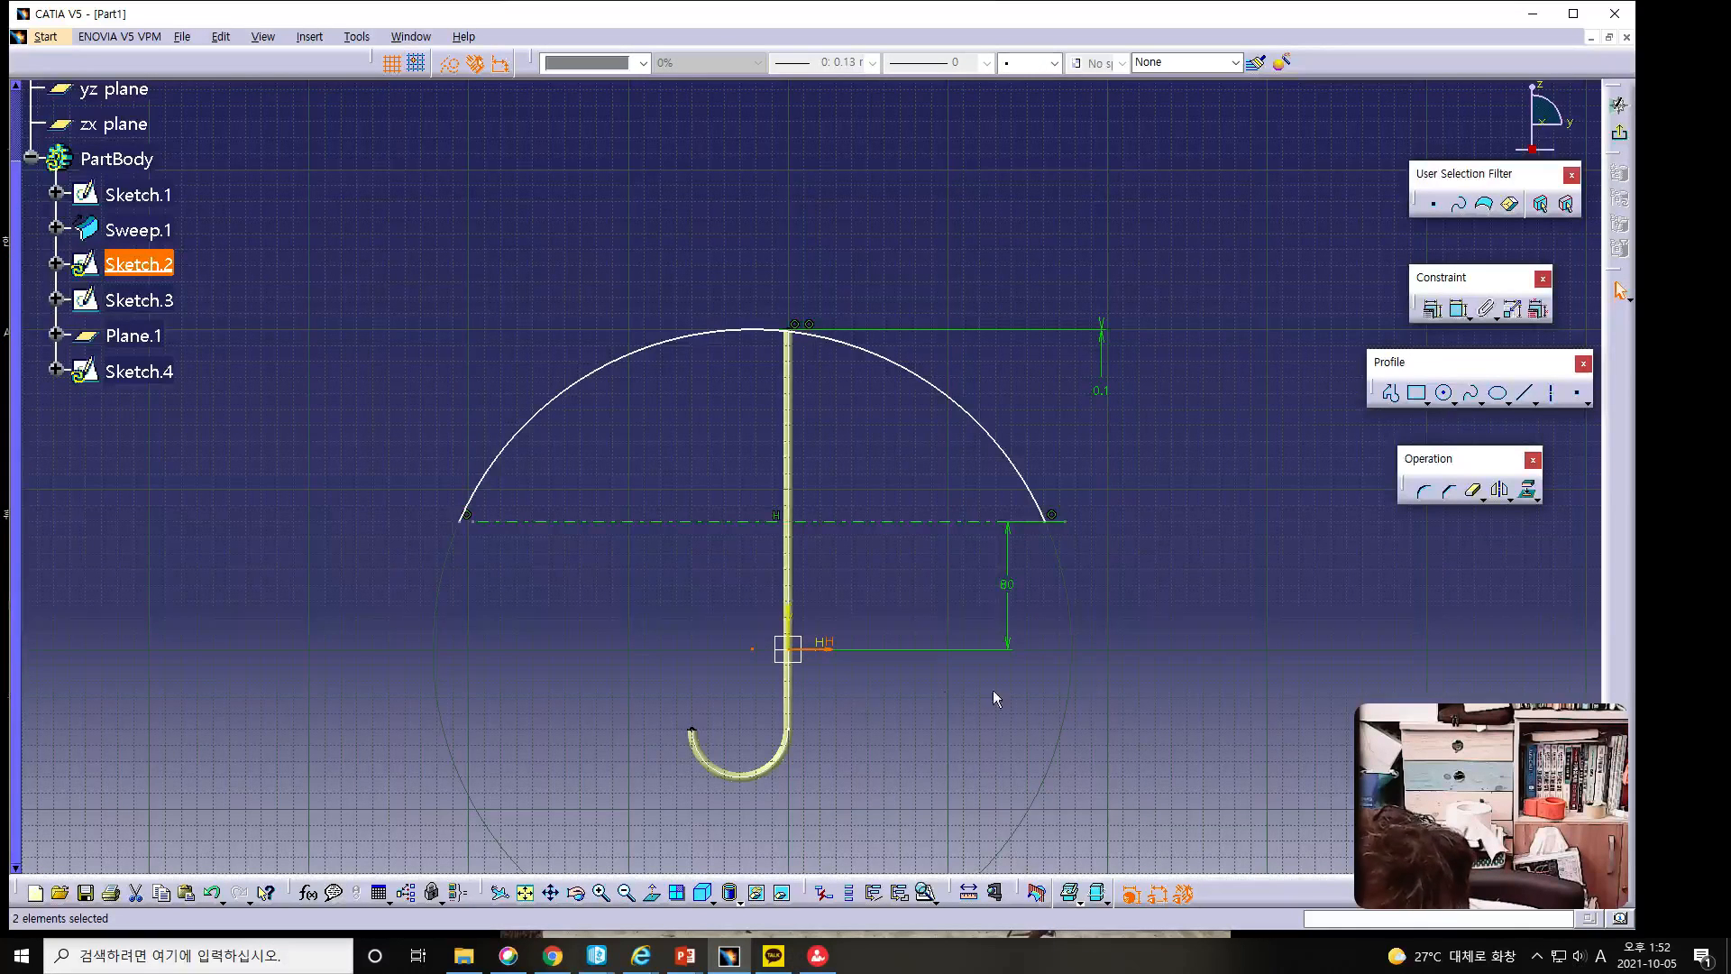
click(1432, 309)
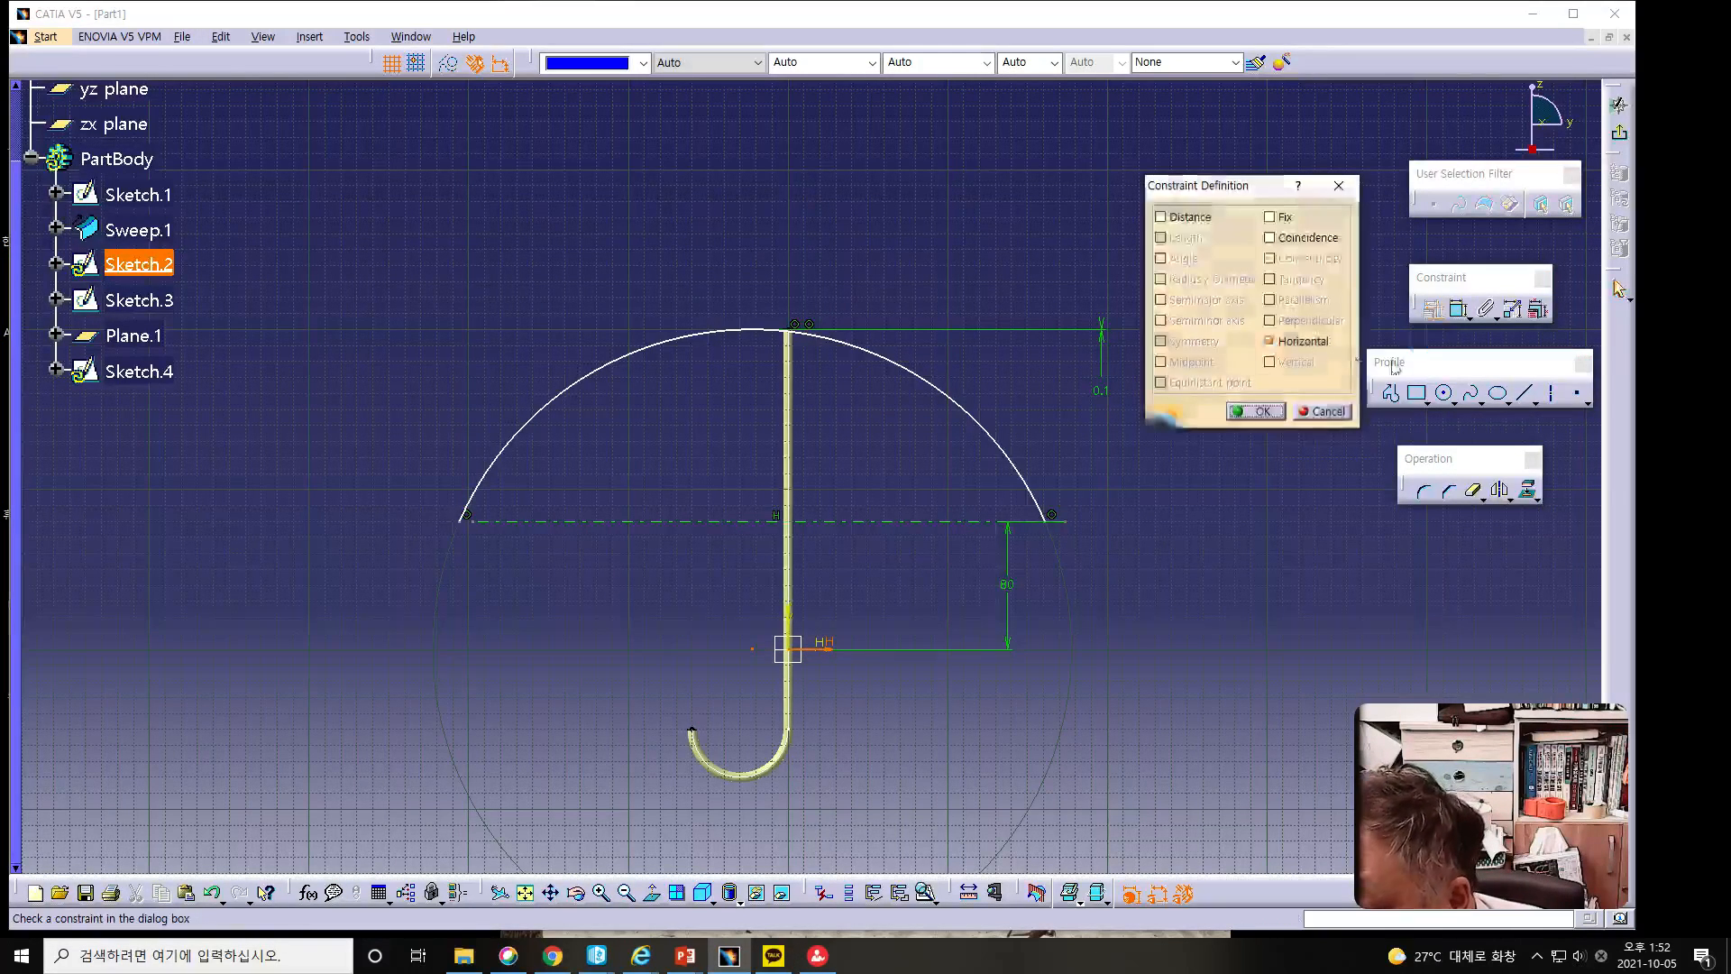
click(1269, 237)
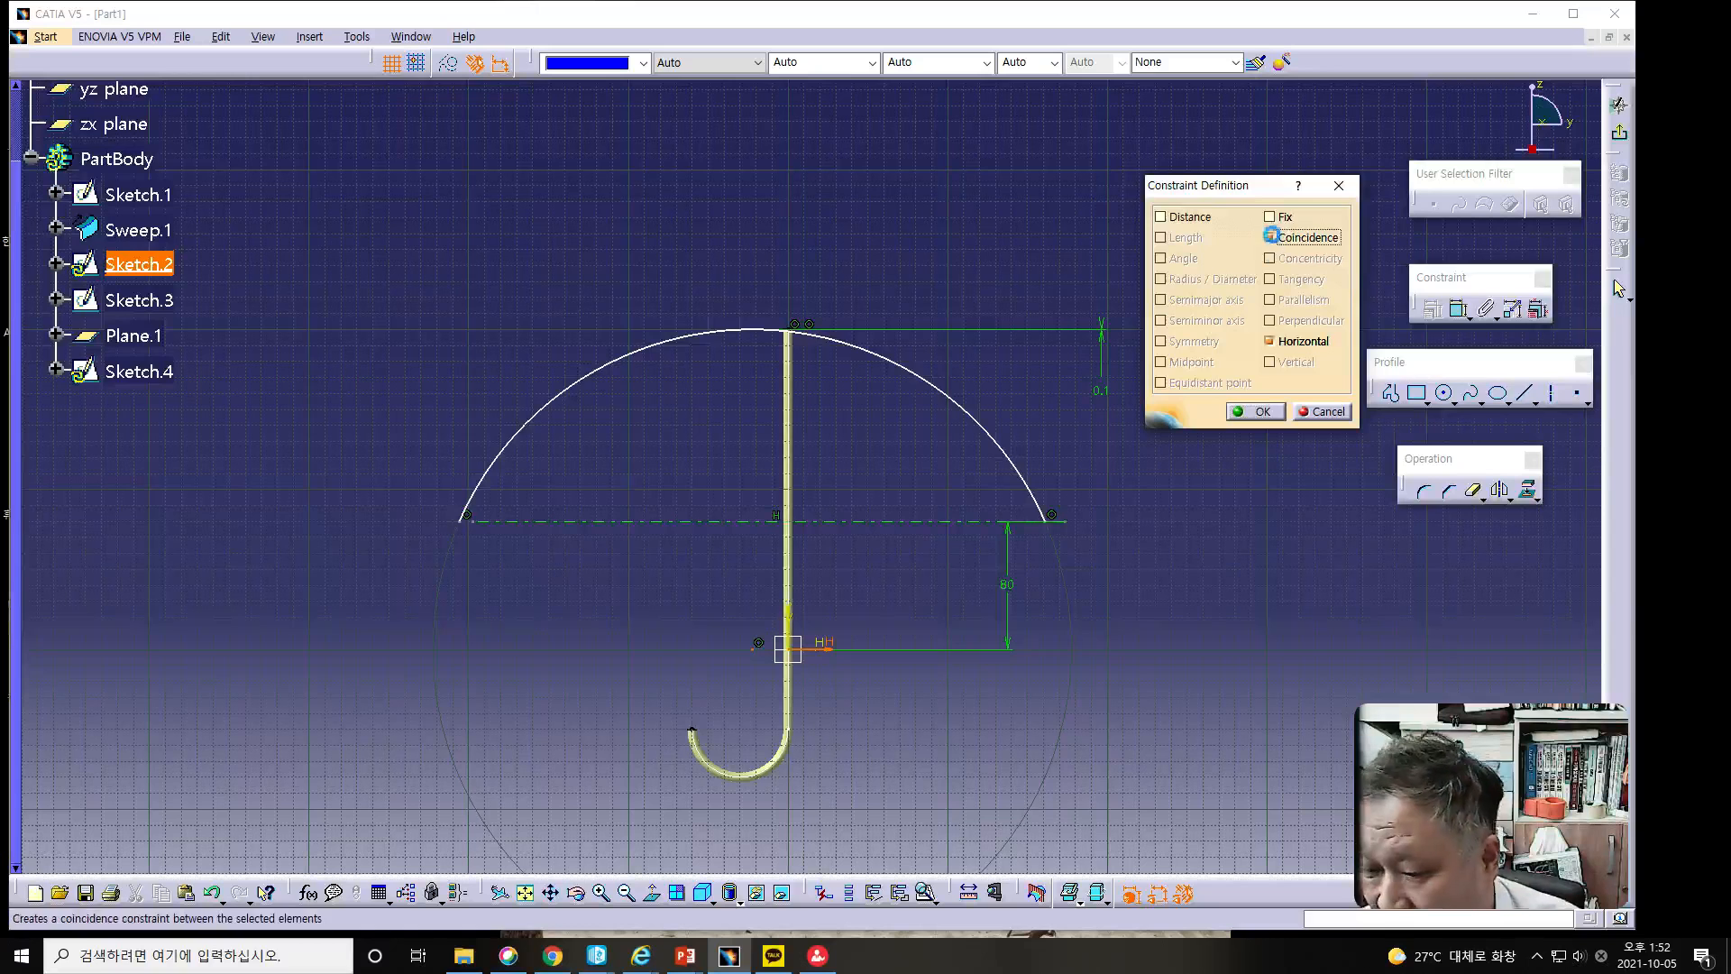
click(1256, 412)
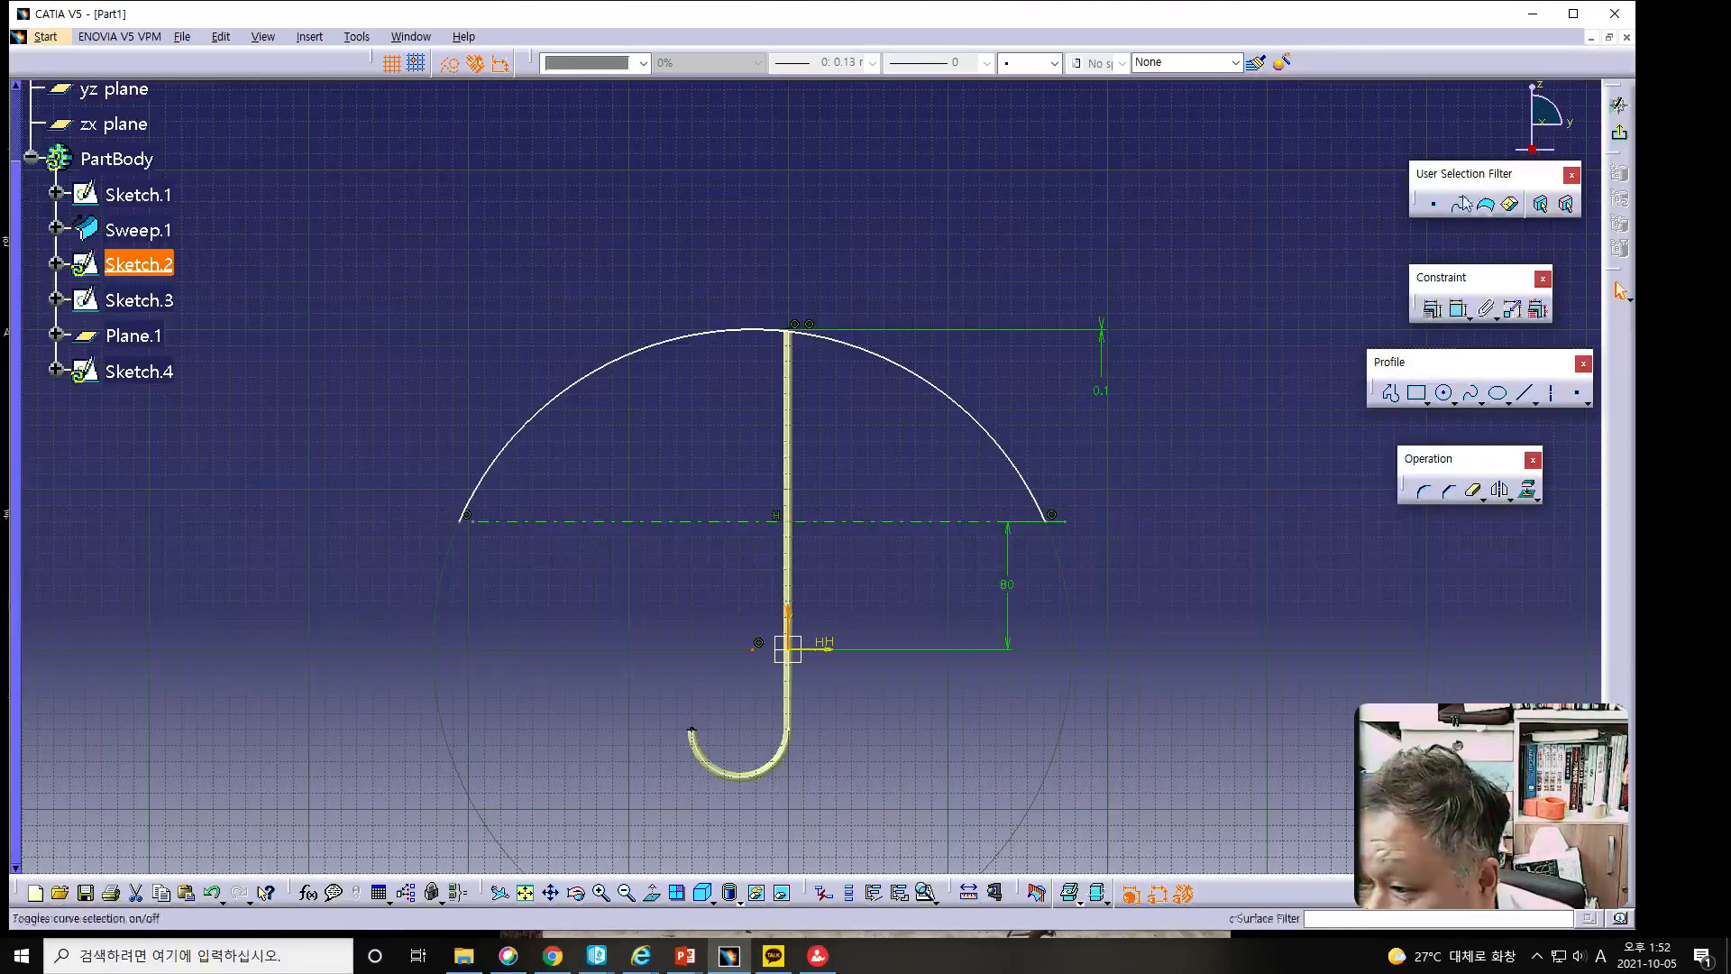
Constrain the Sketch.2 arc's centre point coincident with the vertical axis and exit the sketch.
click(1431, 309)
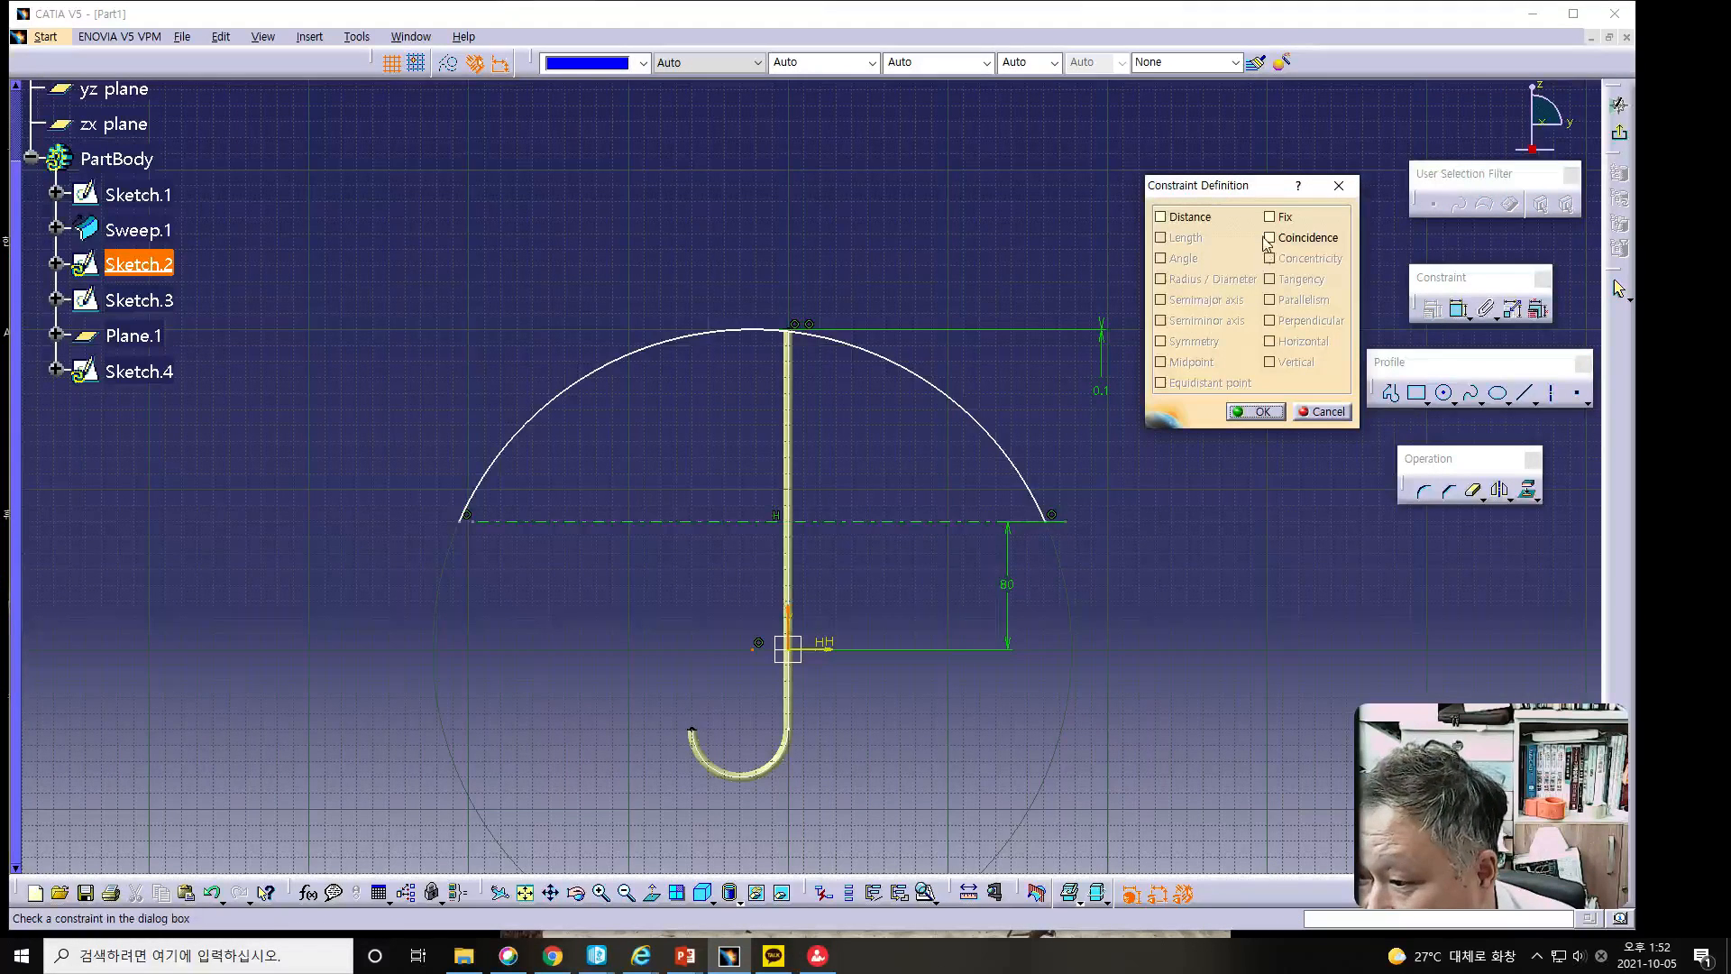
click(1269, 237)
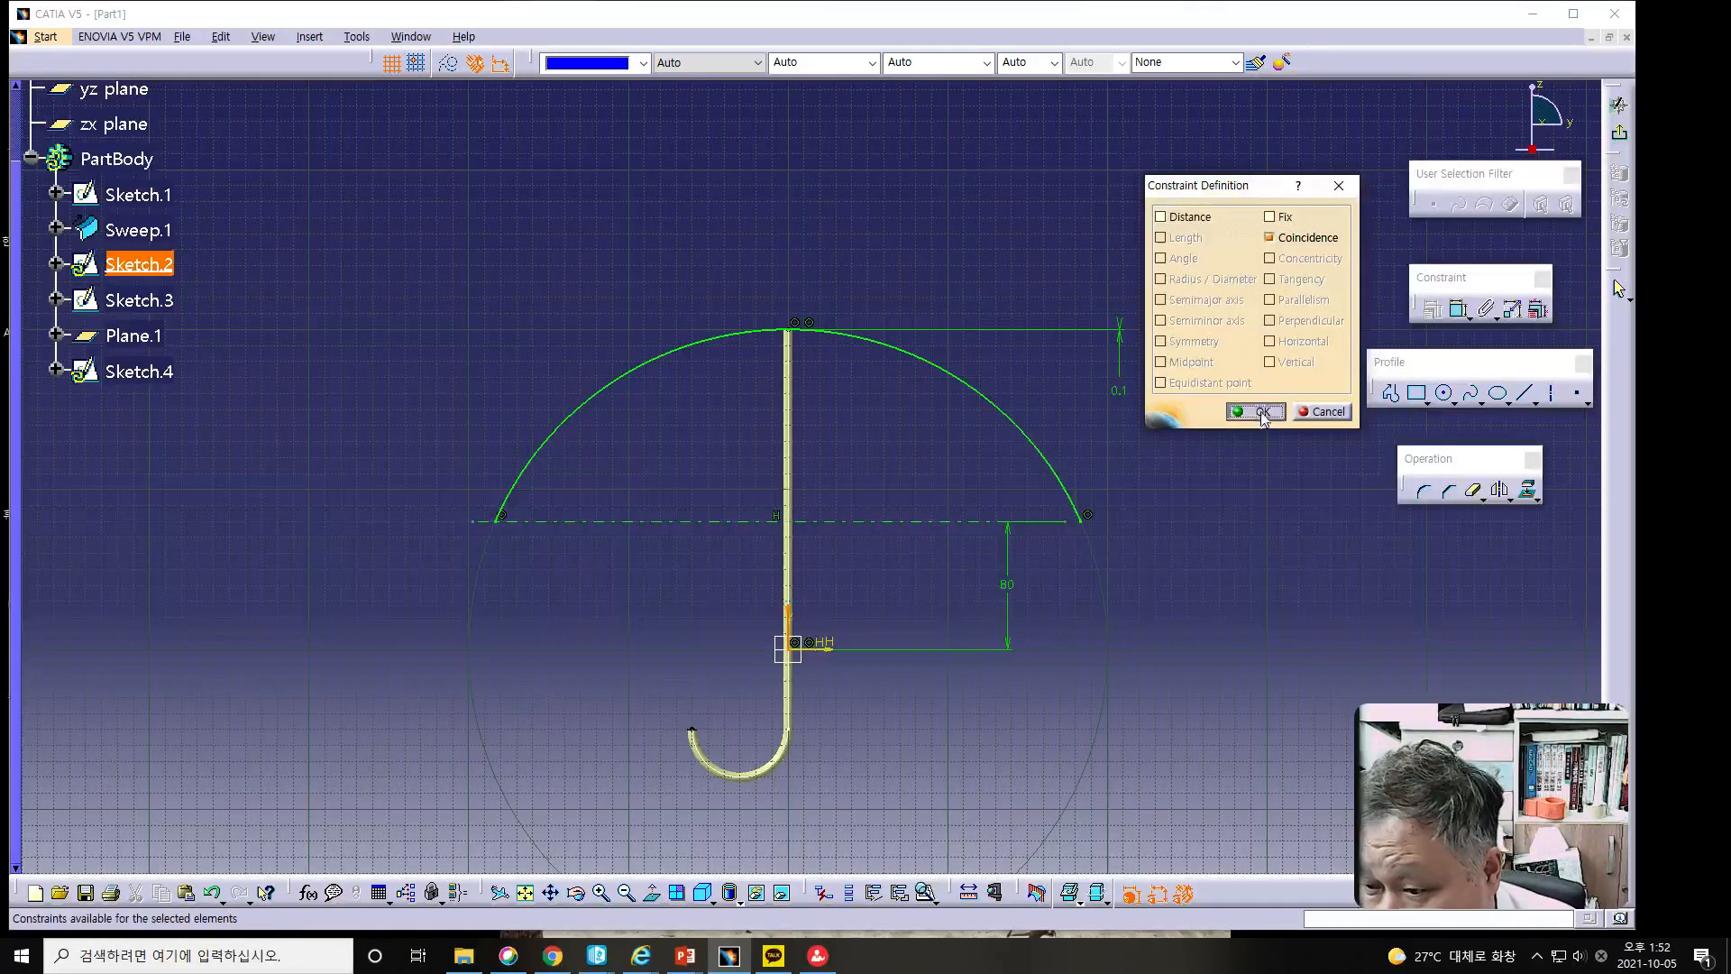
click(1275, 411)
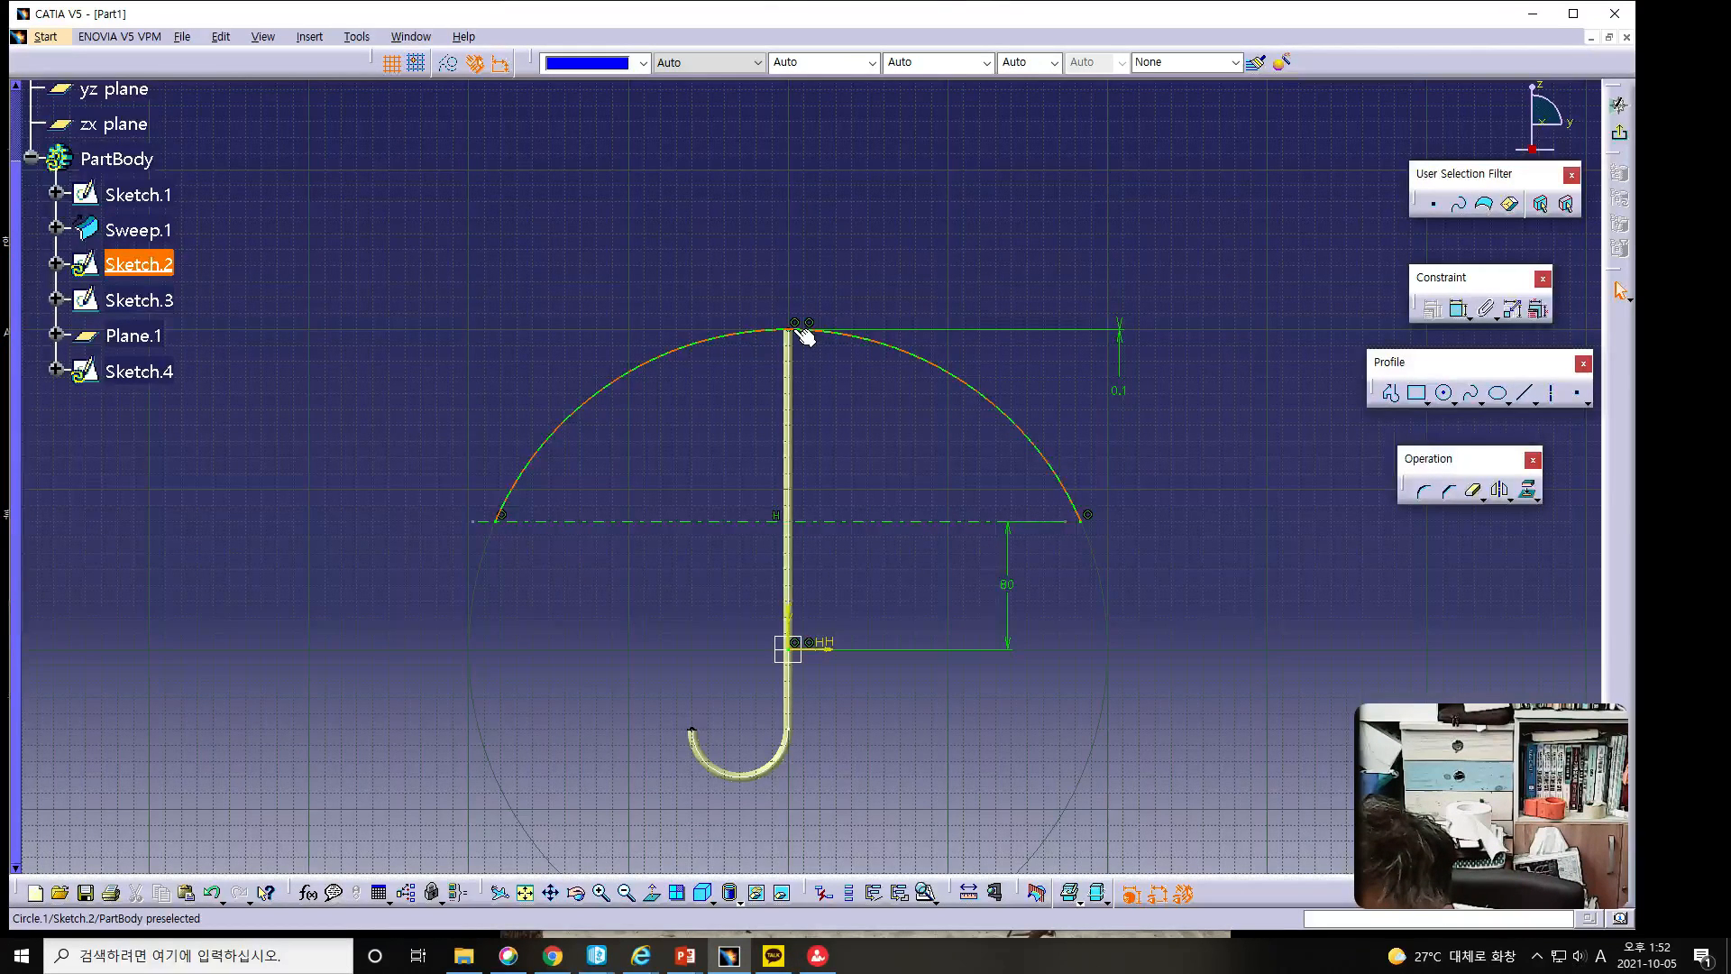
click(861, 342)
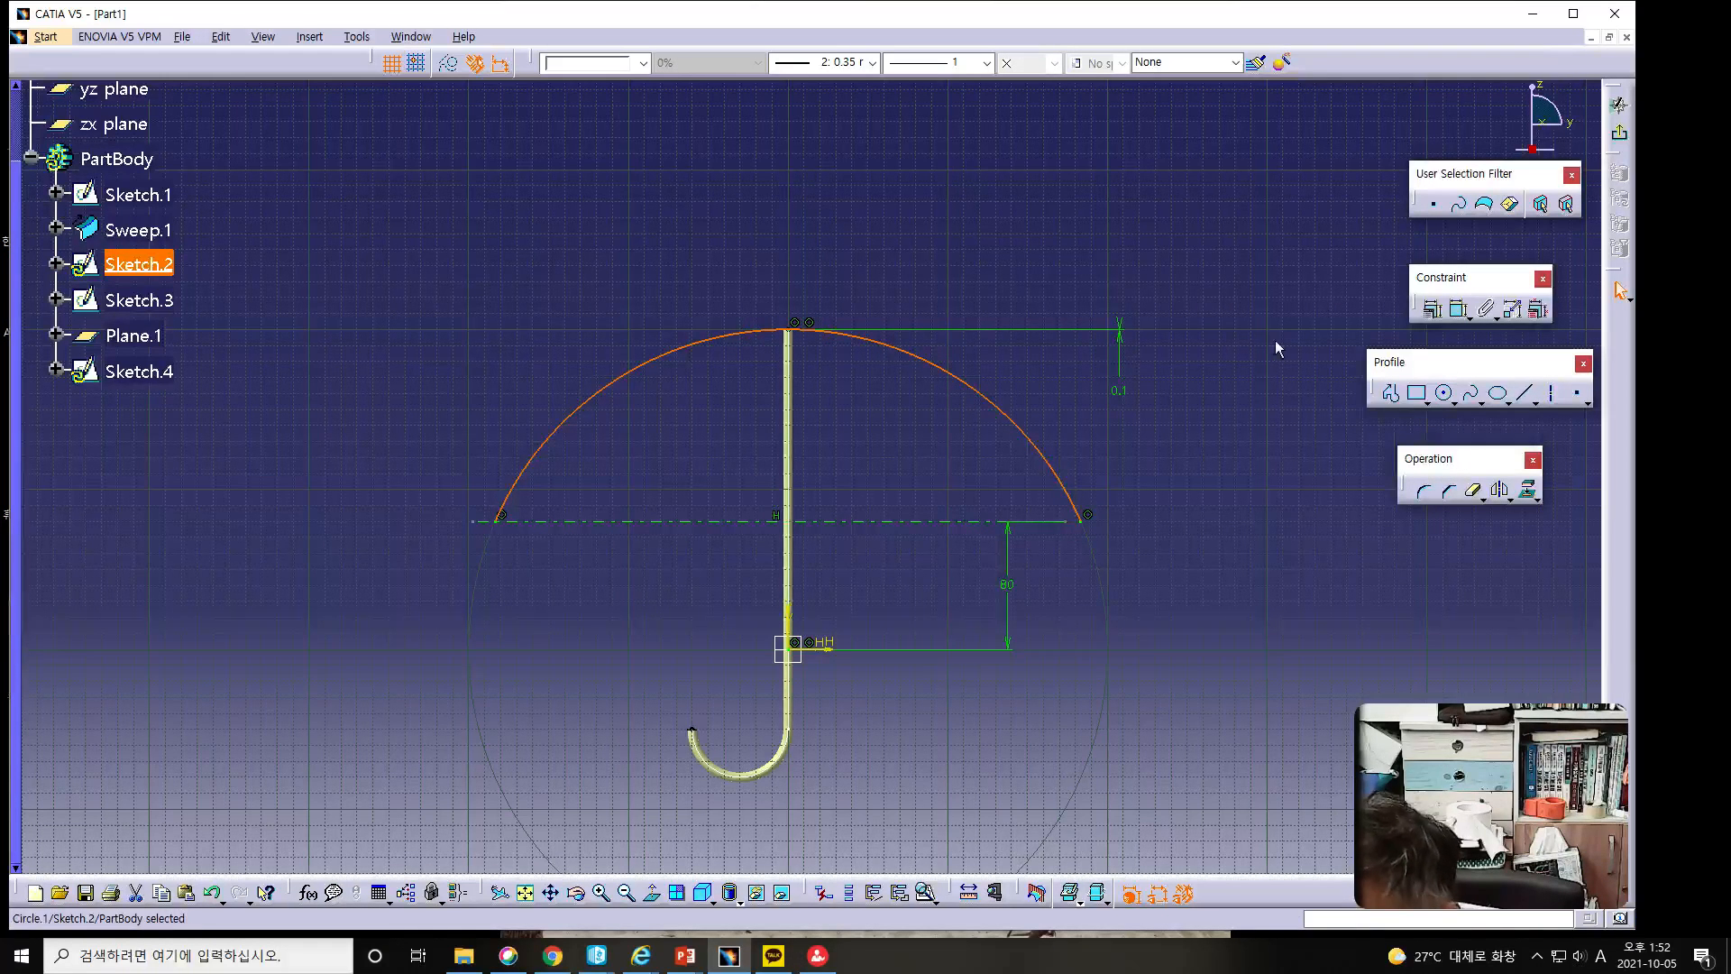
click(1623, 137)
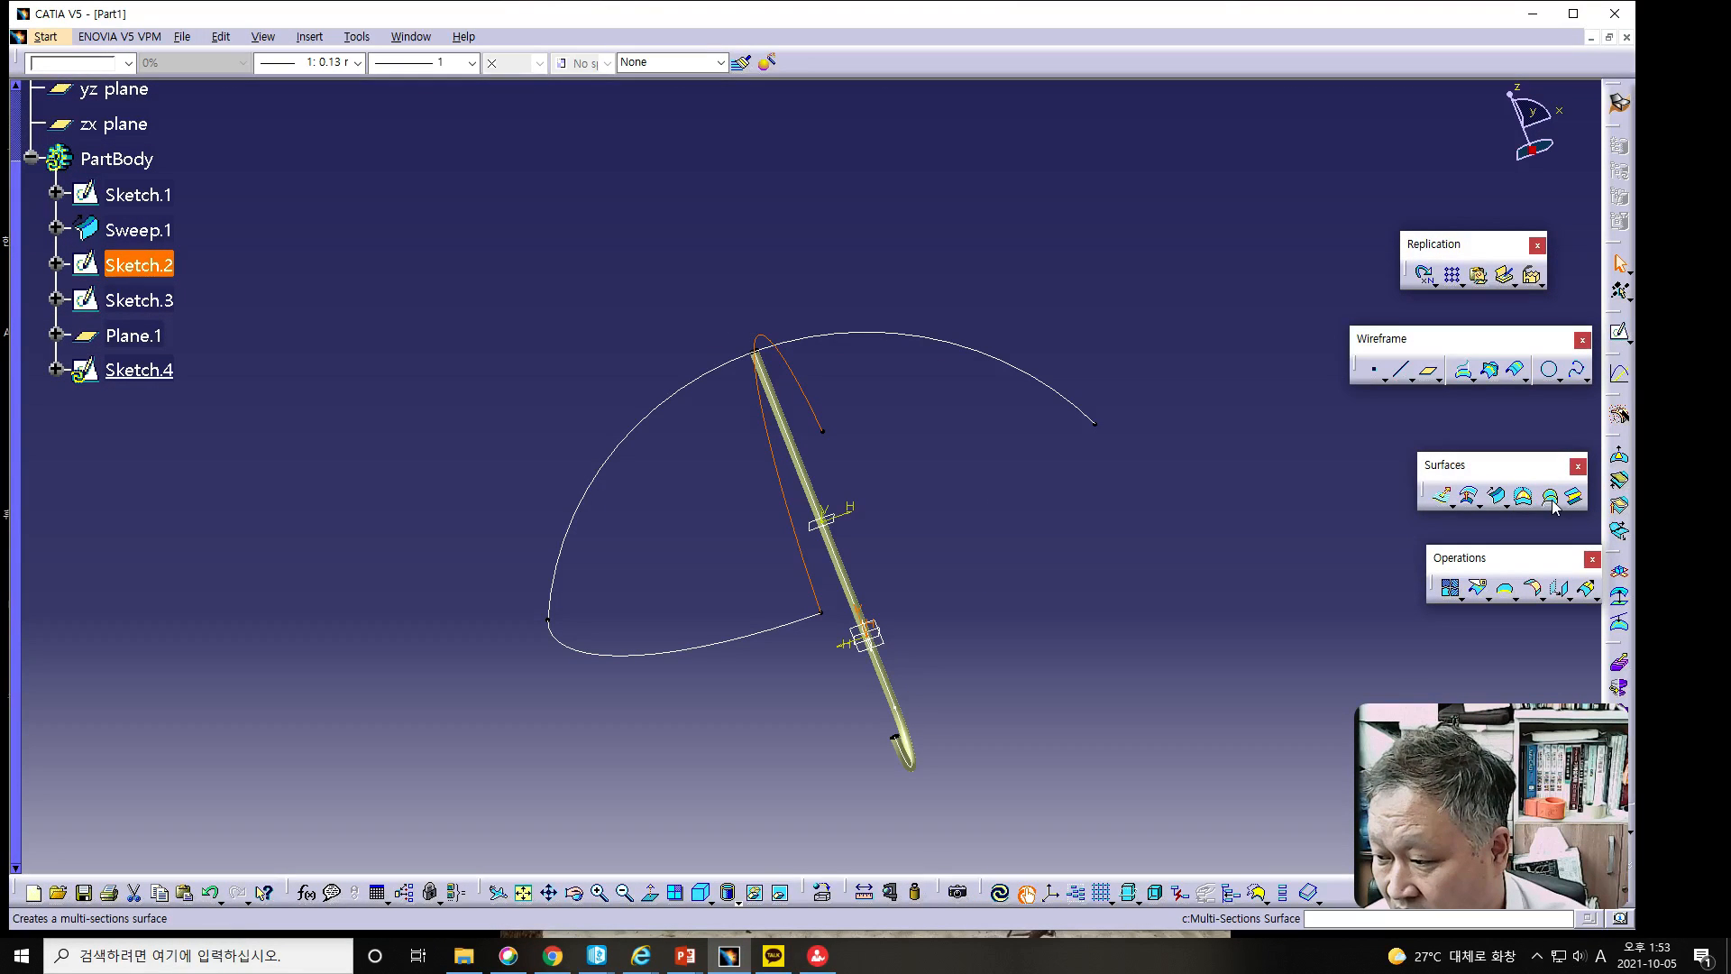
Try to create a Fill surface bounded by the Sketch.2 arc and the Sketch.4 quarter arc.
click(1525, 498)
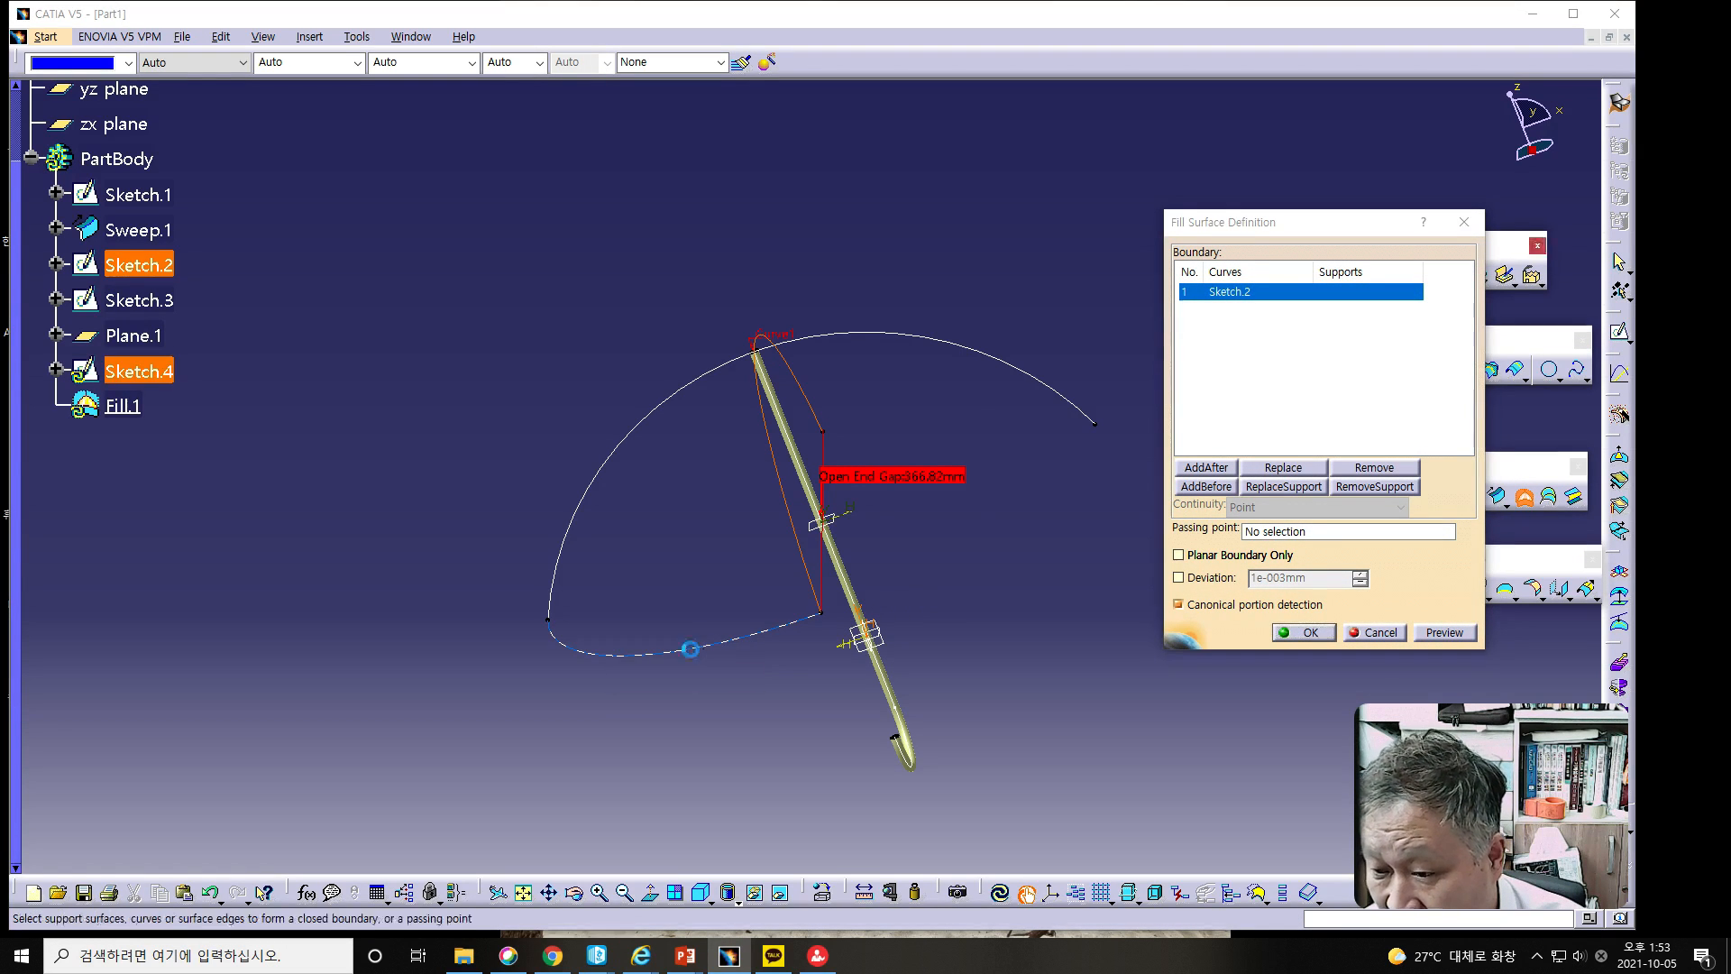
click(688, 649)
click(915, 517)
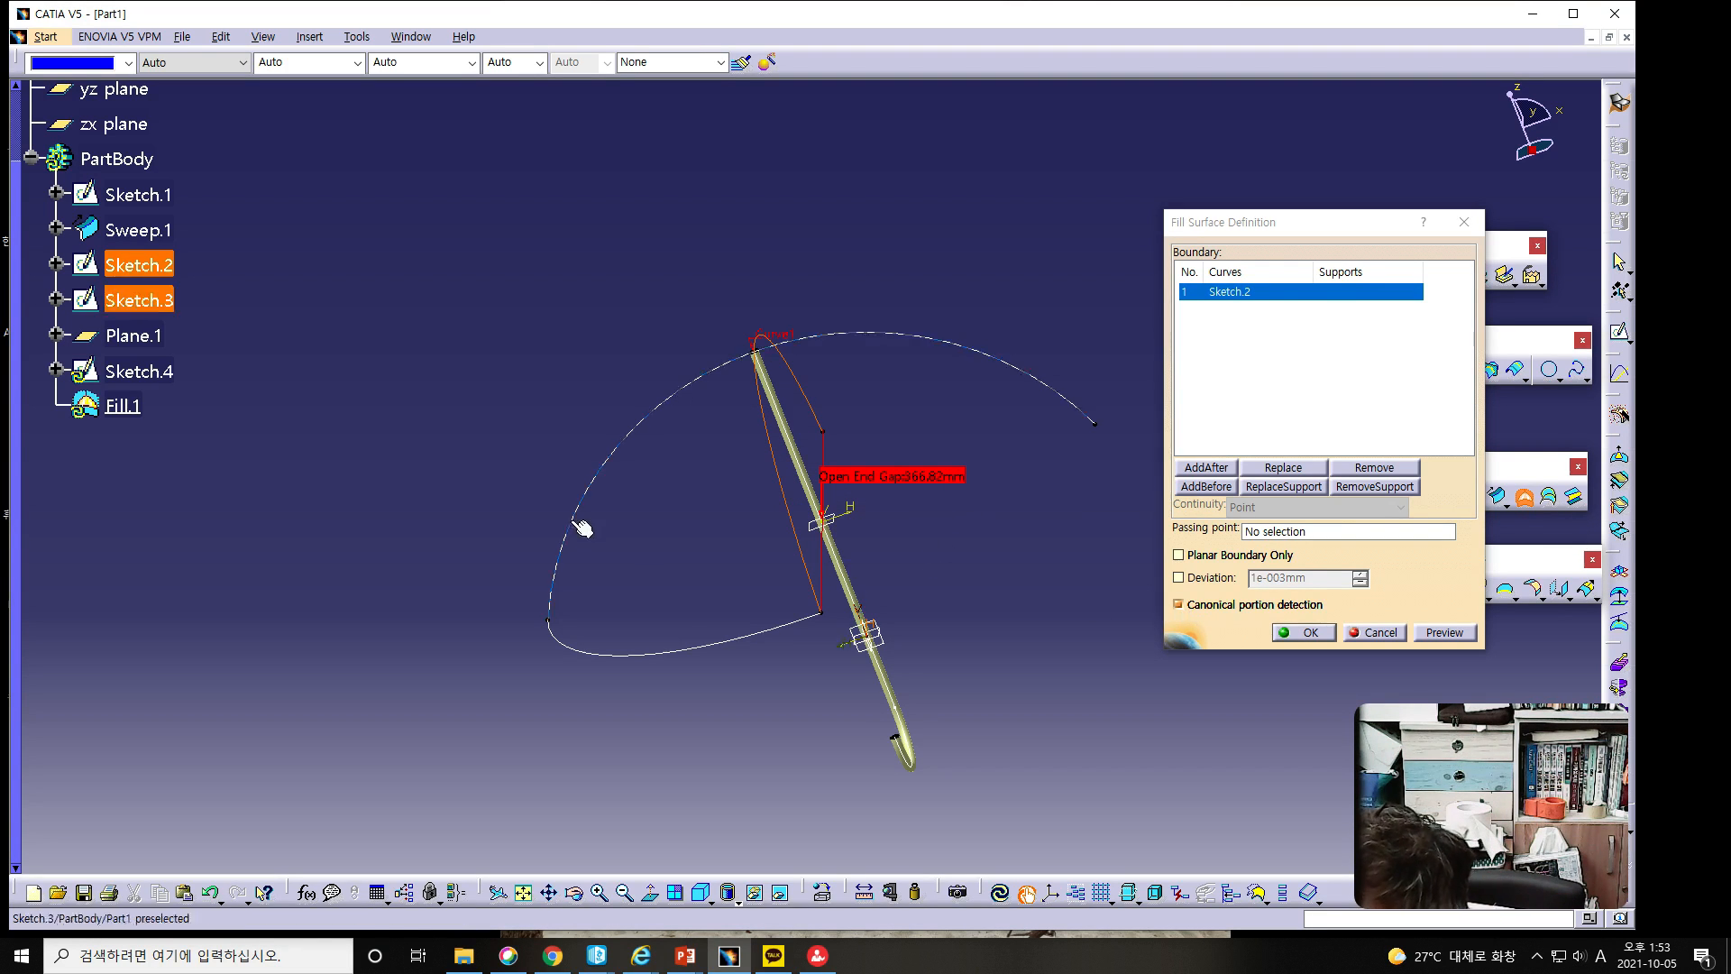
click(1374, 631)
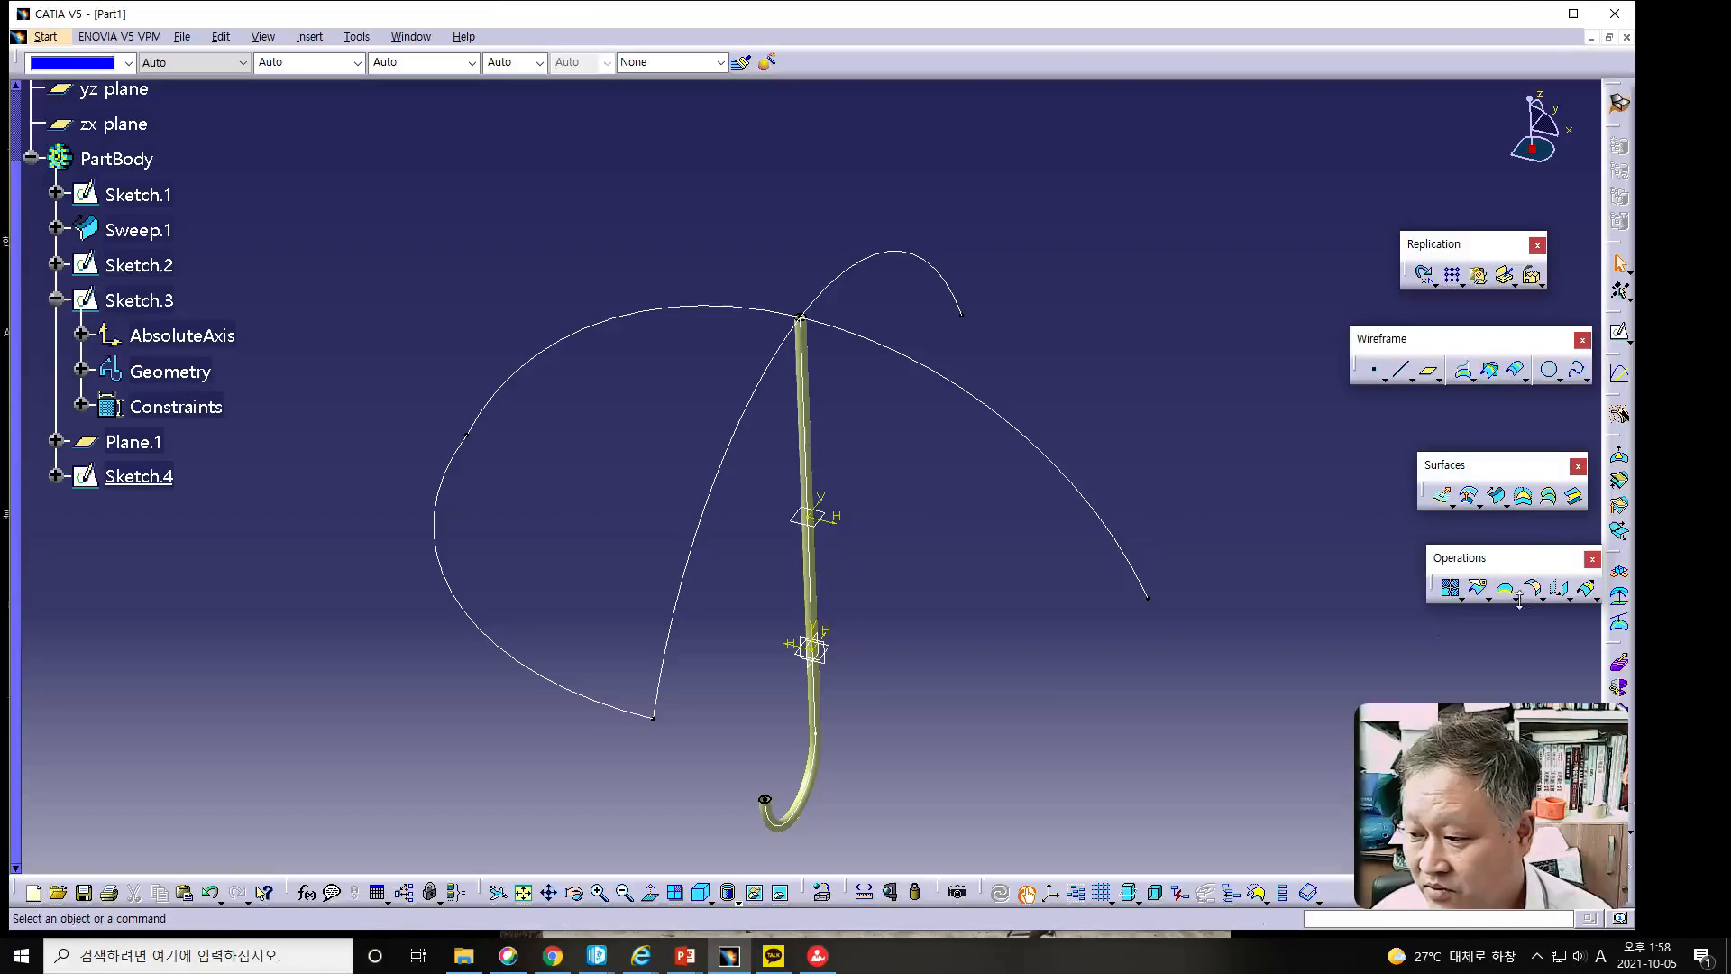
Create a Fill surface for the canopy panel bounded by Sketch.3, Sketch.2 and the Sketch.4 quarter arc.
click(1523, 497)
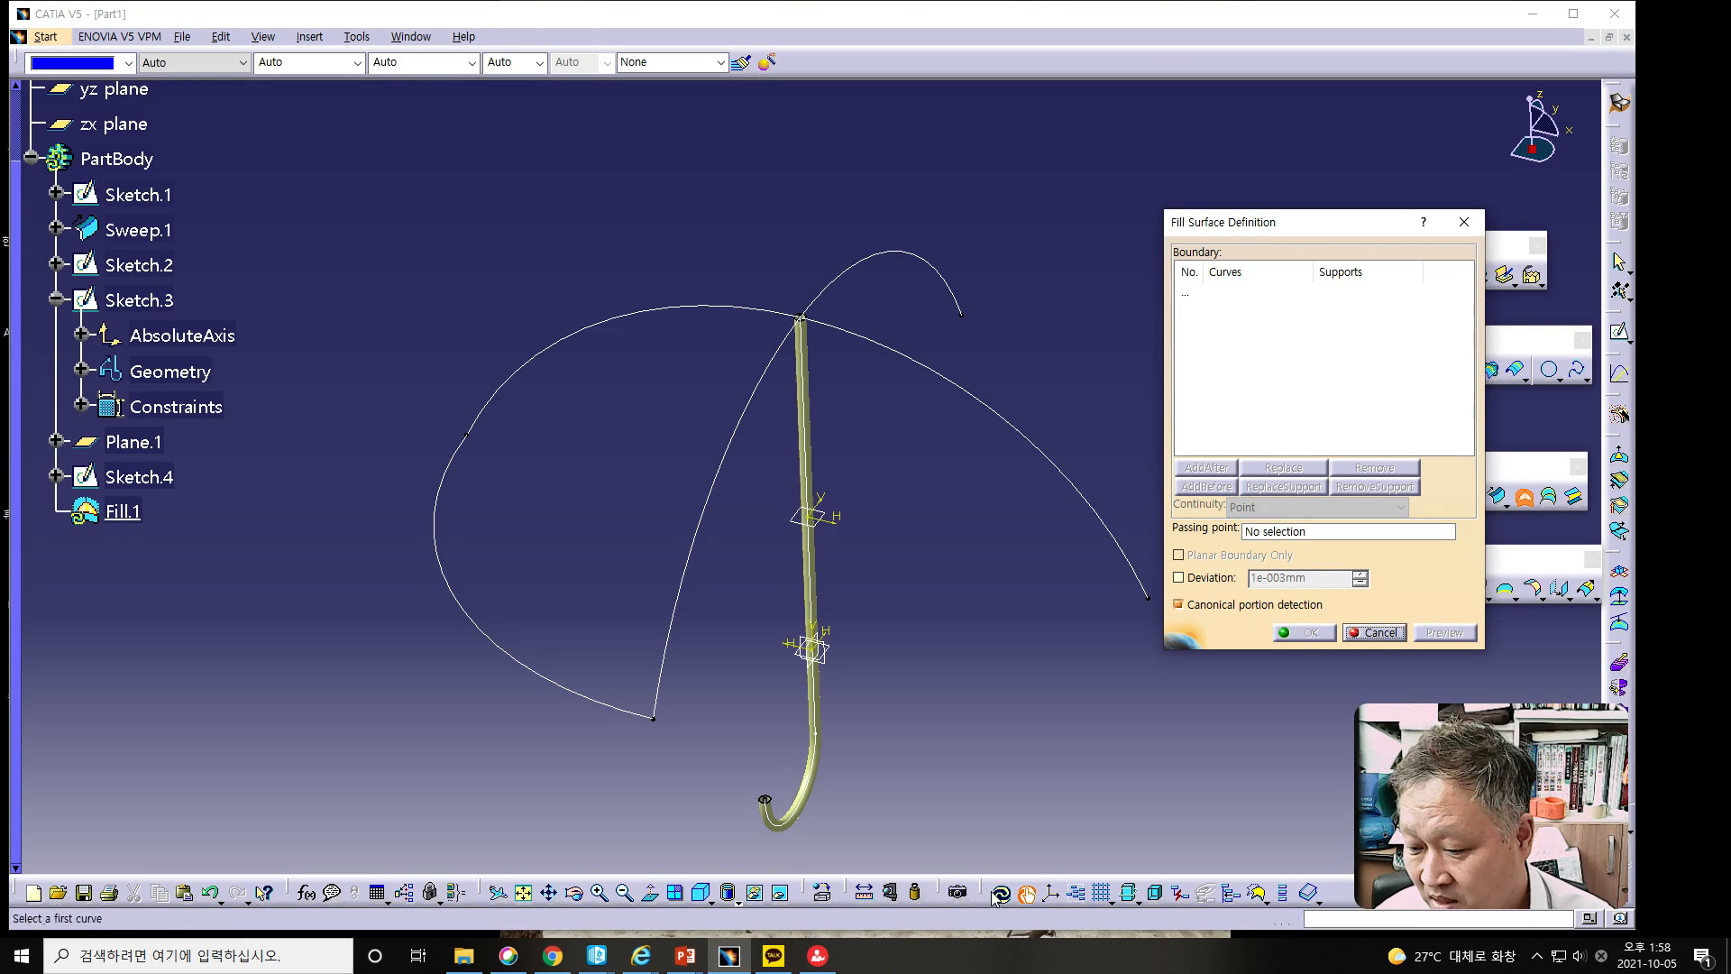
click(1373, 634)
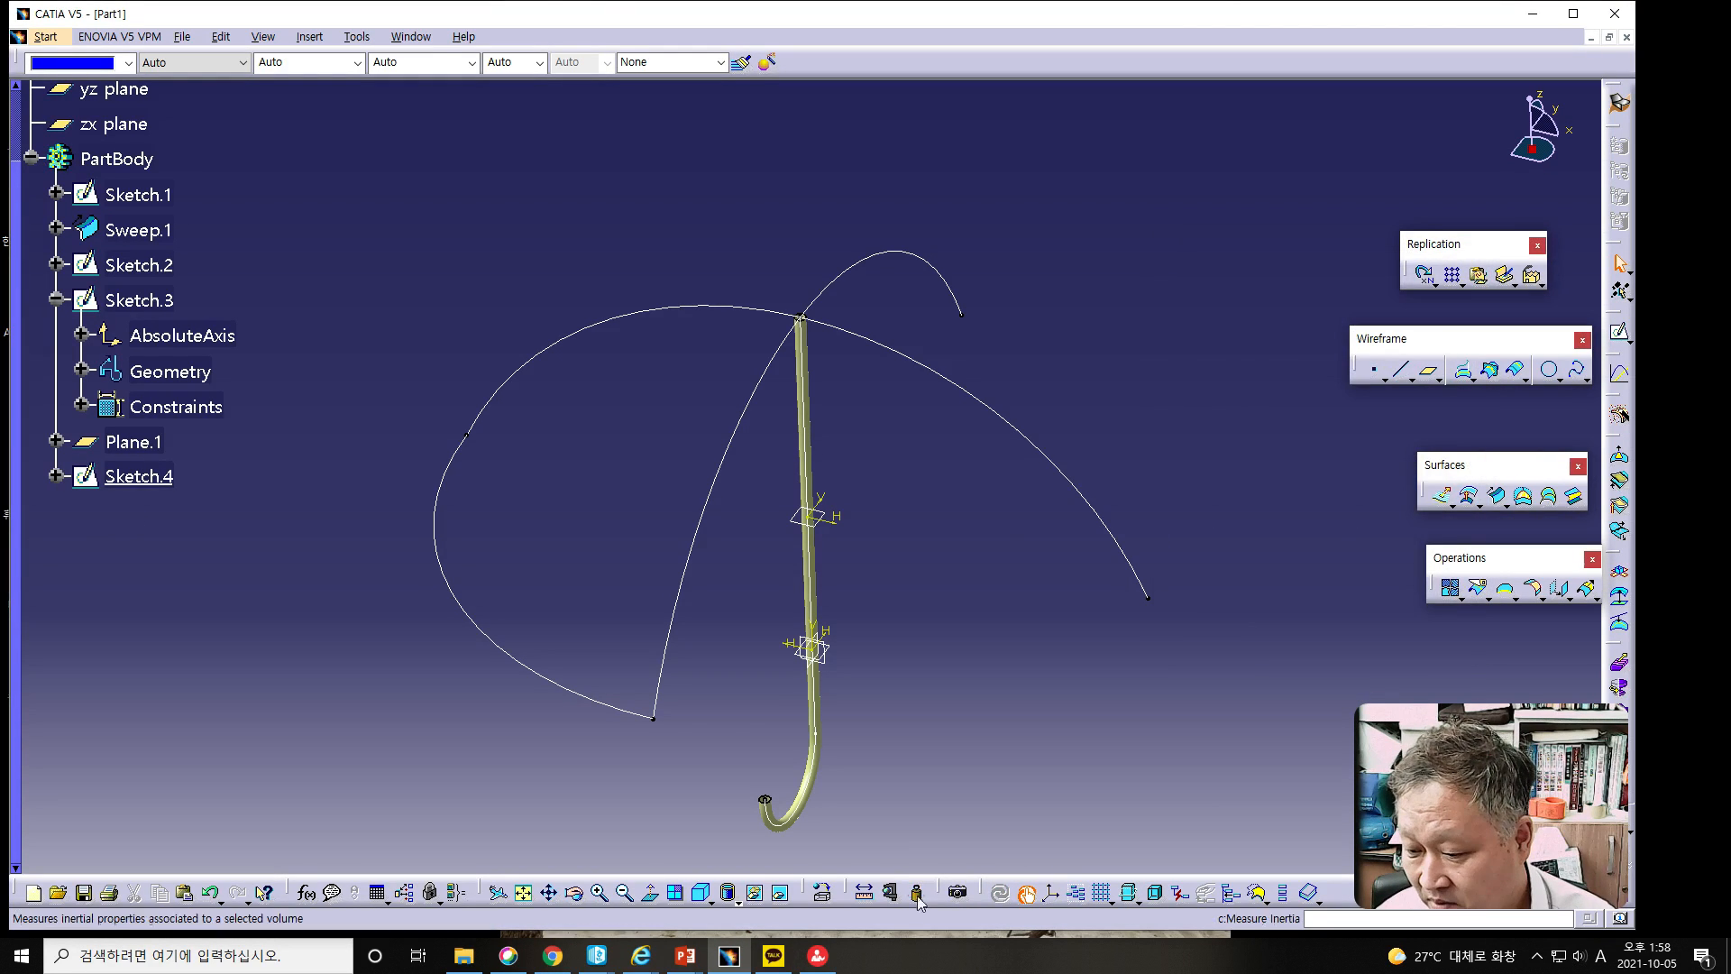
click(1522, 496)
click(941, 387)
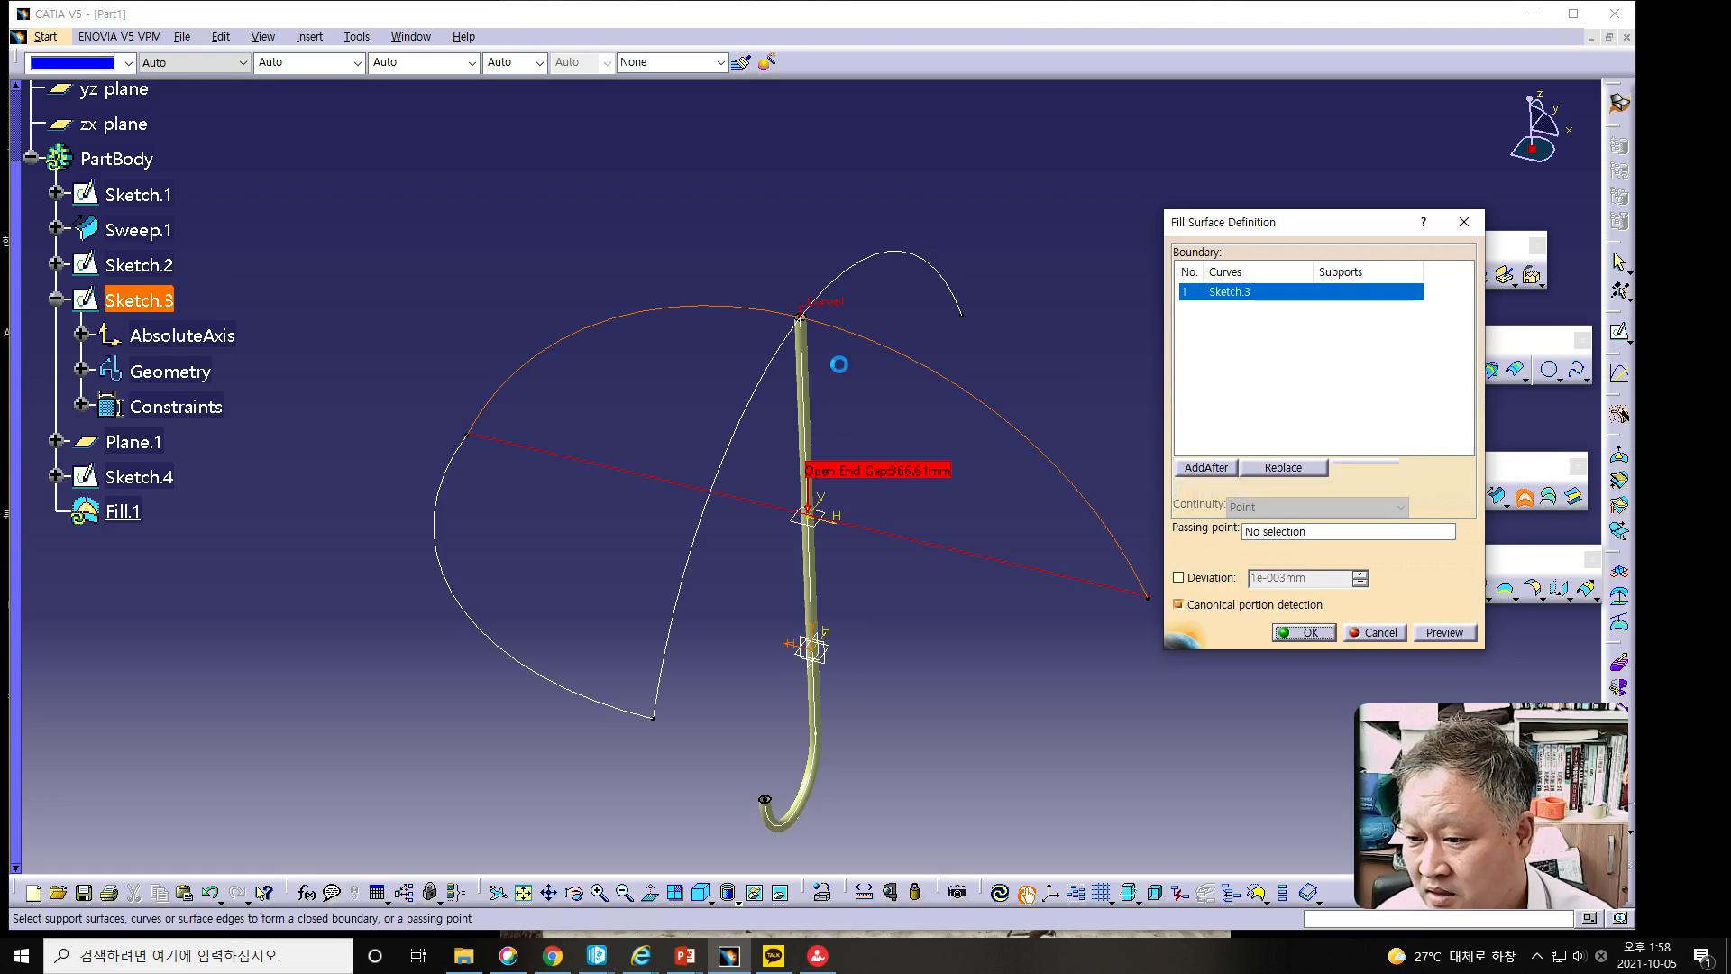
click(773, 354)
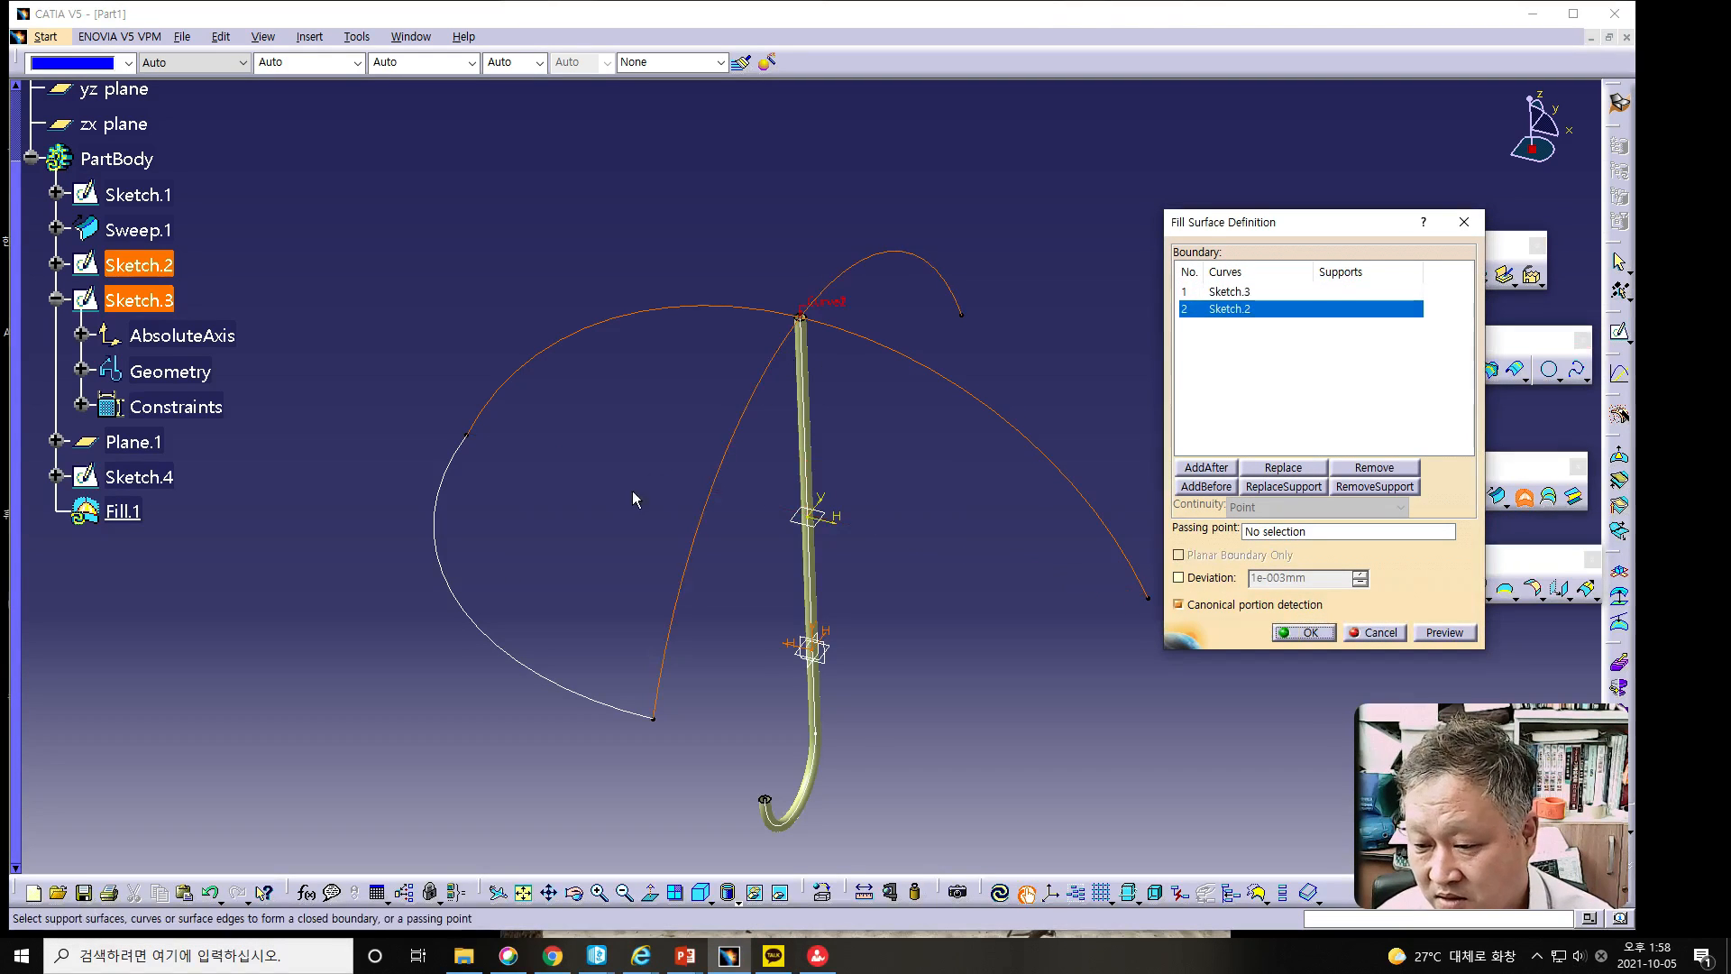
click(462, 610)
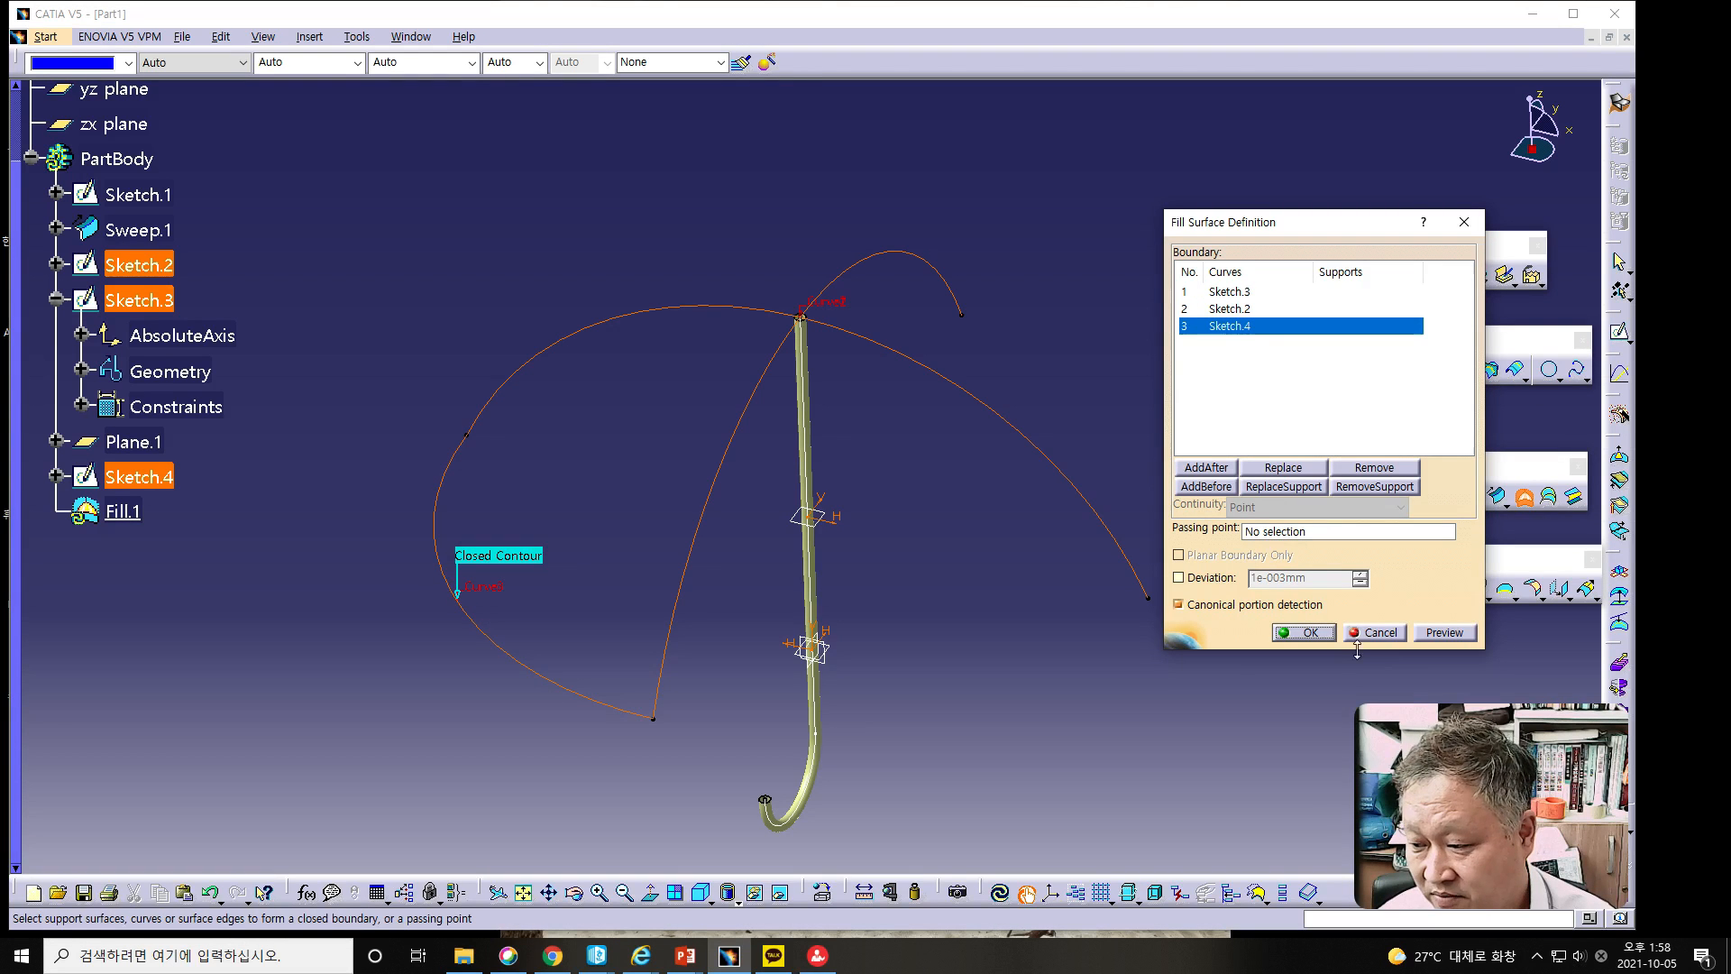
click(1442, 634)
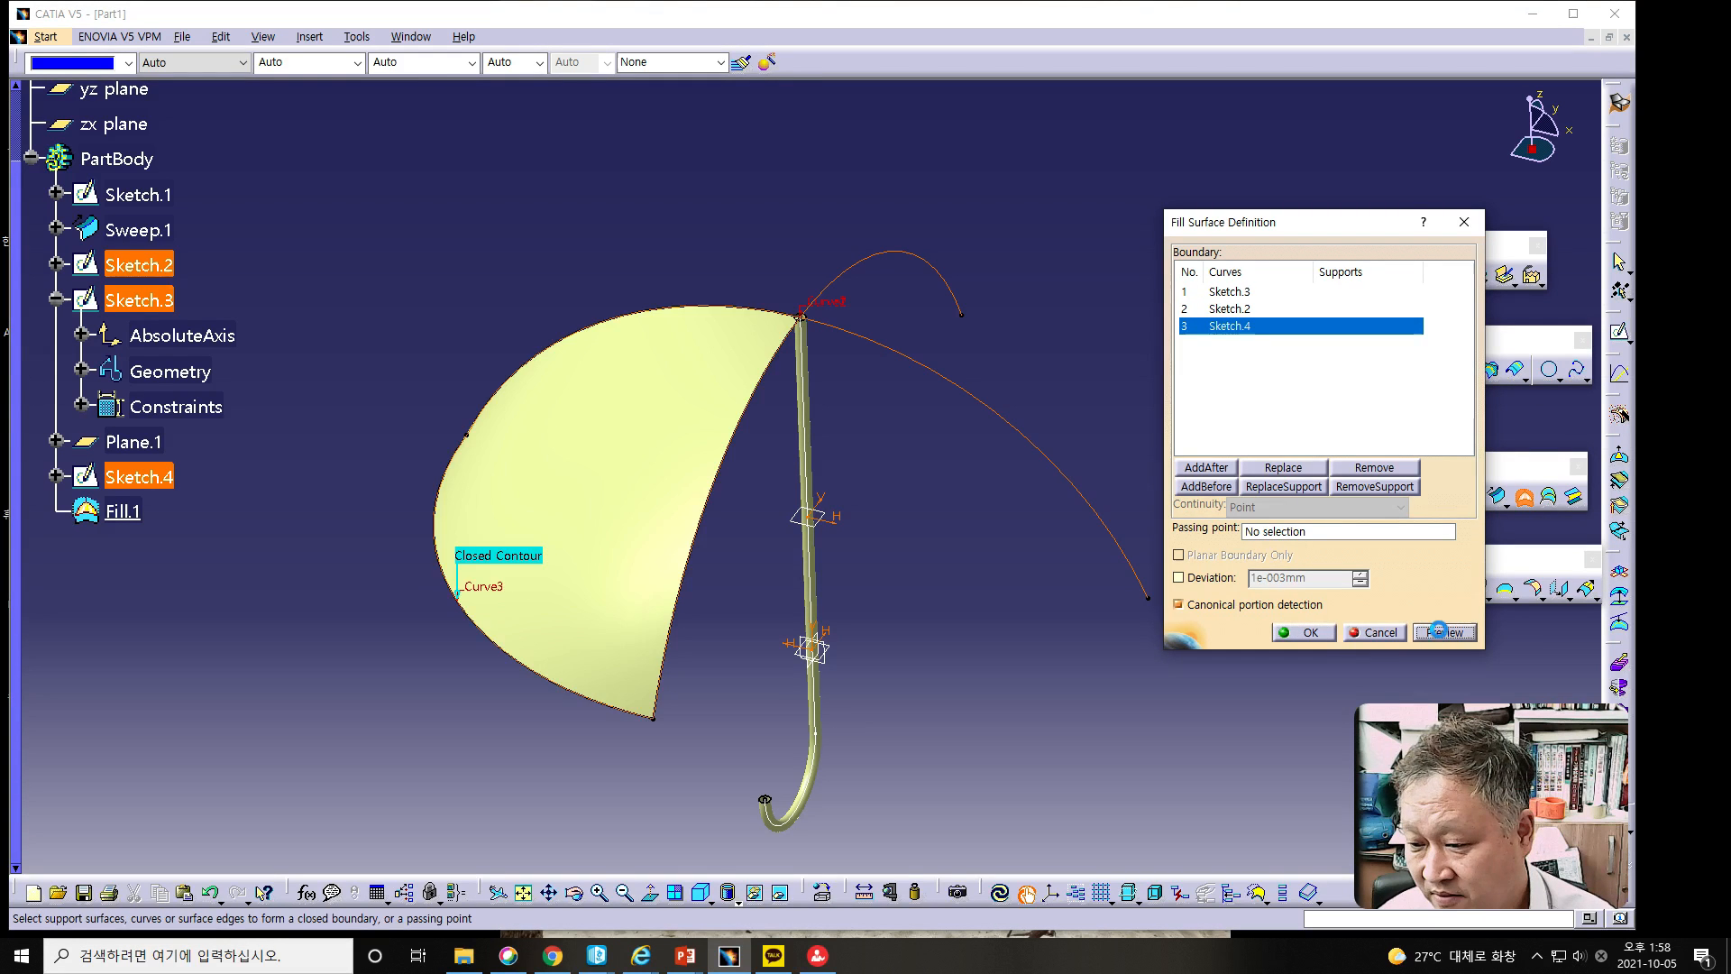
click(1300, 633)
middle_drag(605, 648, 519, 674)
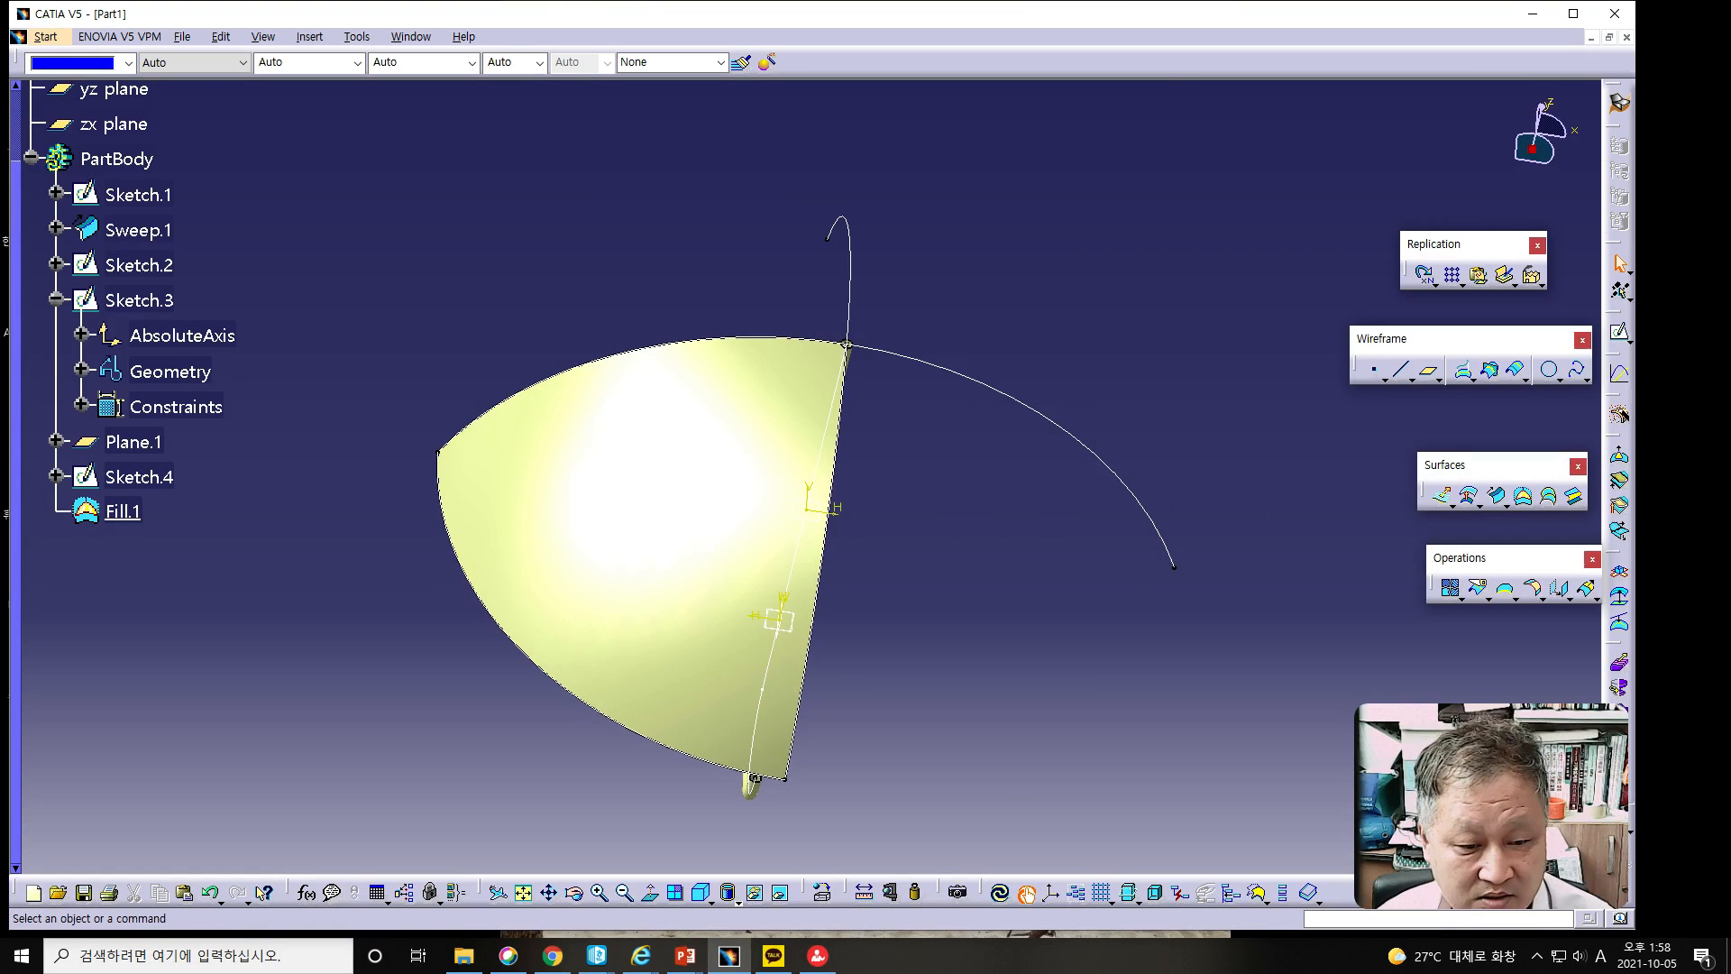
key(alt+Tab)
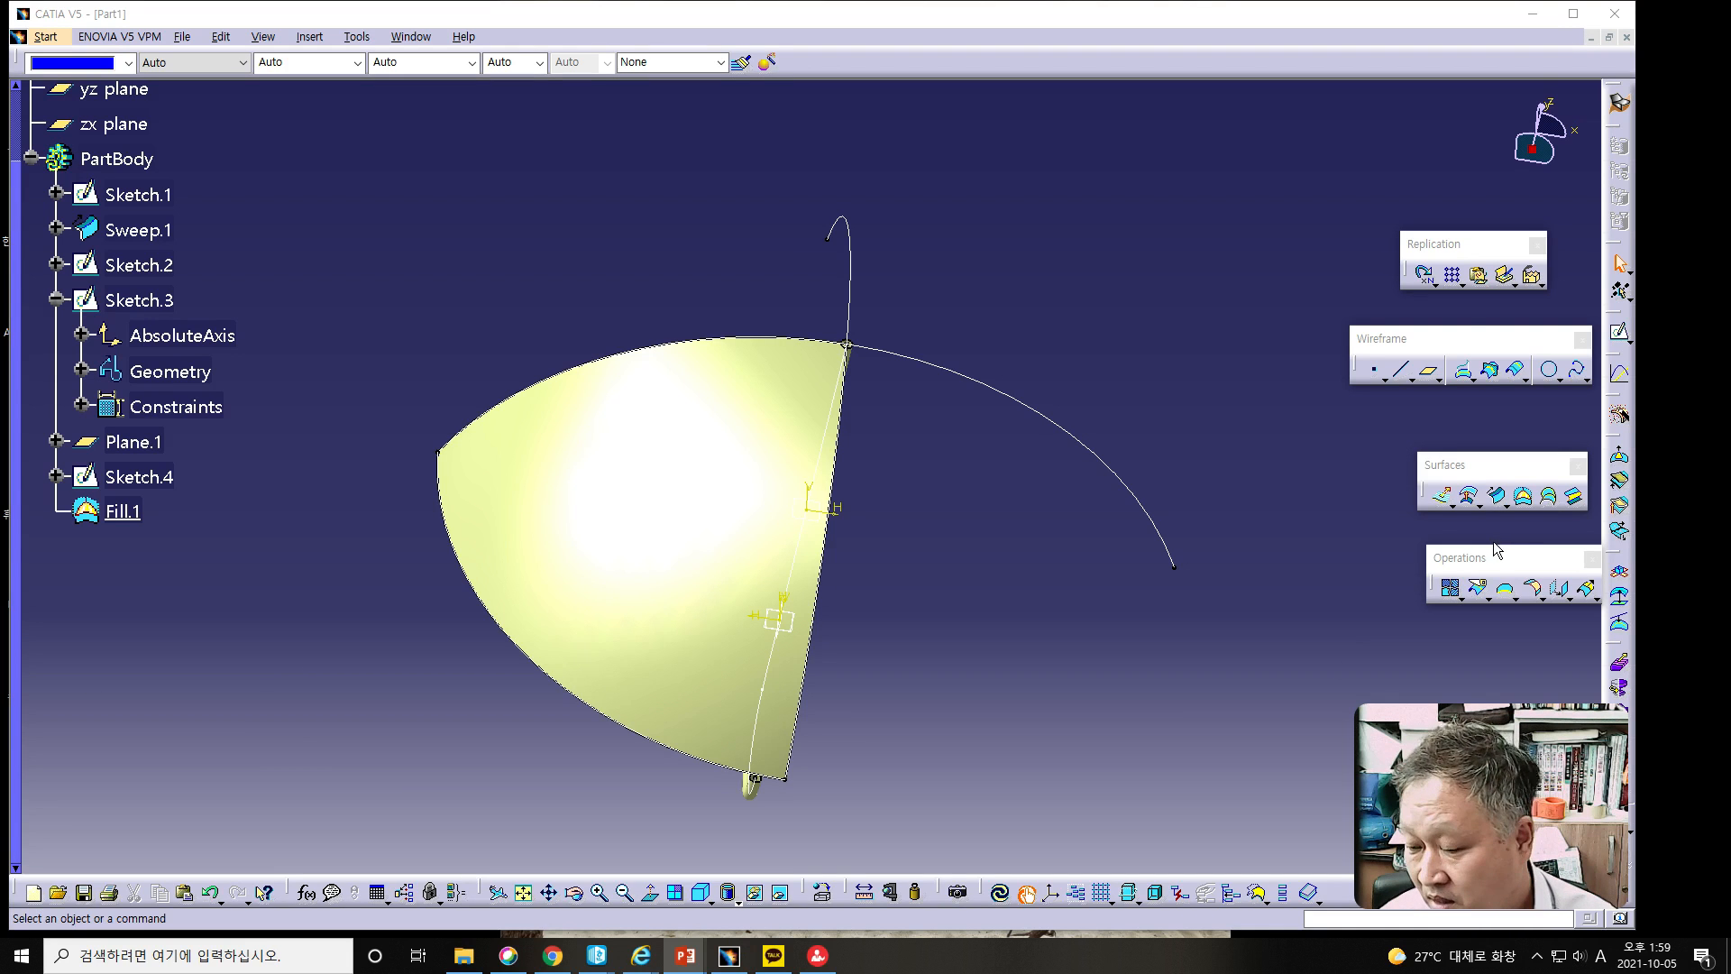
Set up a circular pattern of the Fill.1 canopy surface with 4 instances around the Z axis.
click(1461, 285)
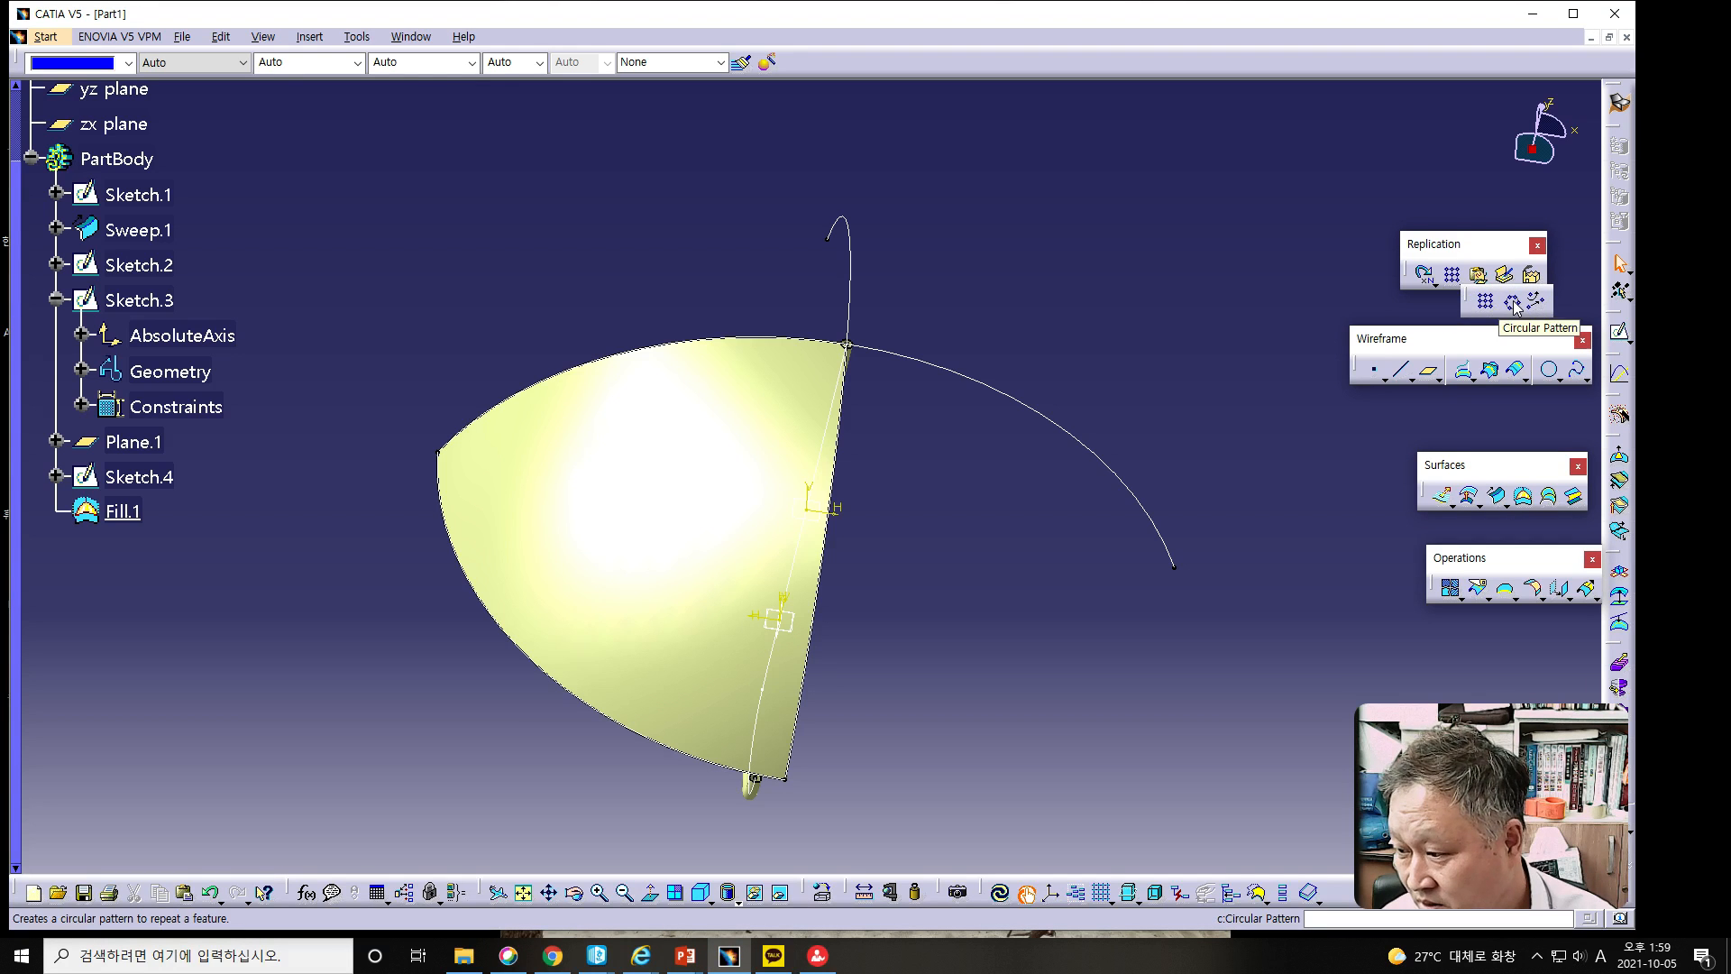
click(1510, 301)
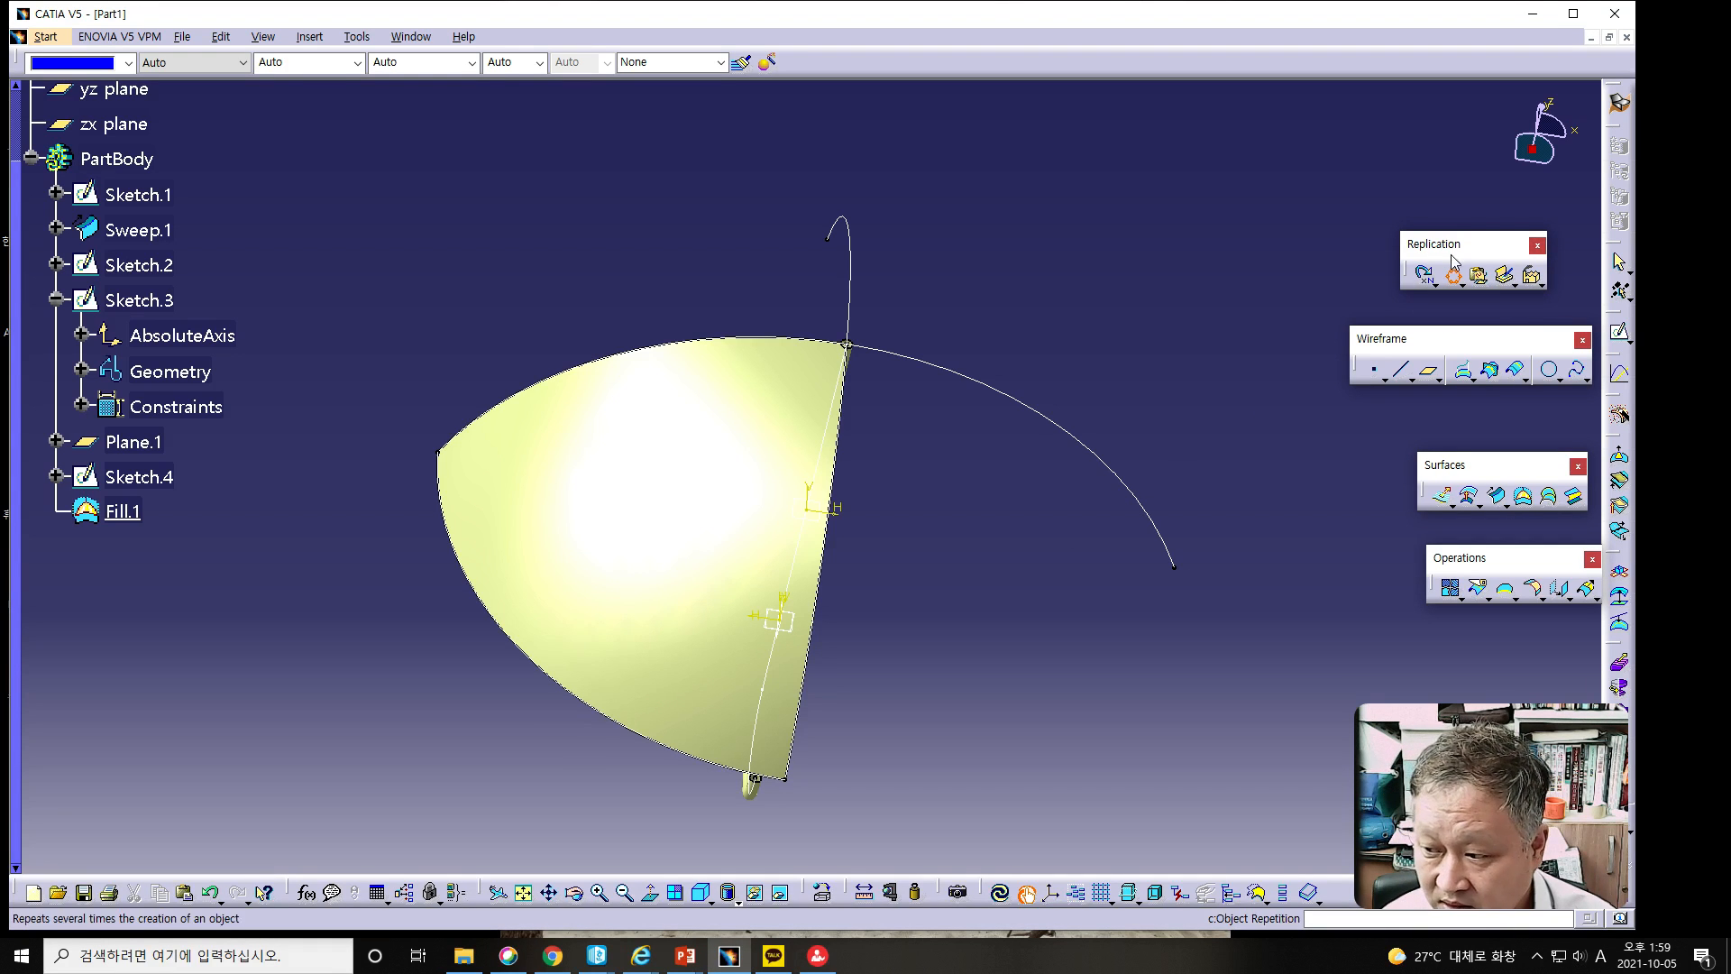
click(708, 464)
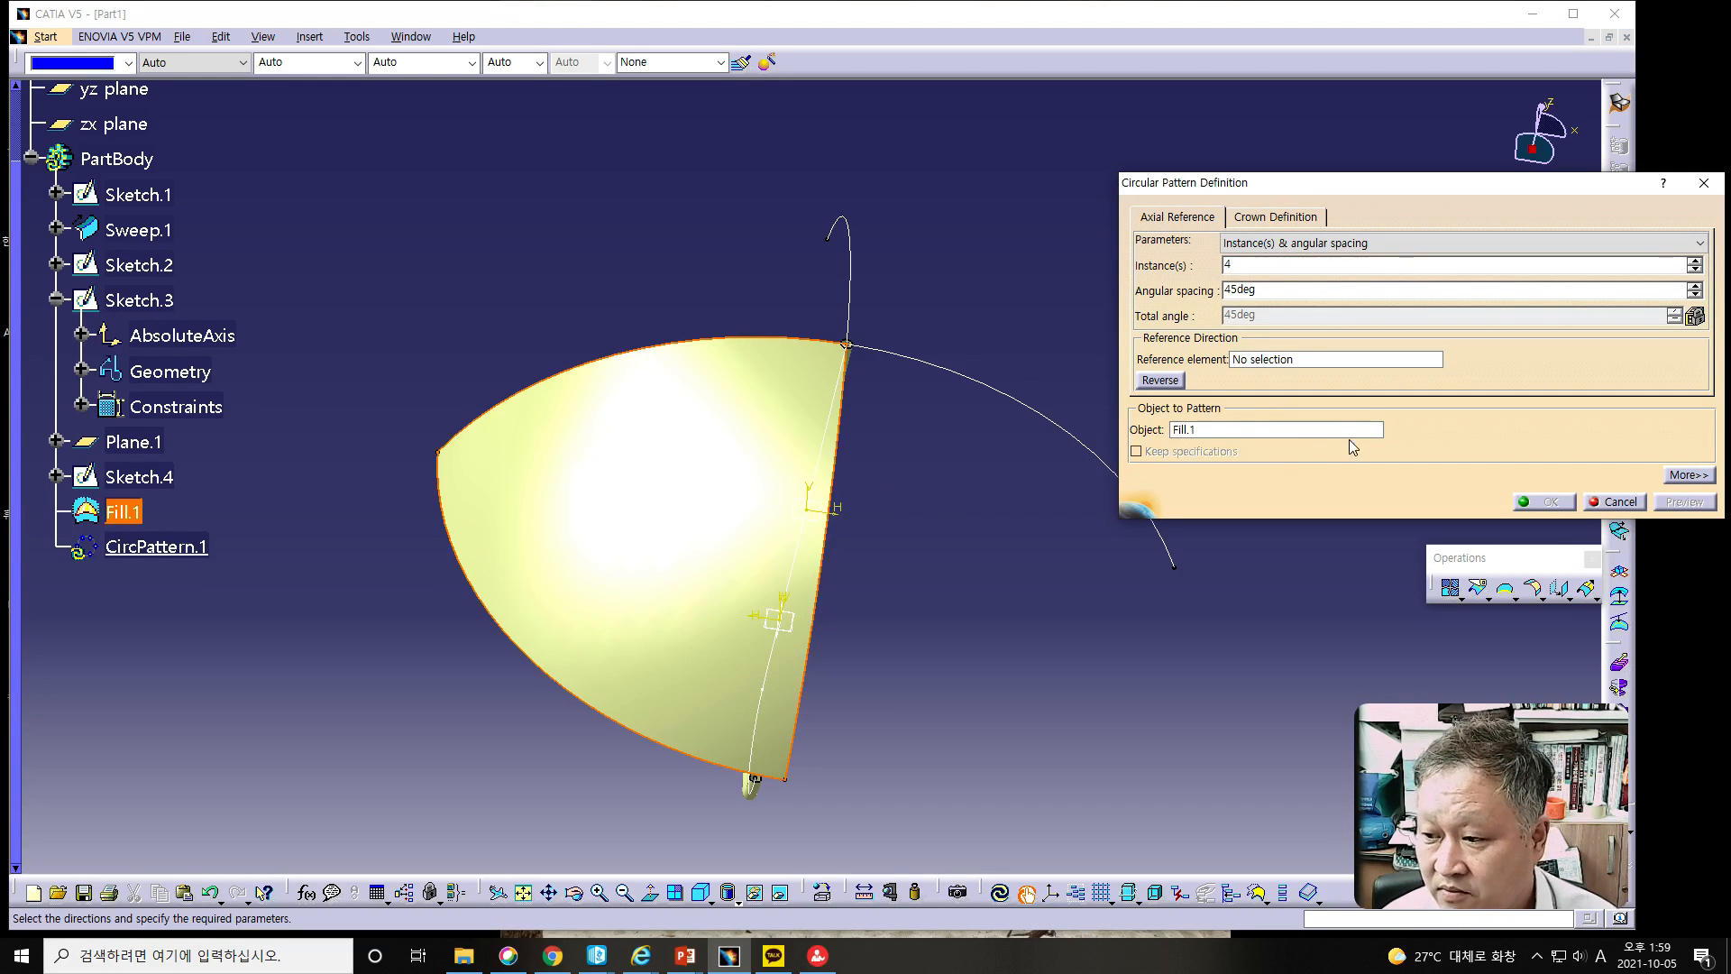
text(4)
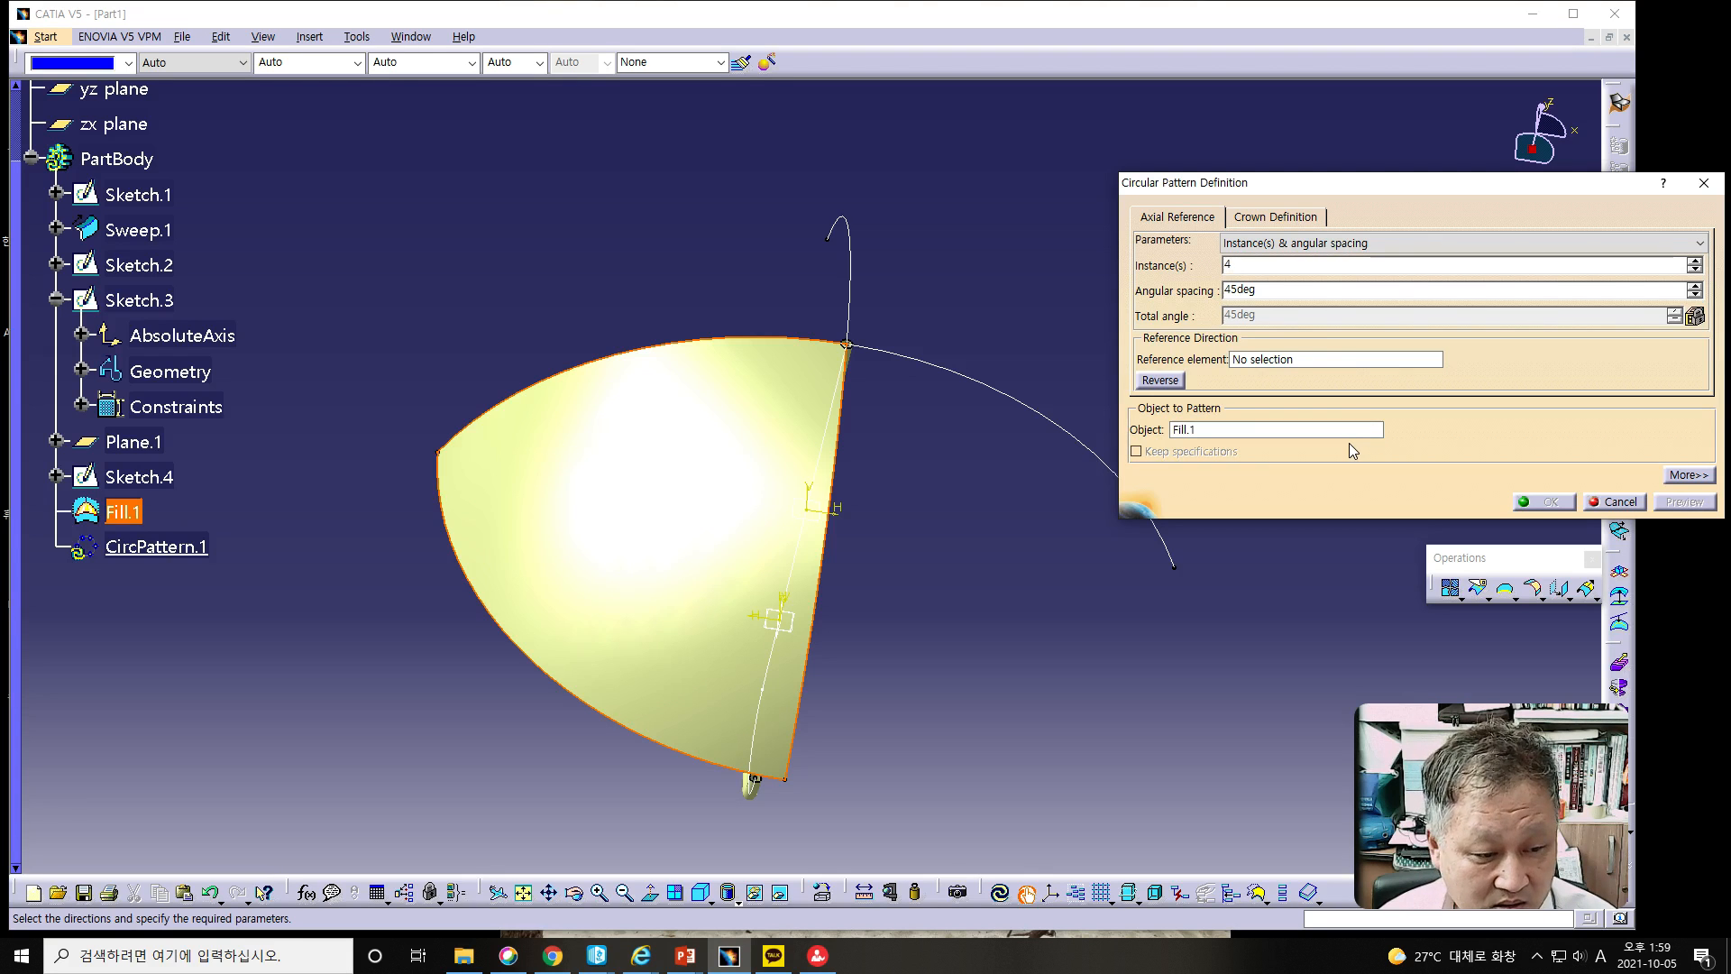
click(1278, 359)
right_click(1278, 360)
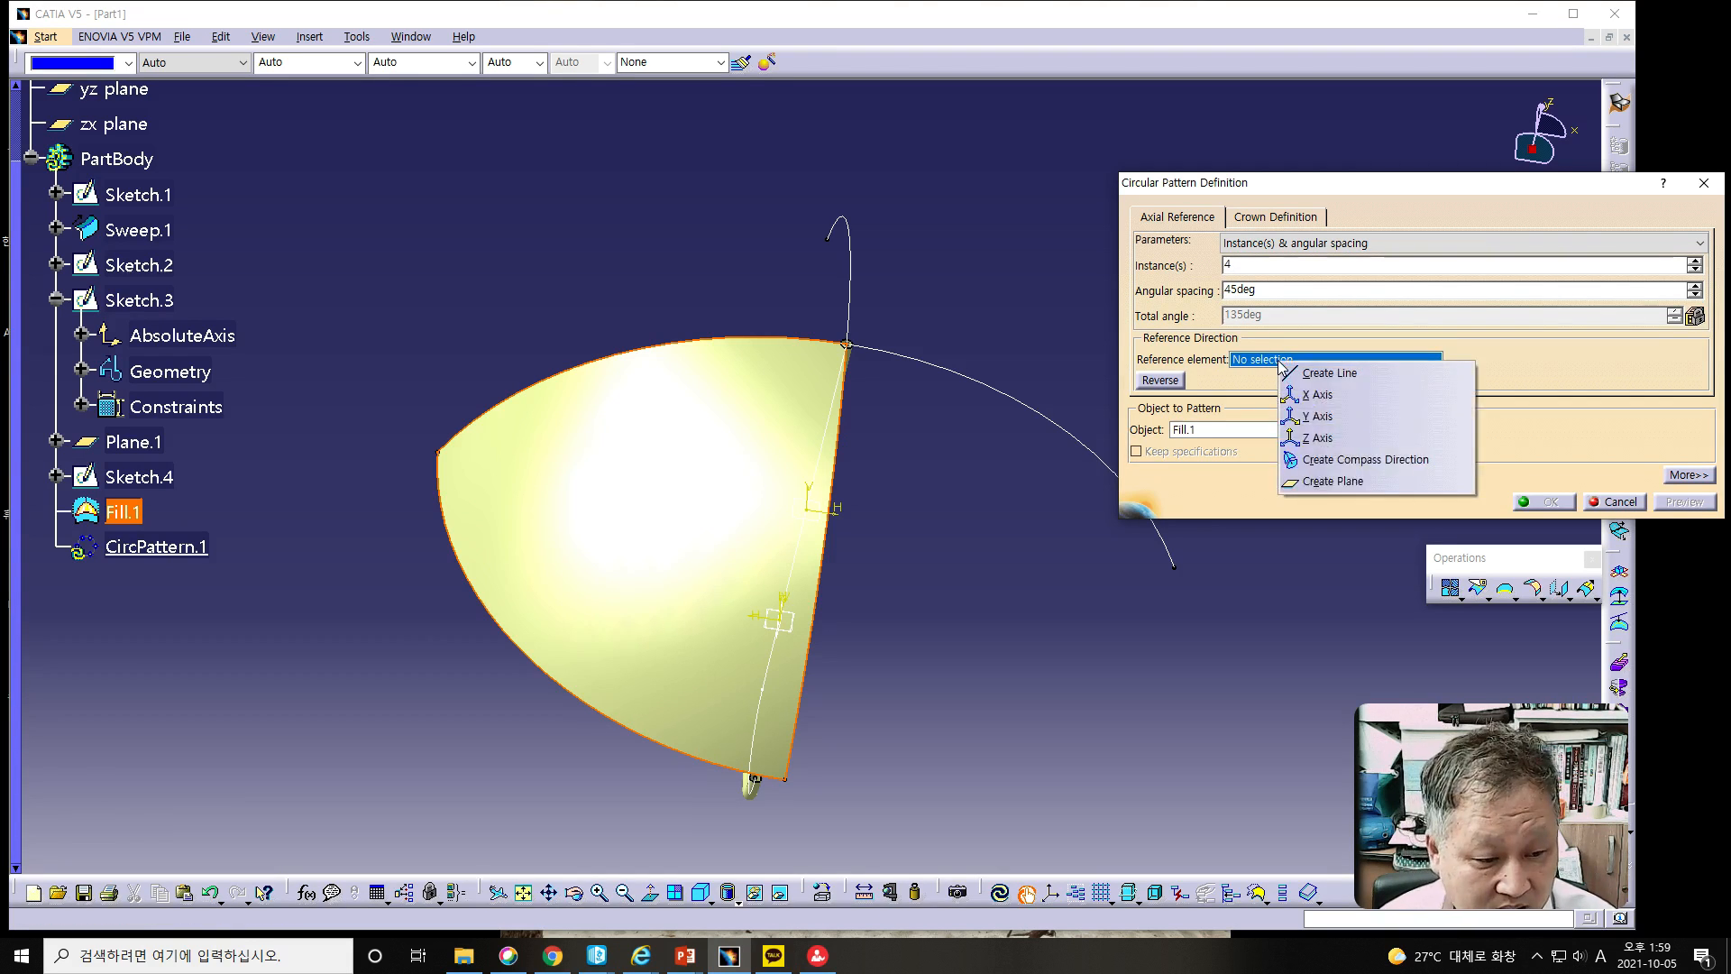
click(1320, 438)
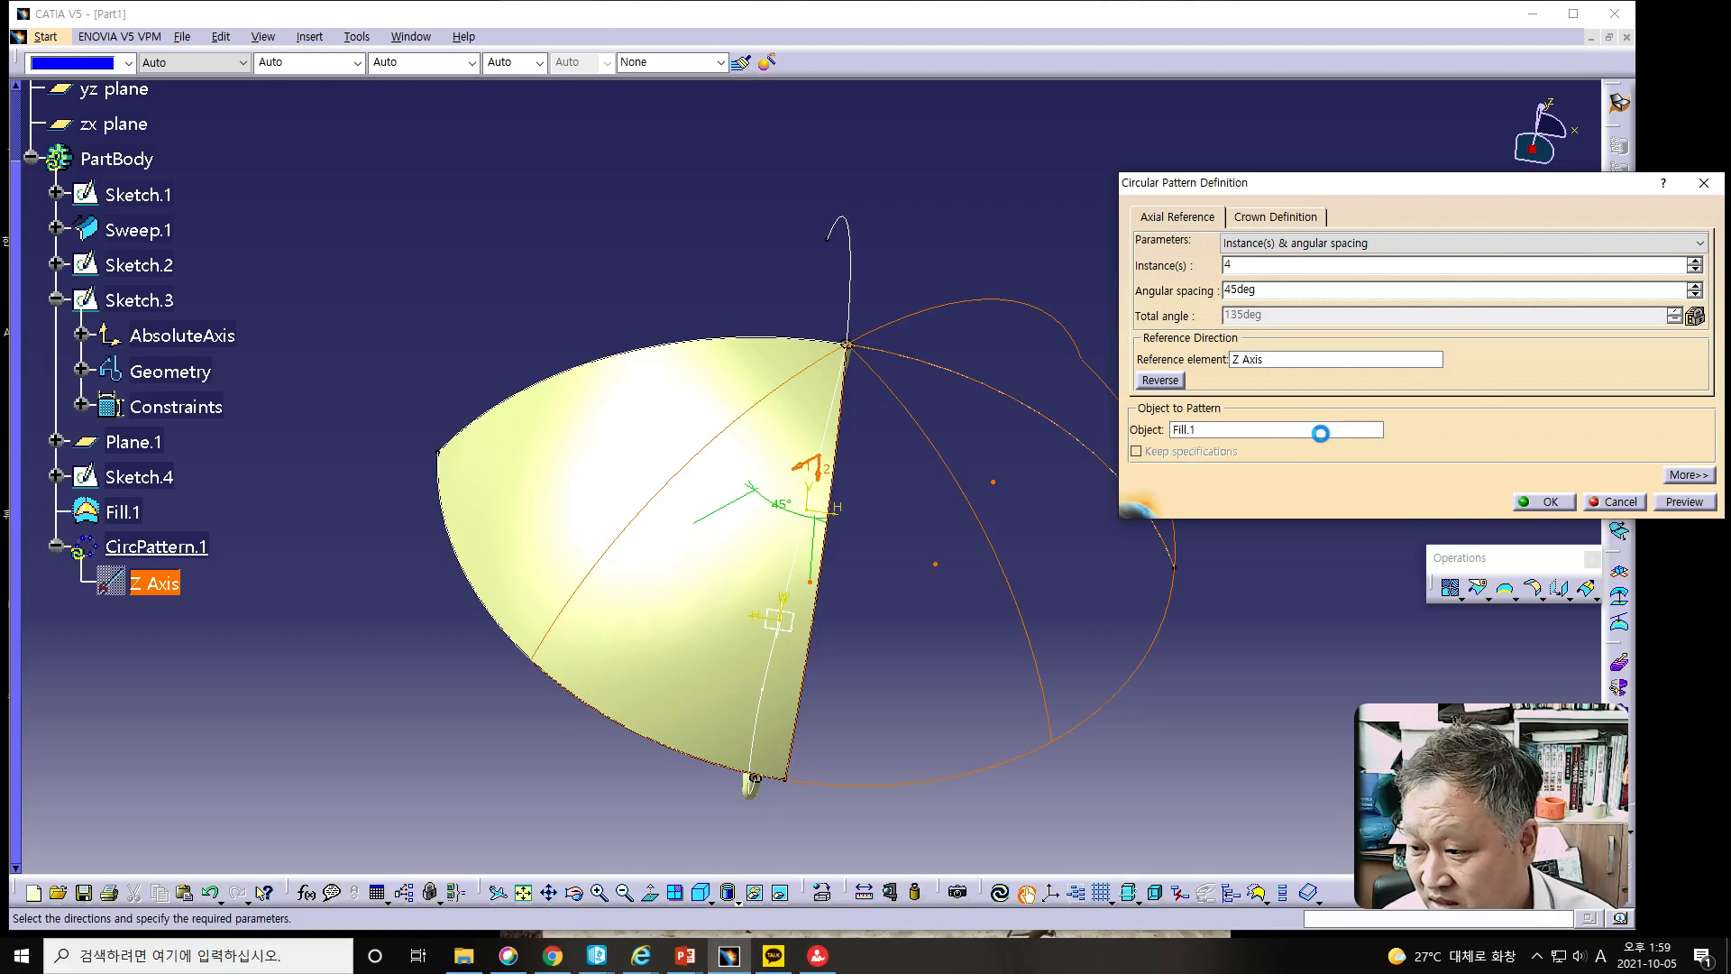
Set the pattern's angular spacing to 90 degrees, preview the full canopy and cancel the pattern.
middle_drag(840, 700, 1001, 735)
double_click(1270, 290)
text(90)
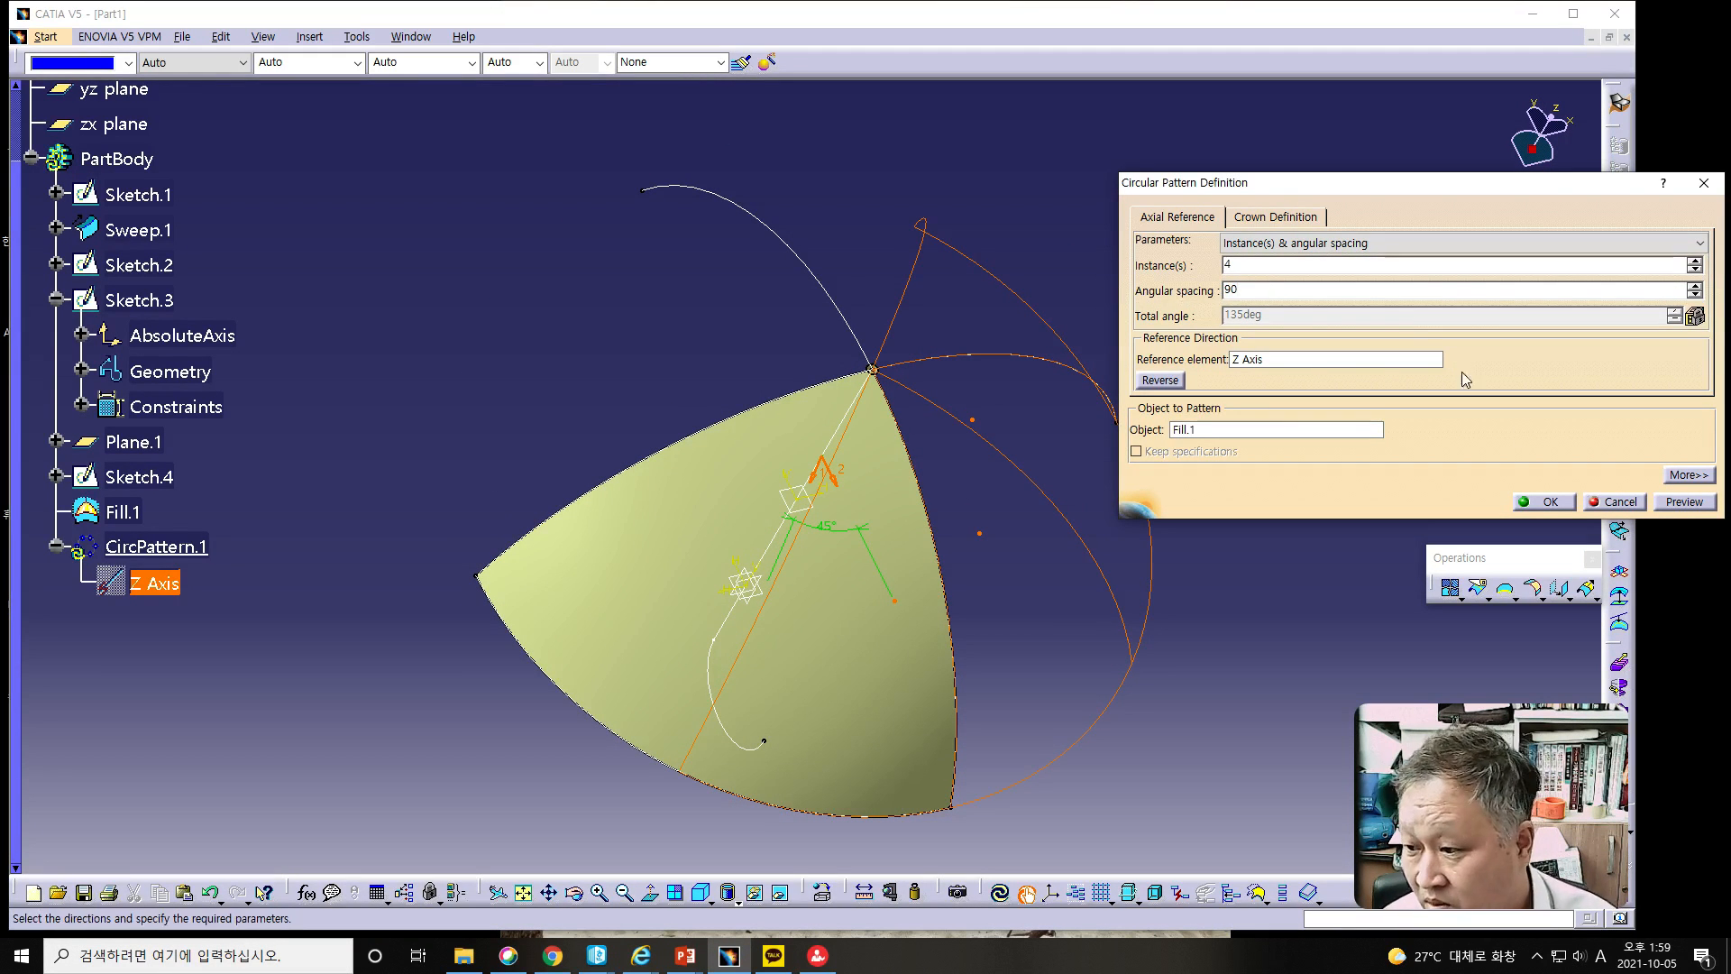
click(1680, 502)
middle_drag(896, 688, 806, 598)
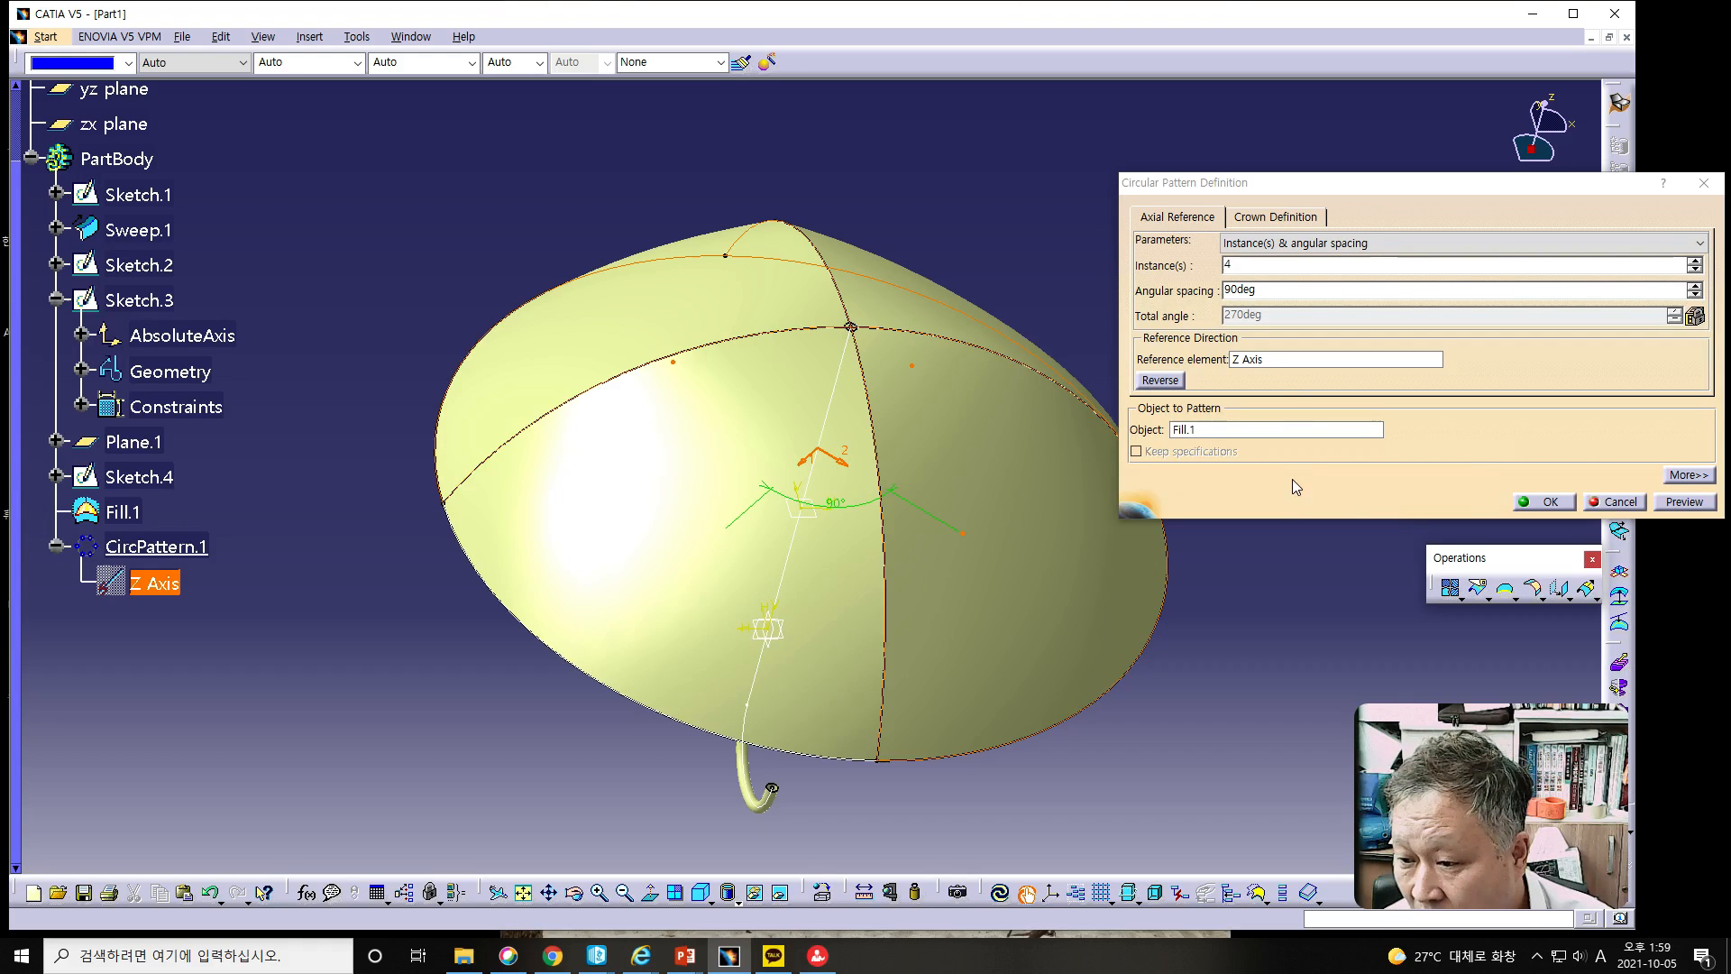
click(1611, 503)
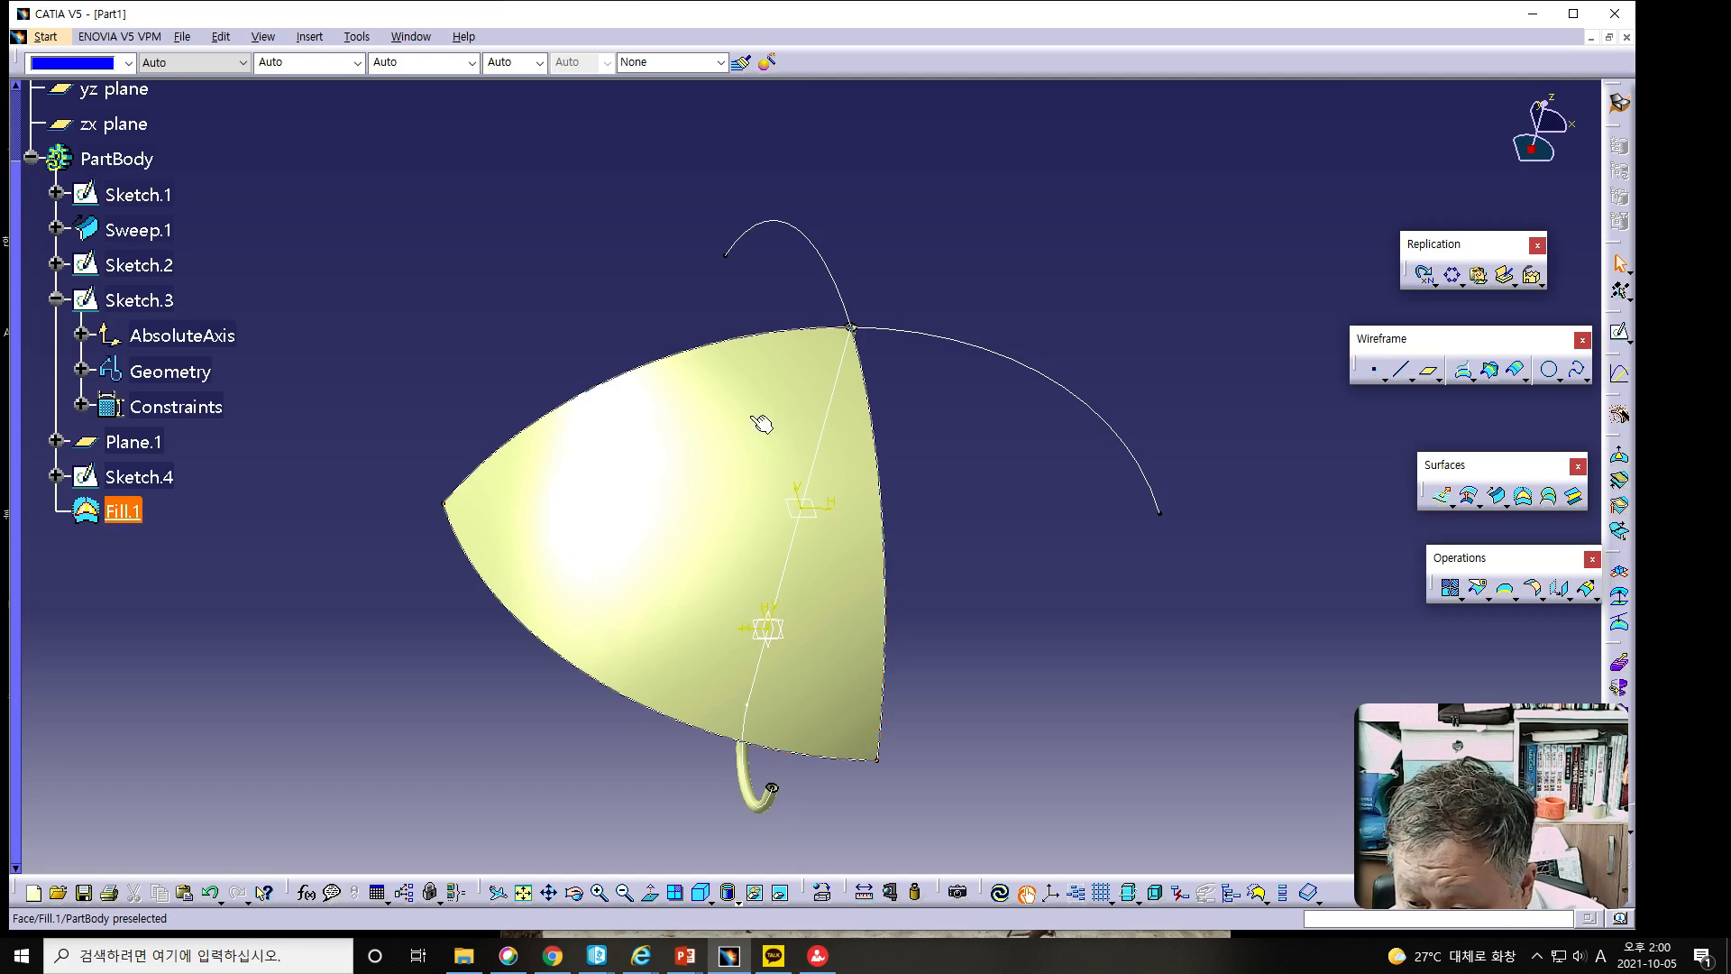
Create an Angle/Normal to plane reference plane rotated 45 degrees from the yz plane about the Z axis.
mouse_move(539, 674)
middle_down()
mouse_move(641, 745)
mouse_move(734, 750)
mouse_move(525, 711)
mouse_move(547, 702)
middle_up()
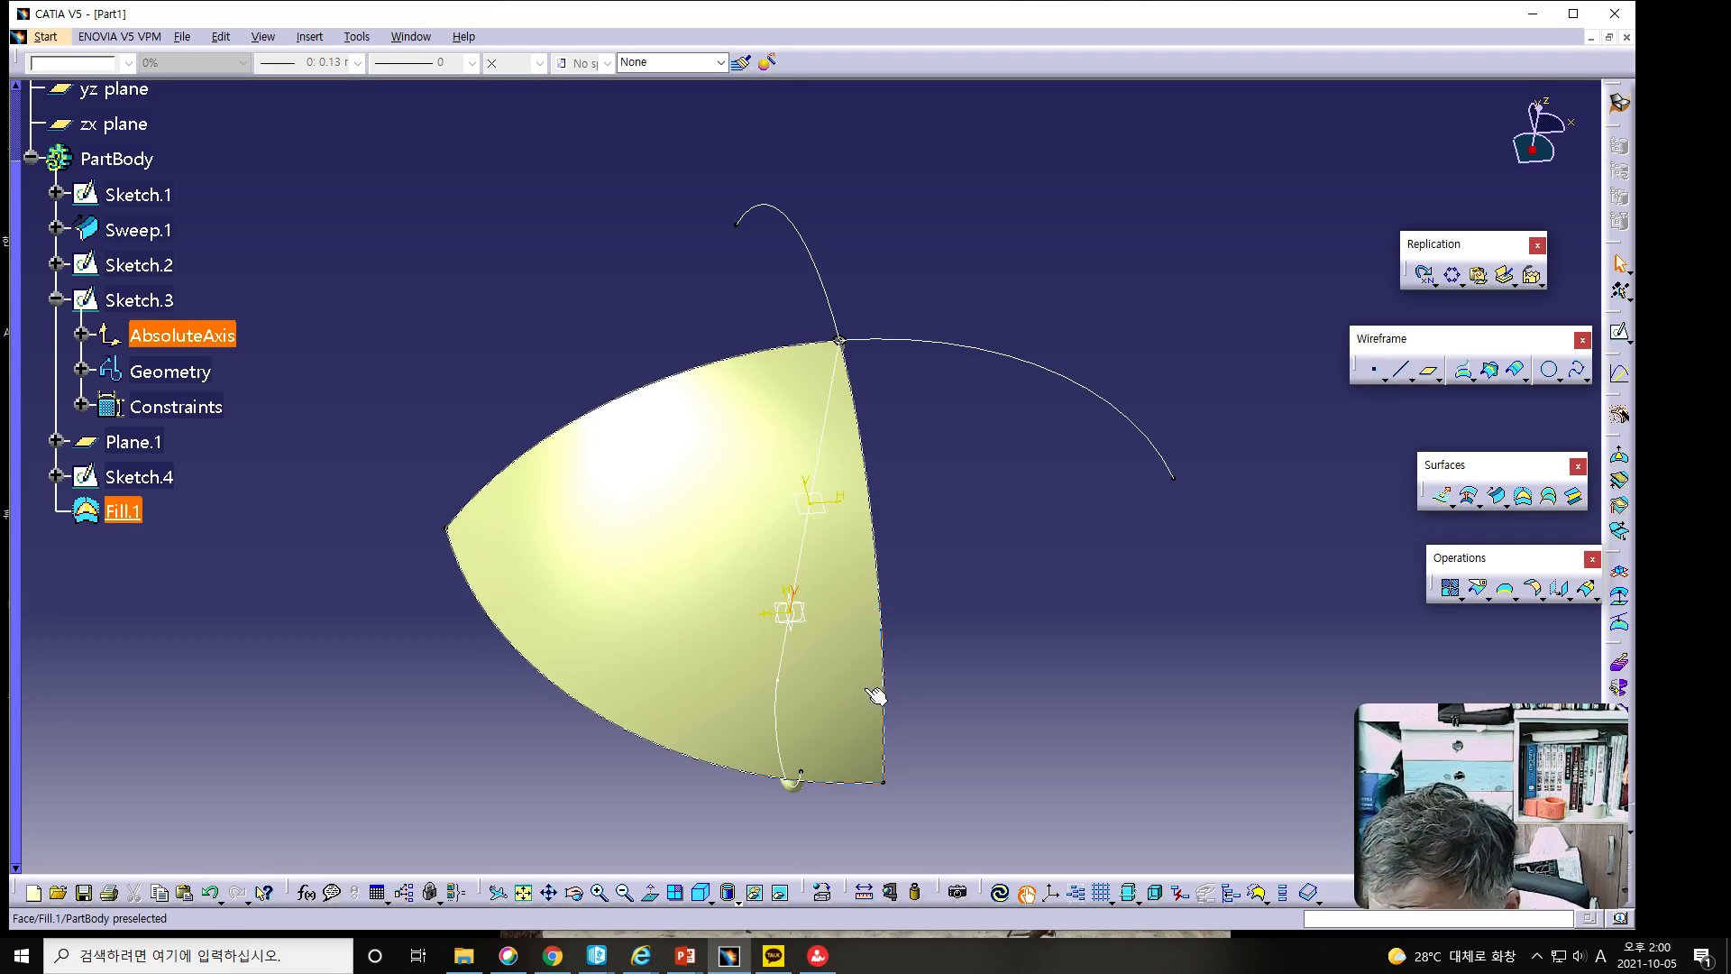
click(794, 624)
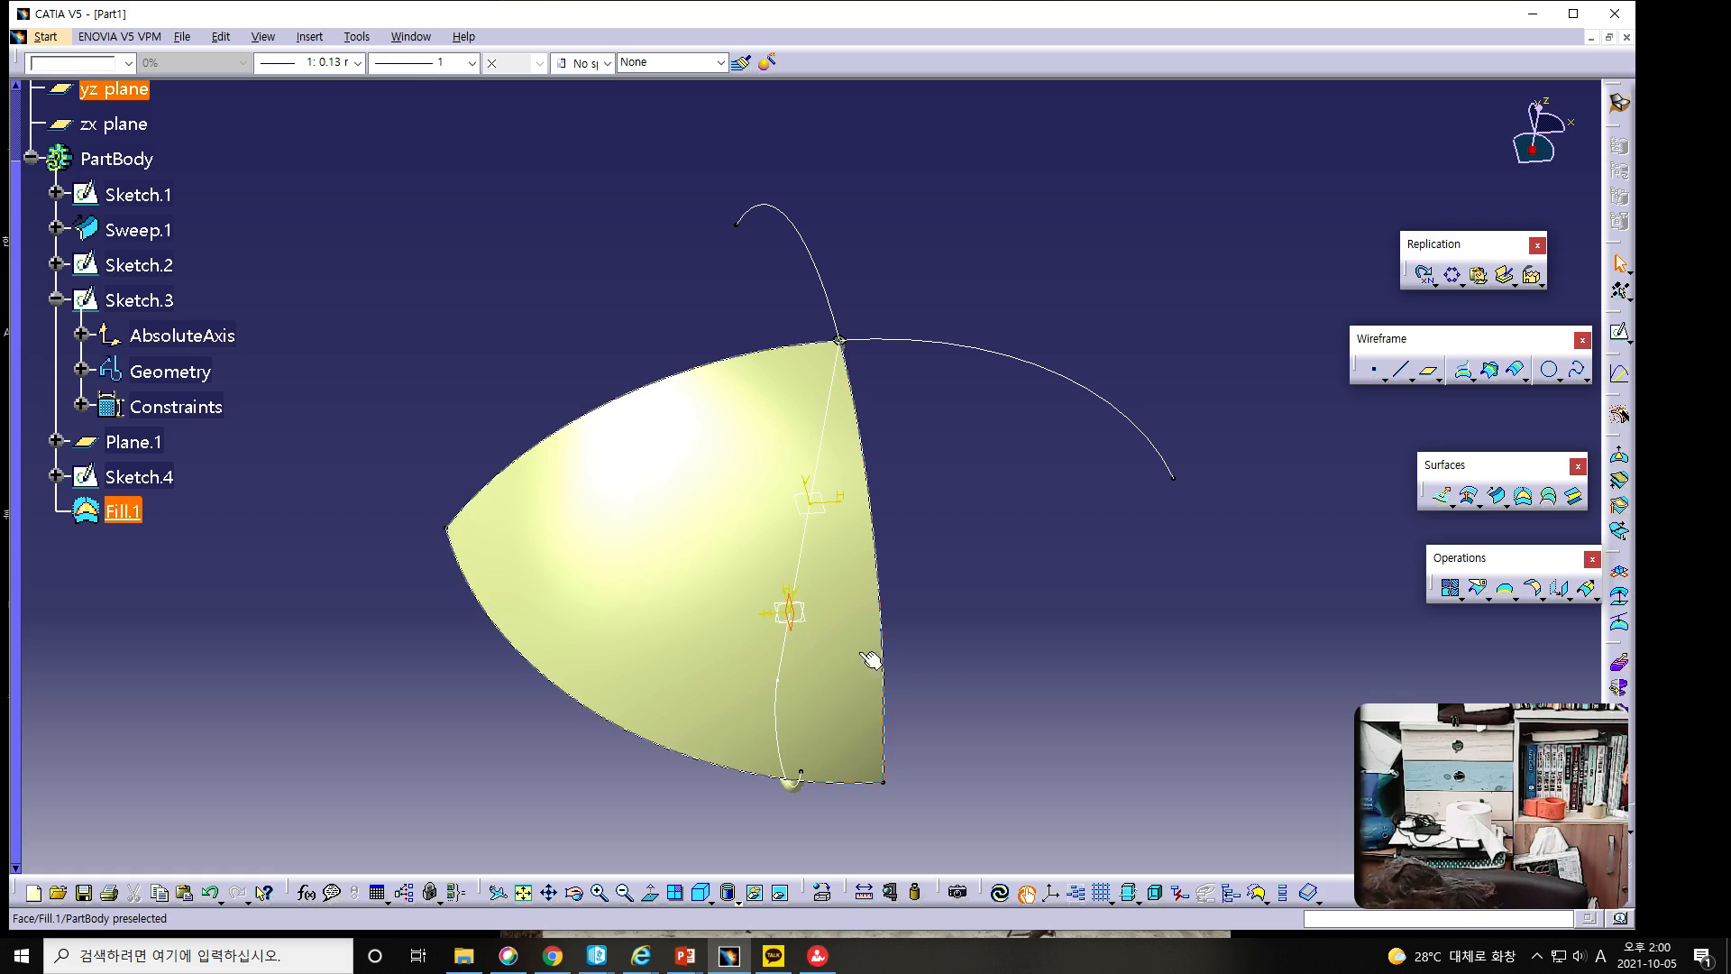
click(1427, 371)
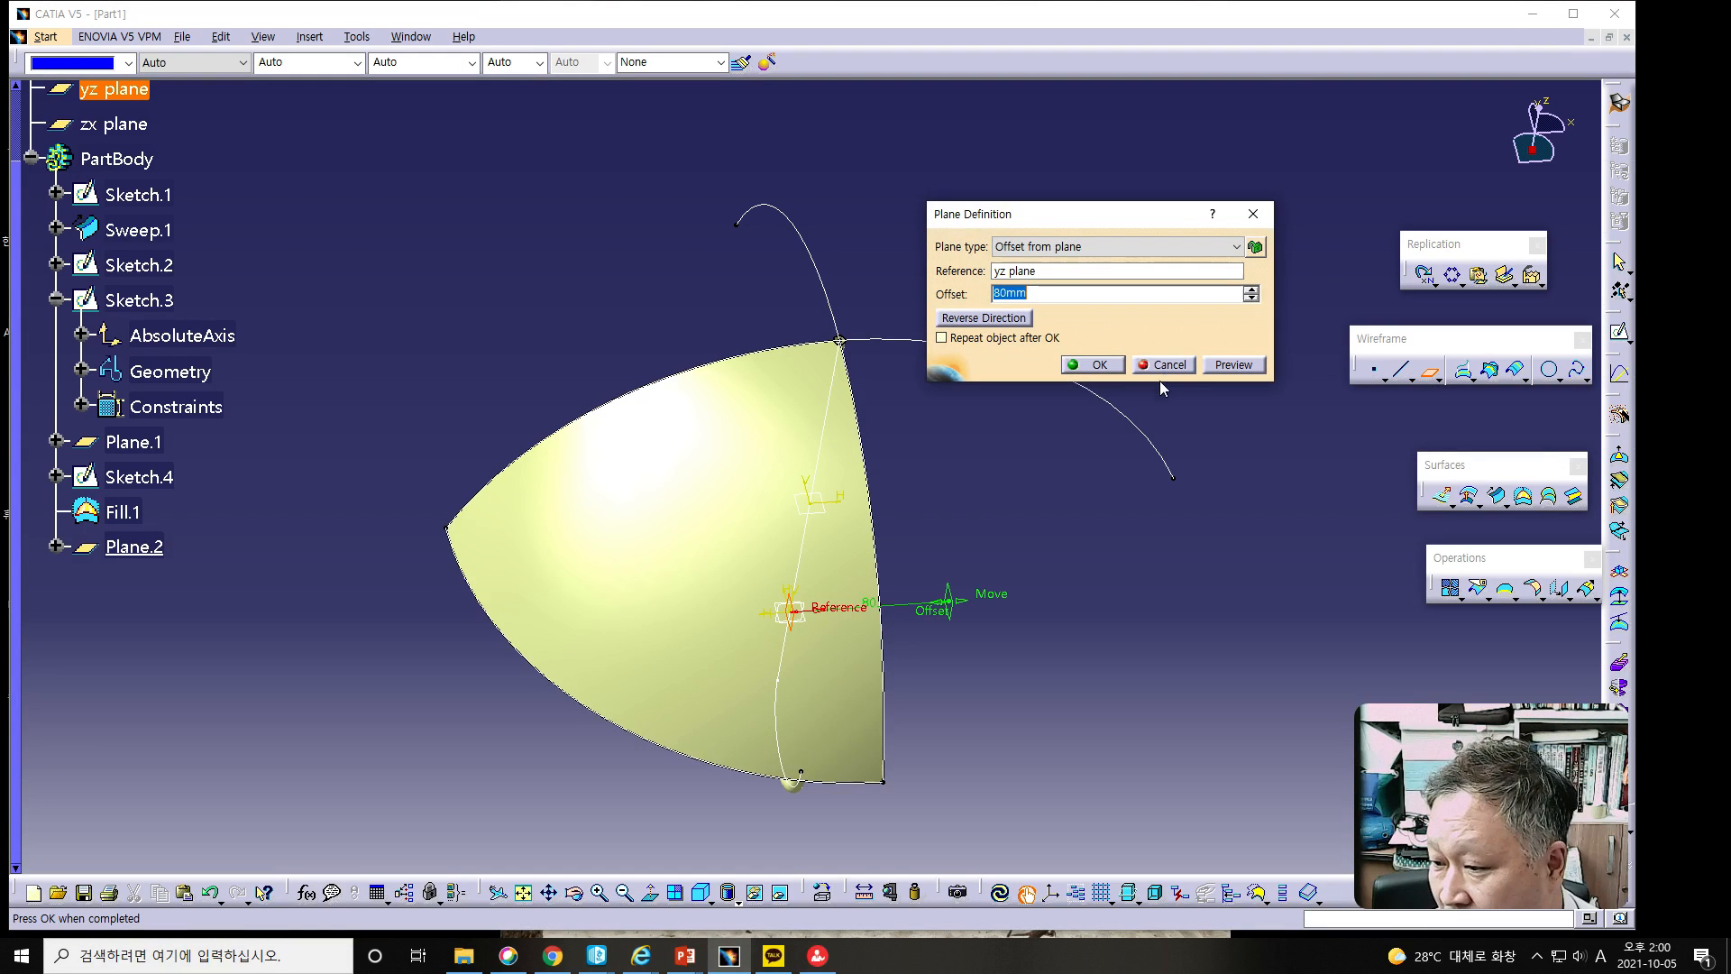
click(1102, 249)
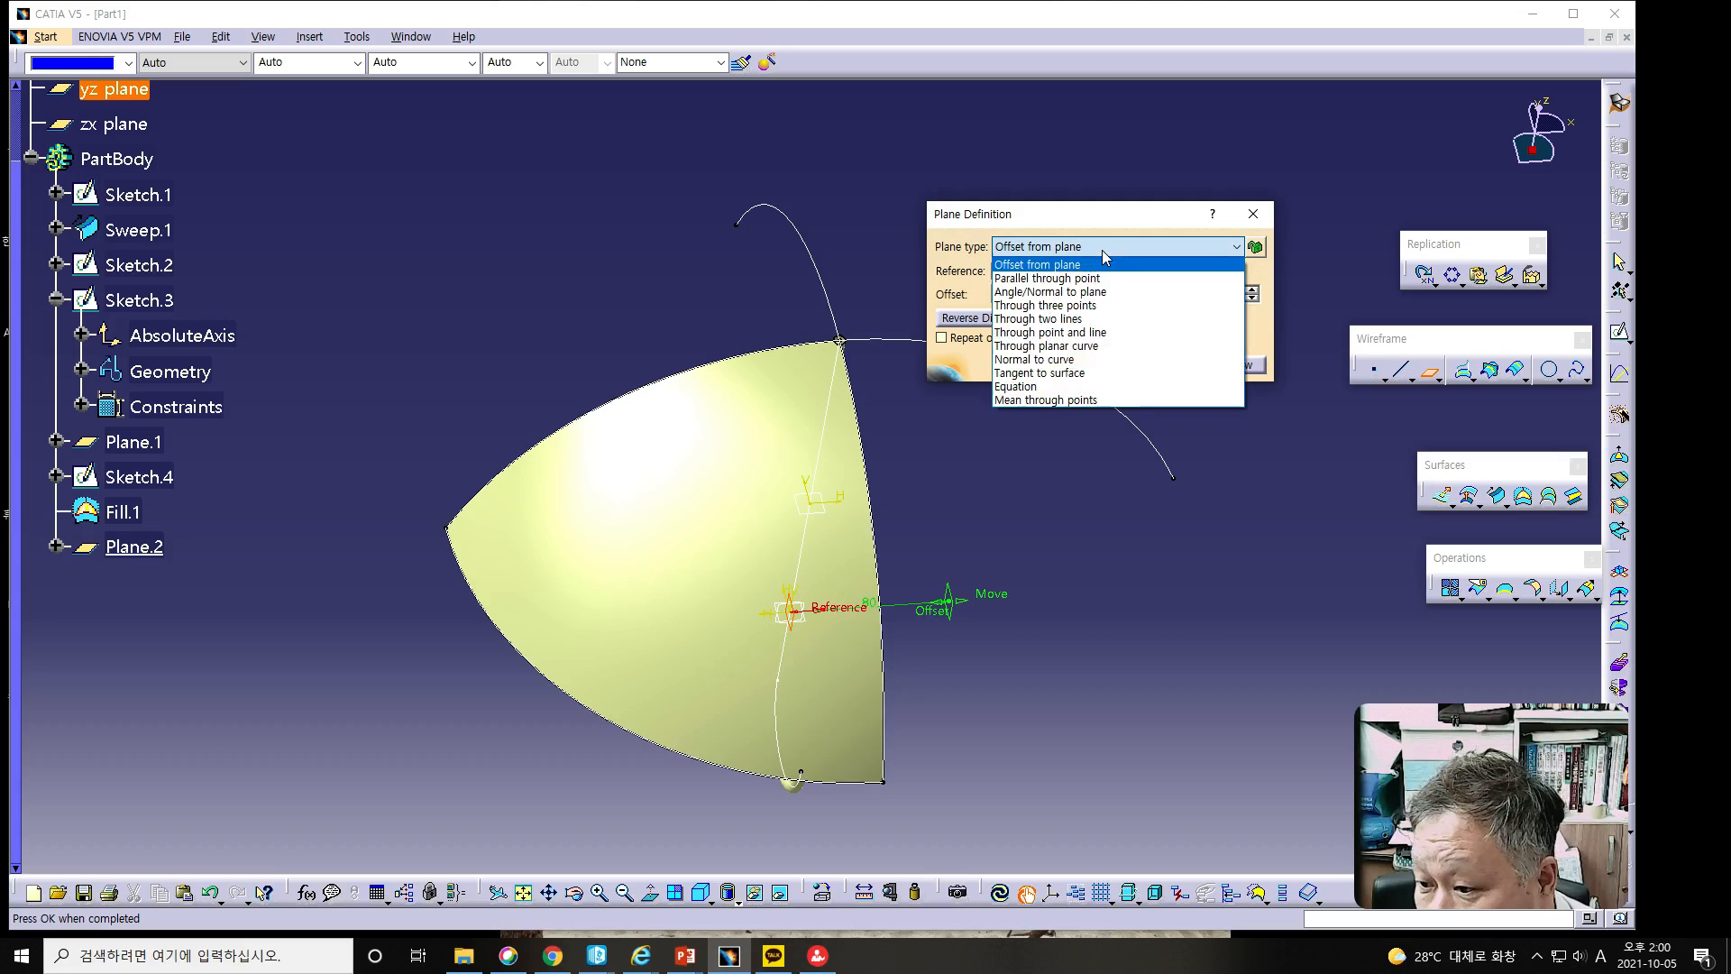
click(1076, 292)
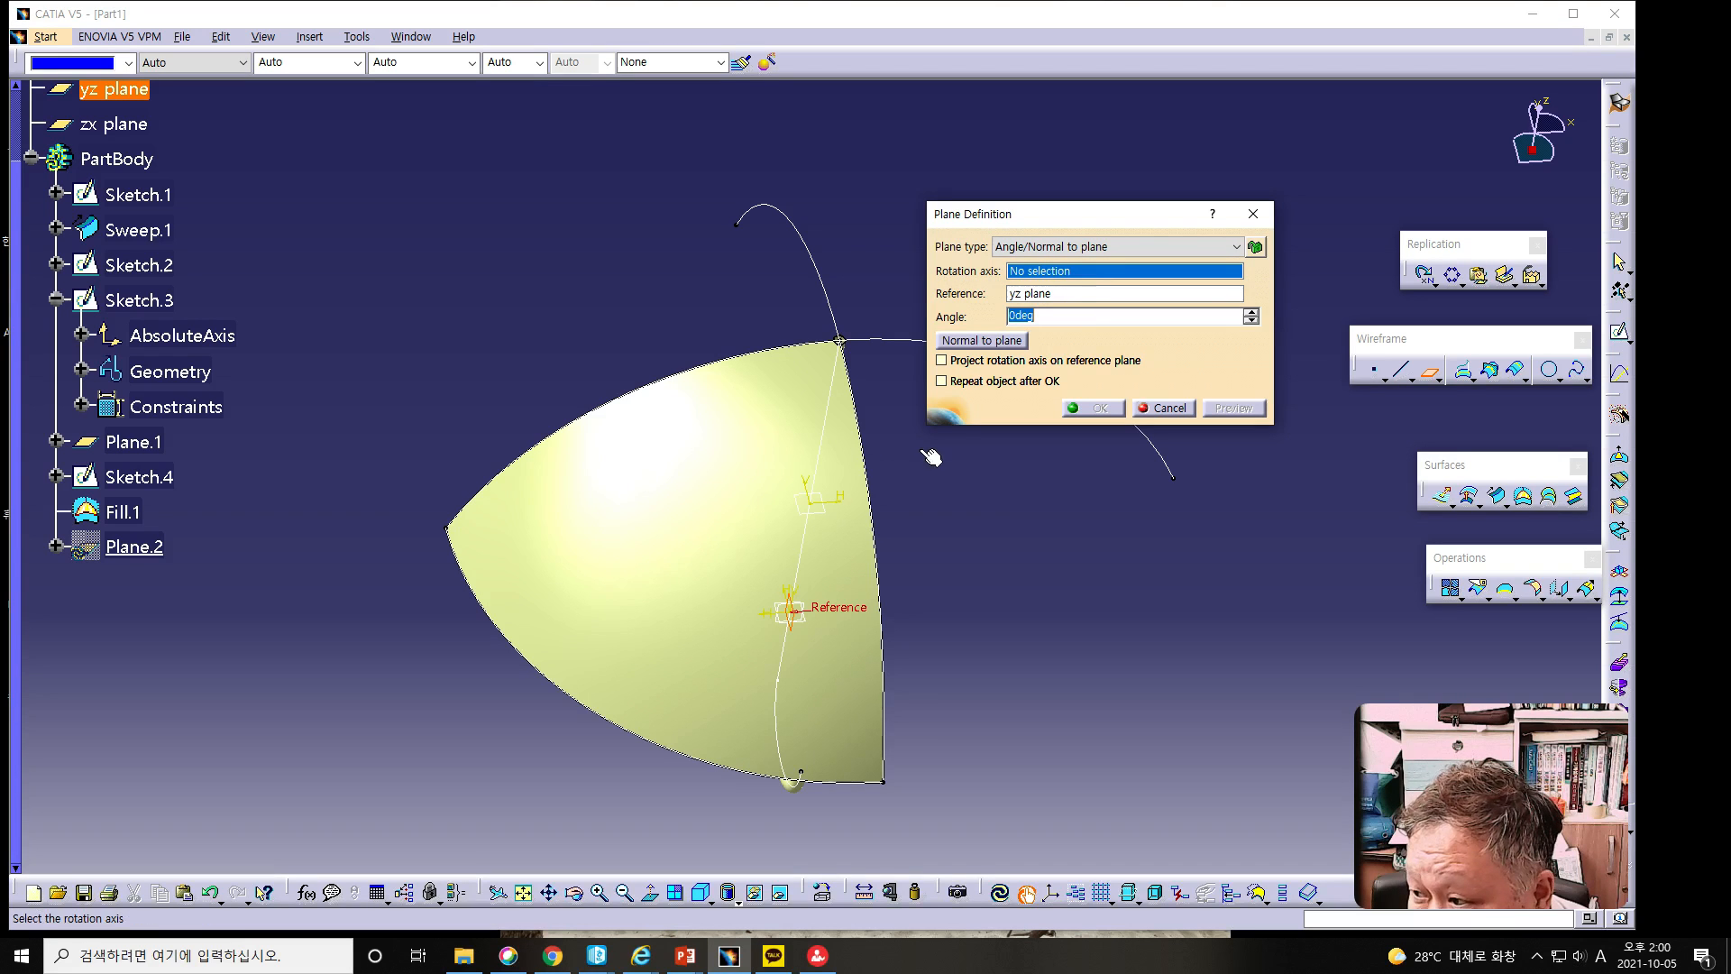
right_click(1086, 273)
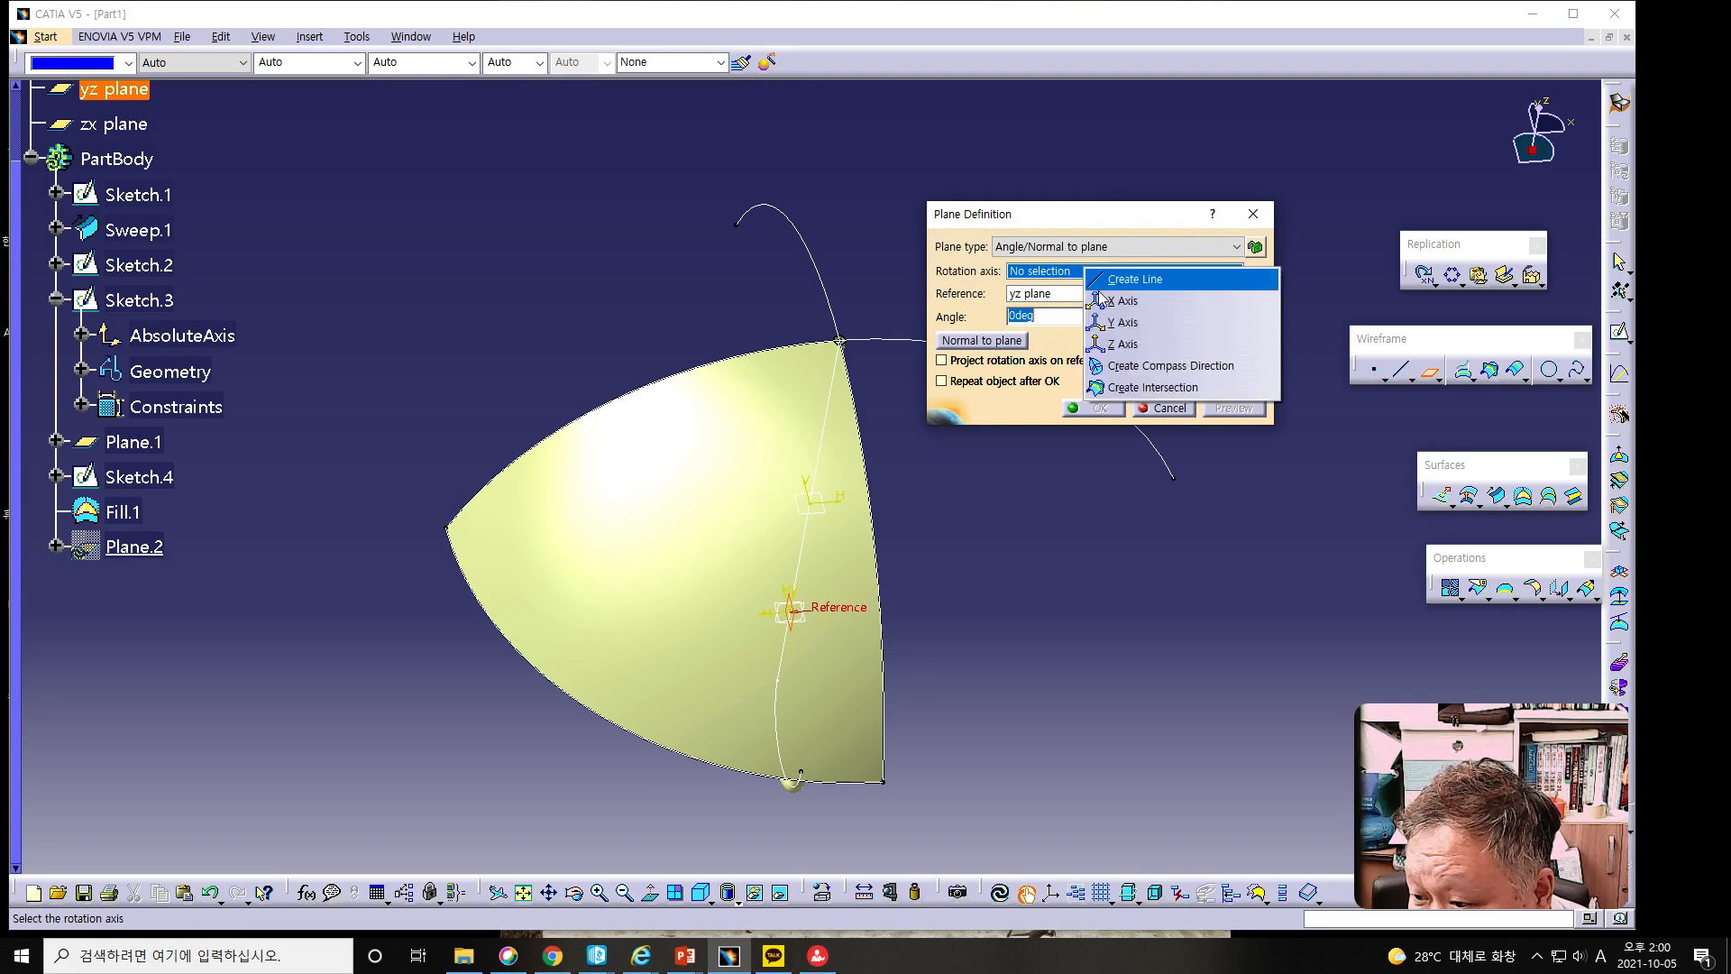
click(1118, 337)
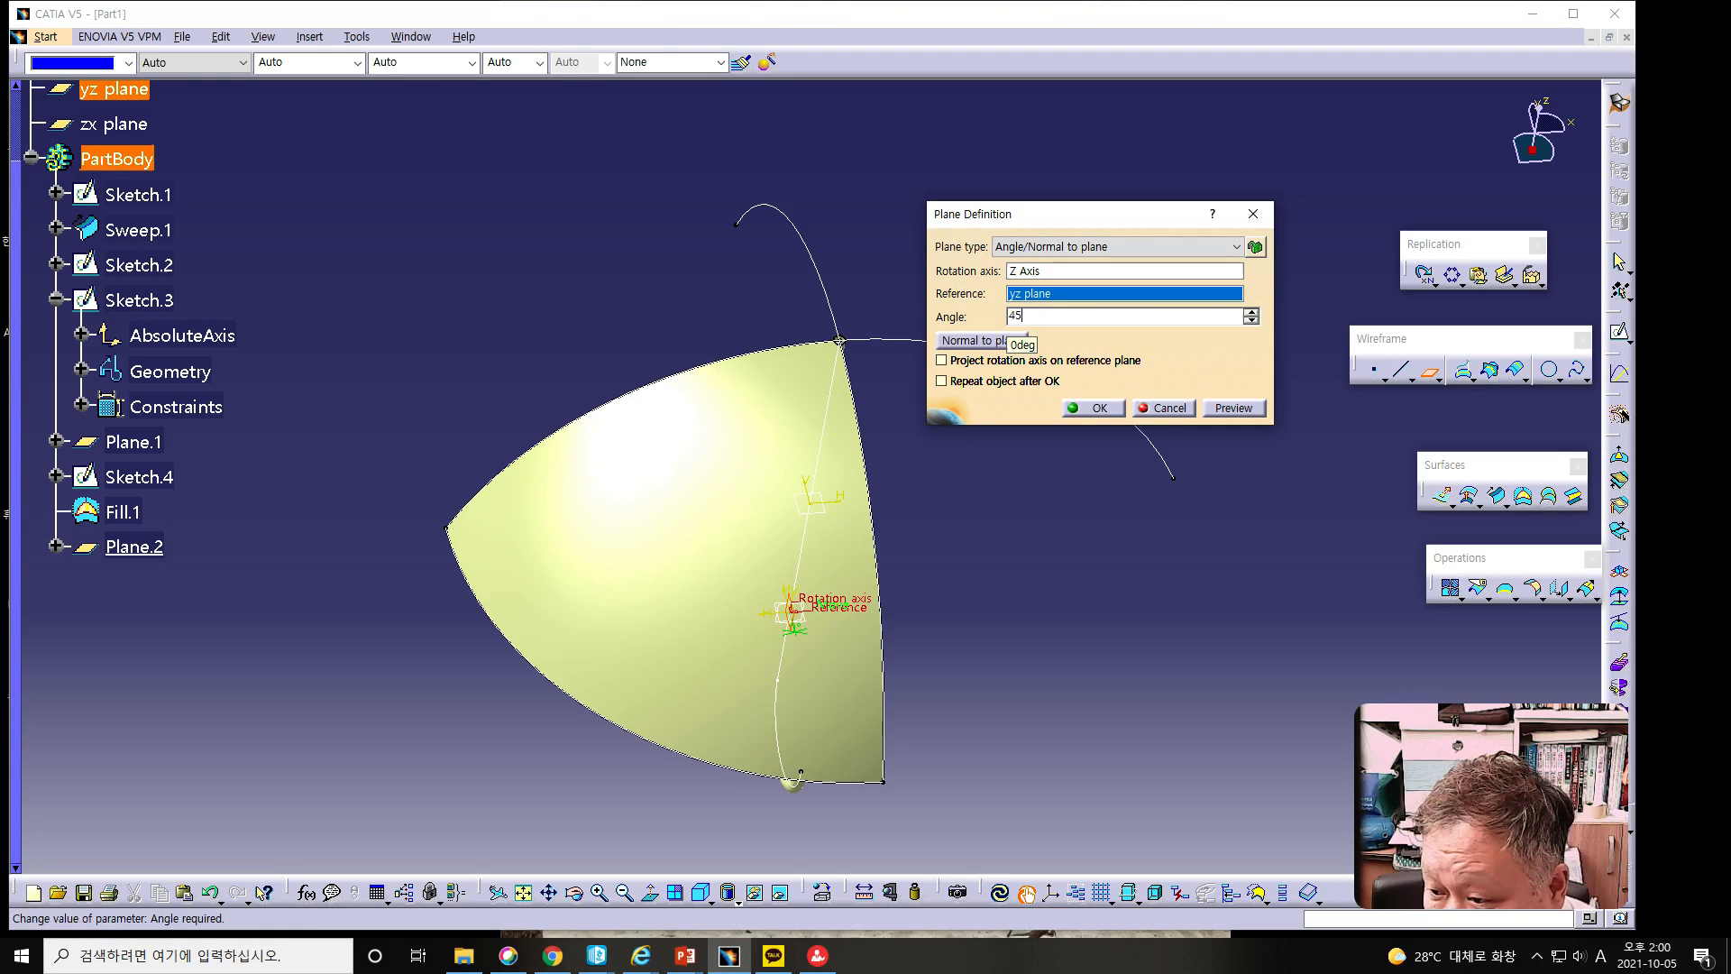
click(1243, 407)
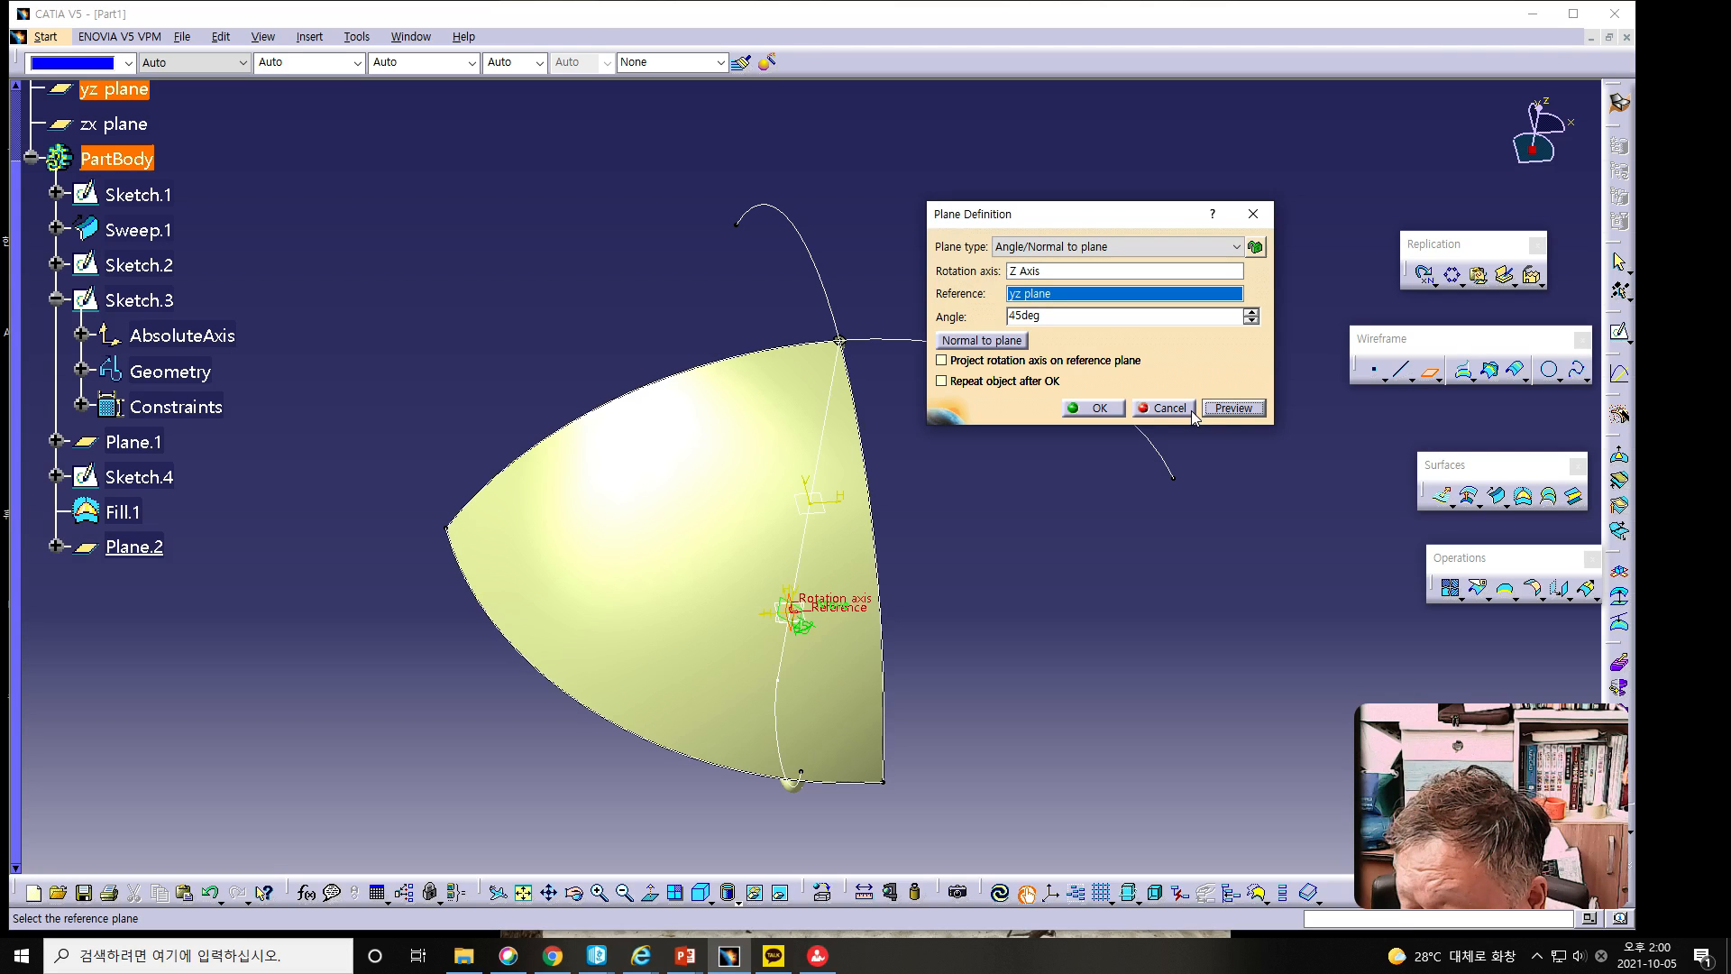
click(1118, 411)
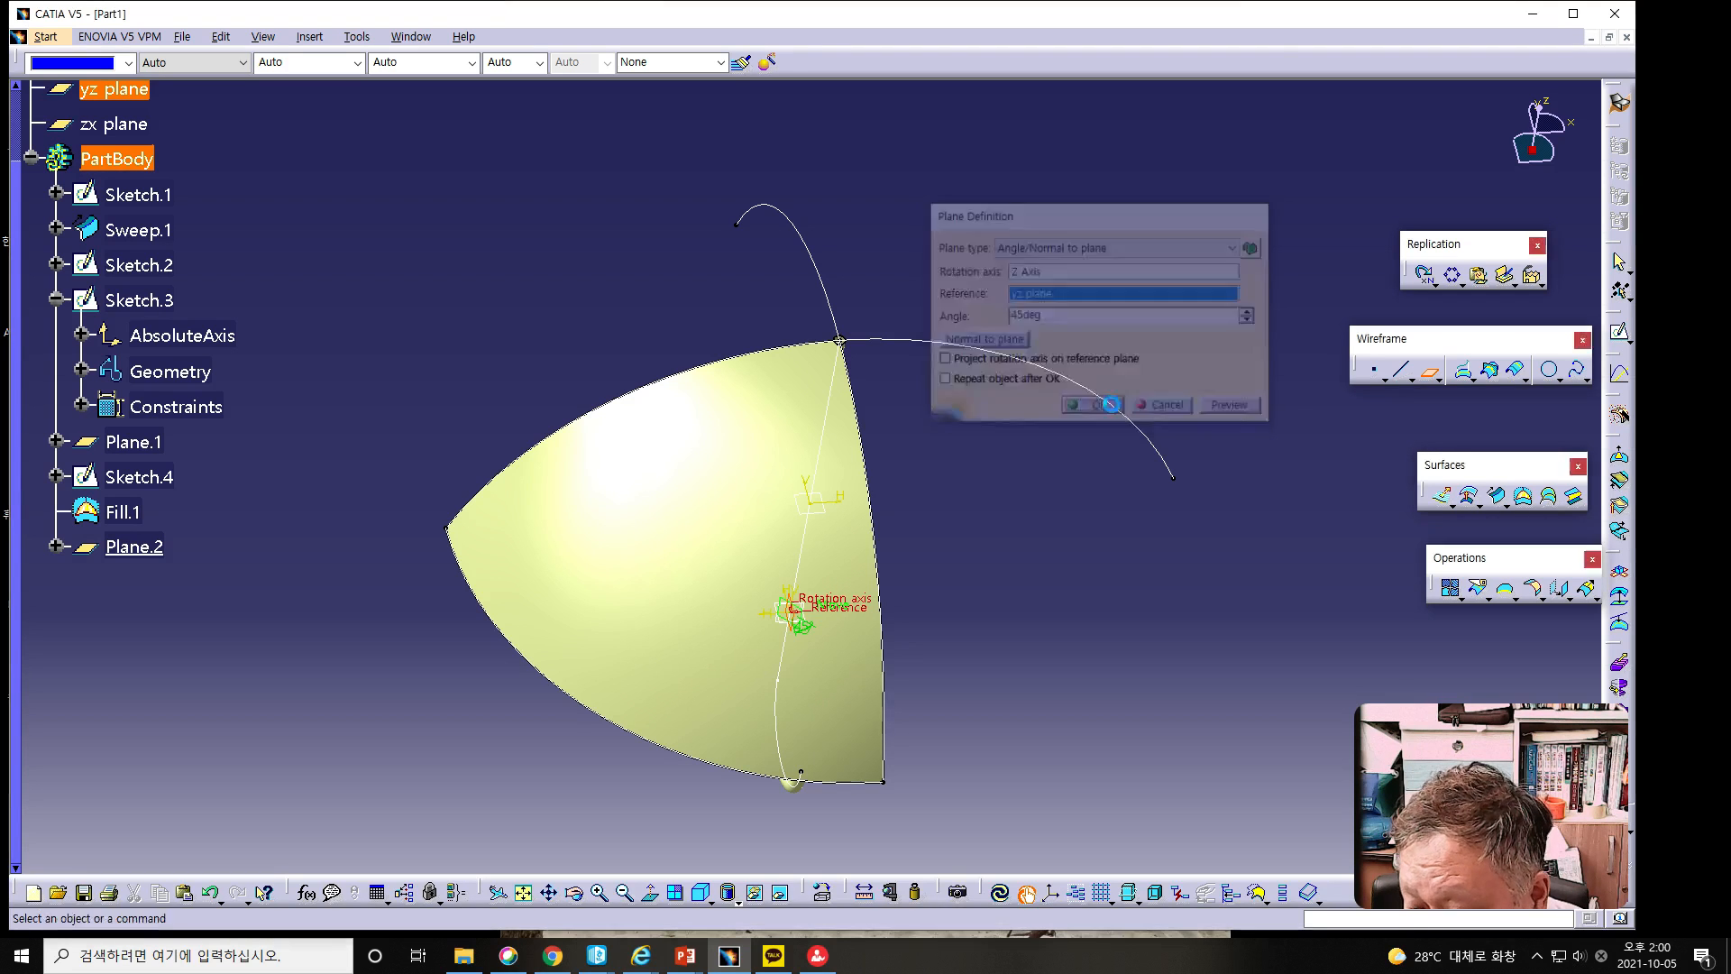
Open a sketch on the 45-degree plane and examine the canopy panel obliquely and normal to it.
click(809, 618)
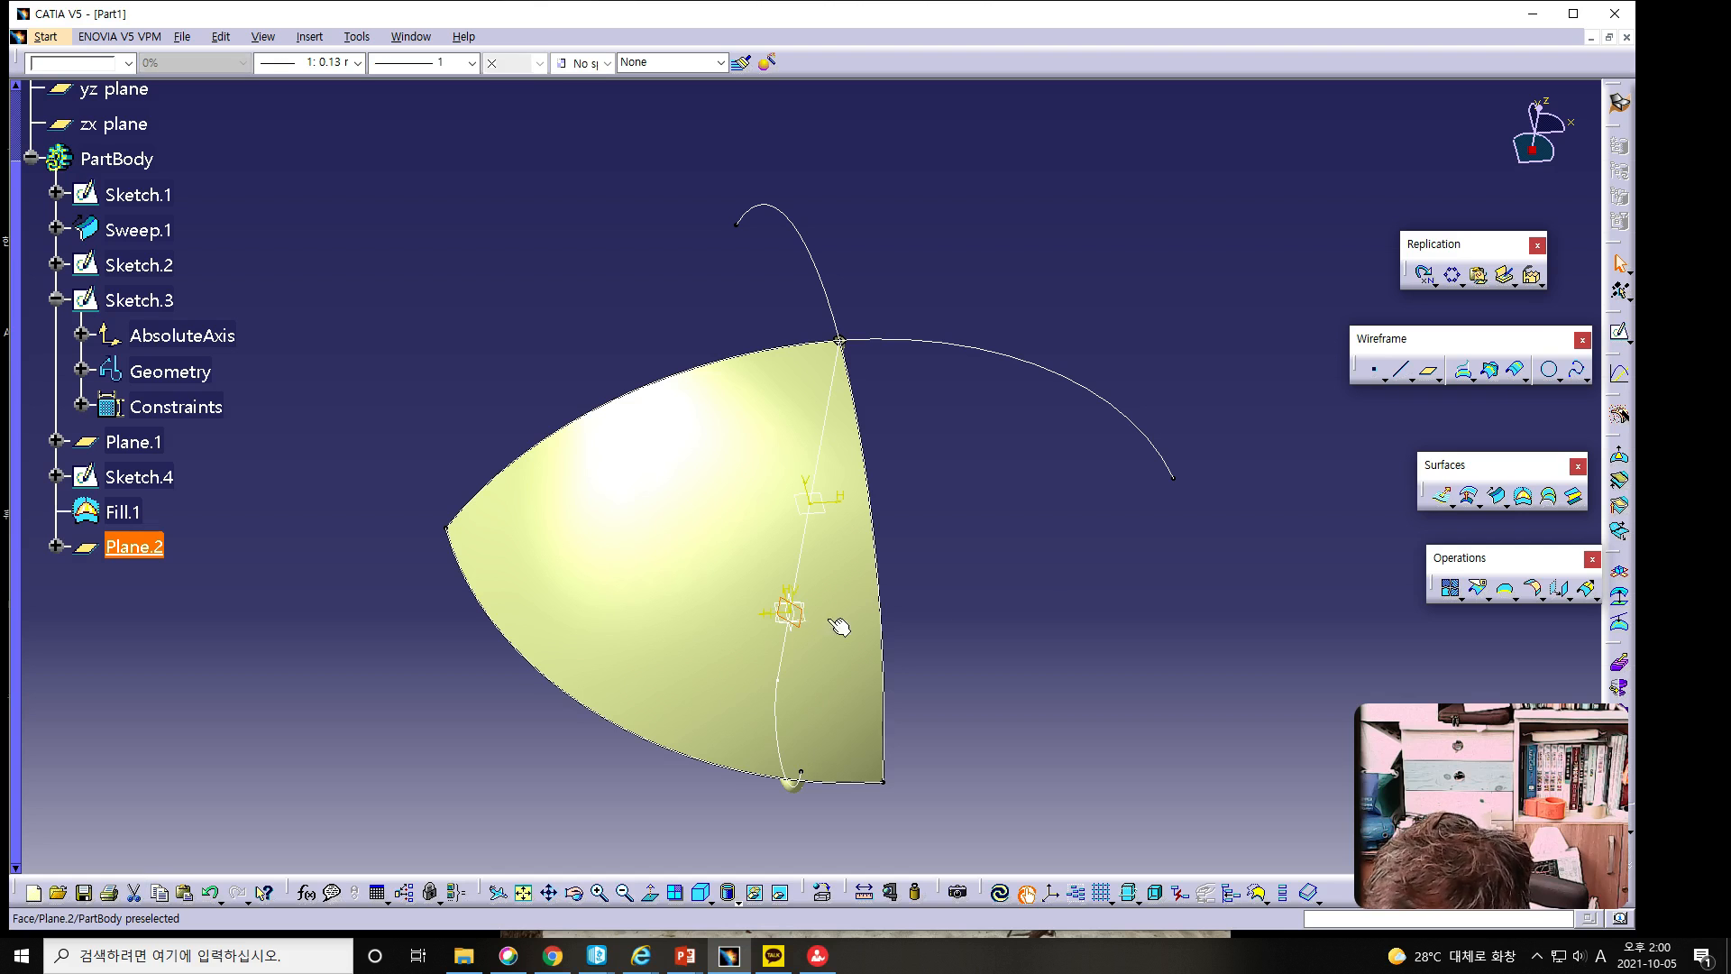
click(1620, 335)
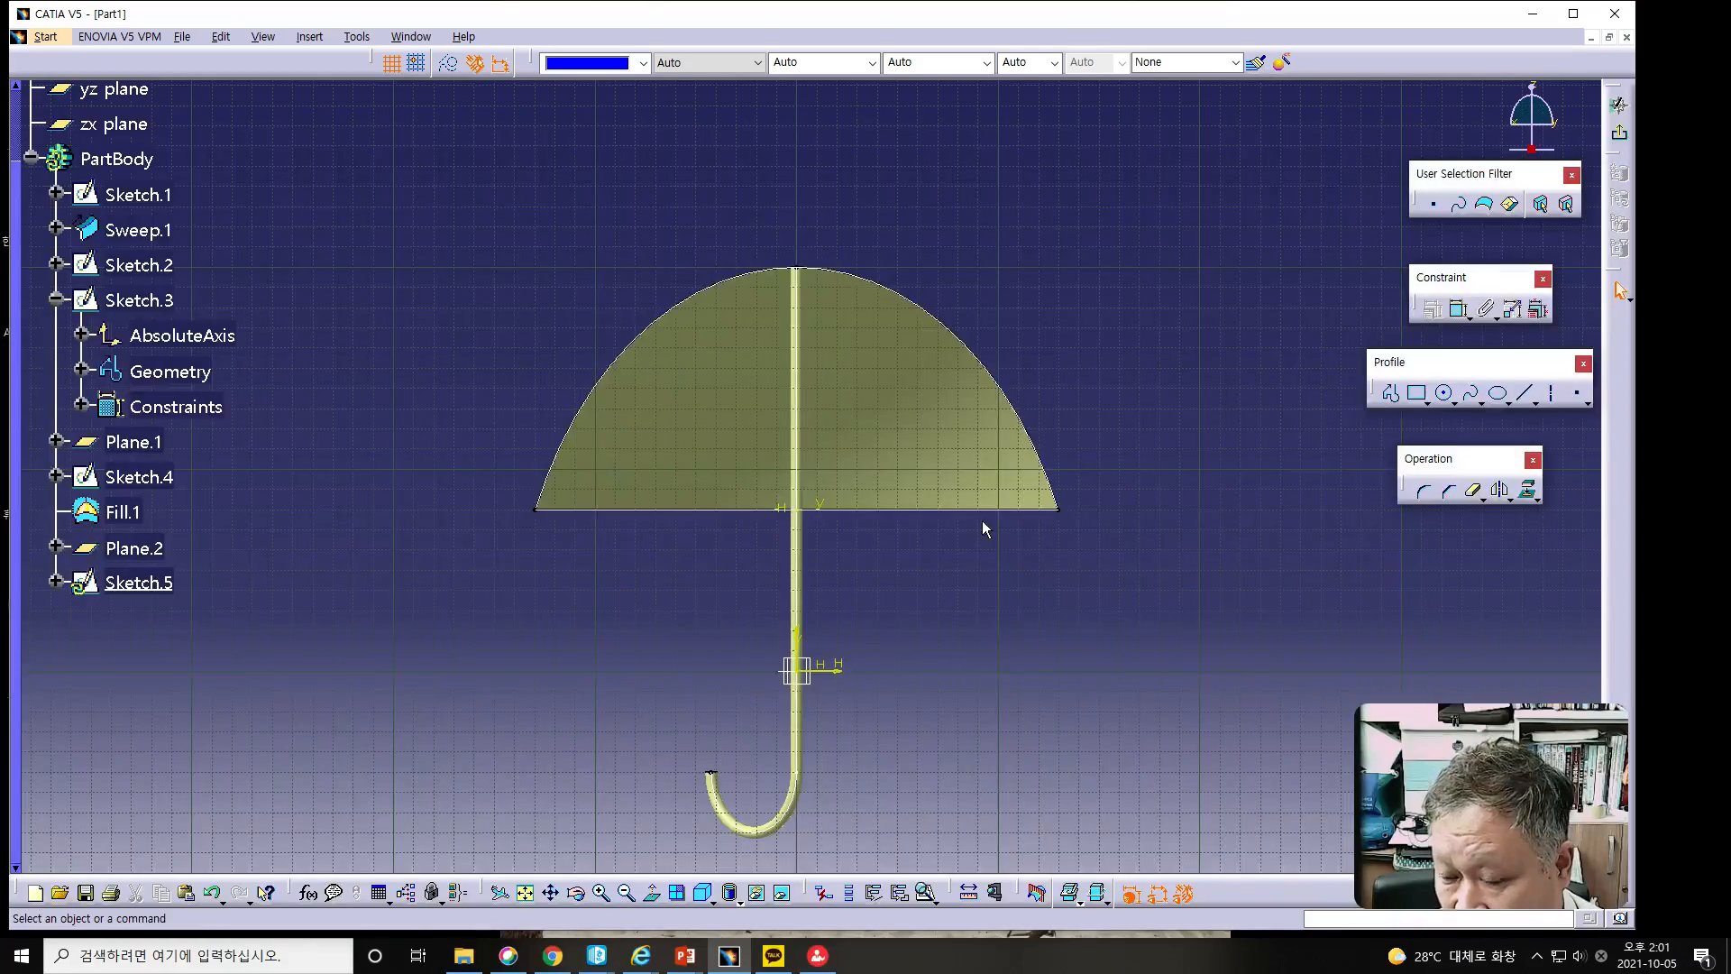
middle_drag(889, 571, 866, 708)
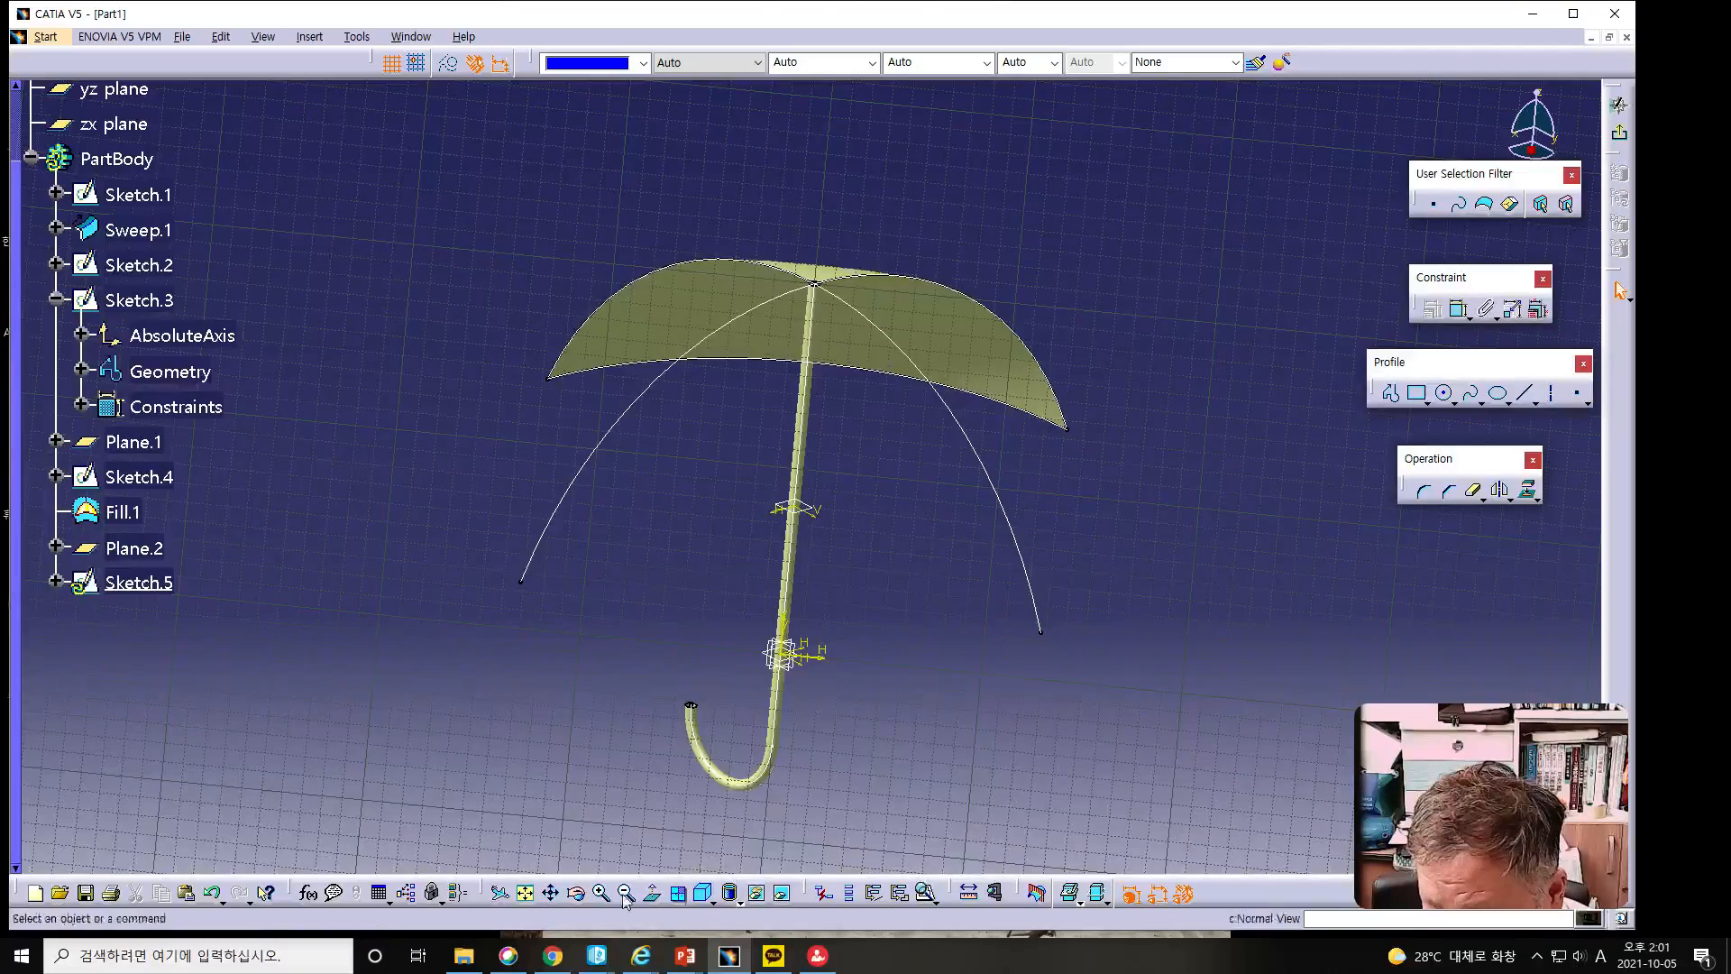
click(655, 893)
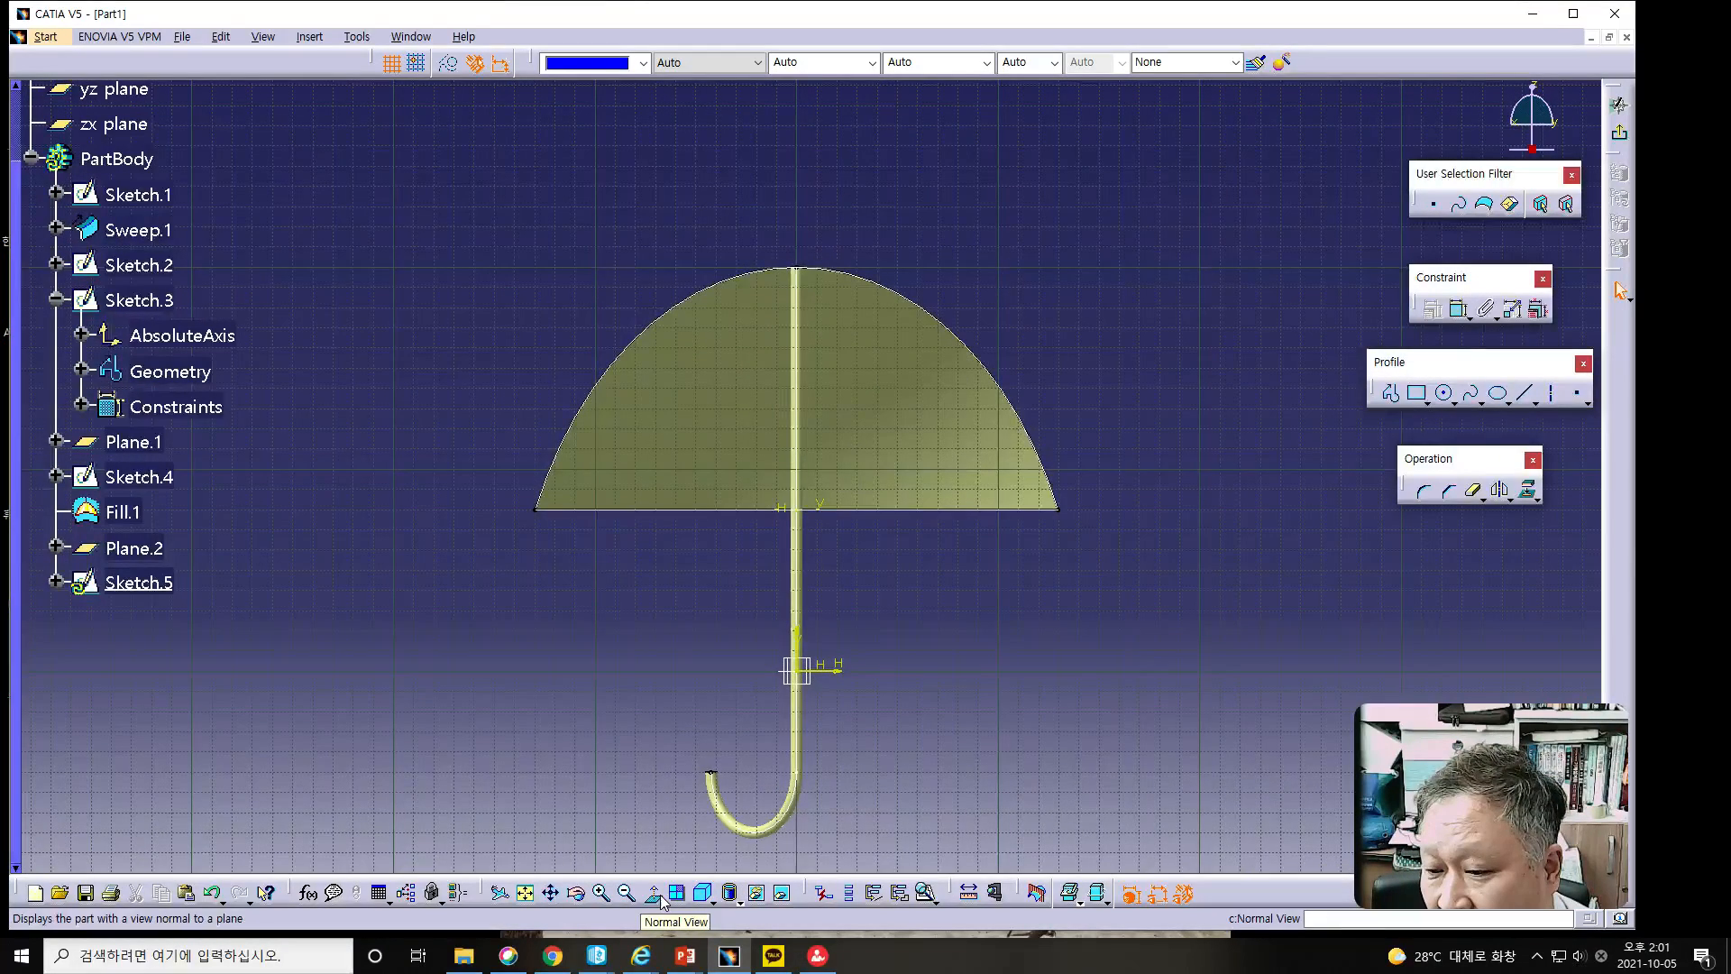
mouse_move(1065, 651)
middle_down()
mouse_move(881, 711)
mouse_move(851, 811)
mouse_move(919, 754)
mouse_move(1047, 745)
mouse_move(1043, 684)
mouse_move(1058, 684)
middle_up()
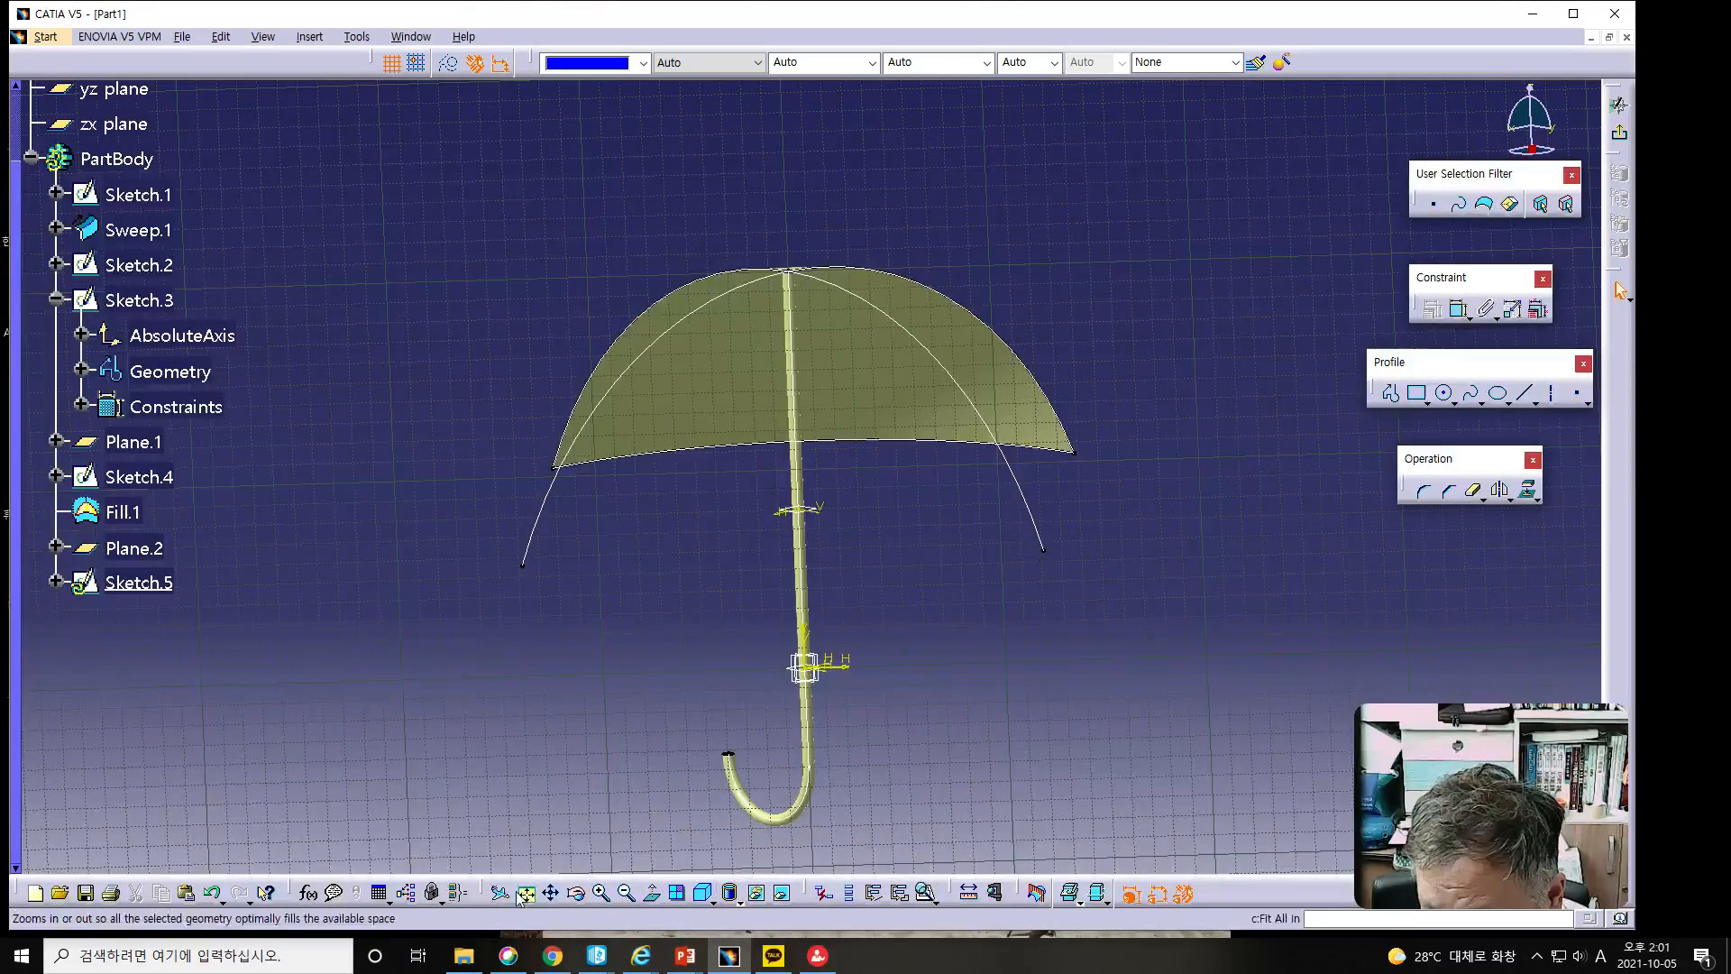
click(668, 898)
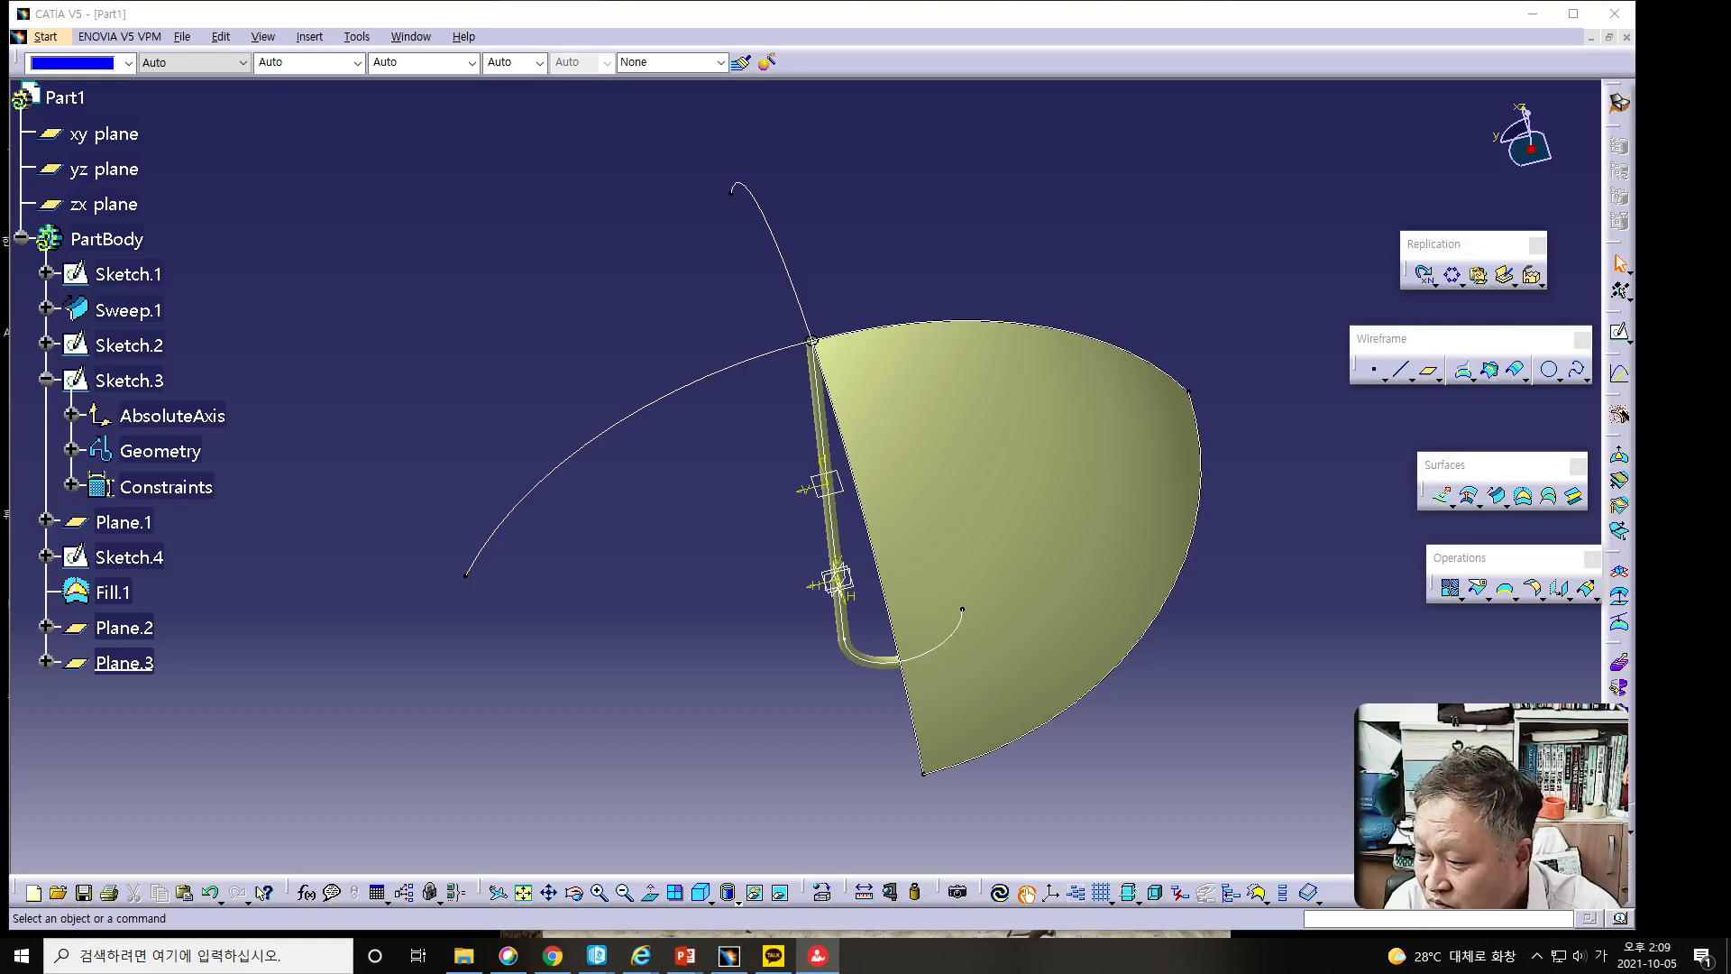
Create an On curve point near the middle of the canopy's rim arc in Sketch.4, using ratio of curve length.
click(1154, 827)
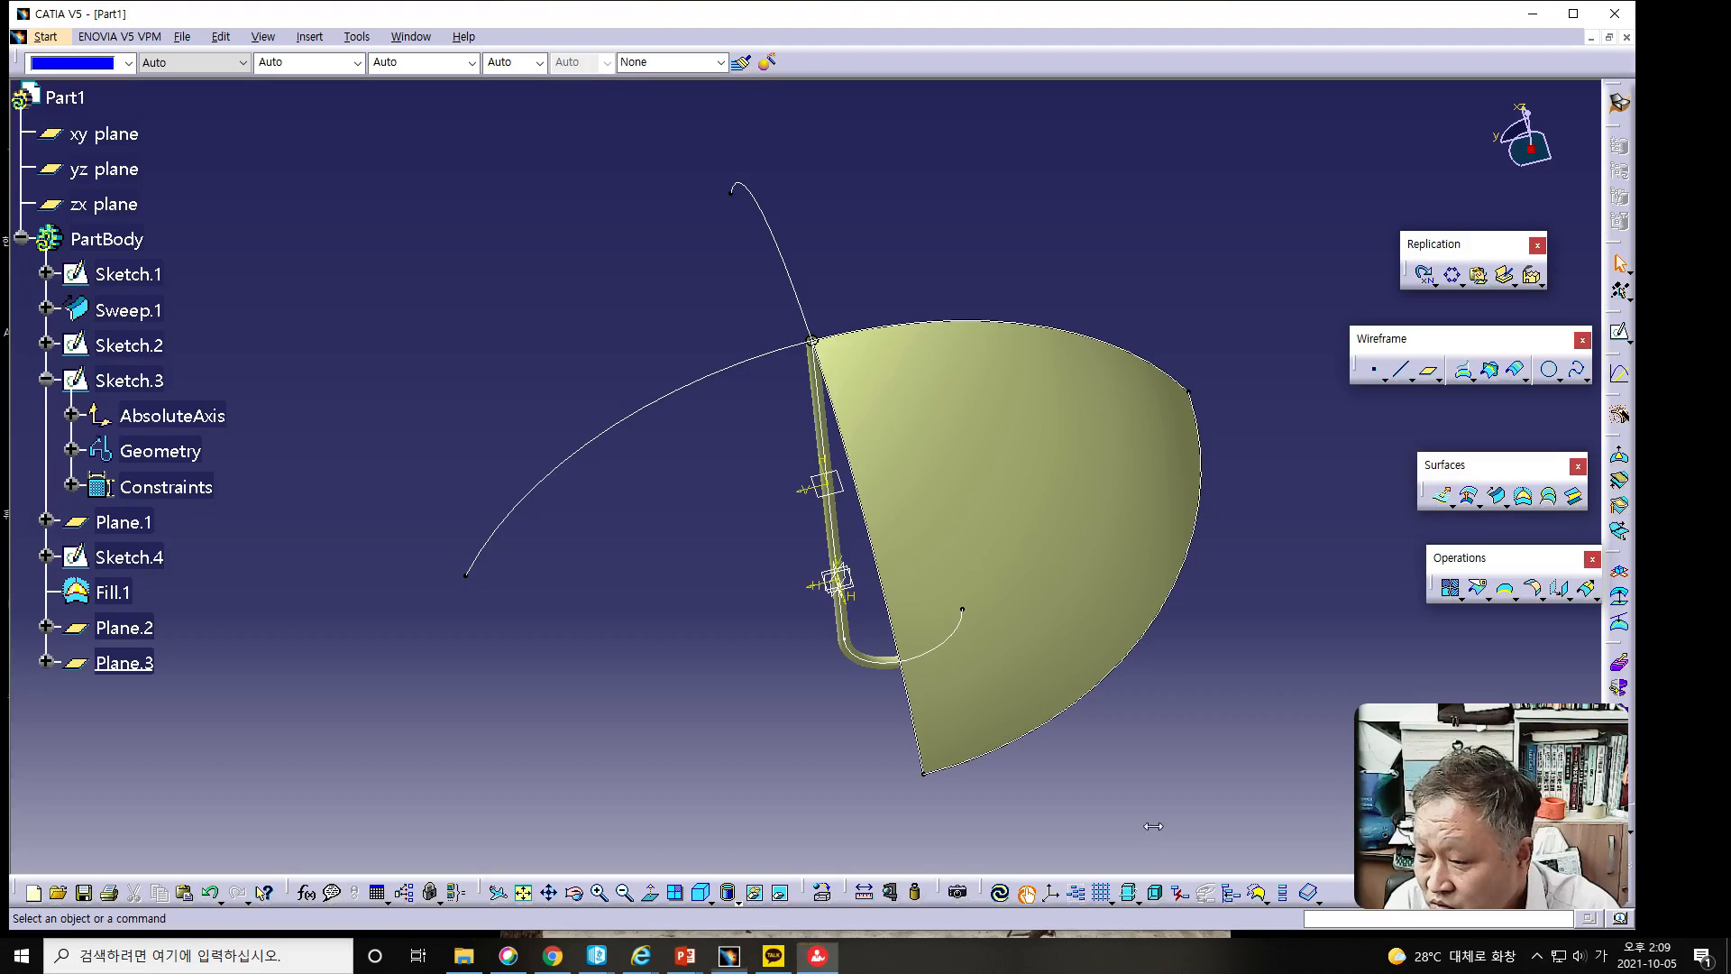
click(1377, 369)
click(1208, 148)
click(1205, 172)
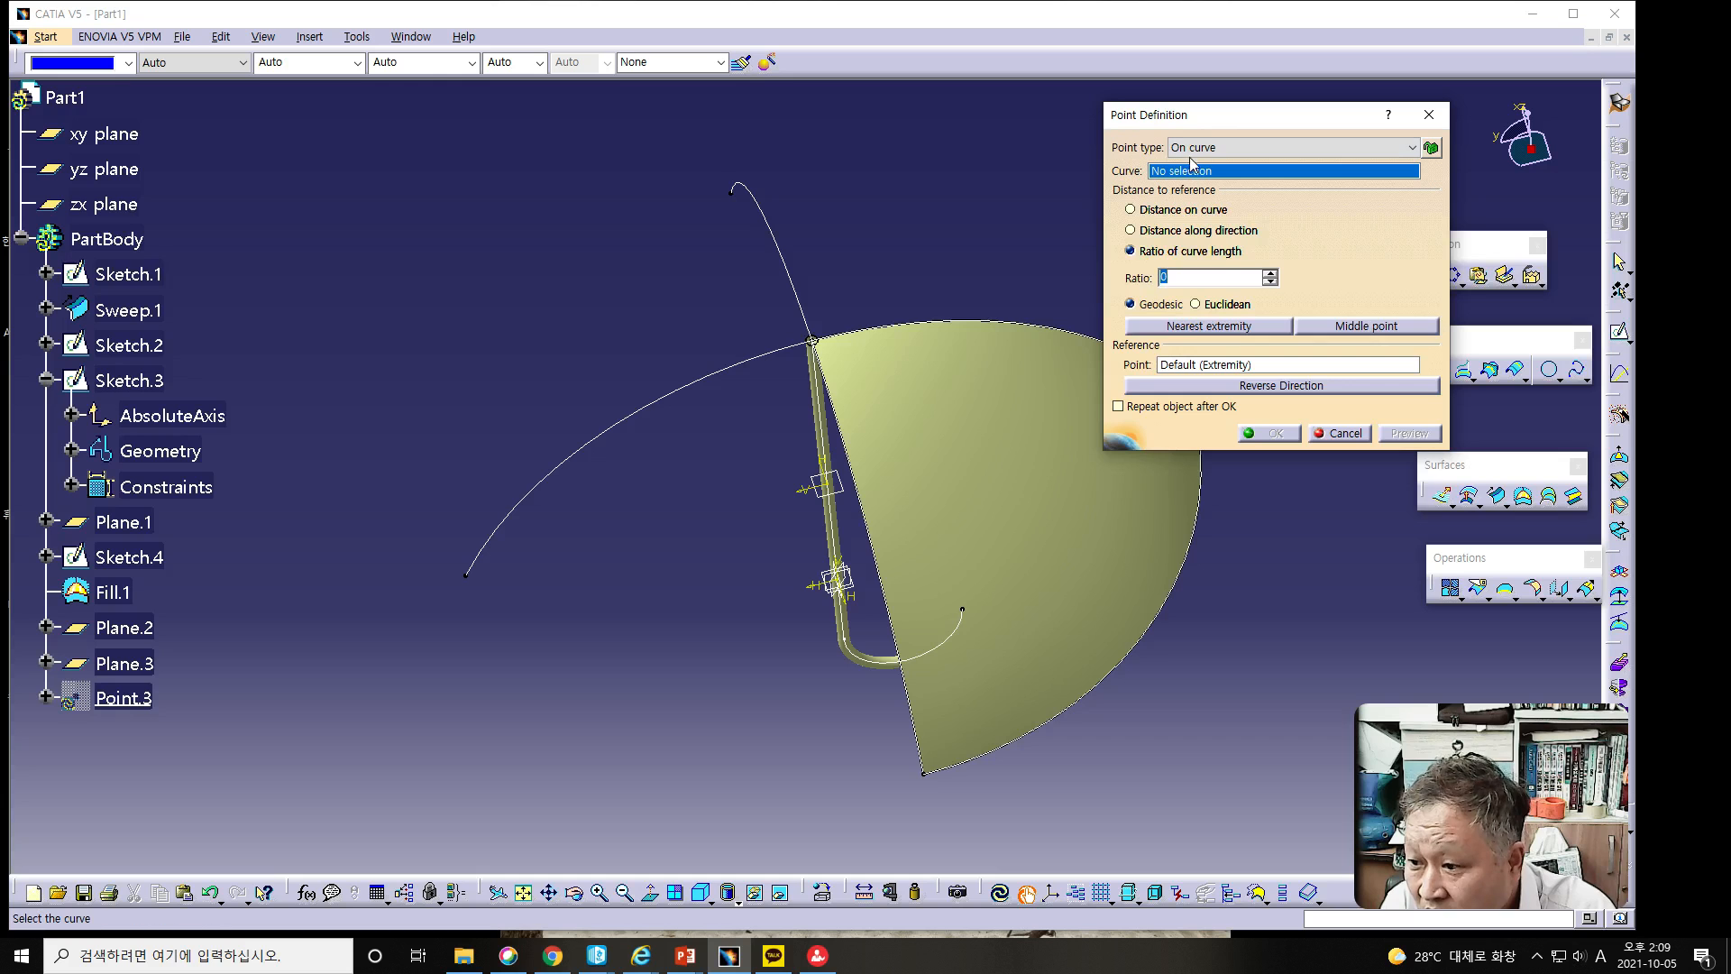
click(1181, 573)
click(1196, 520)
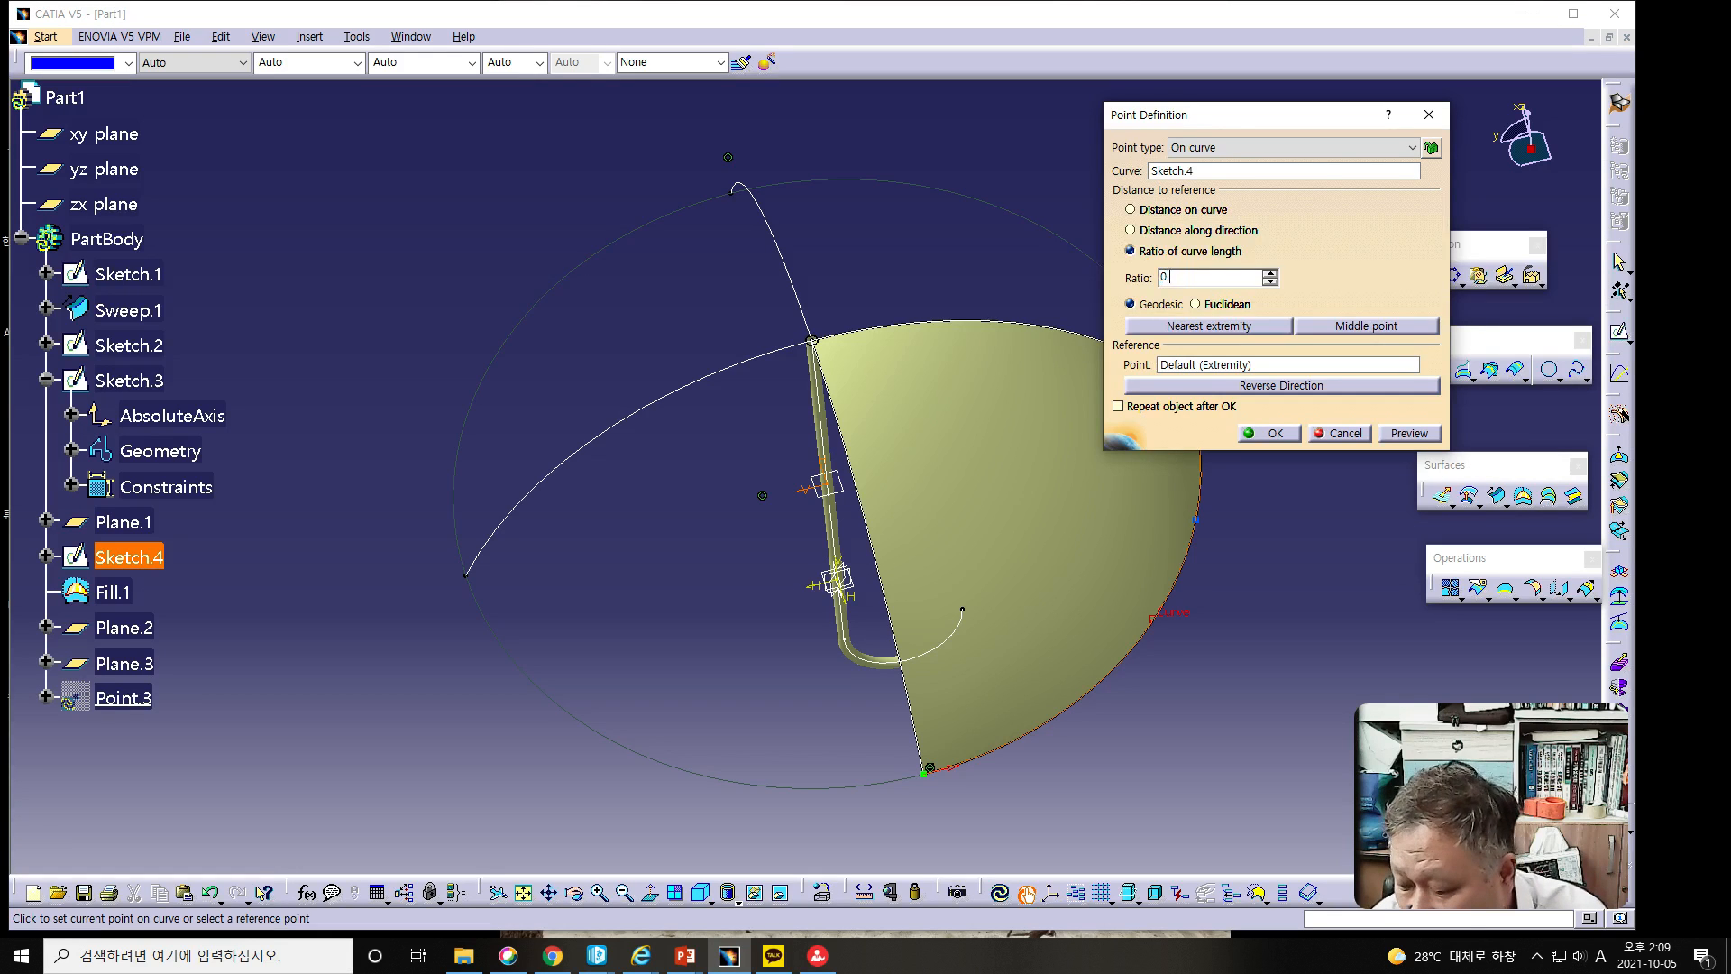
key(Return)
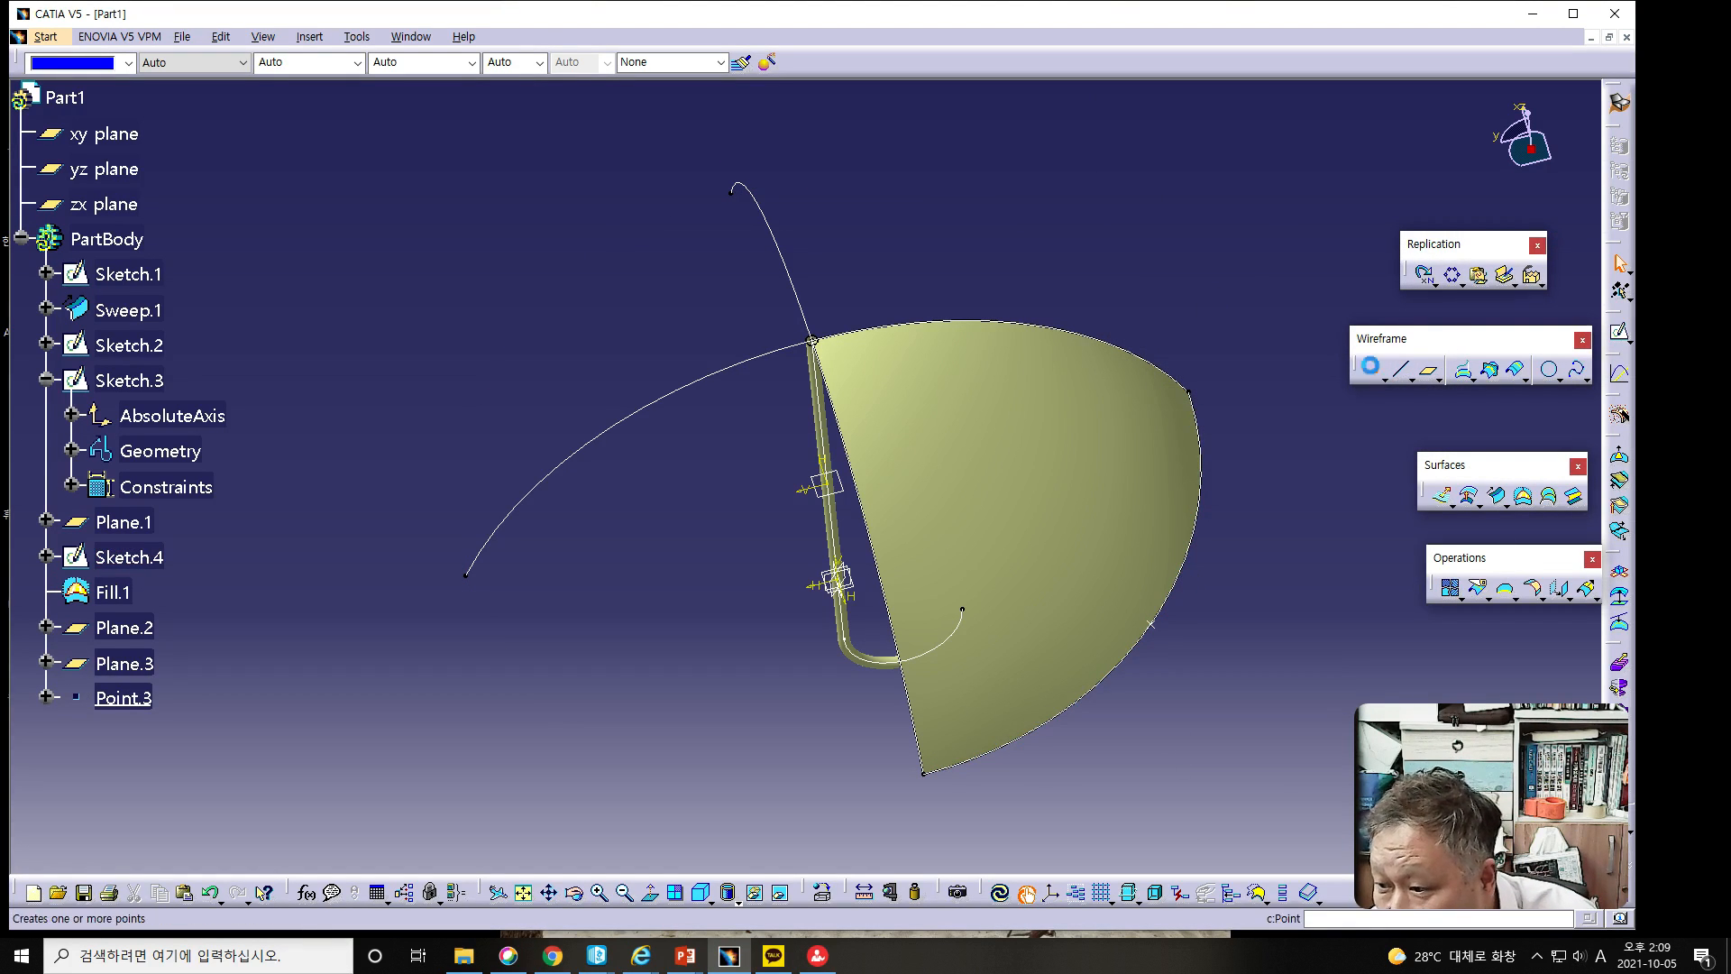
Create an On surface point near the middle of the Fill.1 canopy surface.
click(1375, 373)
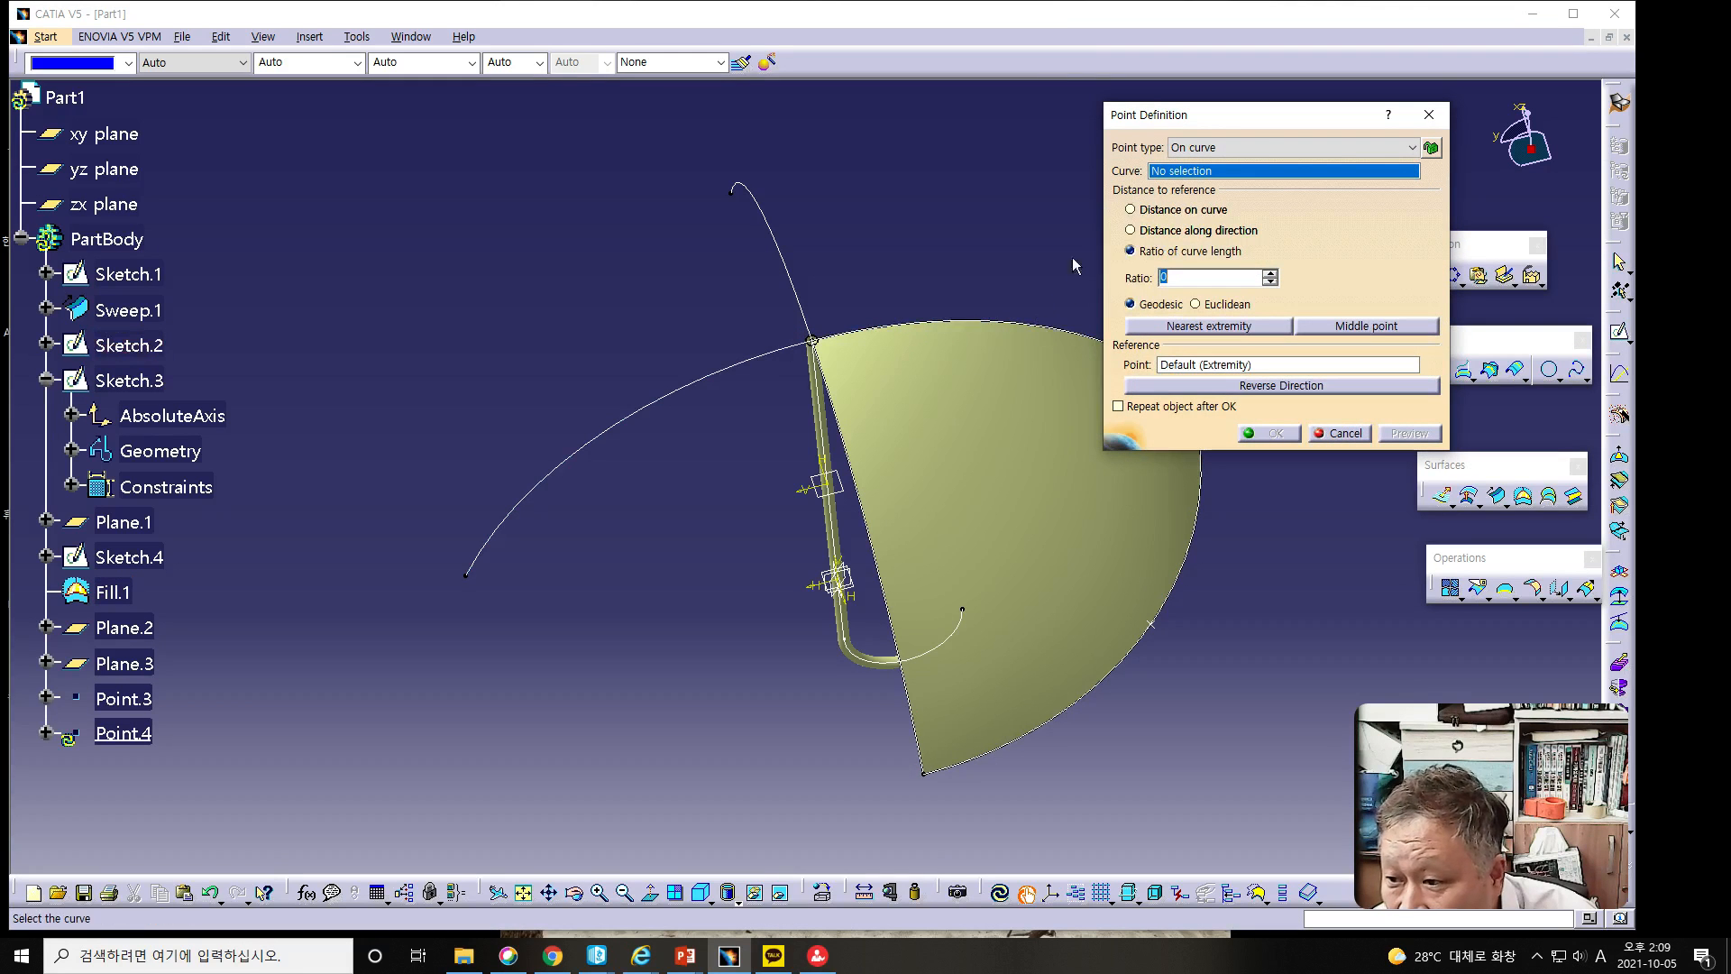
click(1264, 147)
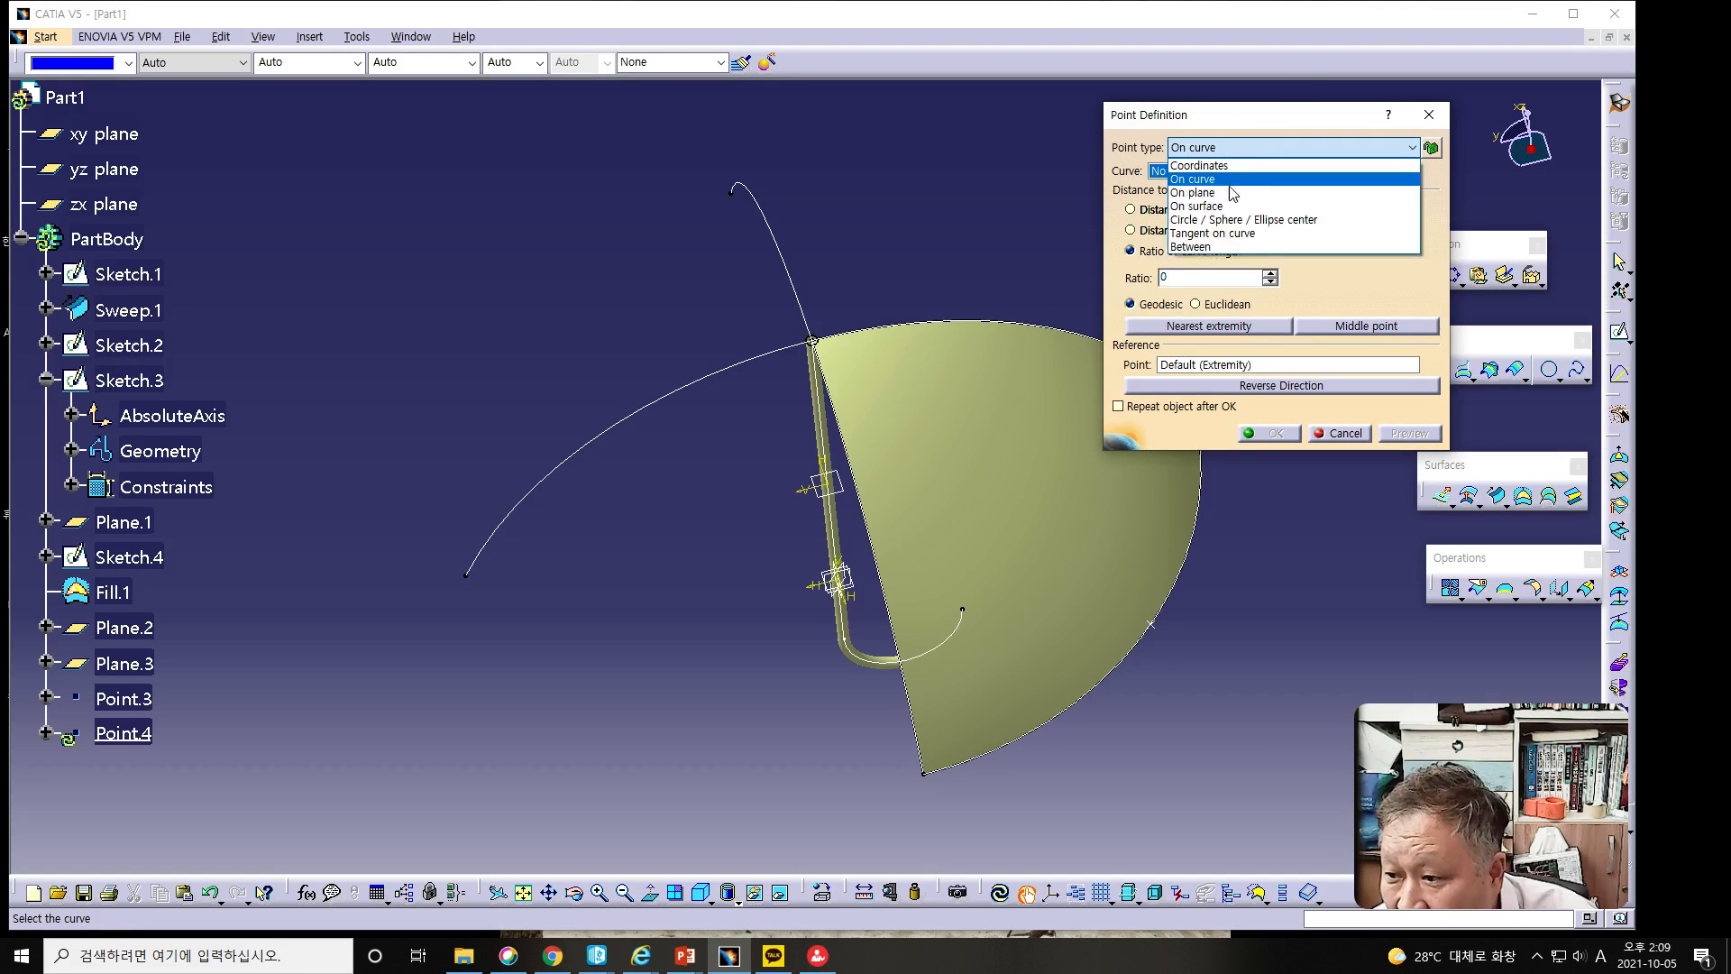
click(1199, 206)
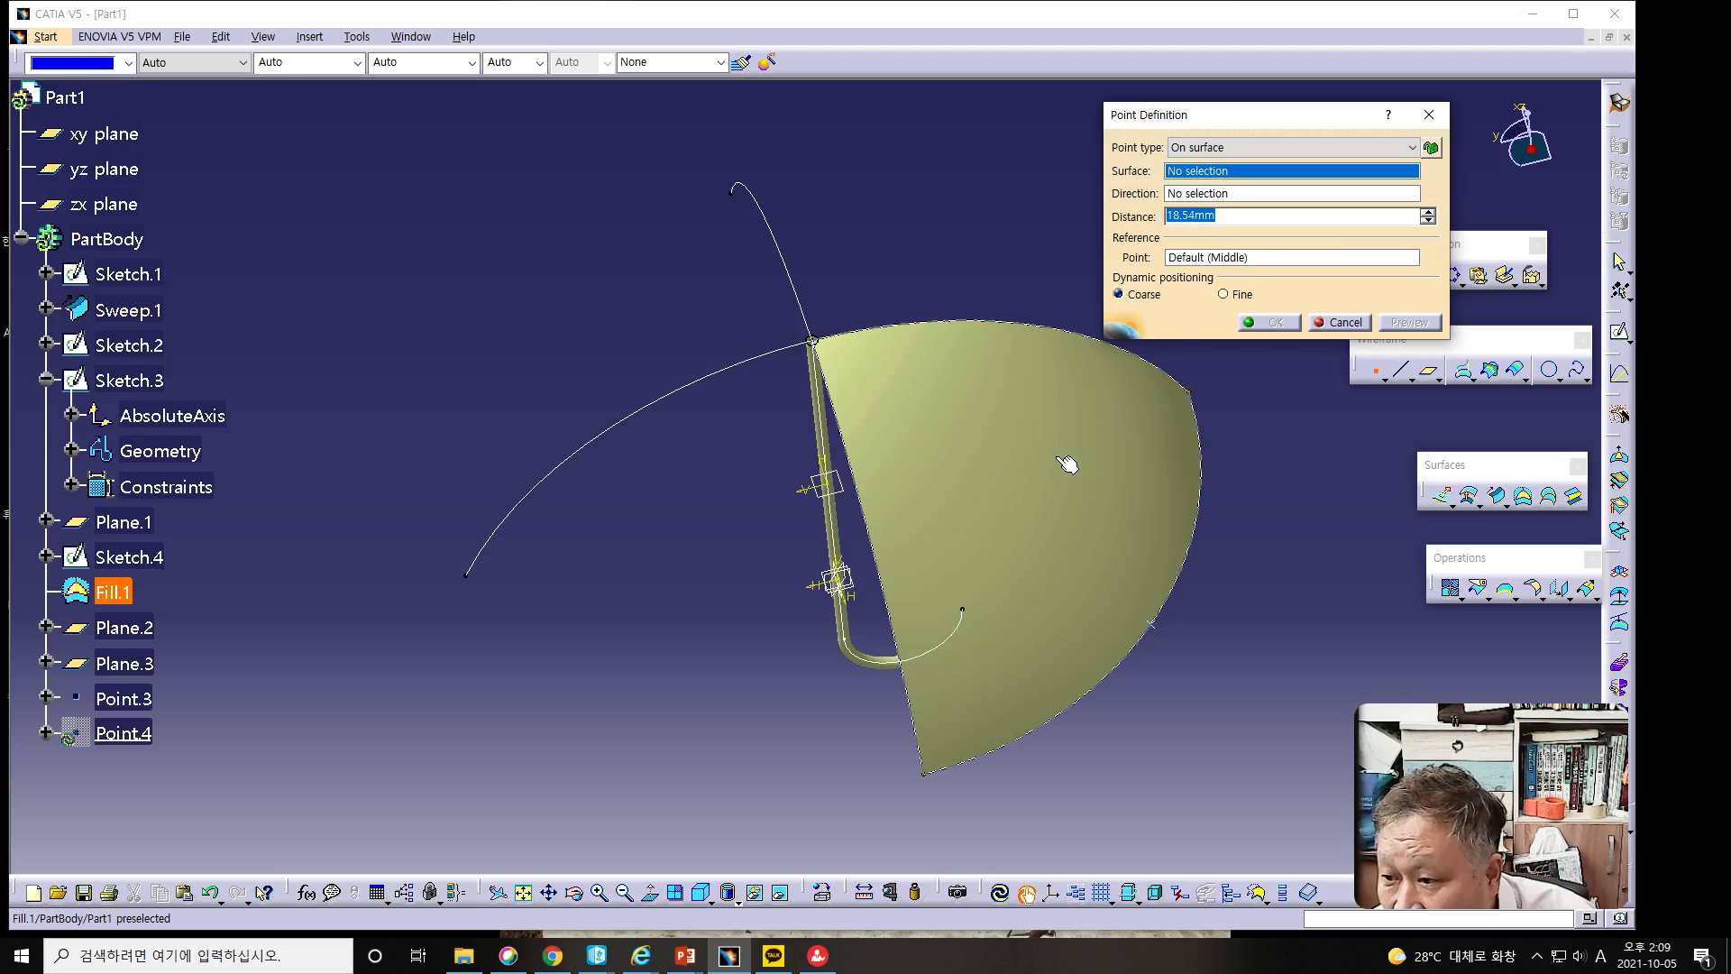
middle_drag(1067, 487, 964, 534)
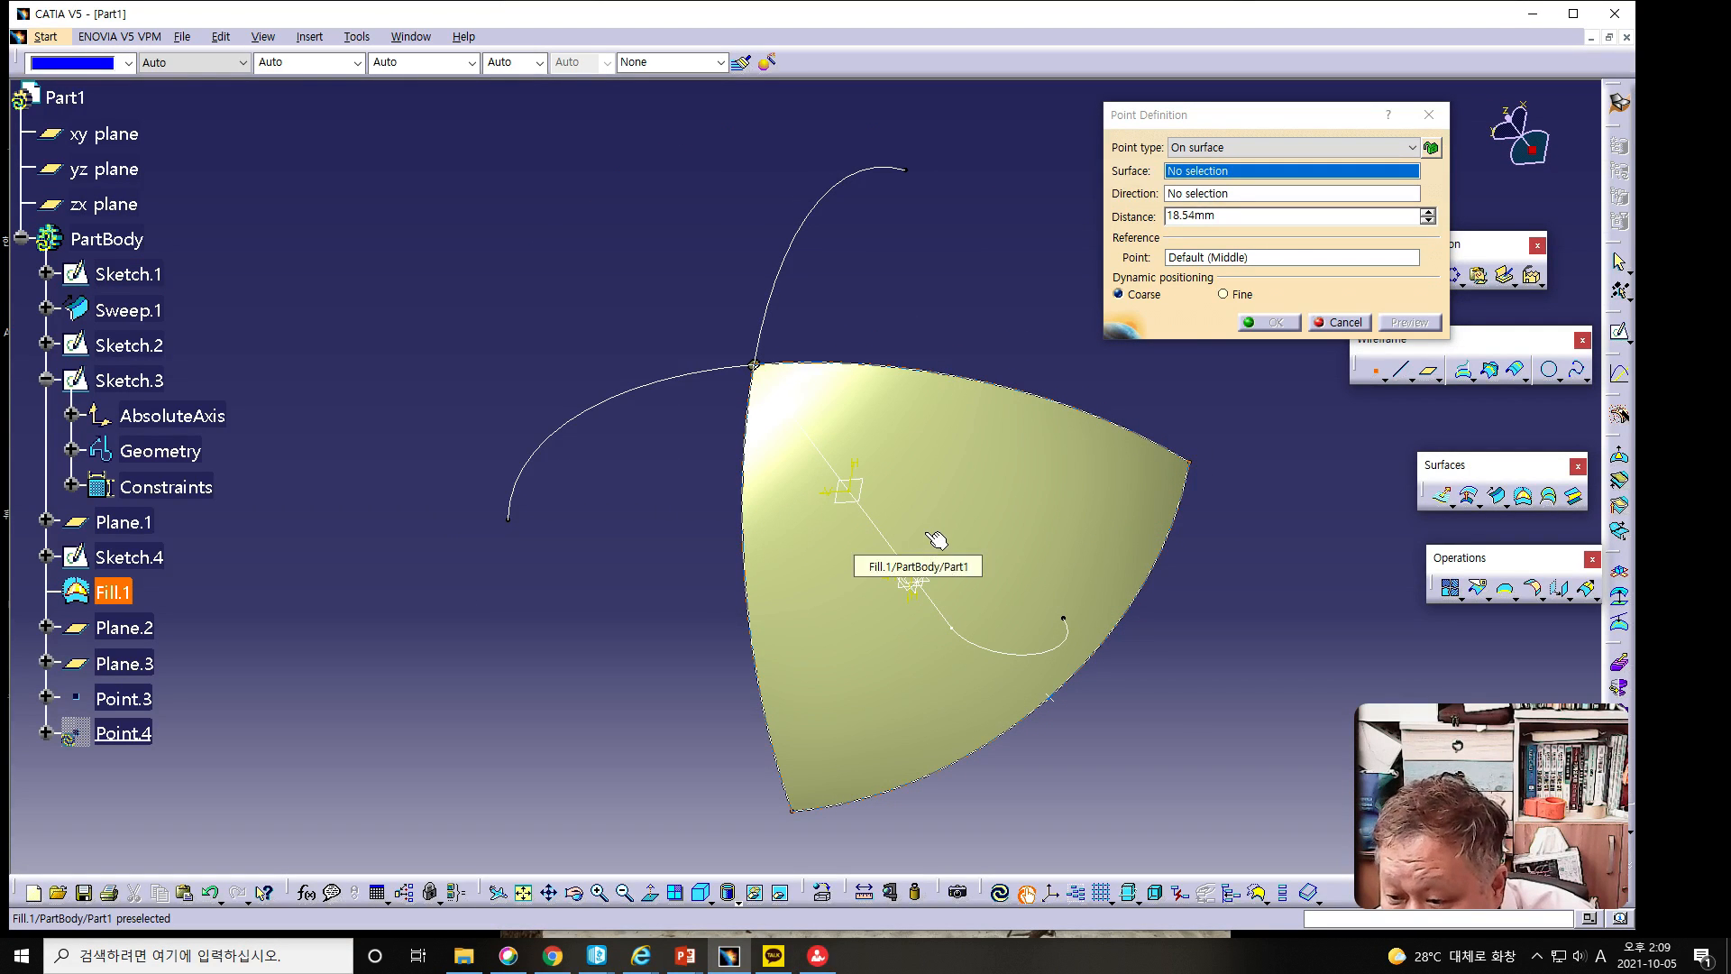
click(941, 538)
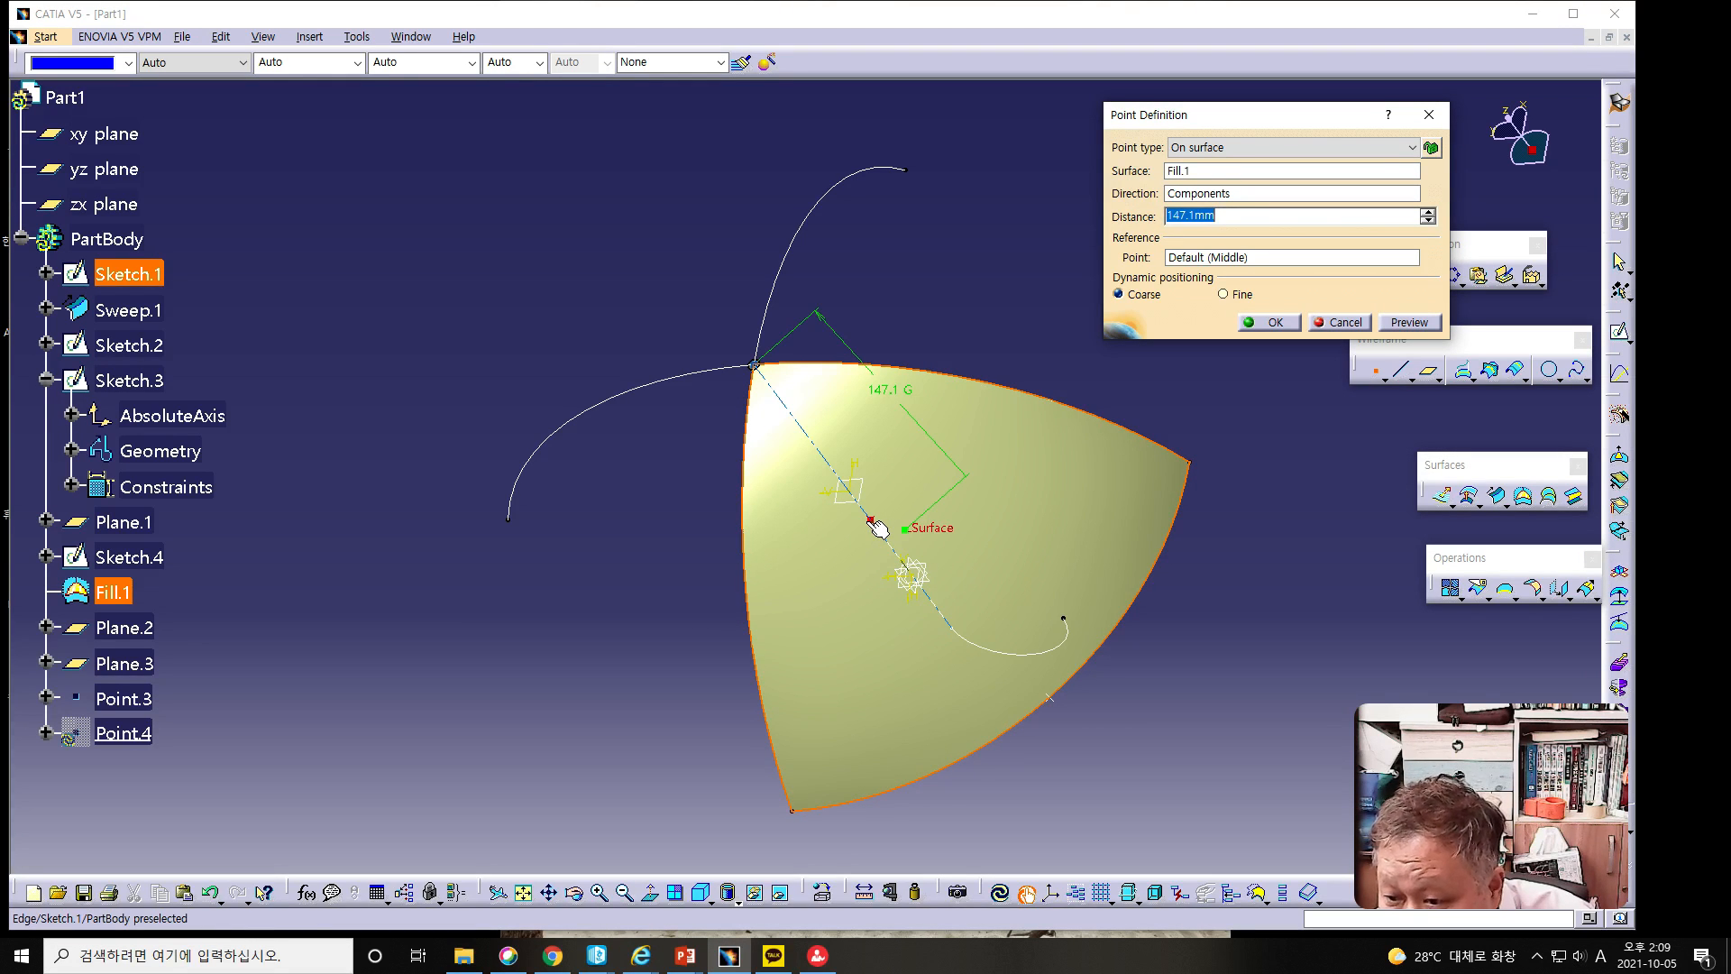
click(862, 537)
middle_drag(863, 538, 935, 681)
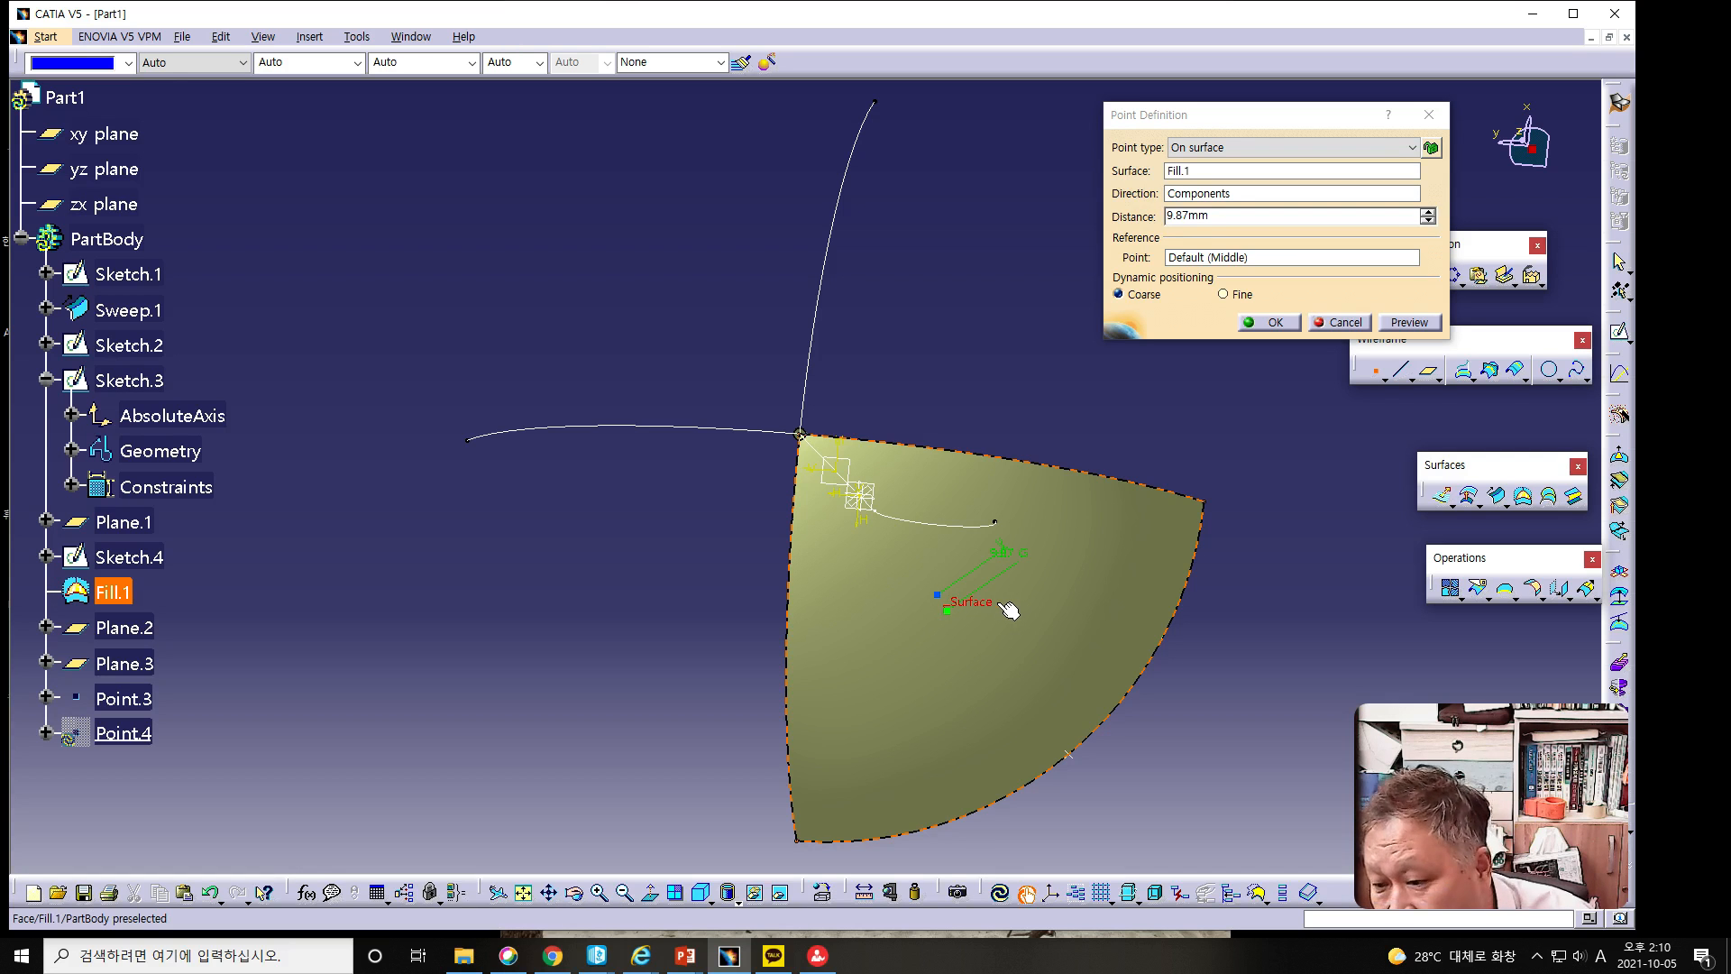
click(1286, 324)
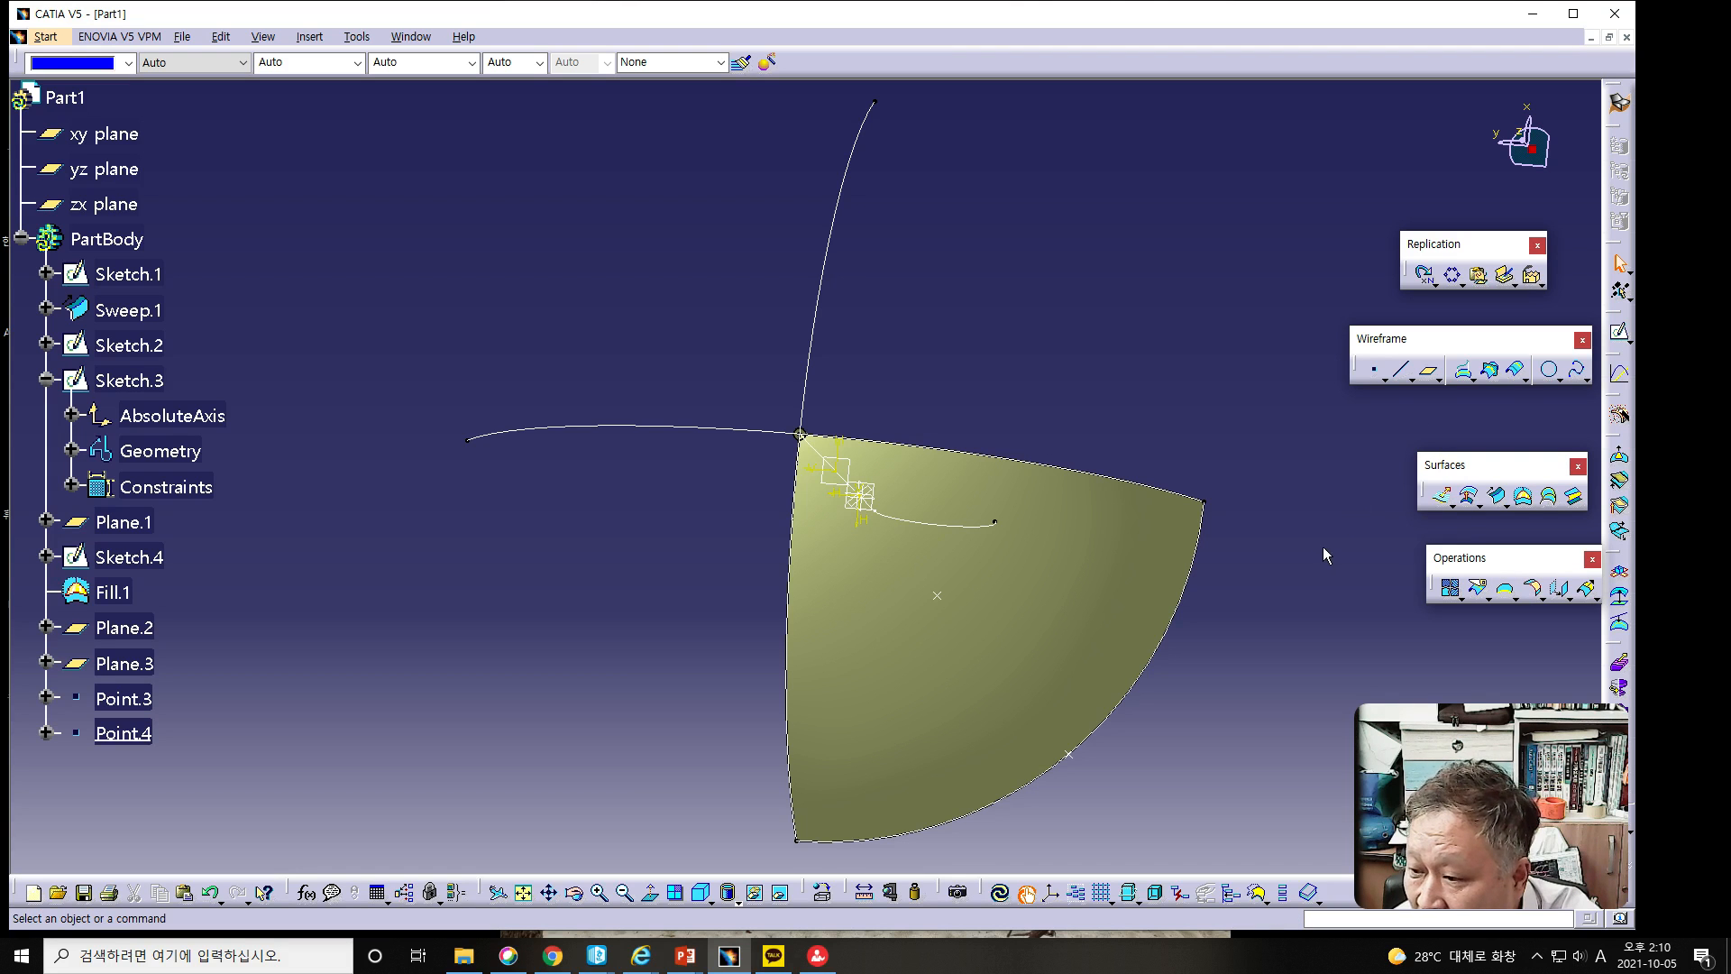
Create a spline from the rim point through the point on the canopy surface to the top of the shaft.
click(1575, 370)
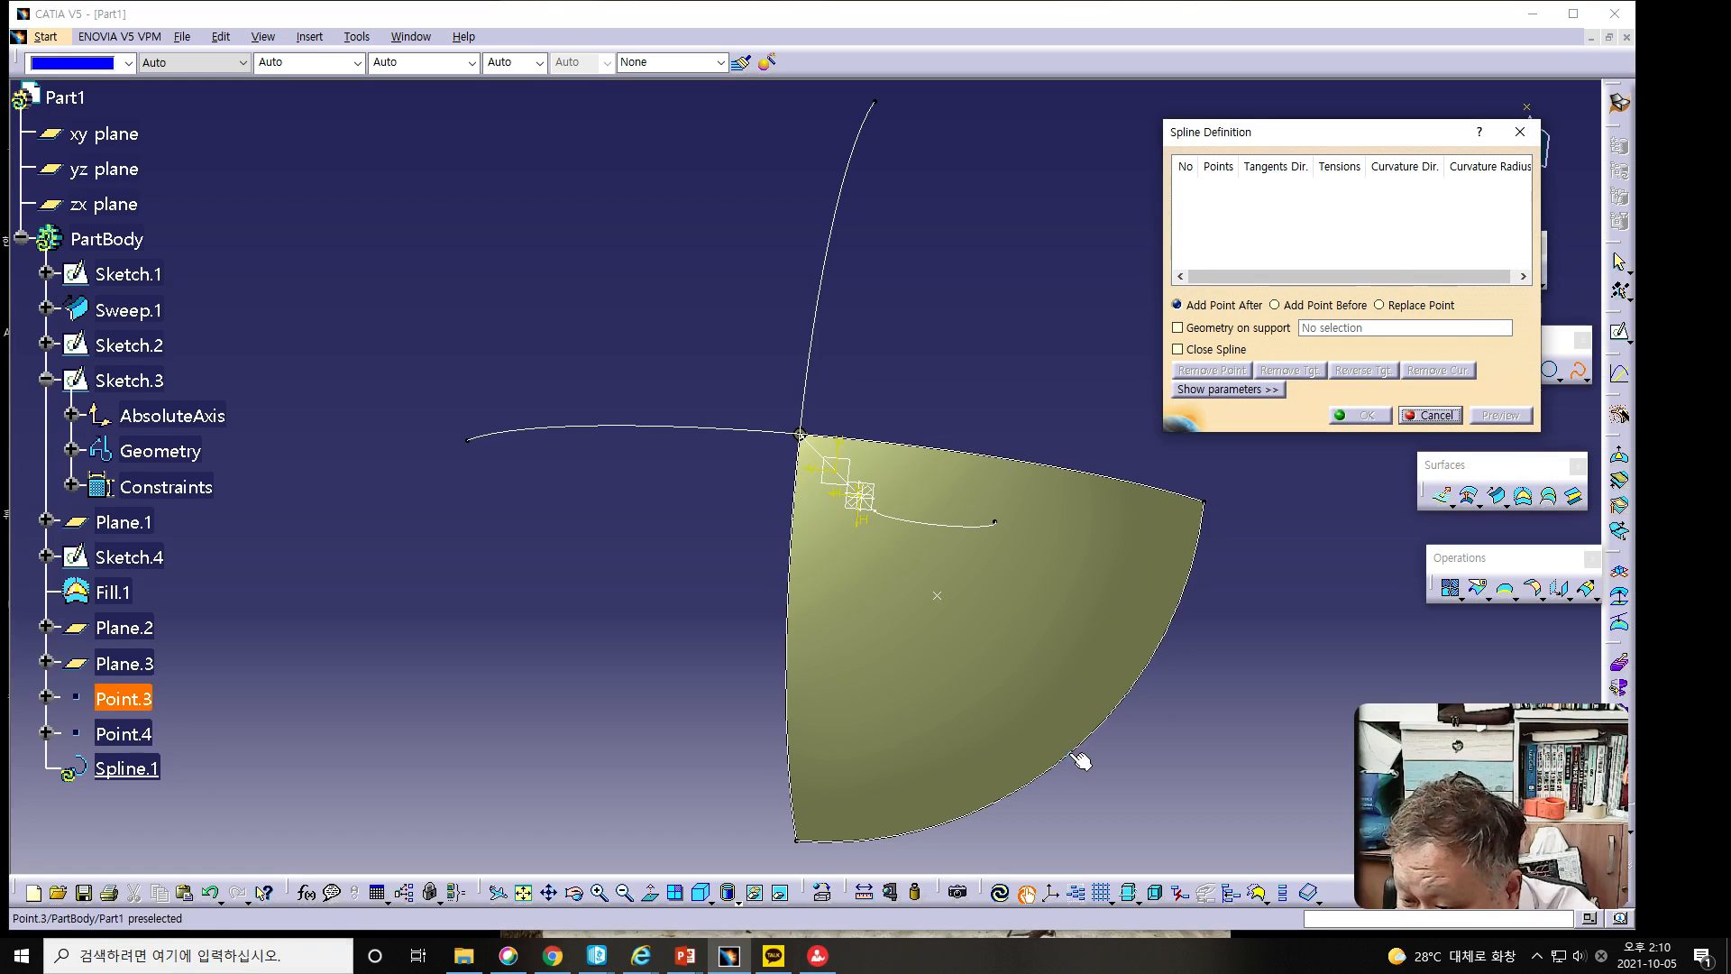
click(1068, 754)
click(936, 594)
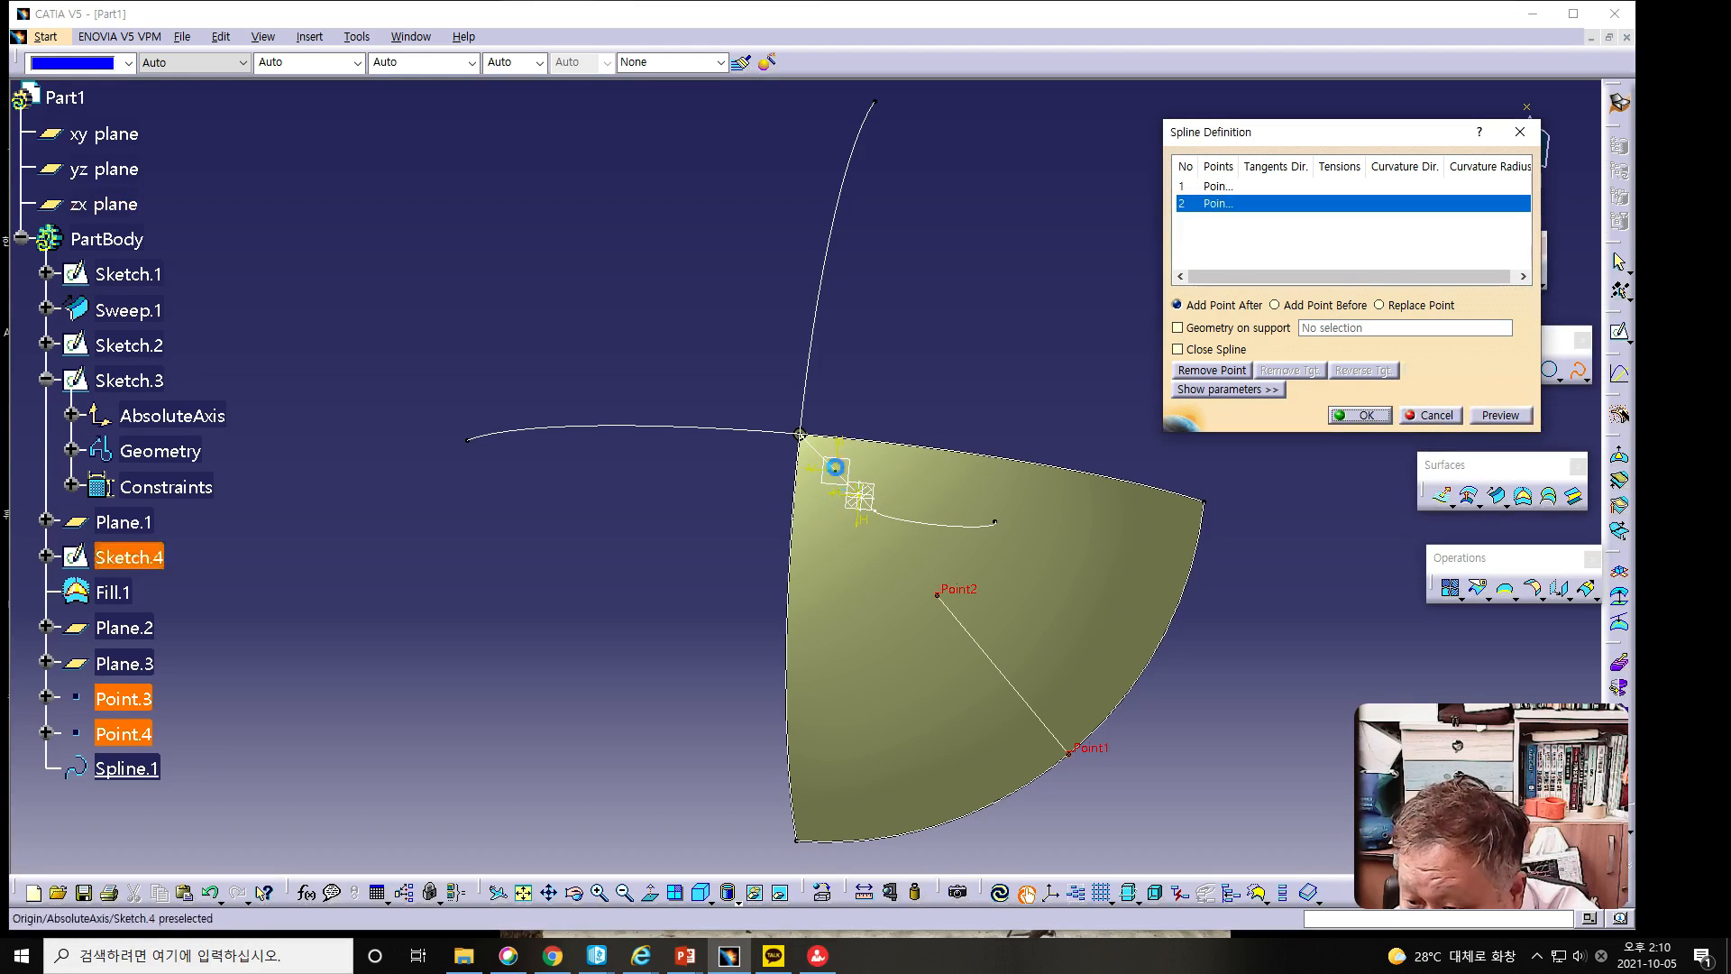
click(799, 434)
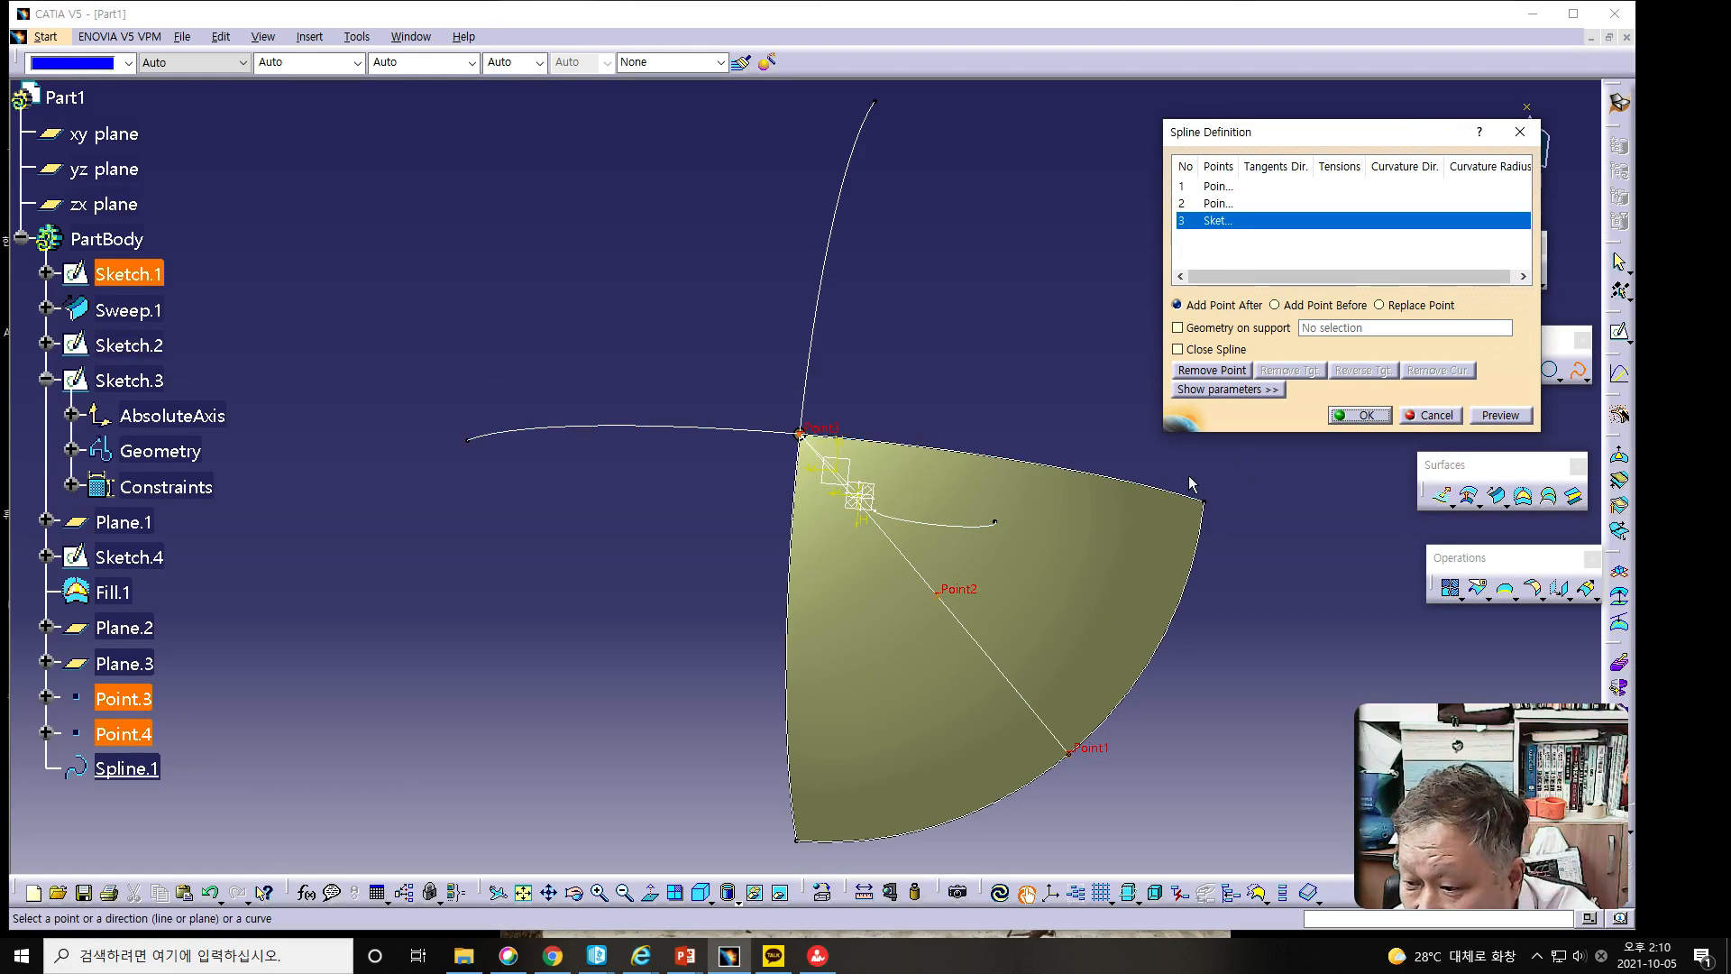
middle_drag(910, 685, 1132, 336)
click(1403, 416)
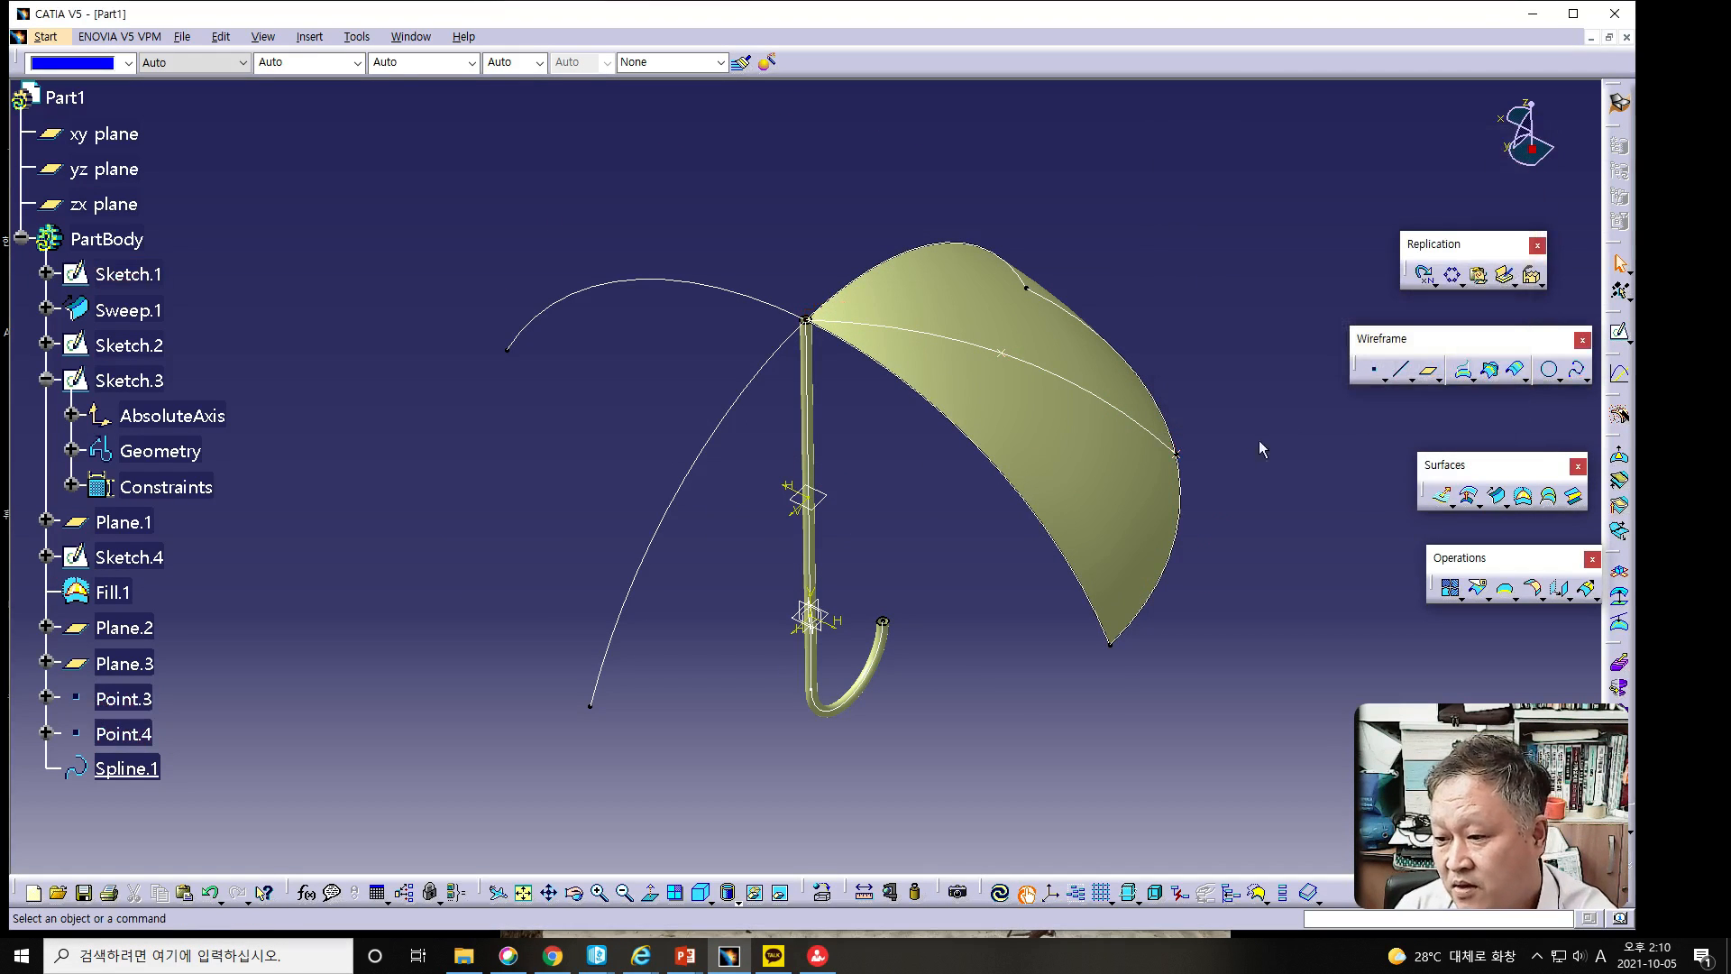
Hide the Fill.1 canopy surface.
middle_drag(1232, 454, 752, 658)
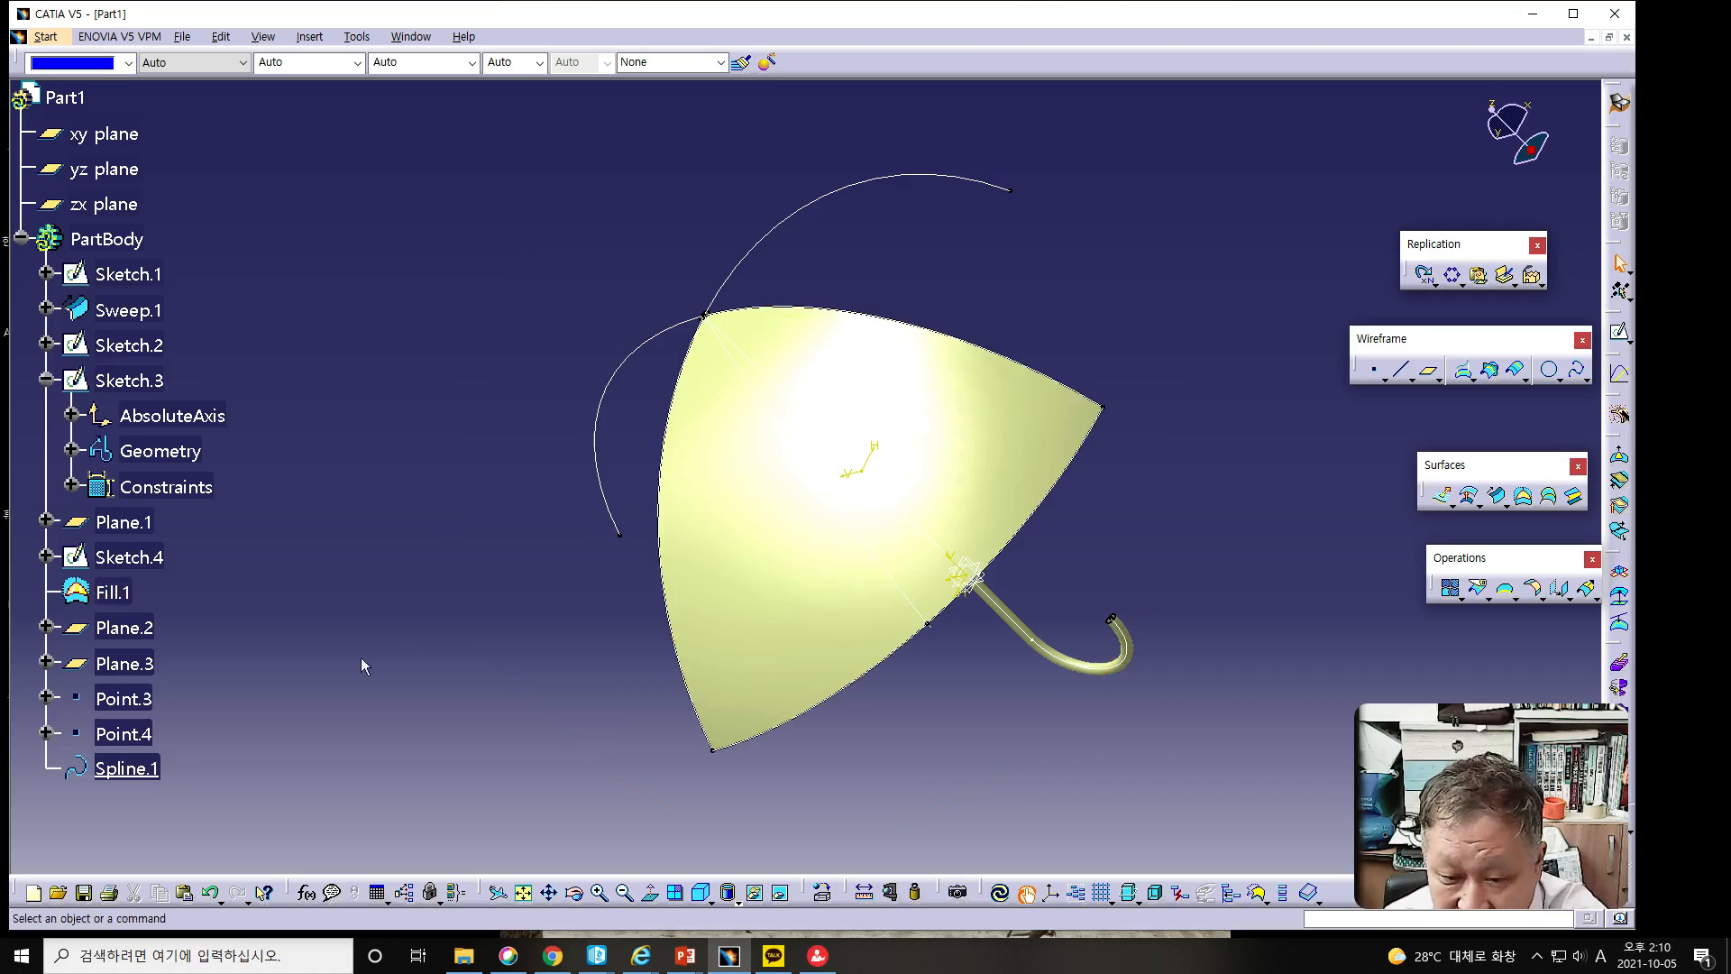
click(111, 593)
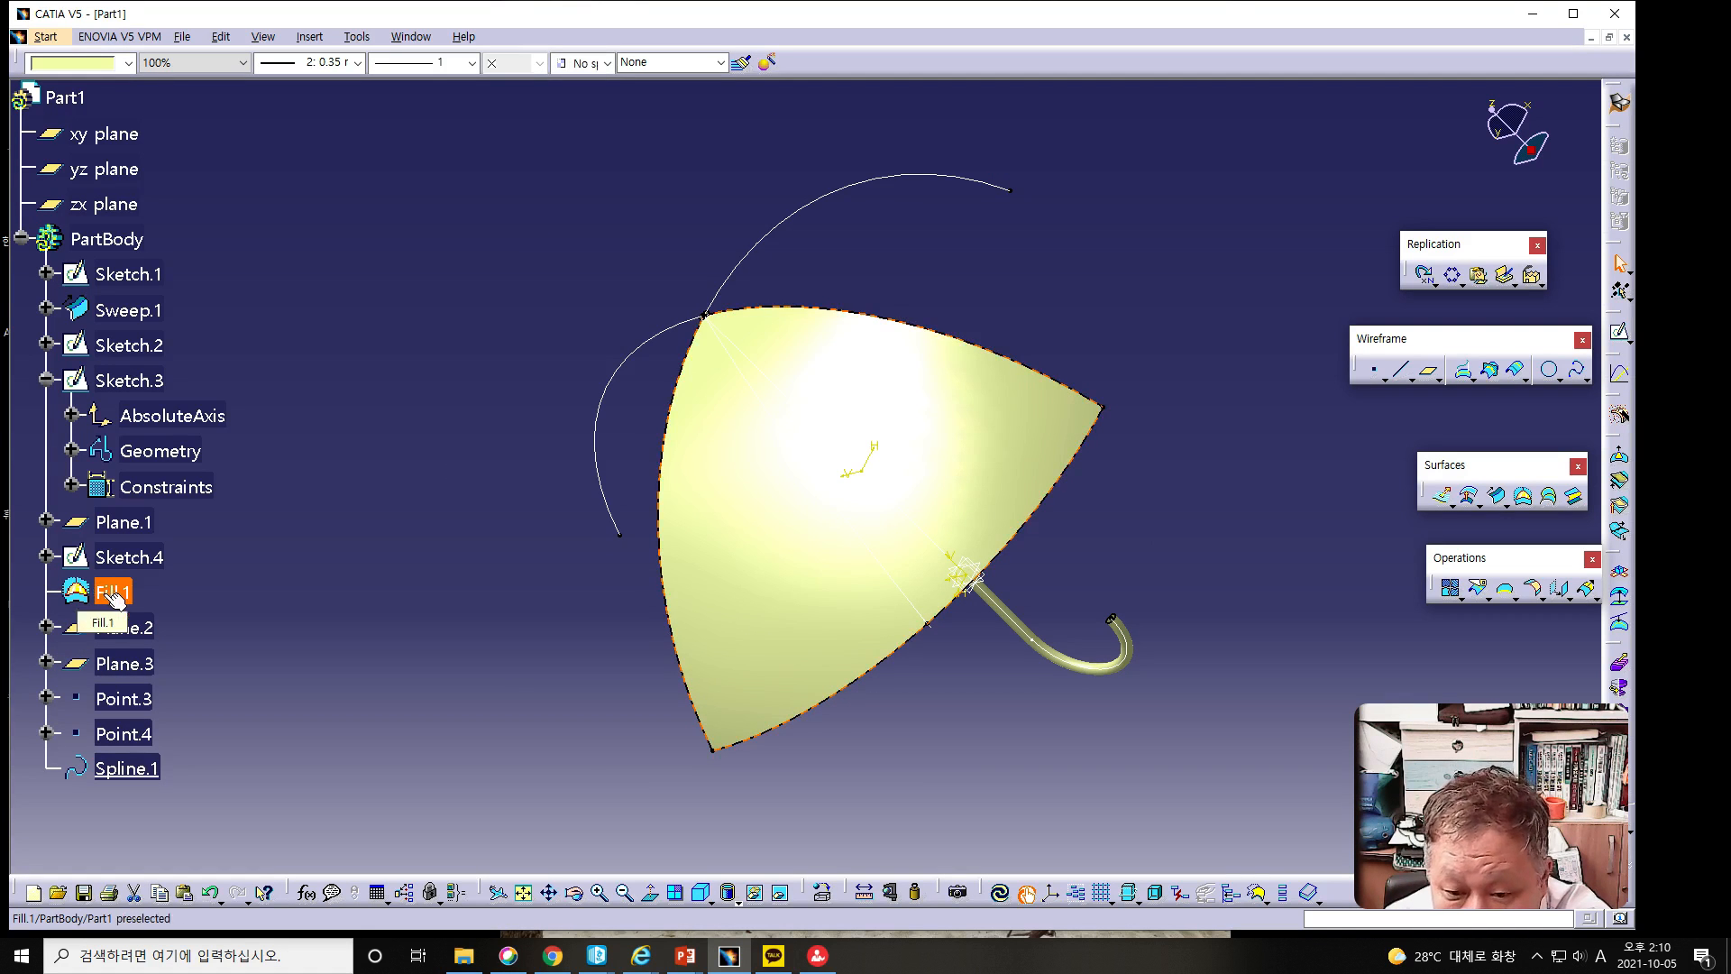
right_click(114, 595)
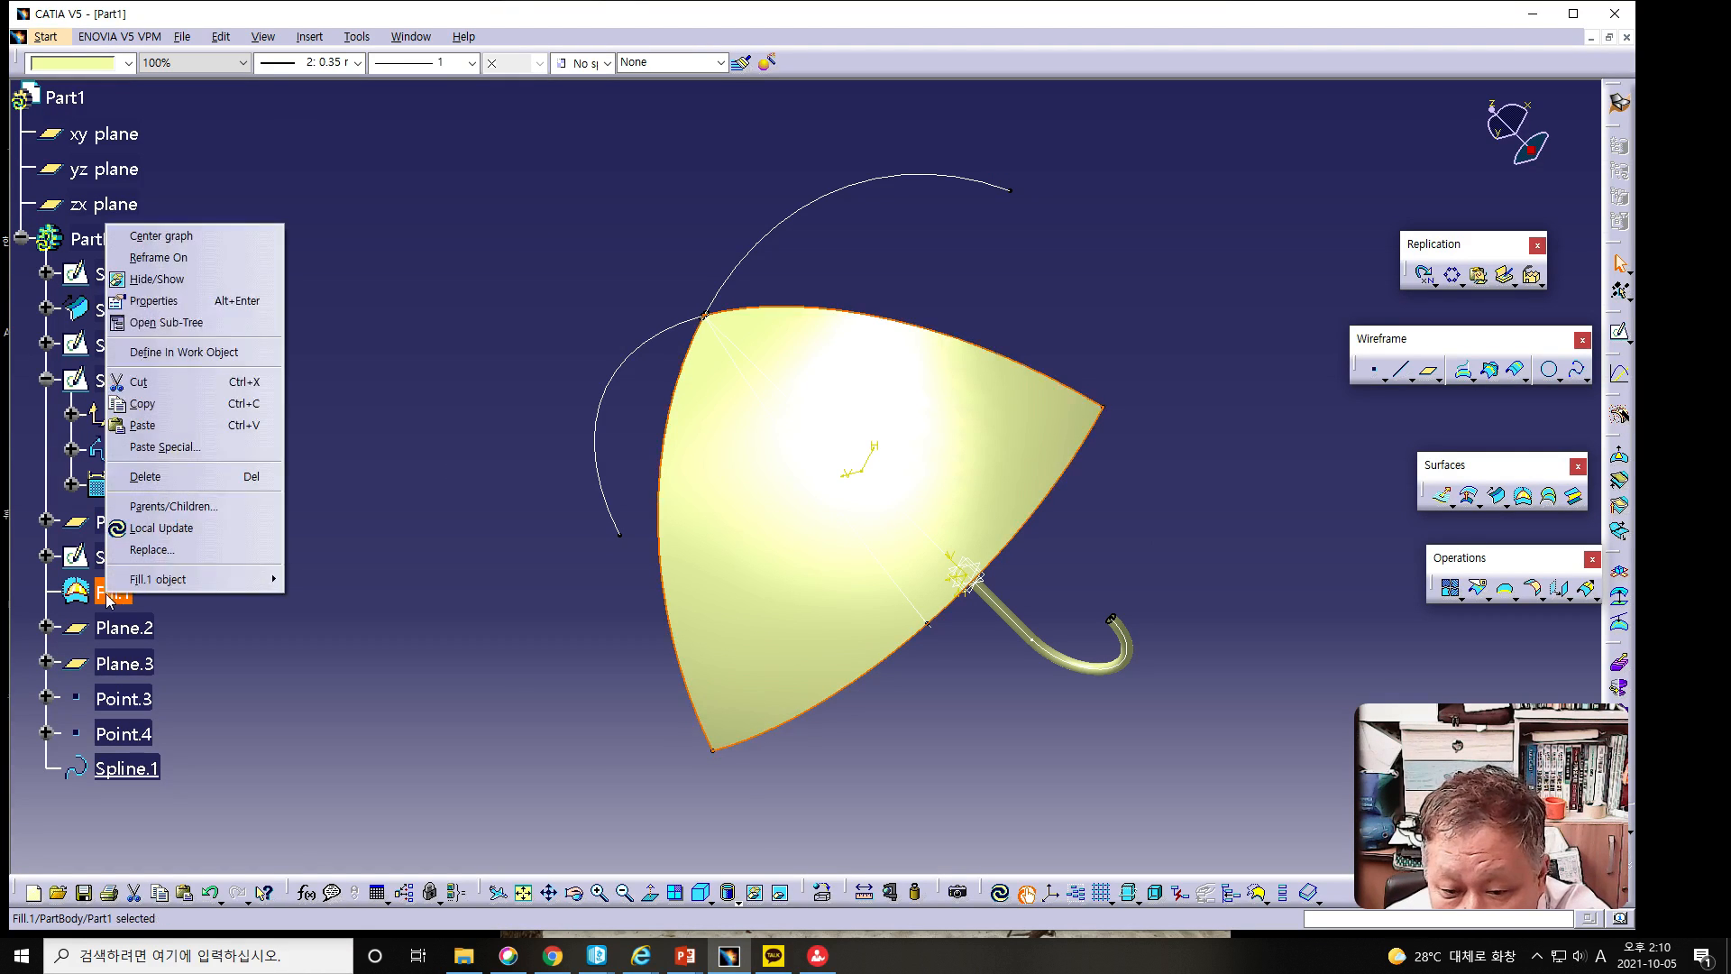
mouse_move(134, 586)
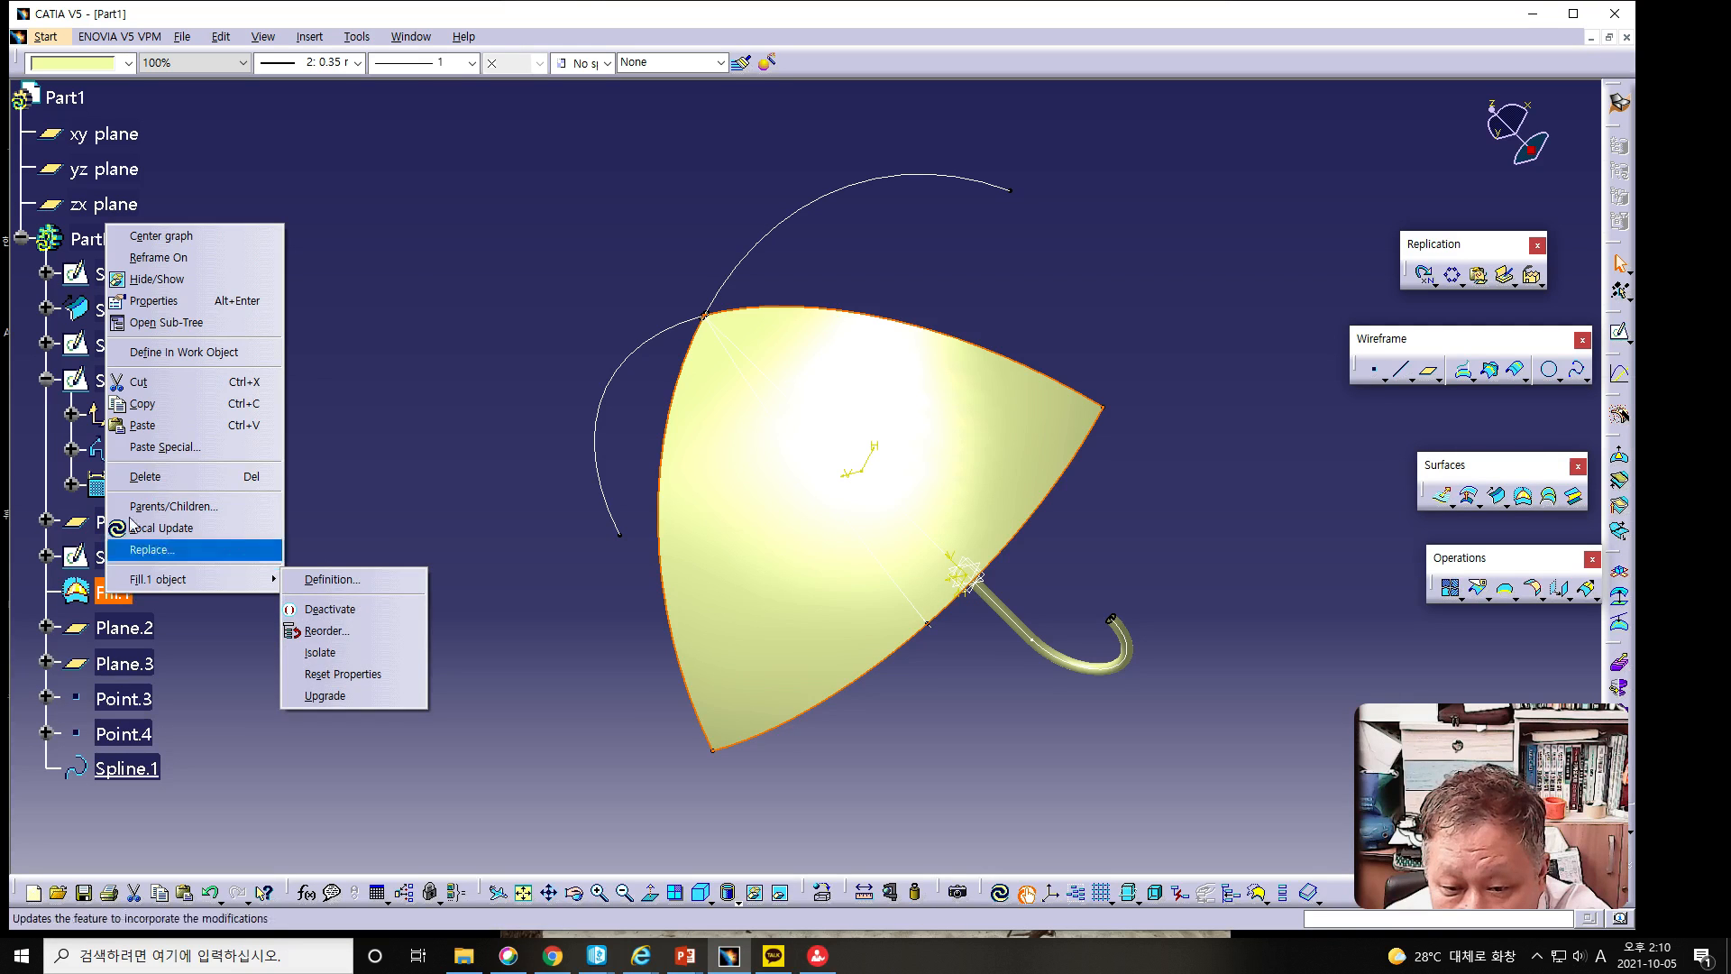
click(151, 281)
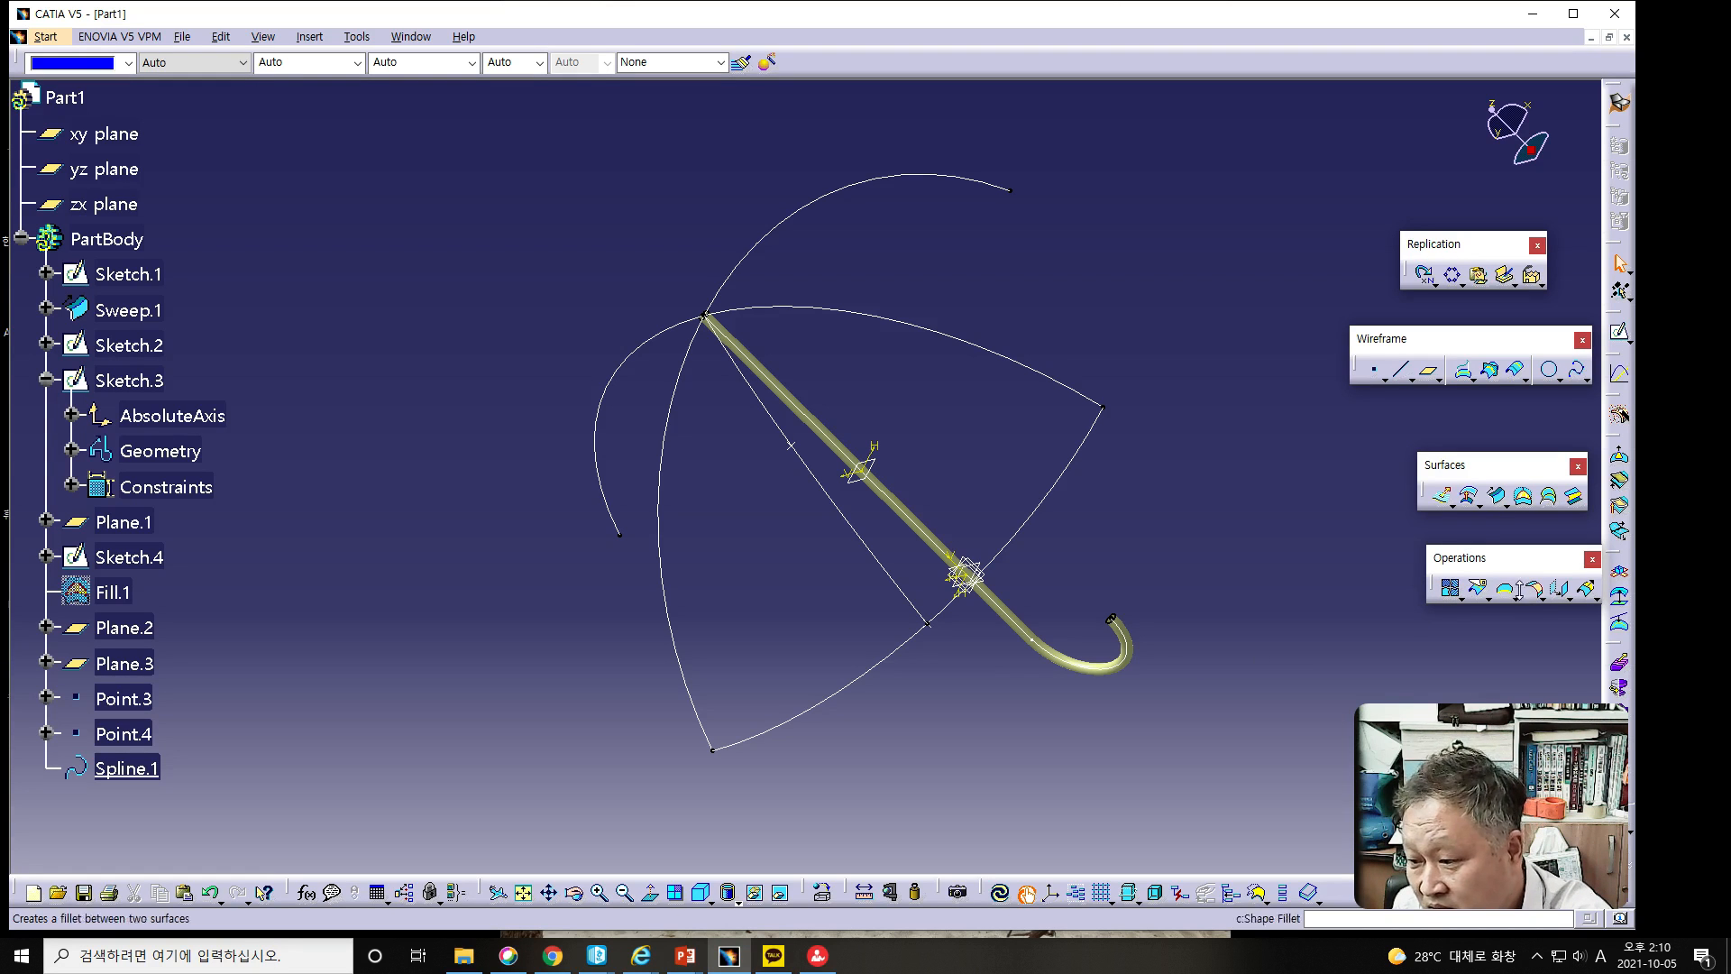
Create a Fill surface for the half panel bounded by Spline.1, Sketch.3 and Sketch.4.
click(1525, 496)
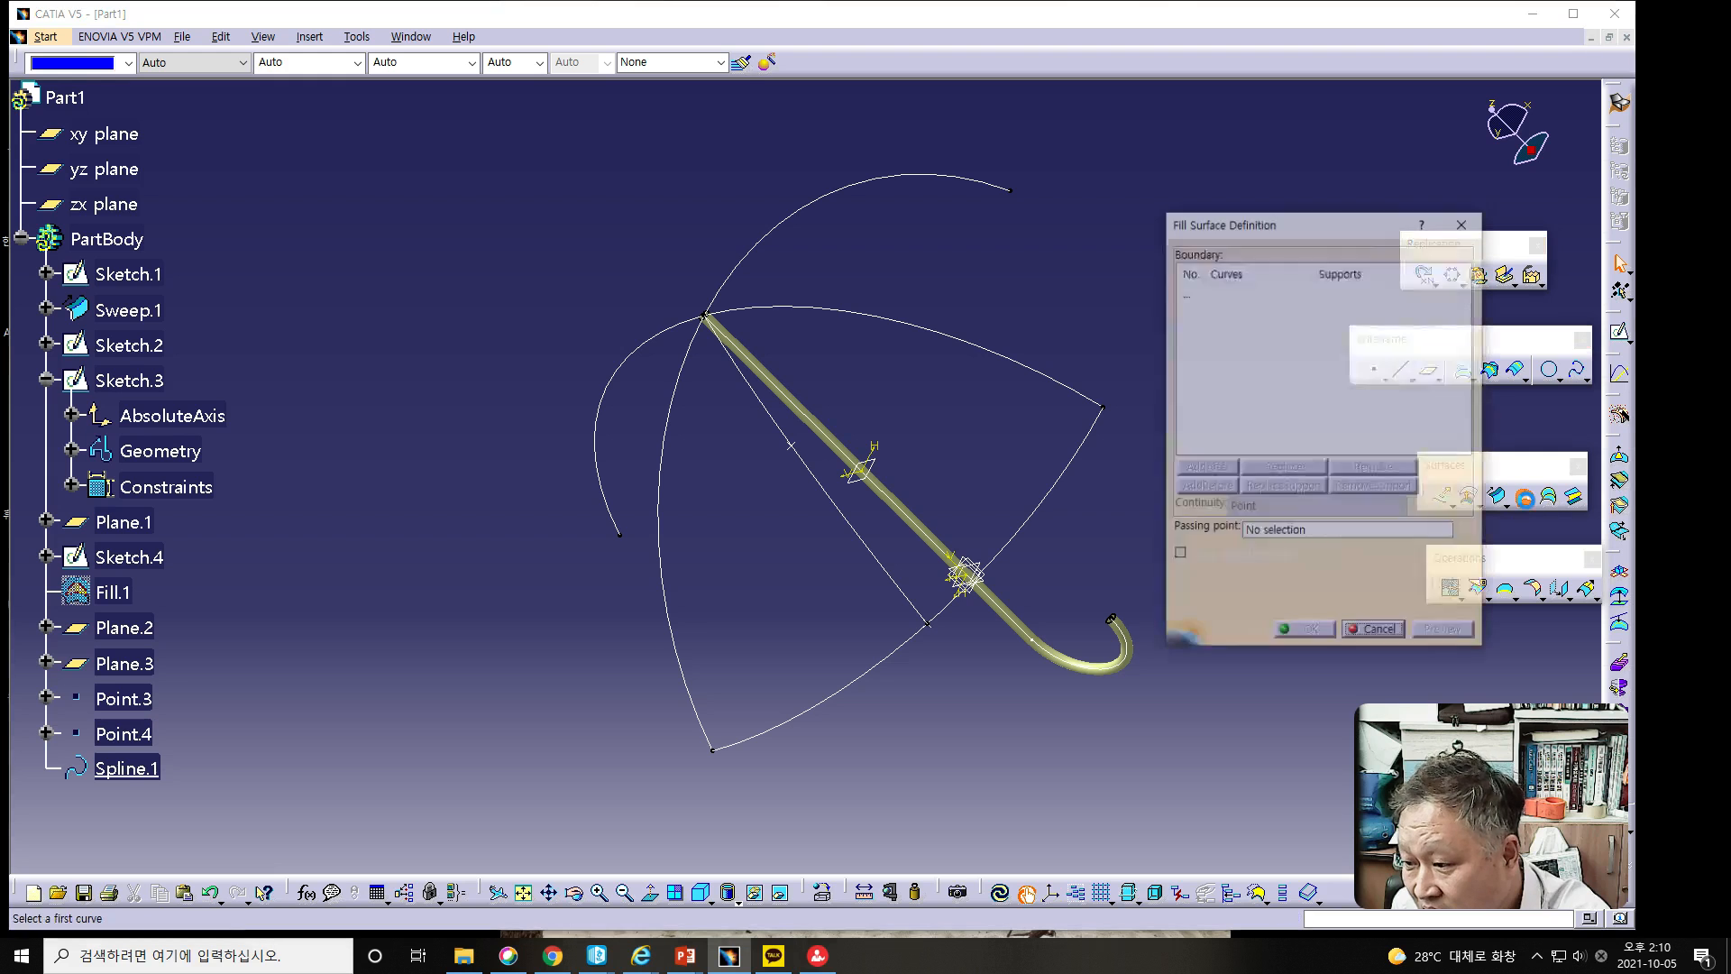
click(820, 471)
click(675, 468)
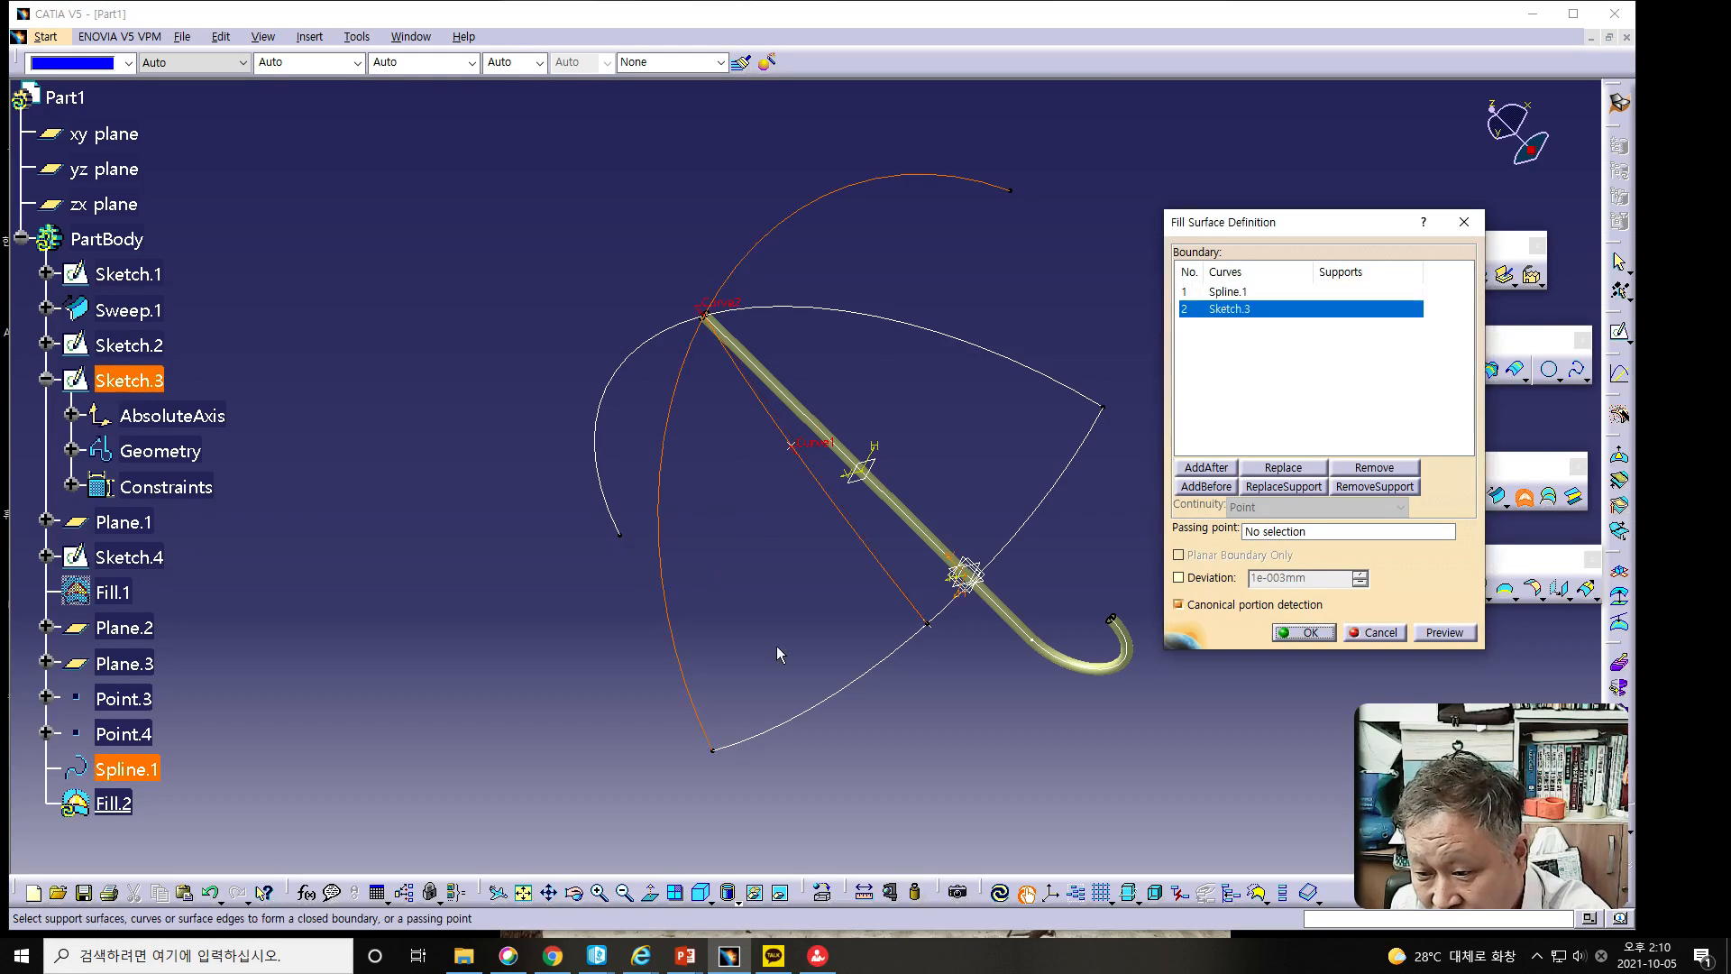
click(849, 699)
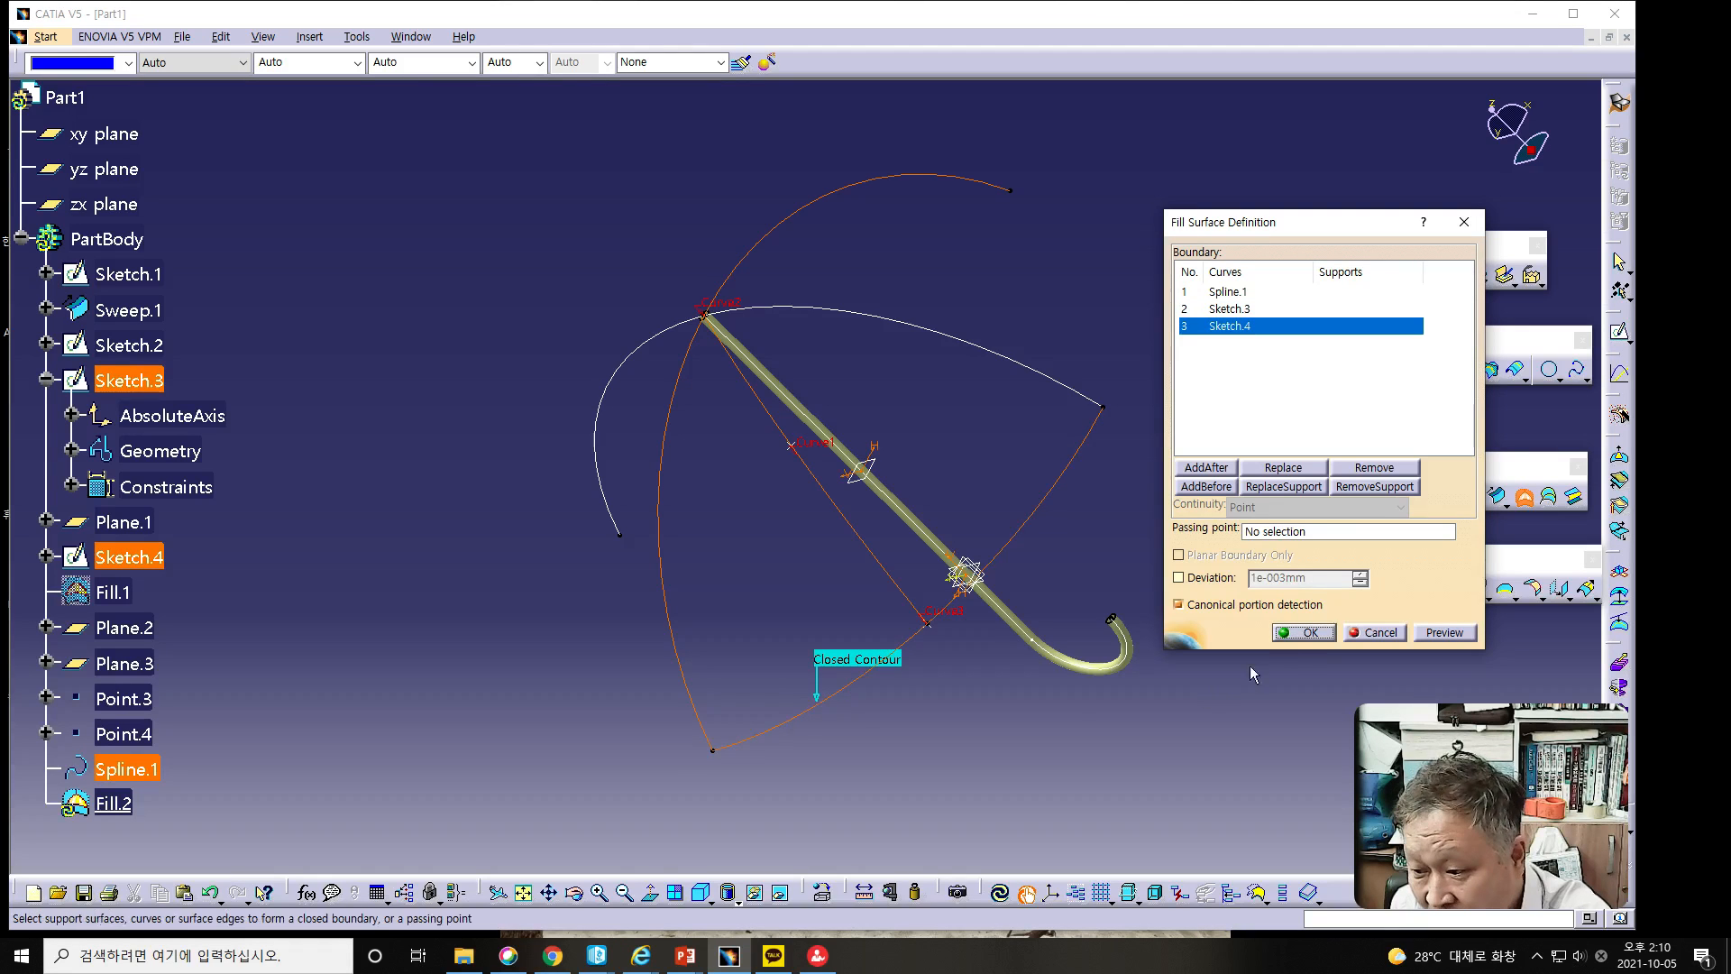
click(1307, 634)
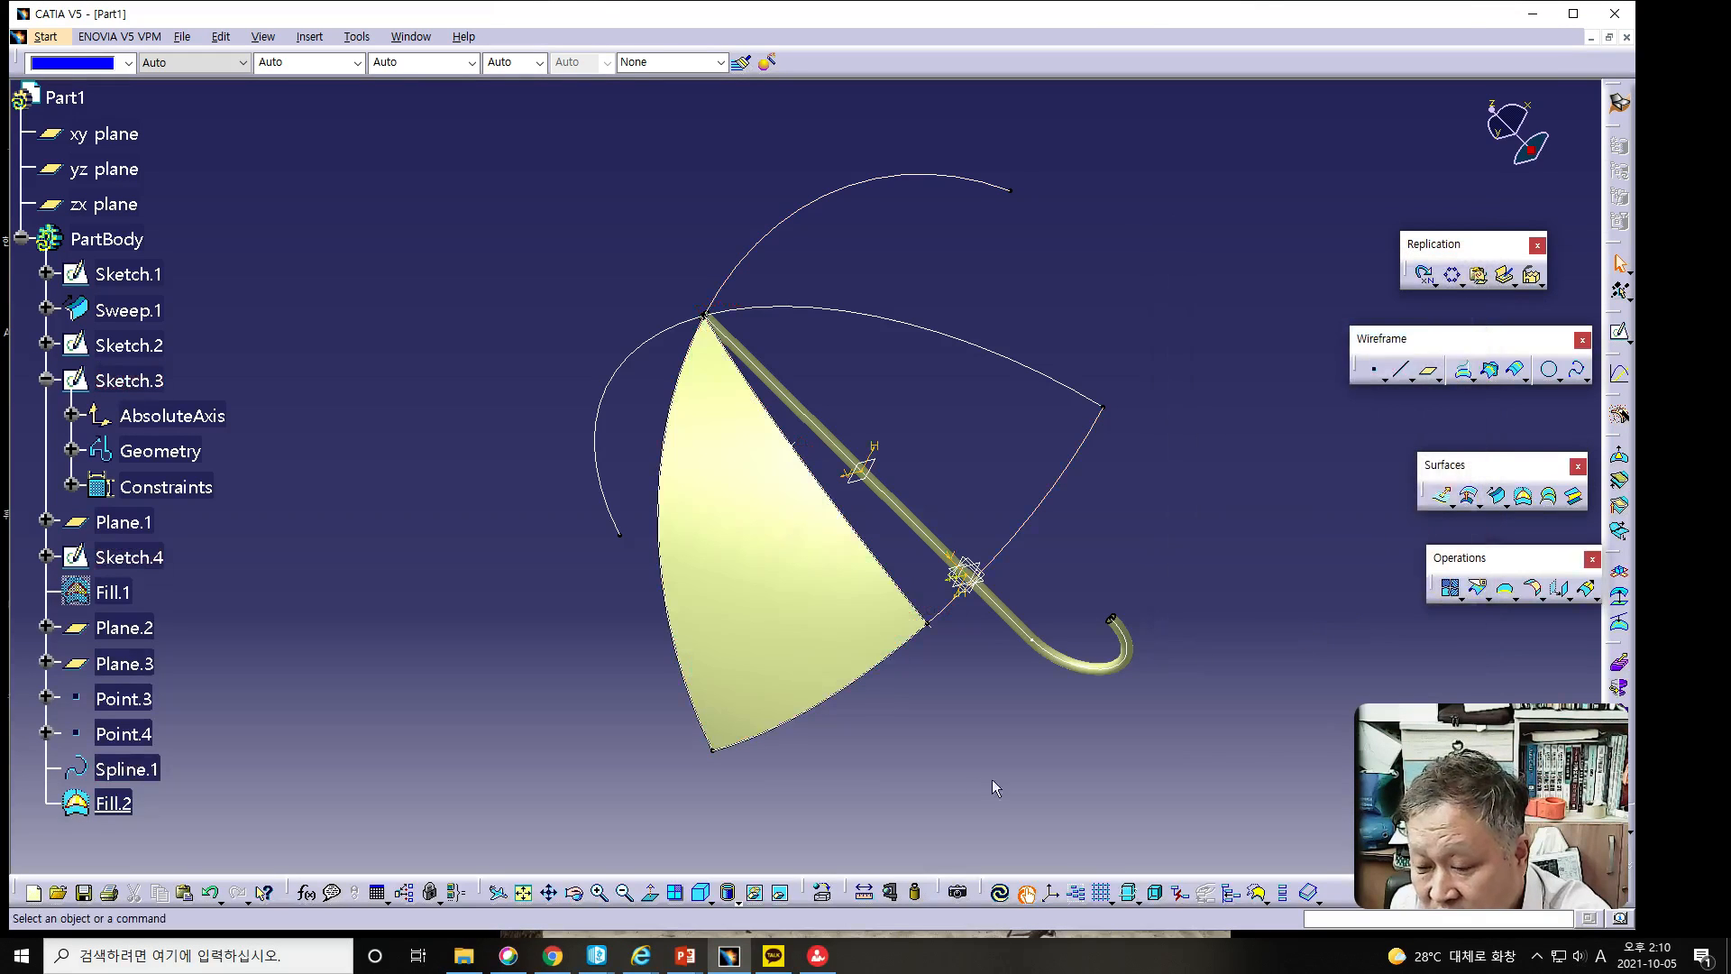
middle_drag(916, 790, 1037, 775)
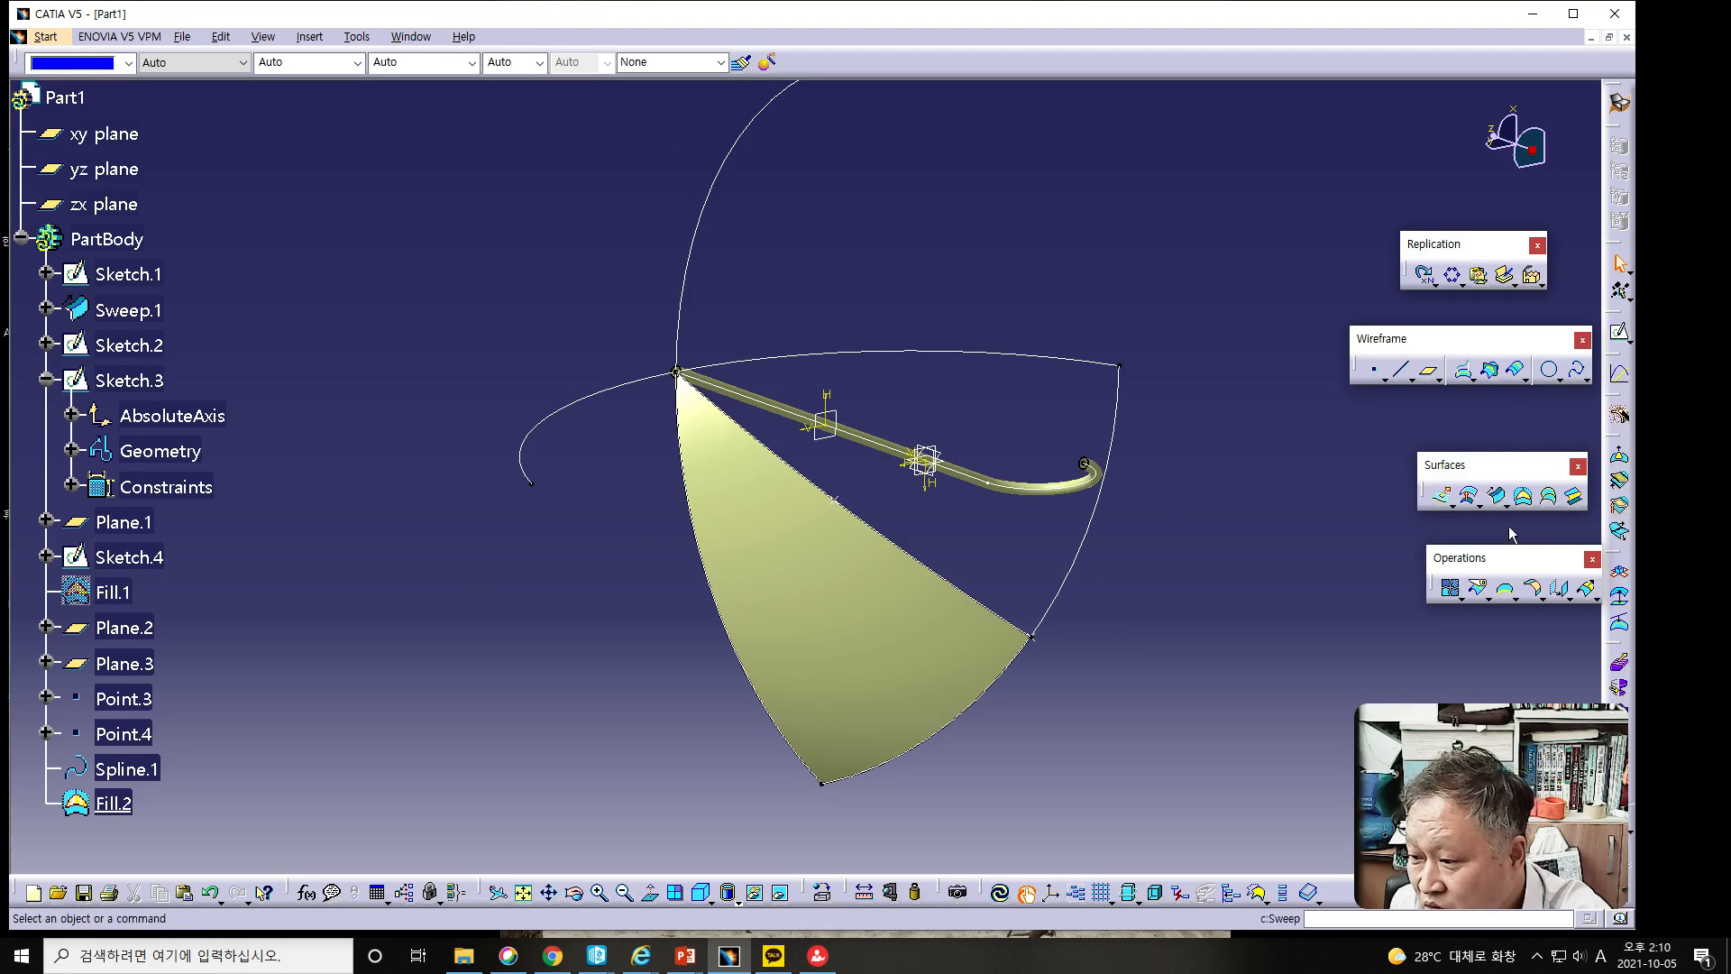
Preview a circular pattern of Fill.2 with 8 instances at 45-degree spacing around the Z axis, and cancel it.
click(1451, 275)
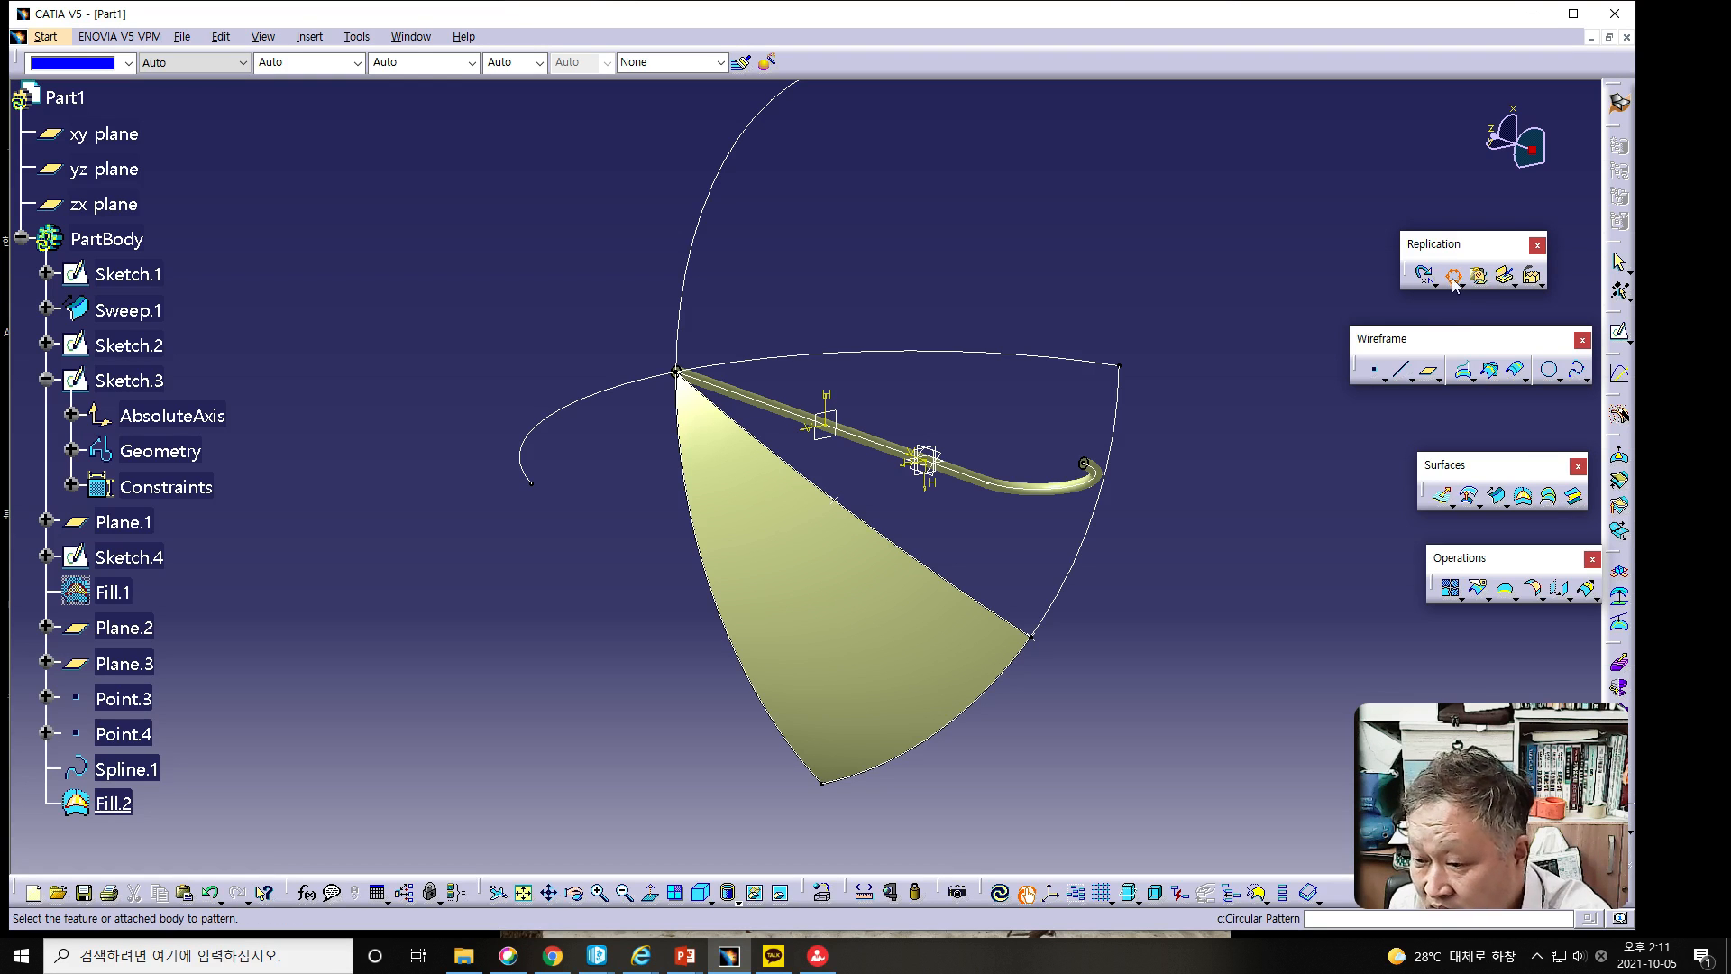
click(746, 564)
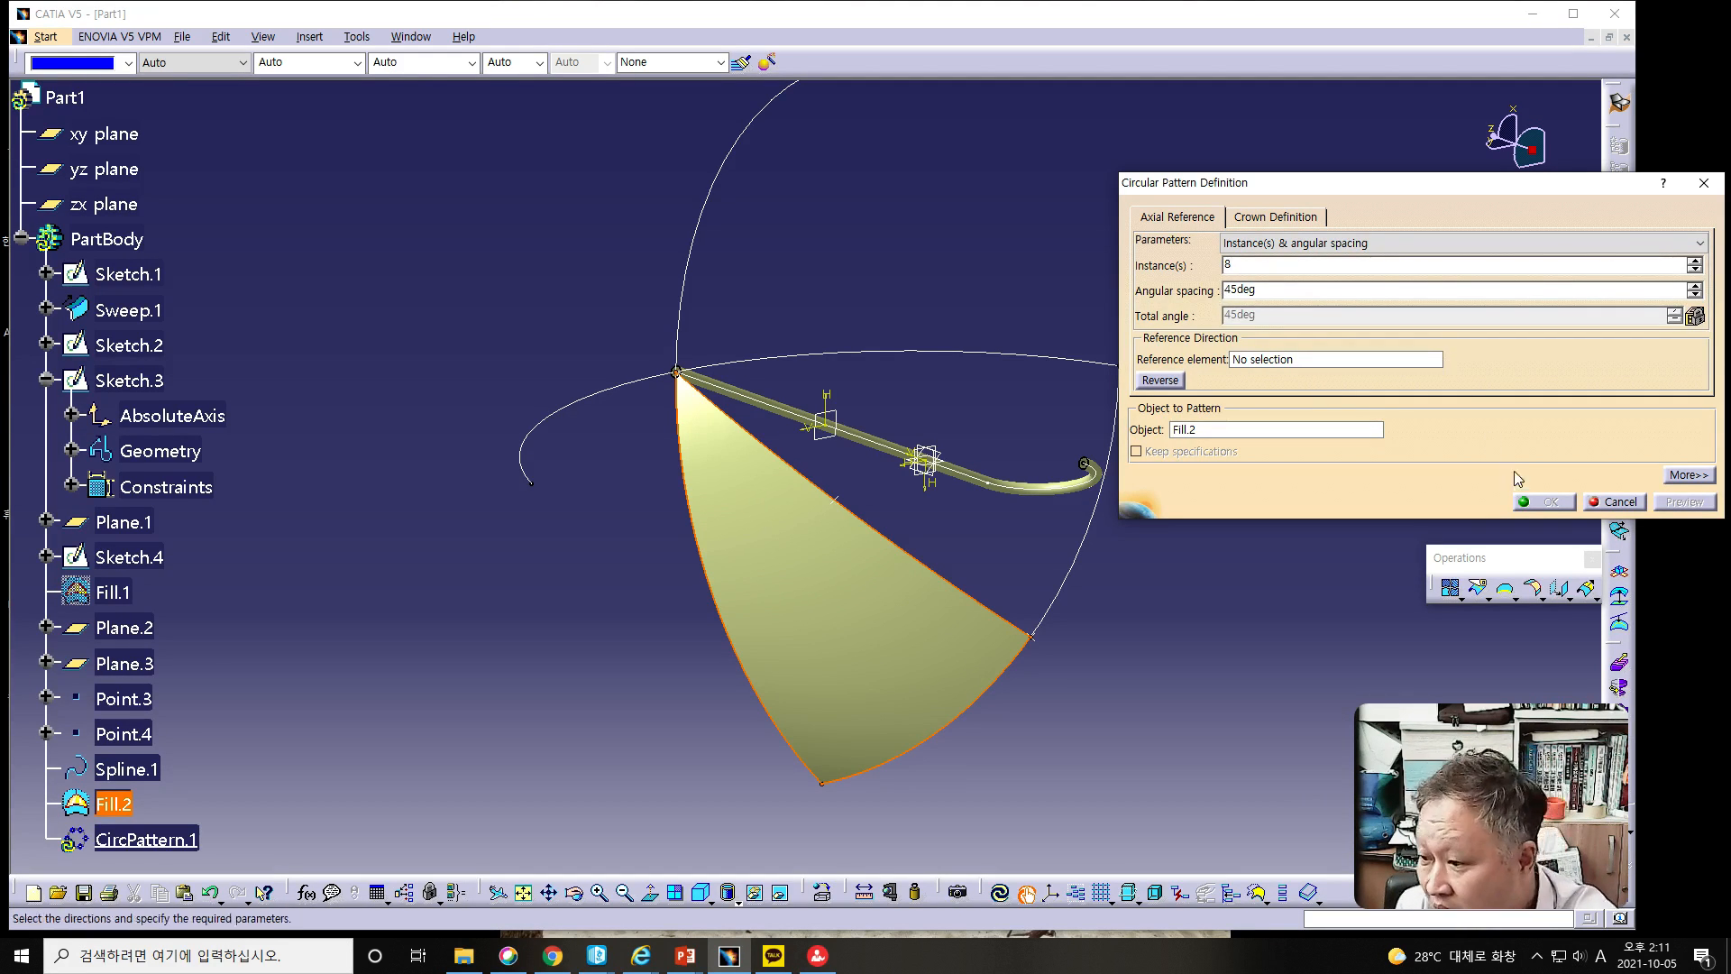
click(1285, 370)
right_click(1284, 370)
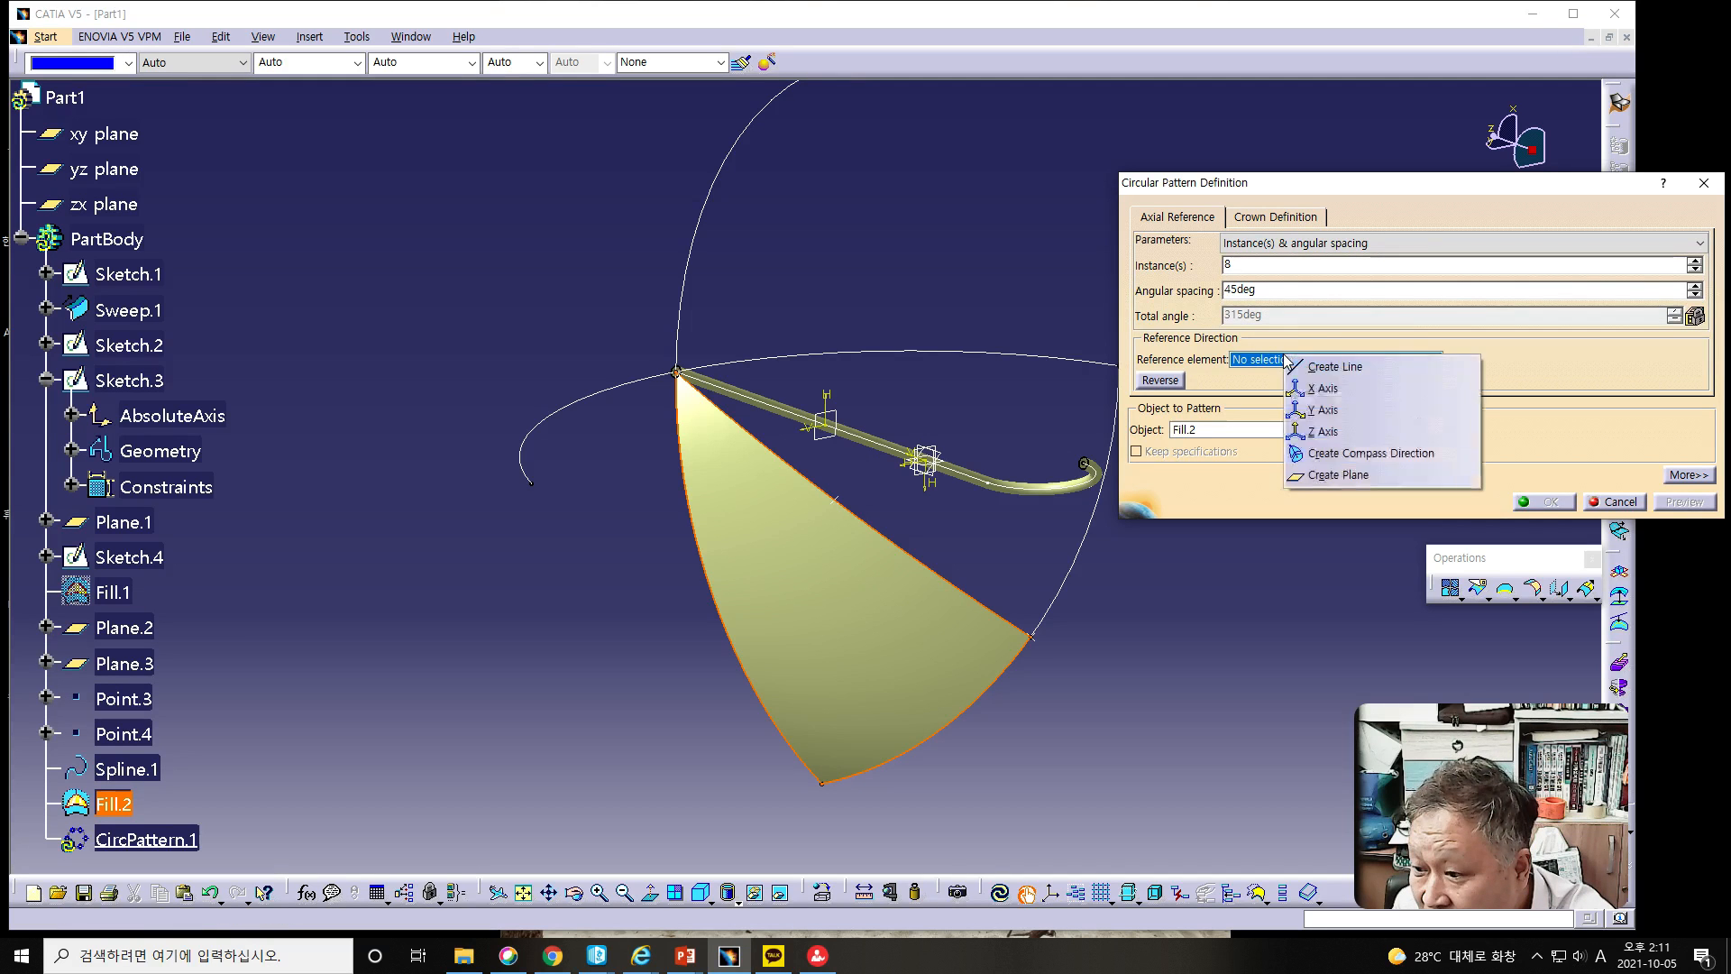
click(1296, 431)
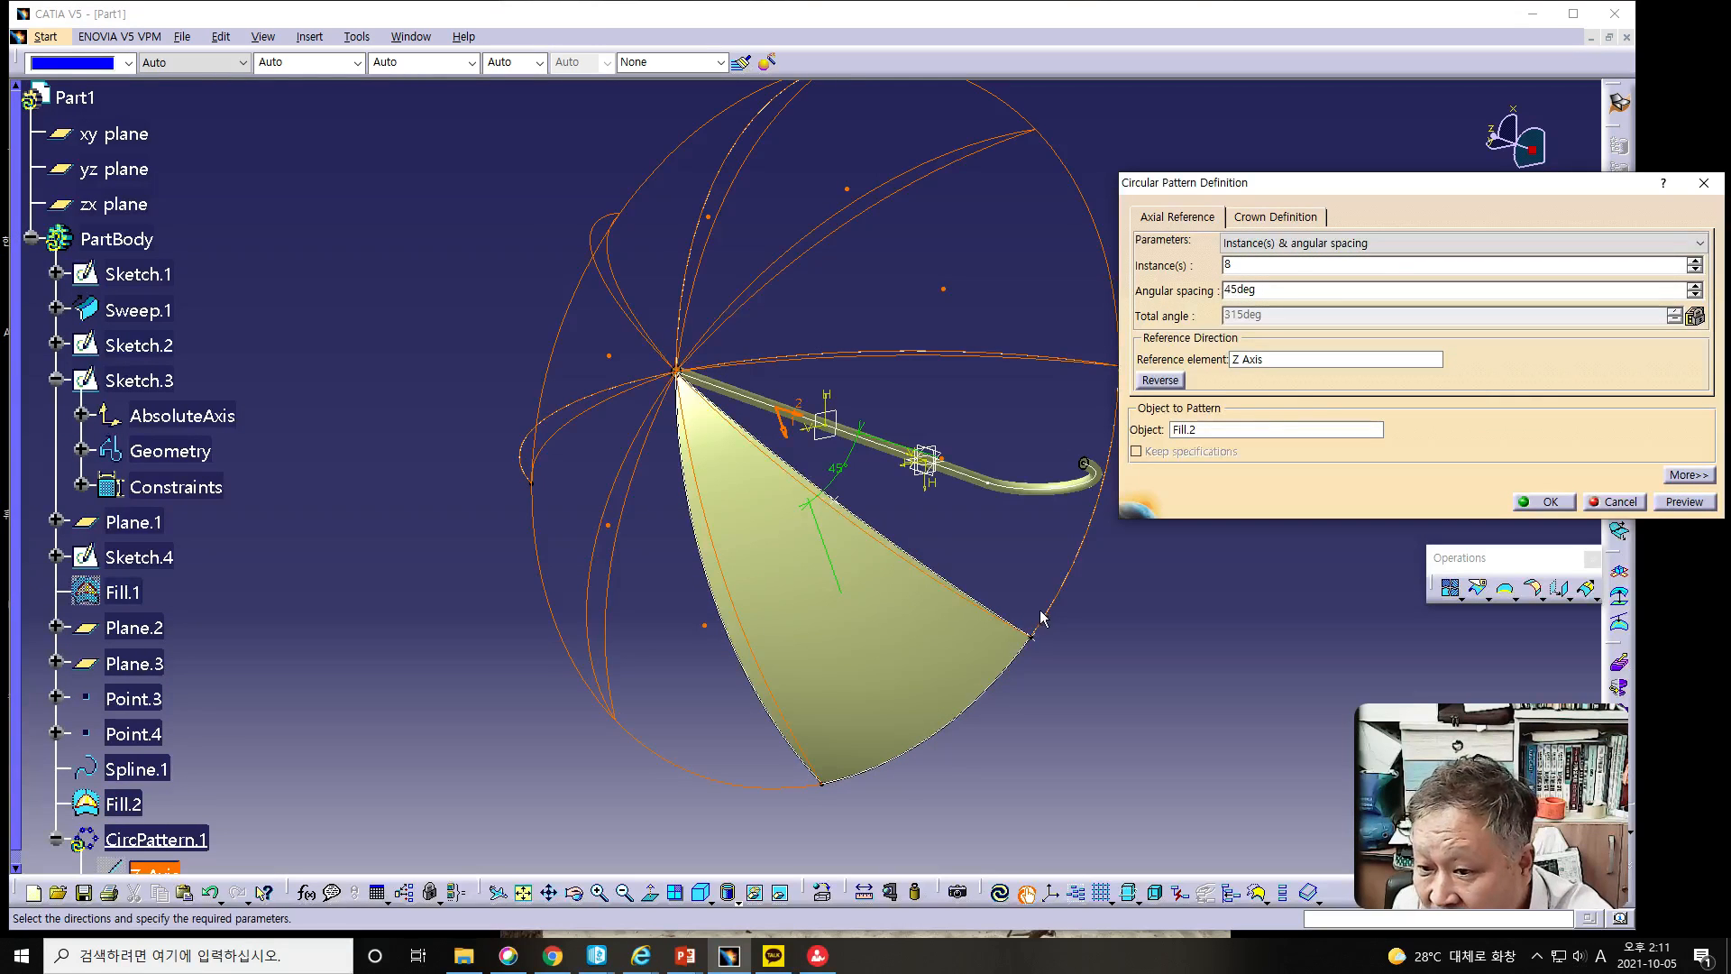
middle_drag(580, 715, 885, 625)
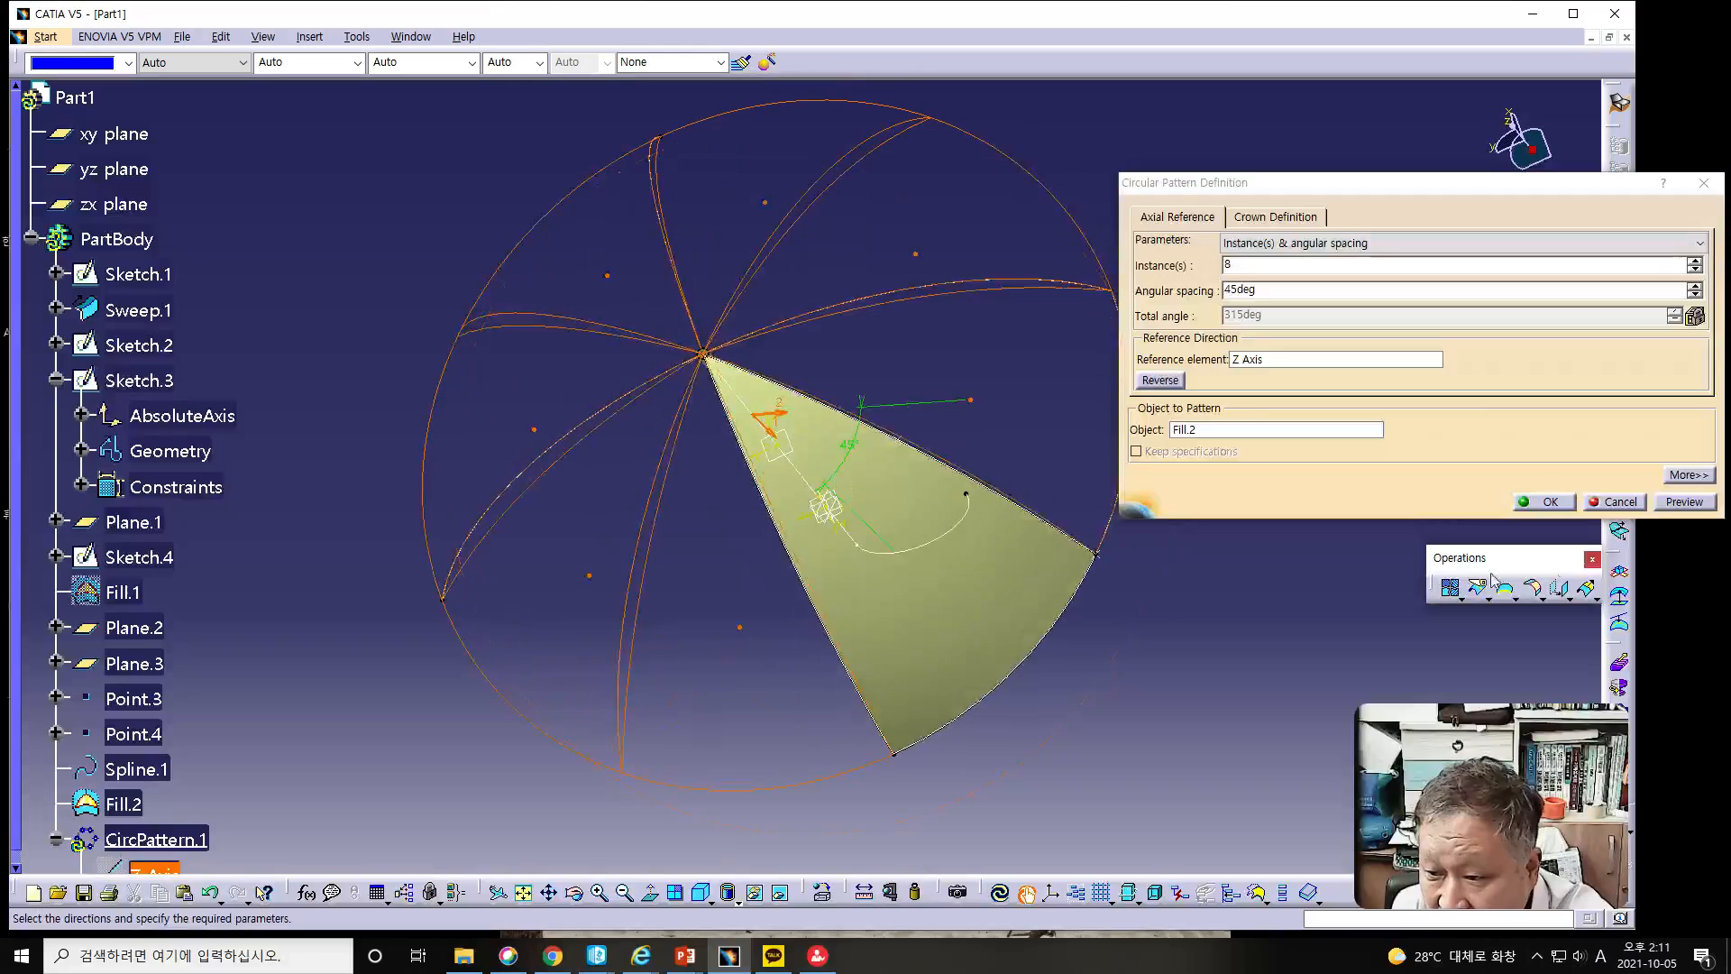
click(1675, 506)
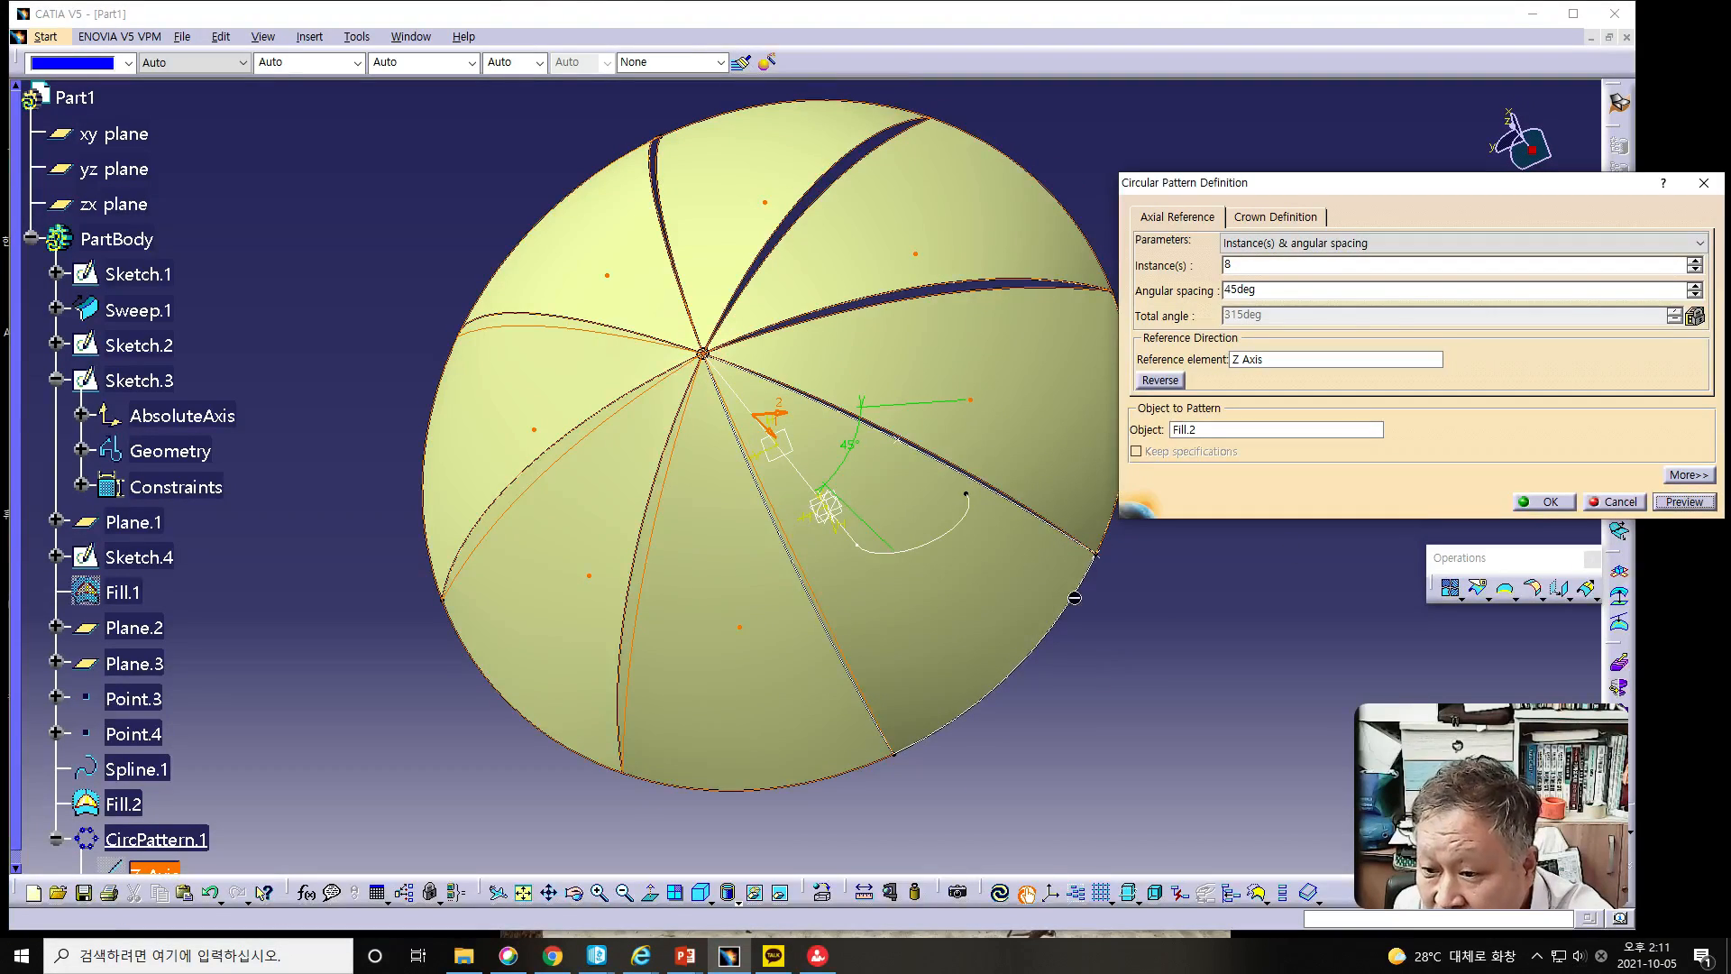
middle_drag(1013, 537, 983, 420)
click(1620, 502)
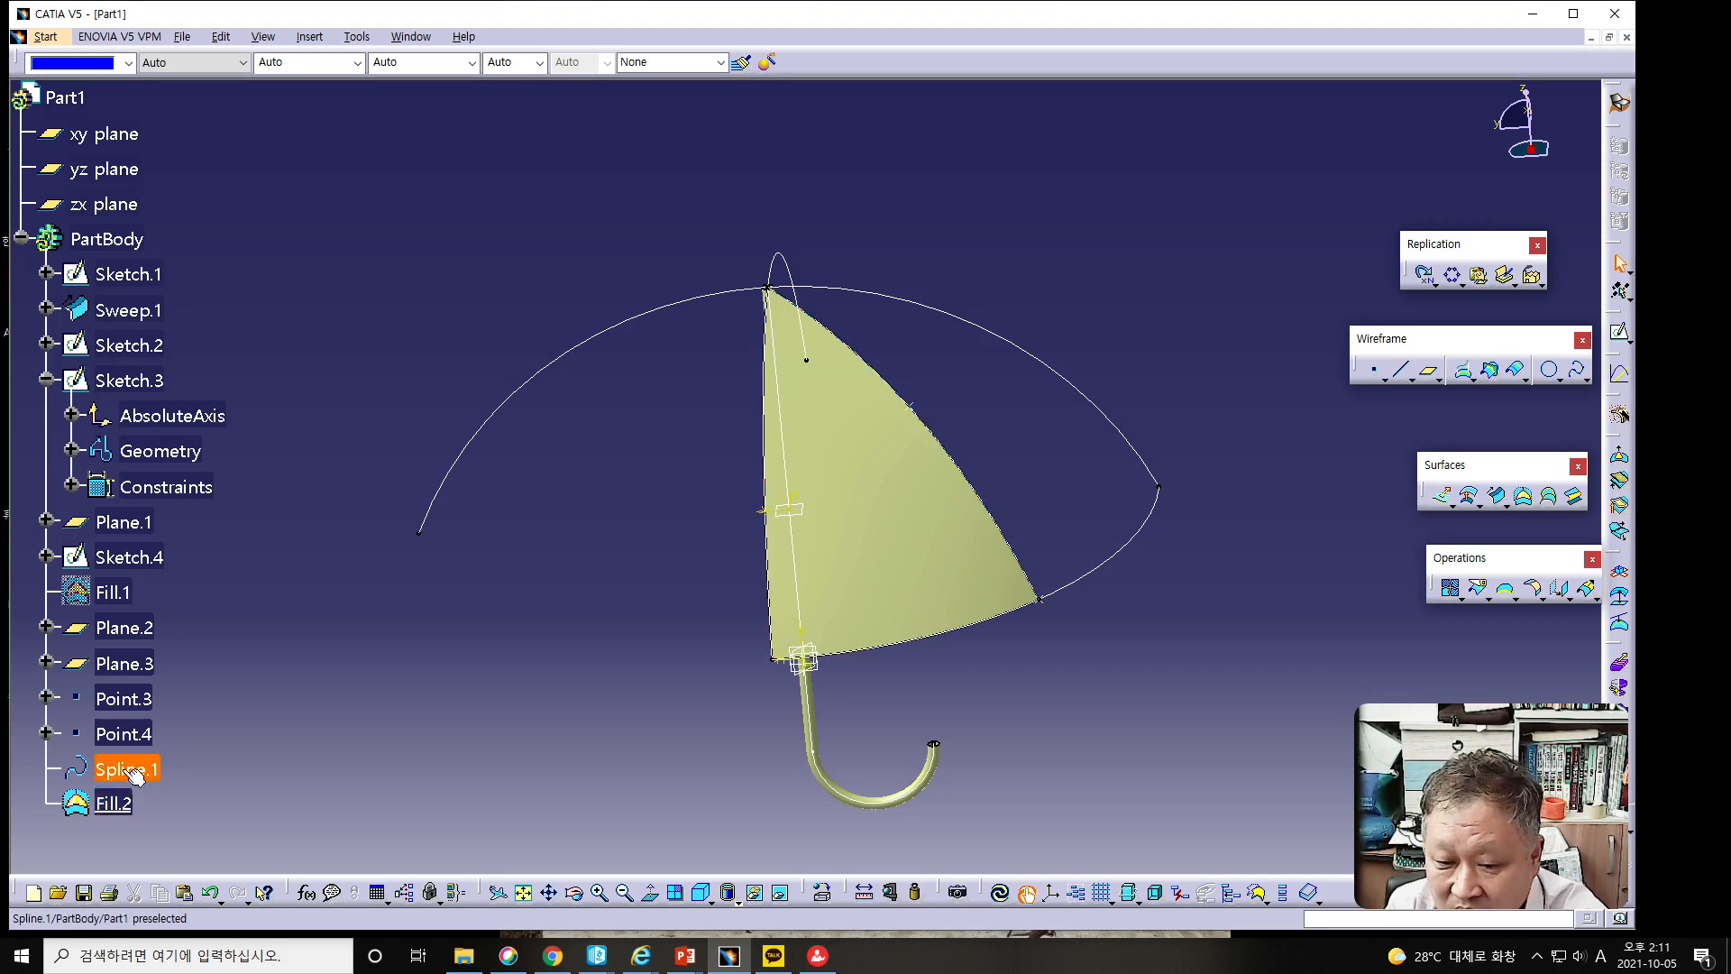
Hide the Fill.2 half-panel surface.
click(123, 593)
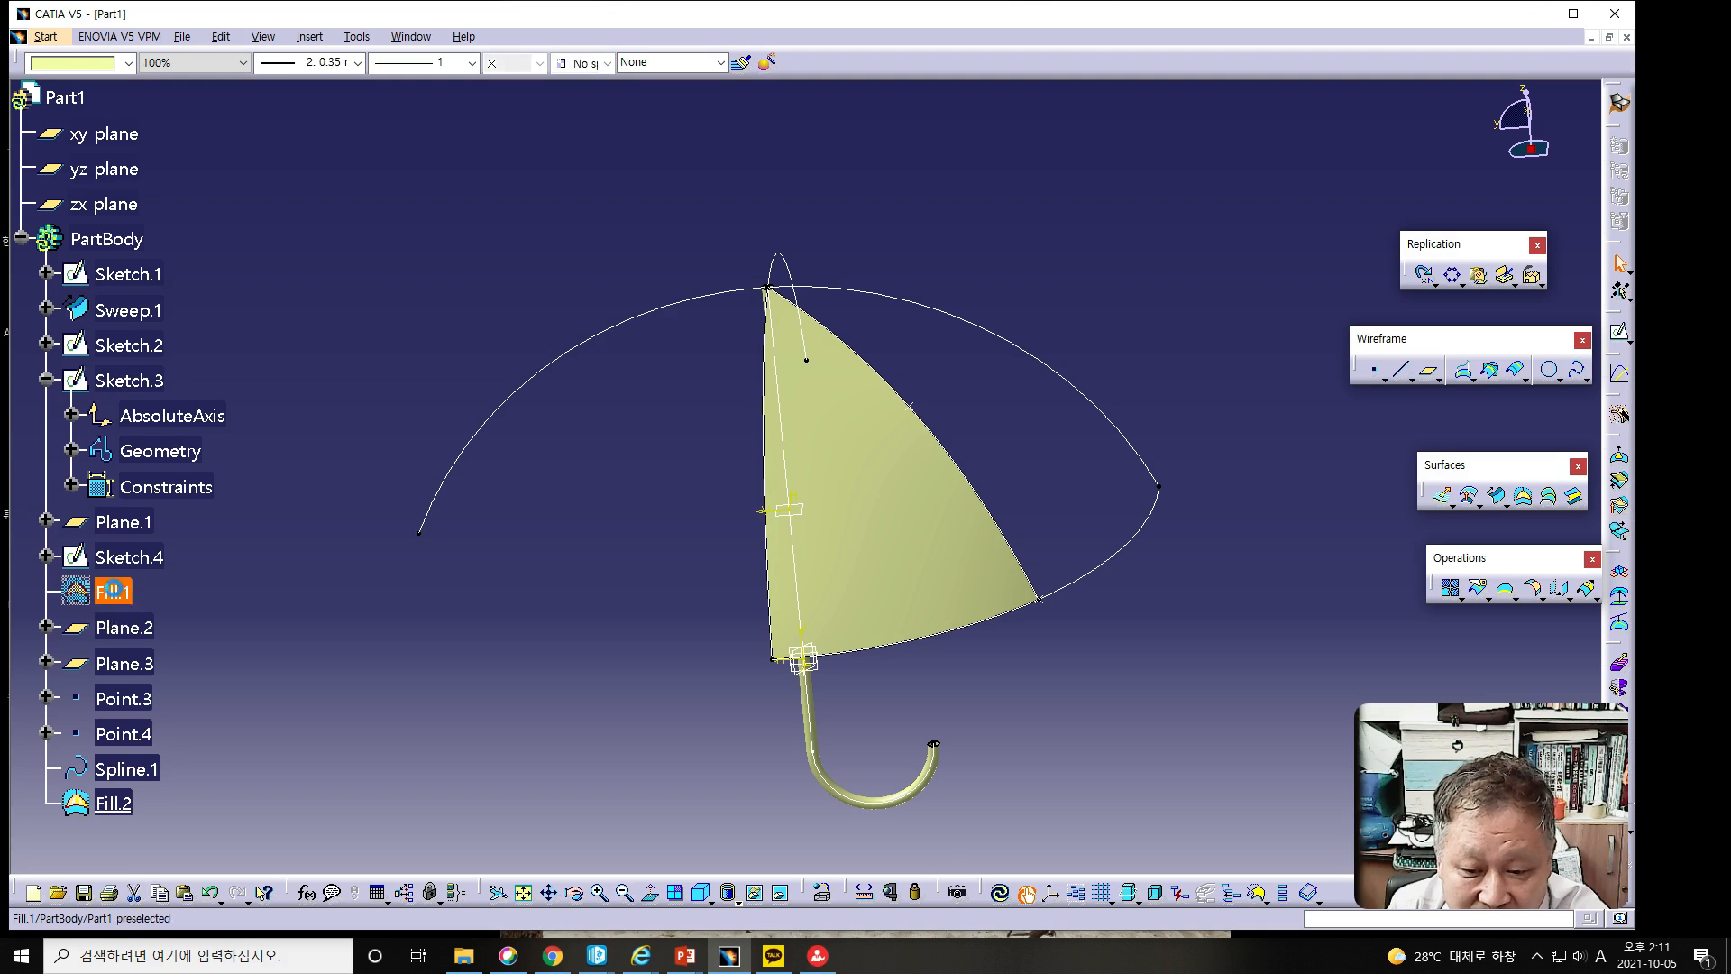
right_click(113, 802)
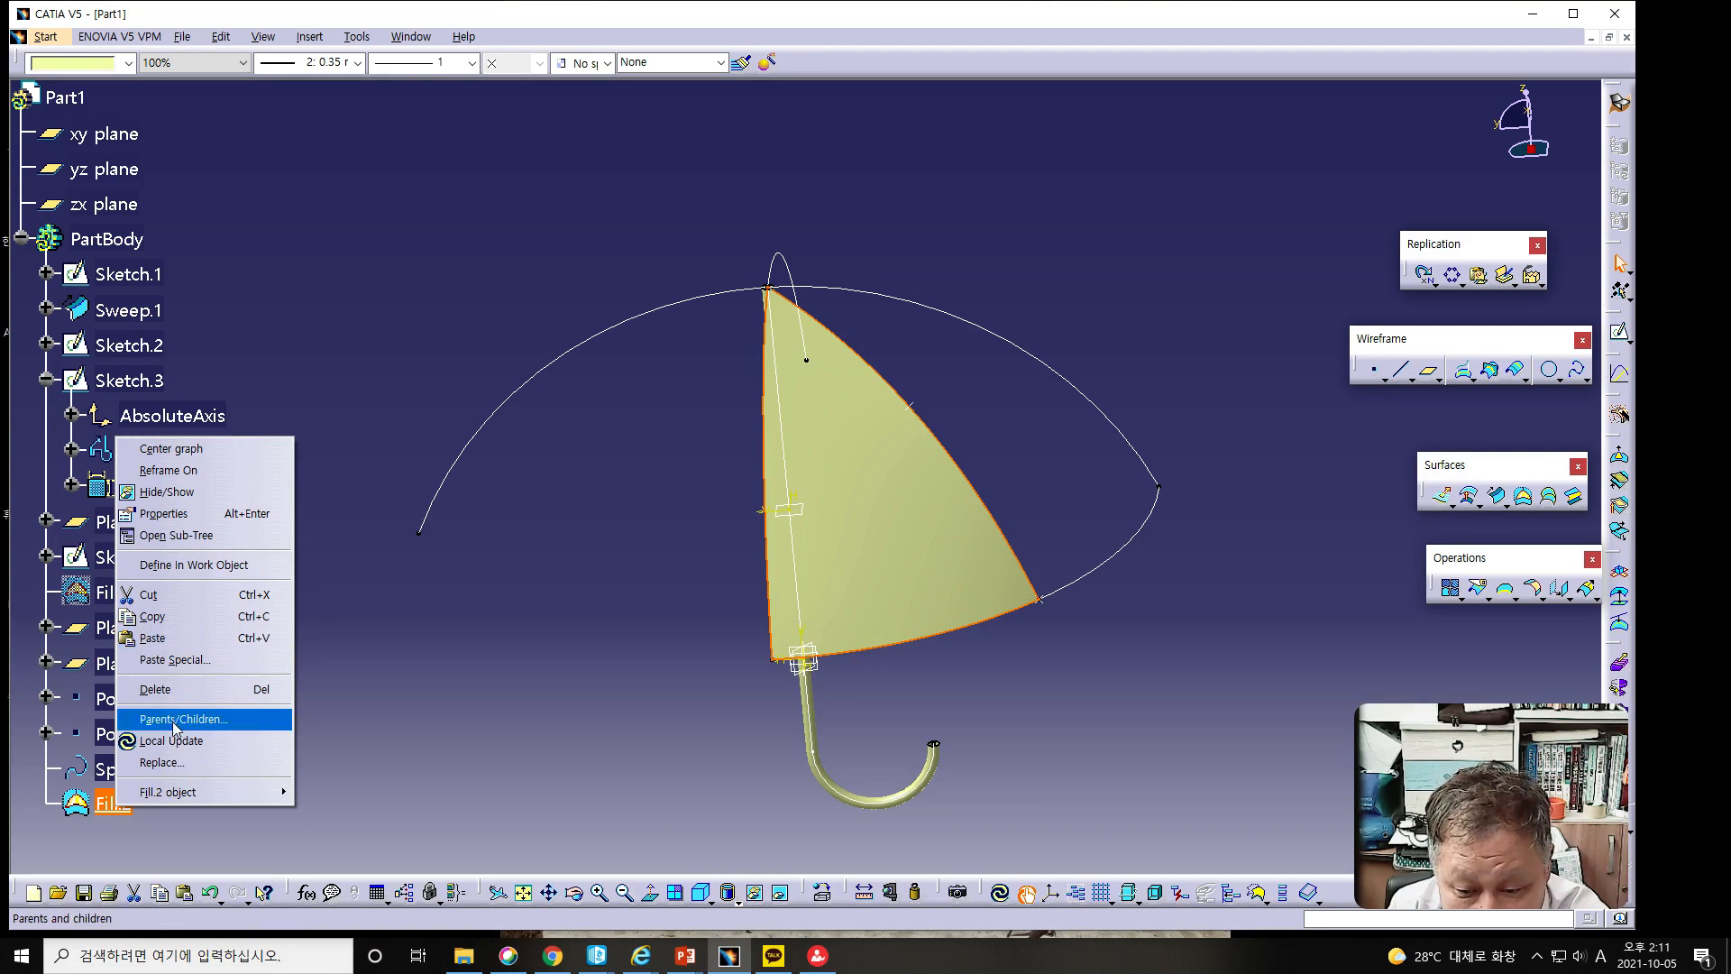
click(167, 492)
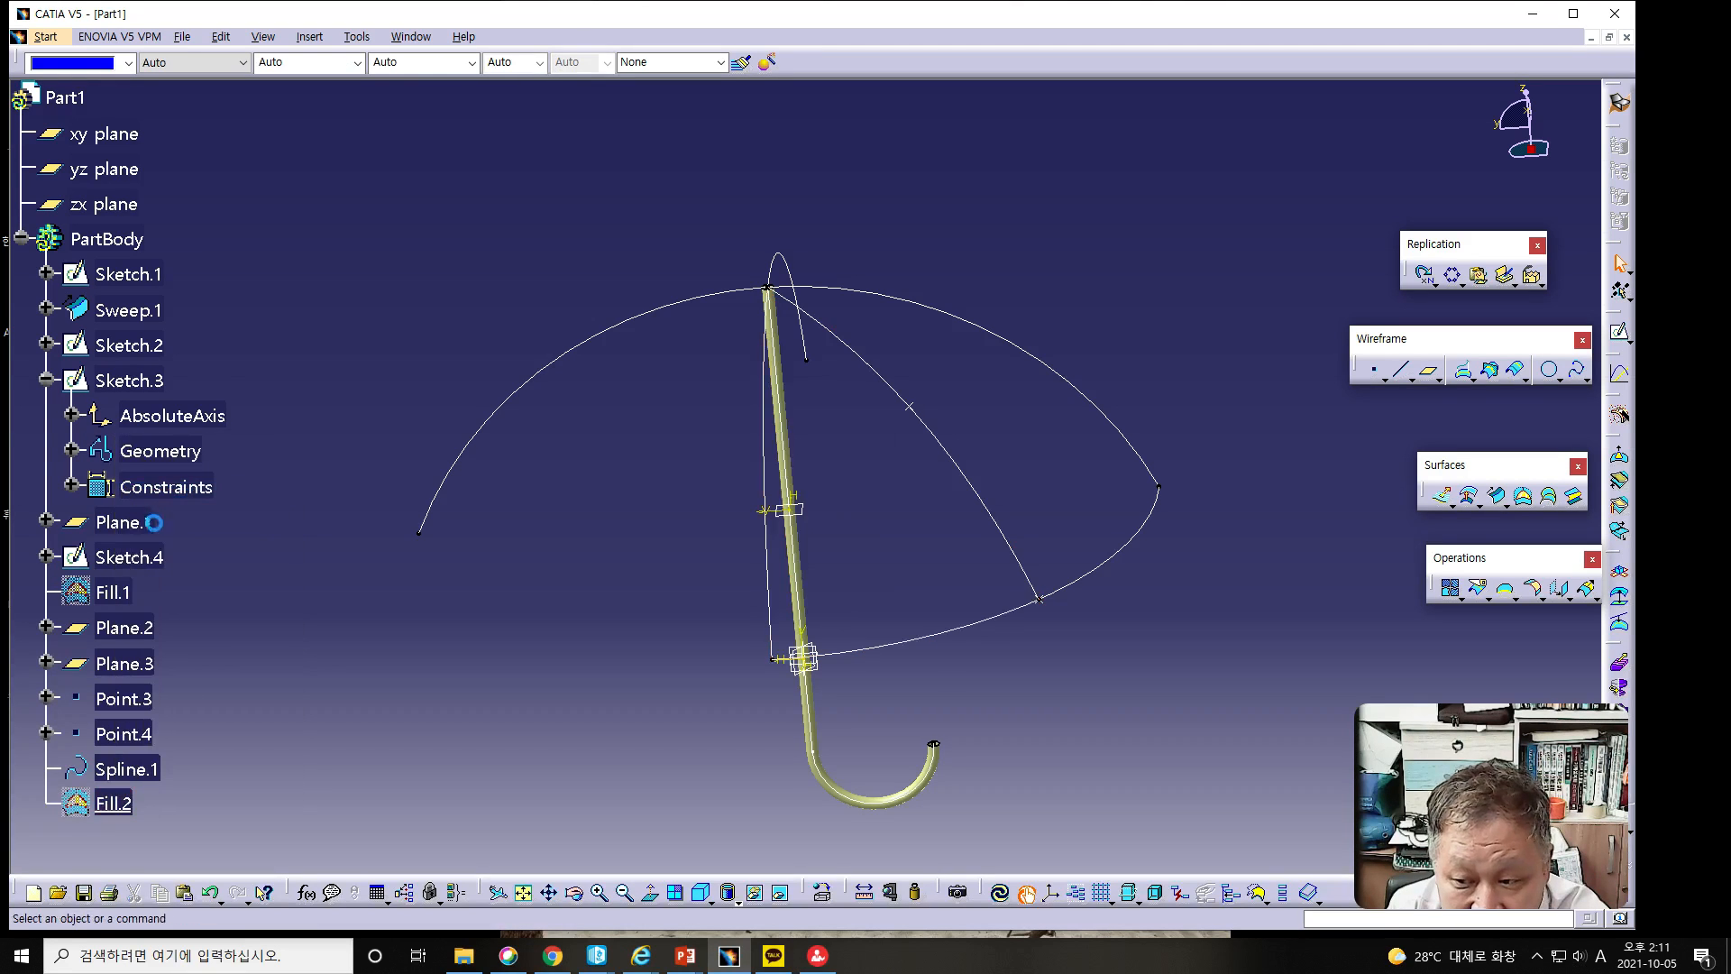
Show the hidden Fill.1 canopy surface again.
click(115, 593)
right_click(117, 597)
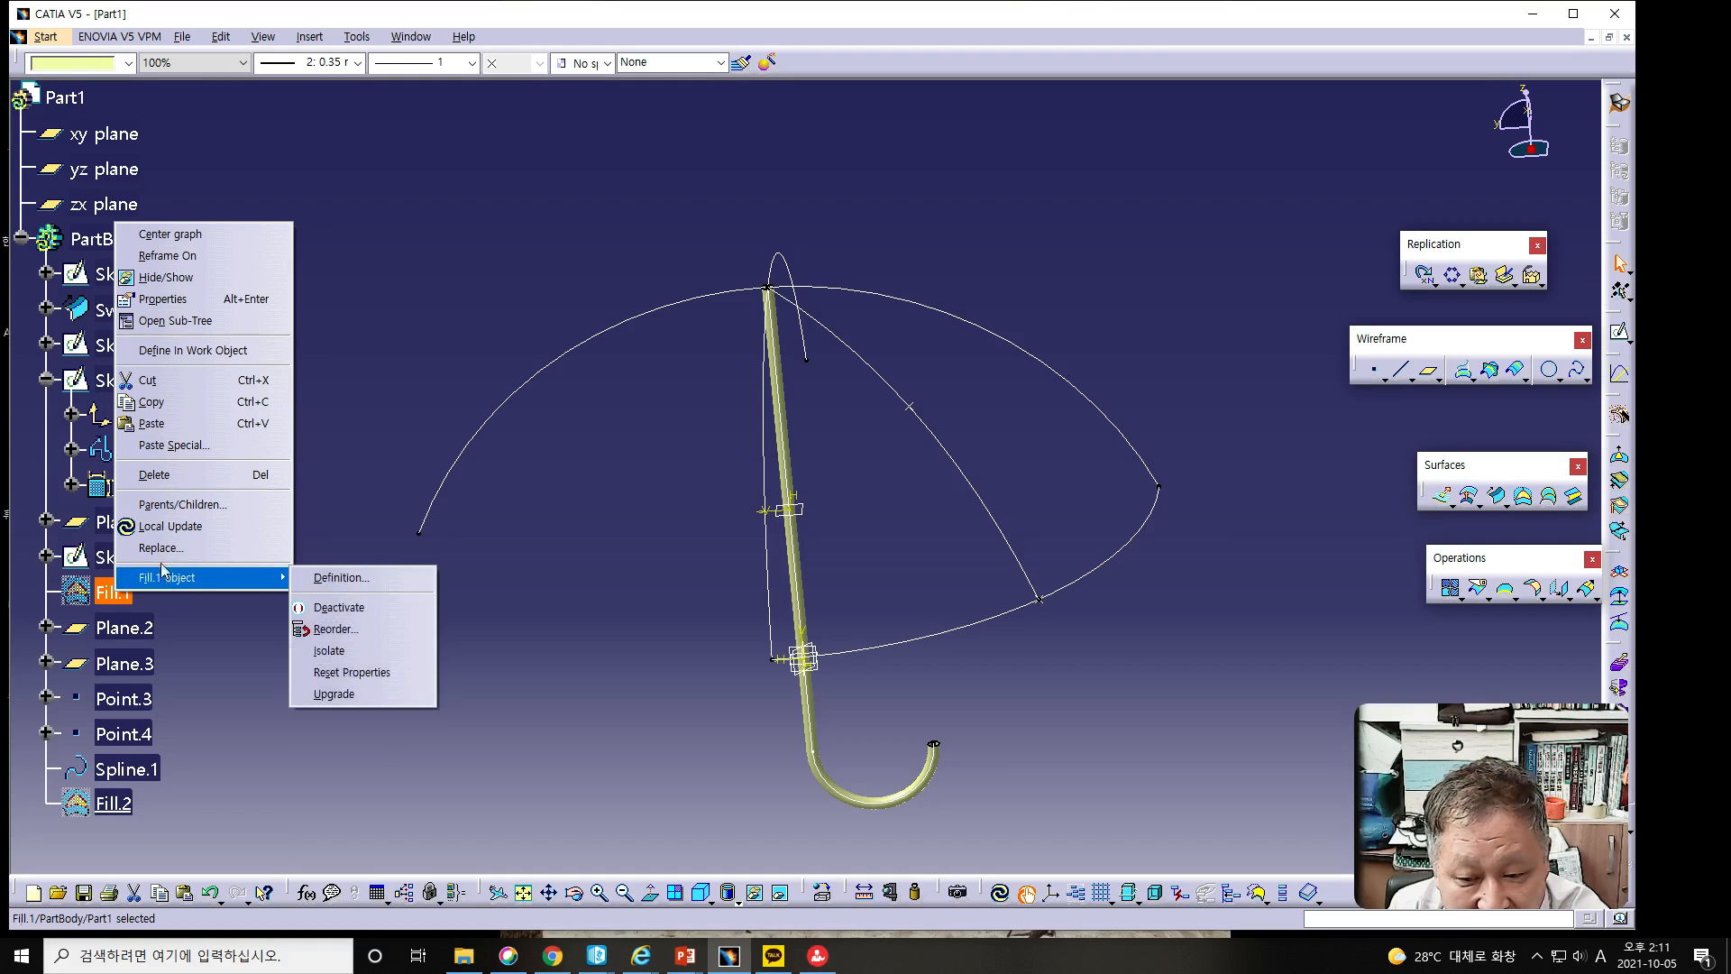
click(155, 278)
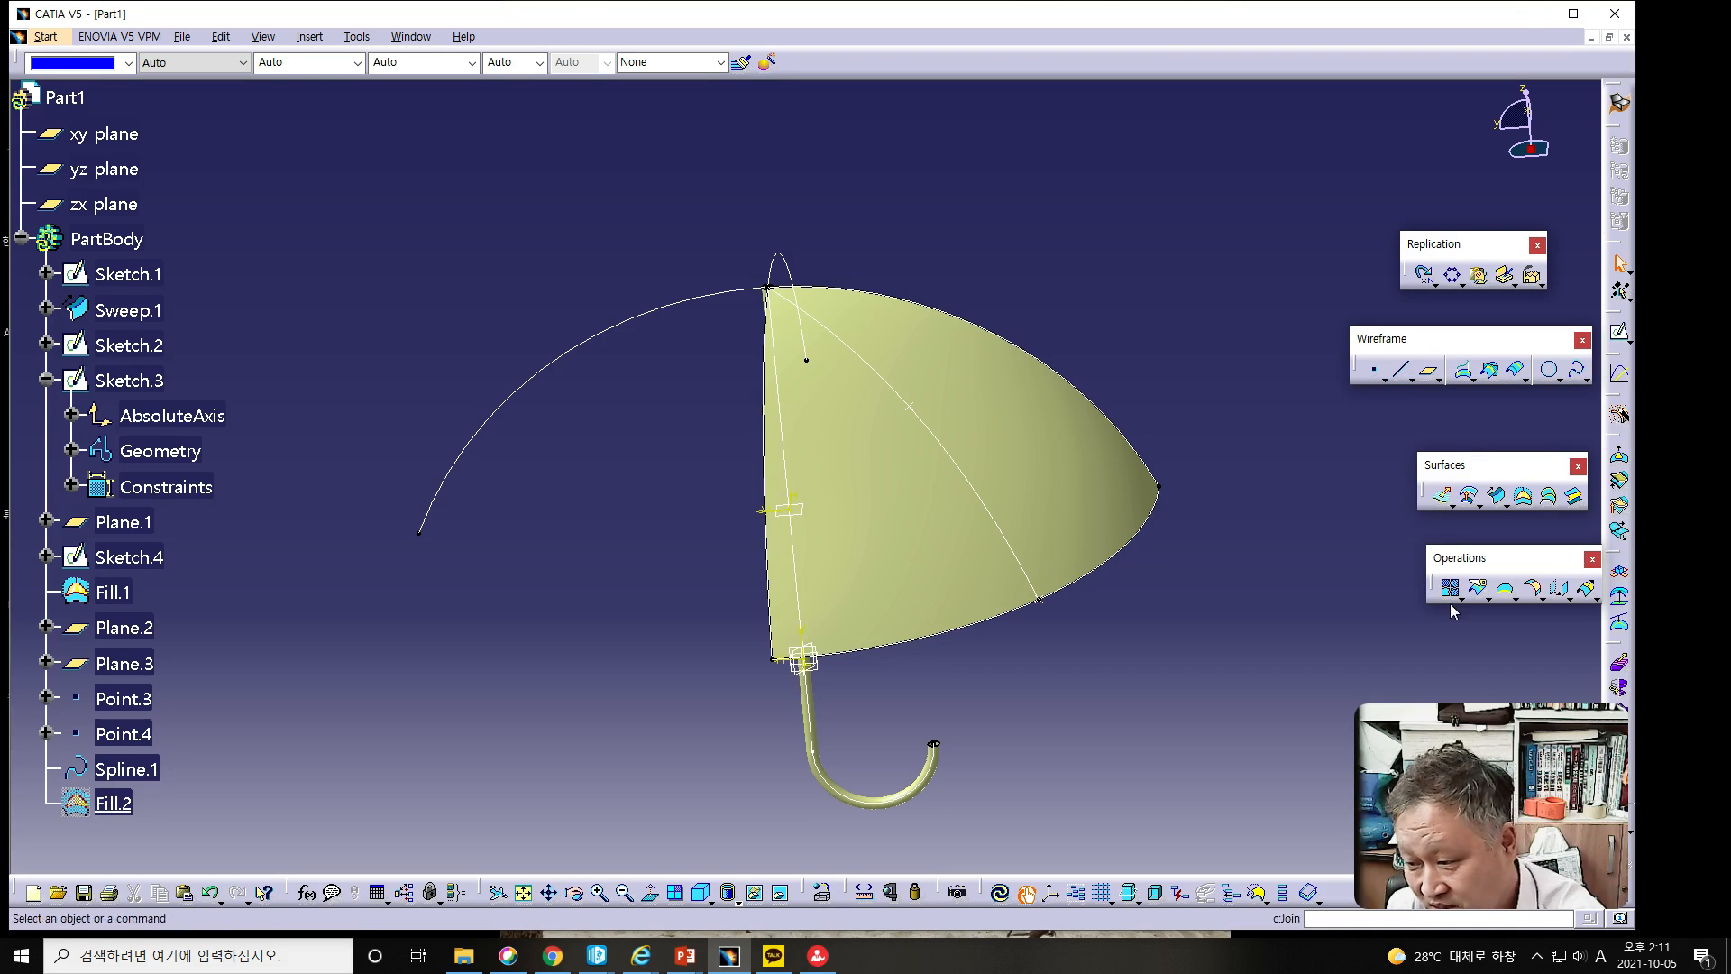
Create a circular pattern of Fill.1 with 4 instances at 90-degree spacing around the Z axis.
click(1455, 277)
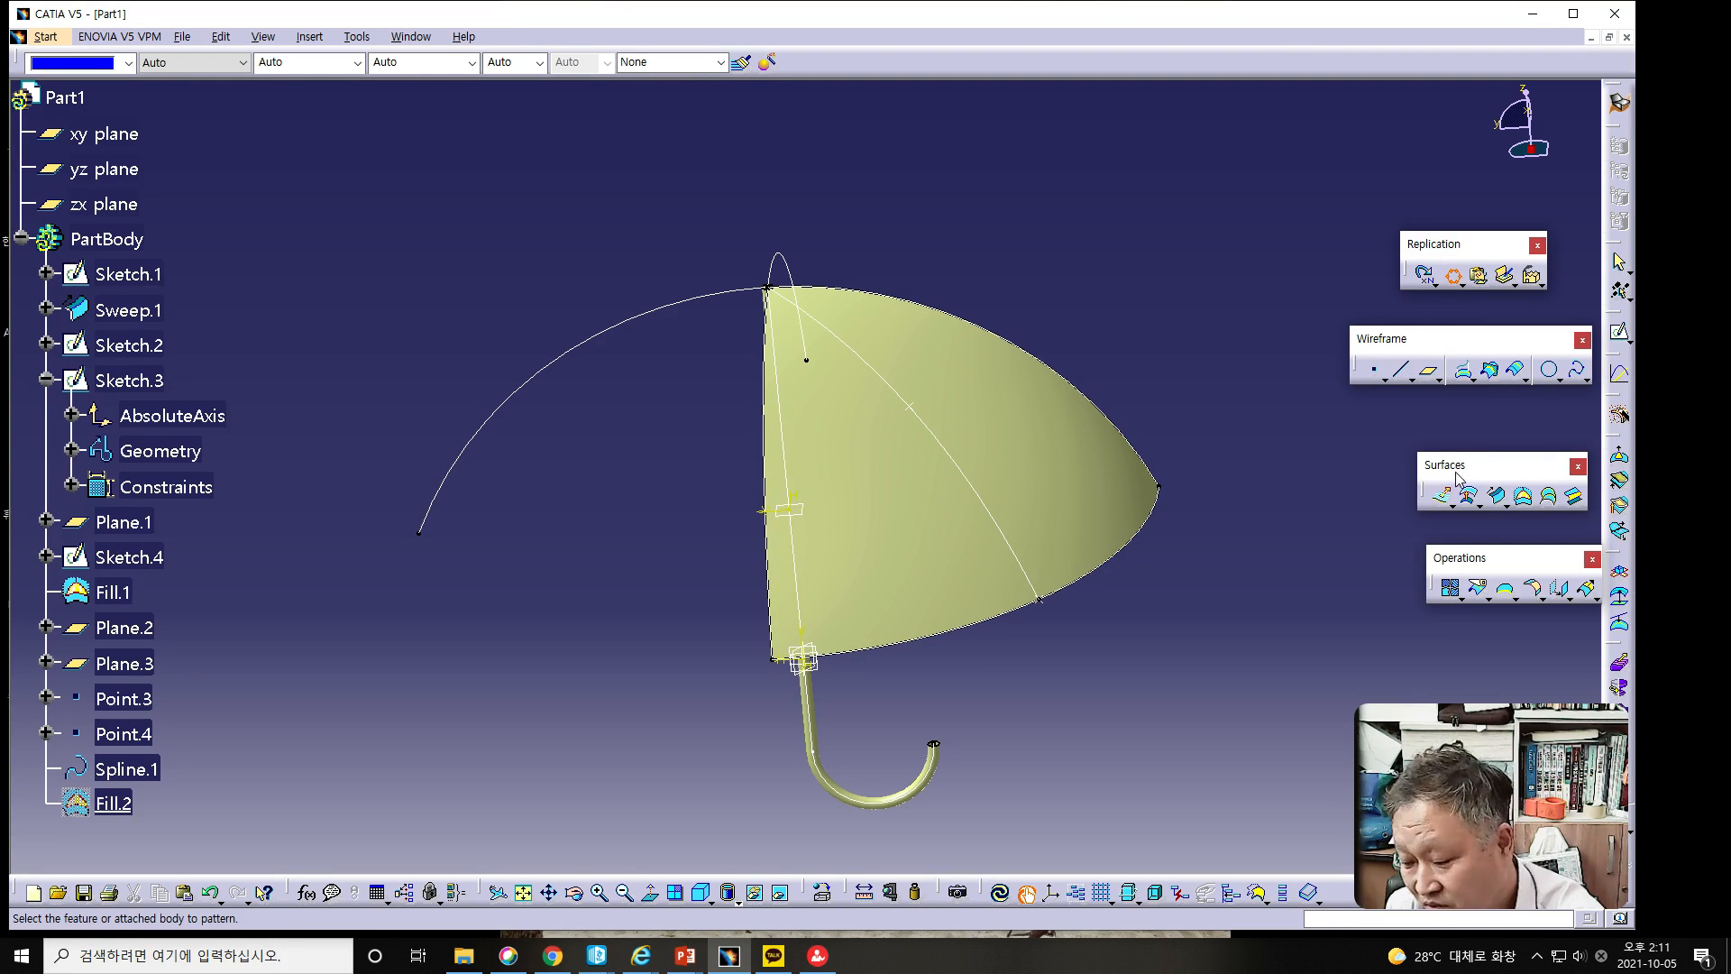
click(1035, 437)
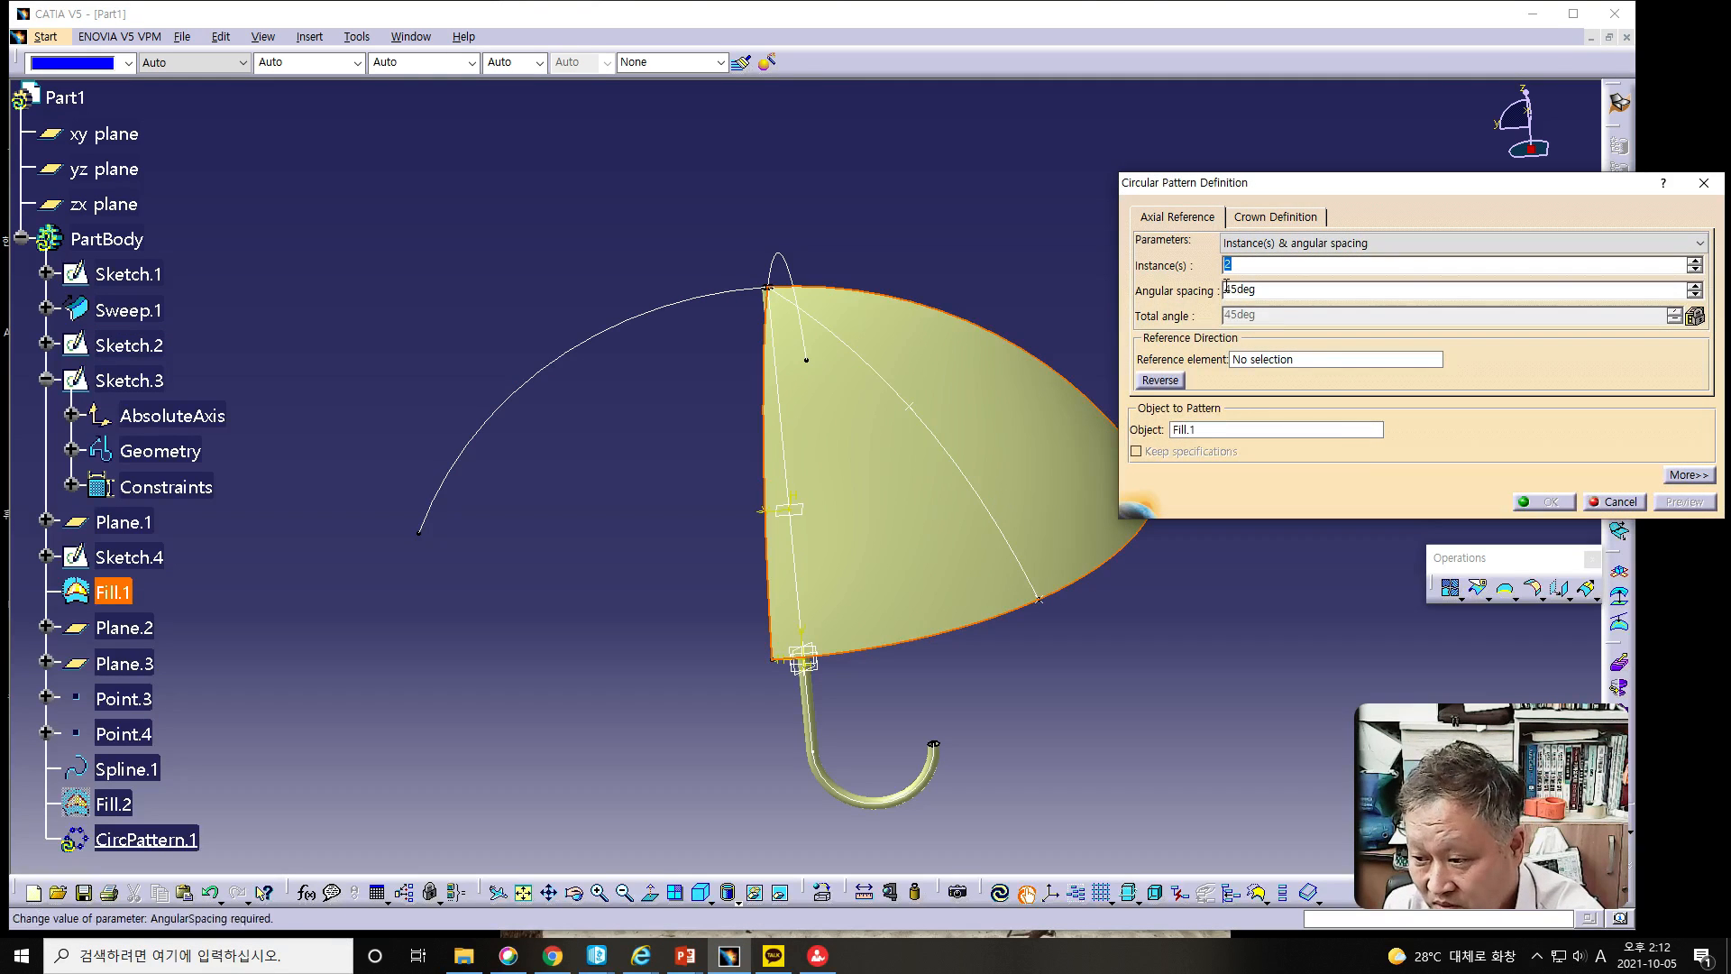
key(Tab)
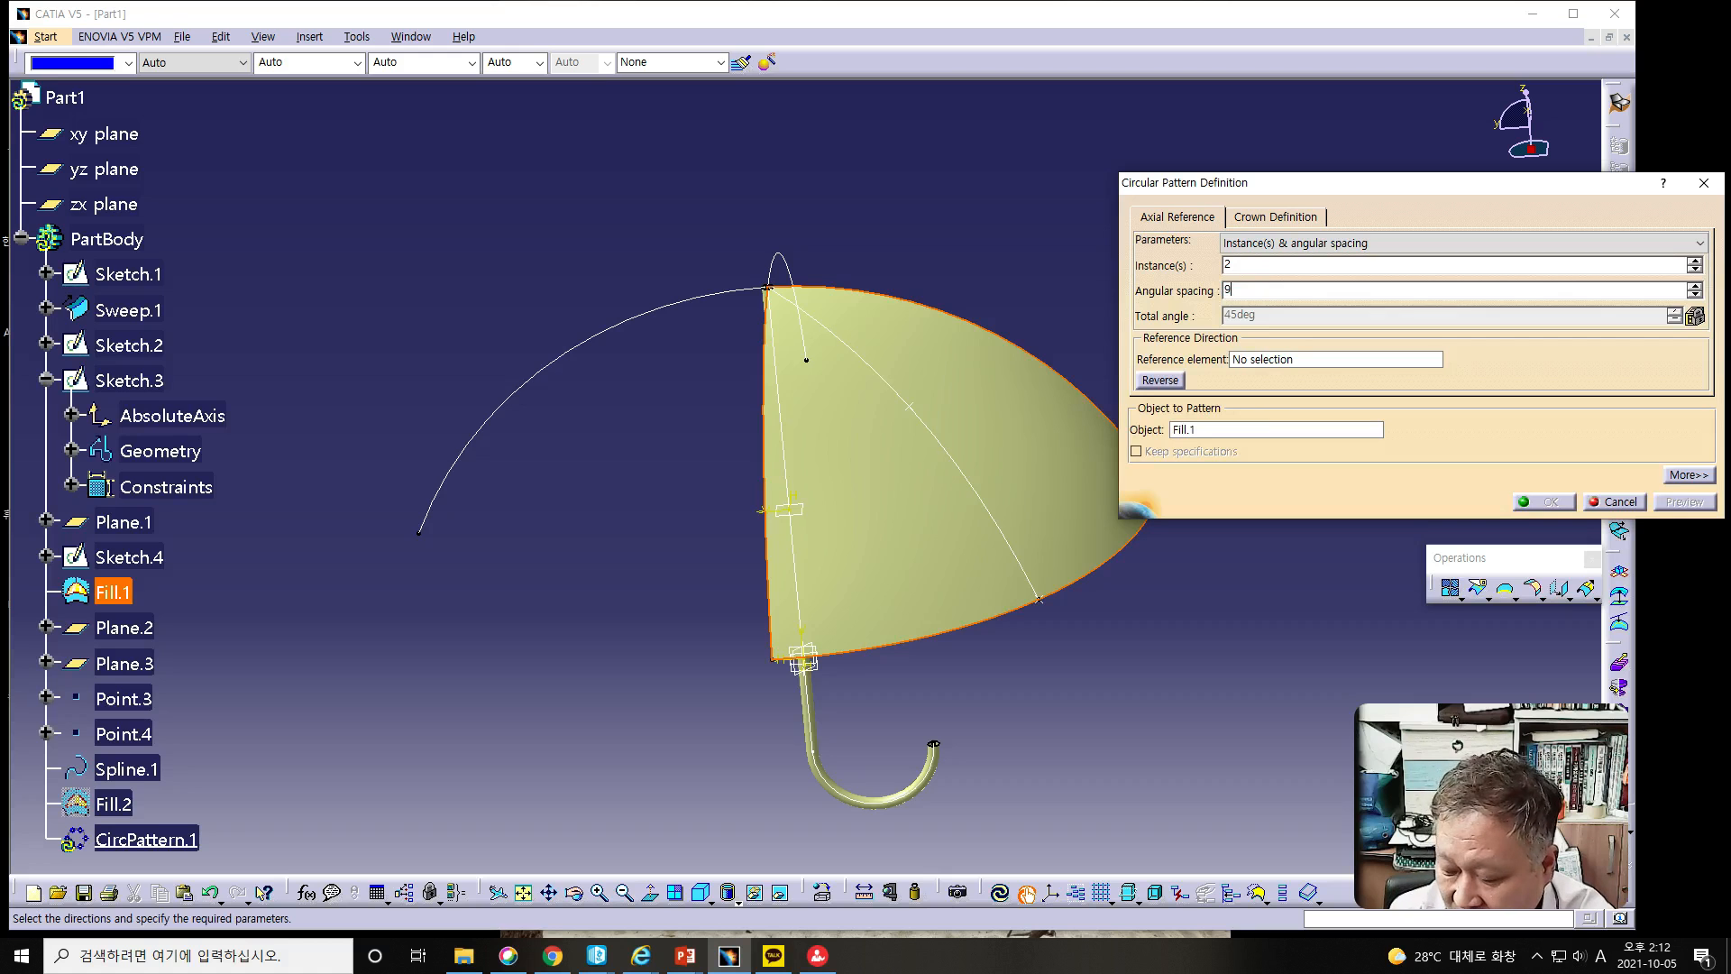
drag(1248, 267, 1125, 273)
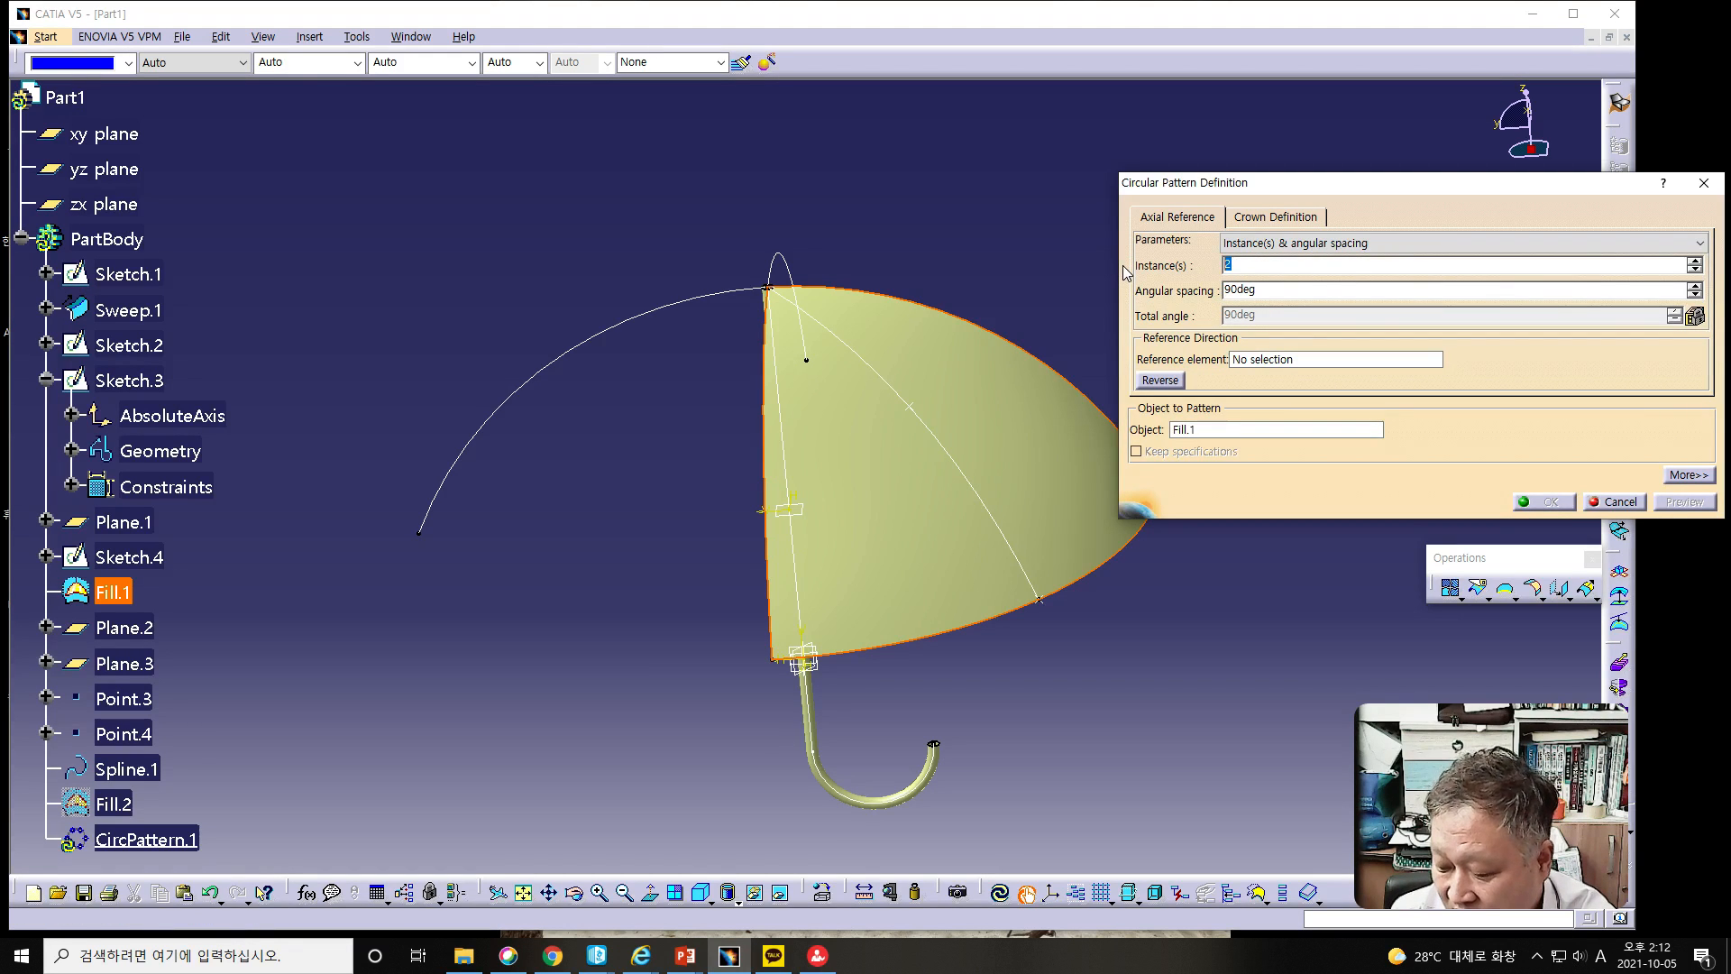
text(4)
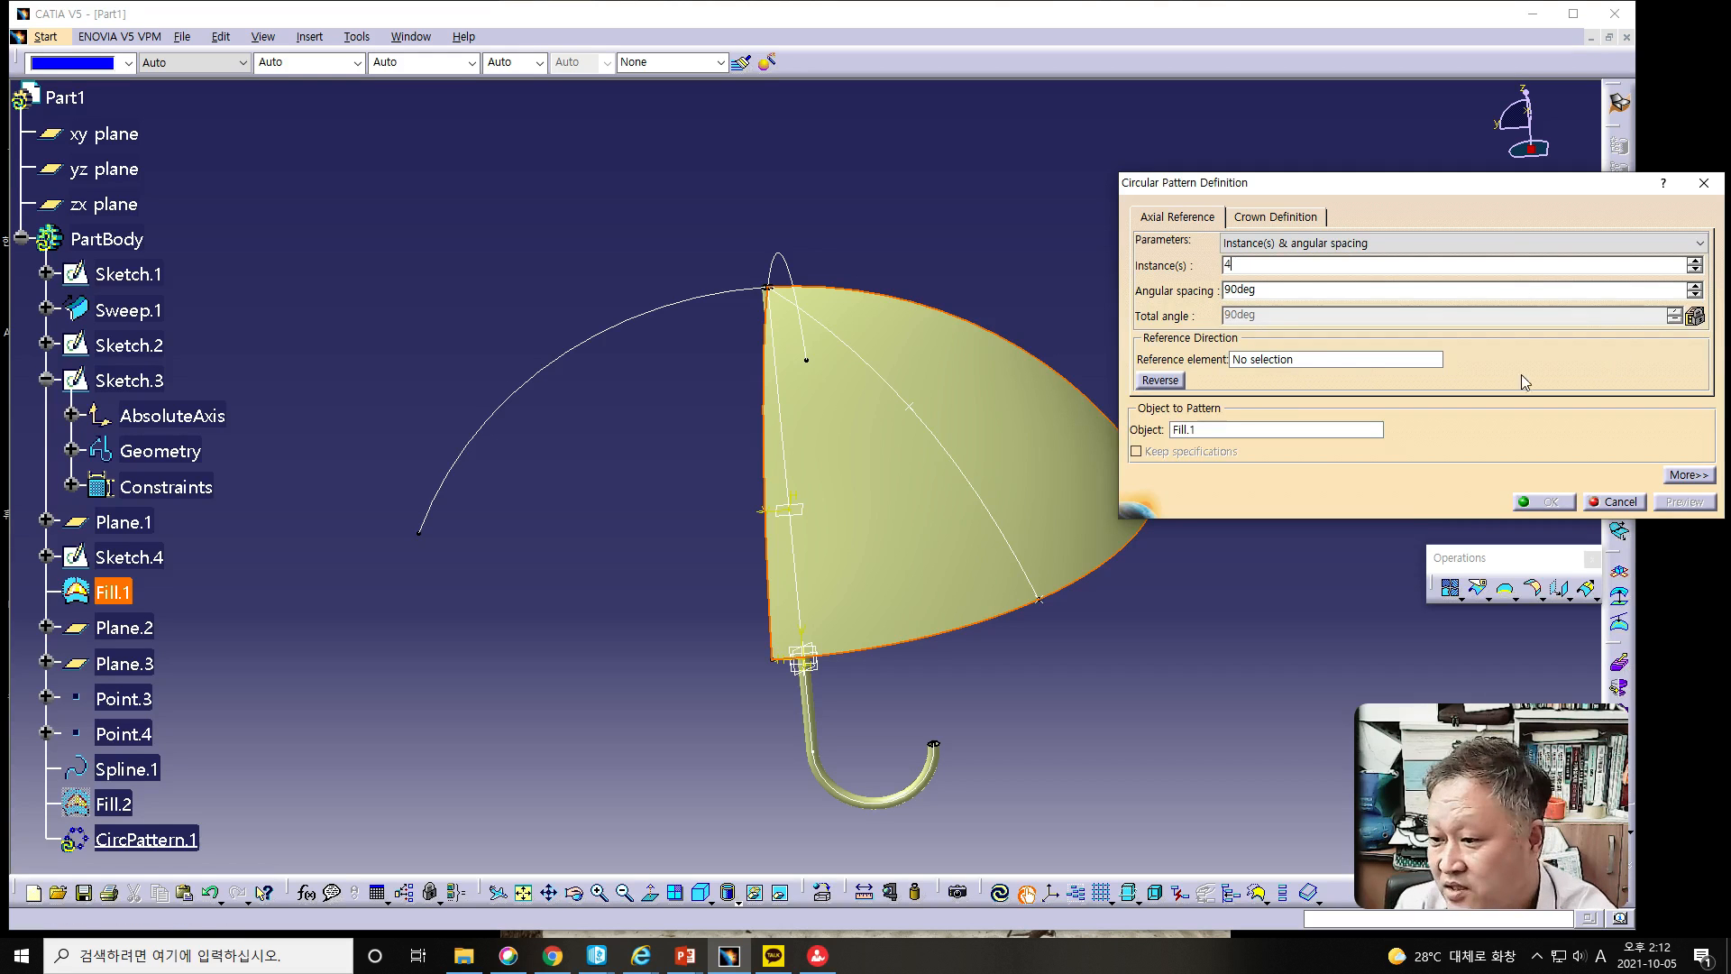
click(1318, 360)
right_click(1322, 360)
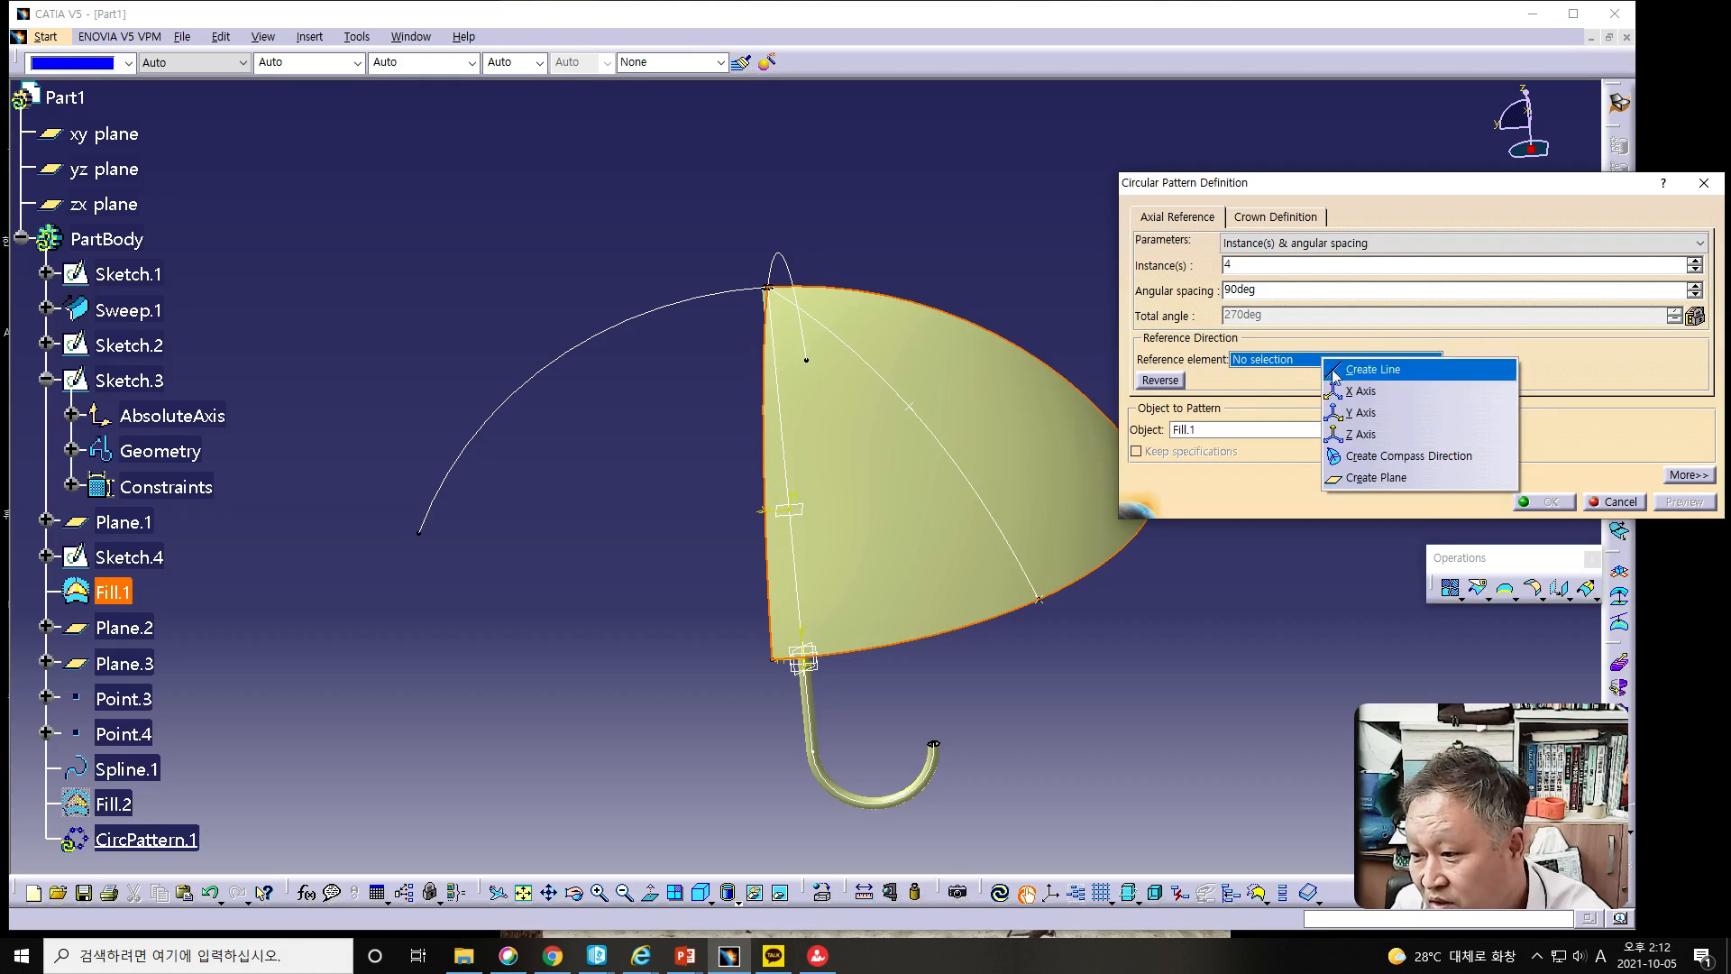
click(1346, 434)
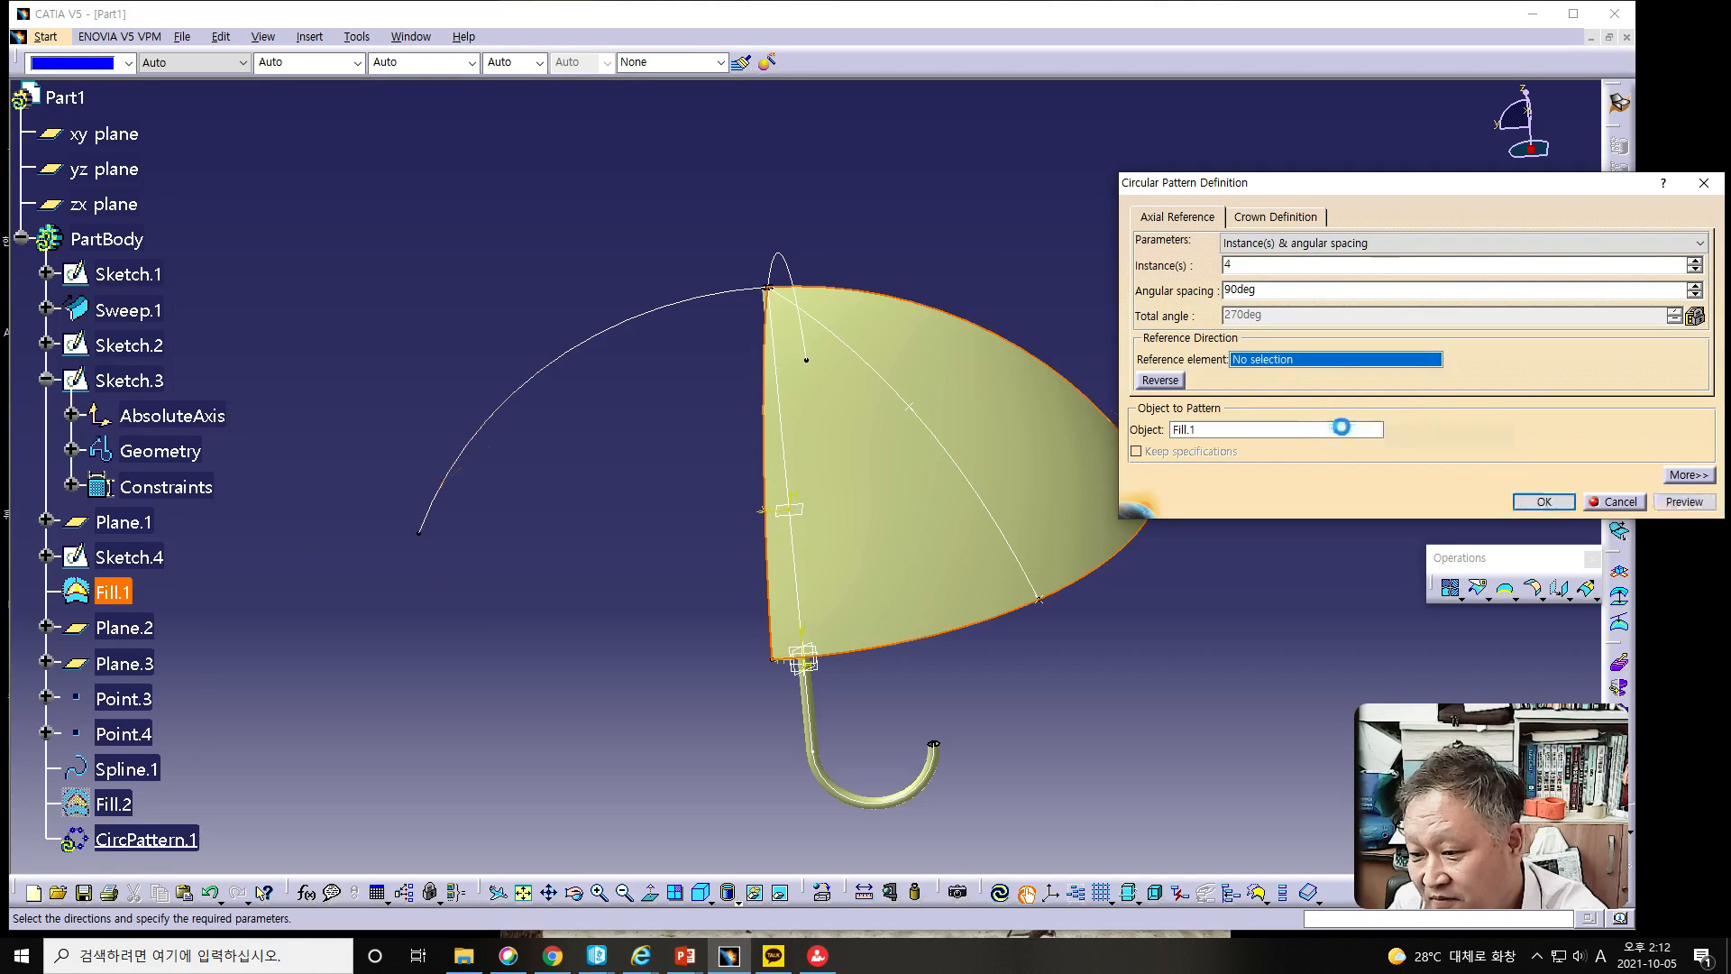
click(1661, 505)
click(1545, 502)
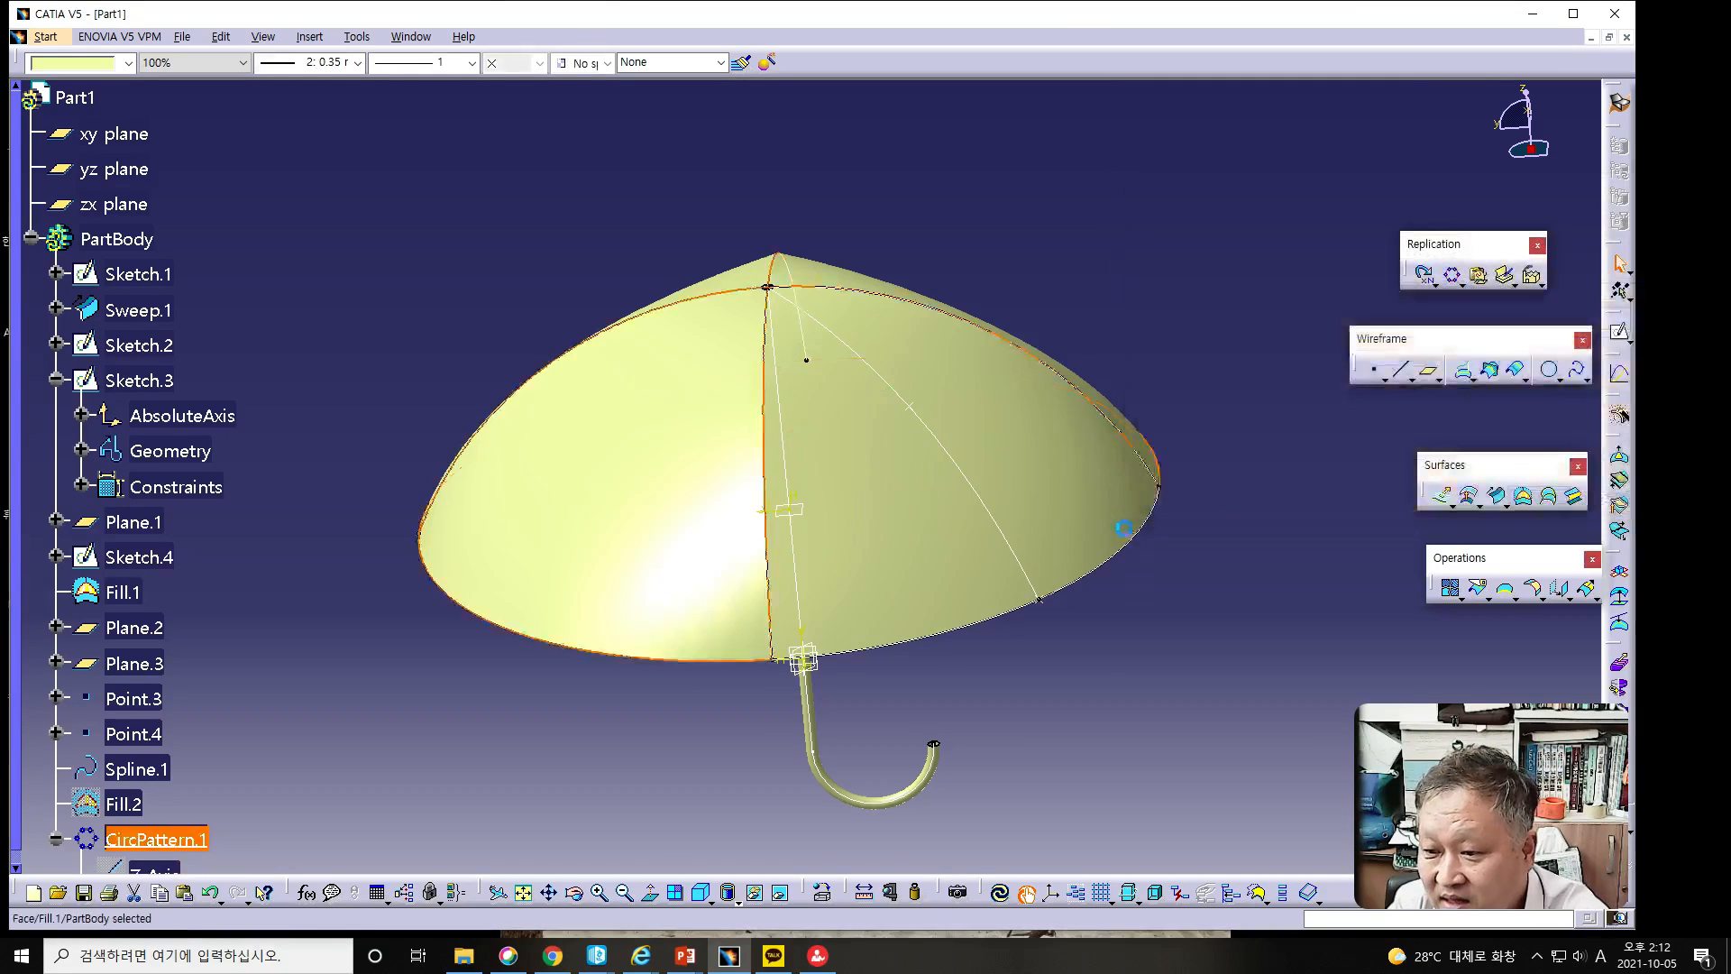
Hide the construction elements Plane.2, Plane.3, Point.3, Point.4 and Spline.1 together.
middle_drag(970, 506, 879, 422)
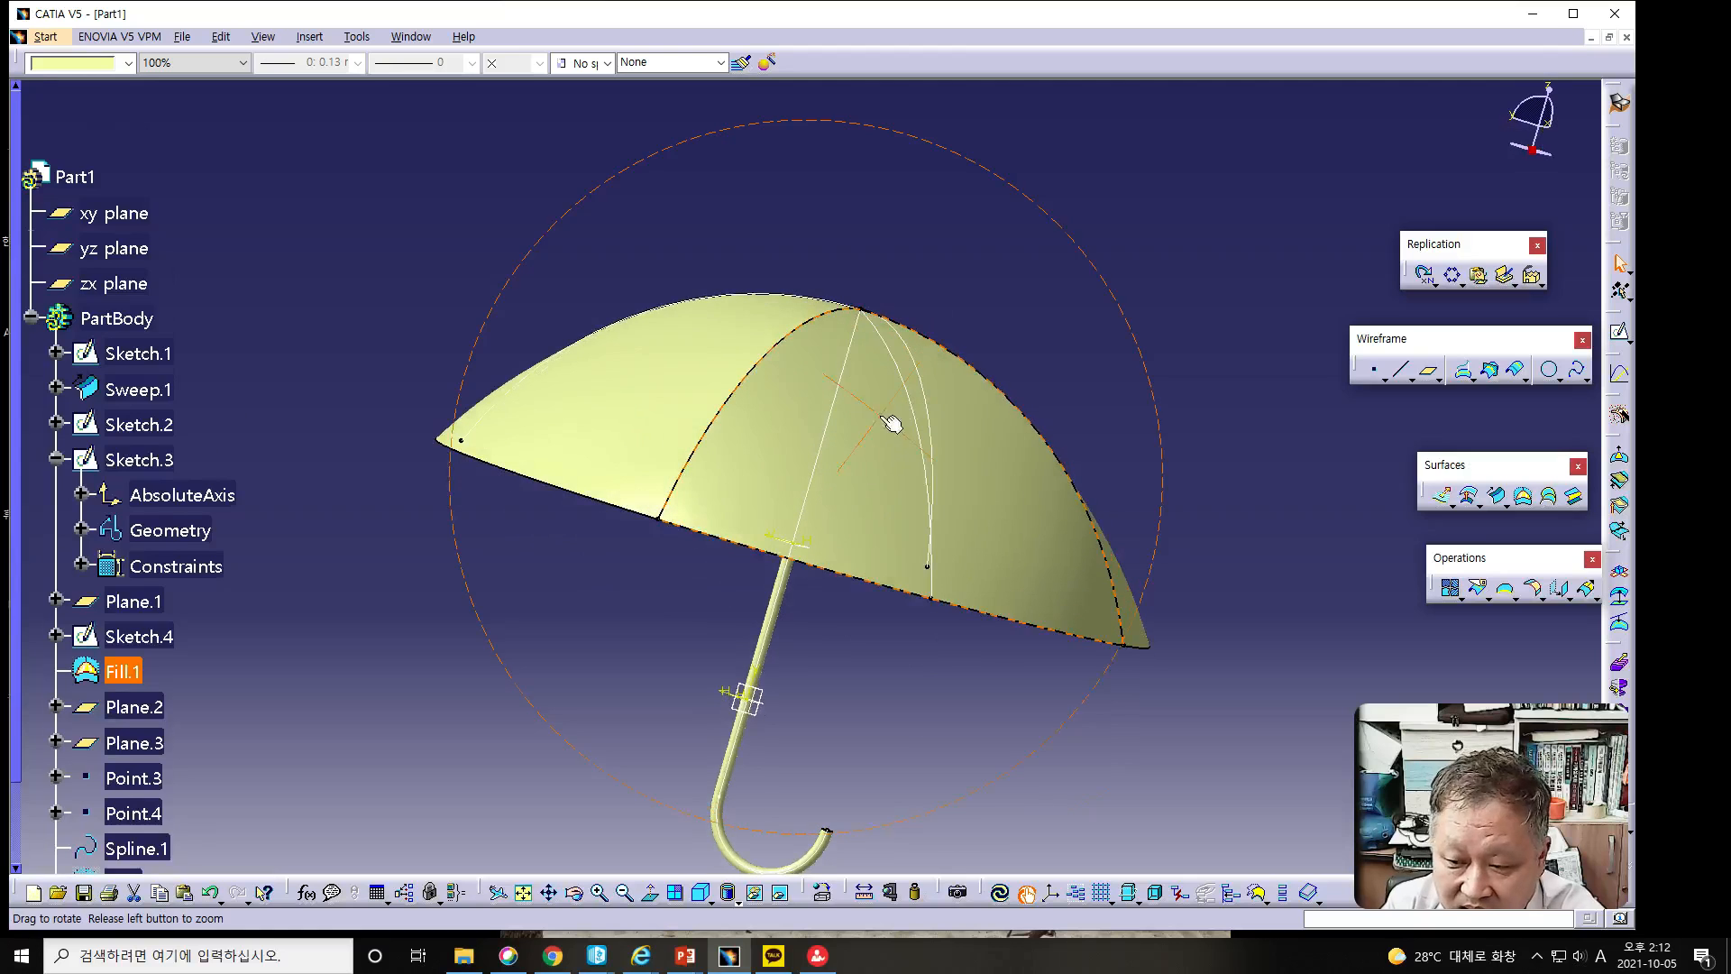
scroll(879, 422, down, 1)
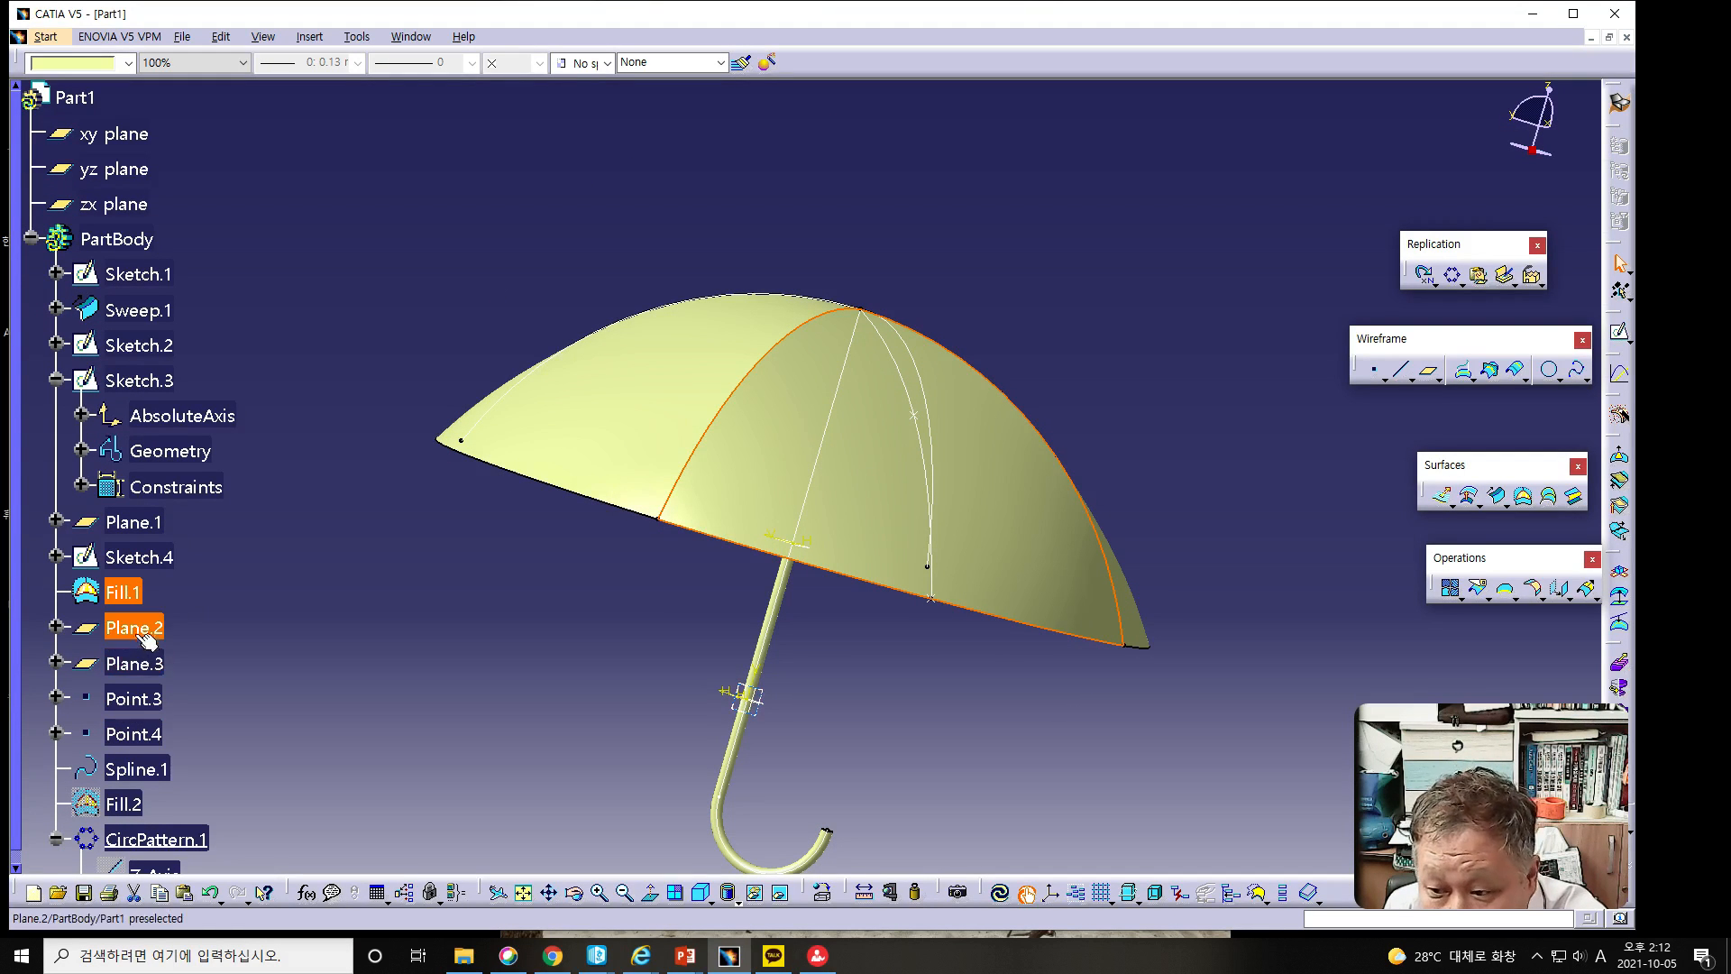
middle_drag(1097, 665, 529, 388)
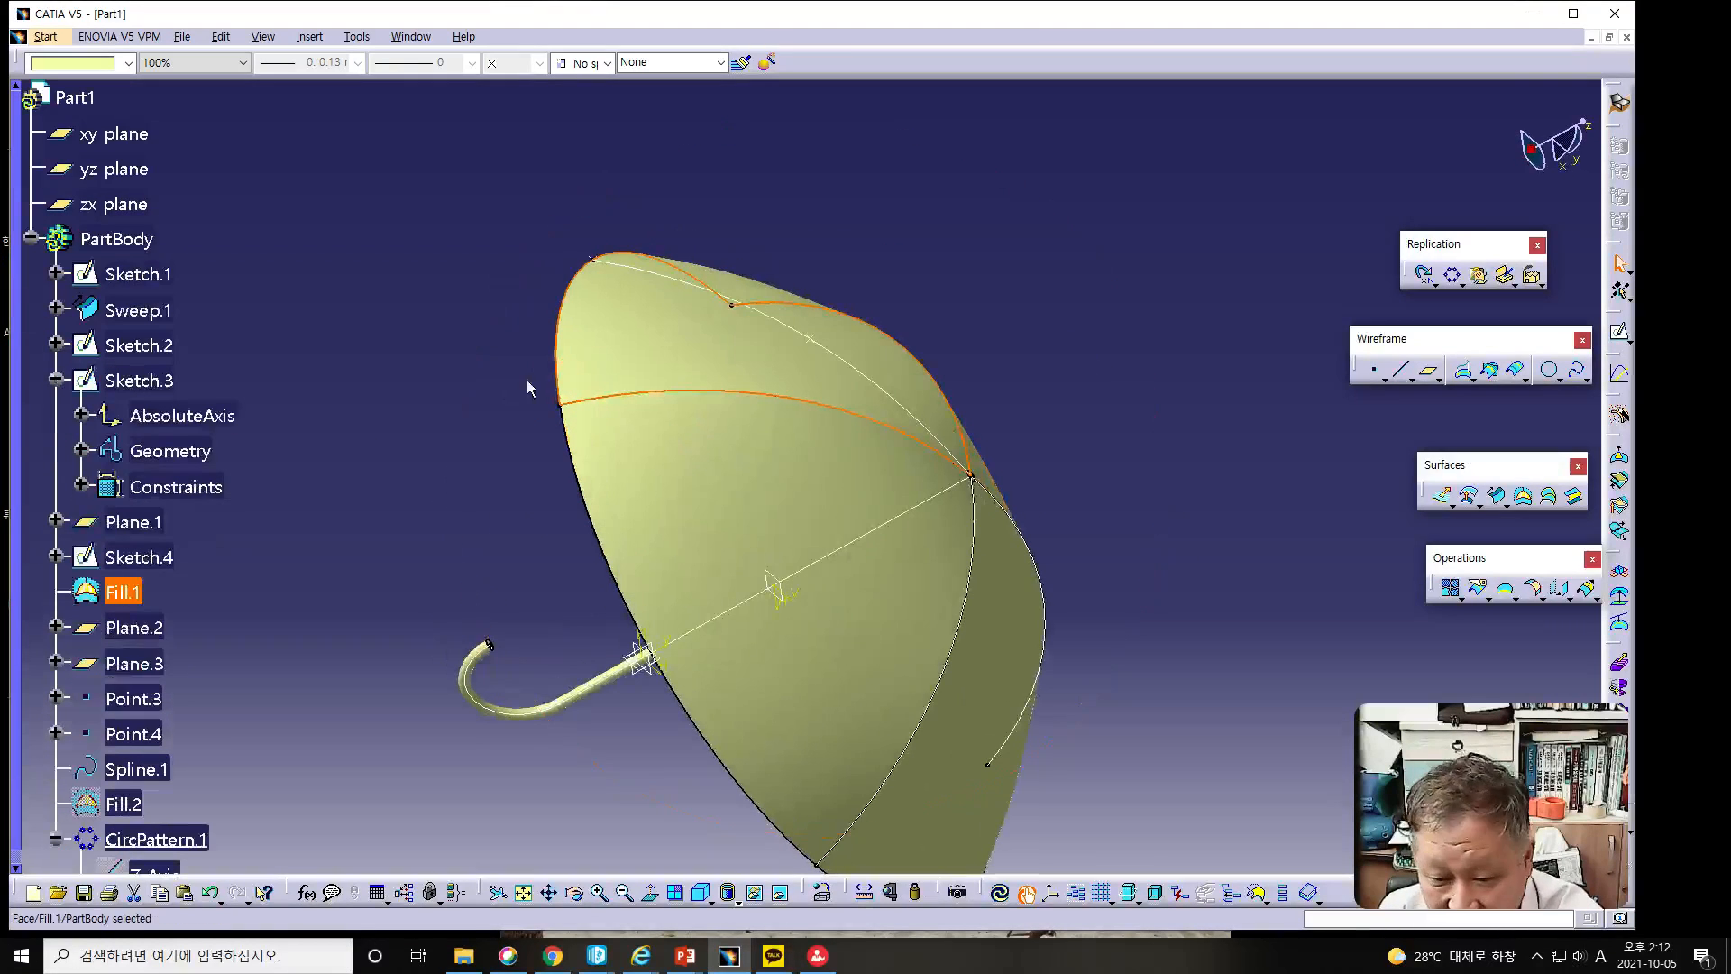
click(136, 631)
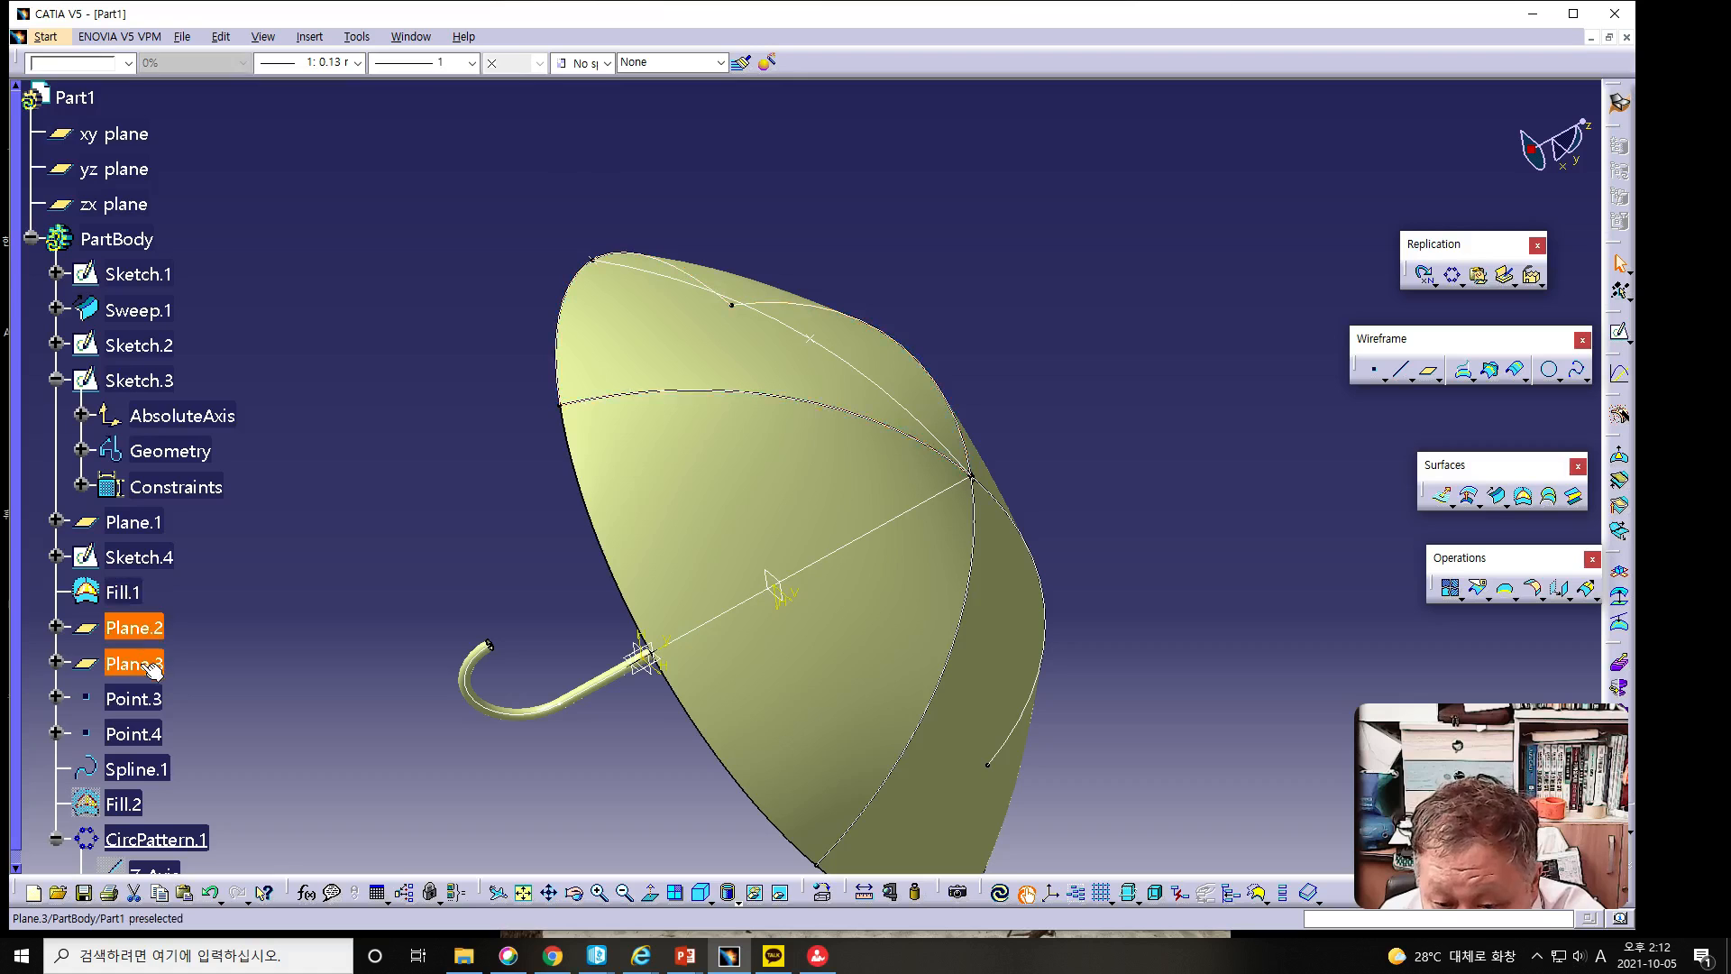
ctrl+click(149, 665)
ctrl+click(149, 701)
ctrl+click(154, 736)
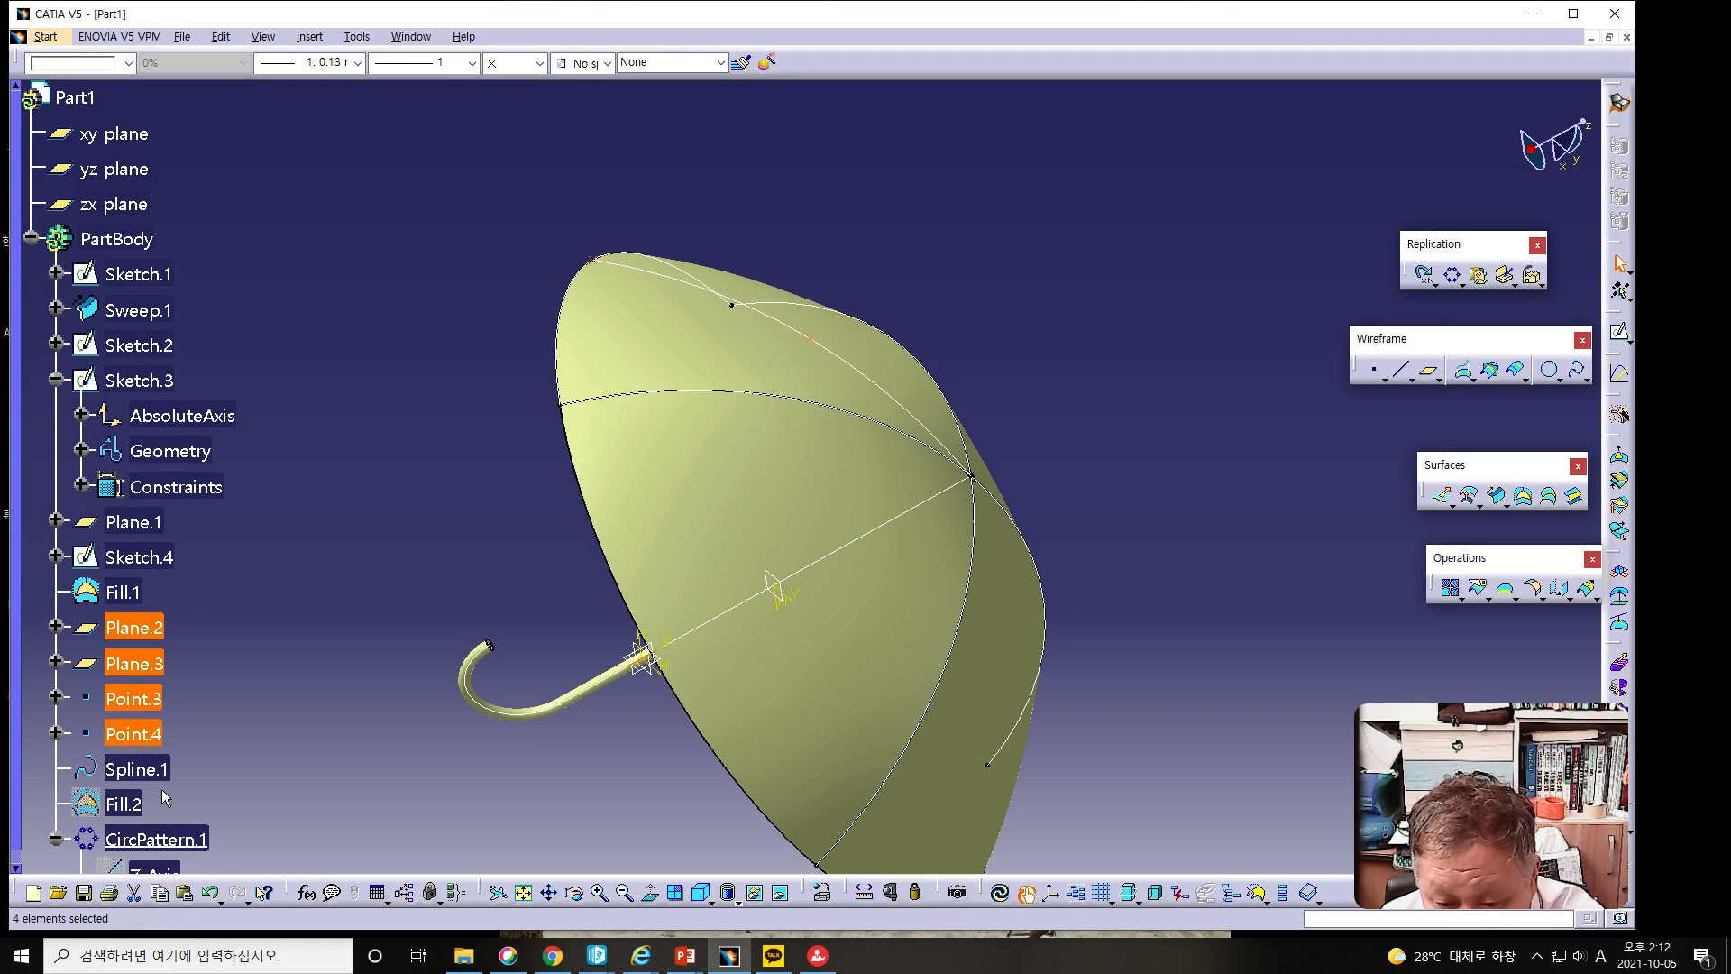
ctrl+click(165, 773)
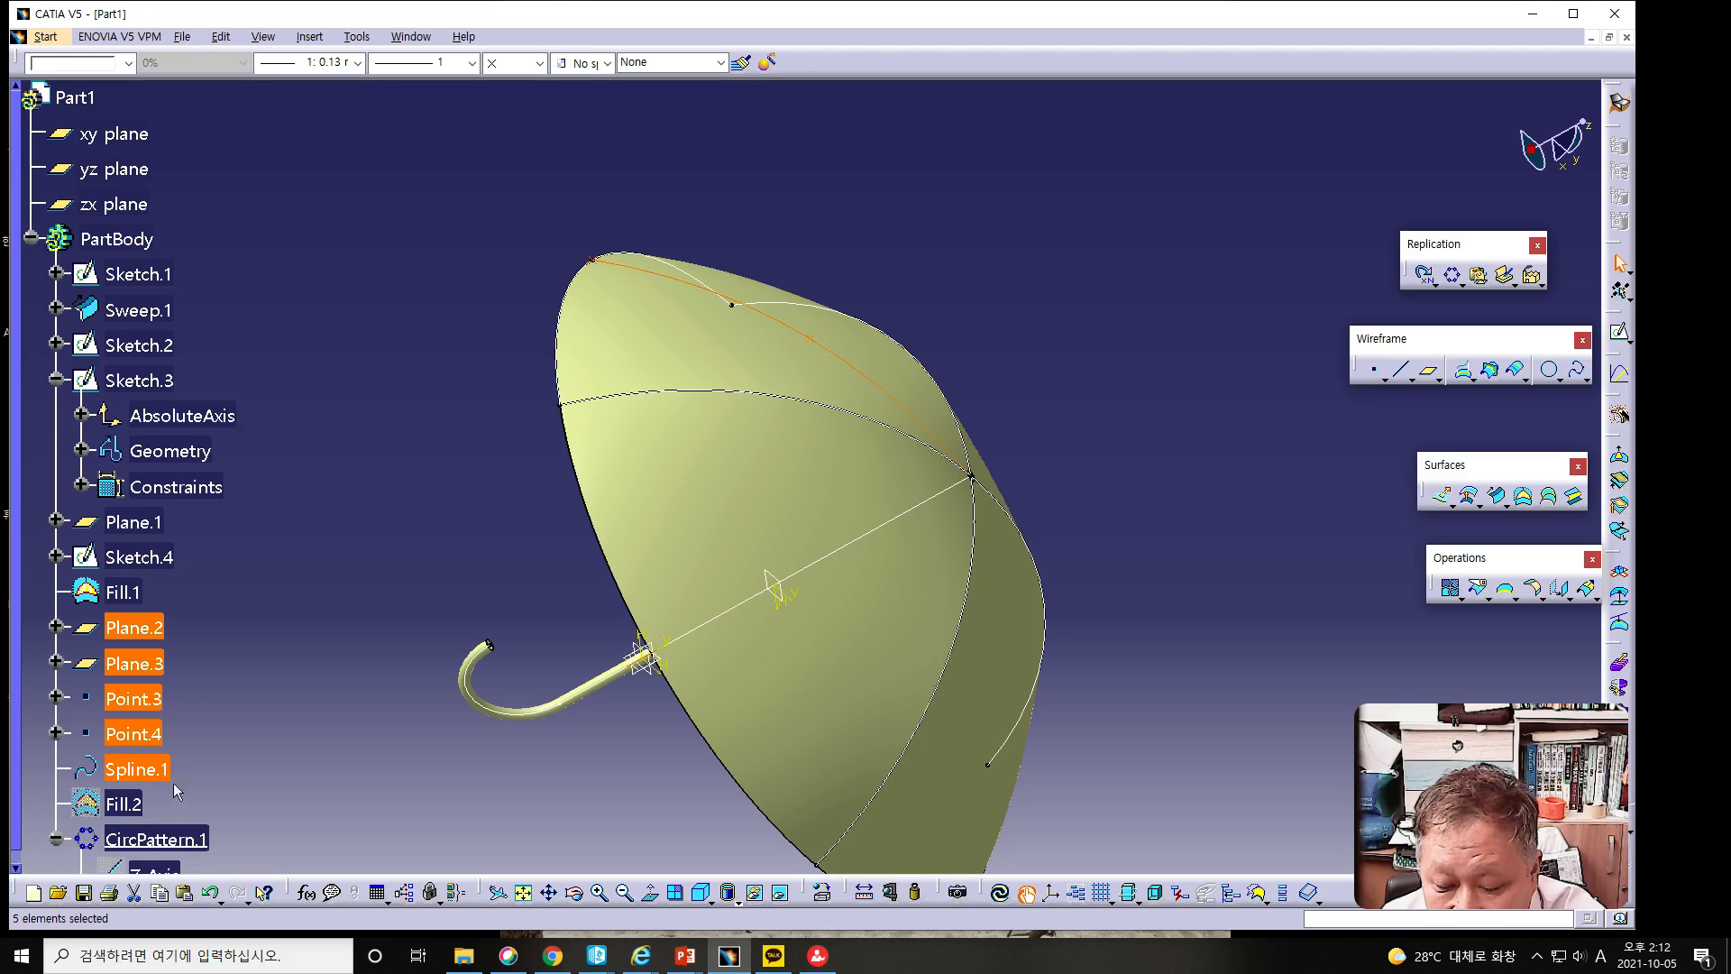
right_click(165, 629)
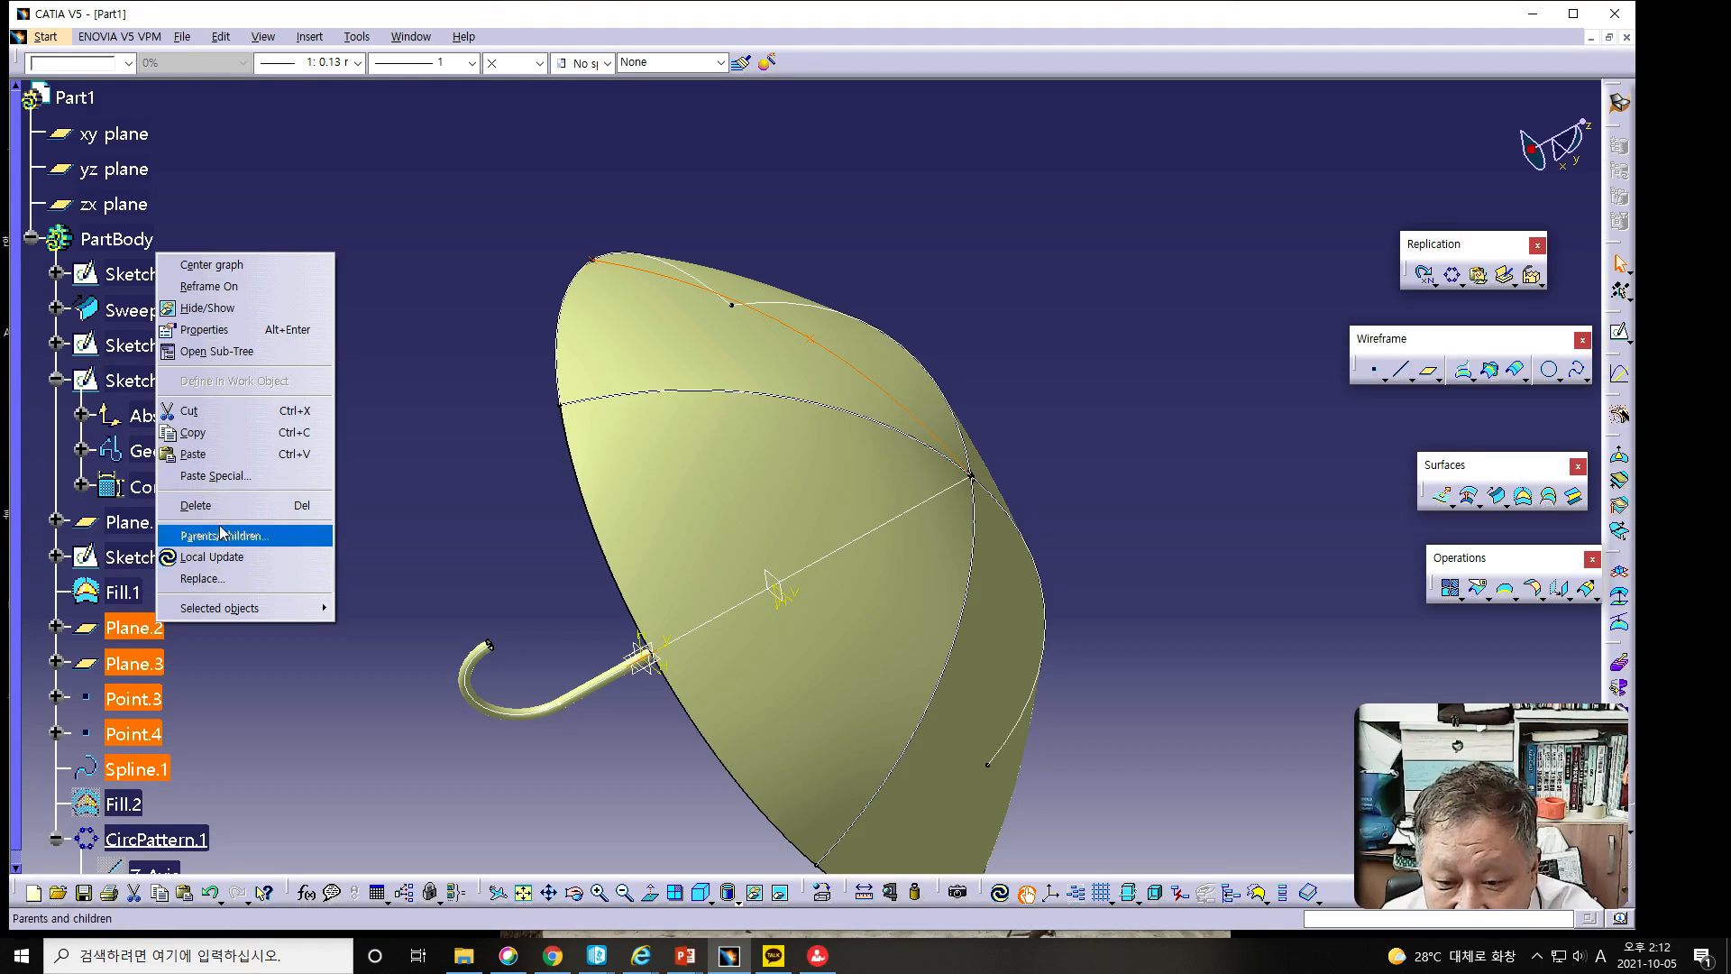
click(207, 308)
click(529, 568)
mouse_move(901, 631)
middle_down()
mouse_move(954, 583)
mouse_move(982, 379)
mouse_move(881, 259)
mouse_move(1016, 216)
mouse_move(1082, 242)
mouse_move(947, 285)
mouse_move(796, 285)
mouse_move(734, 402)
mouse_move(762, 429)
middle_up()
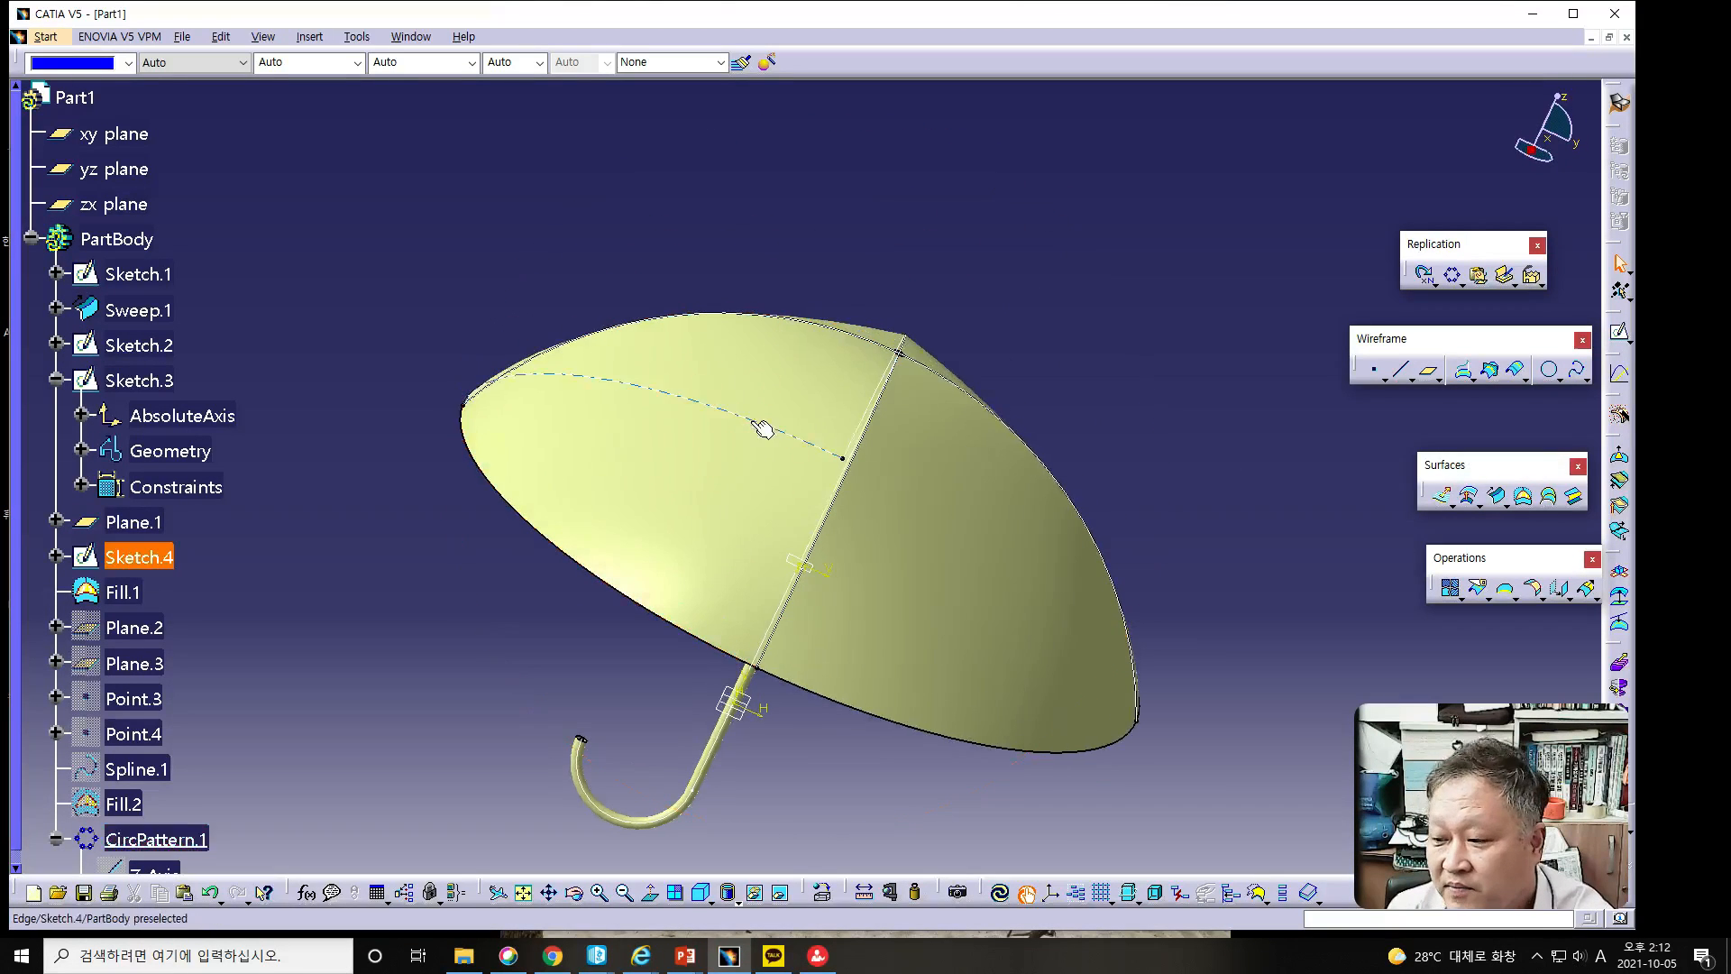